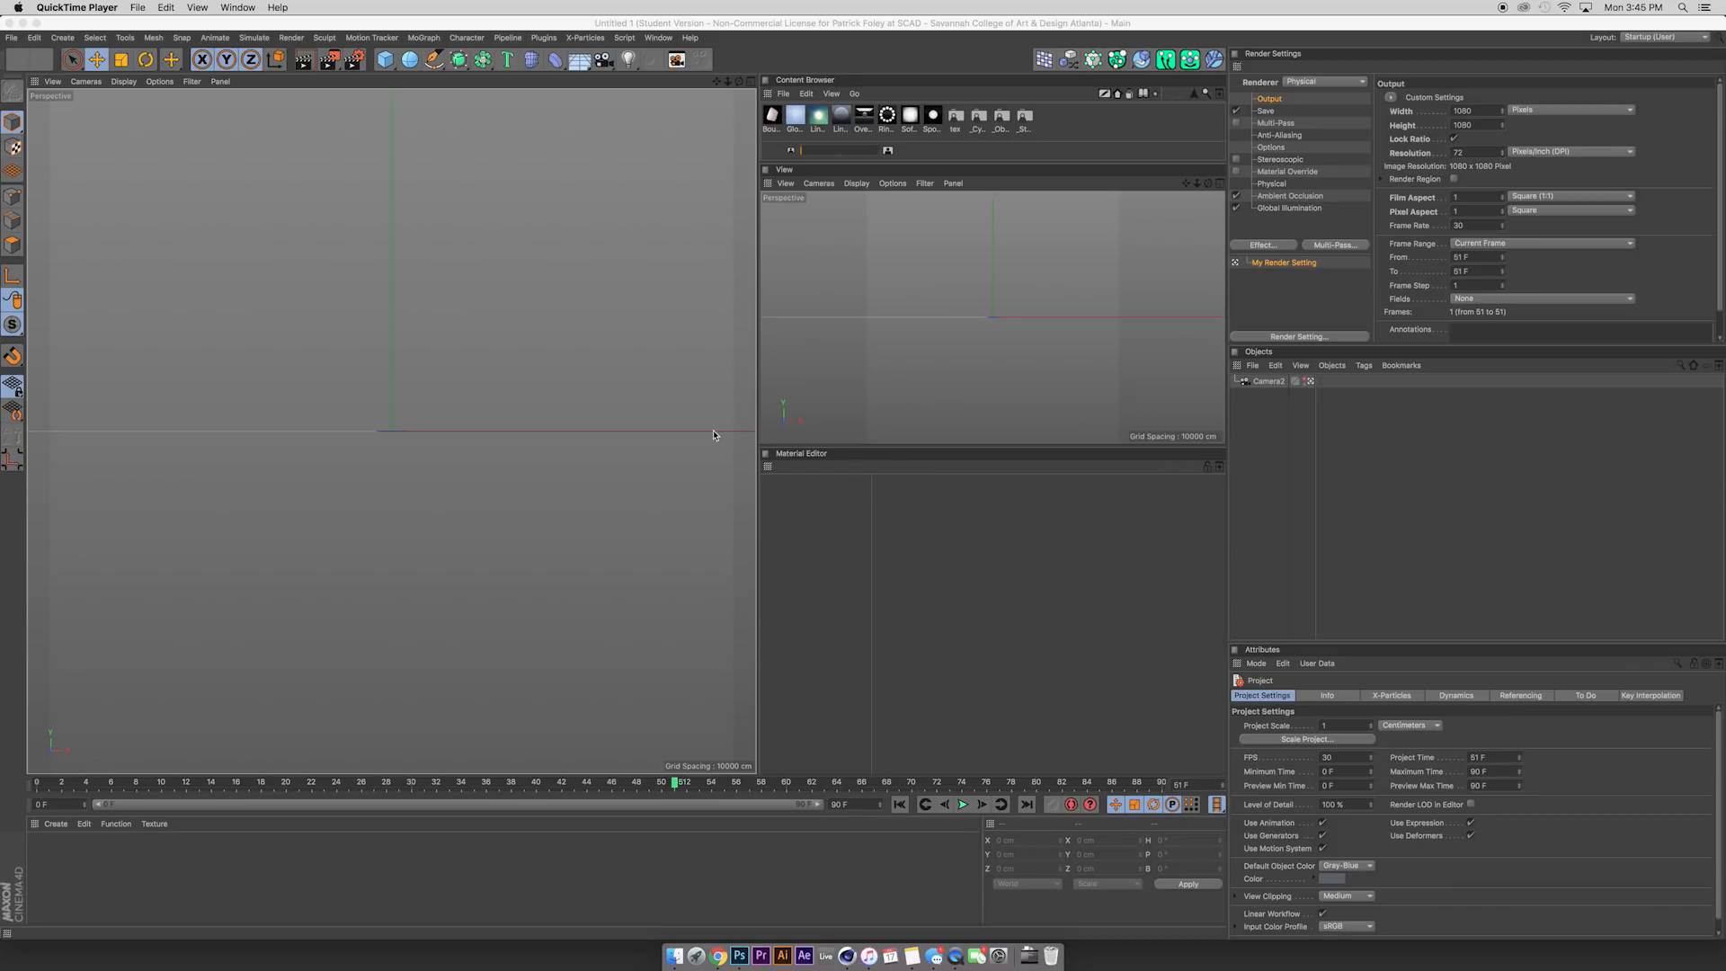
# Return the timeline to frame 0 and set the Global Illumination sample count to 20 in the render settings.
pyautogui.click(903, 811)
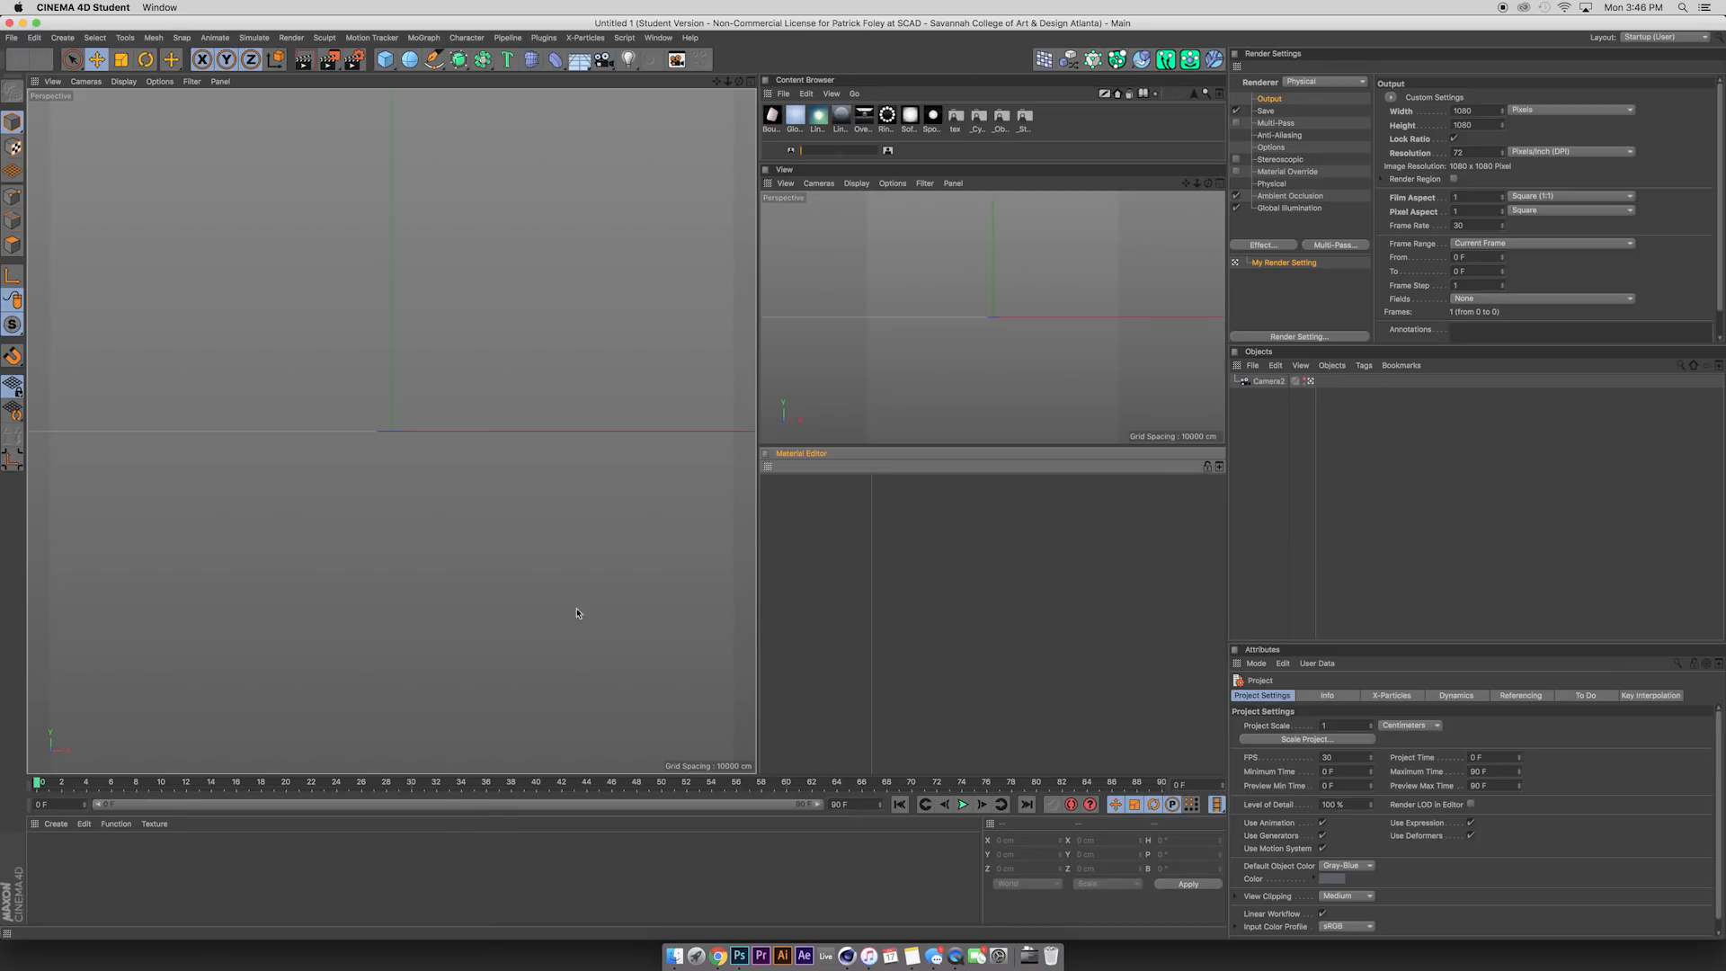
pyautogui.click(1271, 382)
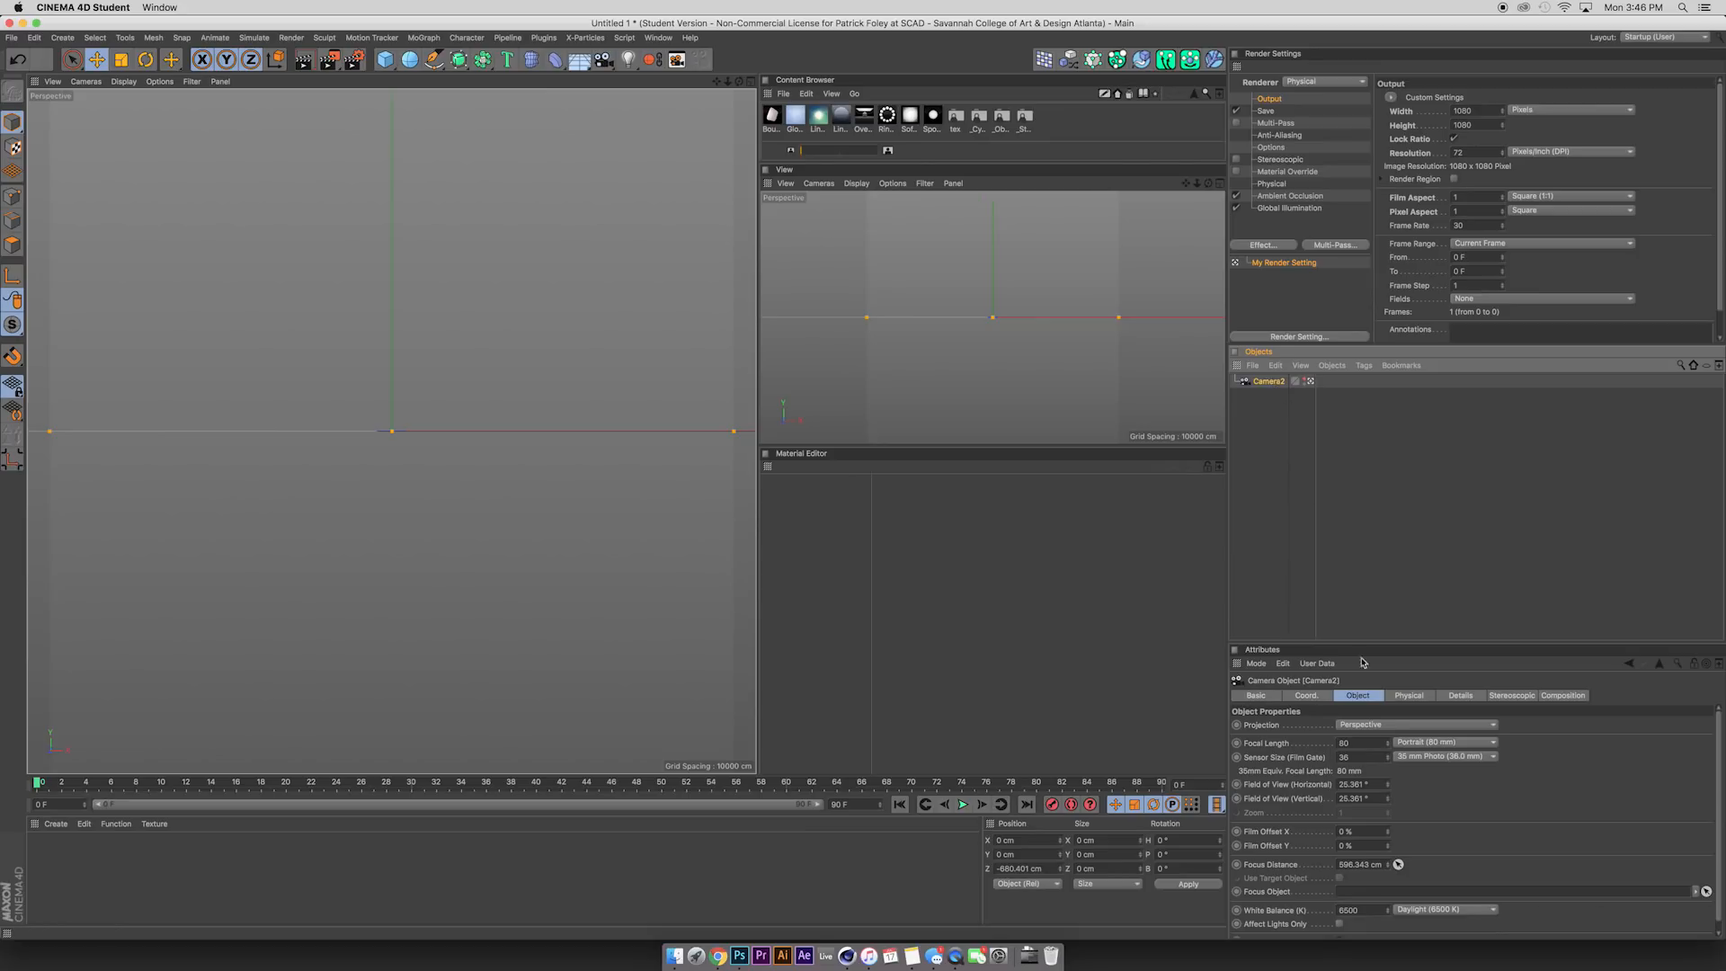
pyautogui.click(1274, 184)
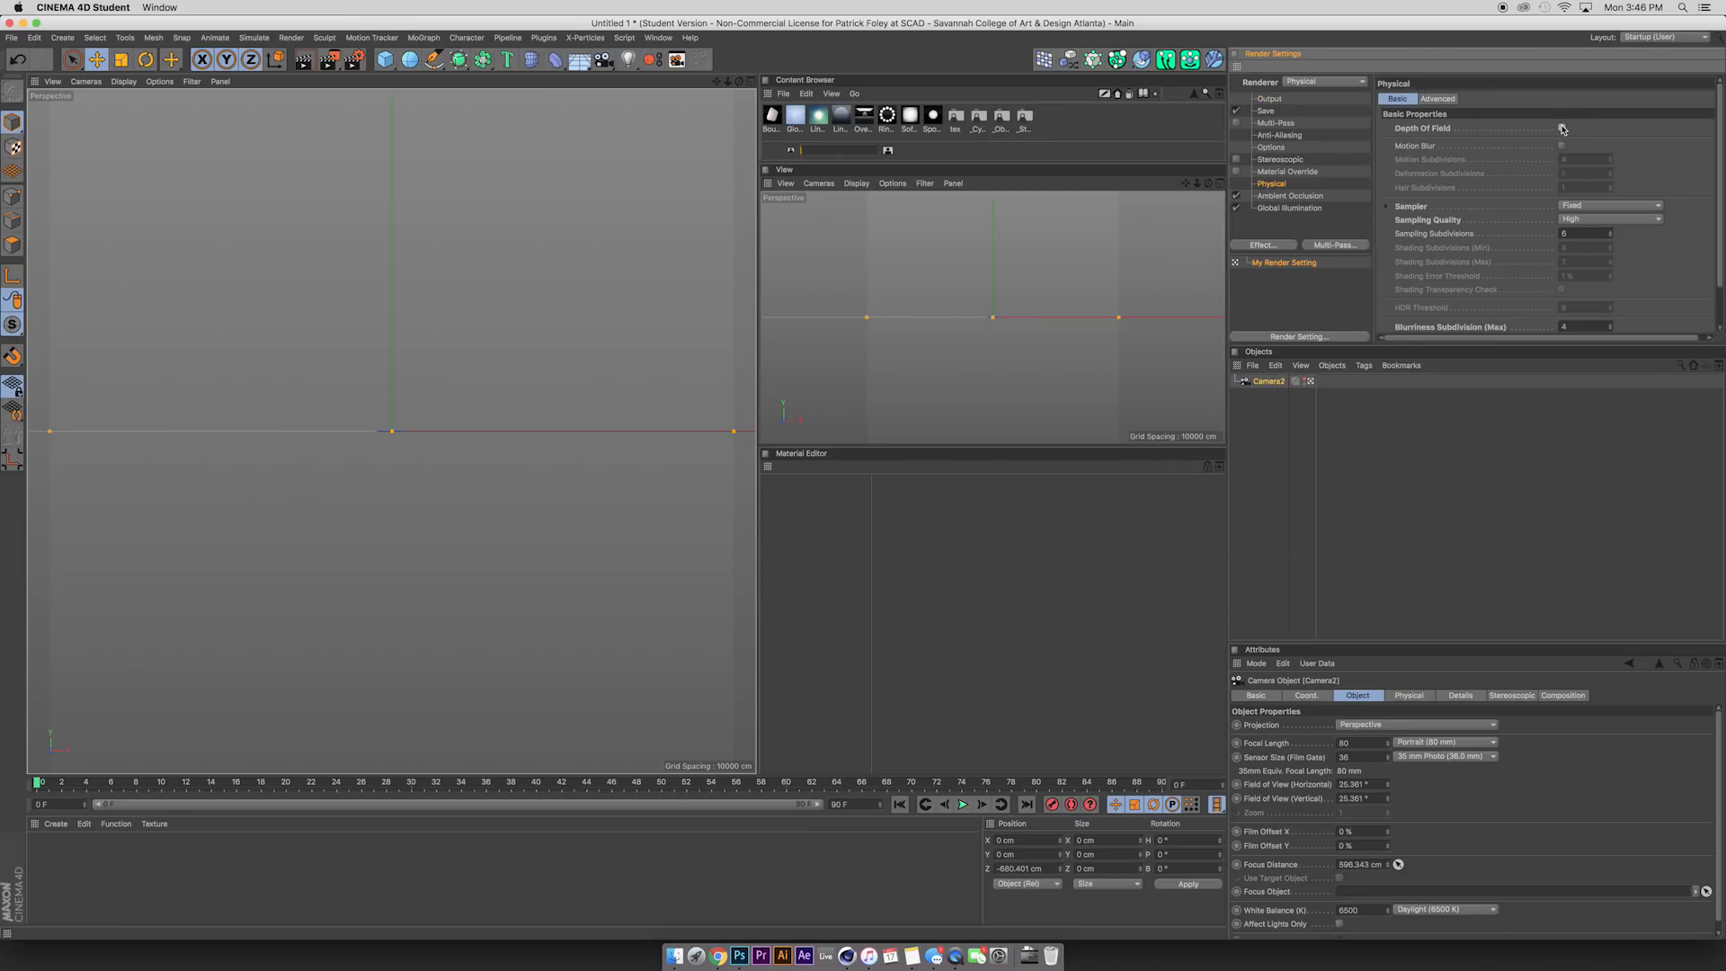
pyautogui.click(1289, 208)
pyautogui.click(1386, 190)
pyautogui.doubleClick(1493, 219)
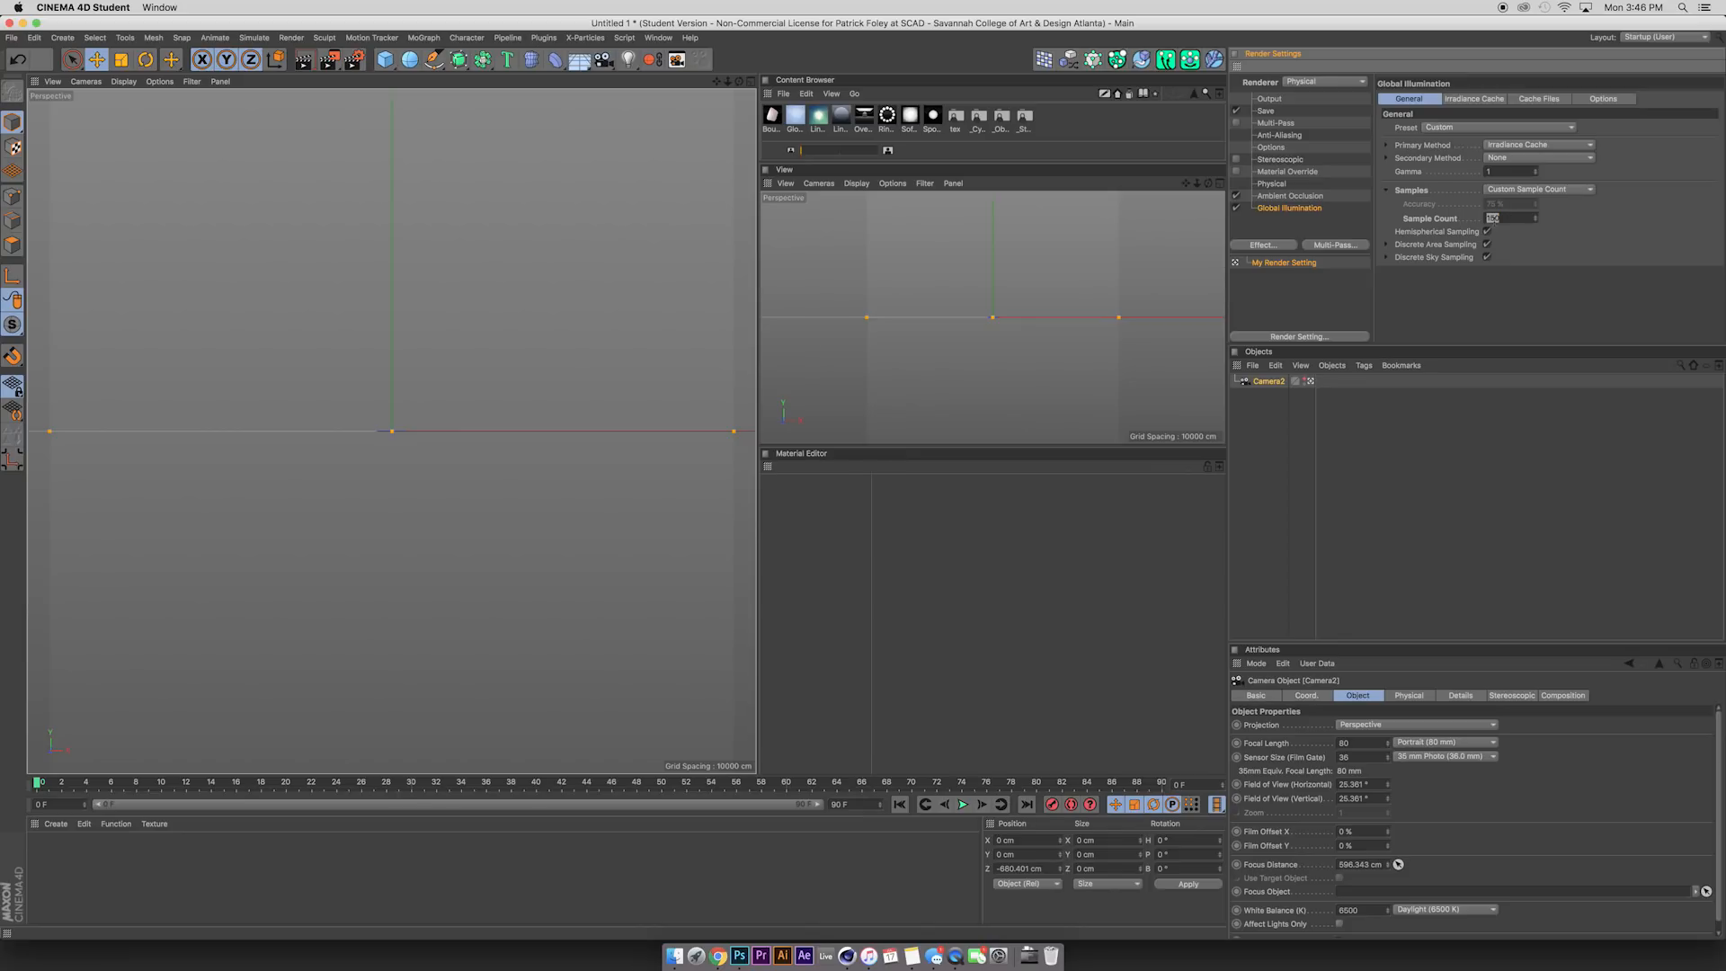
pyautogui.write('20')
# Set the render output width to 600 pixels with the ratio locked.
pyautogui.click(1270, 98)
pyautogui.doubleClick(1463, 111)
pyautogui.write('60')
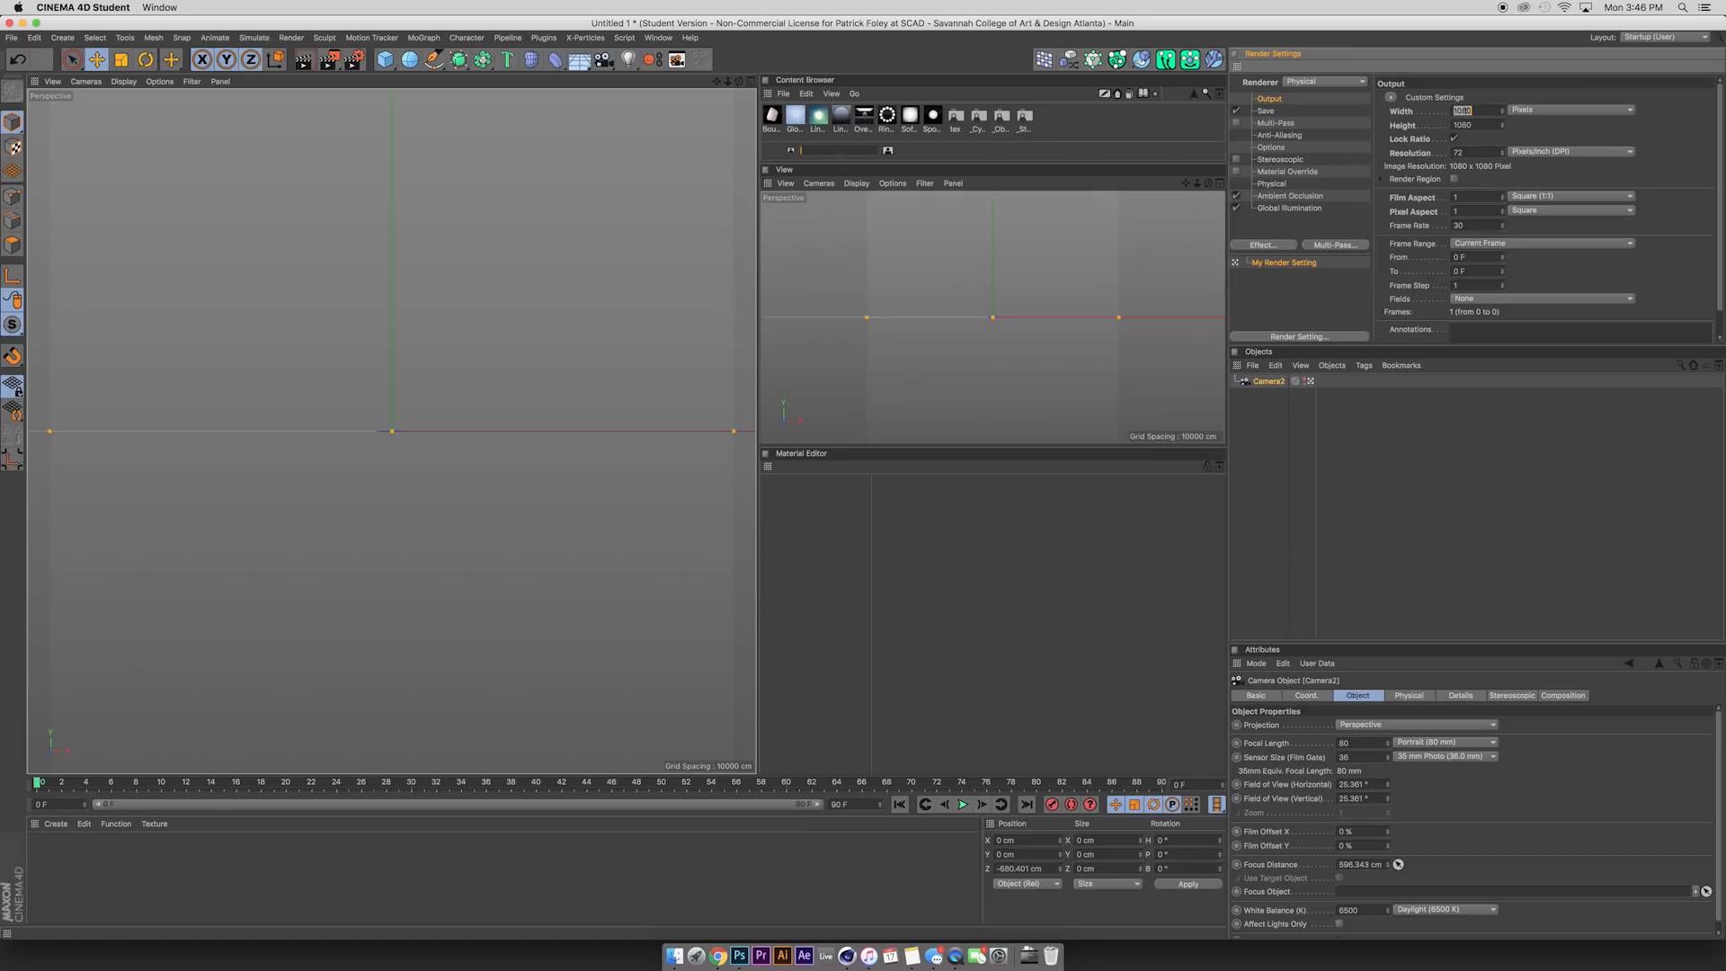
pyautogui.write('0')
# Set the Physical renderer's sampler to Progressive.
pyautogui.click(1286, 207)
pyautogui.click(1283, 186)
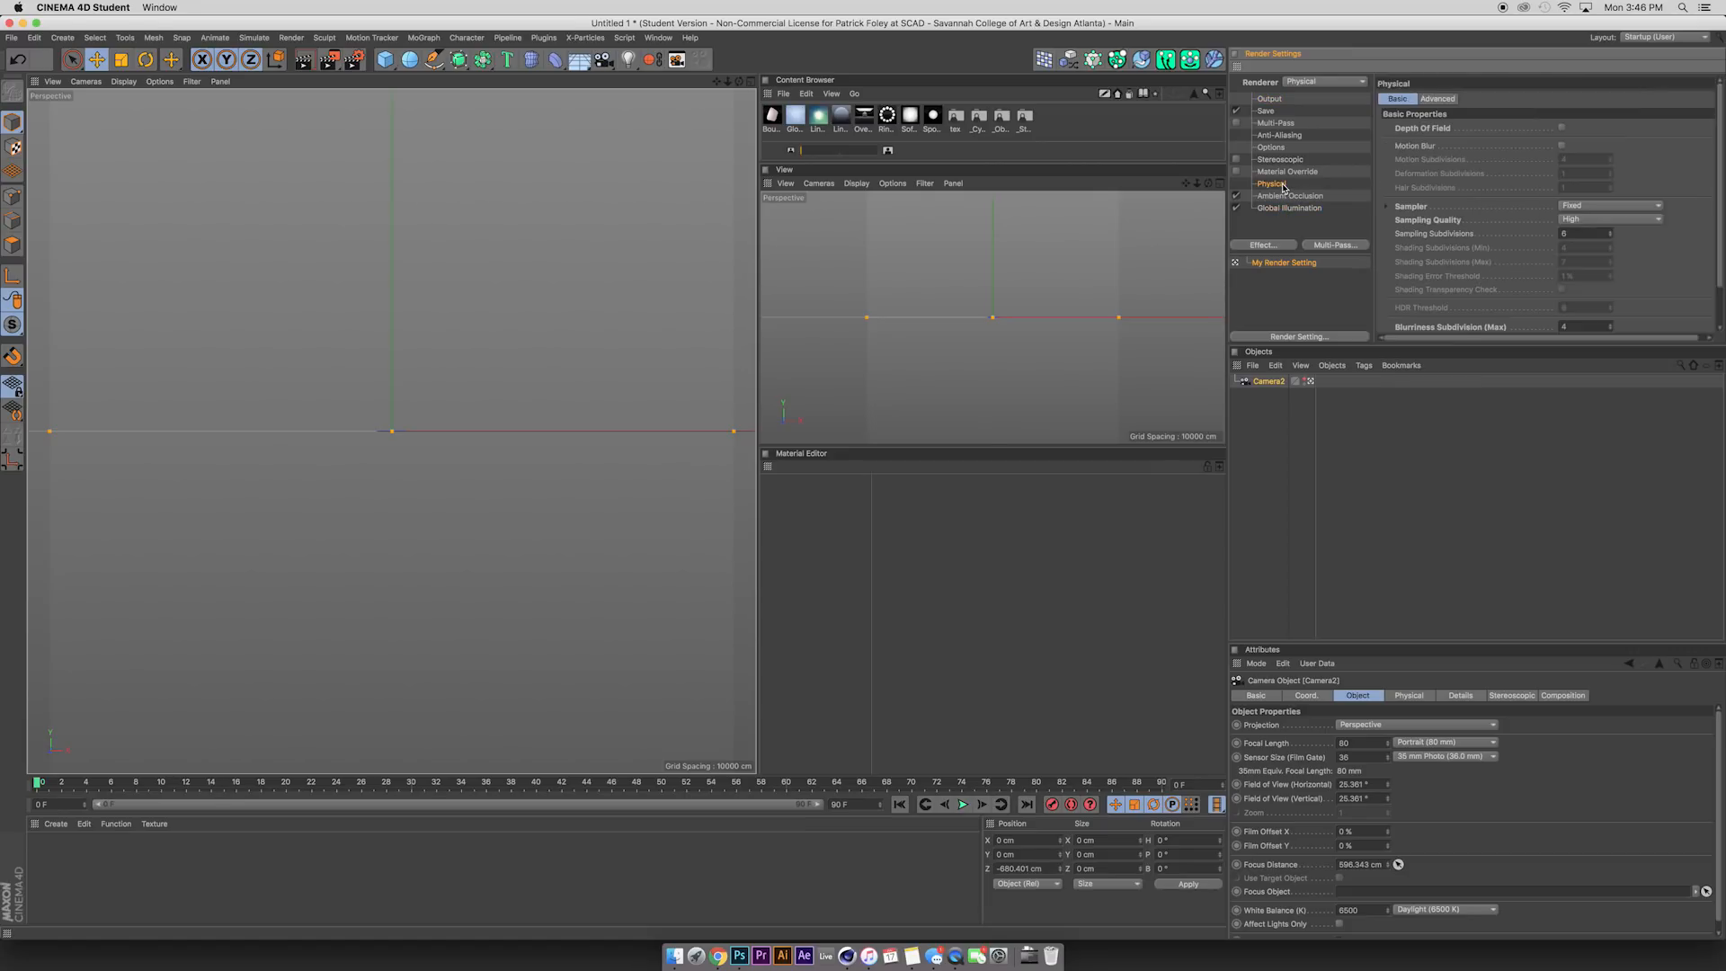
pyautogui.click(1577, 205)
pyautogui.click(1582, 247)
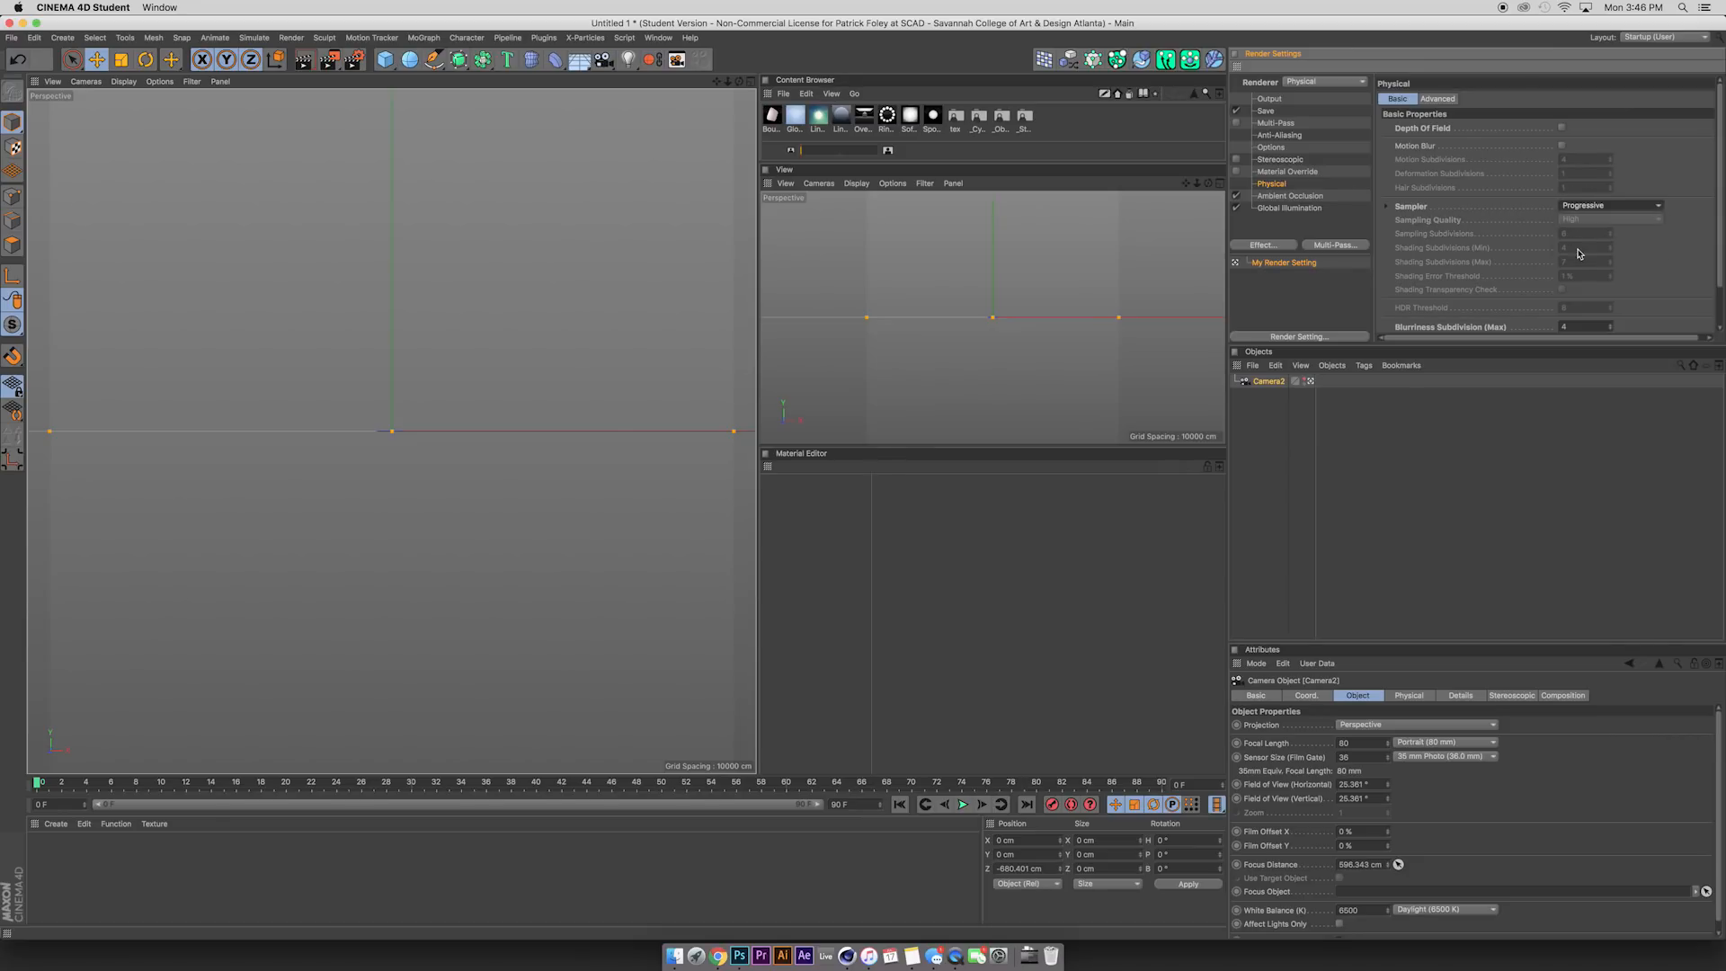
# Set the Physical renderer's maximum blurriness, shadow, ambient occlusion and subsurface scattering subdivisions to 2.
pyautogui.scroll(-2, 1546, 261)
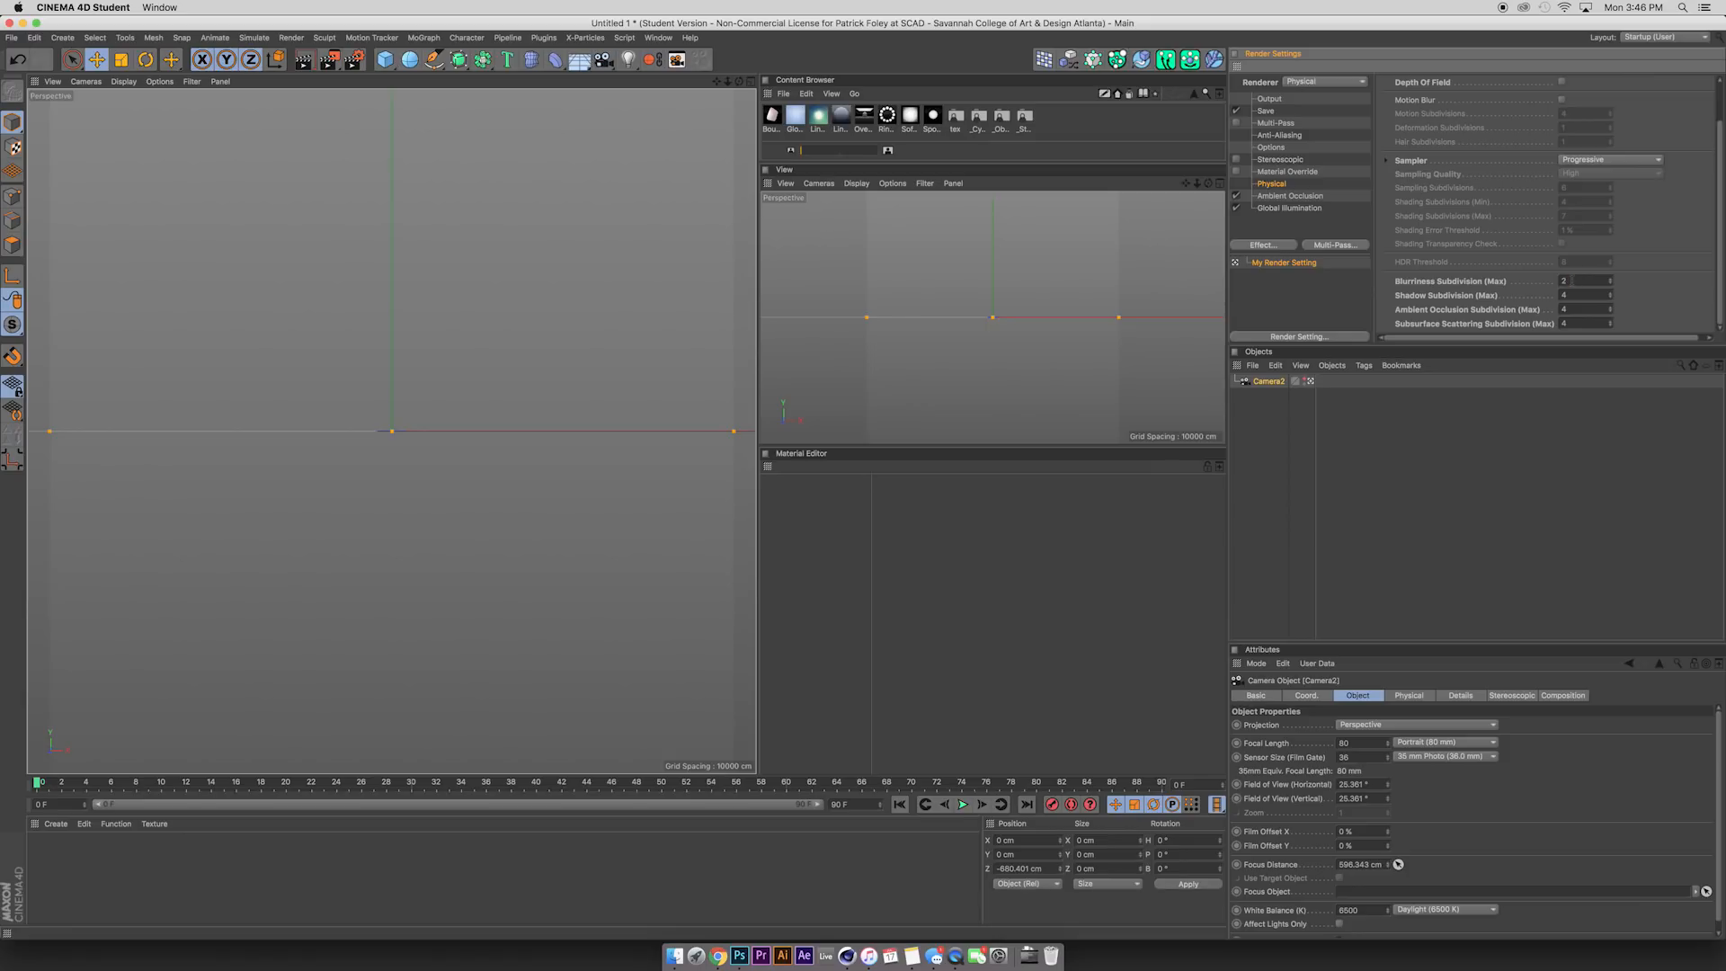
pyautogui.write('2')
pyautogui.press('Tab')
pyautogui.write('2')
pyautogui.press('Tab')
pyautogui.write('2')
# Add an xpEmitter to the scene and scale it down to about 54.5 cm wide and high.
pyautogui.click(1262, 387)
pyautogui.click(1117, 61)
pyautogui.click(583, 38)
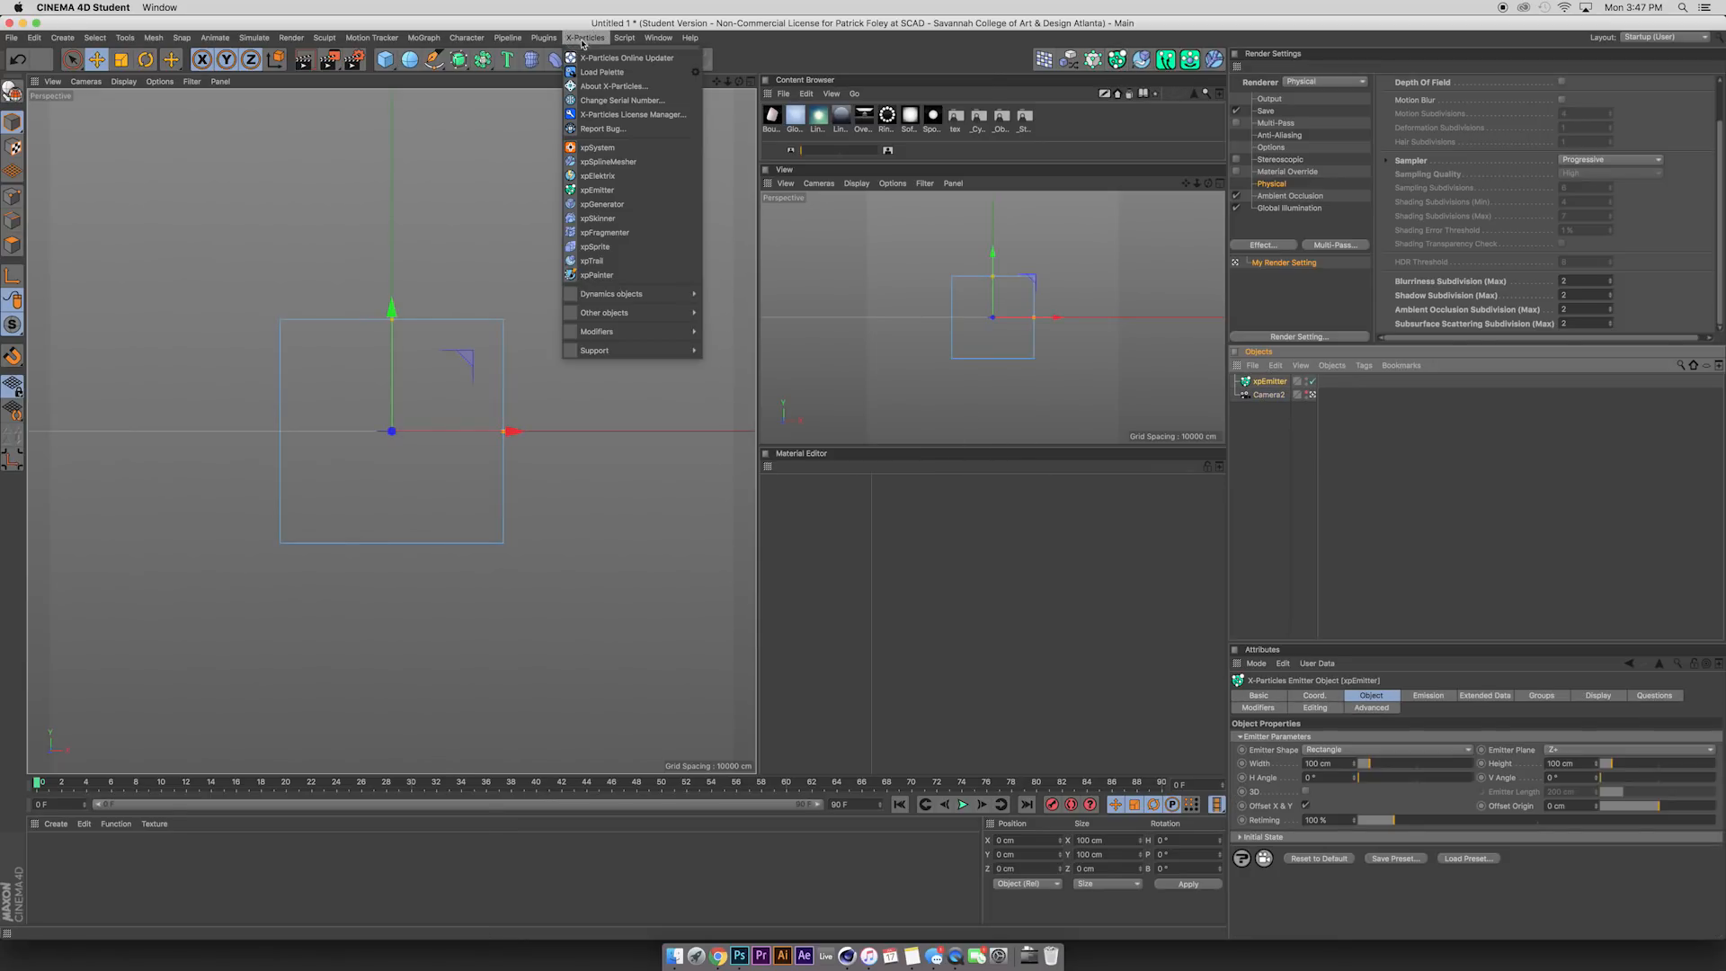
pyautogui.click(799, 49)
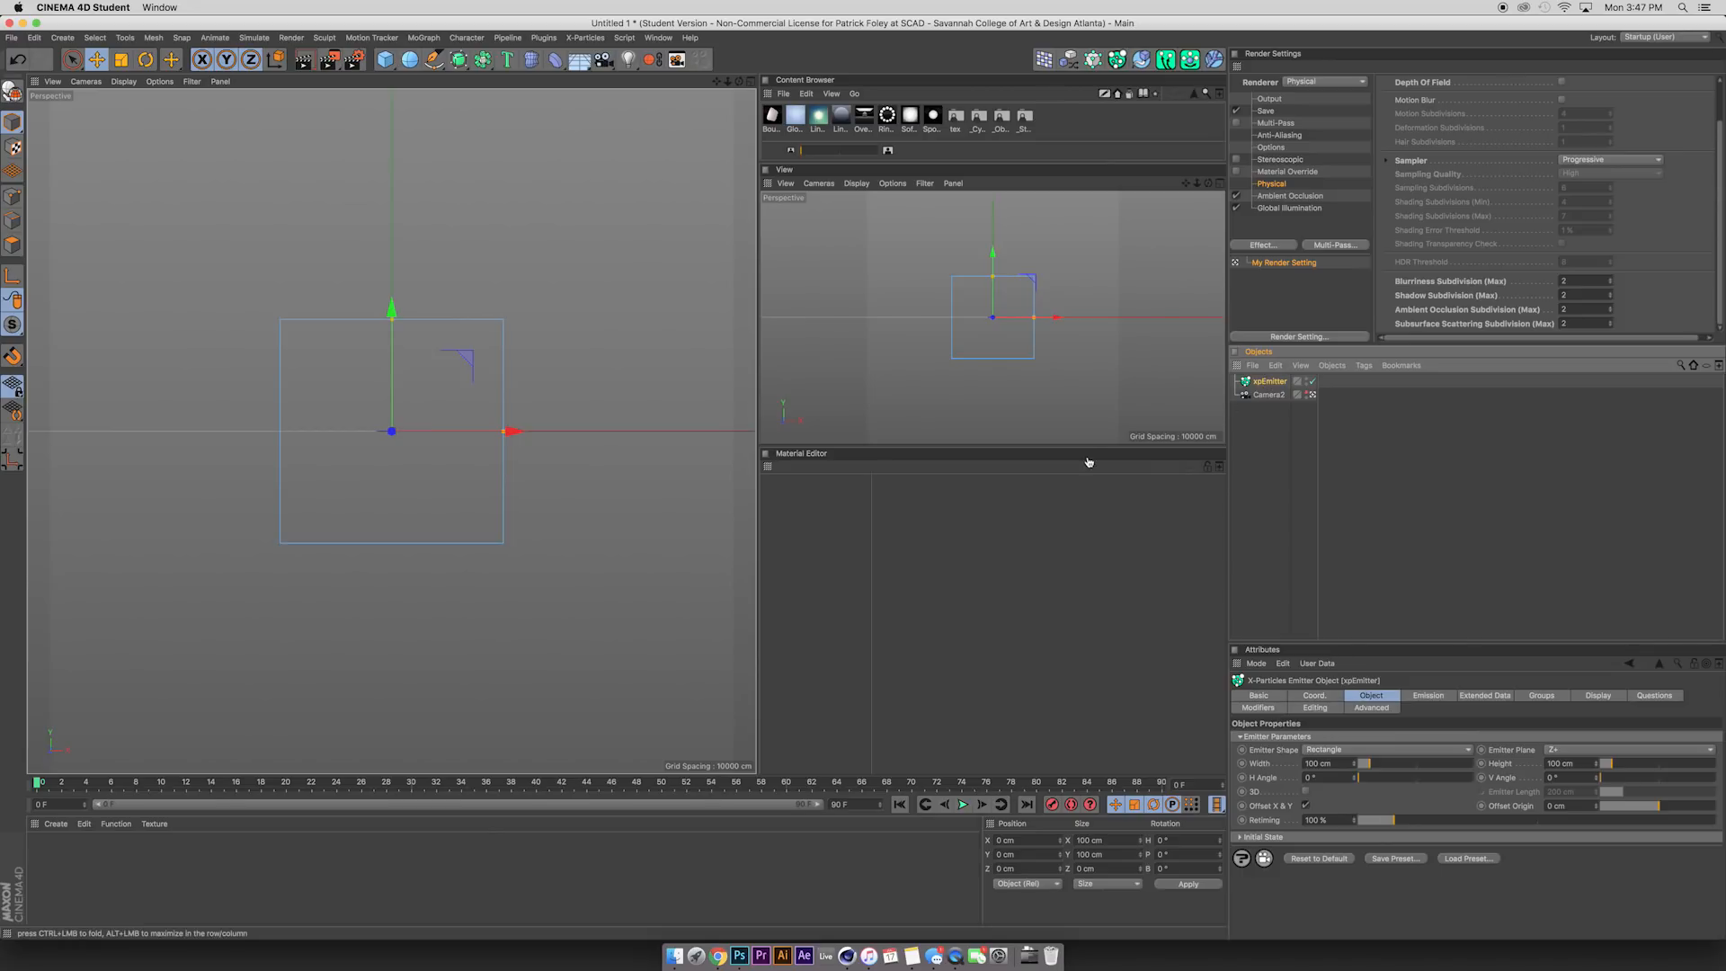
pyautogui.press('t')
pyautogui.moveTo(692, 317); pyautogui.dragTo(466, 340)
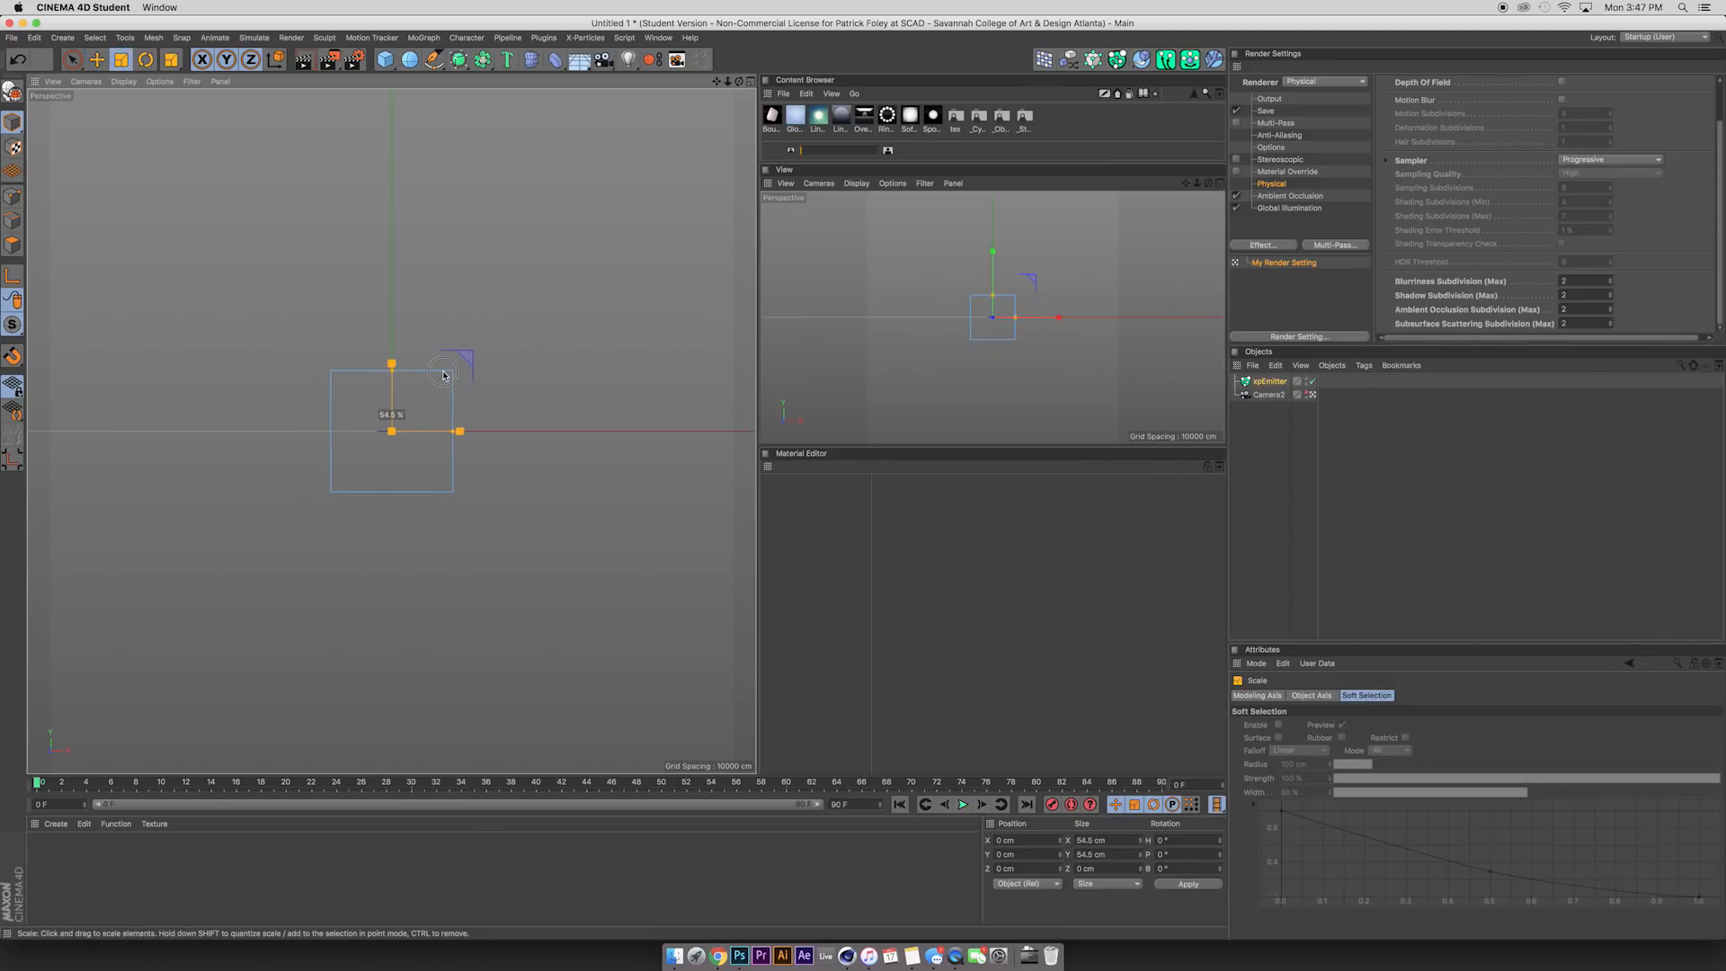
# Change the xpEmitter's shape to Sphere, play the animation briefly and return to frame 0.
pyautogui.click(1269, 381)
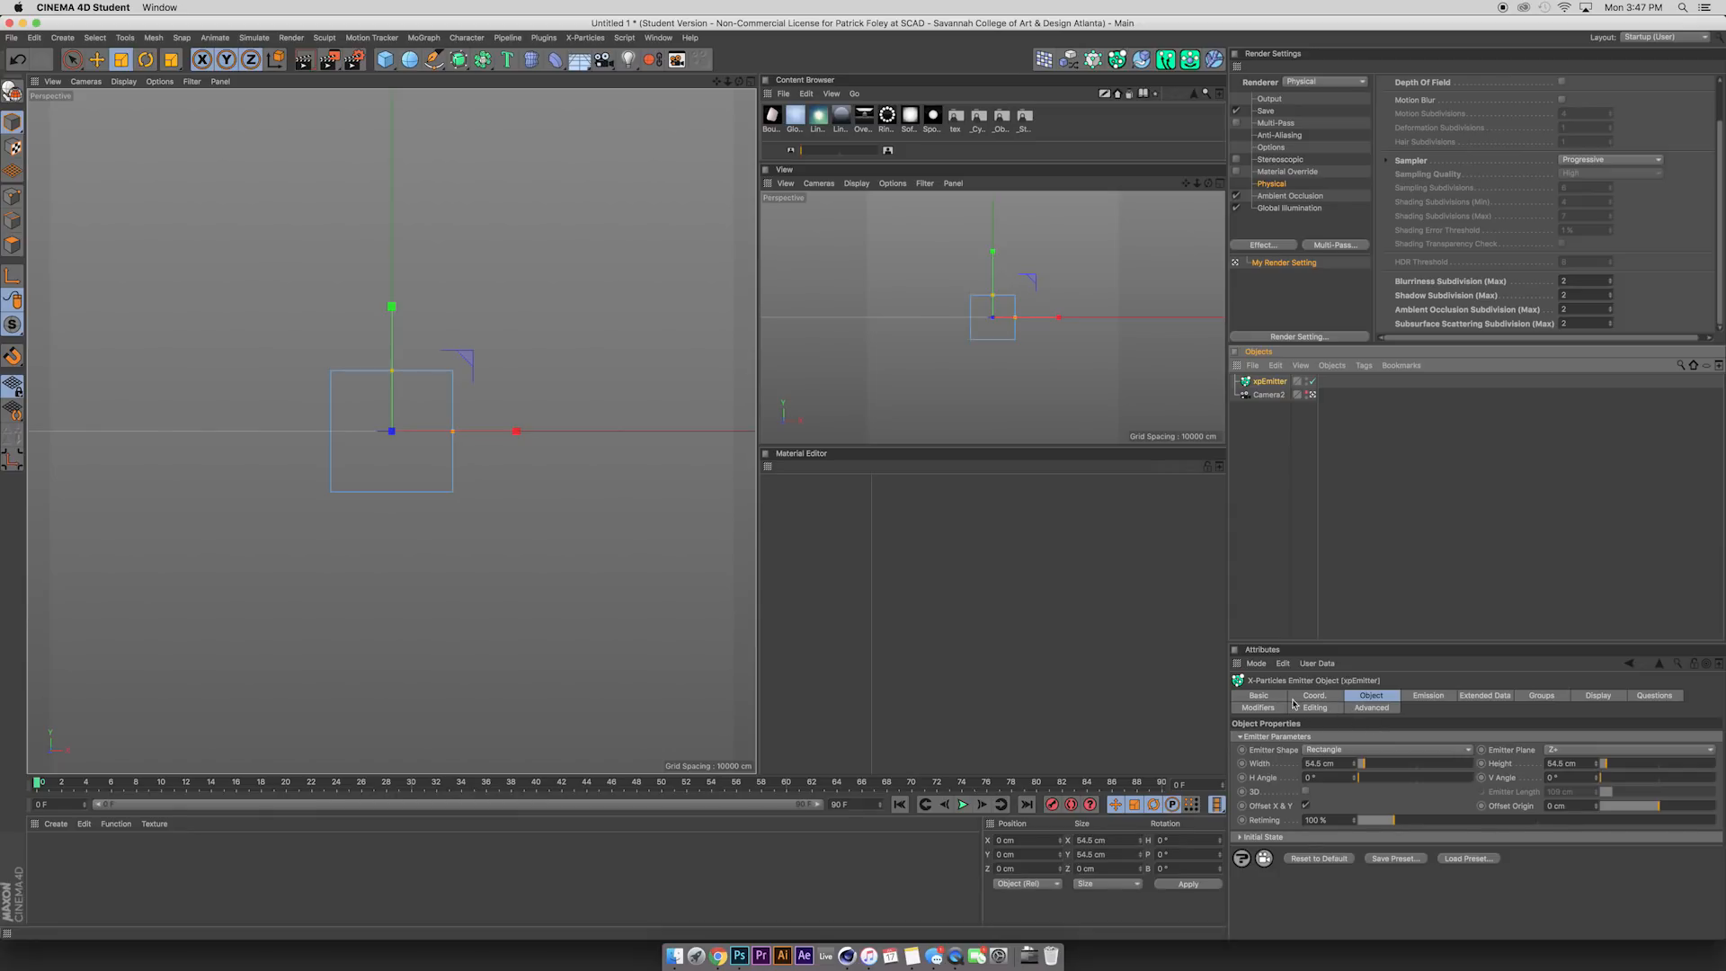
pyautogui.click(1332, 751)
pyautogui.click(1318, 805)
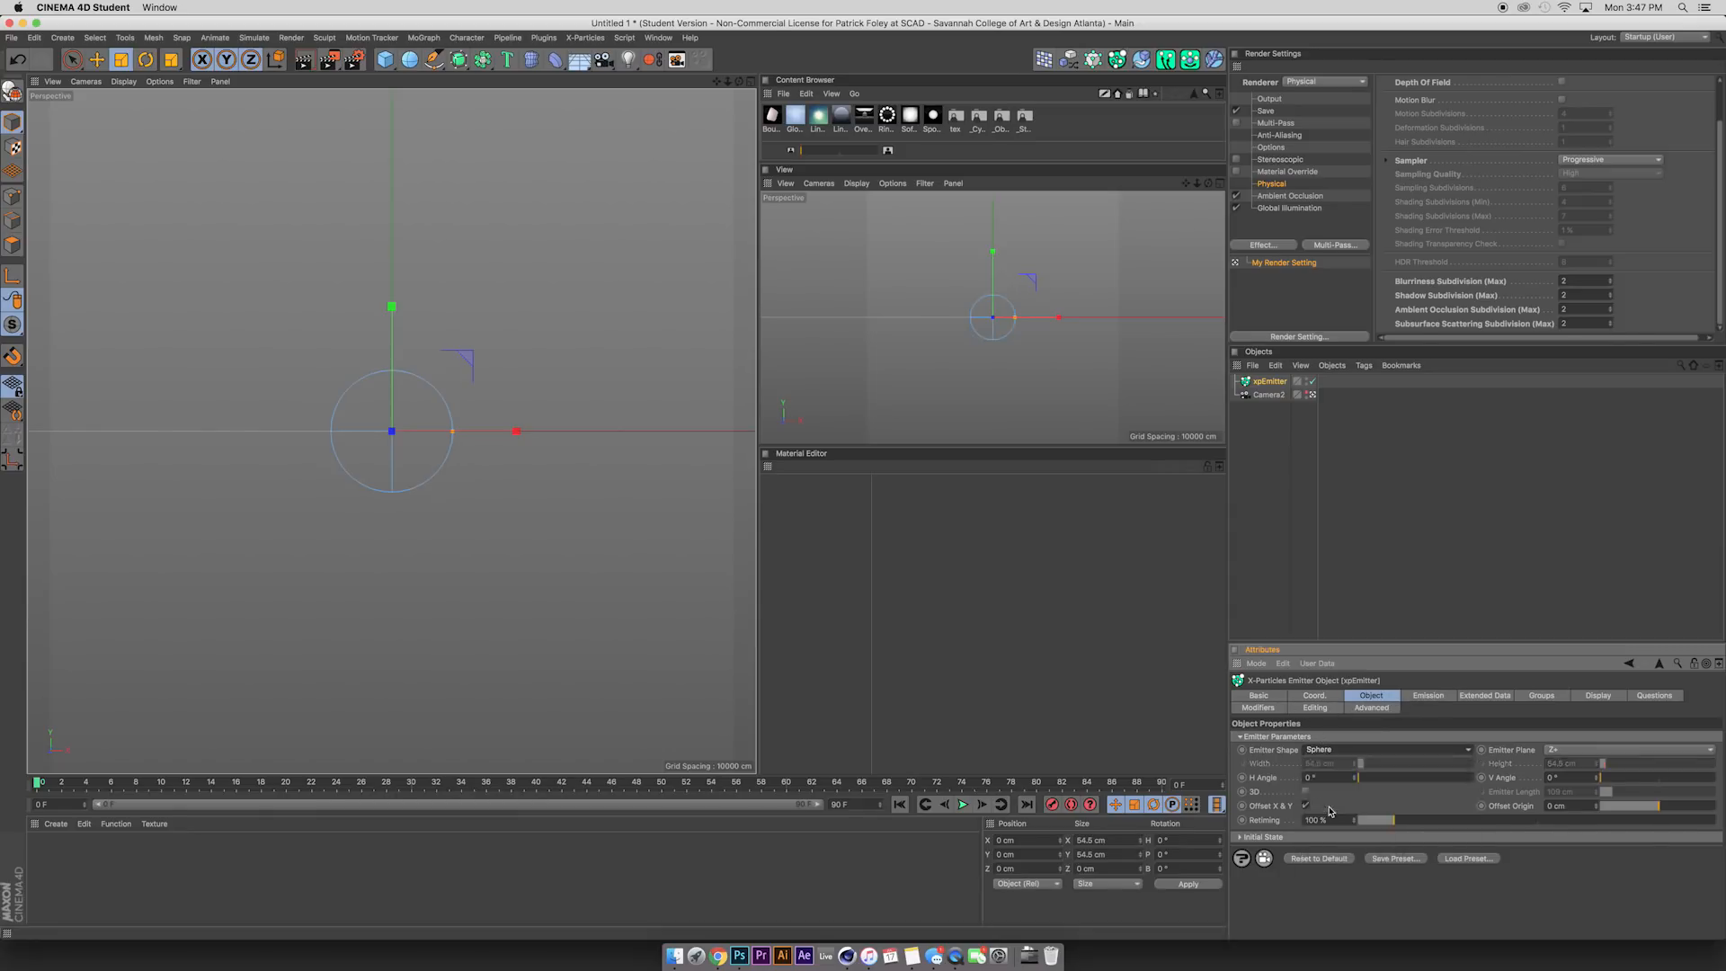
pyautogui.click(962, 804)
pyautogui.click(961, 805)
pyautogui.click(902, 805)
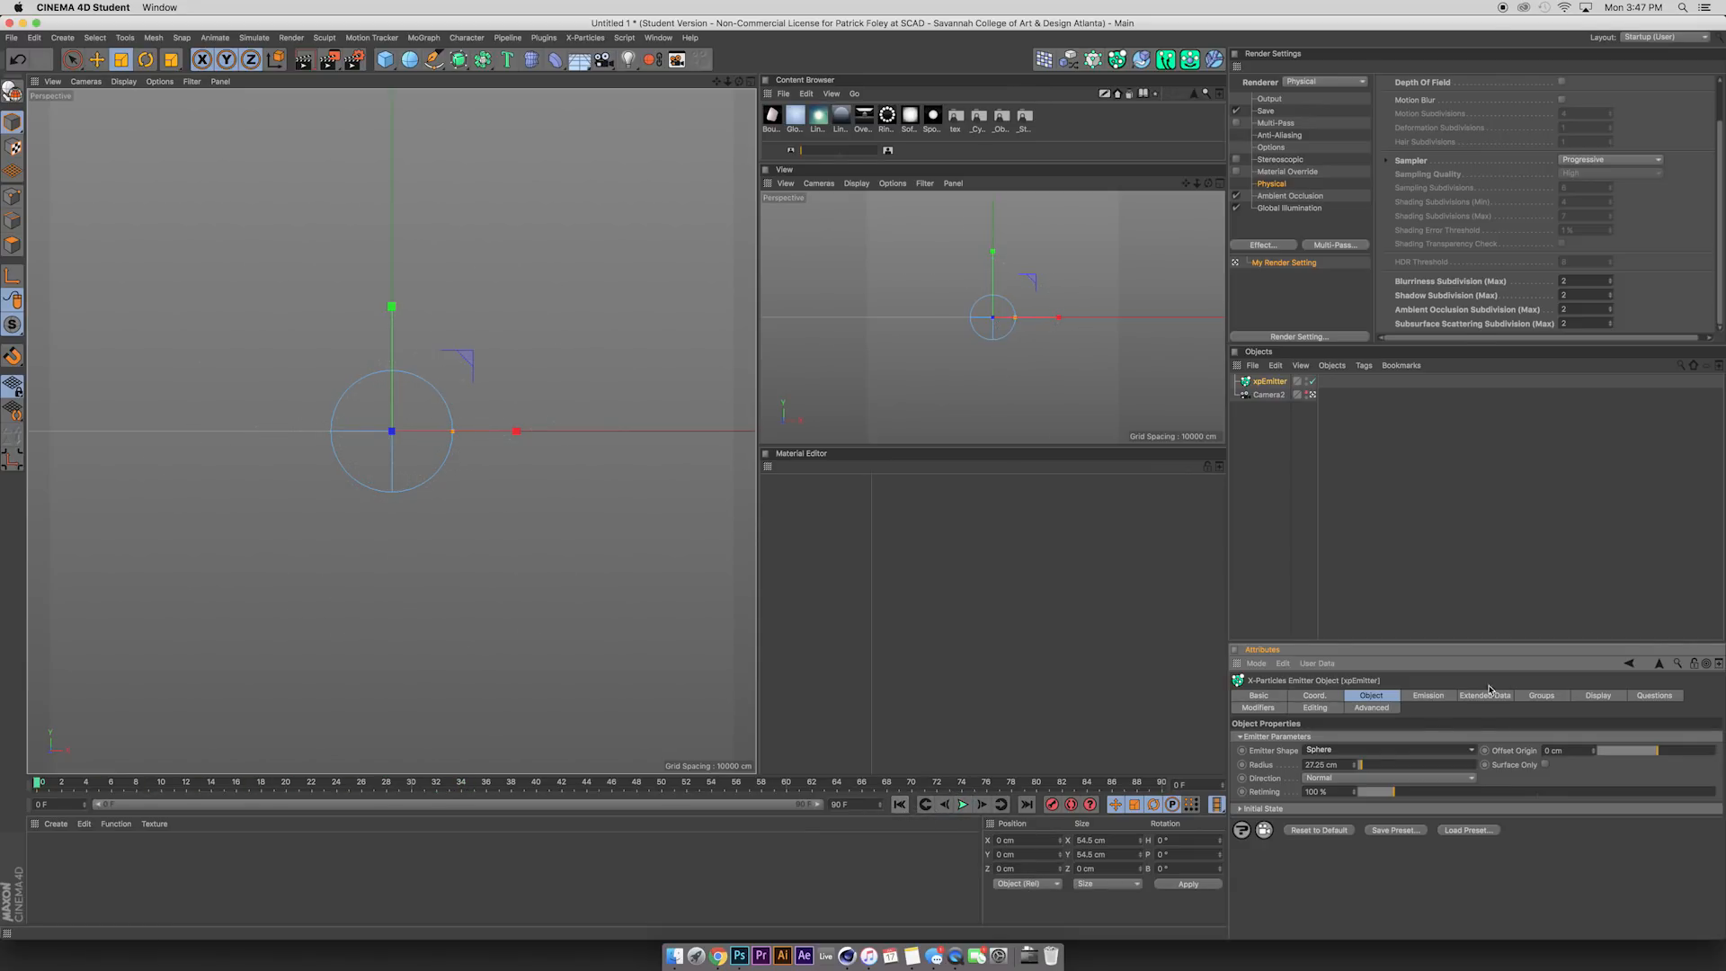
# Set the xpEmitter's emission mode to Shot, play the burst of particles and return to frame 0.
pyautogui.click(1428, 695)
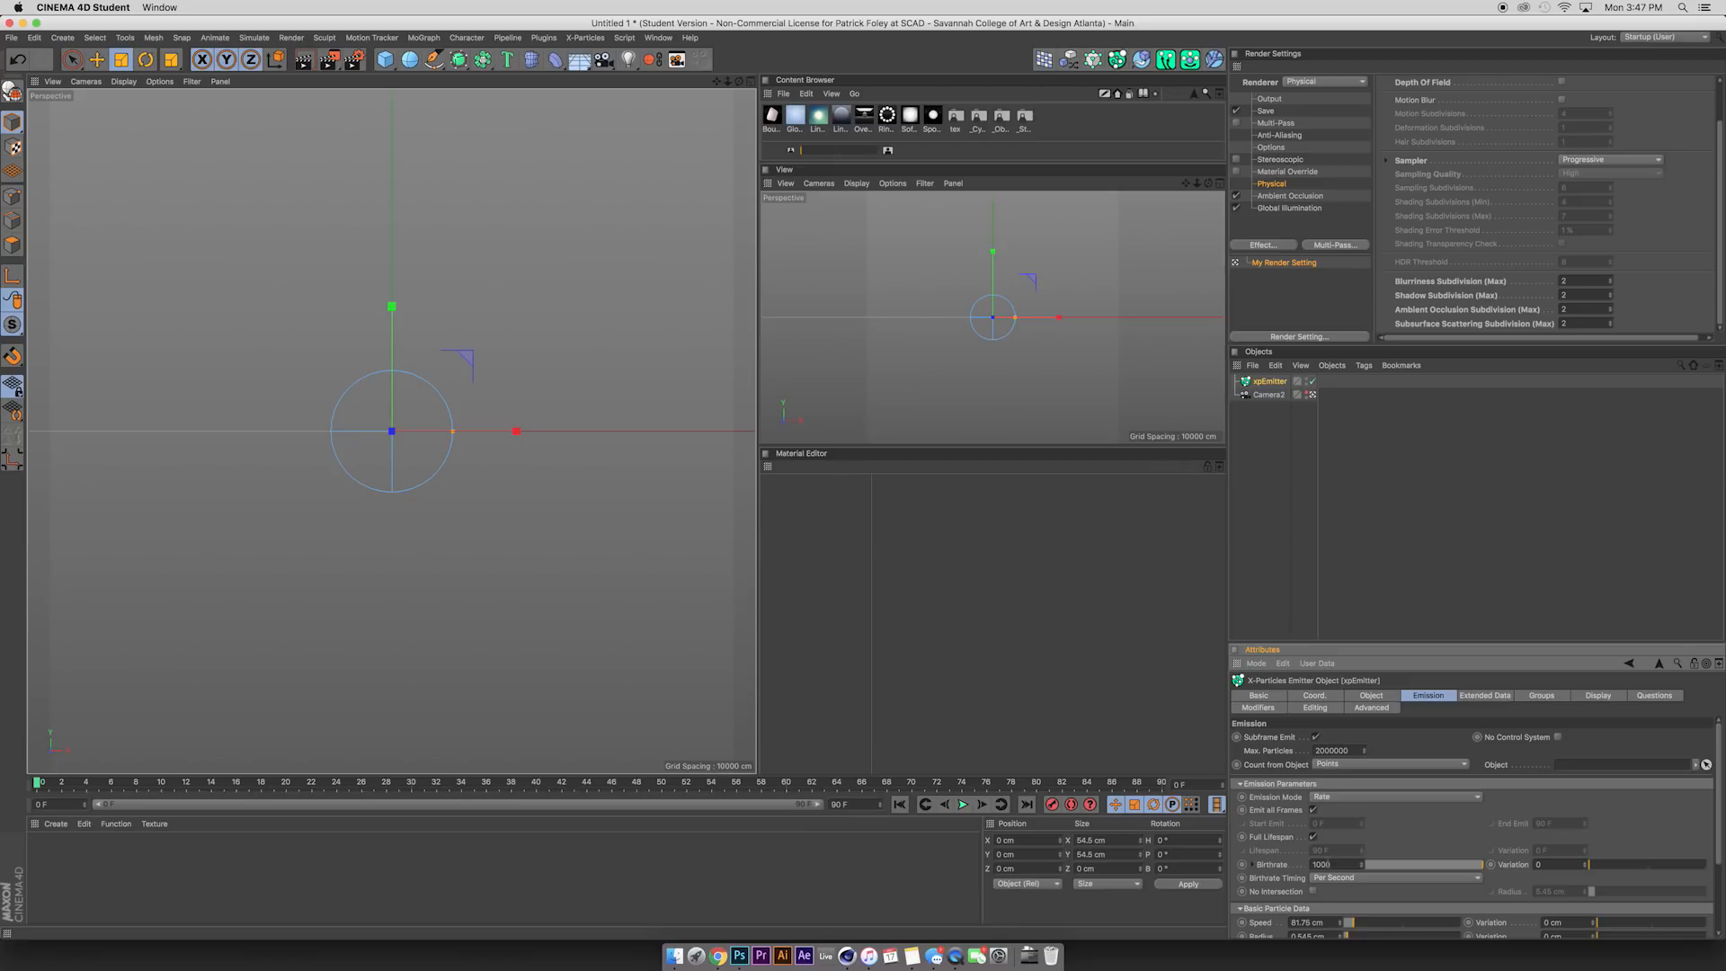
pyautogui.click(1333, 798)
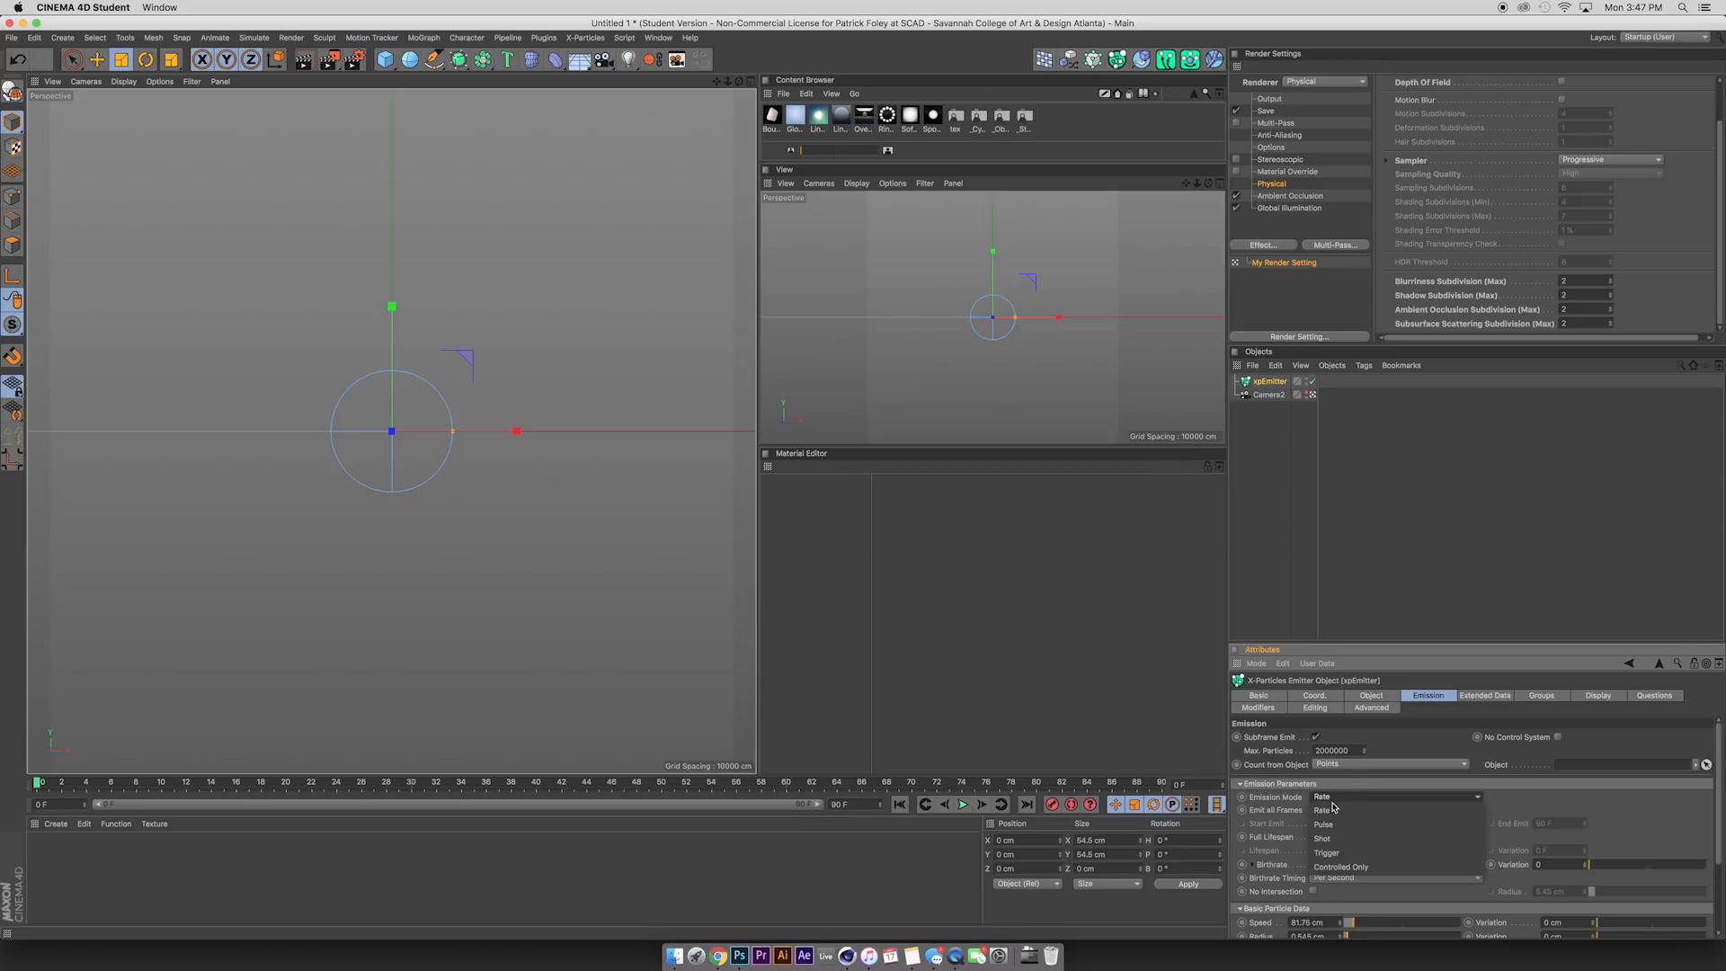
pyautogui.click(1324, 839)
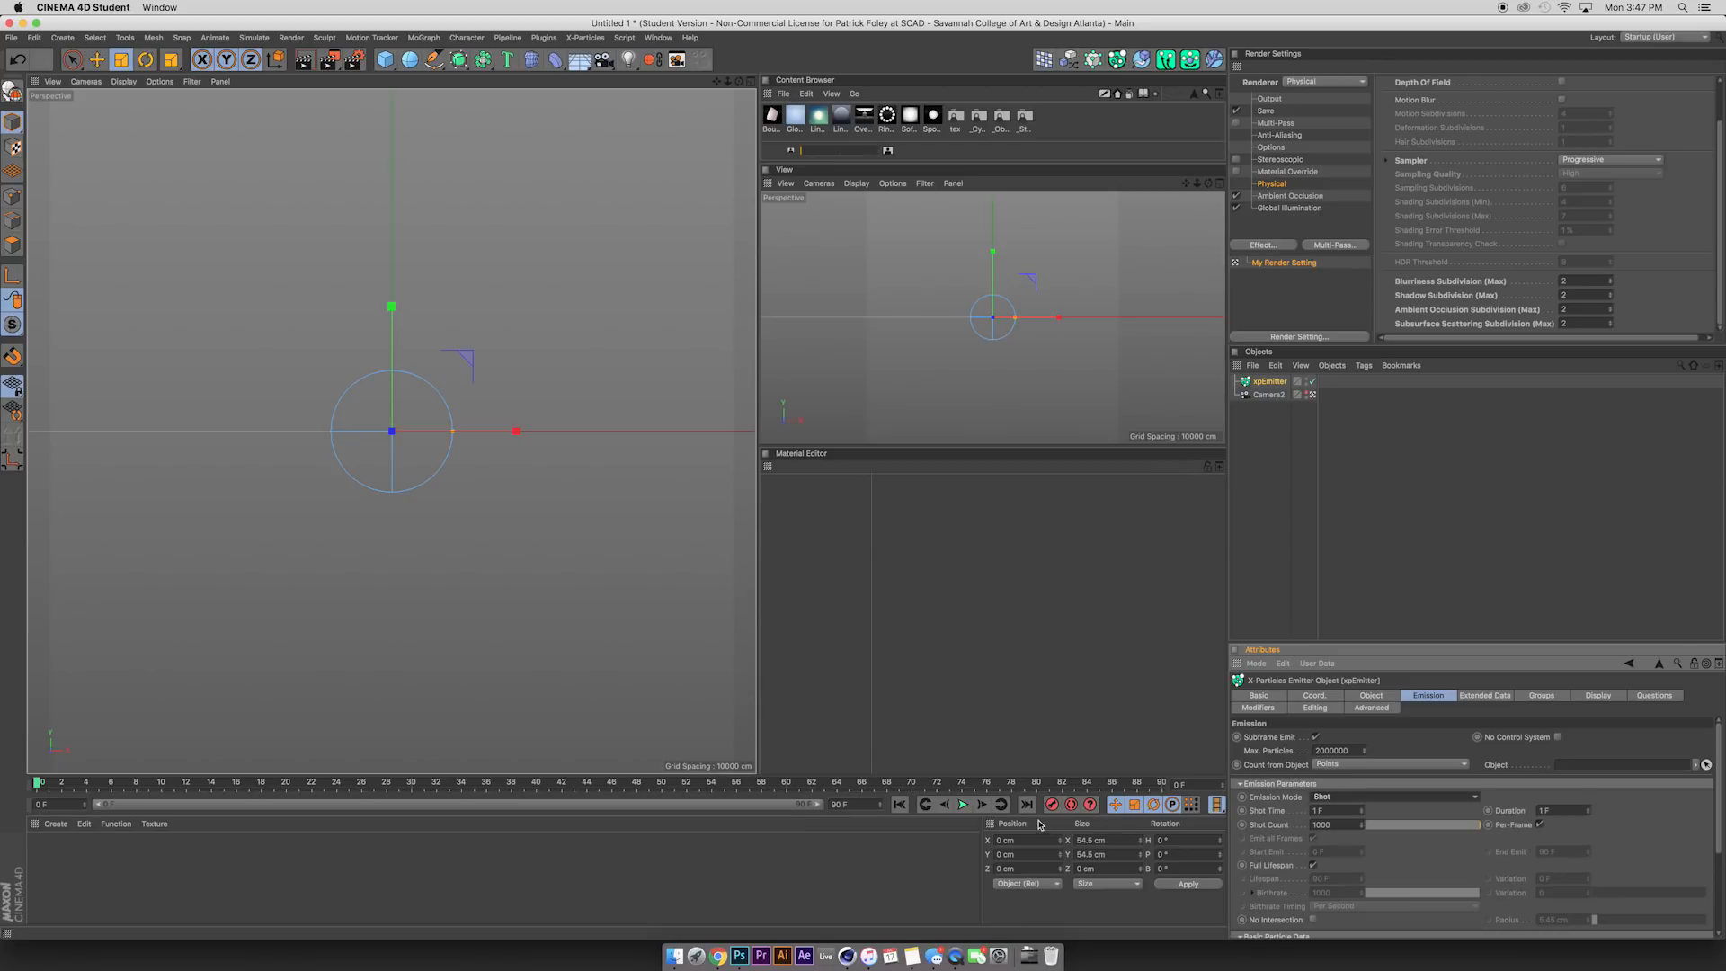
pyautogui.click(962, 804)
pyautogui.click(963, 804)
pyautogui.click(899, 805)
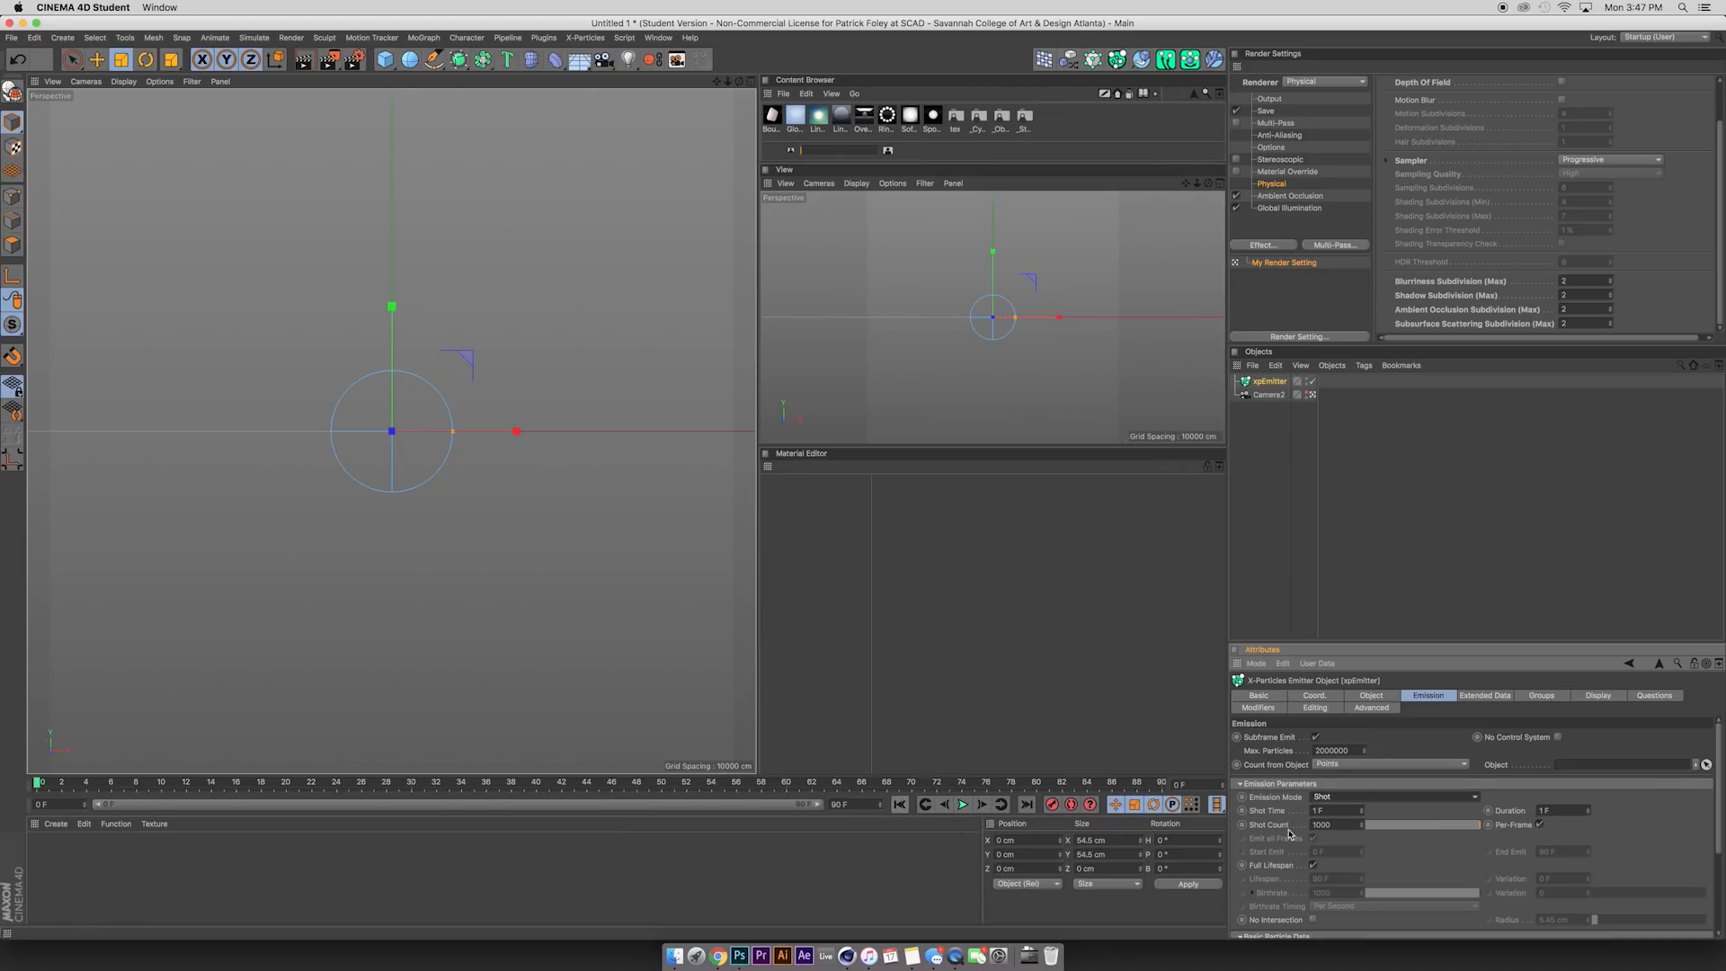
# Set the particle speed of the xpEmitter to 30 cm, preview the slower emission and return to frame 0.
pyautogui.scroll(-1, 1289, 836)
pyautogui.doubleClick(1304, 924)
pyautogui.write('30')
pyautogui.press('Return')
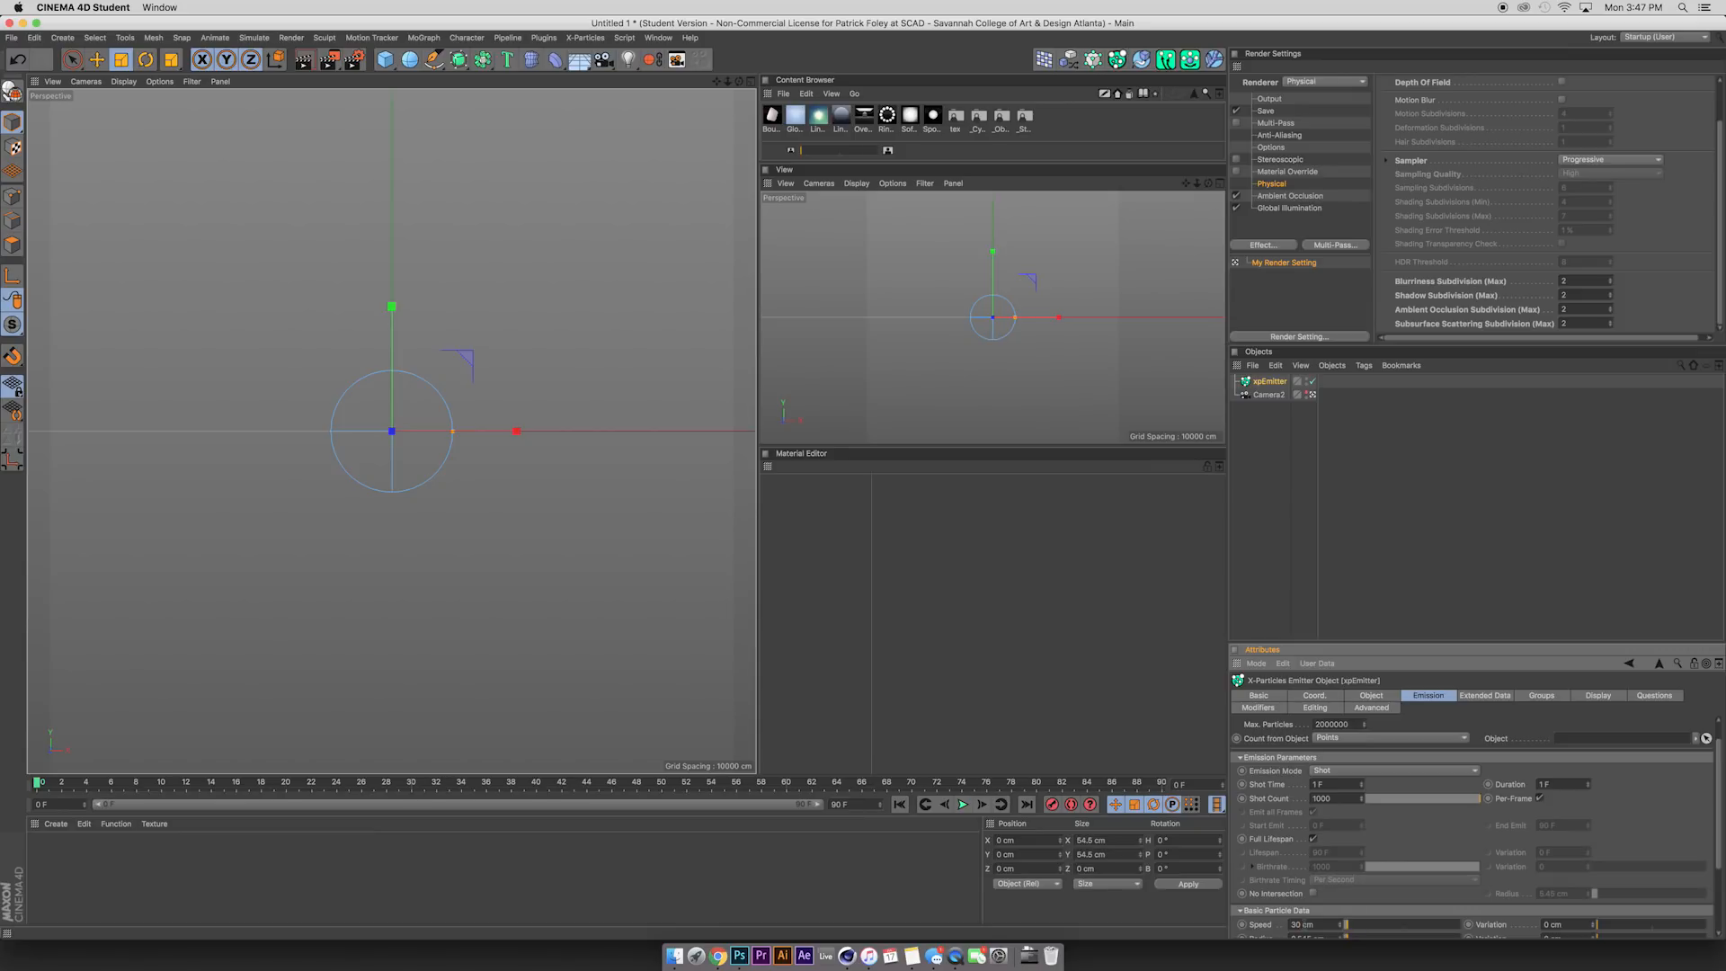
pyautogui.click(961, 805)
pyautogui.click(961, 804)
pyautogui.click(899, 804)
pyautogui.click(1387, 700)
pyautogui.click(1418, 696)
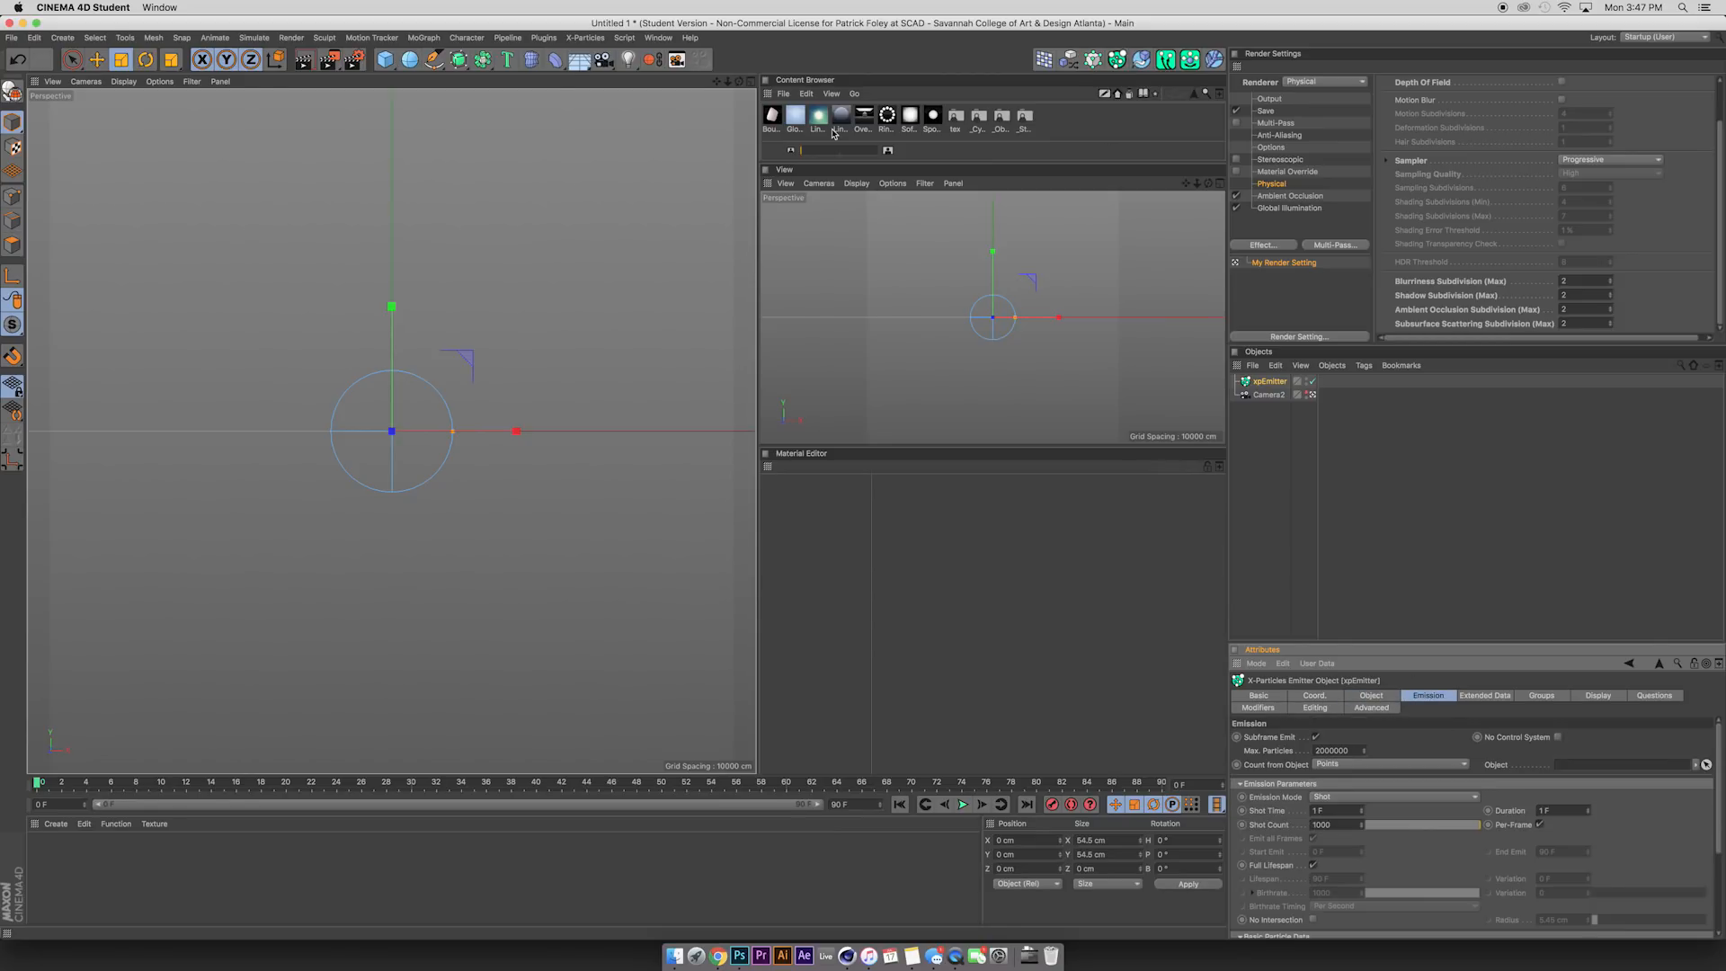
# Add an xpSkinner, assign the xpEmitter as its source object and play the animation to check the mesh.
pyautogui.click(586, 38)
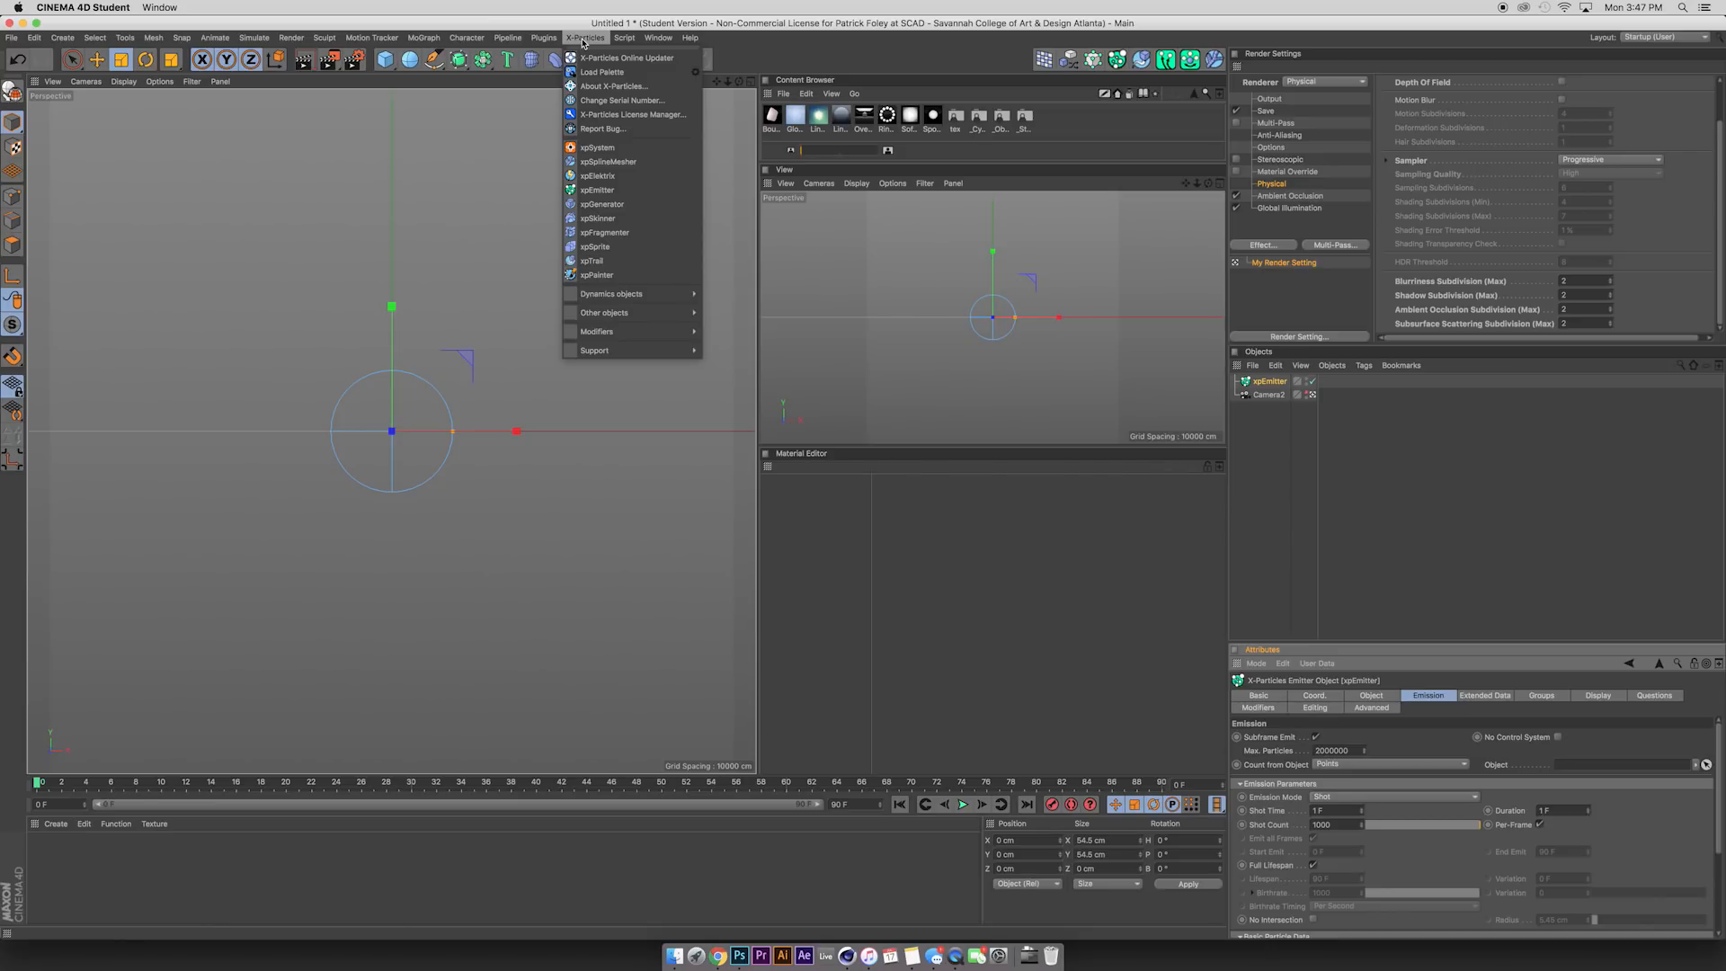
pyautogui.click(588, 219)
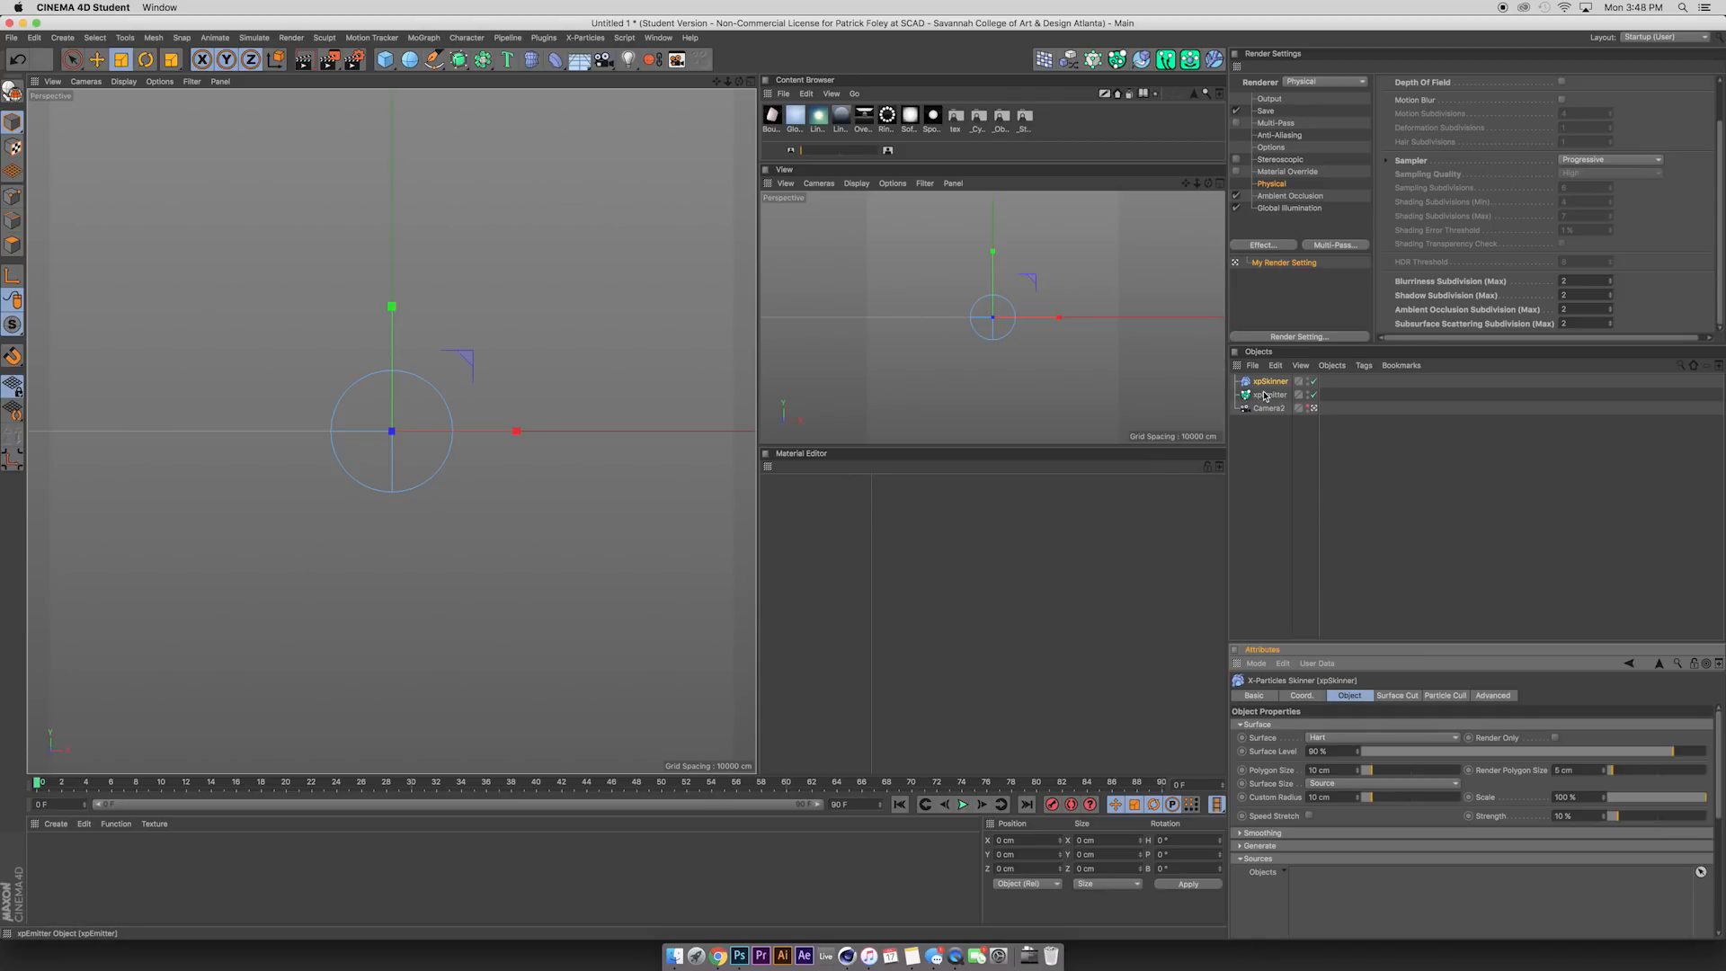
pyautogui.moveTo(1269, 396); pyautogui.dragTo(1357, 908)
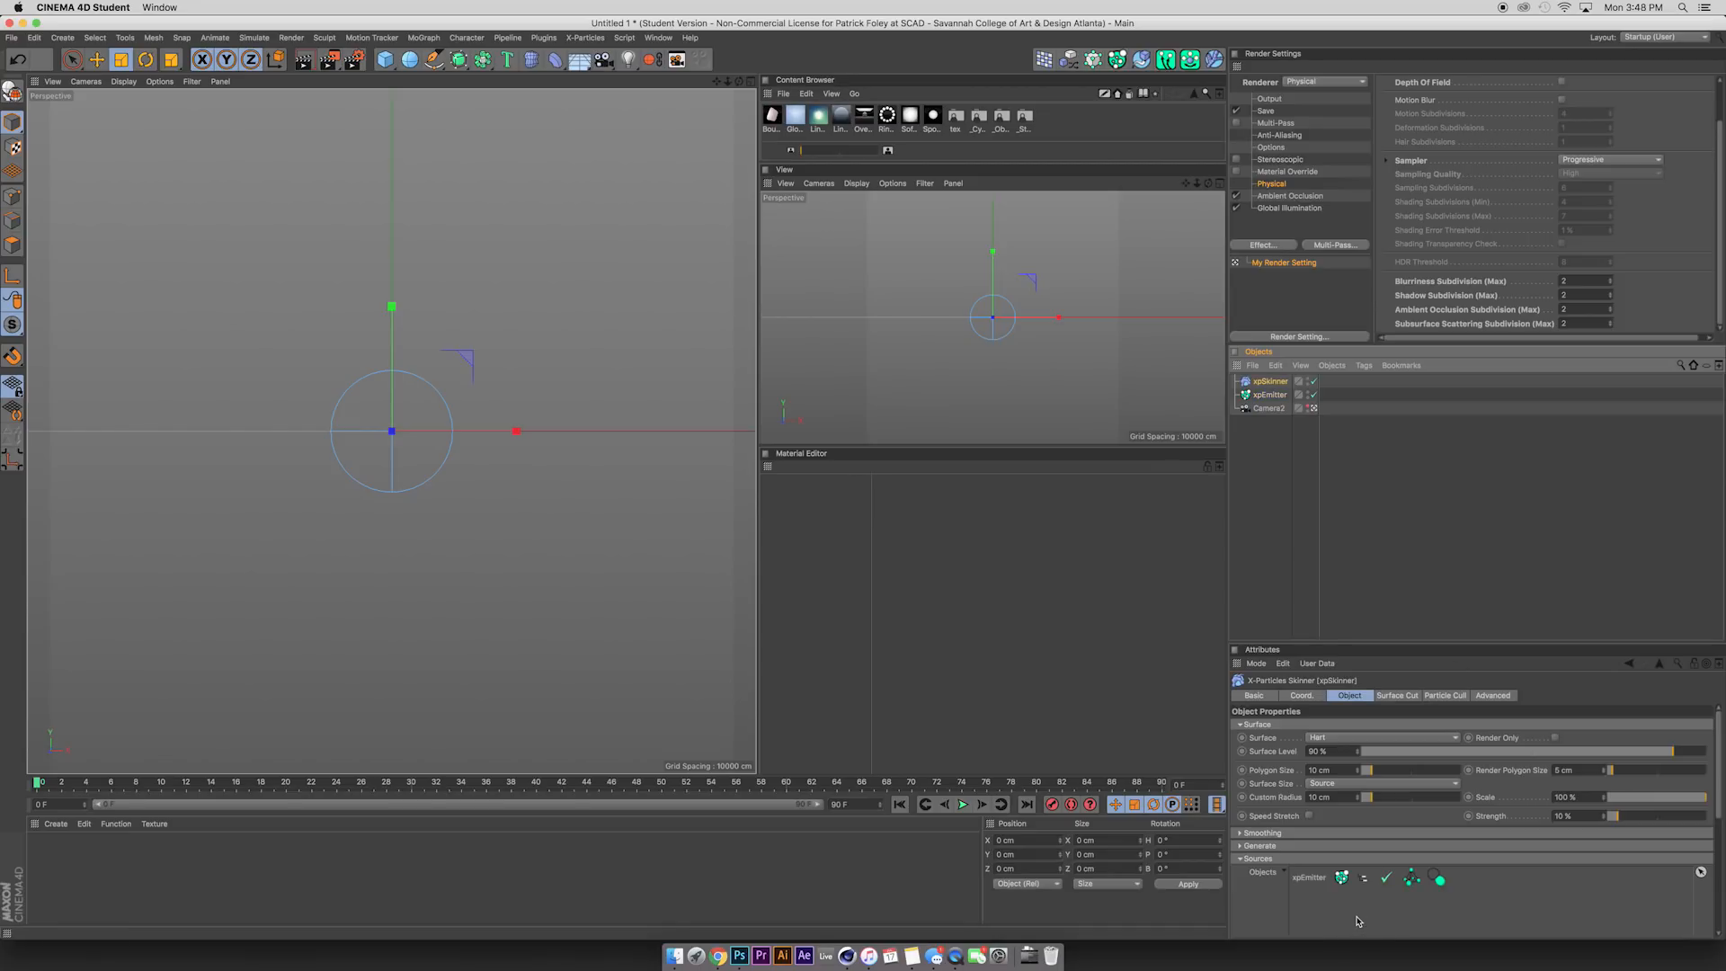
pyautogui.click(963, 804)
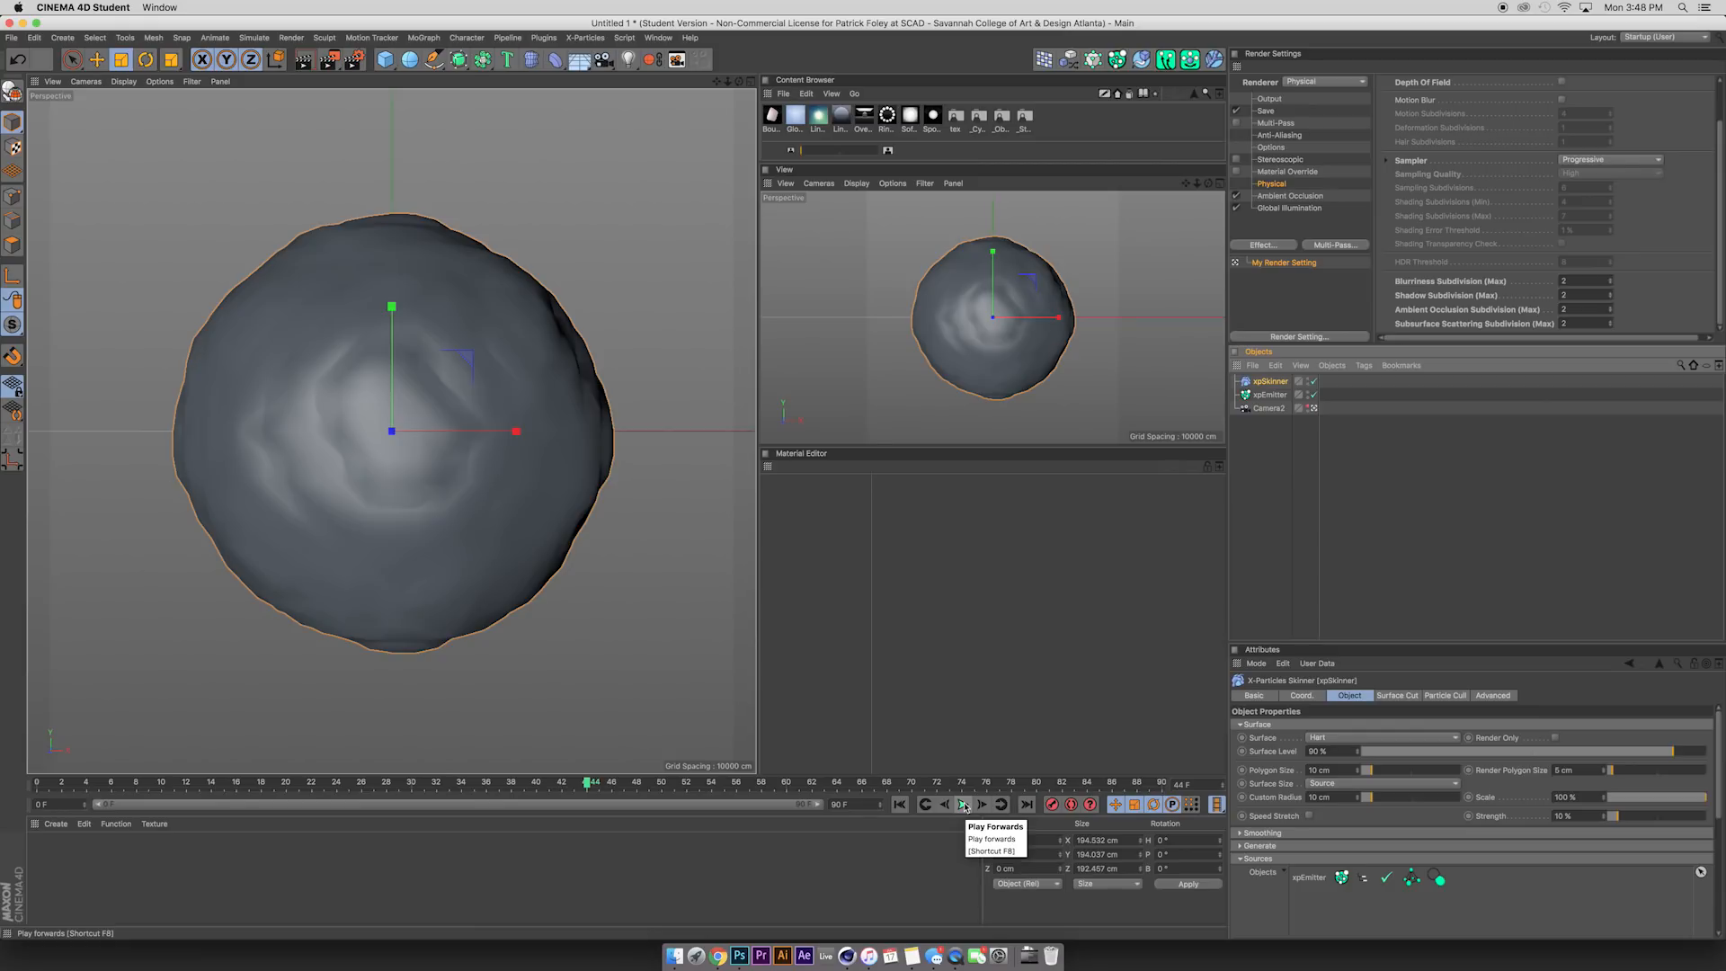
# Set the xpSkinner's polygon size and render polygon size to 2 cm and replay from frame 0.
pyautogui.click(900, 805)
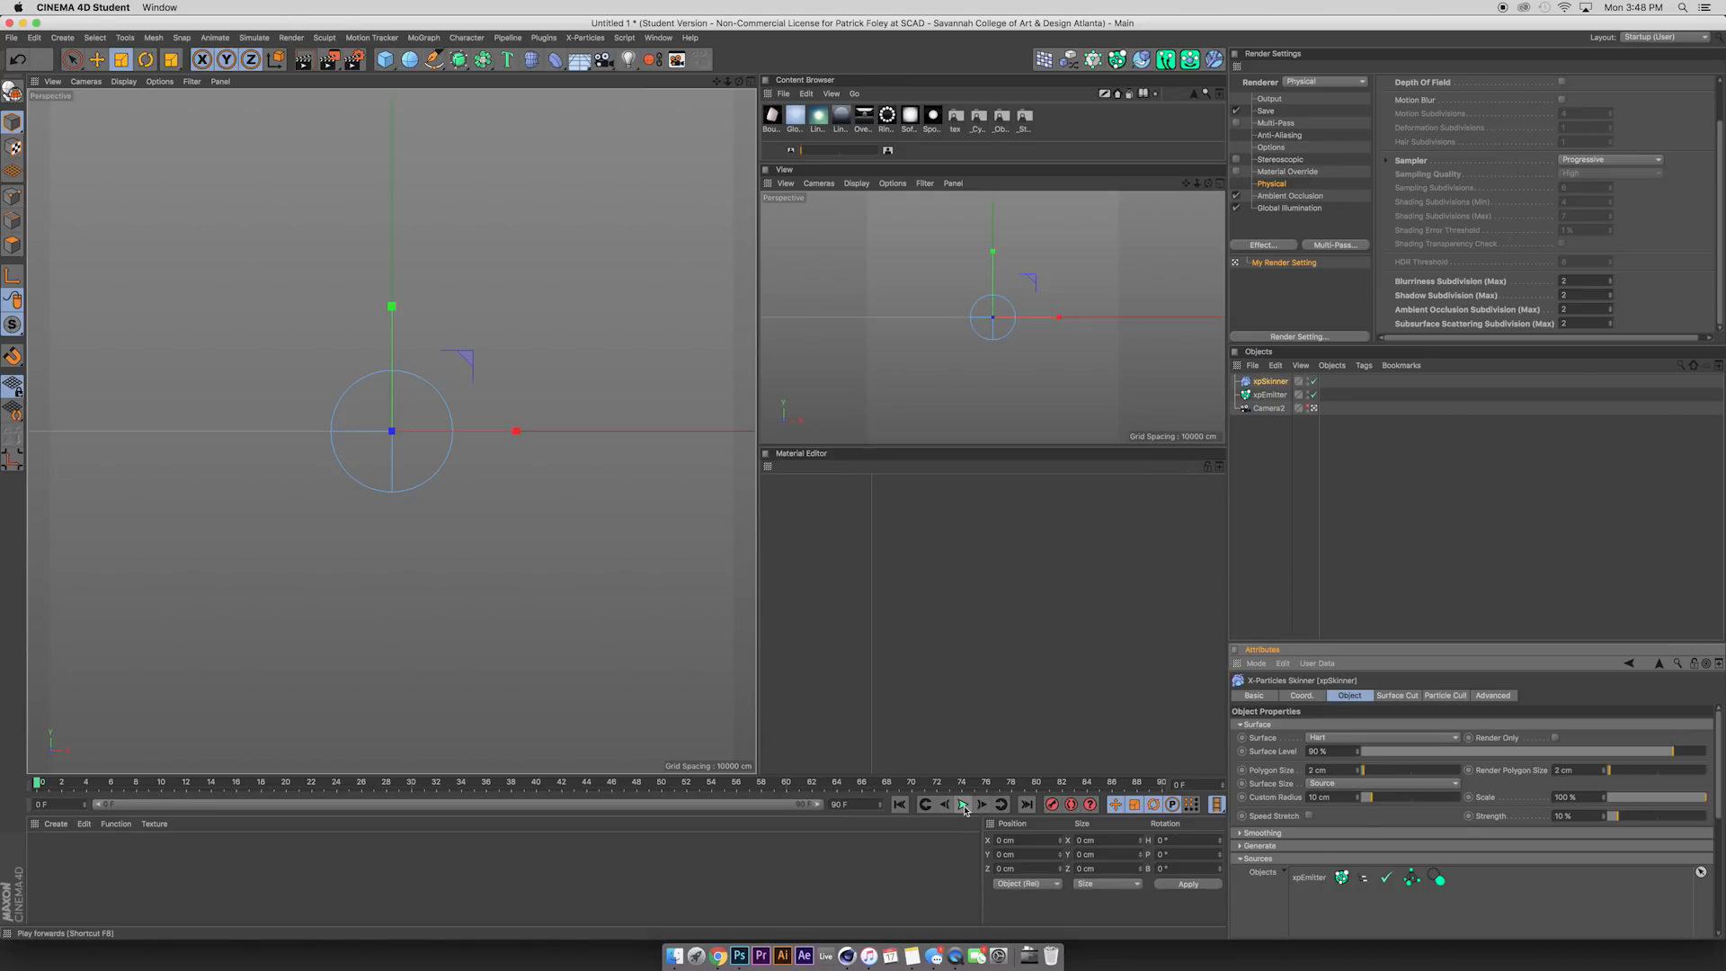
pyautogui.click(964, 806)
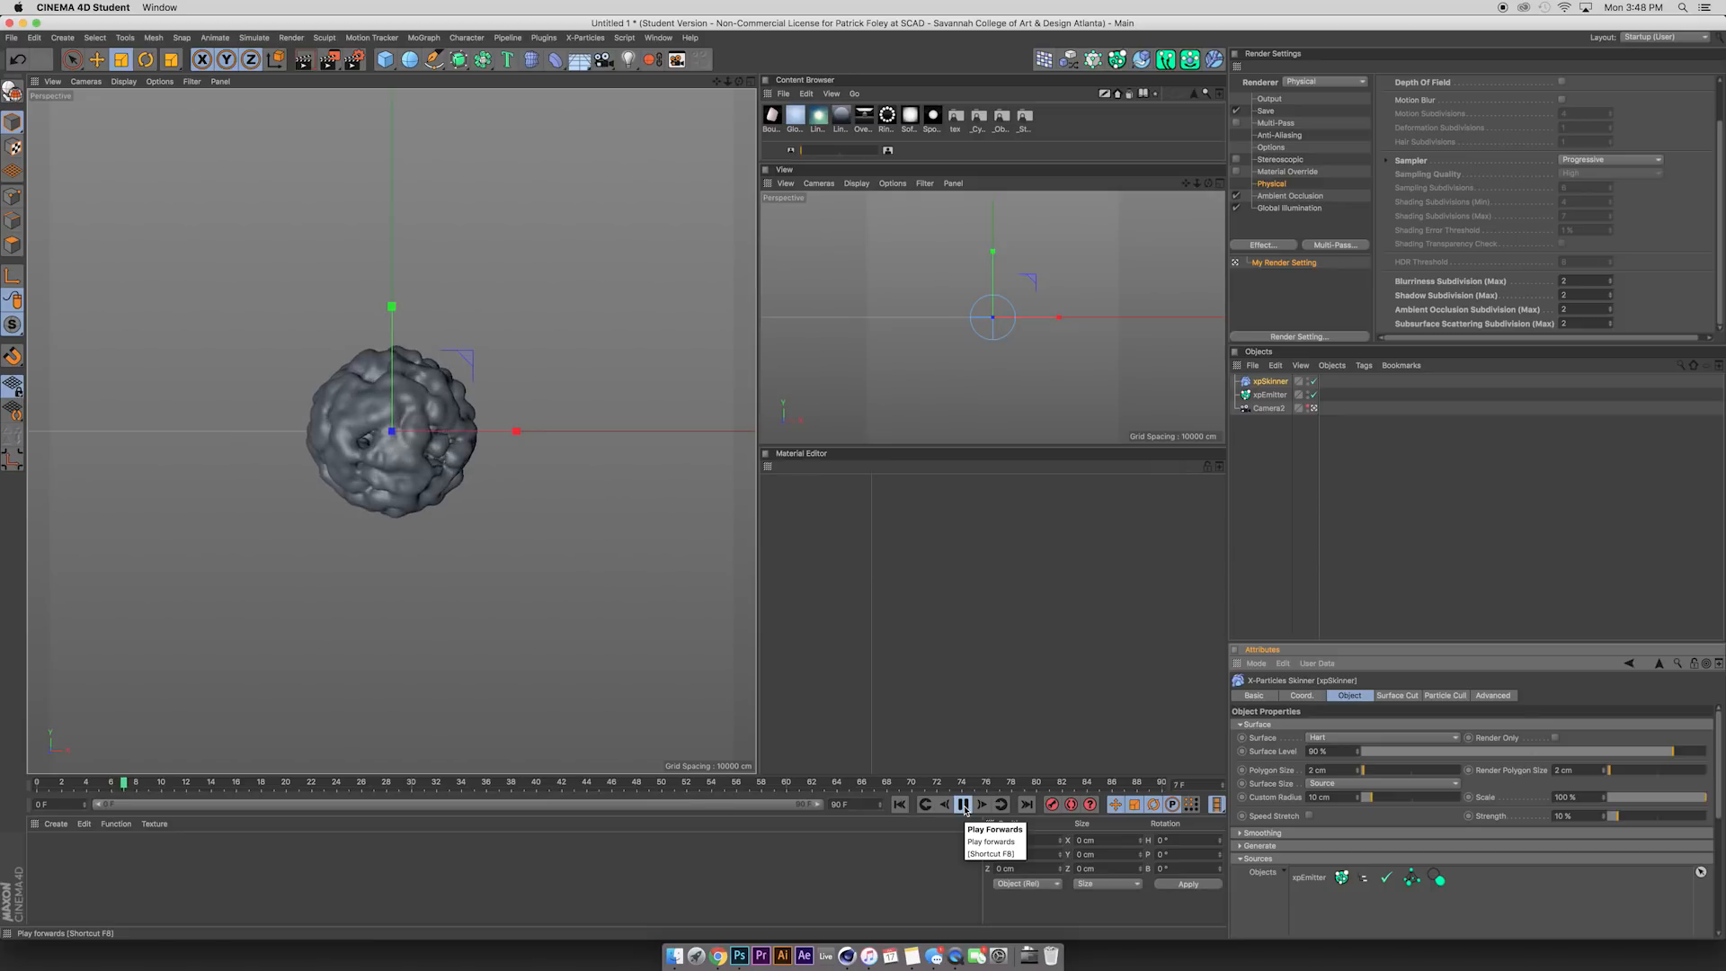
pyautogui.click(964, 805)
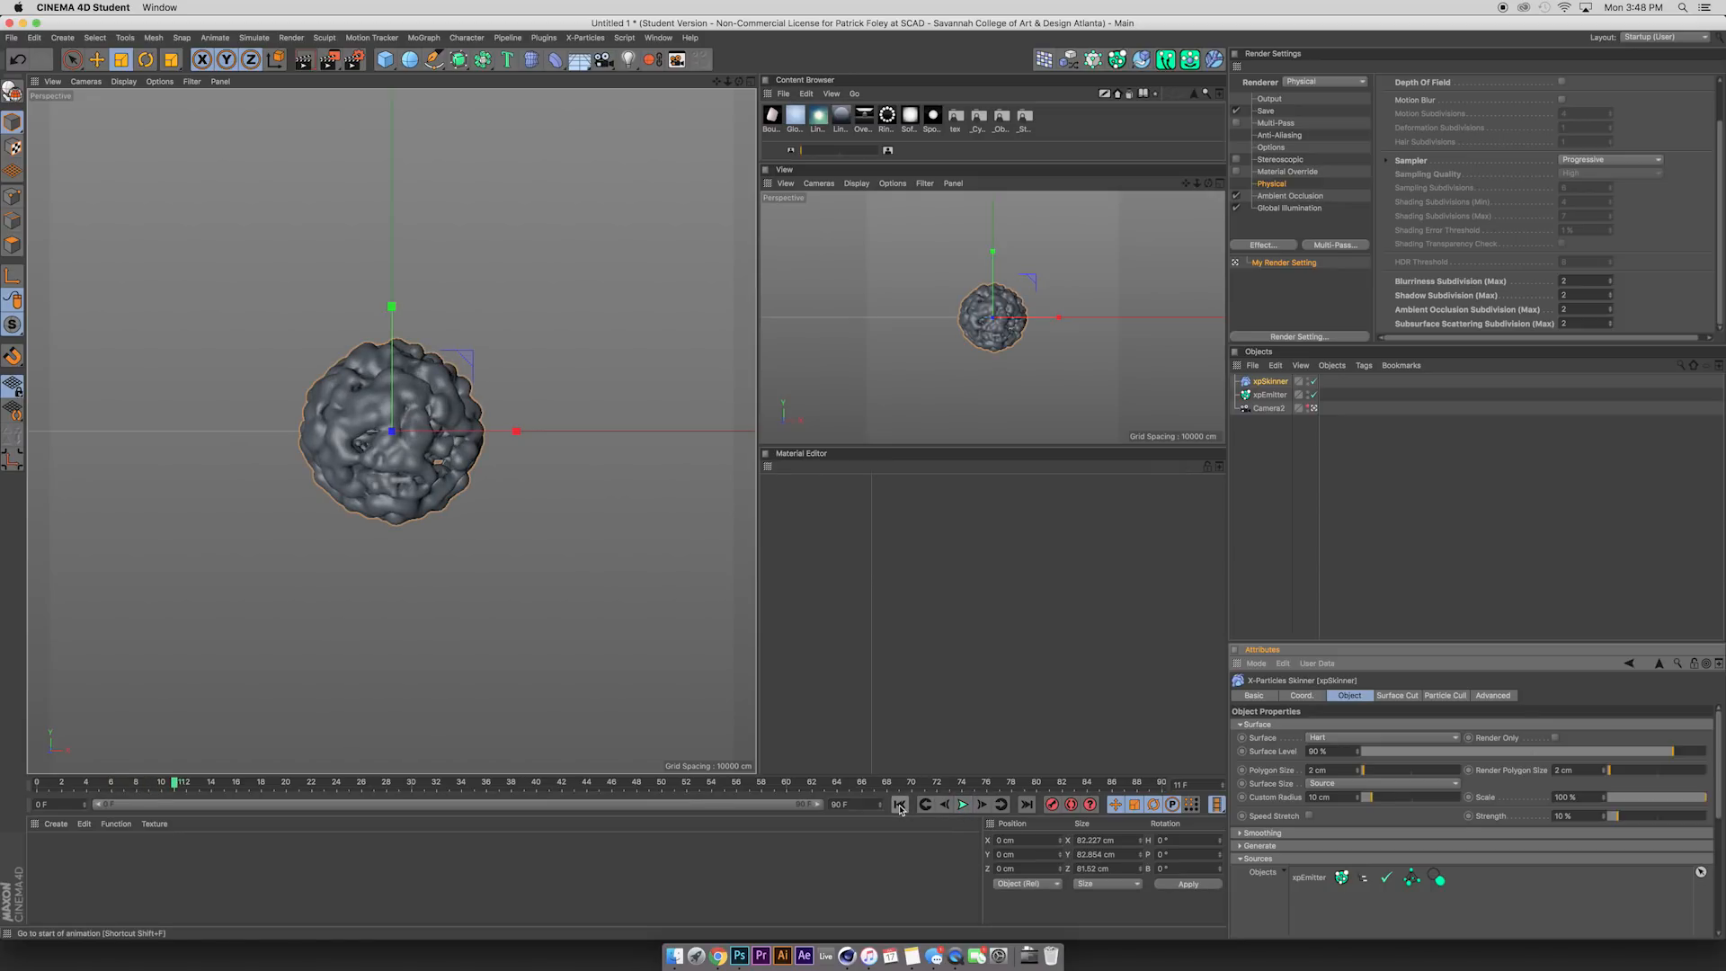
# Switch the large perspective view's display to Constant Shading (Lines) to show the skinned mesh's polygons.
pyautogui.click(124, 82)
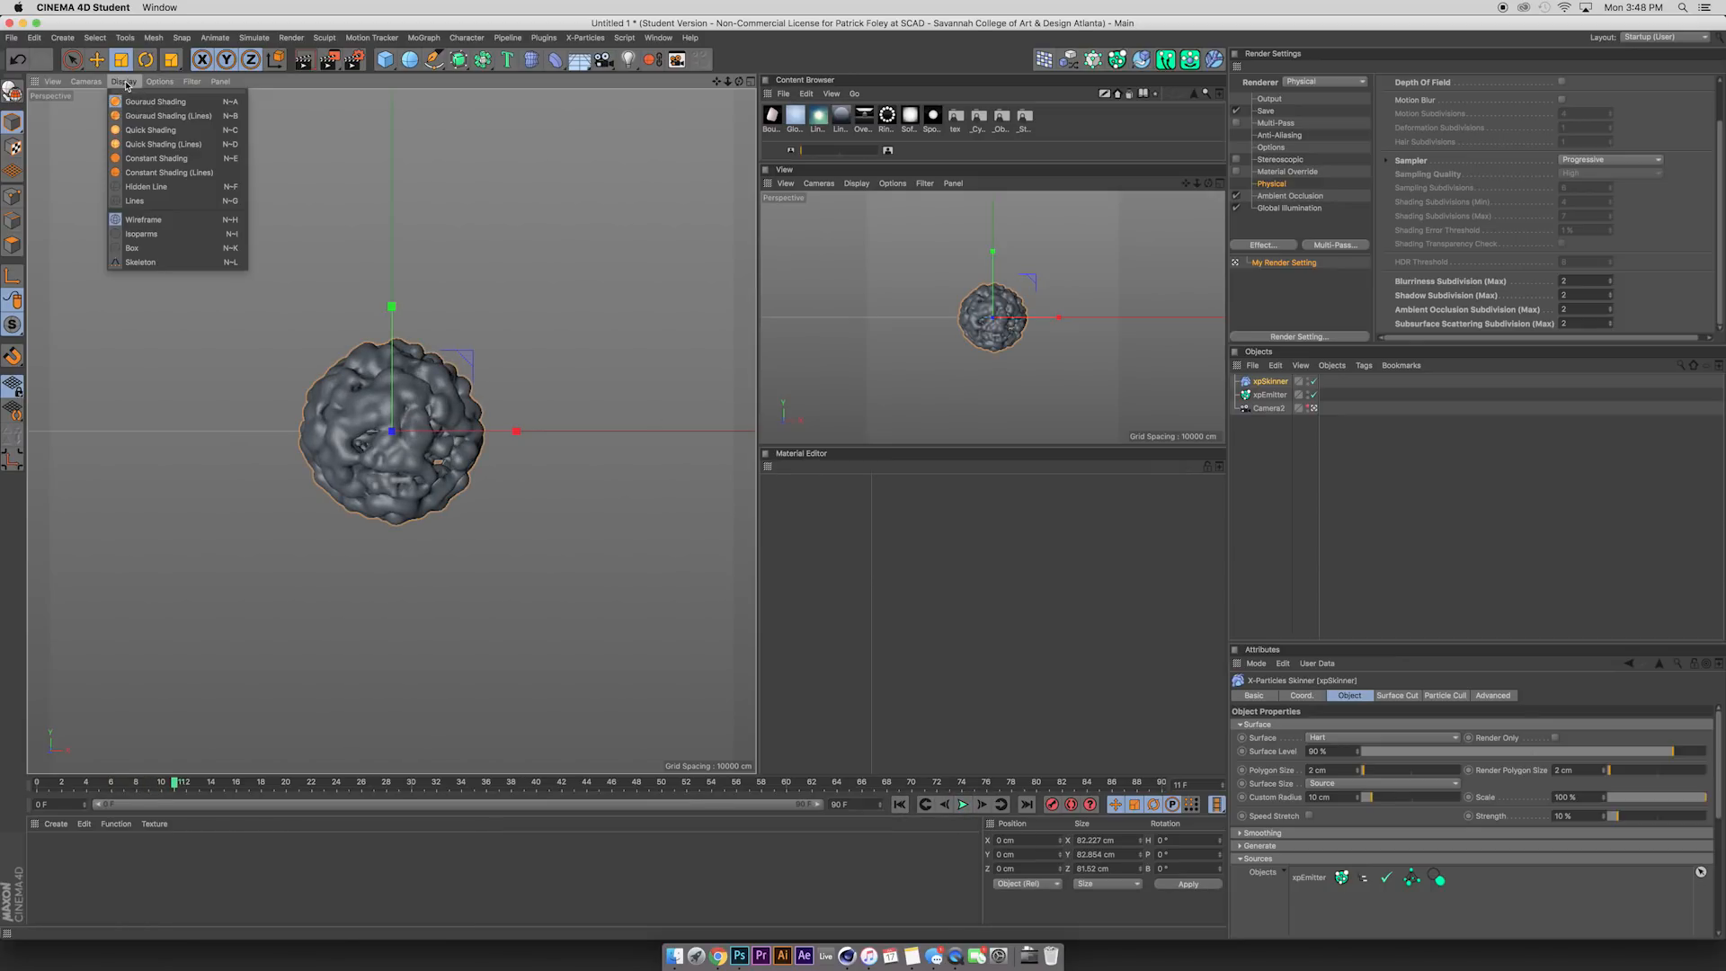
pyautogui.click(147, 173)
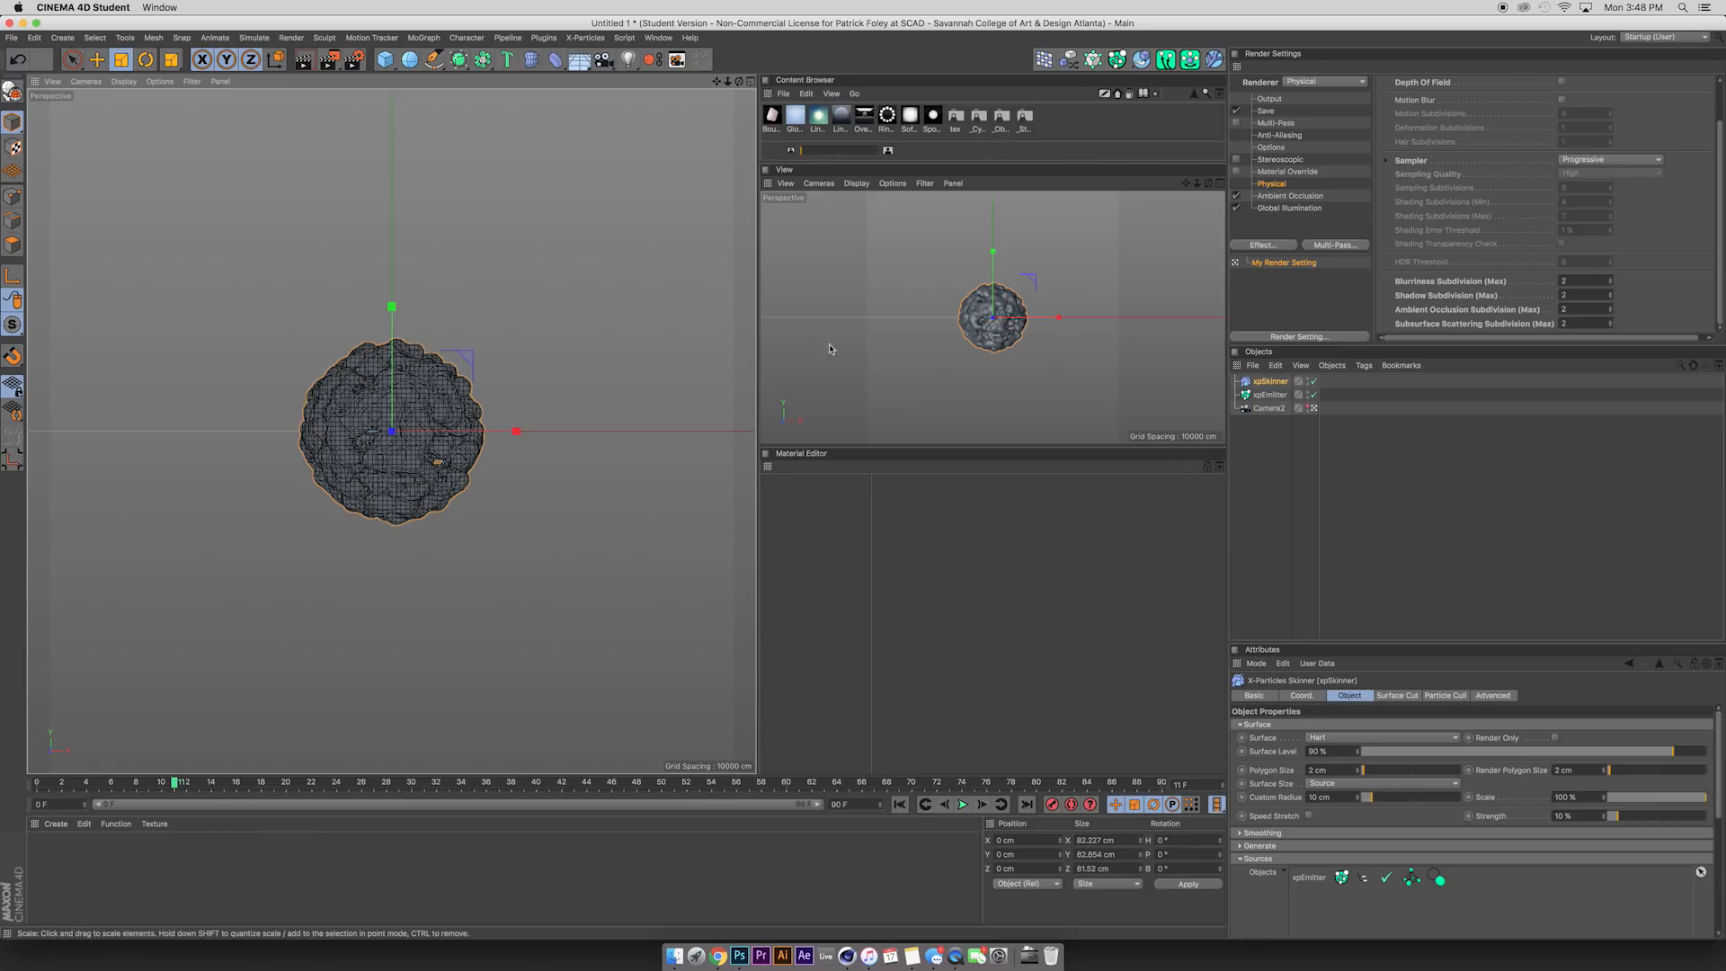
pyautogui.click(852, 183)
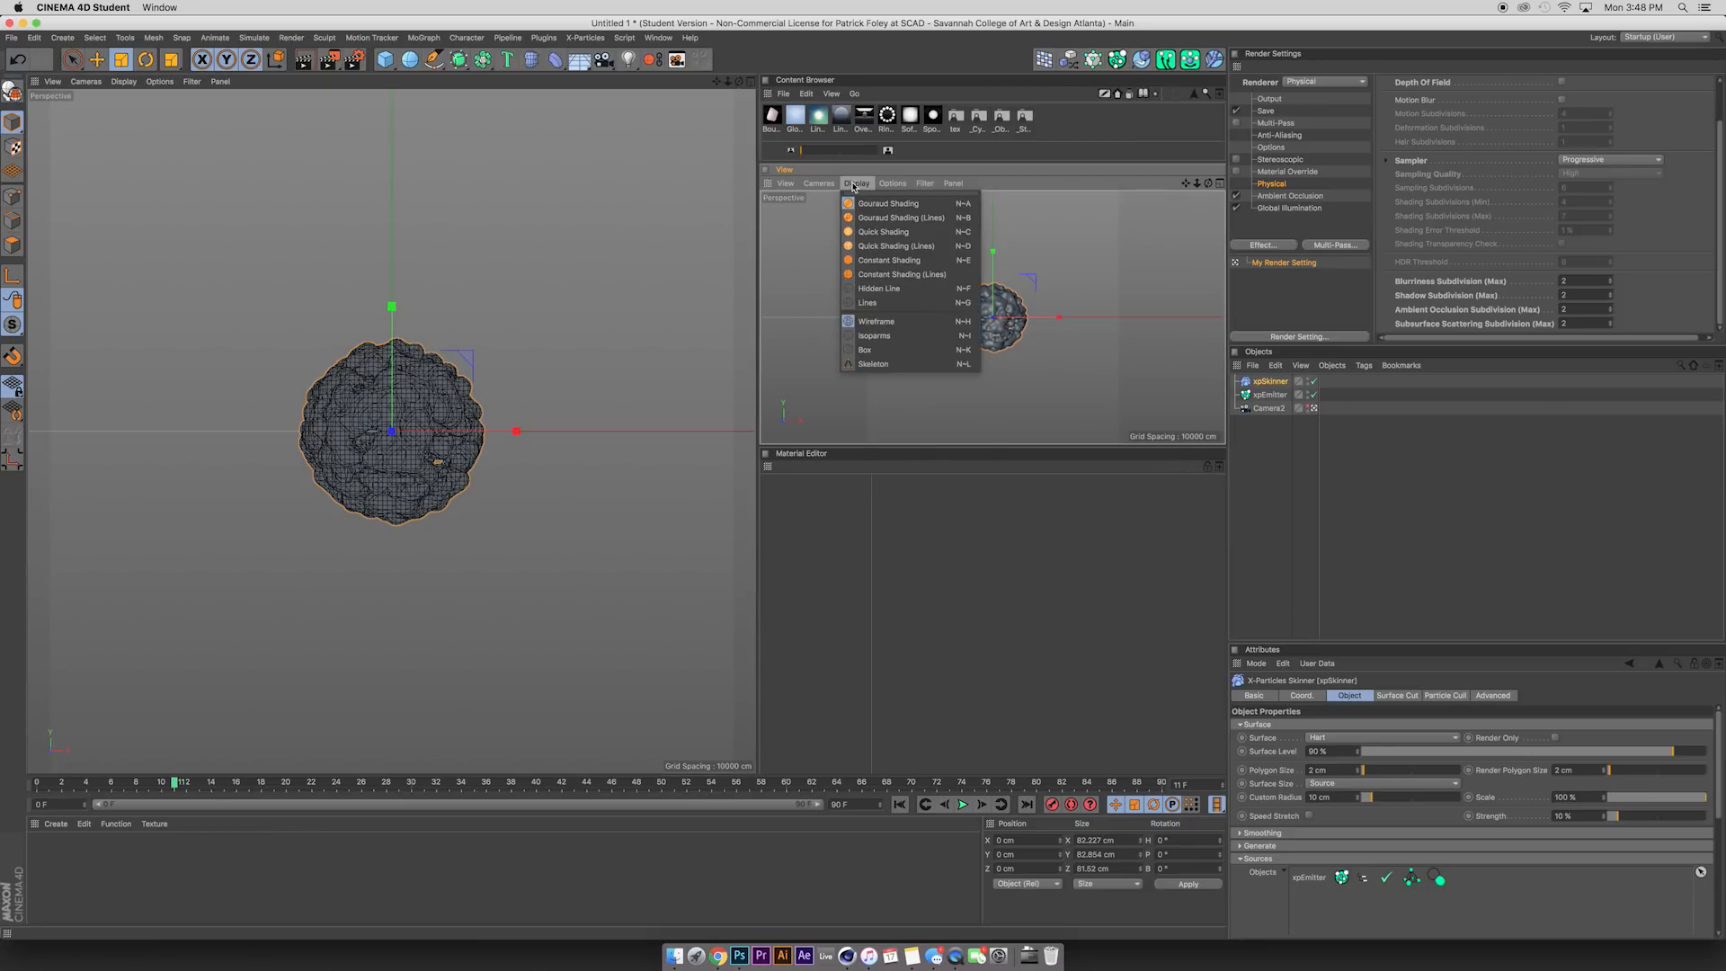
pyautogui.click(853, 184)
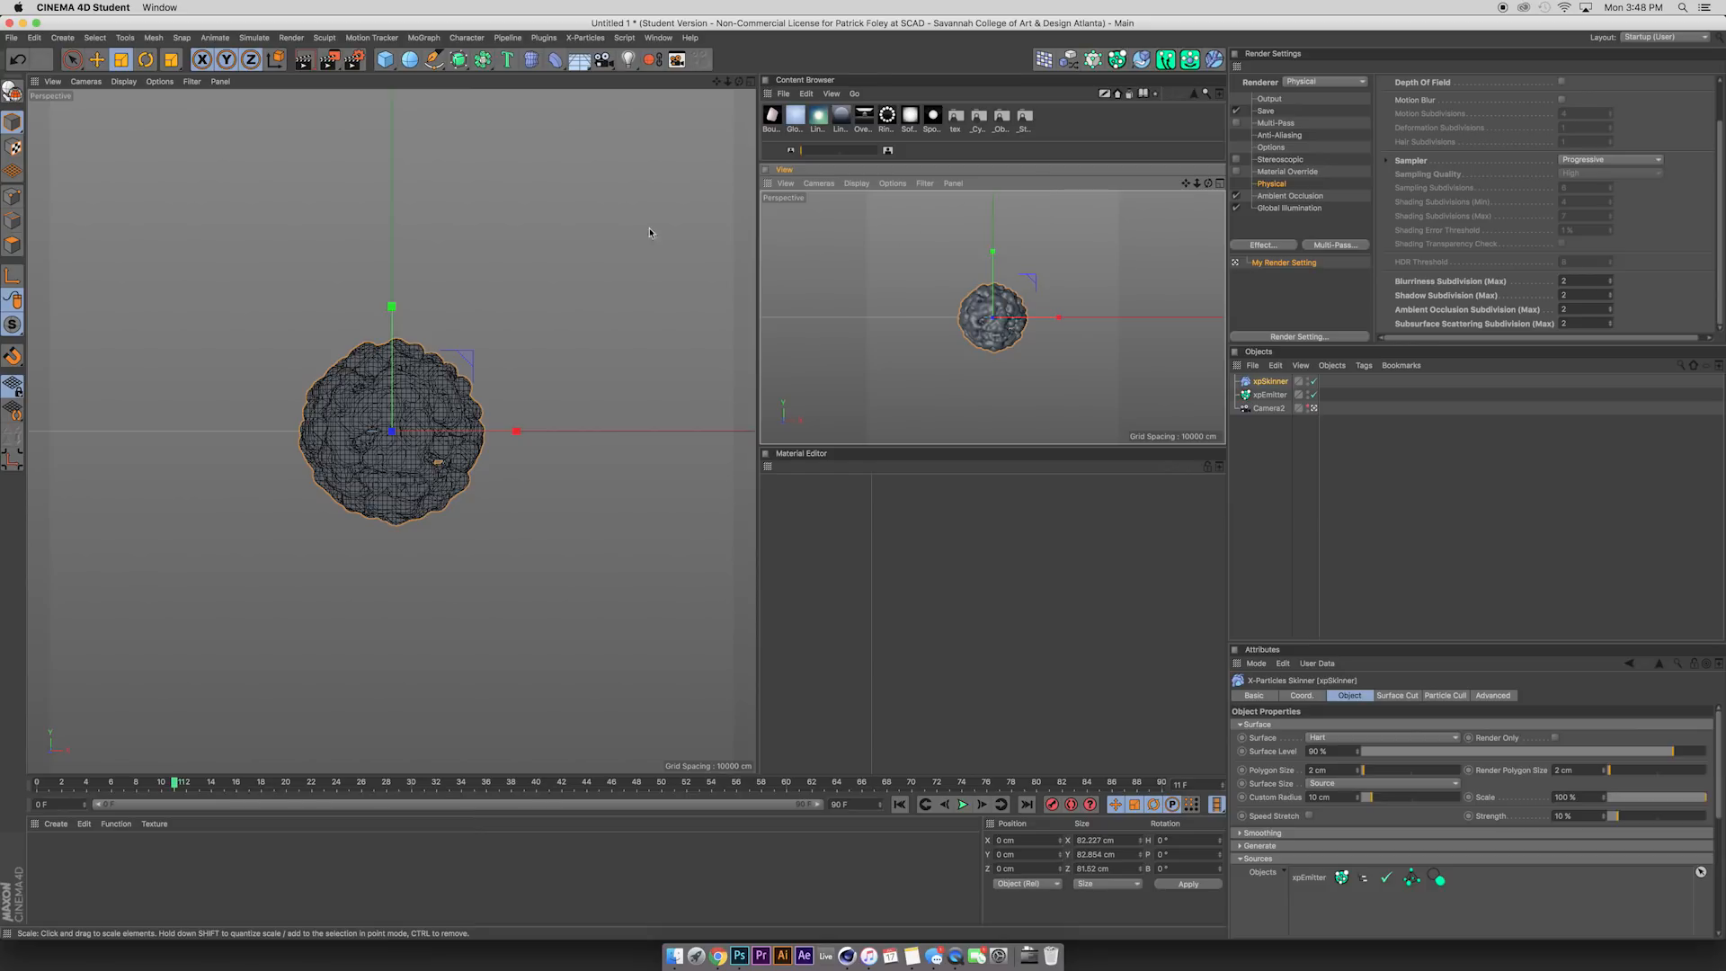
pyautogui.click(584, 38)
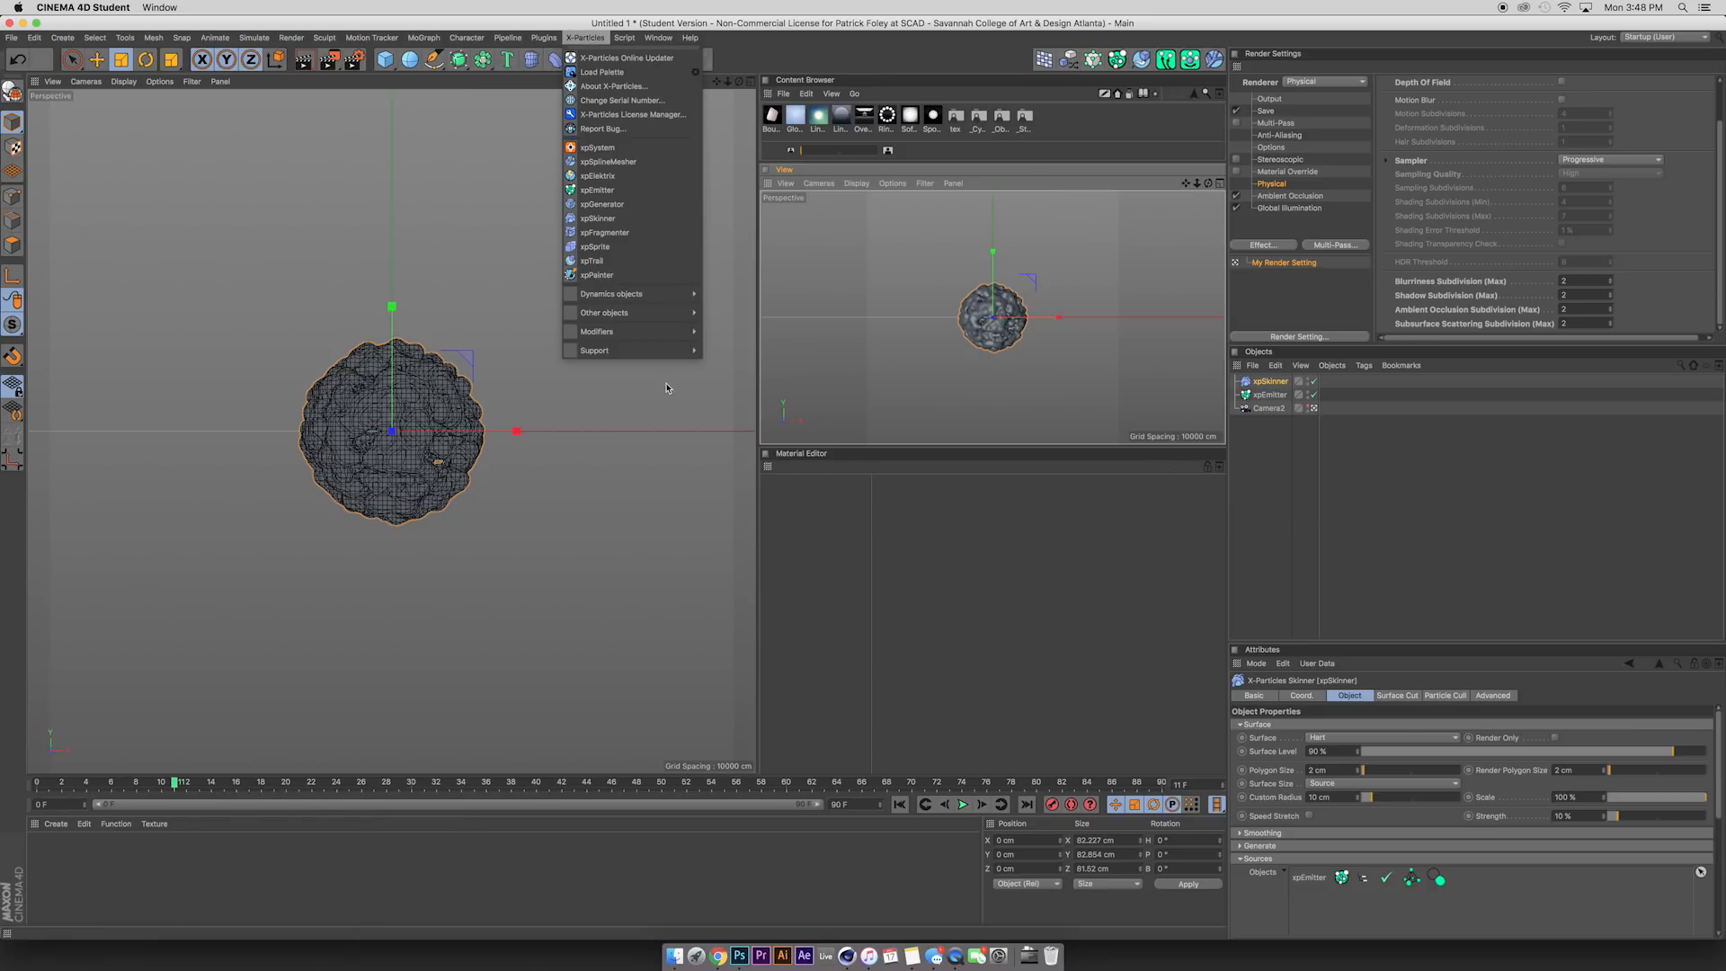
pyautogui.moveTo(593, 335)
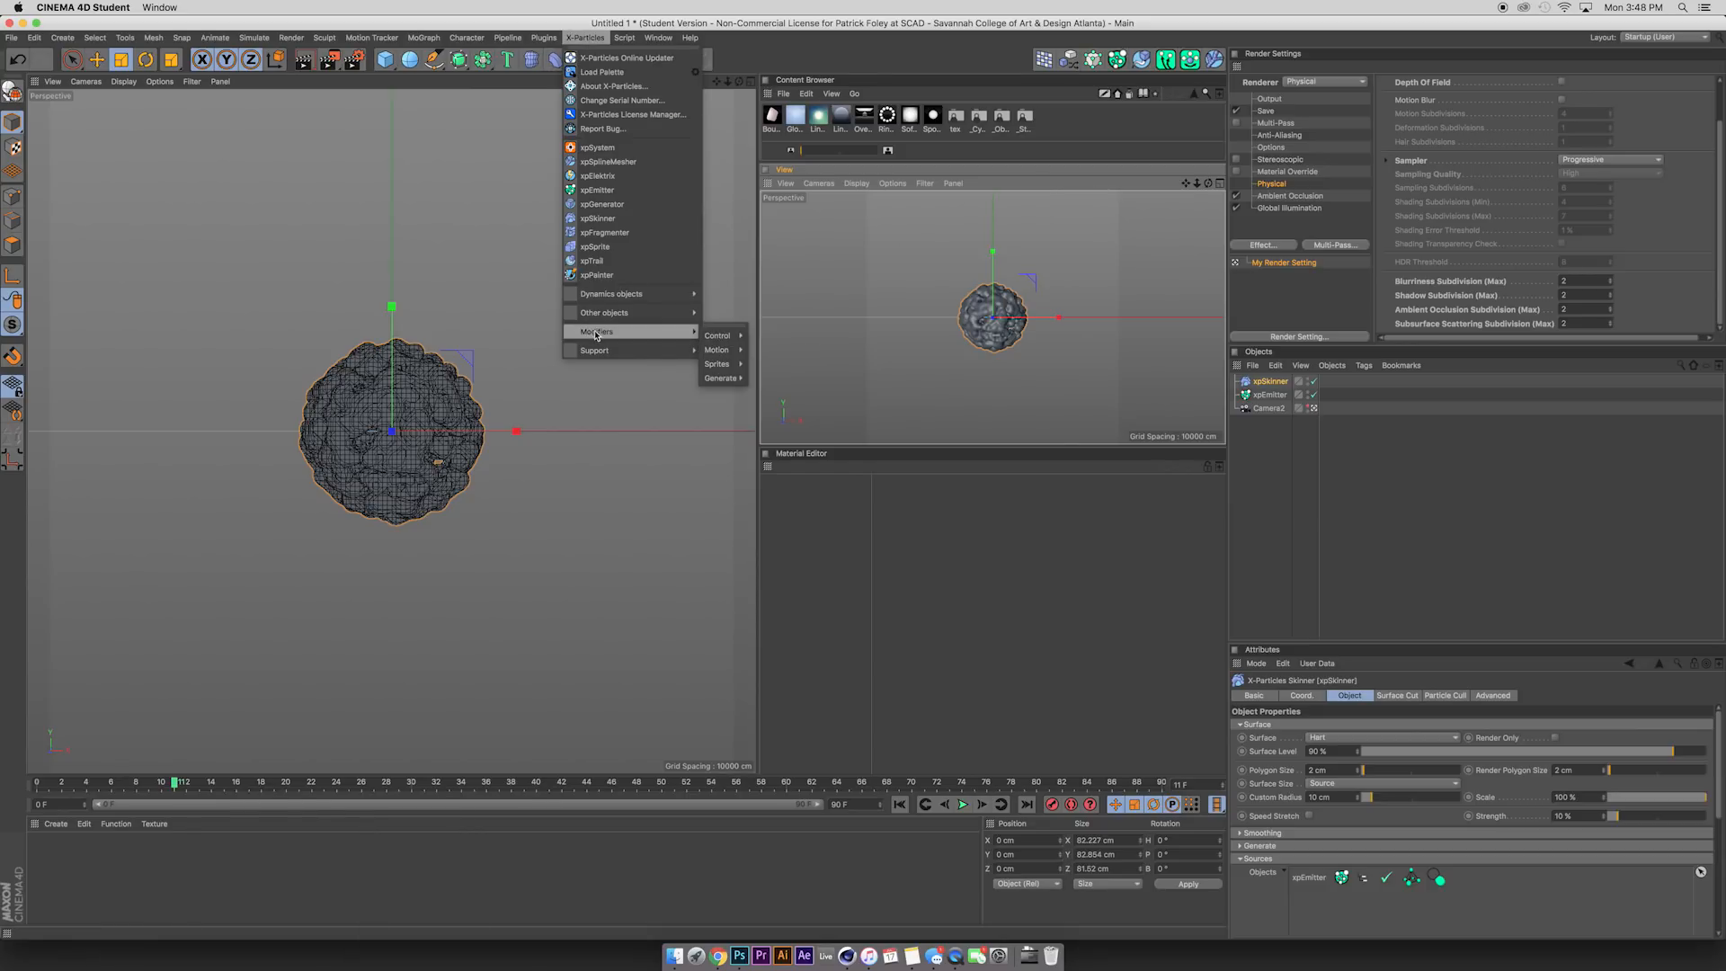
pyautogui.moveTo(717, 349)
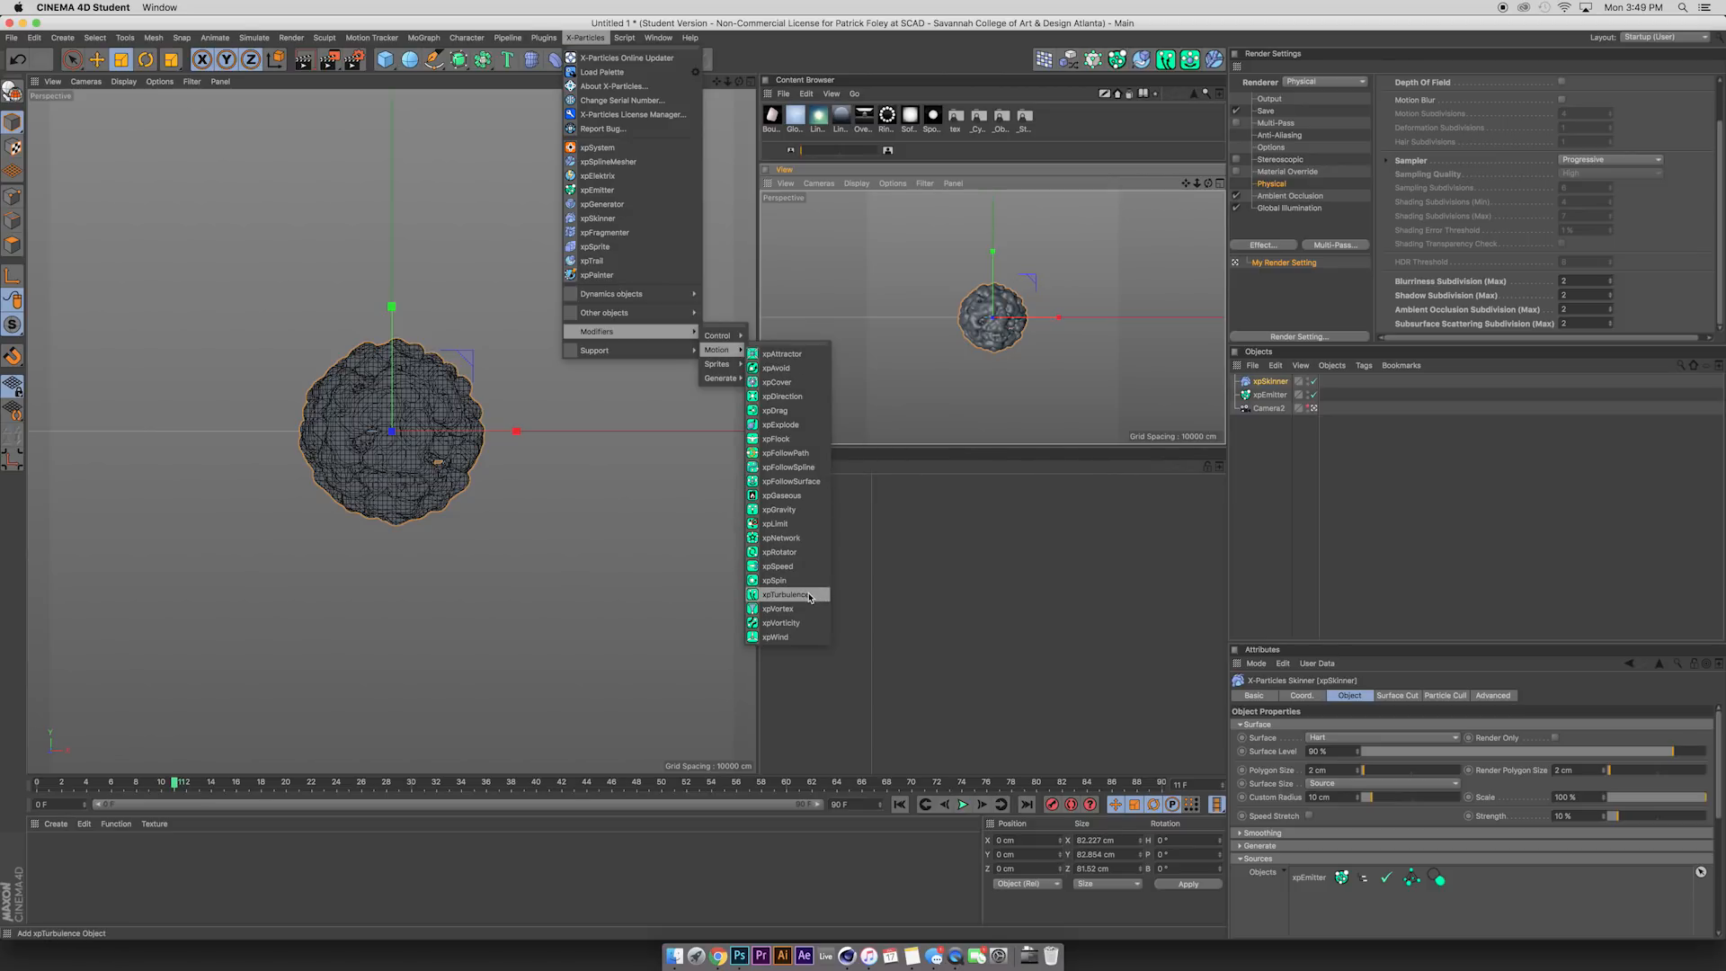
pyautogui.click(997, 546)
# Select the xpEmitter and add an xpTurbulence motion modifier to the scene.
pyautogui.click(1271, 393)
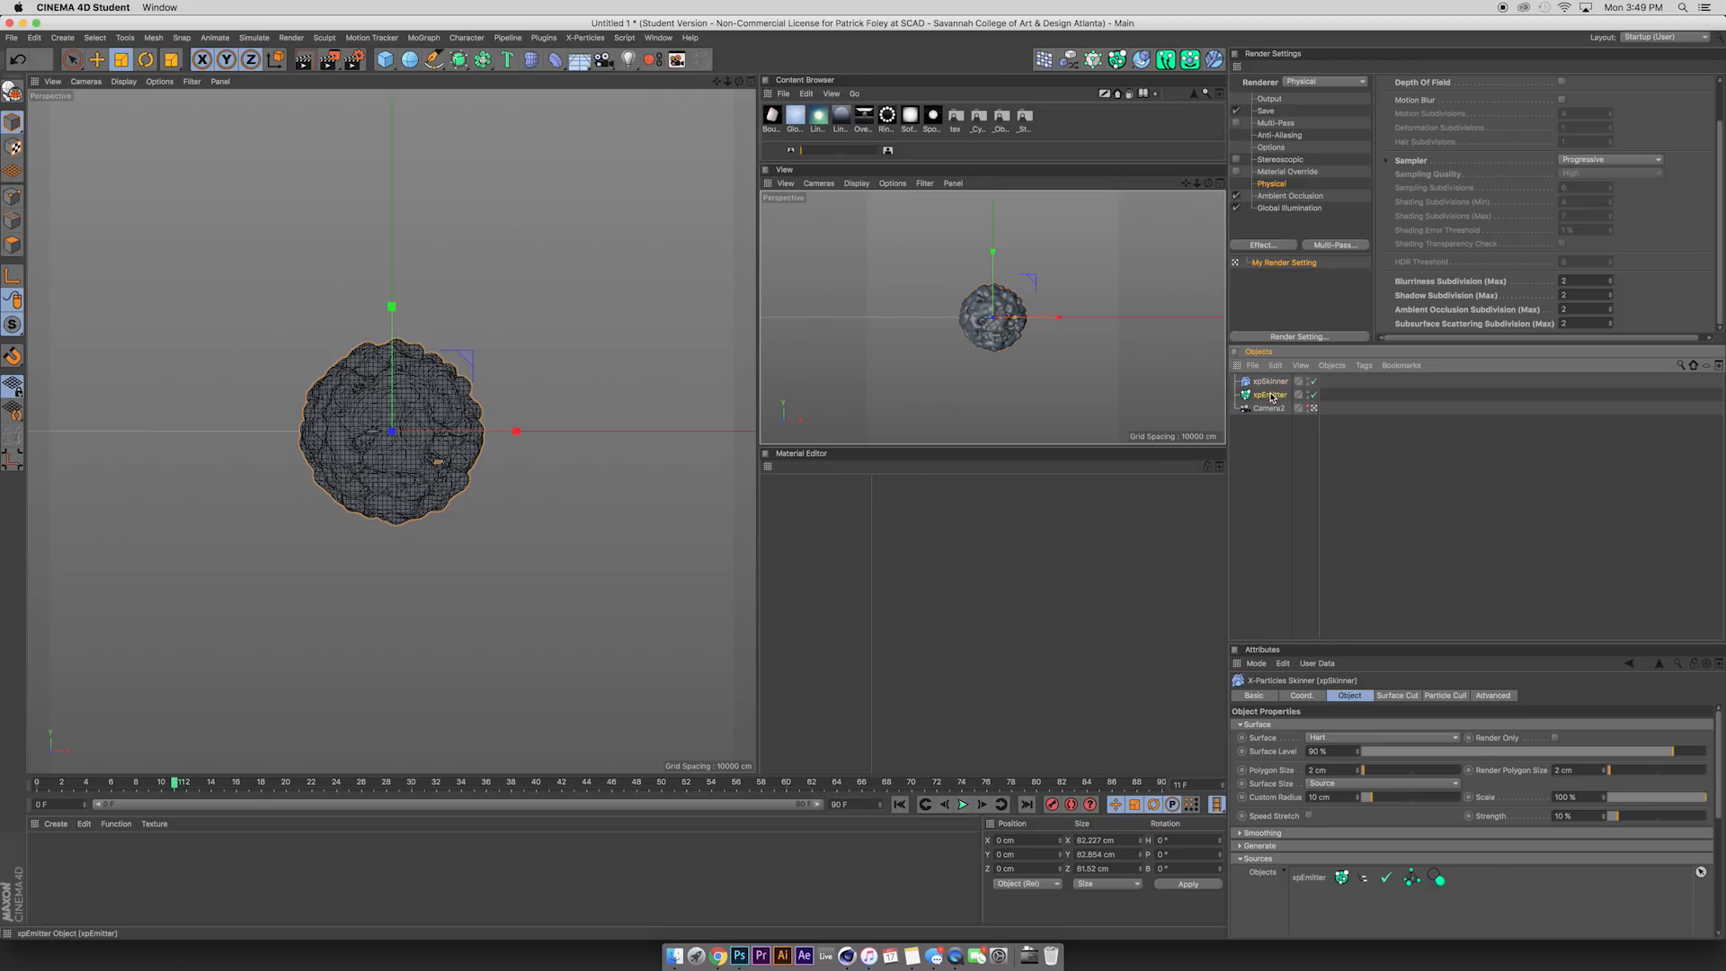
pyautogui.click(585, 37)
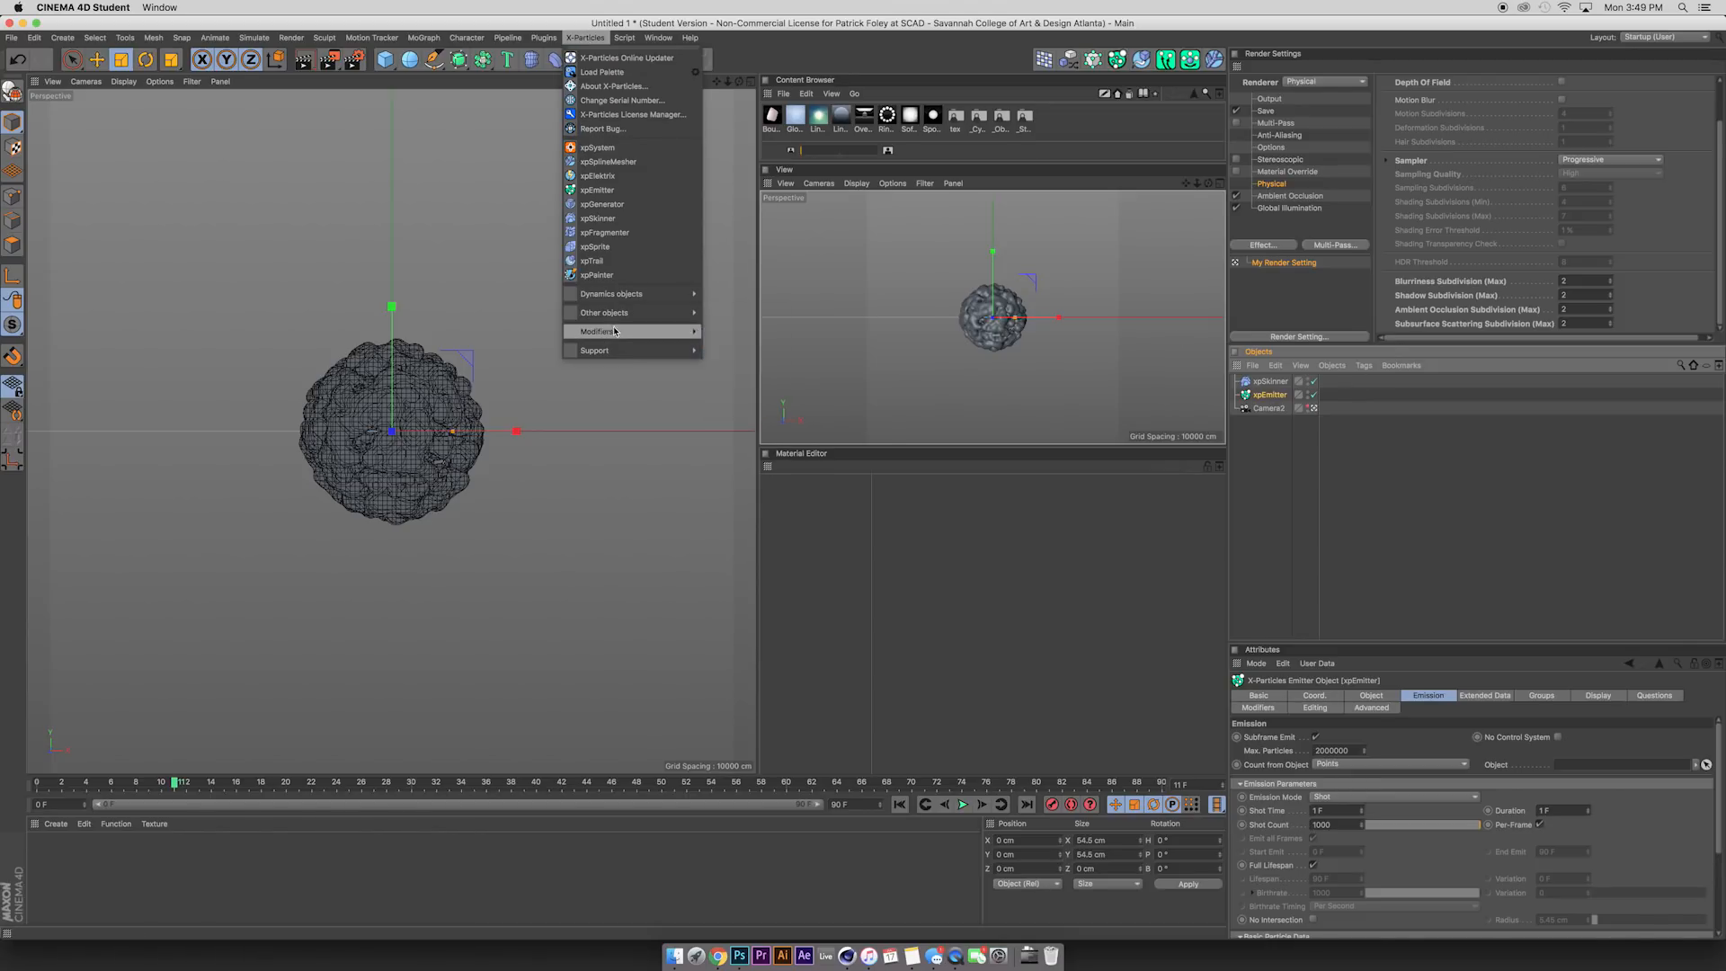
pyautogui.moveTo(666, 331)
pyautogui.moveTo(747, 348)
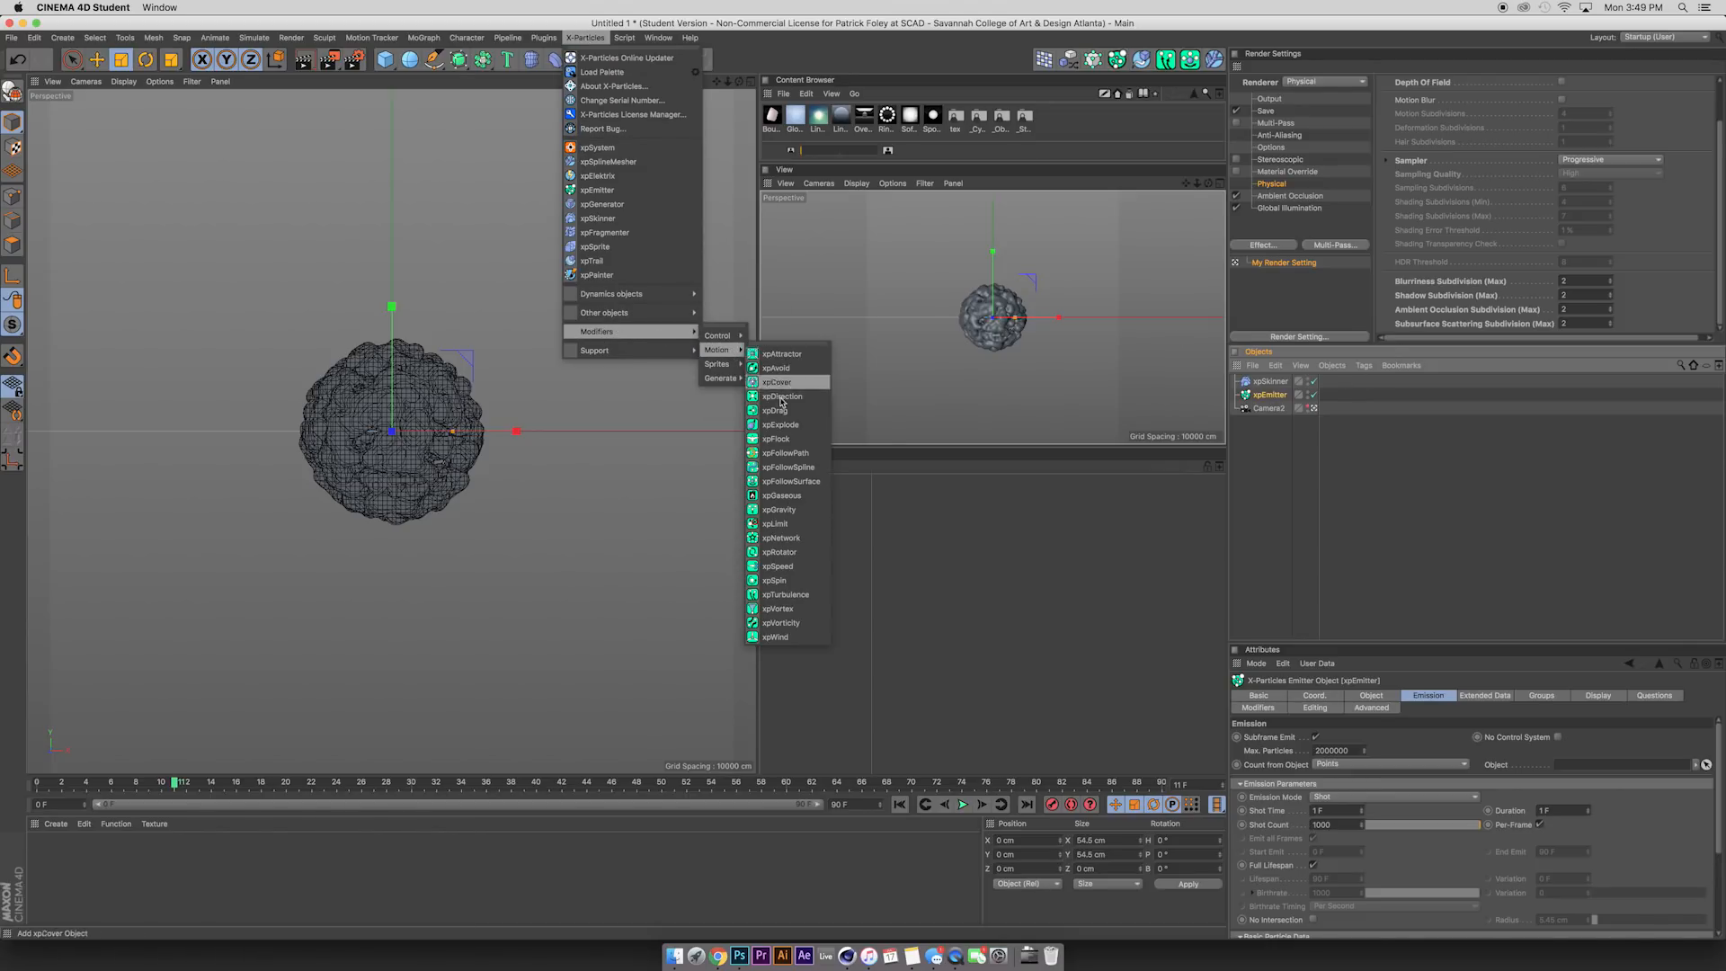
pyautogui.click(773, 594)
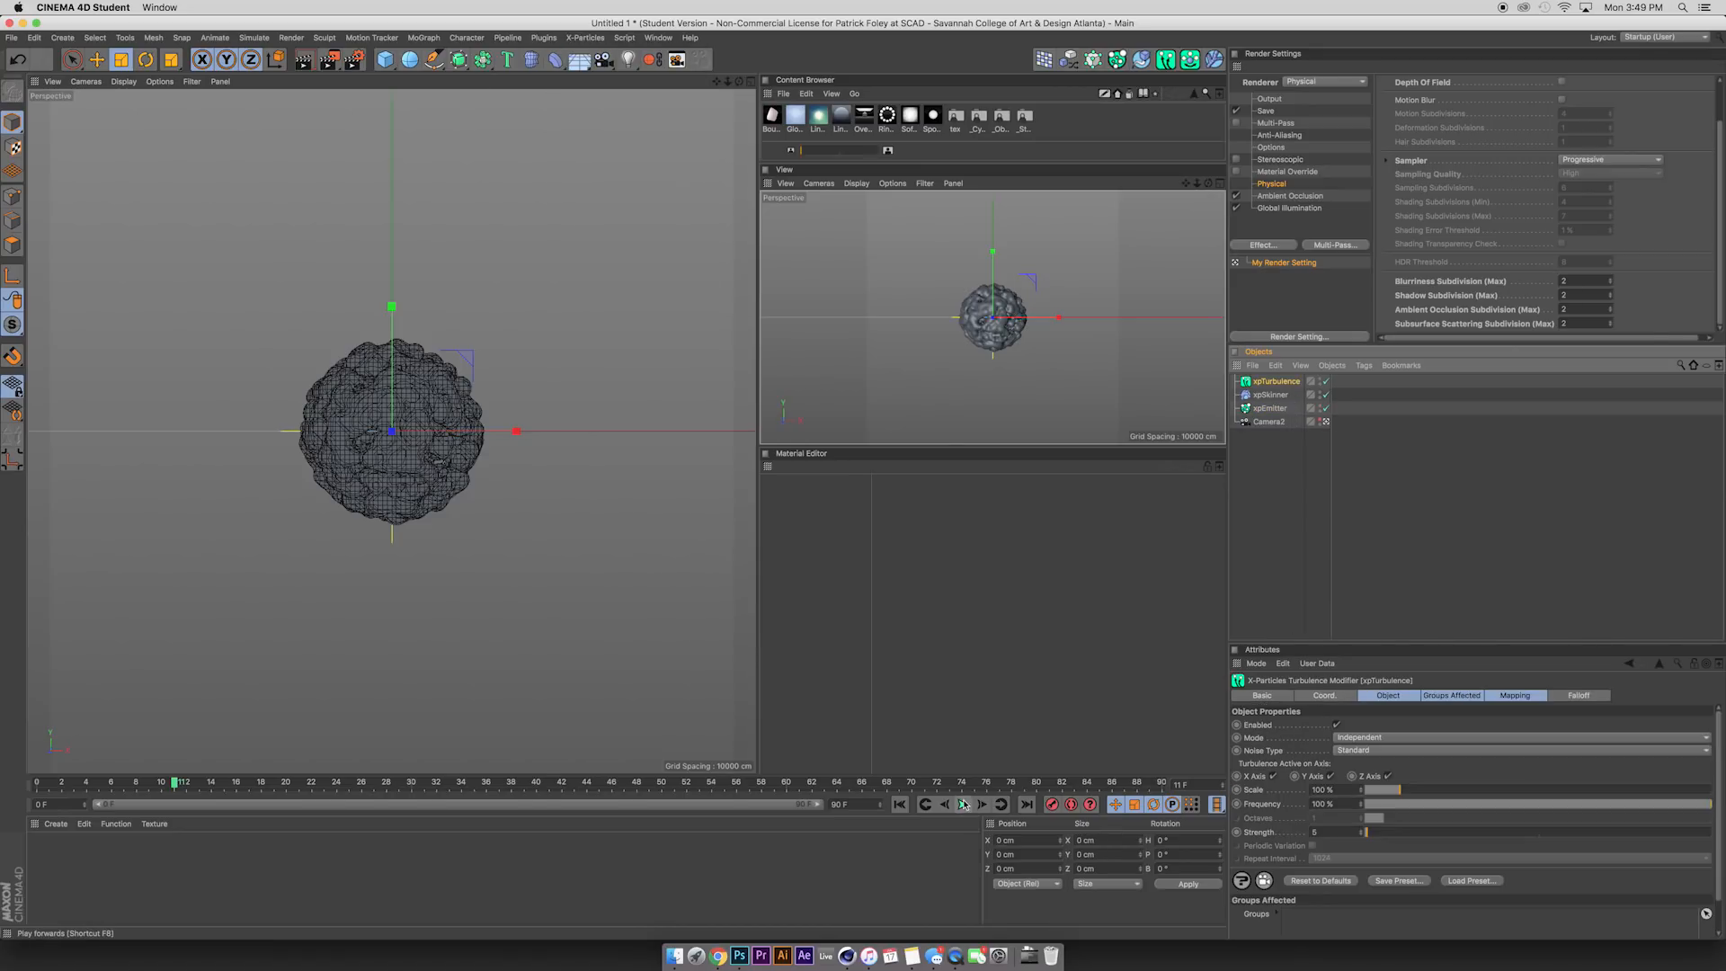
# Play the animation from frame 0 to check the turbulence on the skinned mesh, and return to frame 0.
pyautogui.click(900, 804)
pyautogui.click(962, 804)
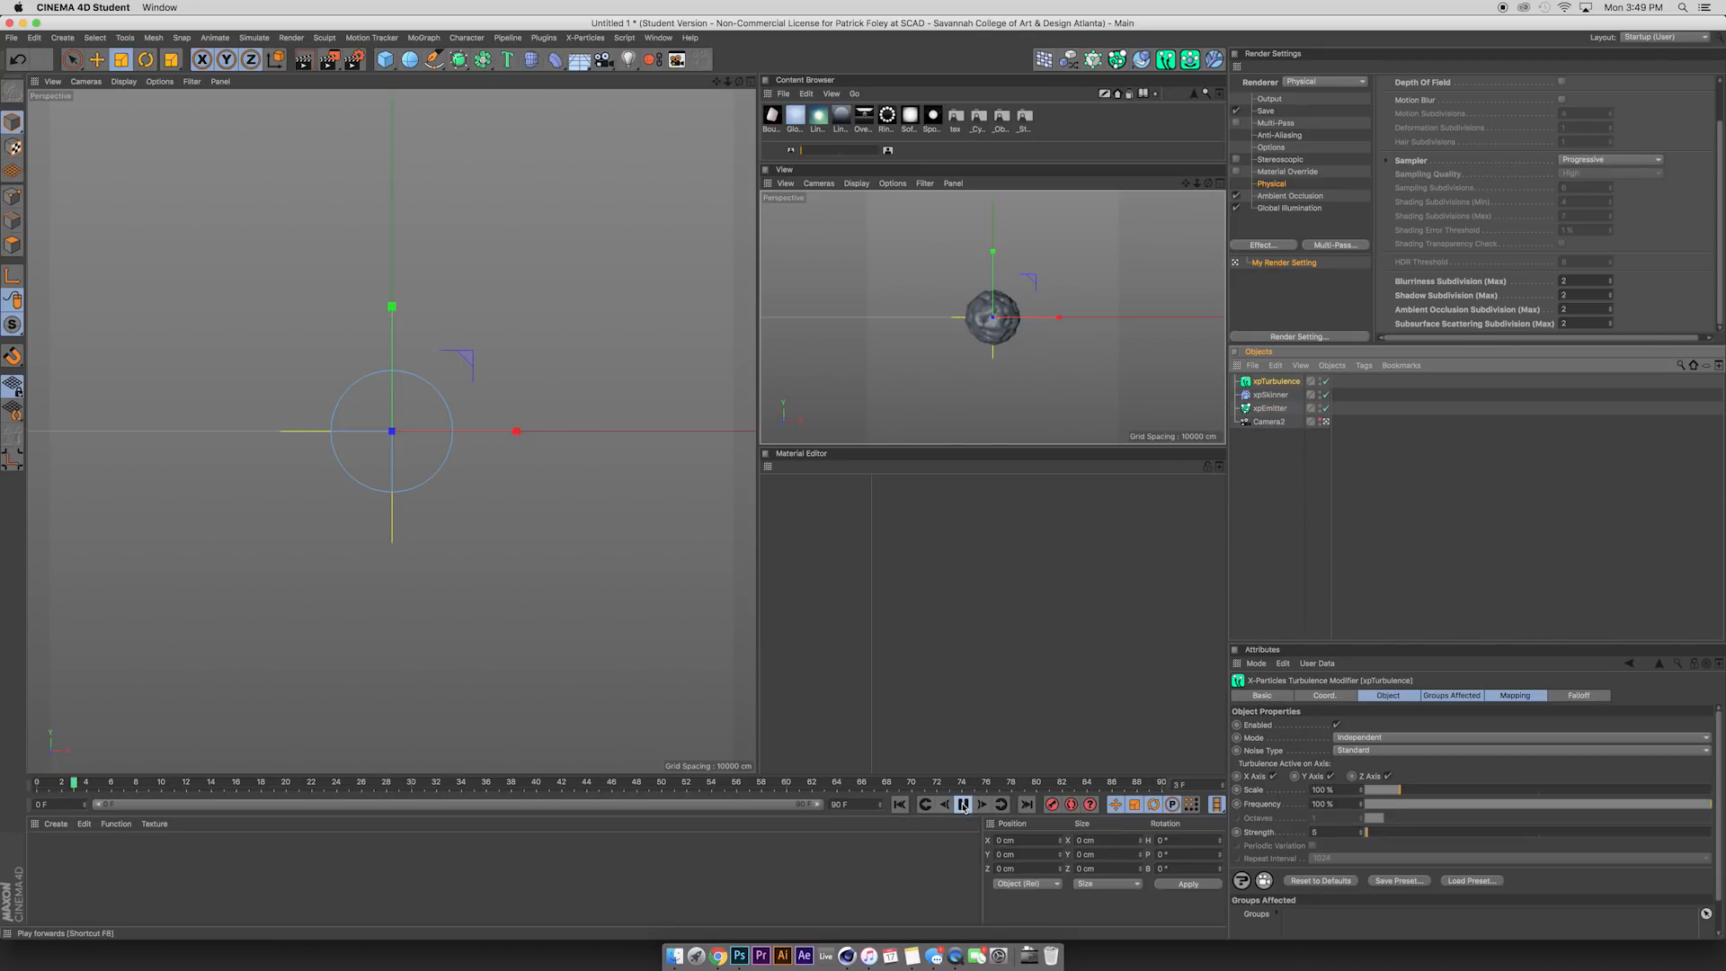
pyautogui.click(456, 507)
pyautogui.click(899, 804)
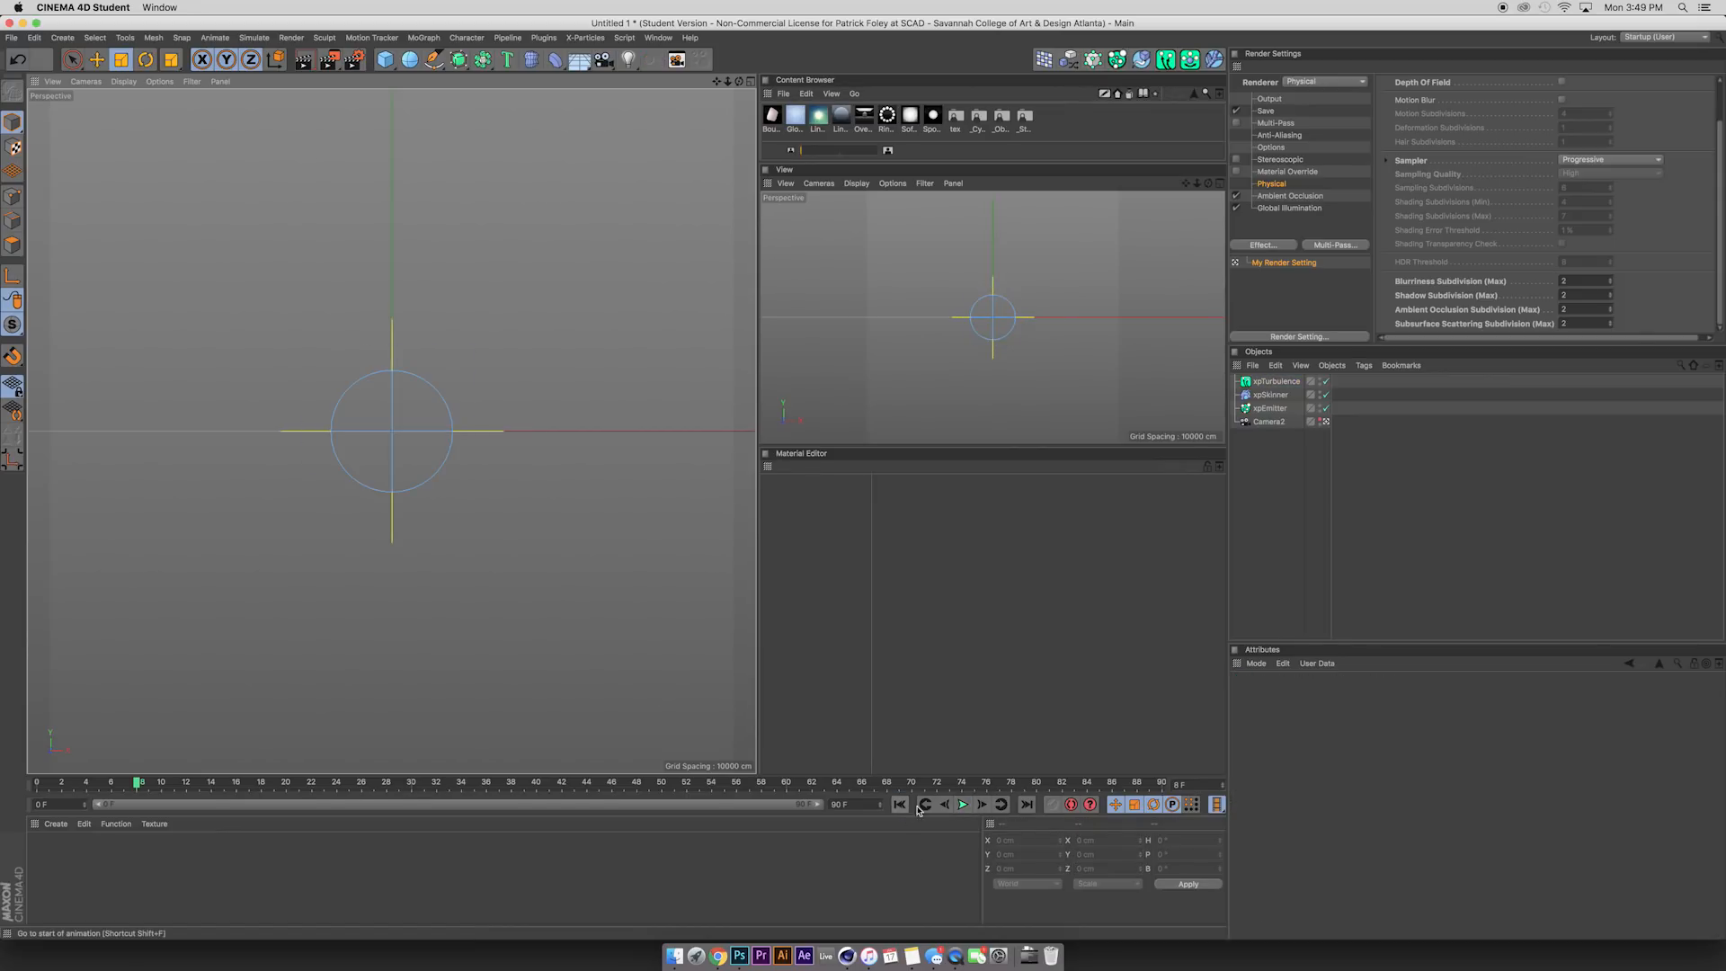
pyautogui.click(963, 804)
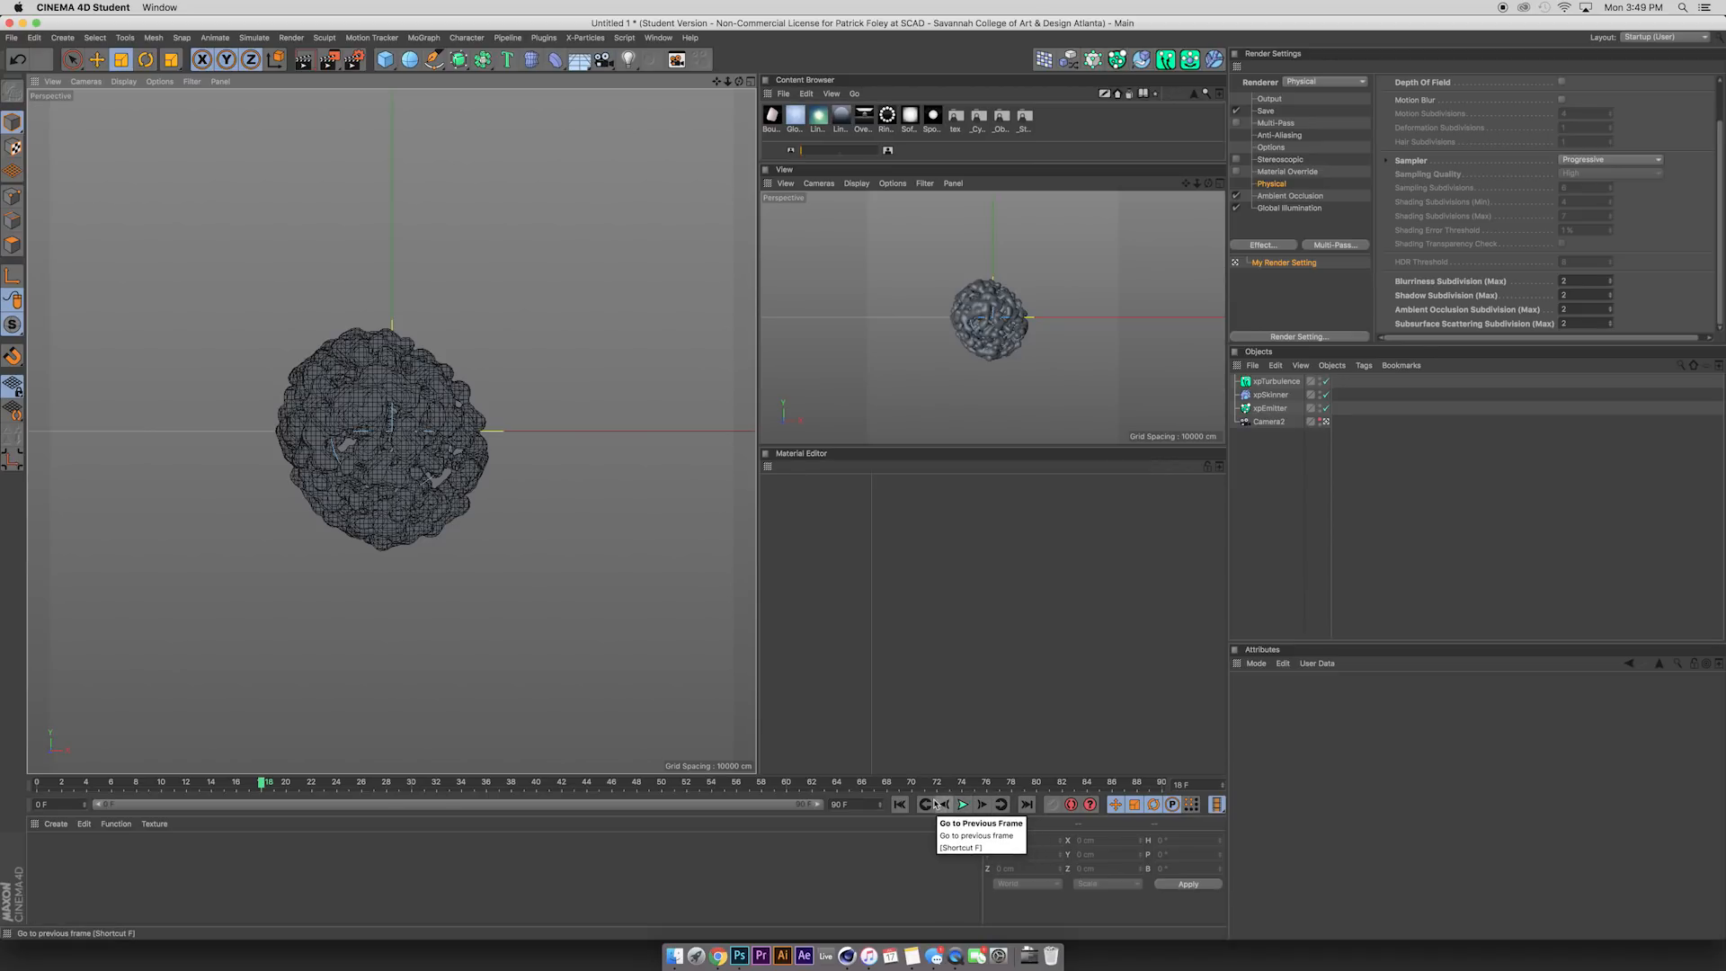
pyautogui.click(900, 805)
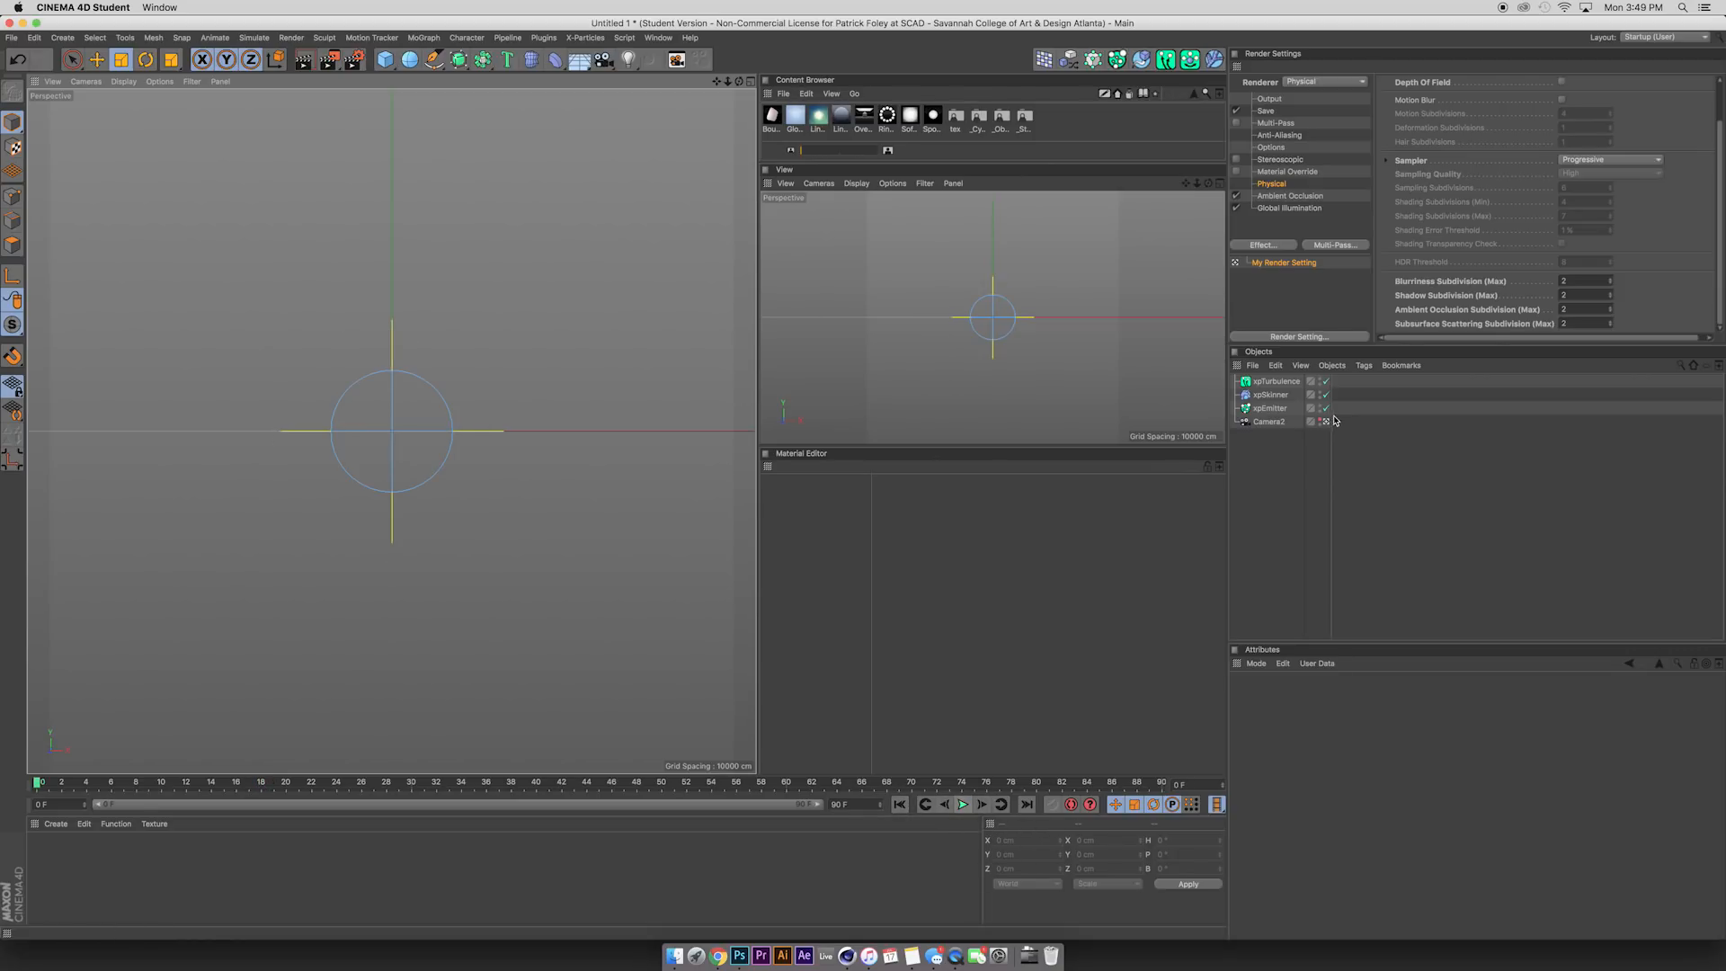
# Disable the xpSkinner and preview the turbulence on the bare particles, returning to frame 0.
pyautogui.click(1272, 382)
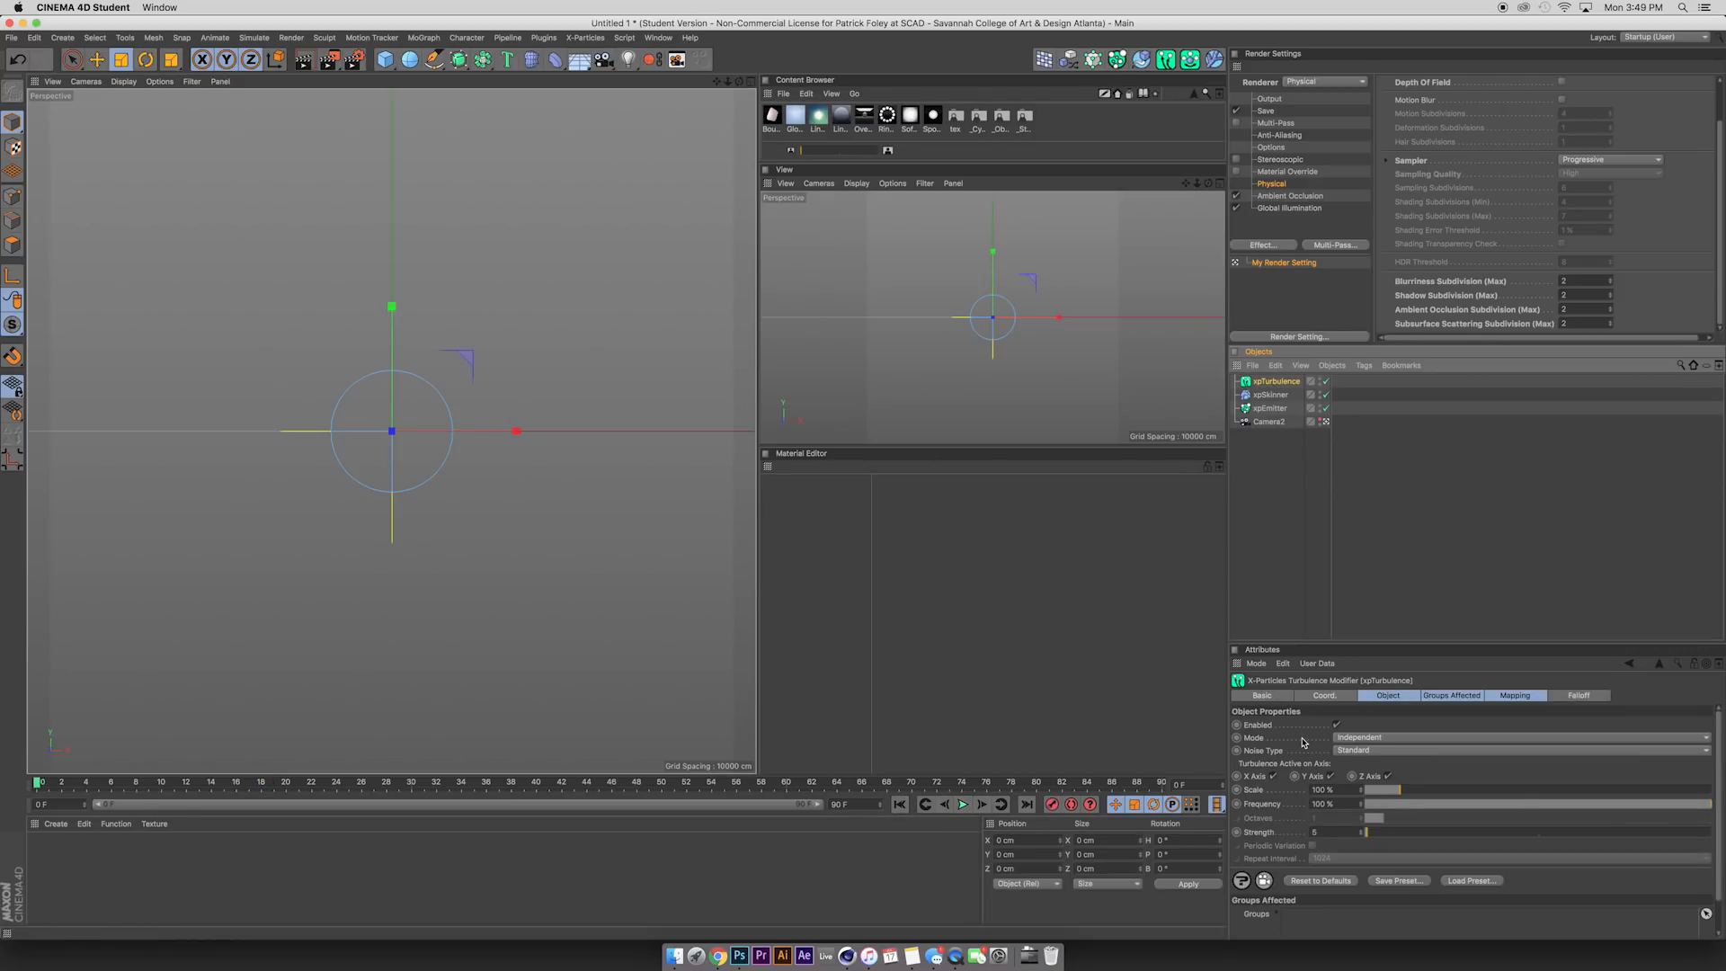
pyautogui.click(1325, 395)
pyautogui.click(963, 804)
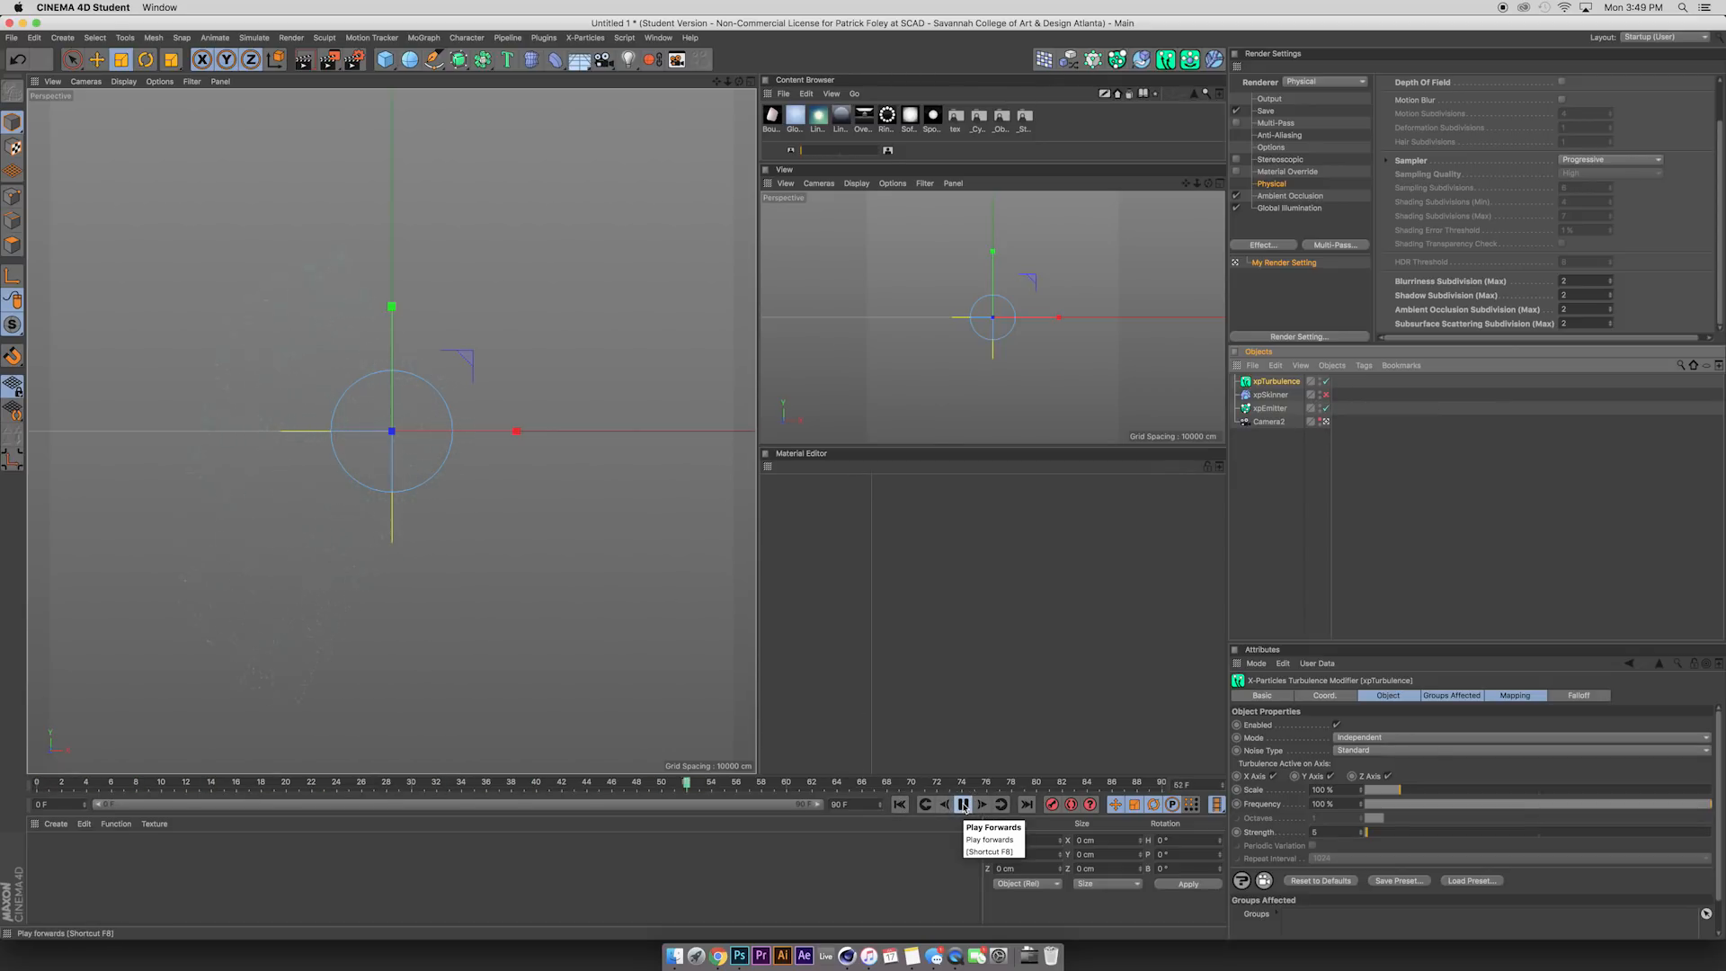
pyautogui.click(963, 805)
pyautogui.click(898, 804)
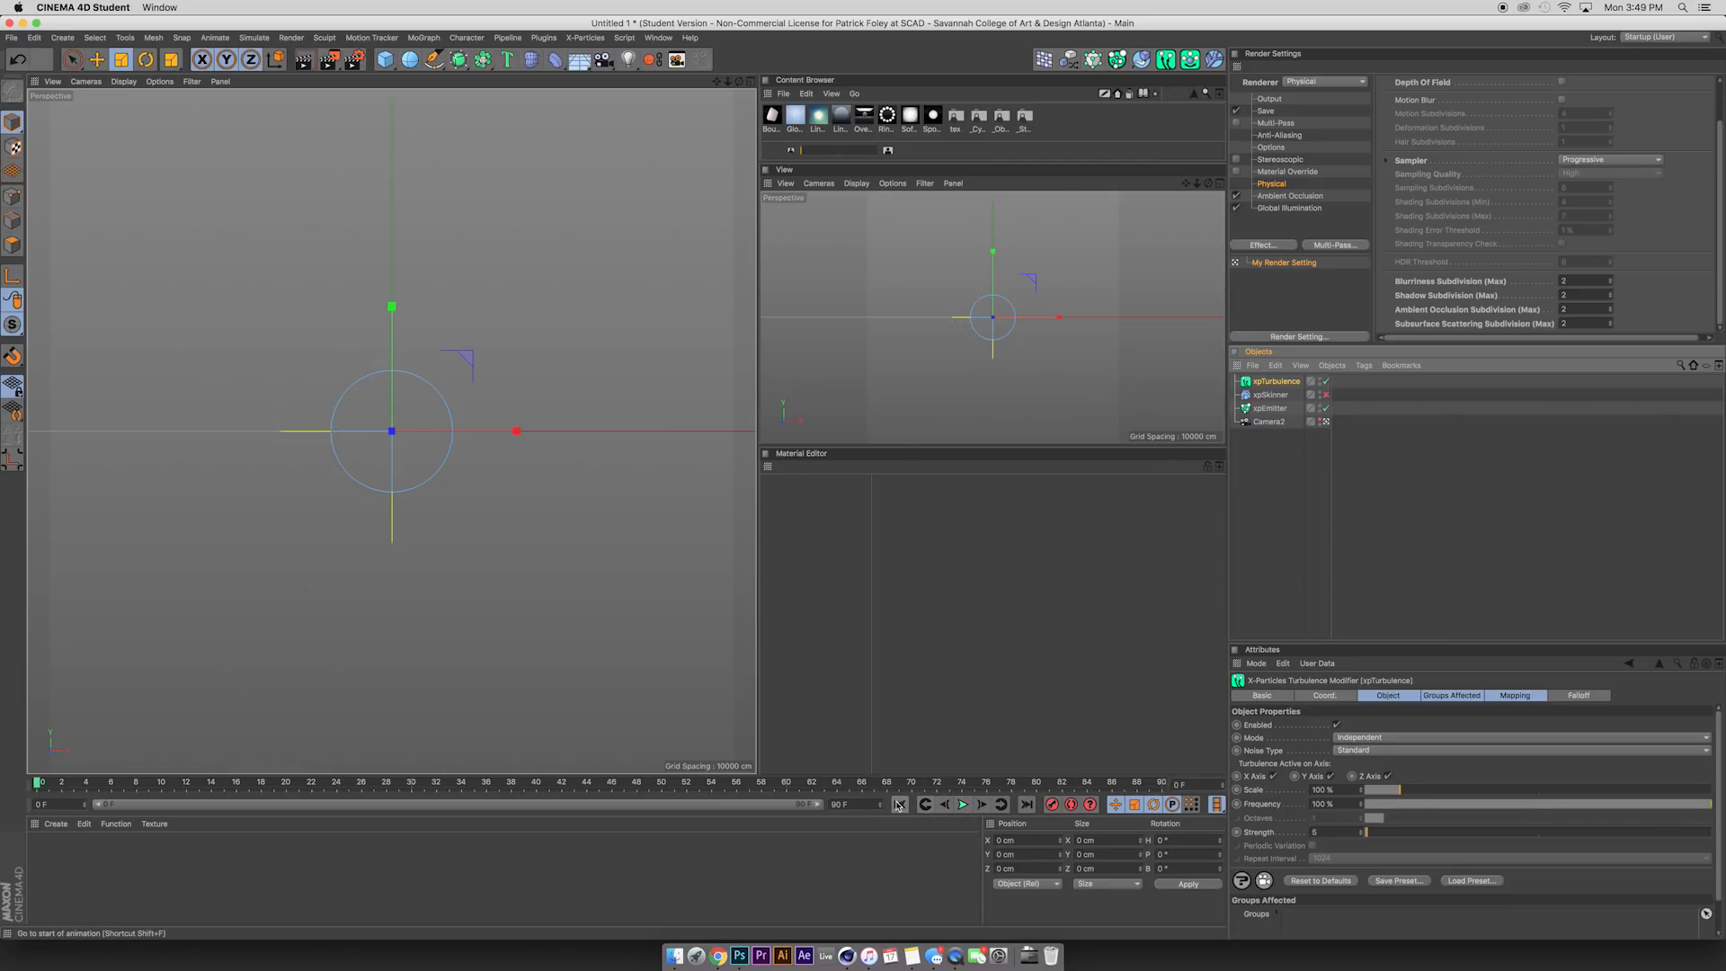
# Set the xpTurbulence noise type to Curl, with scale 28%, frequency 0% and strength 7.
pyautogui.click(1353, 752)
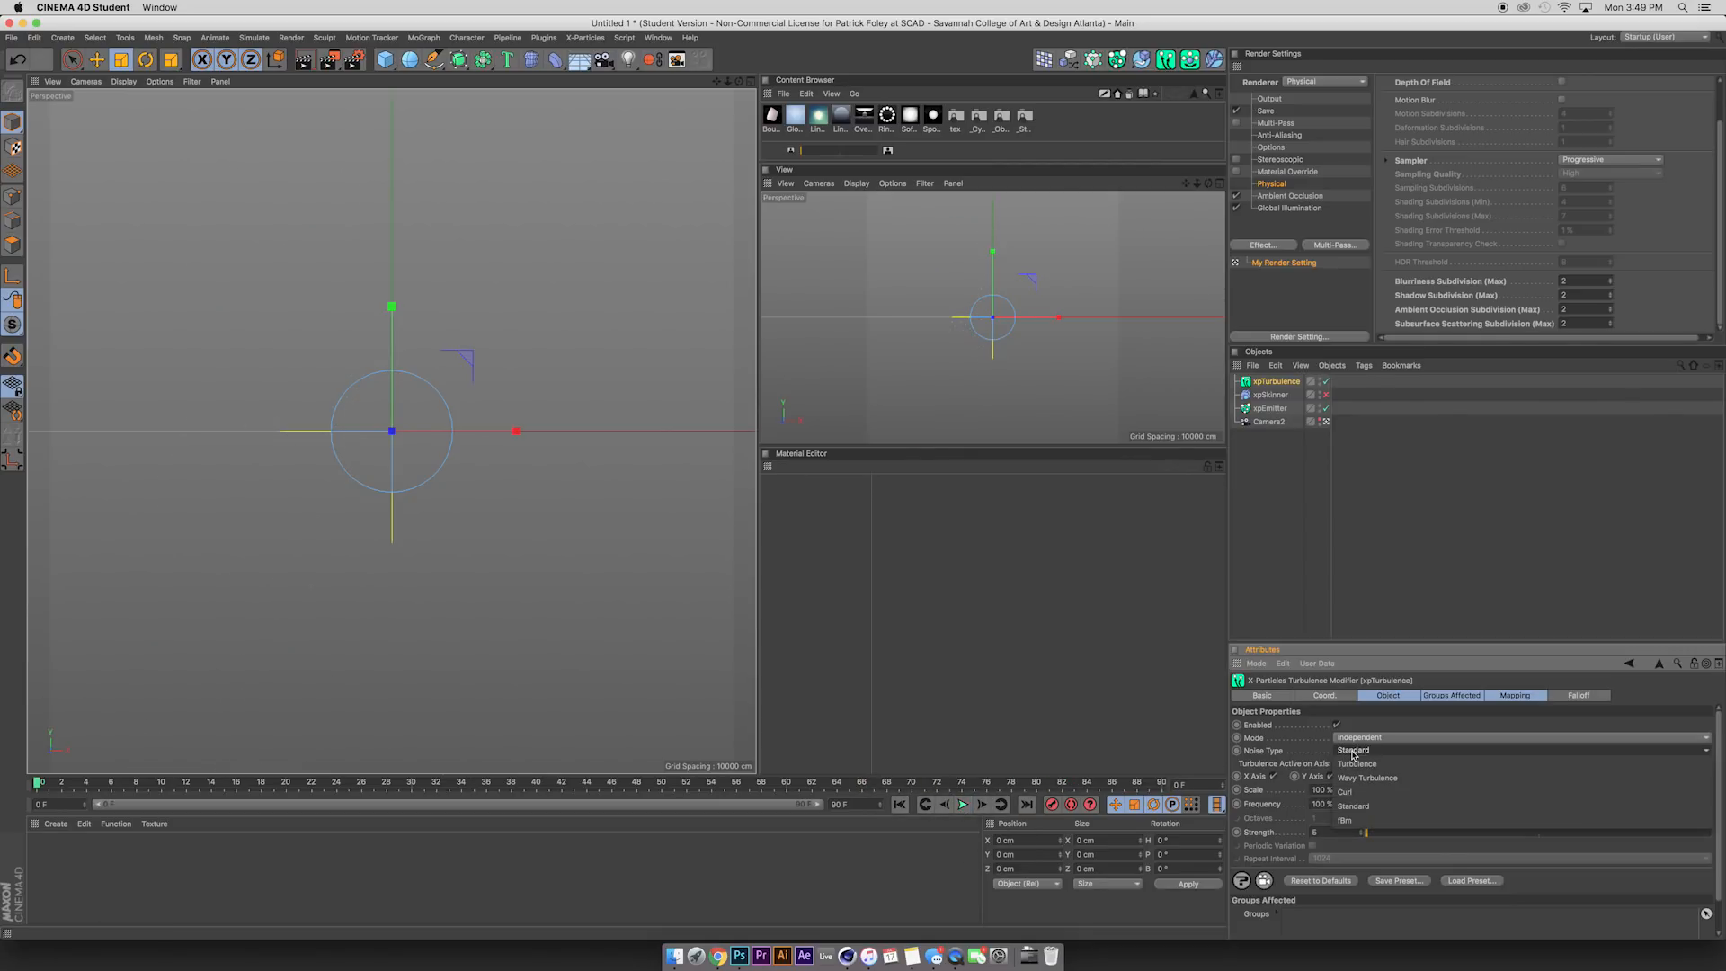
pyautogui.click(1346, 791)
pyautogui.moveTo(1405, 807); pyautogui.dragTo(1374, 791)
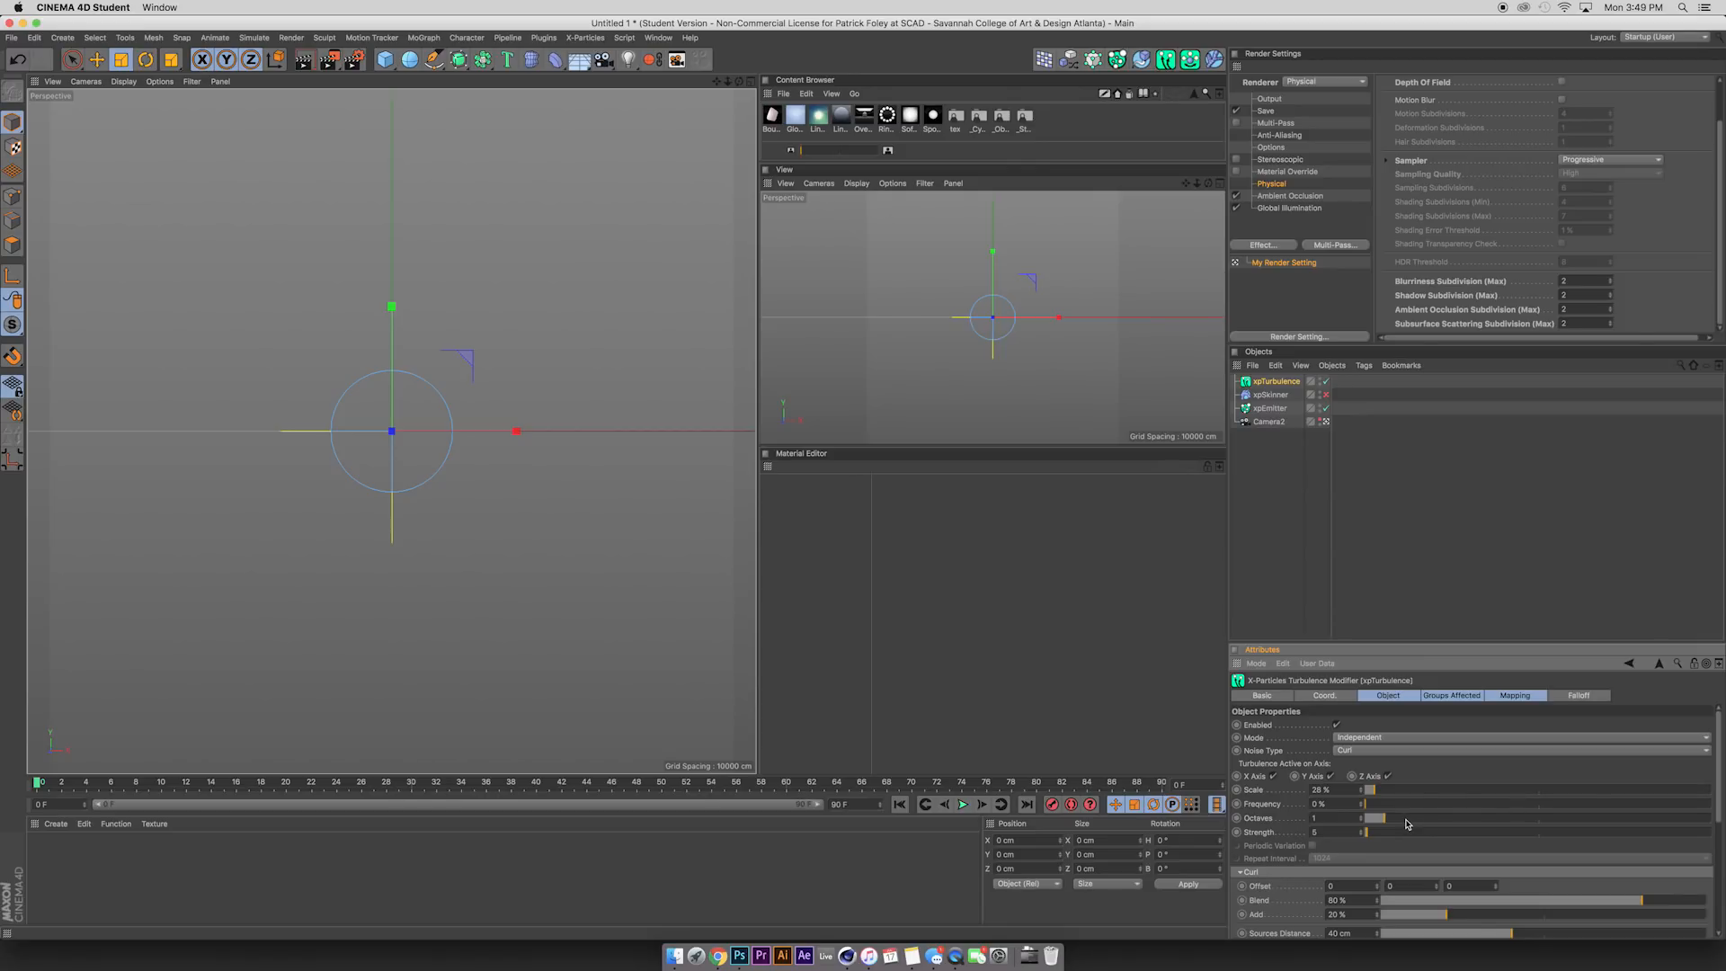
pyautogui.click(1362, 833)
# Preview the curl turbulence from frame 0, stop at frame 16 and re-enable the xpSkinner.
pyautogui.click(963, 809)
pyautogui.click(901, 808)
pyautogui.click(962, 810)
pyautogui.click(961, 810)
pyautogui.click(961, 809)
pyautogui.click(1326, 394)
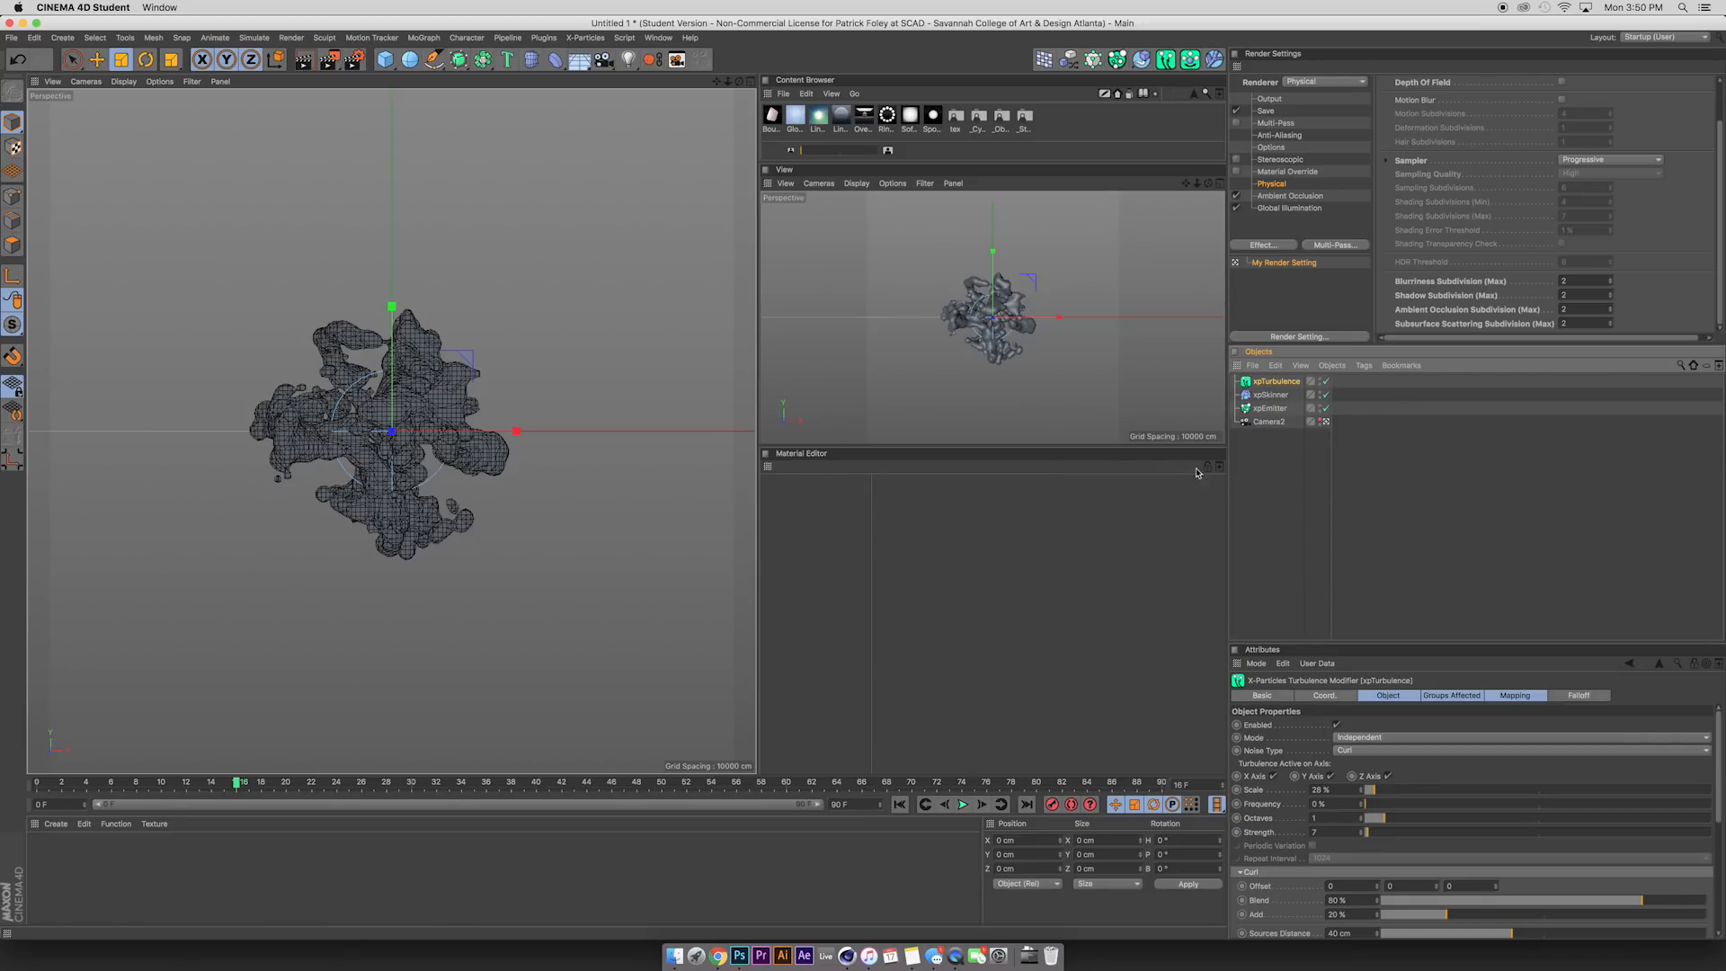
# Dolly Camera2 closer so that the skinned mesh fills more of the frame.
pyautogui.click(1273, 425)
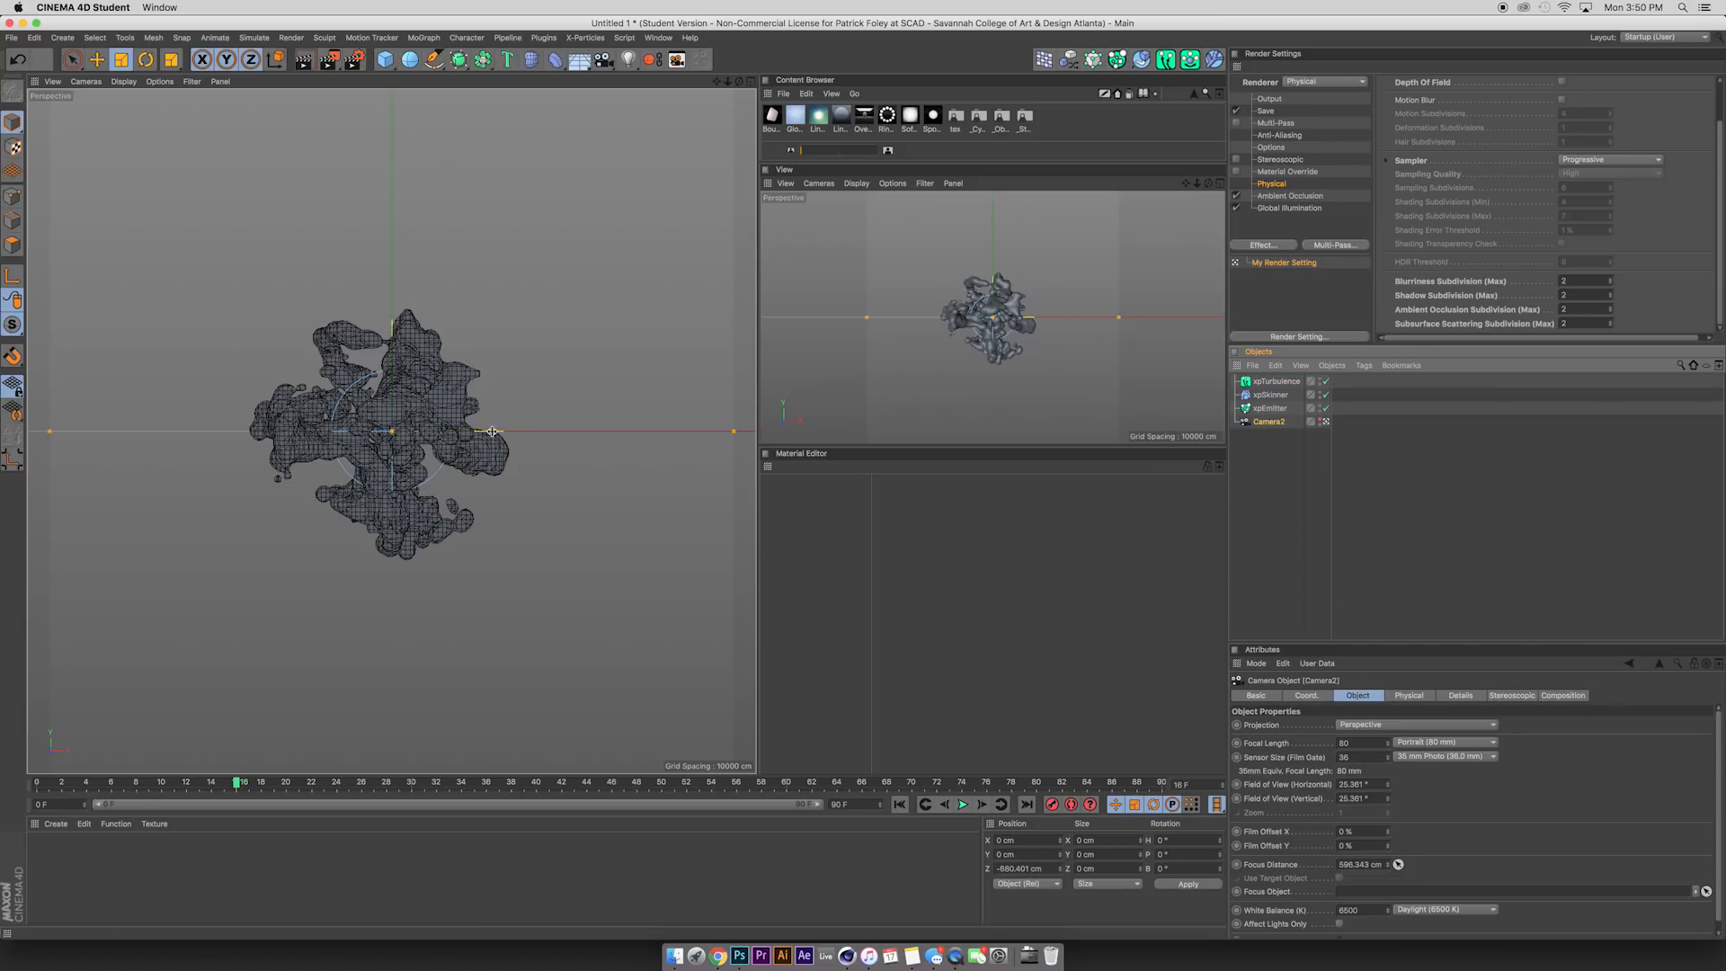
pyautogui.click(428, 422)
pyautogui.moveTo(728, 82); pyautogui.dragTo(770, 81)
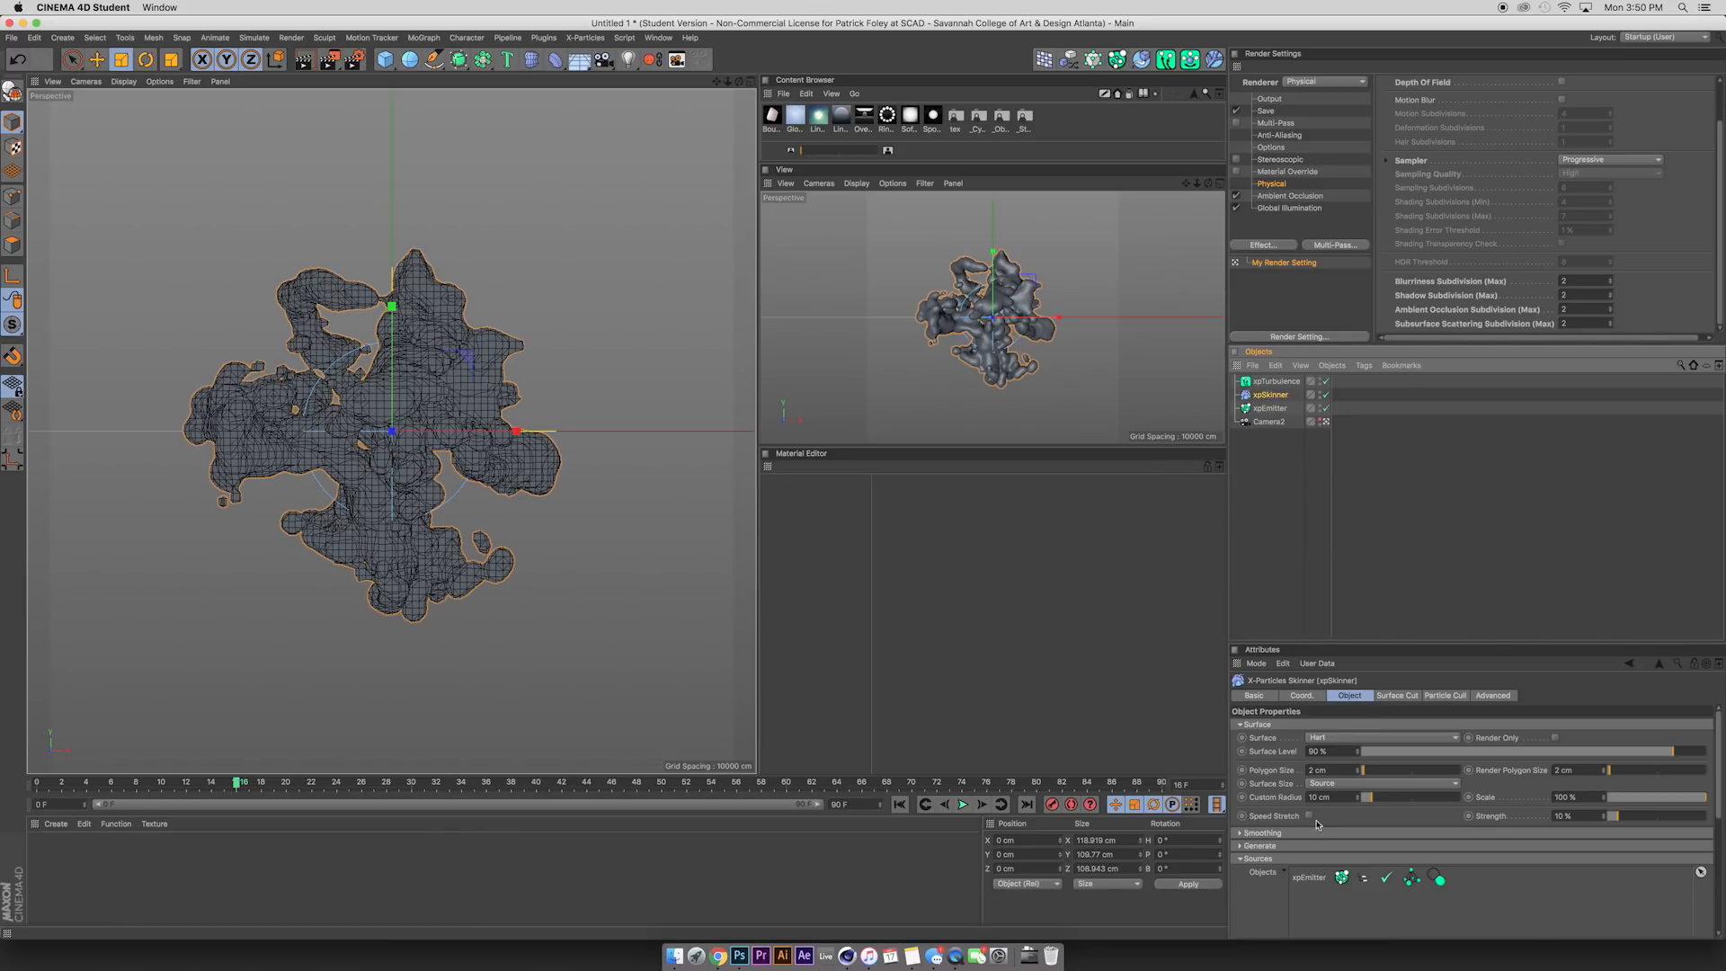
# Enable geometry smoothing in the xpSkinner's smoothing settings, toggling it to compare the mesh with and without it.
pyautogui.click(1251, 834)
pyautogui.scroll(-2, 1280, 910)
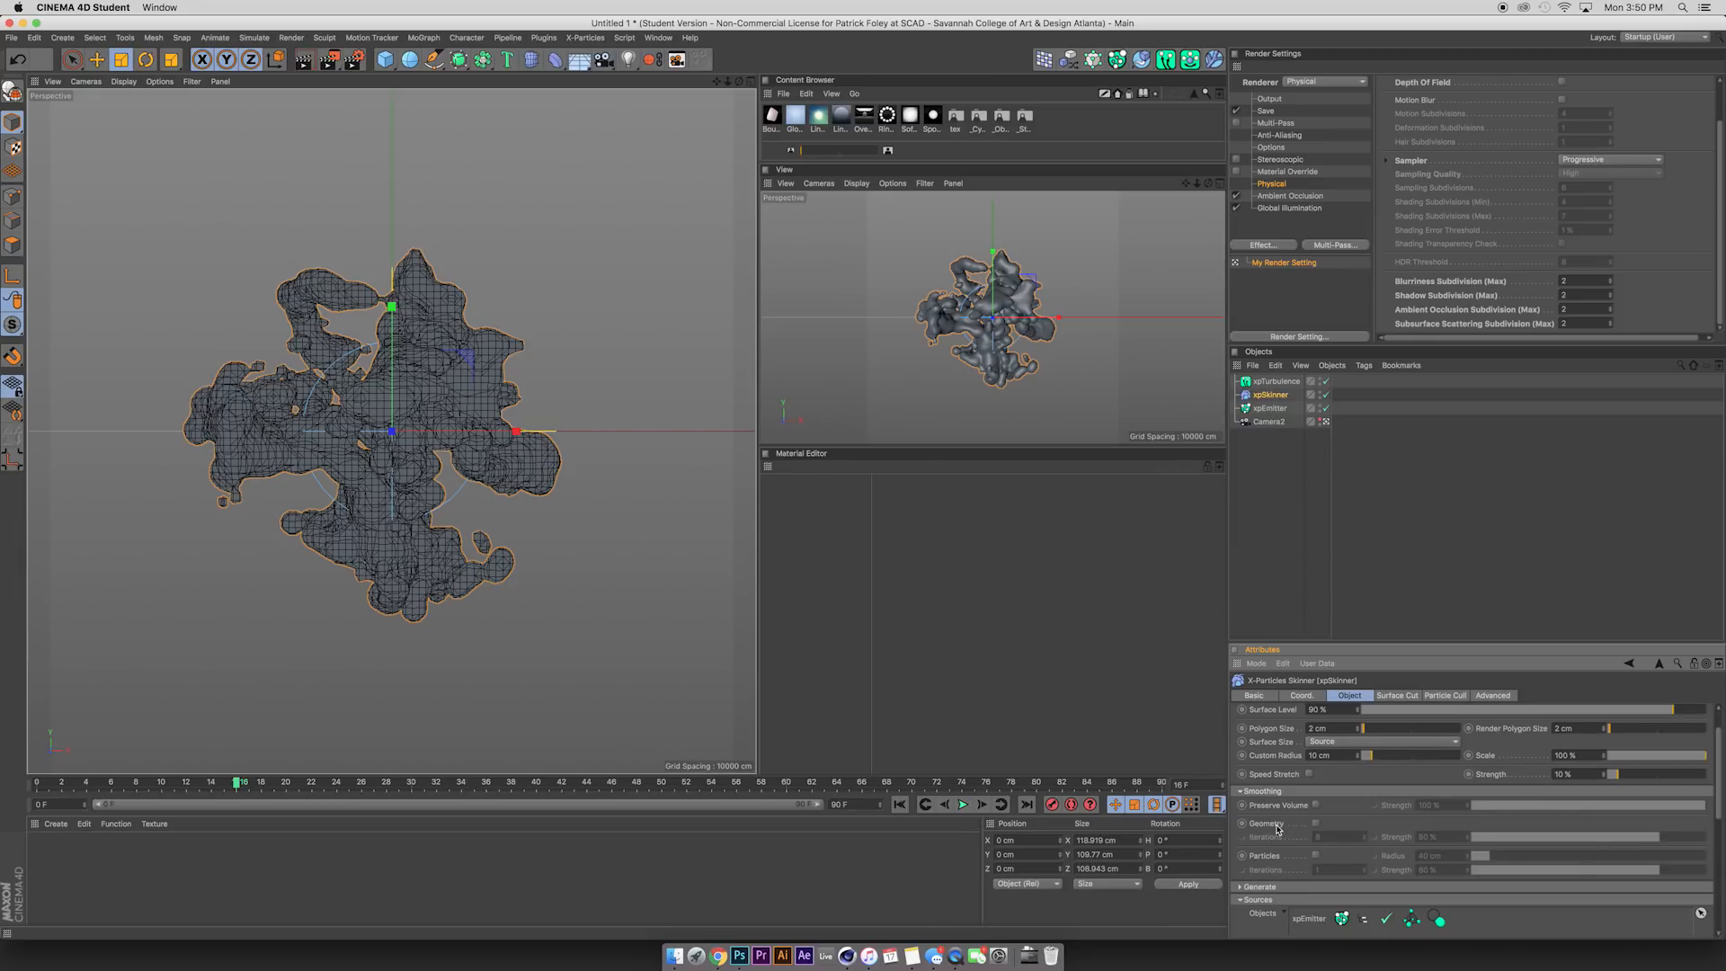
pyautogui.click(1316, 823)
pyautogui.click(1316, 823)
pyautogui.click(1316, 823)
pyautogui.click(1316, 823)
pyautogui.click(1316, 824)
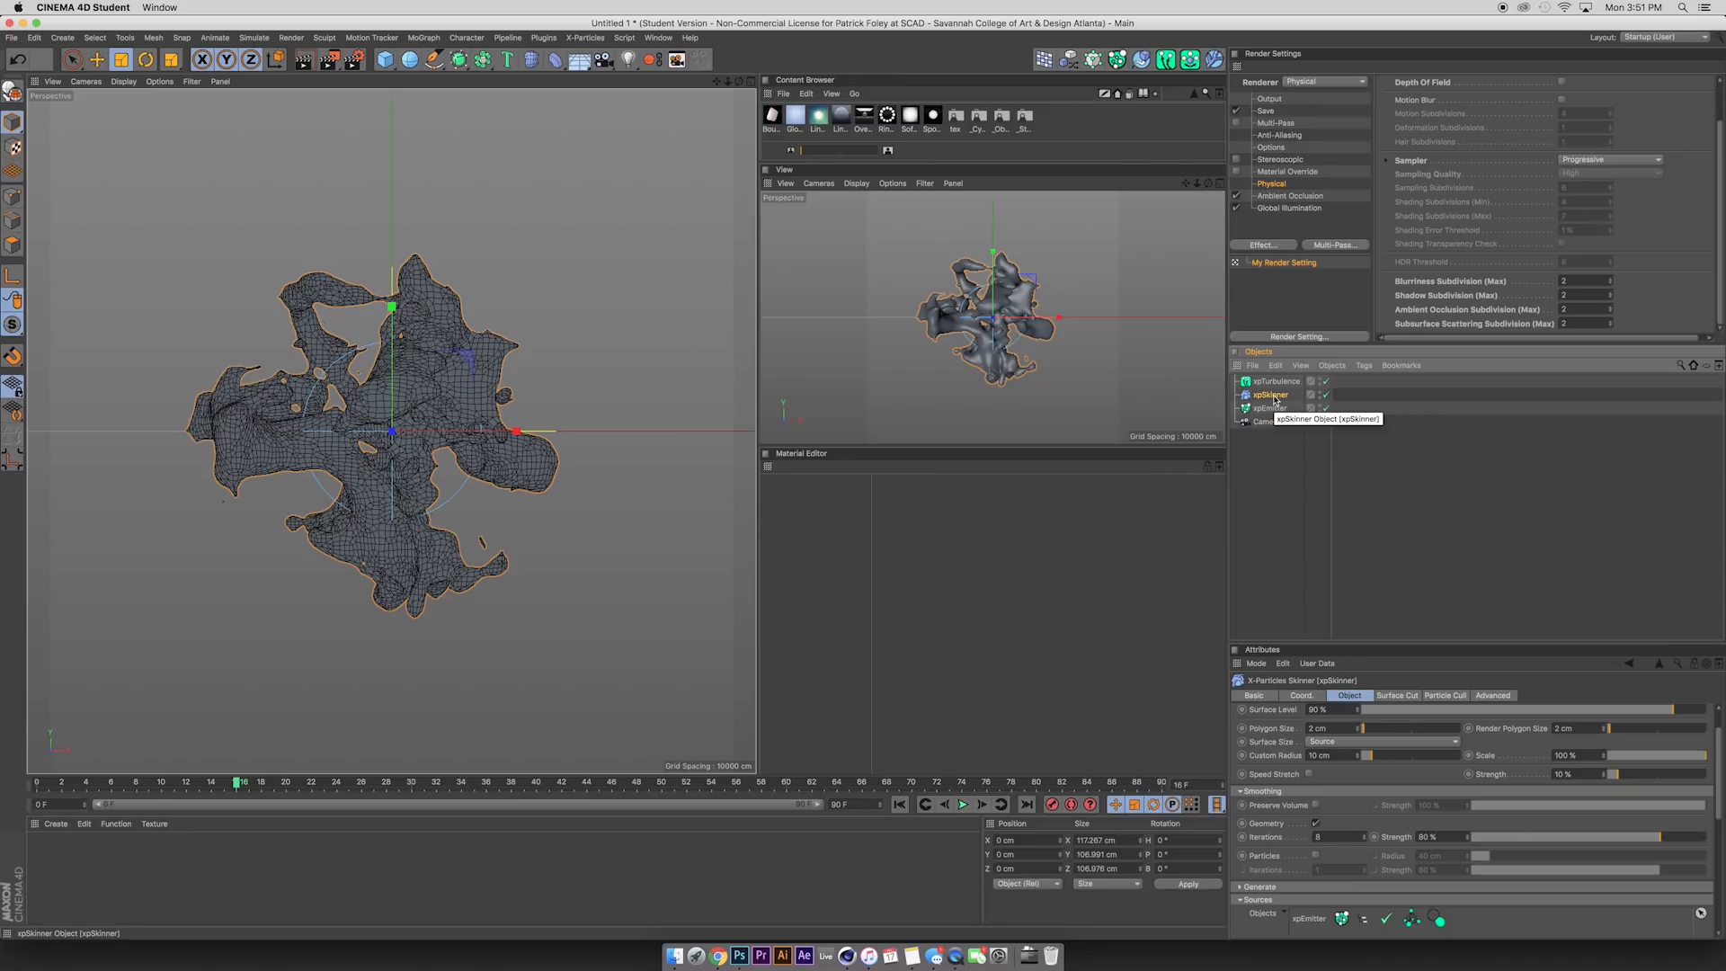
# Make the xpSkinner an editable polygon object and delete the xpTurbulence and xpEmitter.
pyautogui.press('c')
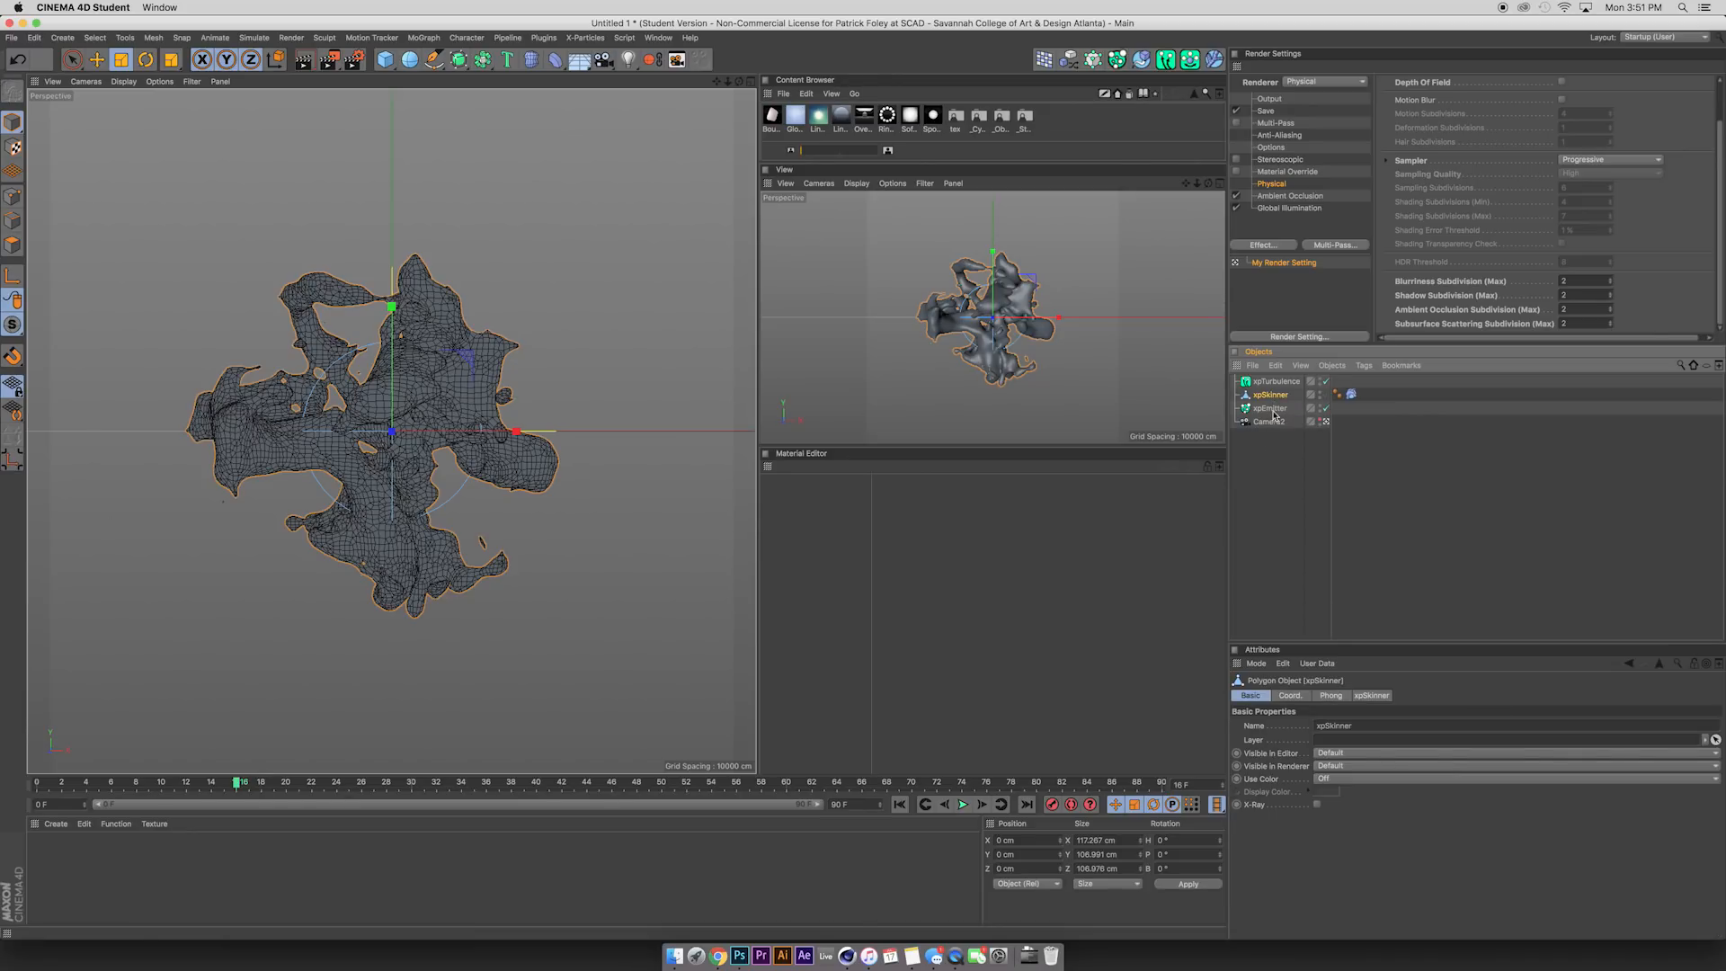
pyautogui.click(1275, 382)
pyautogui.press('Delete')
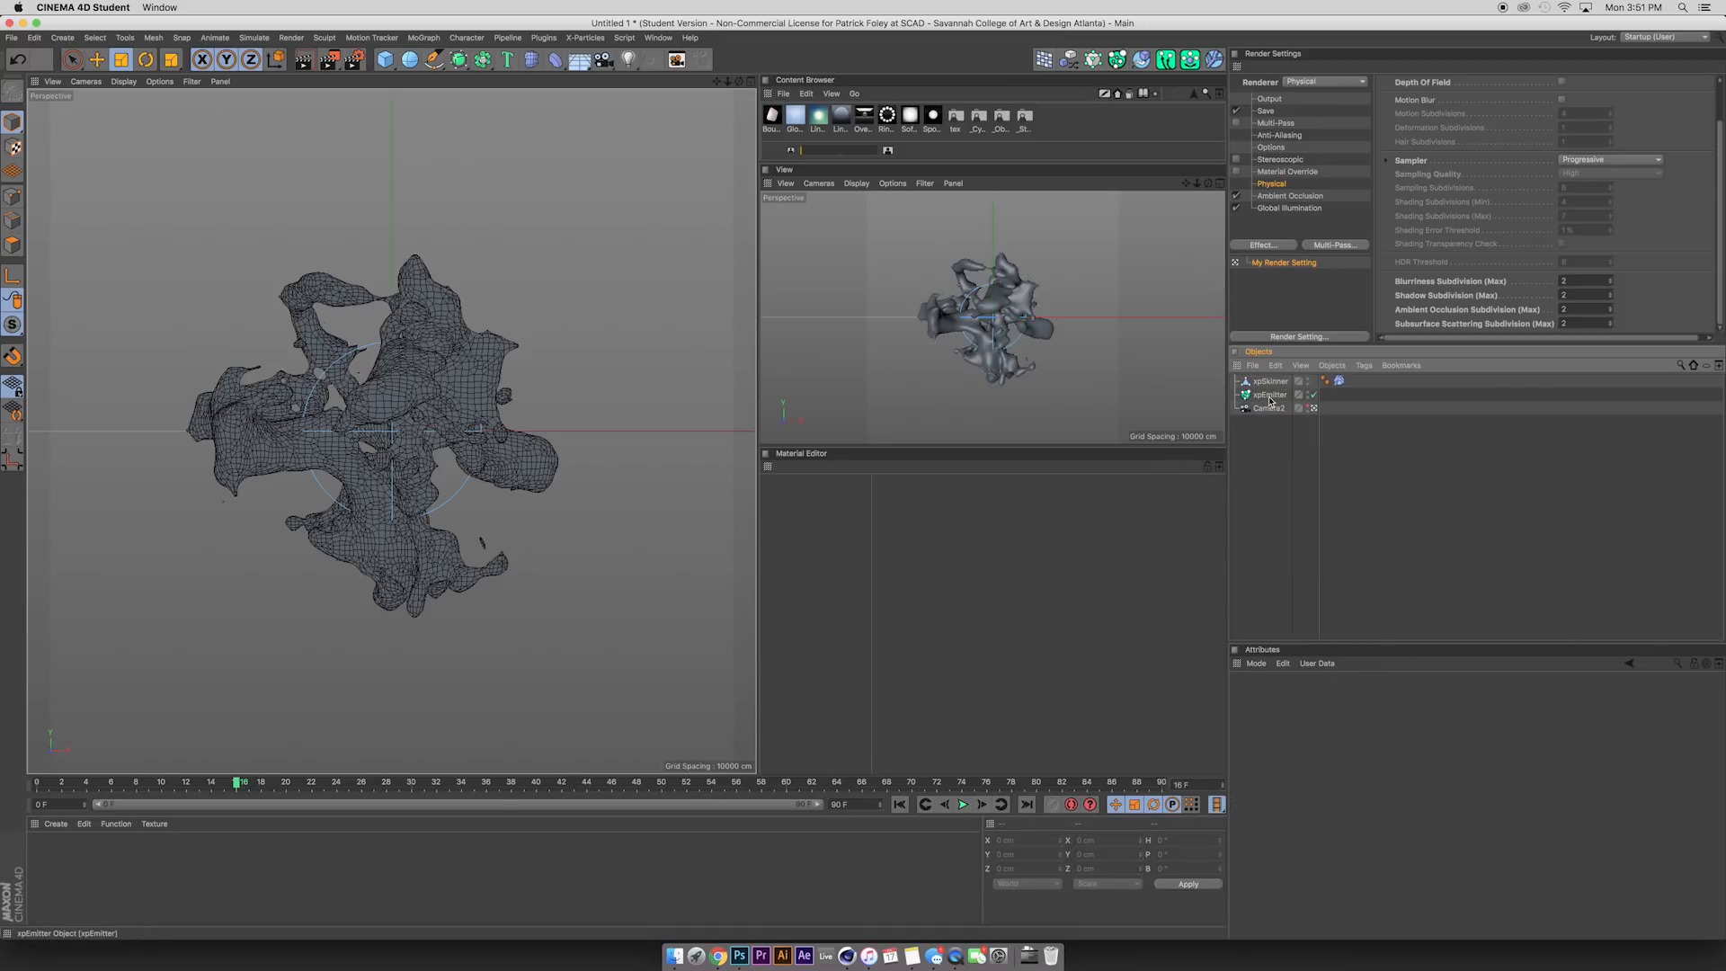
pyautogui.click(1270, 396)
pyautogui.press('Delete')
# Create a new material, add the Softbox light preset and adjust the softbox's rotation.
pyautogui.press('r')
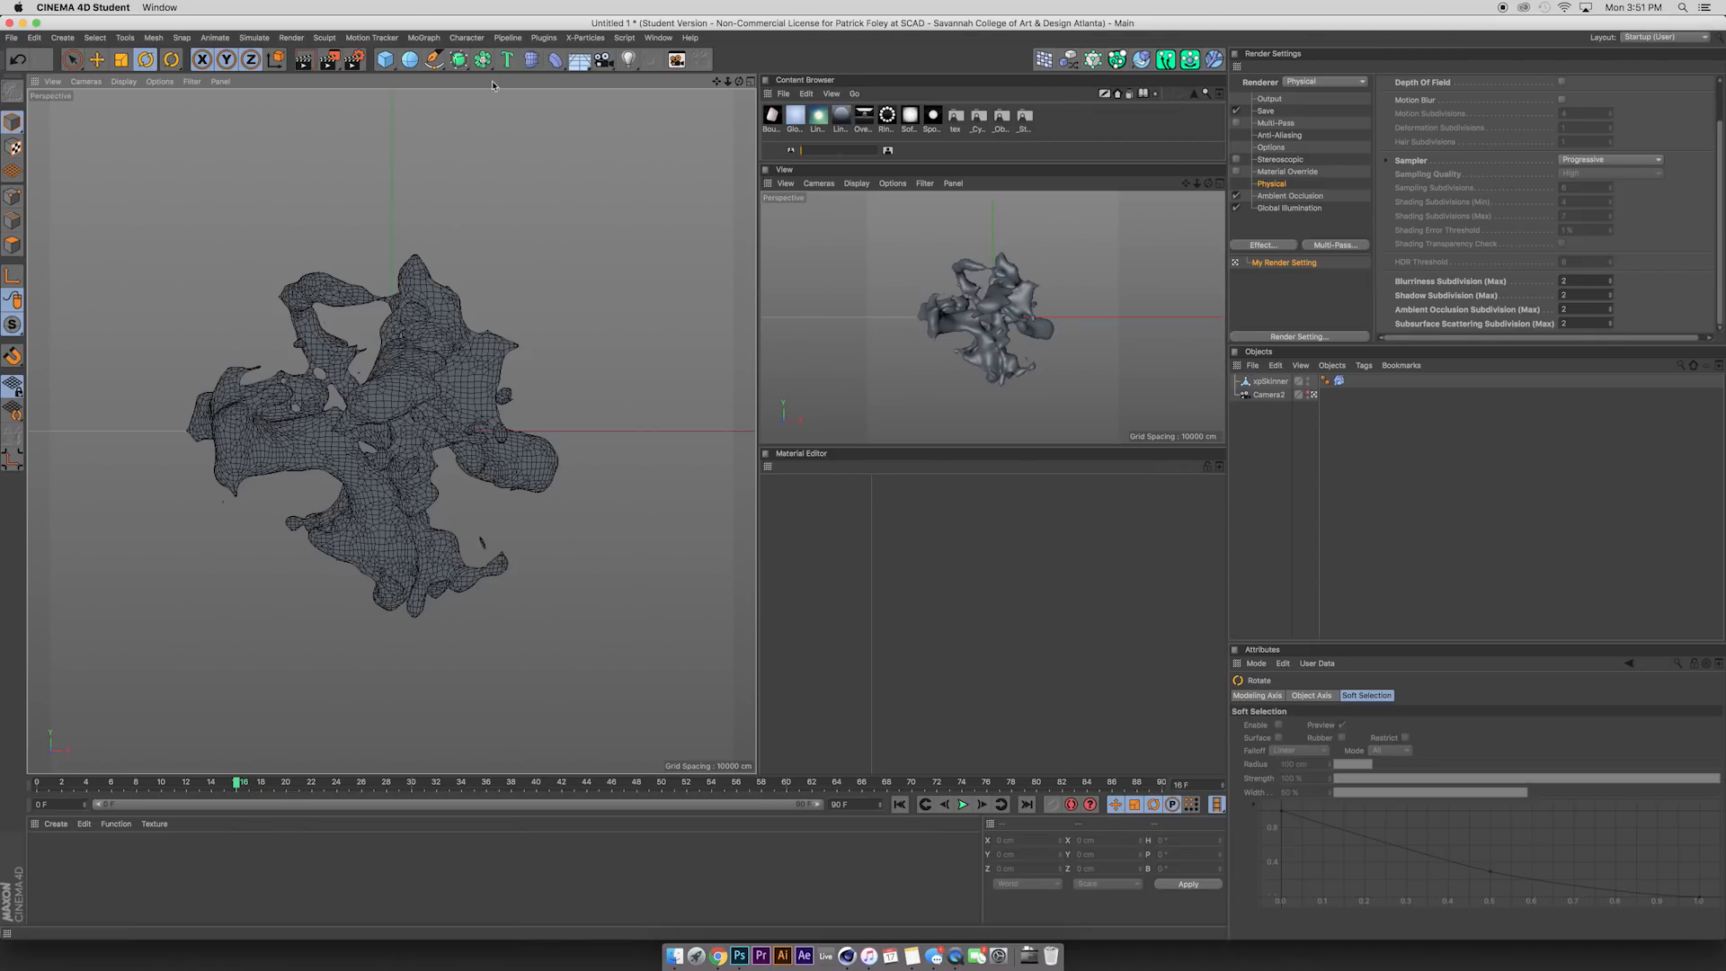
pyautogui.doubleClick(70, 861)
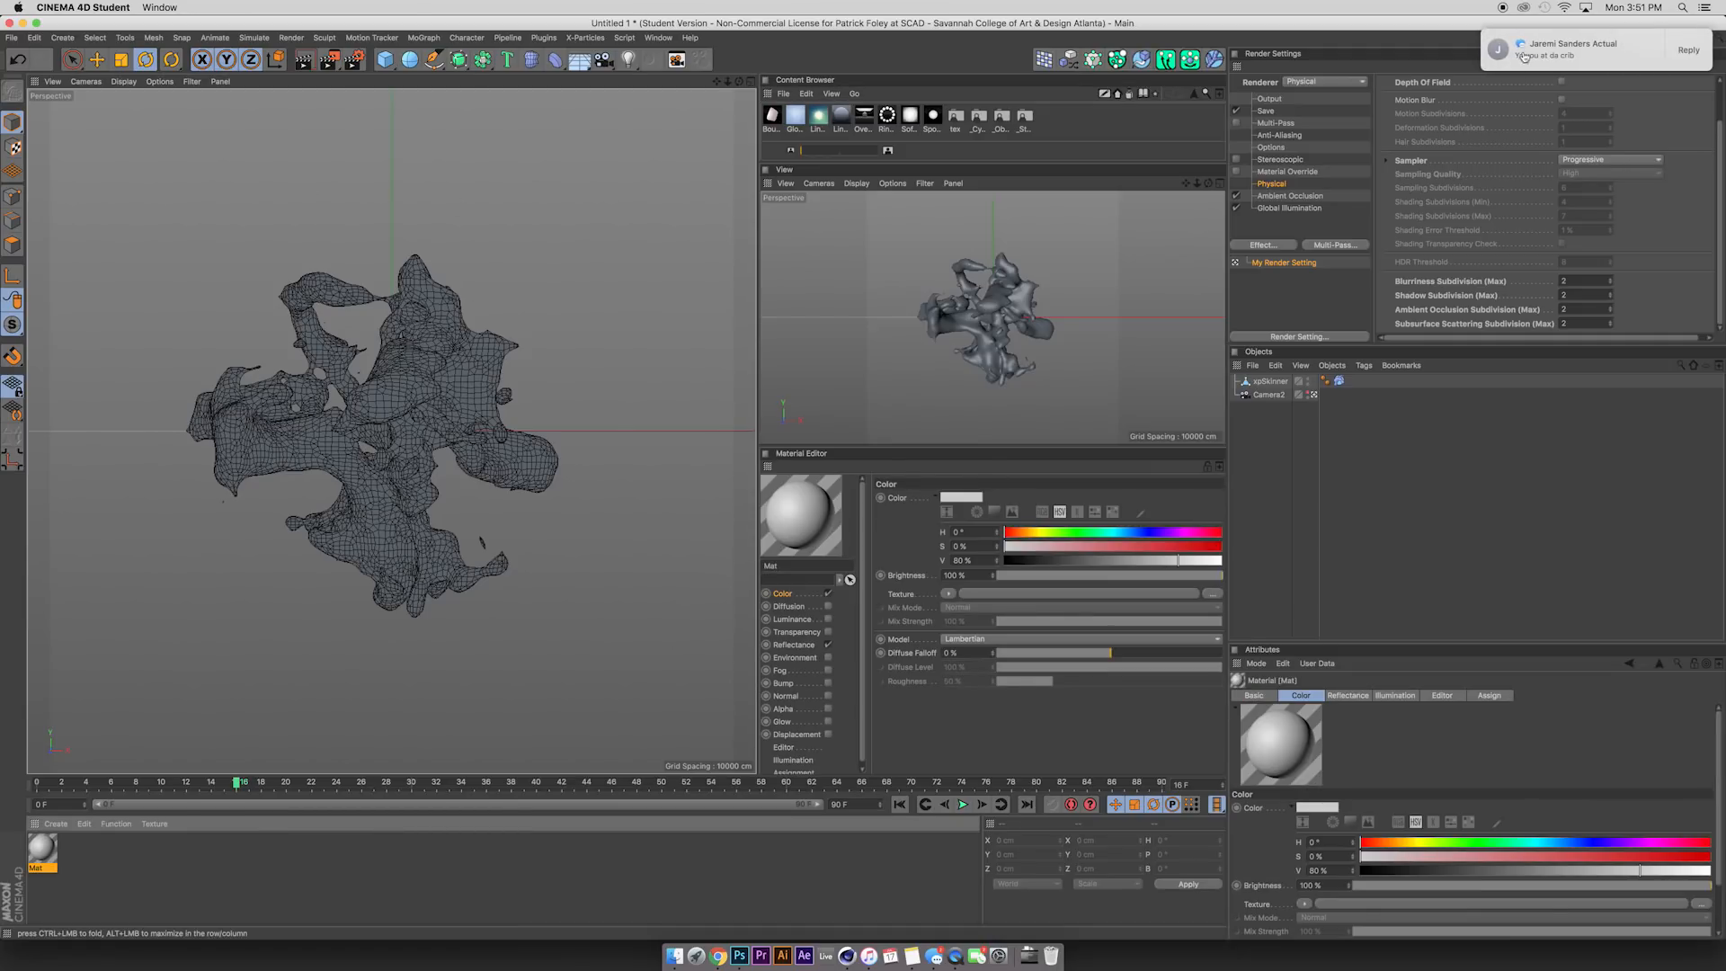
pyautogui.moveTo(1341, 854); pyautogui.dragTo(1338, 863)
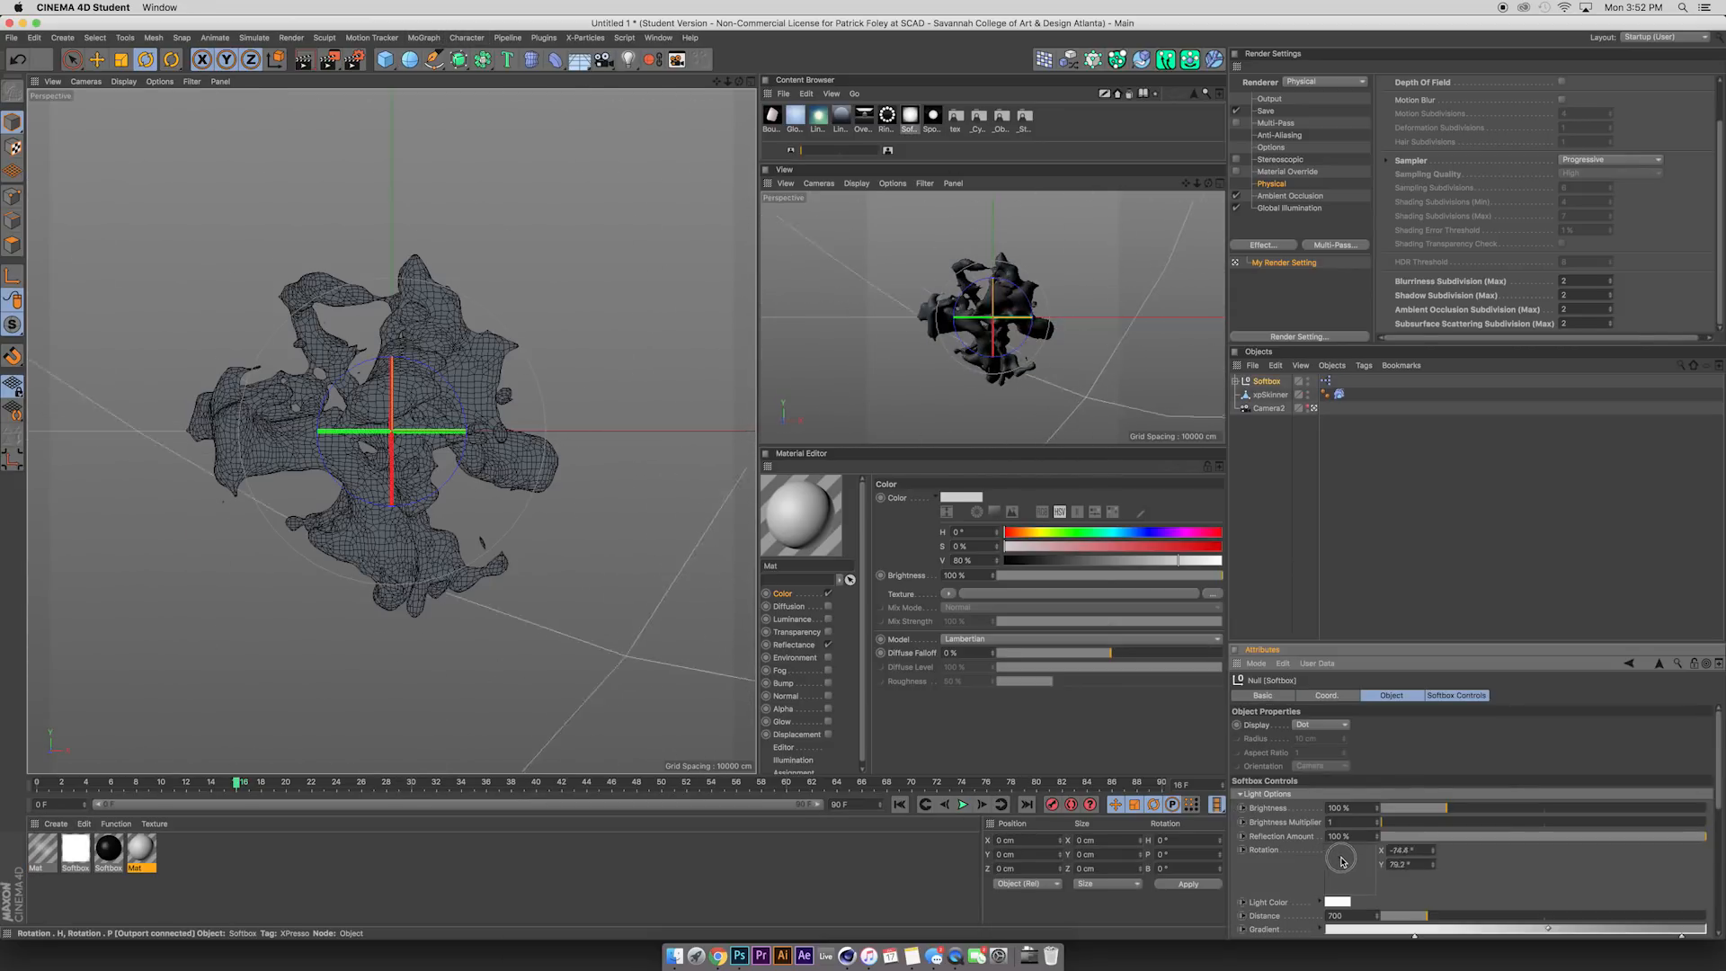
# Start an interactive render region in the small perspective view and lower its quality to about half.
pyautogui.click(1052, 405)
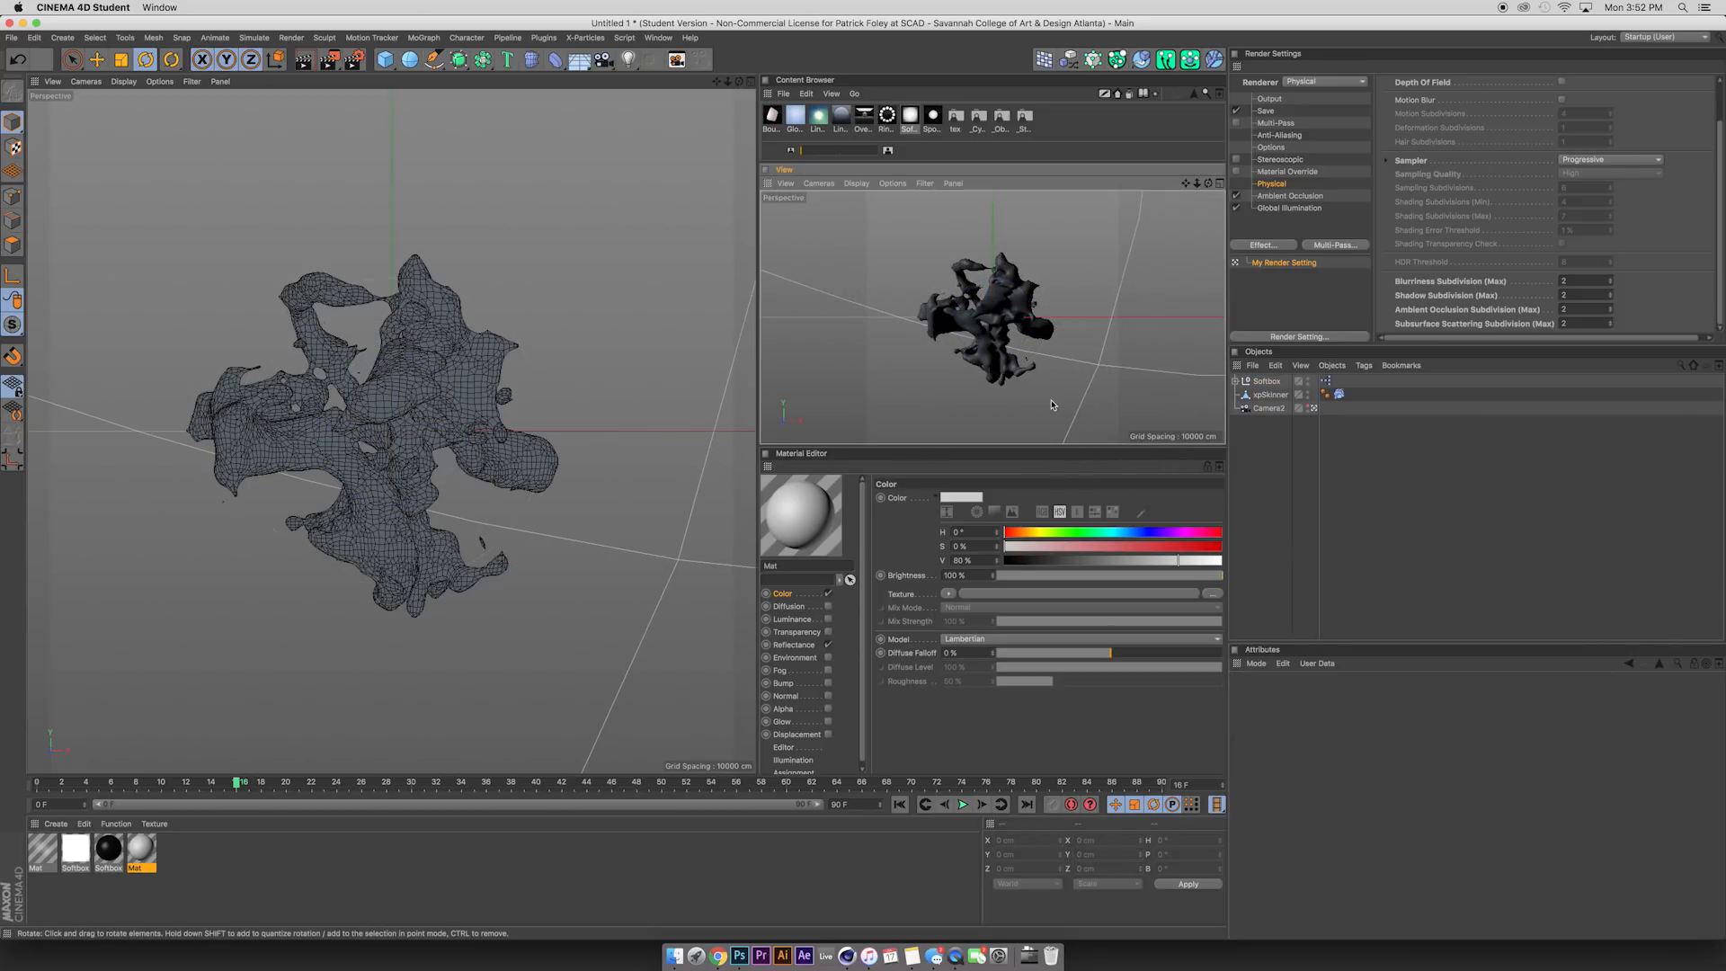
pyautogui.hotkey('alt', 'r')
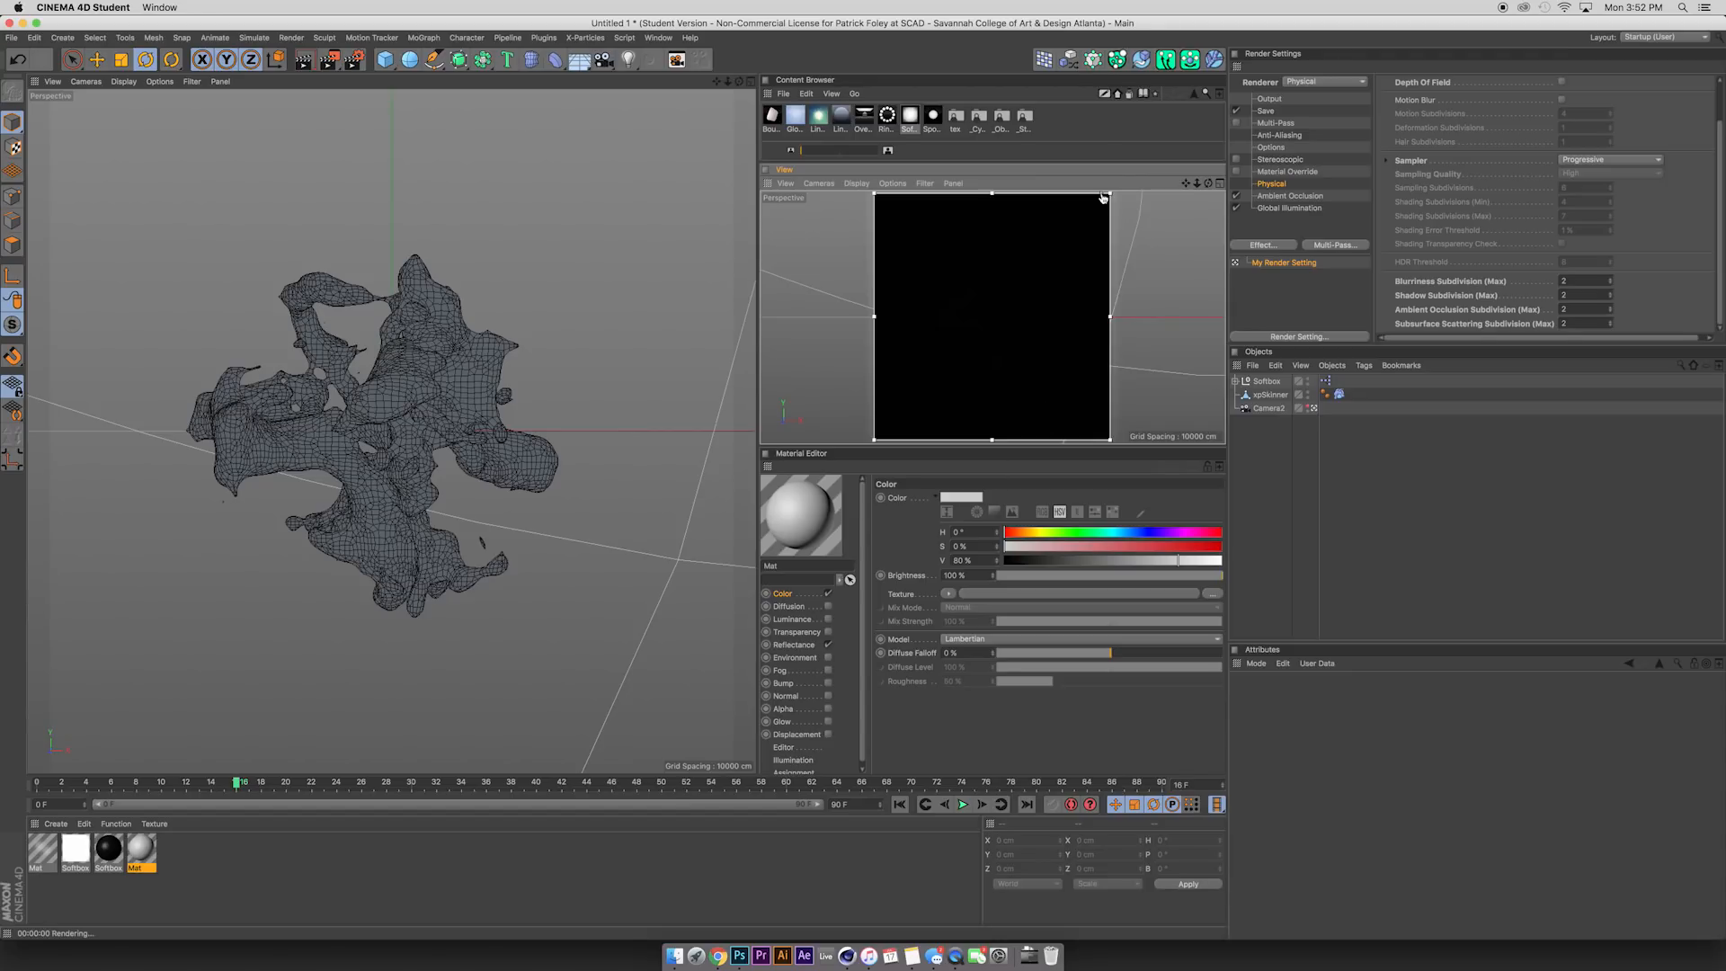
pyautogui.moveTo(1102, 287); pyautogui.dragTo(1101, 315)
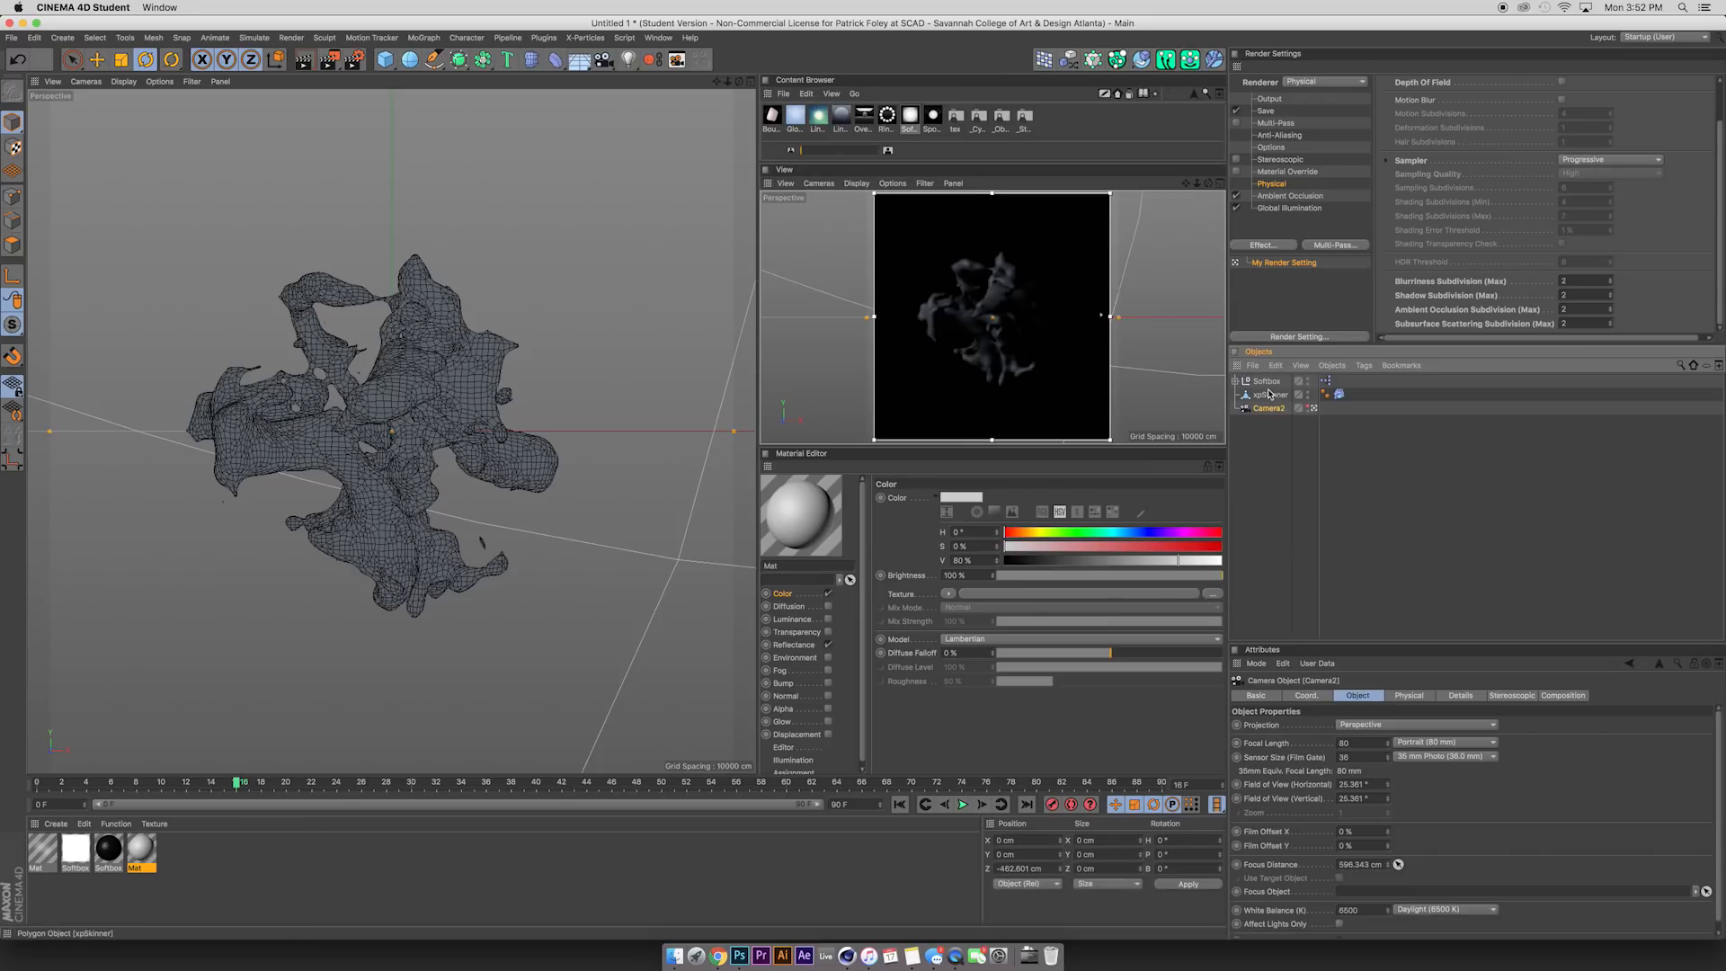
# Try different rotations for the Softbox light and delete the Softbox from the scene.
pyautogui.click(1266, 382)
pyautogui.moveTo(1340, 861); pyautogui.dragTo(1364, 866)
pyautogui.moveTo(1362, 861); pyautogui.dragTo(1332, 855)
pyautogui.click(1263, 385)
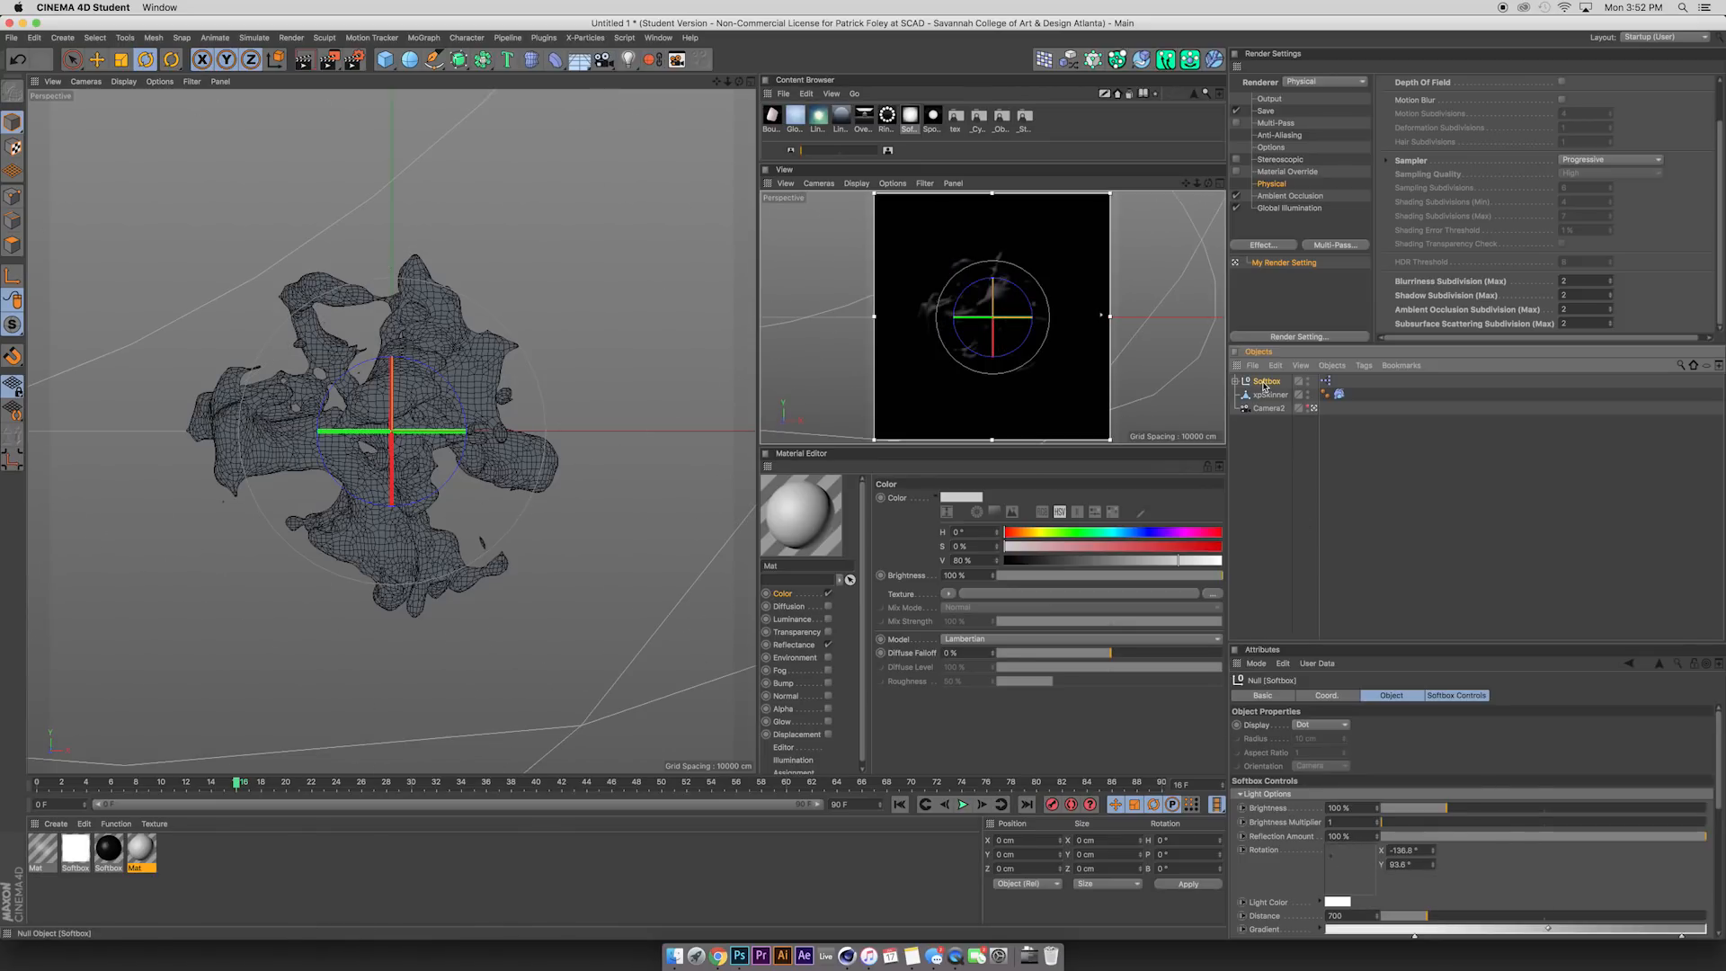
pyautogui.press('Delete')
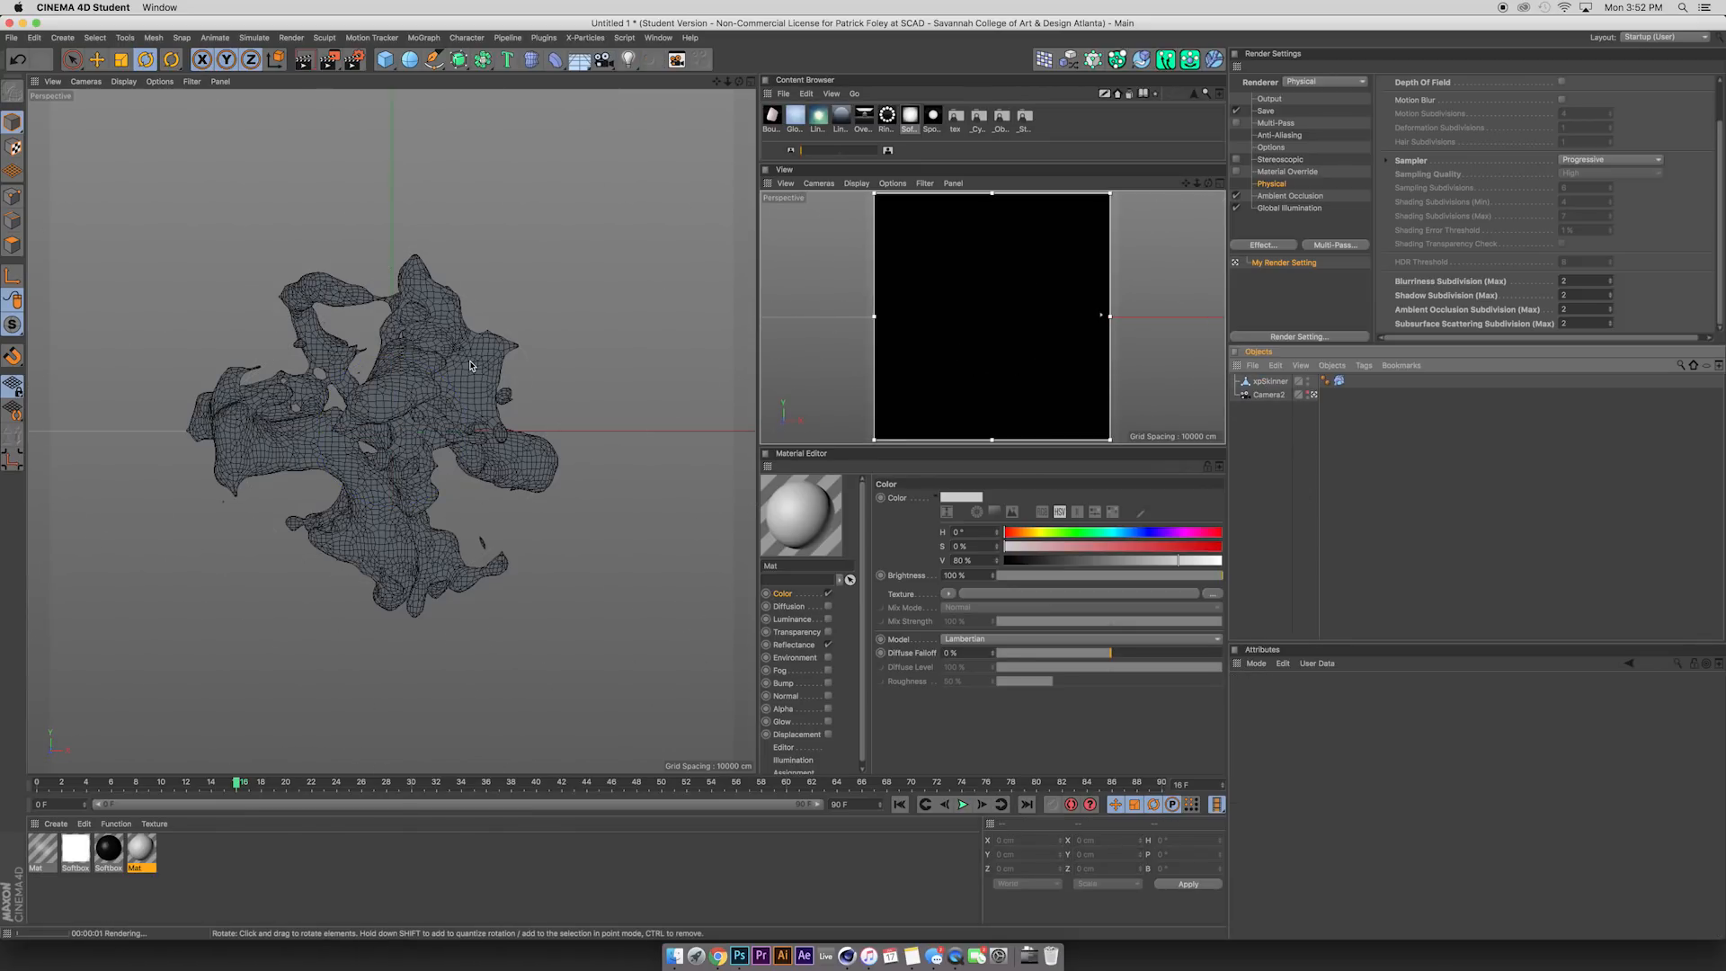
# Switch the large perspective view to the four-view layout and add a Plane object.
pyautogui.click(470, 366)
pyautogui.middleClick(470, 366)
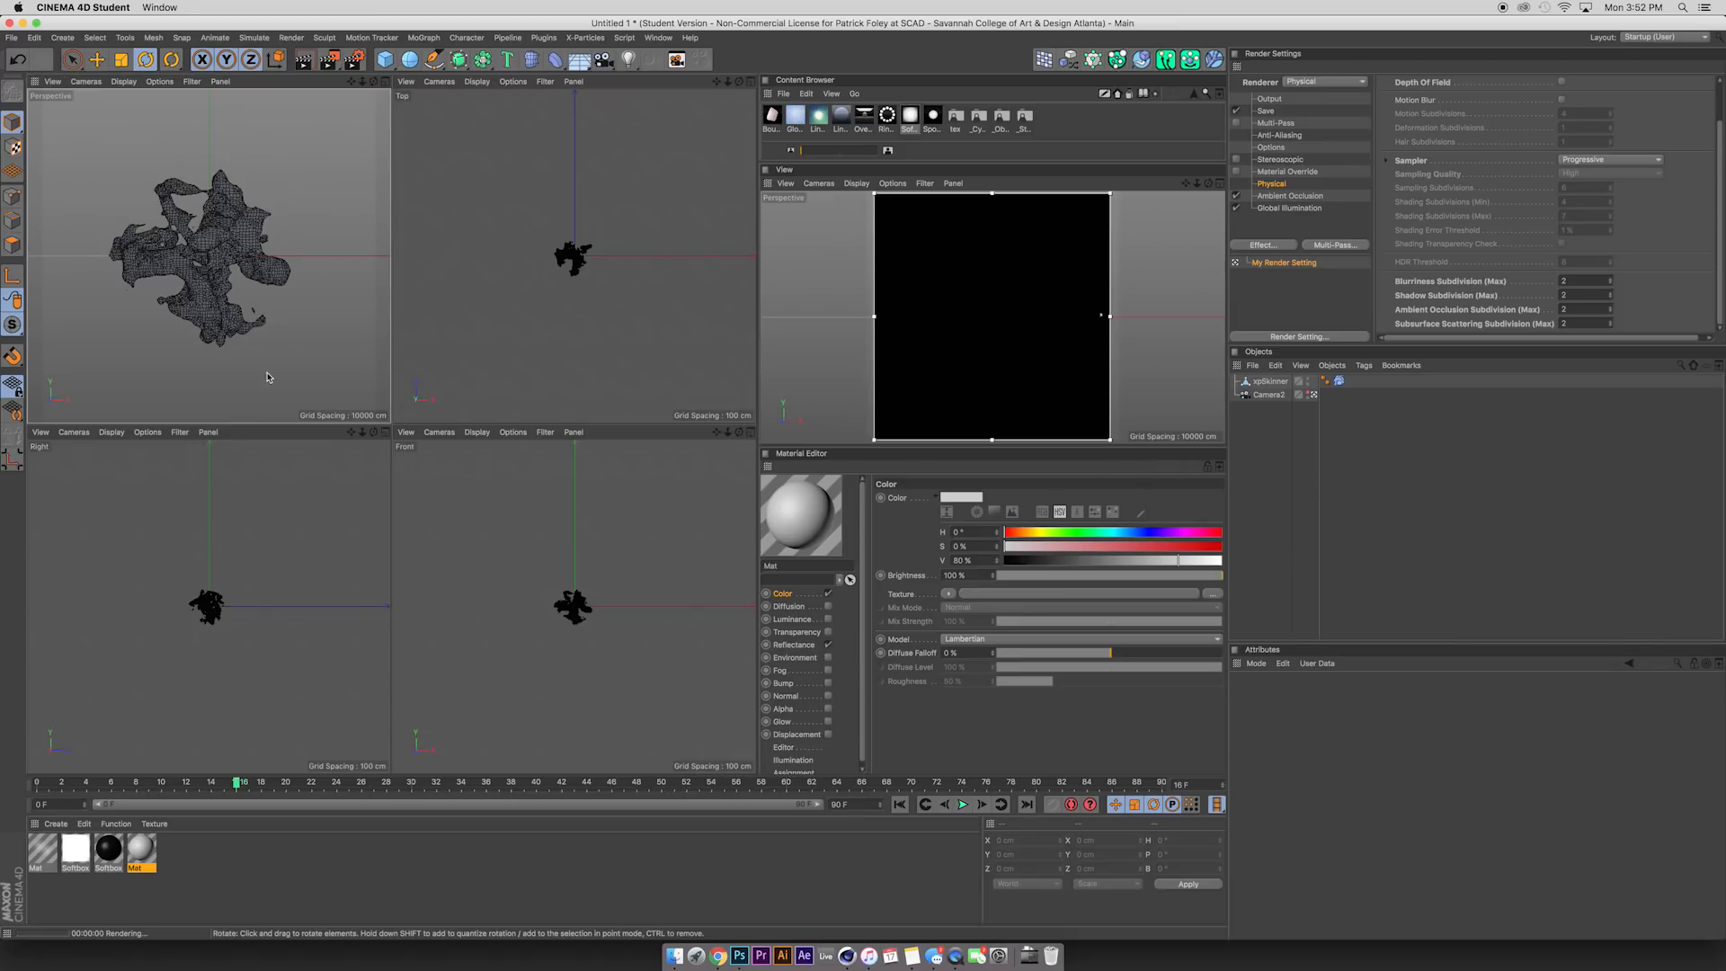
pyautogui.click(384, 59)
pyautogui.click(511, 101)
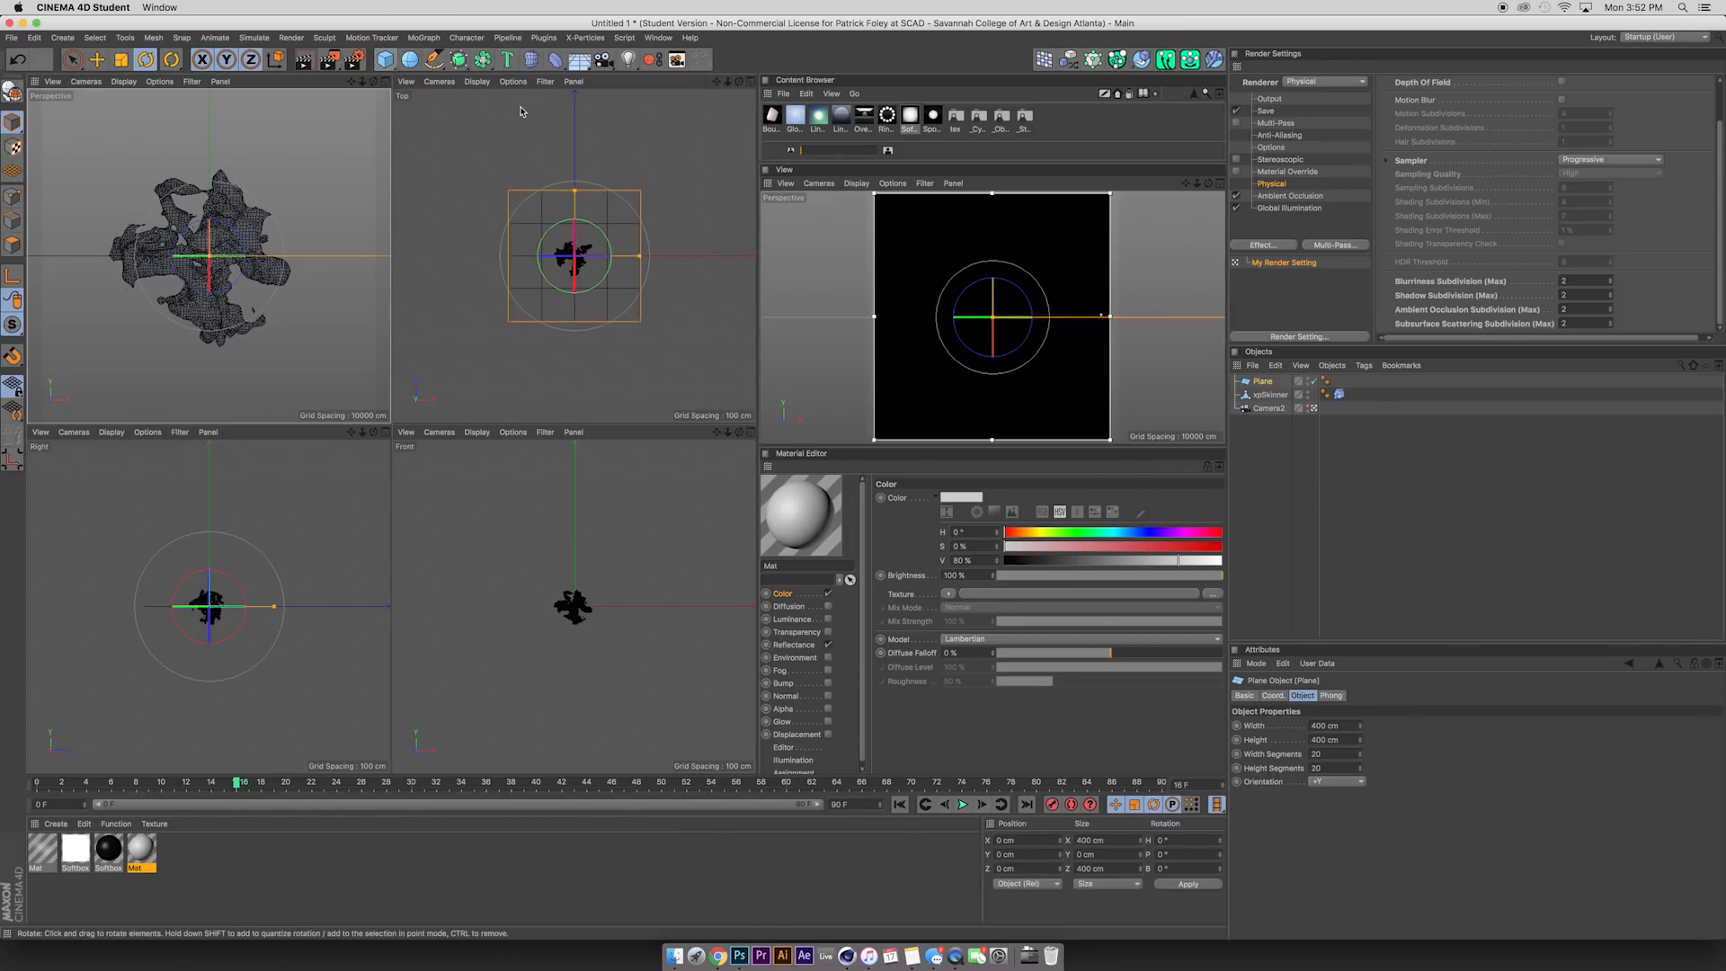
# Tilt the plane to a bank of -70°, place it beside and slightly above the mesh, and narrow it to about 105 cm.
pyautogui.keyDown('shift'); pyautogui.moveTo(606, 586); pyautogui.dragTo(444, 572); pyautogui.keyUp('shift')
pyautogui.press('e')
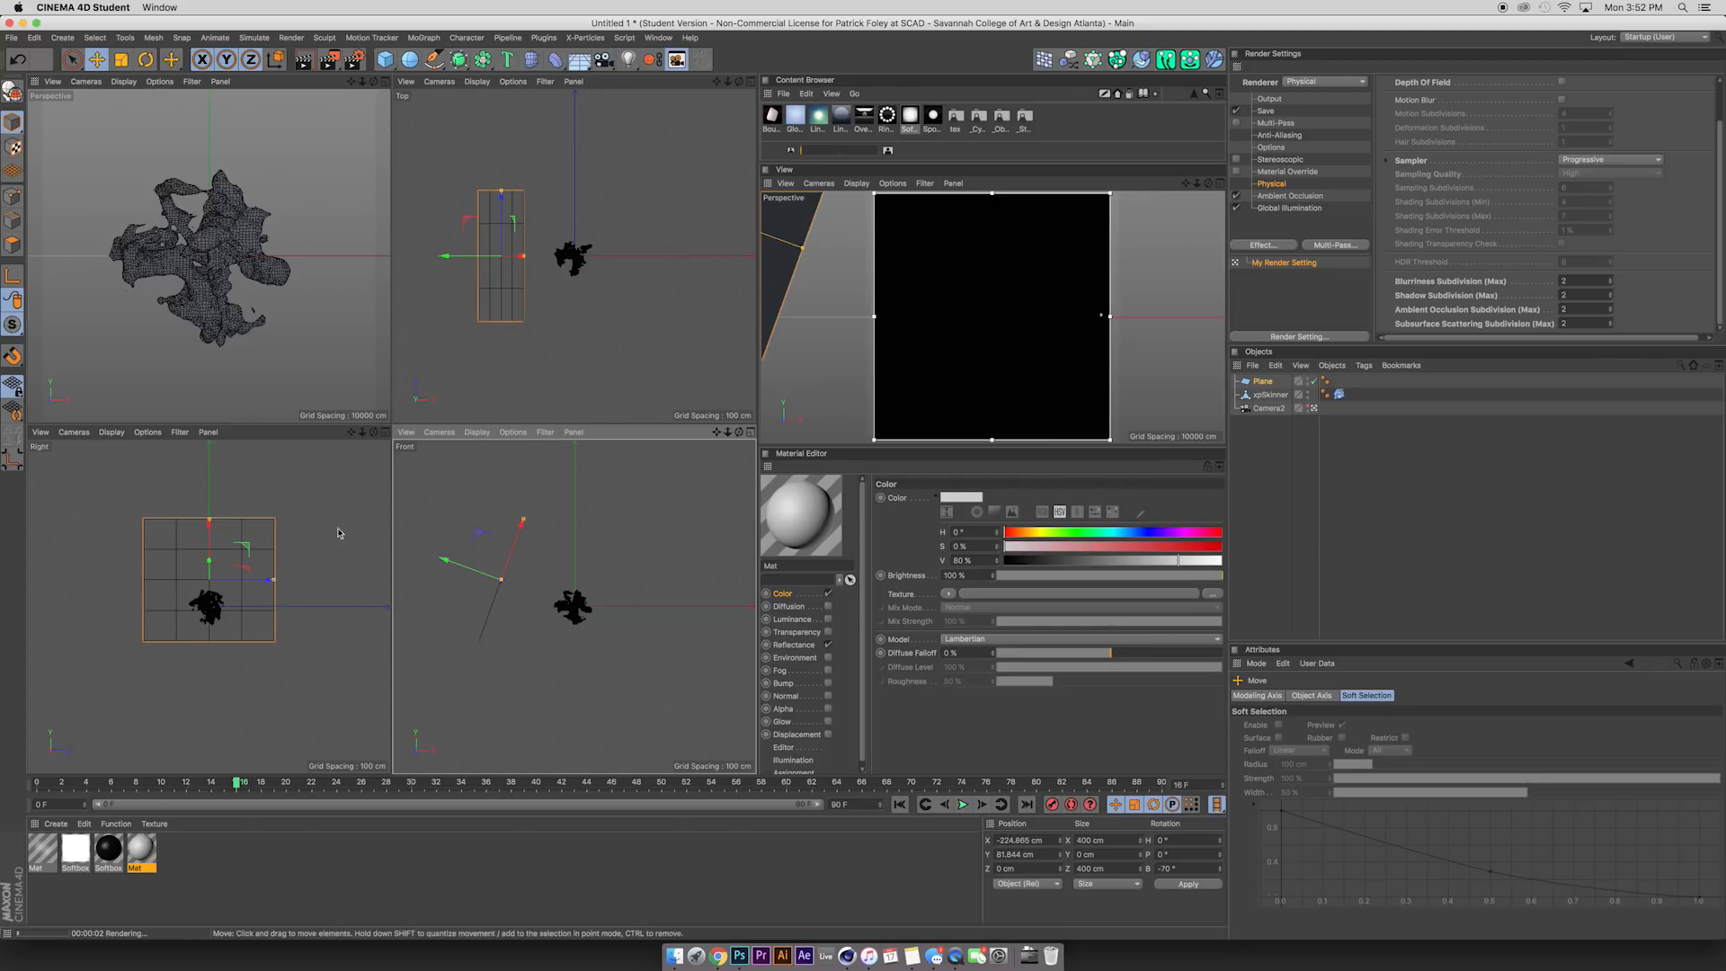
pyautogui.click(504, 193)
pyautogui.moveTo(504, 193); pyautogui.dragTo(499, 241)
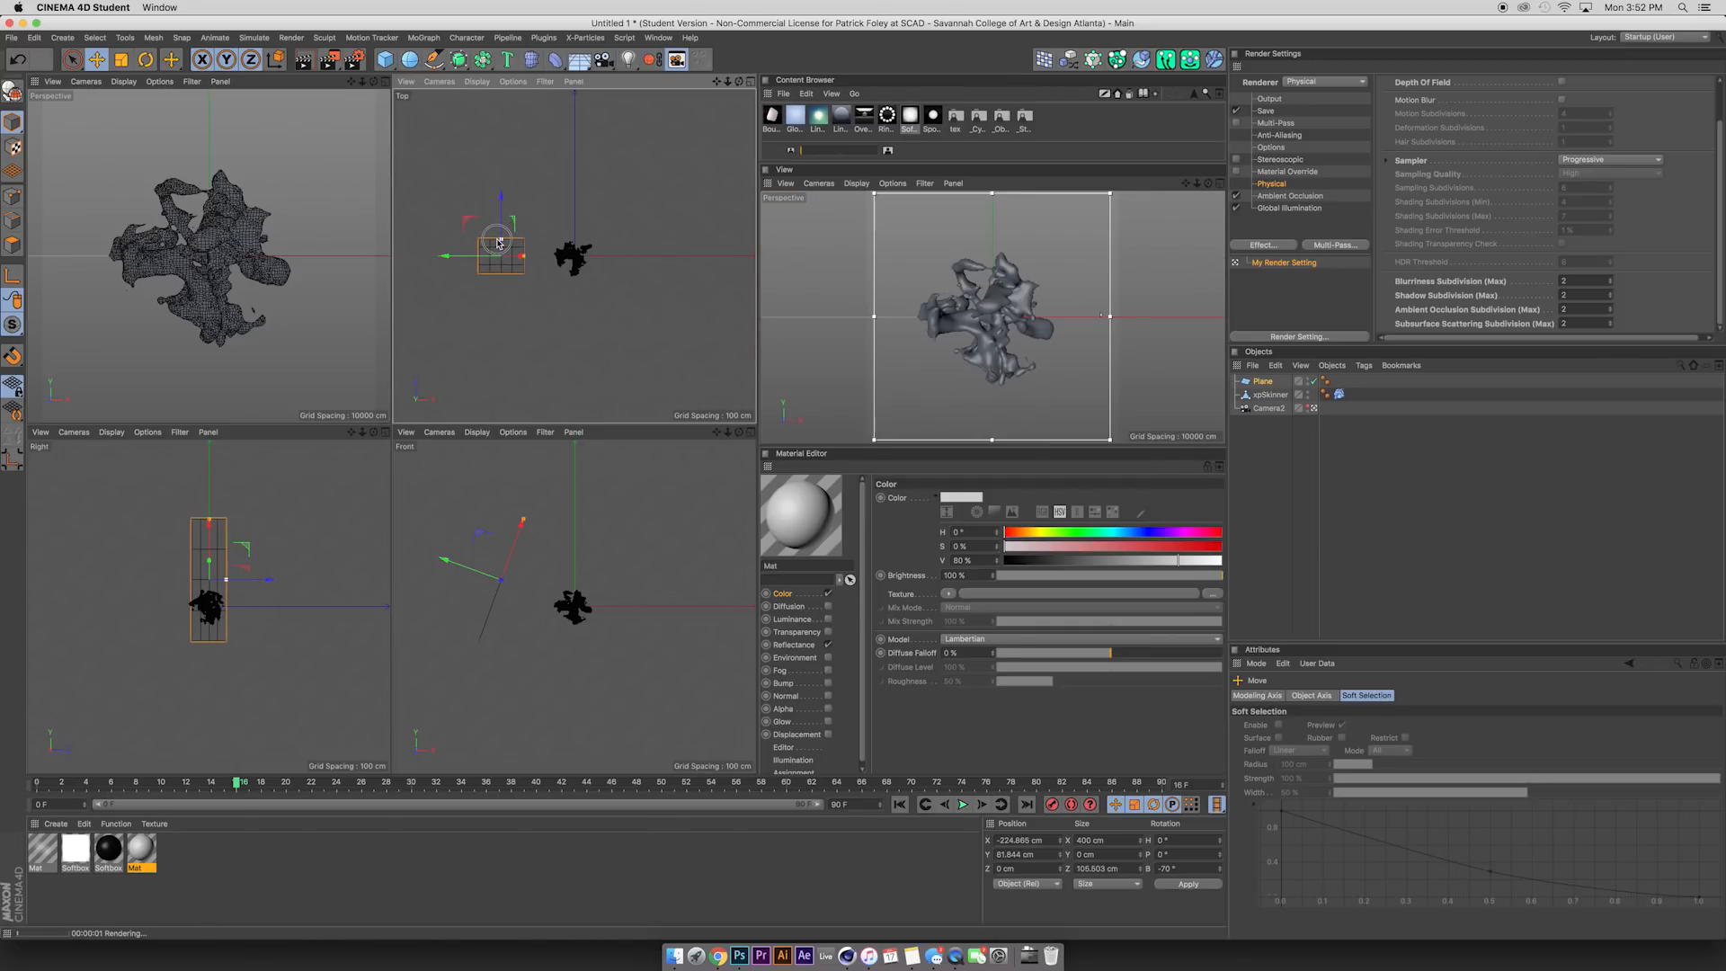
# Maximize the large perspective view and make it the render view.
pyautogui.middleClick(315, 310)
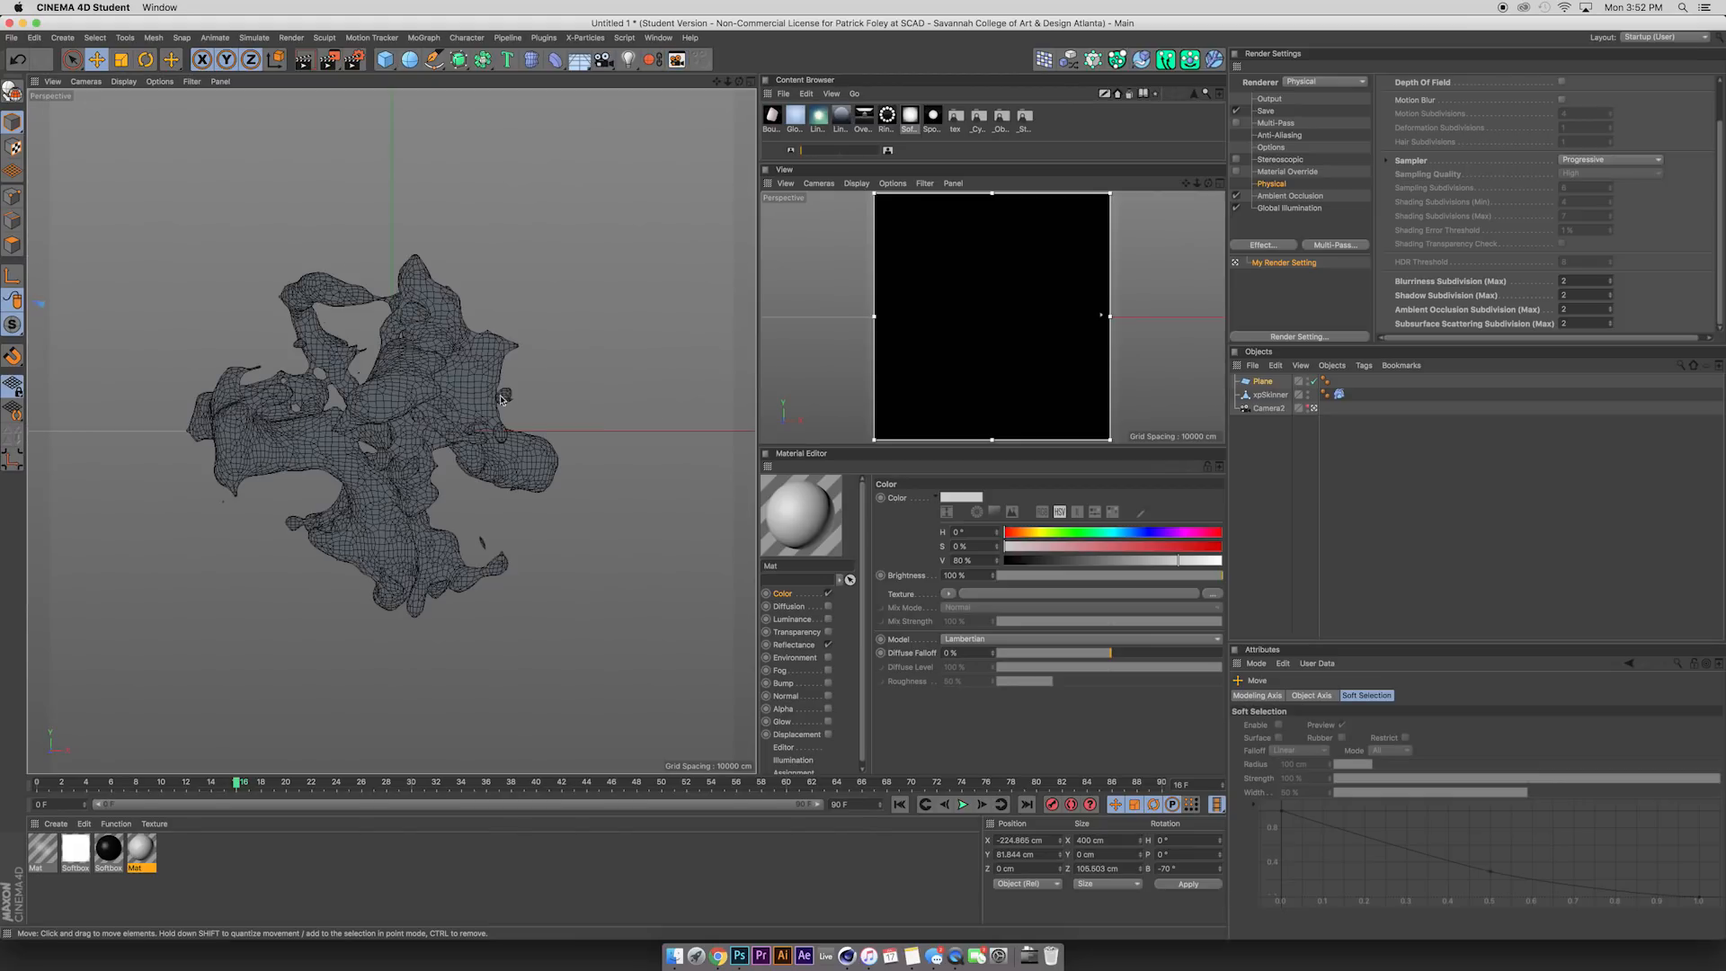
pyautogui.click(1313, 408)
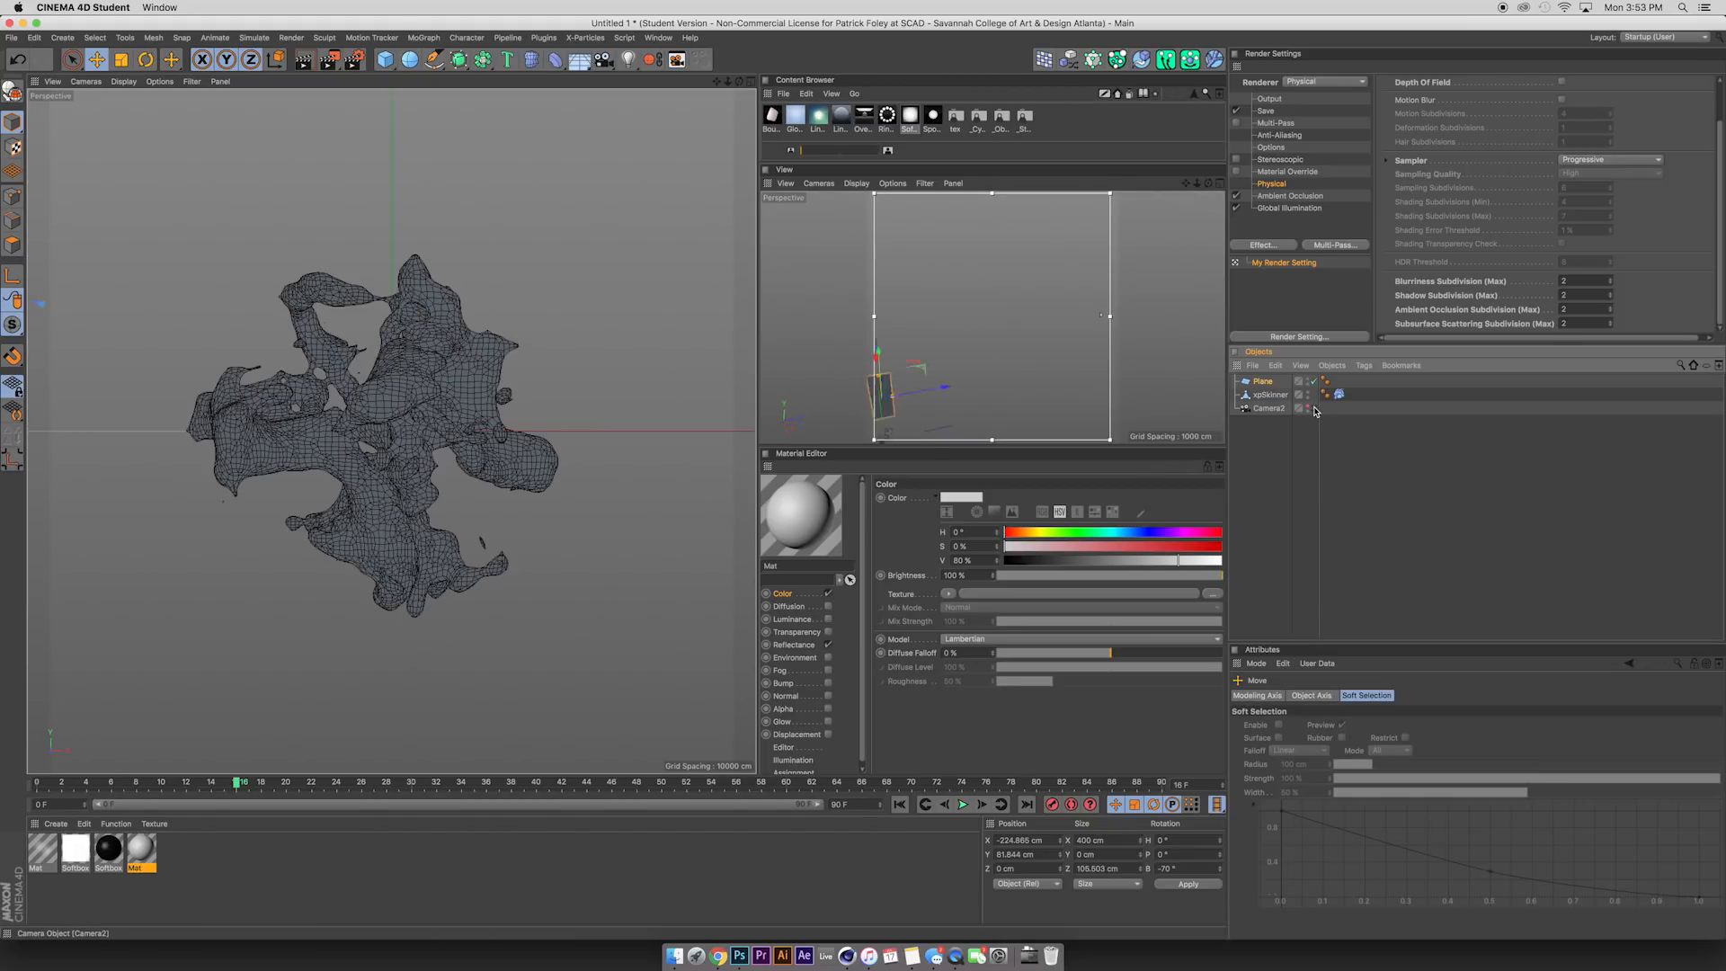
pyautogui.click(53, 81)
pyautogui.click(61, 101)
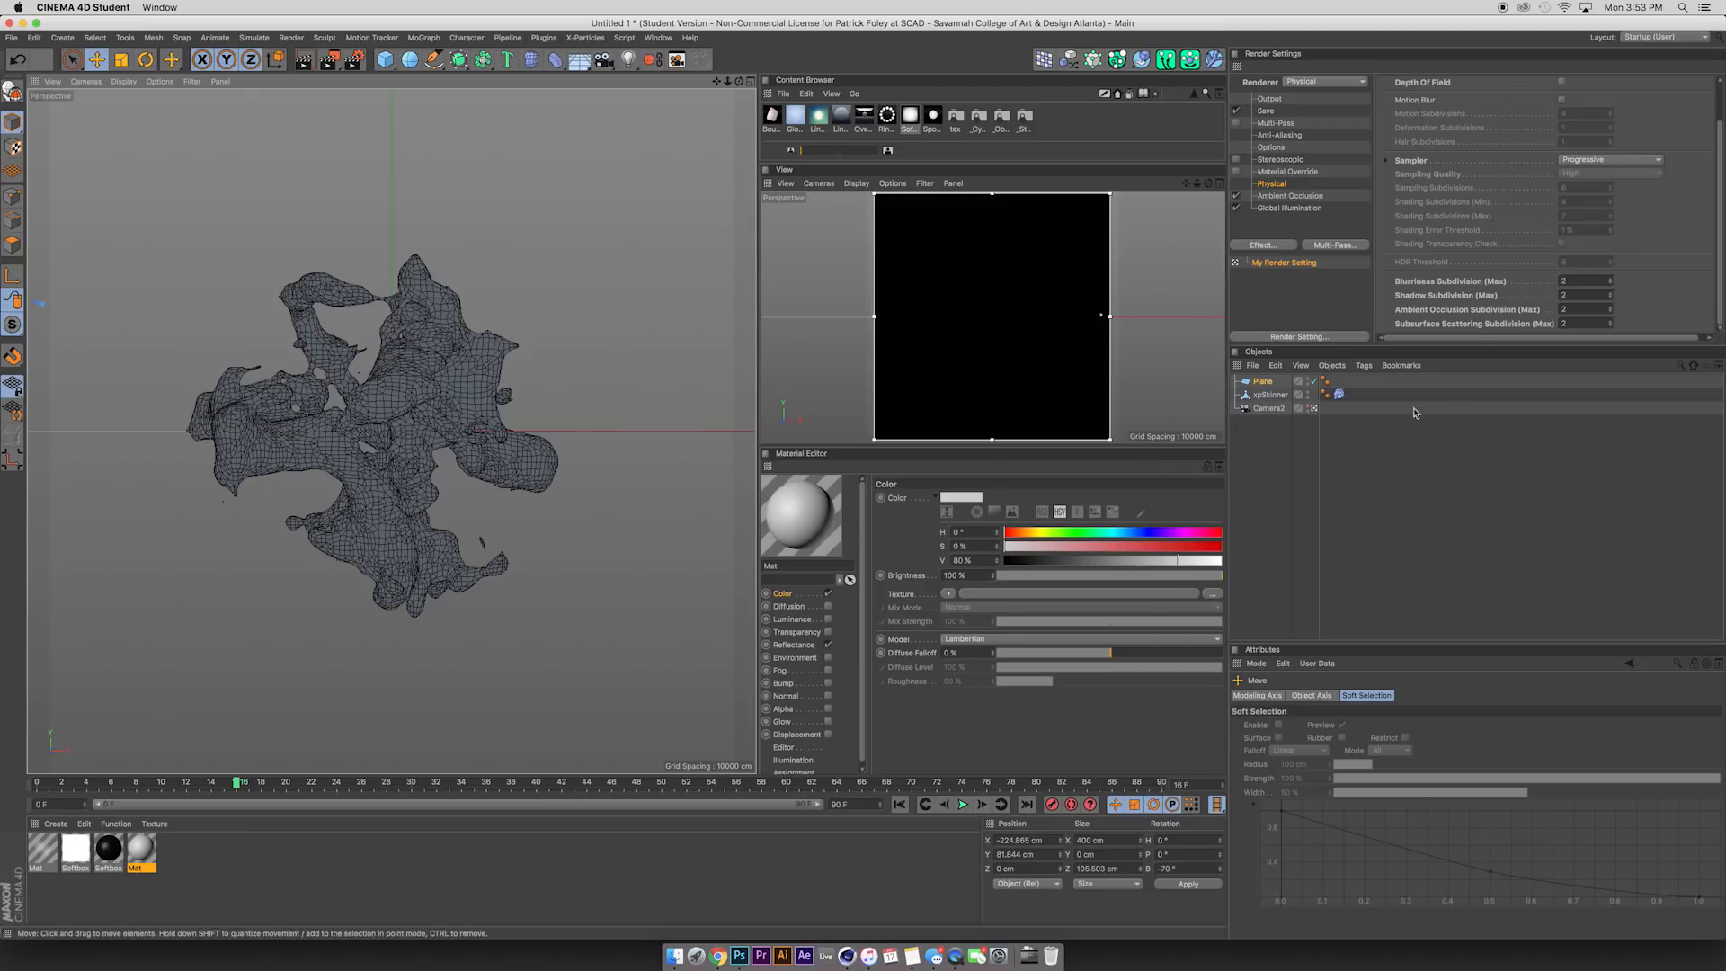
# Leave the scene camera's view, resize the plane to about 147 by 143 cm, and set its width and height segments to 1.
pyautogui.click(1314, 408)
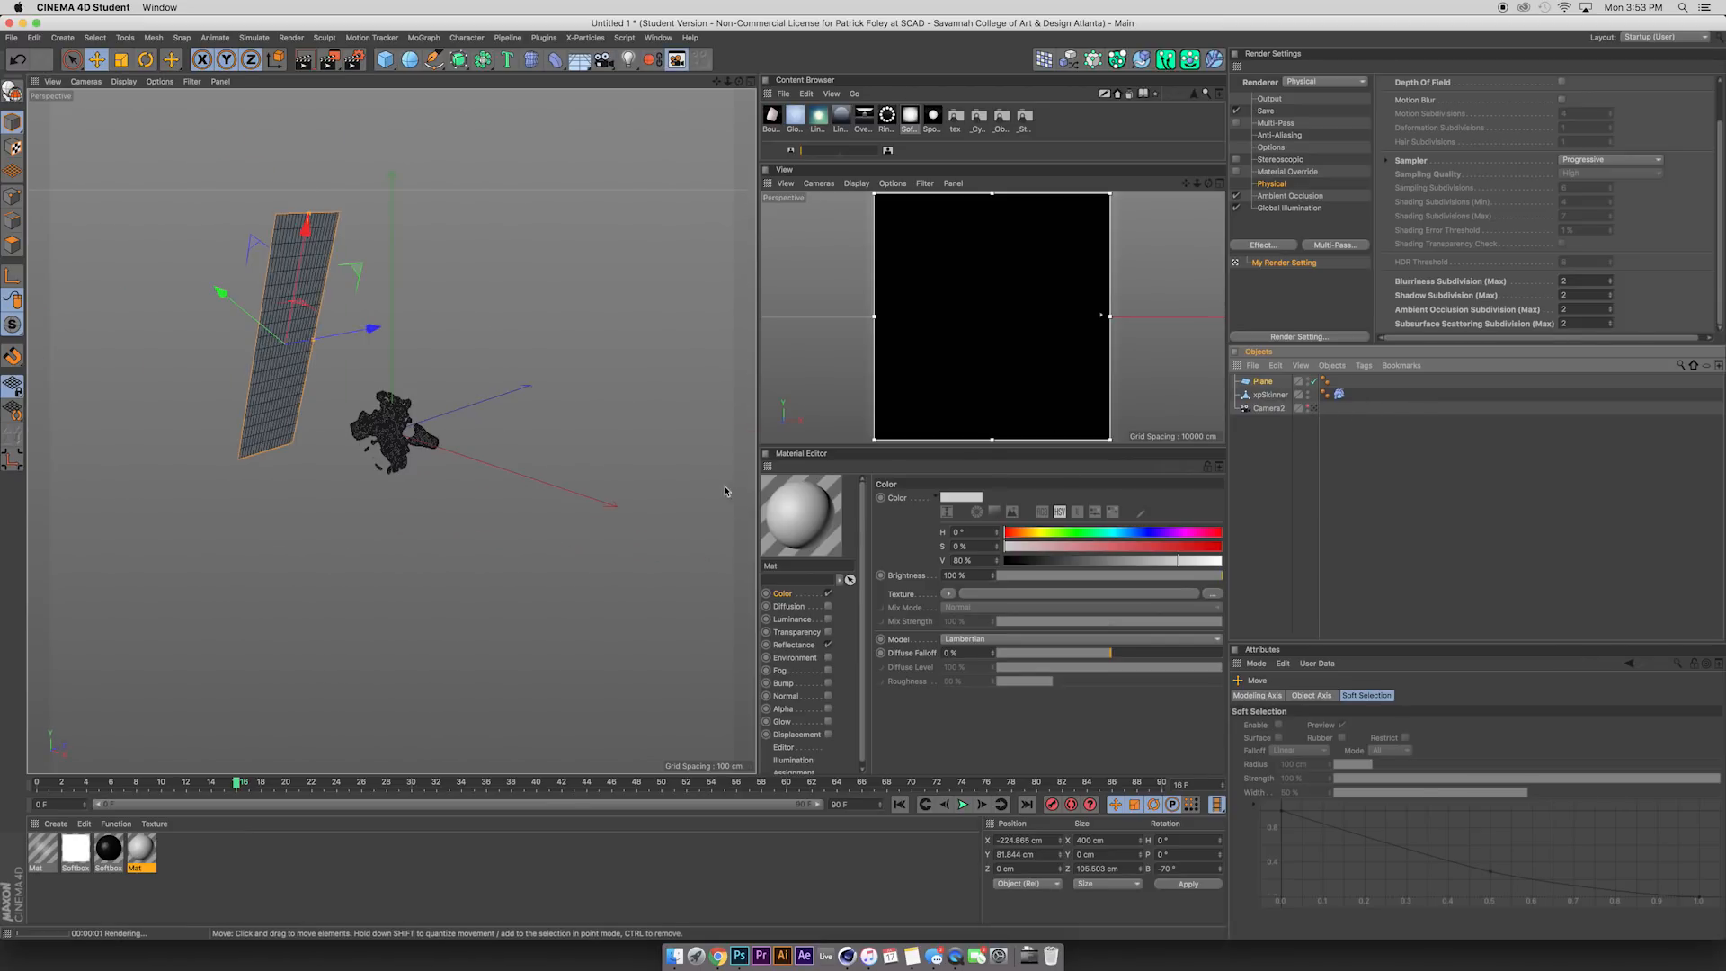
pyautogui.click(1308, 406)
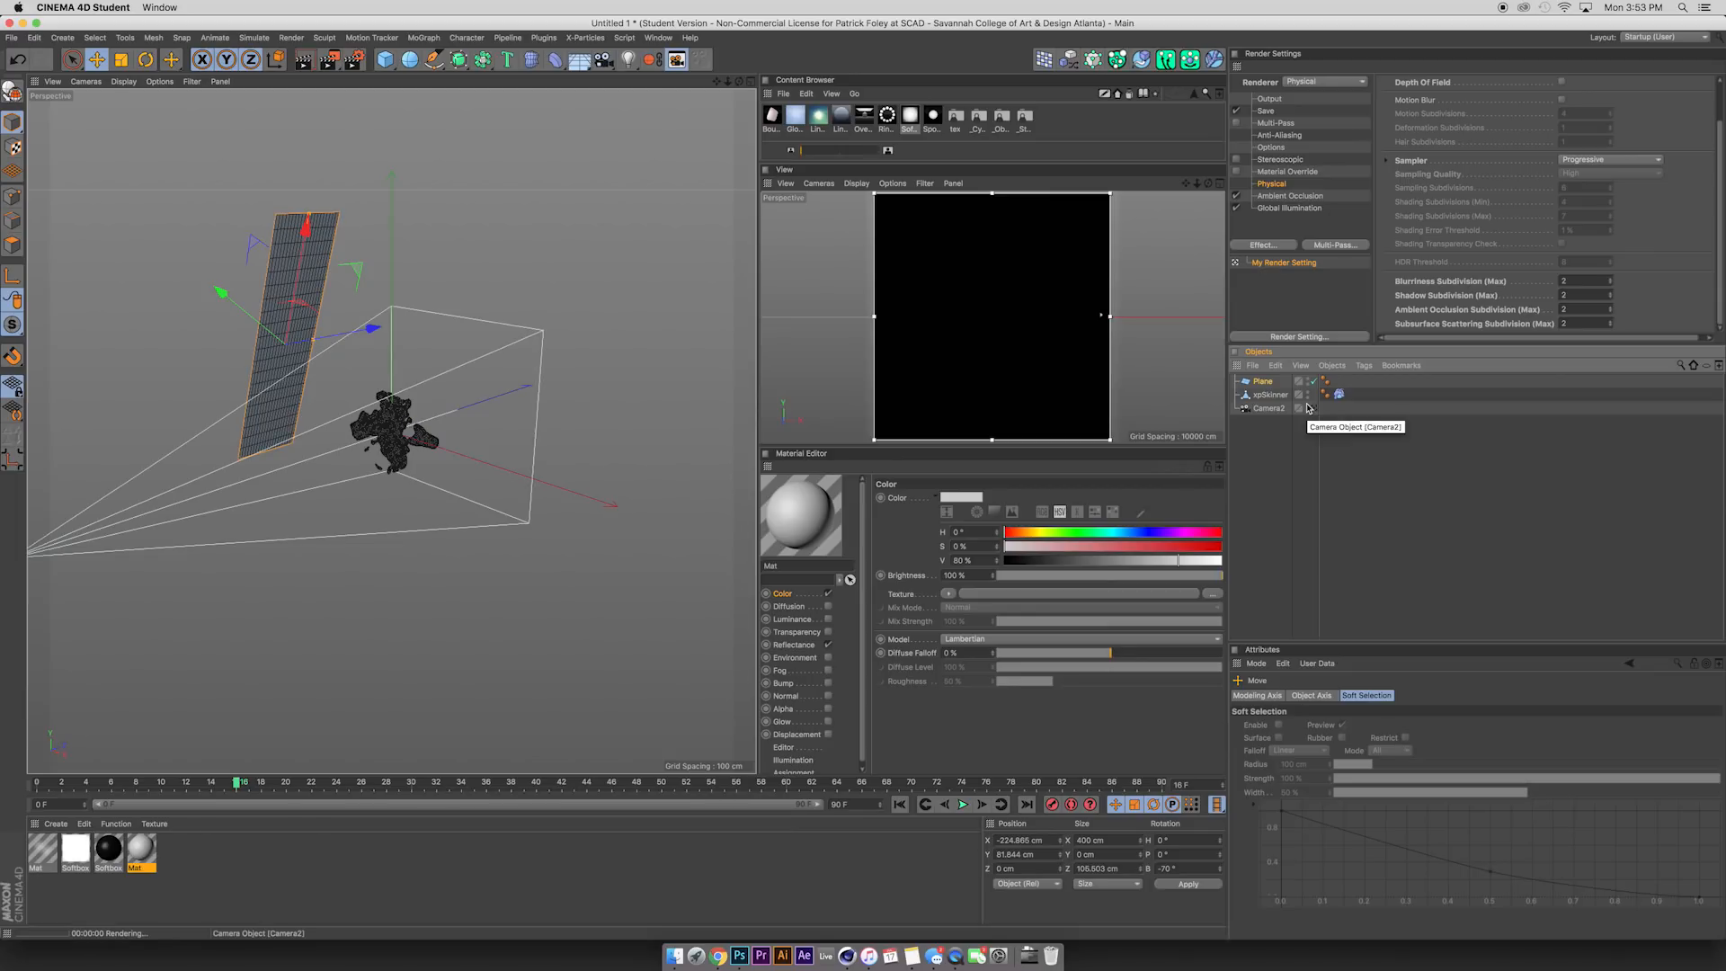
pyautogui.click(1308, 407)
pyautogui.keyDown('alt'); pyautogui.moveTo(396, 428); pyautogui.dragTo(357, 451); pyautogui.keyUp('alt')
pyautogui.moveTo(332, 346); pyautogui.dragTo(351, 346)
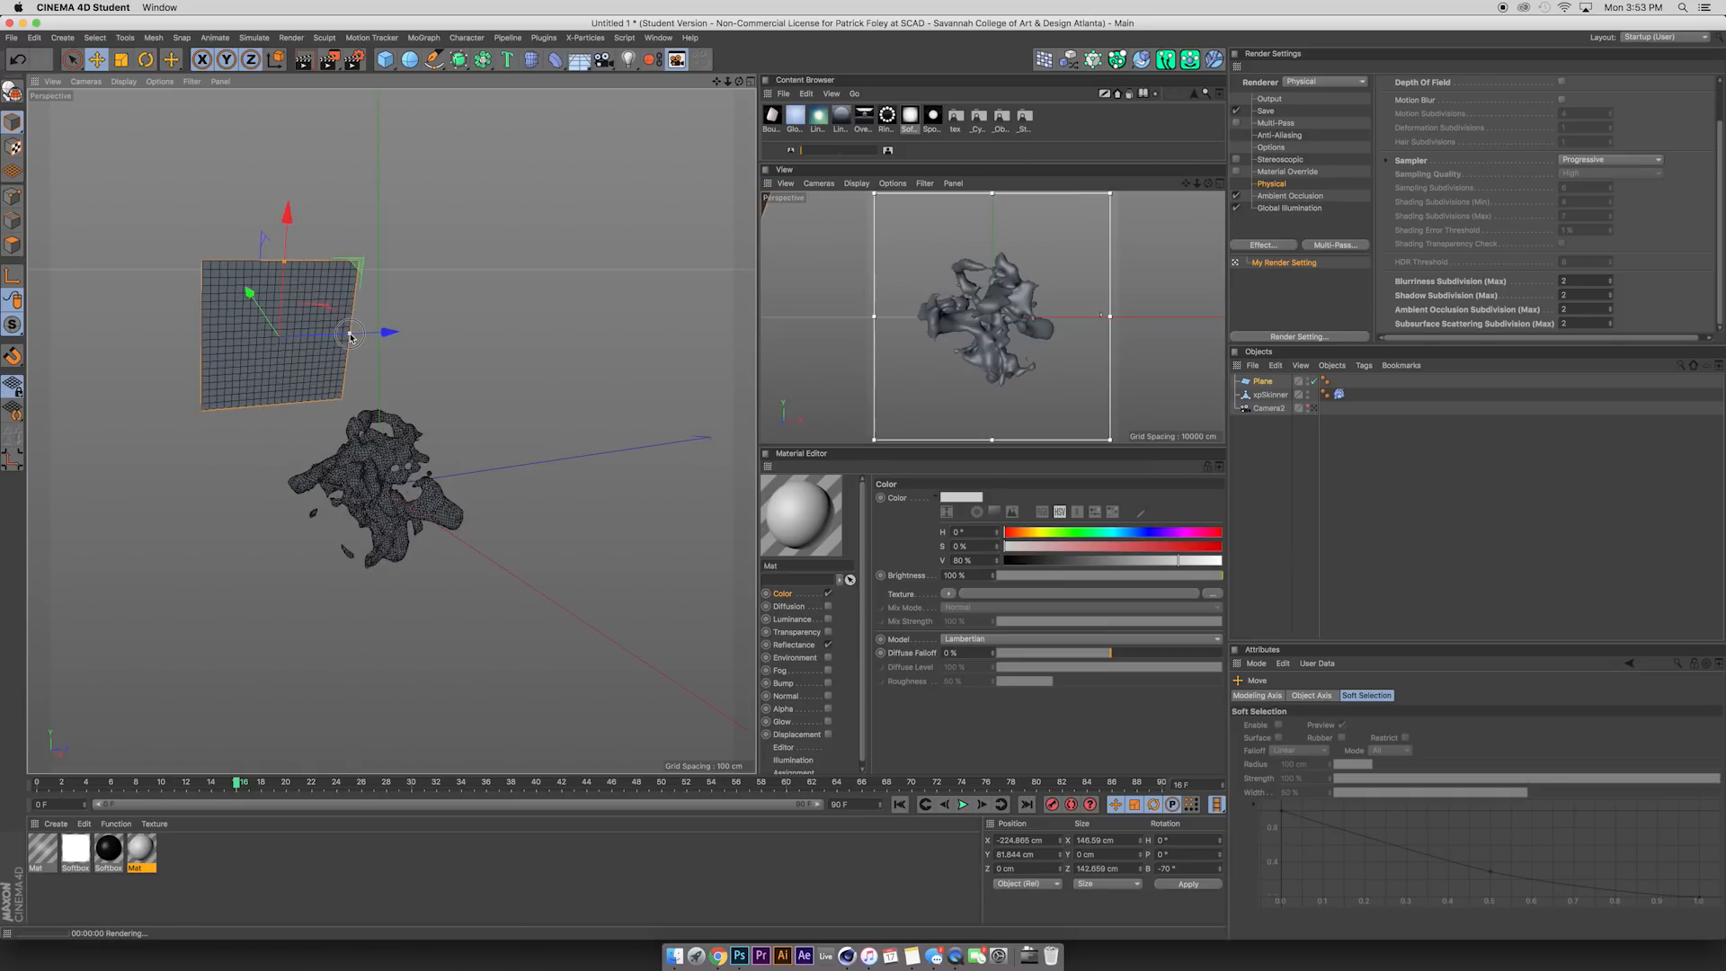
pyautogui.click(1266, 383)
pyautogui.moveTo(1360, 755); pyautogui.dragTo(1360, 784)
# Move the plane to about 85 cm in Z and angle it toward the mesh at about -20° heading, -7° pitch and -71° bank.
pyautogui.keyDown('alt'); pyautogui.moveTo(298, 488); pyautogui.dragTo(503, 461); pyautogui.keyUp('alt')
pyautogui.moveTo(225, 422); pyautogui.dragTo(493, 443)
pyautogui.press('r')
pyautogui.keyDown('alt'); pyautogui.moveTo(492, 442); pyautogui.dragTo(335, 462); pyautogui.keyUp('alt')
pyautogui.click(349, 537)
pyautogui.moveTo(349, 536)
pyautogui.keyDown('alt'); pyautogui.mouseDown()
pyautogui.moveTo(441, 524)
pyautogui.moveTo(341, 525)
pyautogui.mouseUp(); pyautogui.keyUp('alt')
pyautogui.click(269, 292)
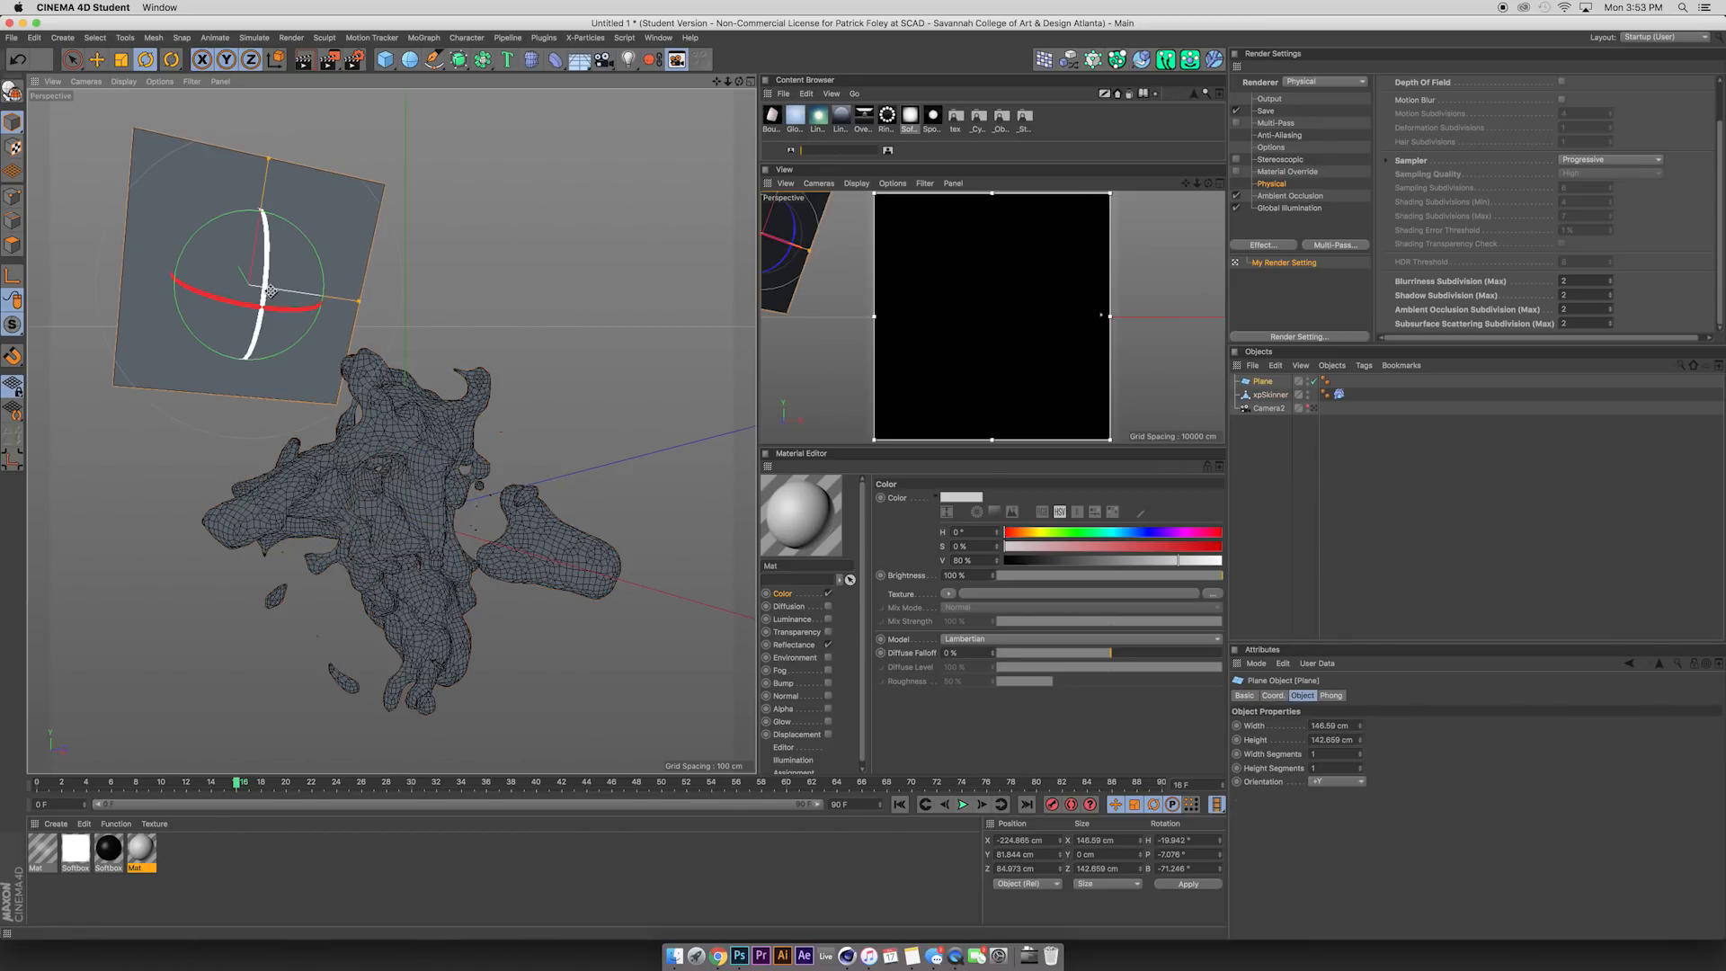
# Scale the plane up to about 188 by 183 cm and look through the scene camera.
pyautogui.press('t')
pyautogui.moveTo(441, 314); pyautogui.dragTo(714, 321)
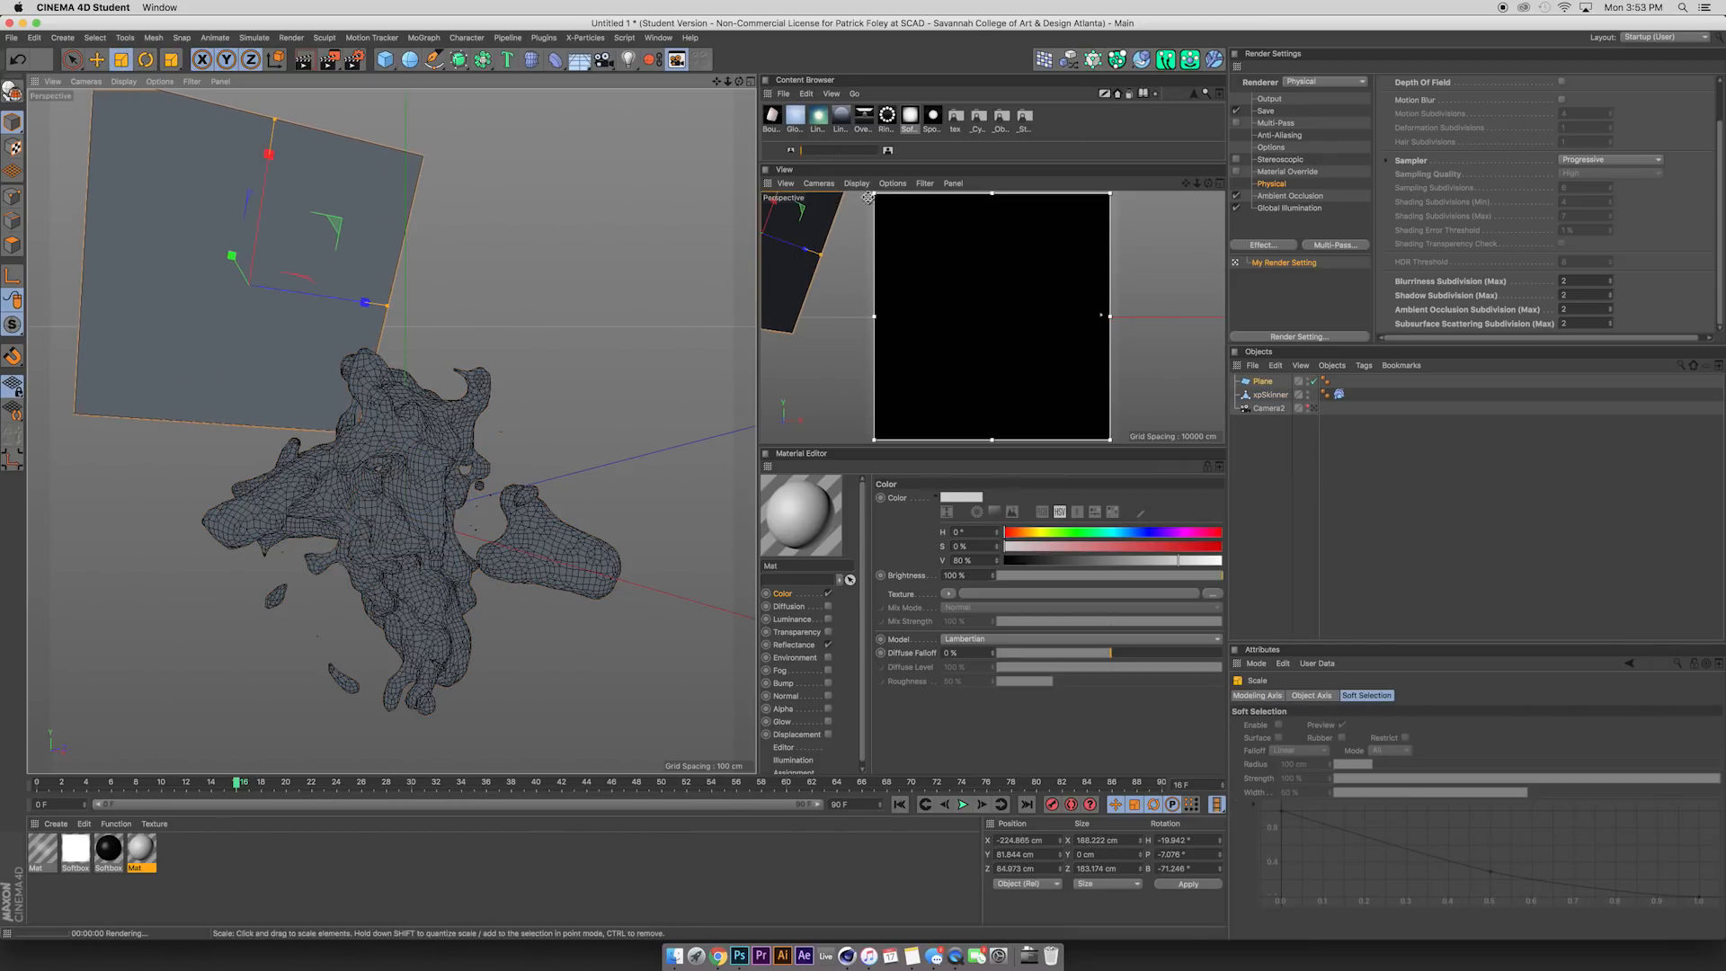
pyautogui.click(1313, 408)
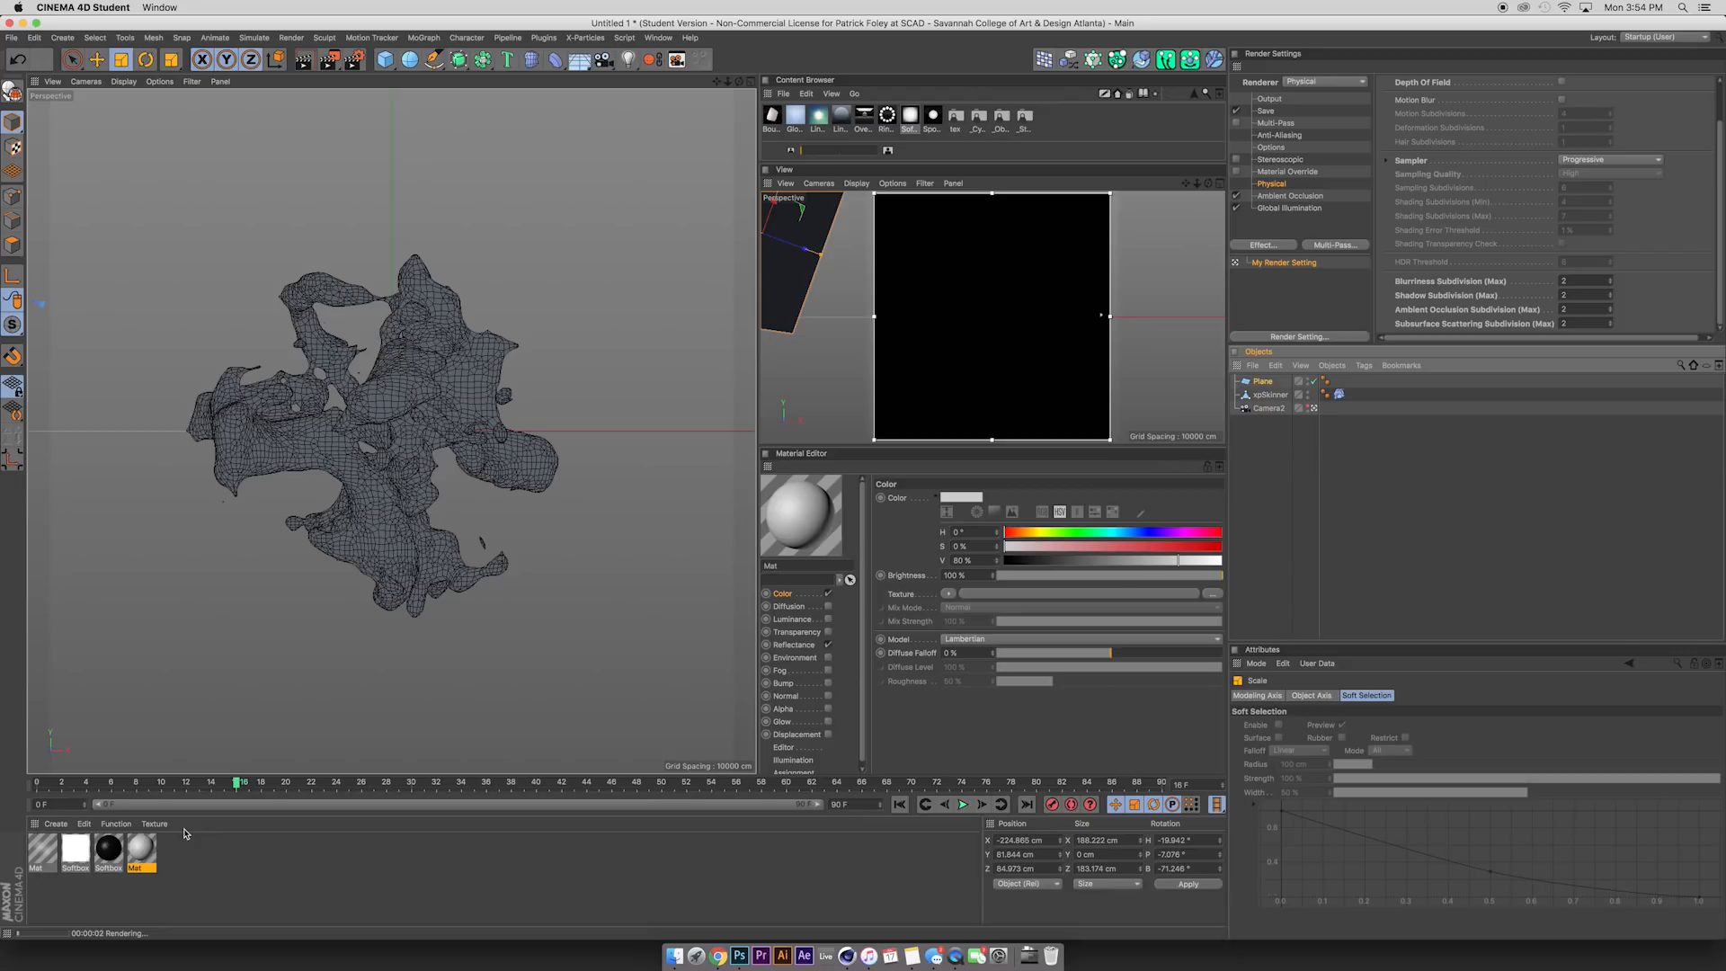
# Delete the leftover materials, including the Softbox ones, and apply the remaining plain material Mat to the plane.
pyautogui.moveTo(115, 879); pyautogui.dragTo(38, 852)
pyautogui.press('Delete')
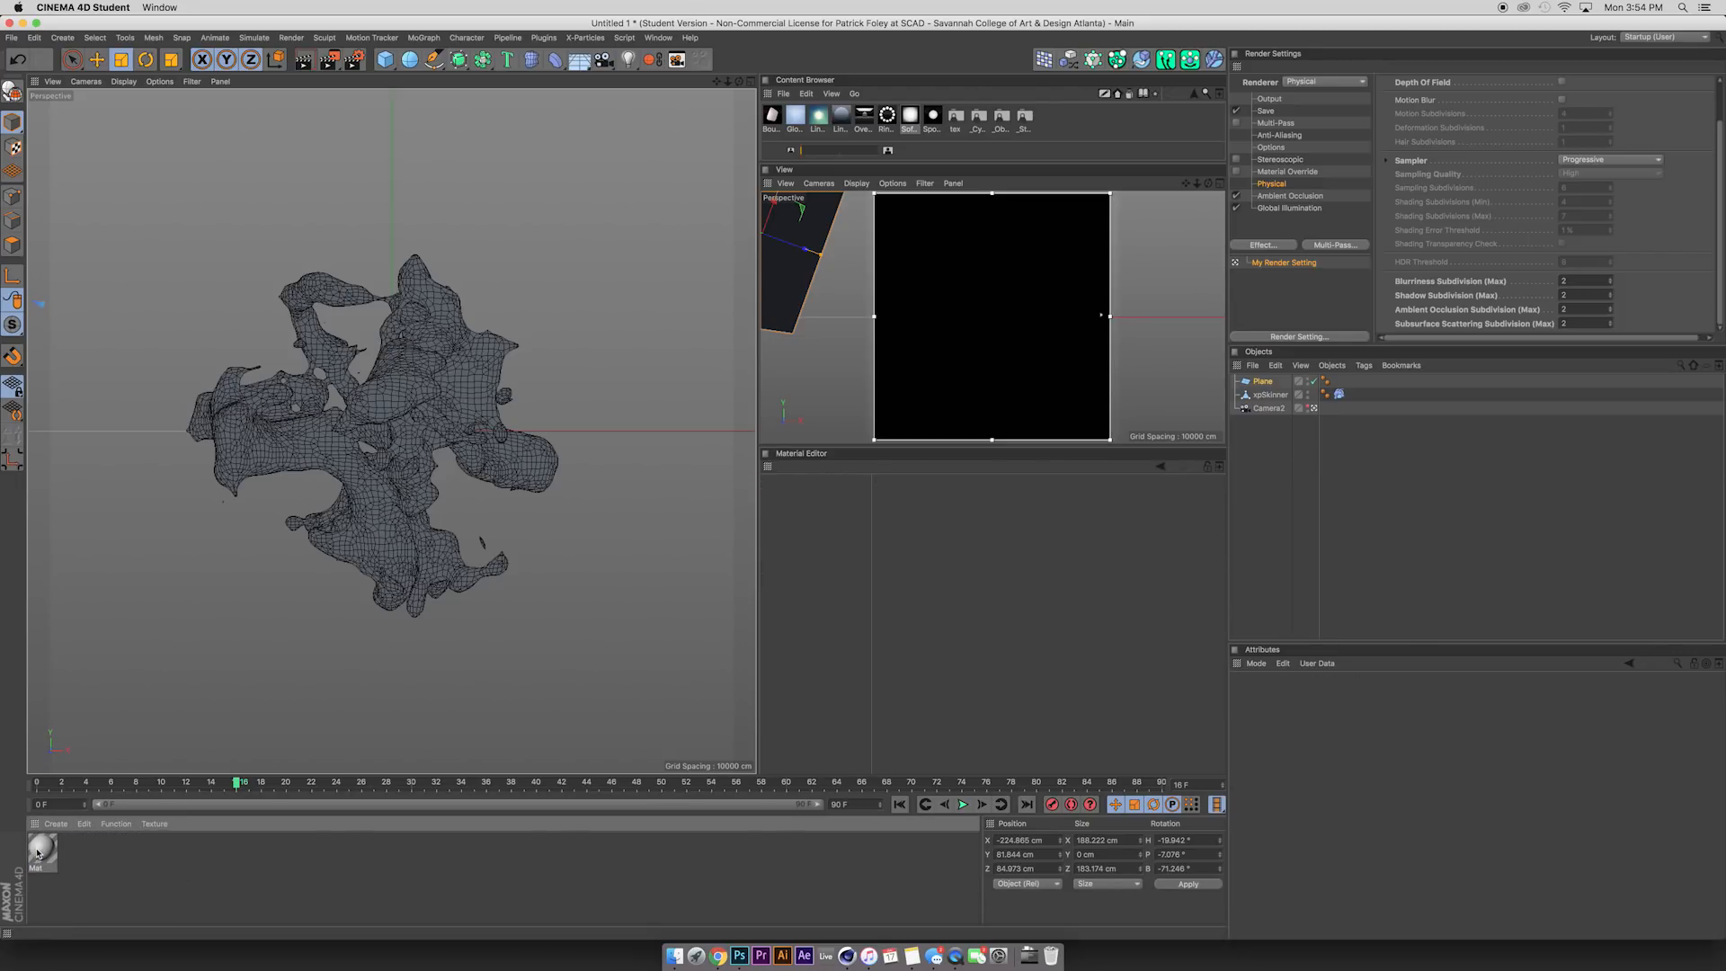
pyautogui.moveTo(38, 853); pyautogui.dragTo(1263, 383)
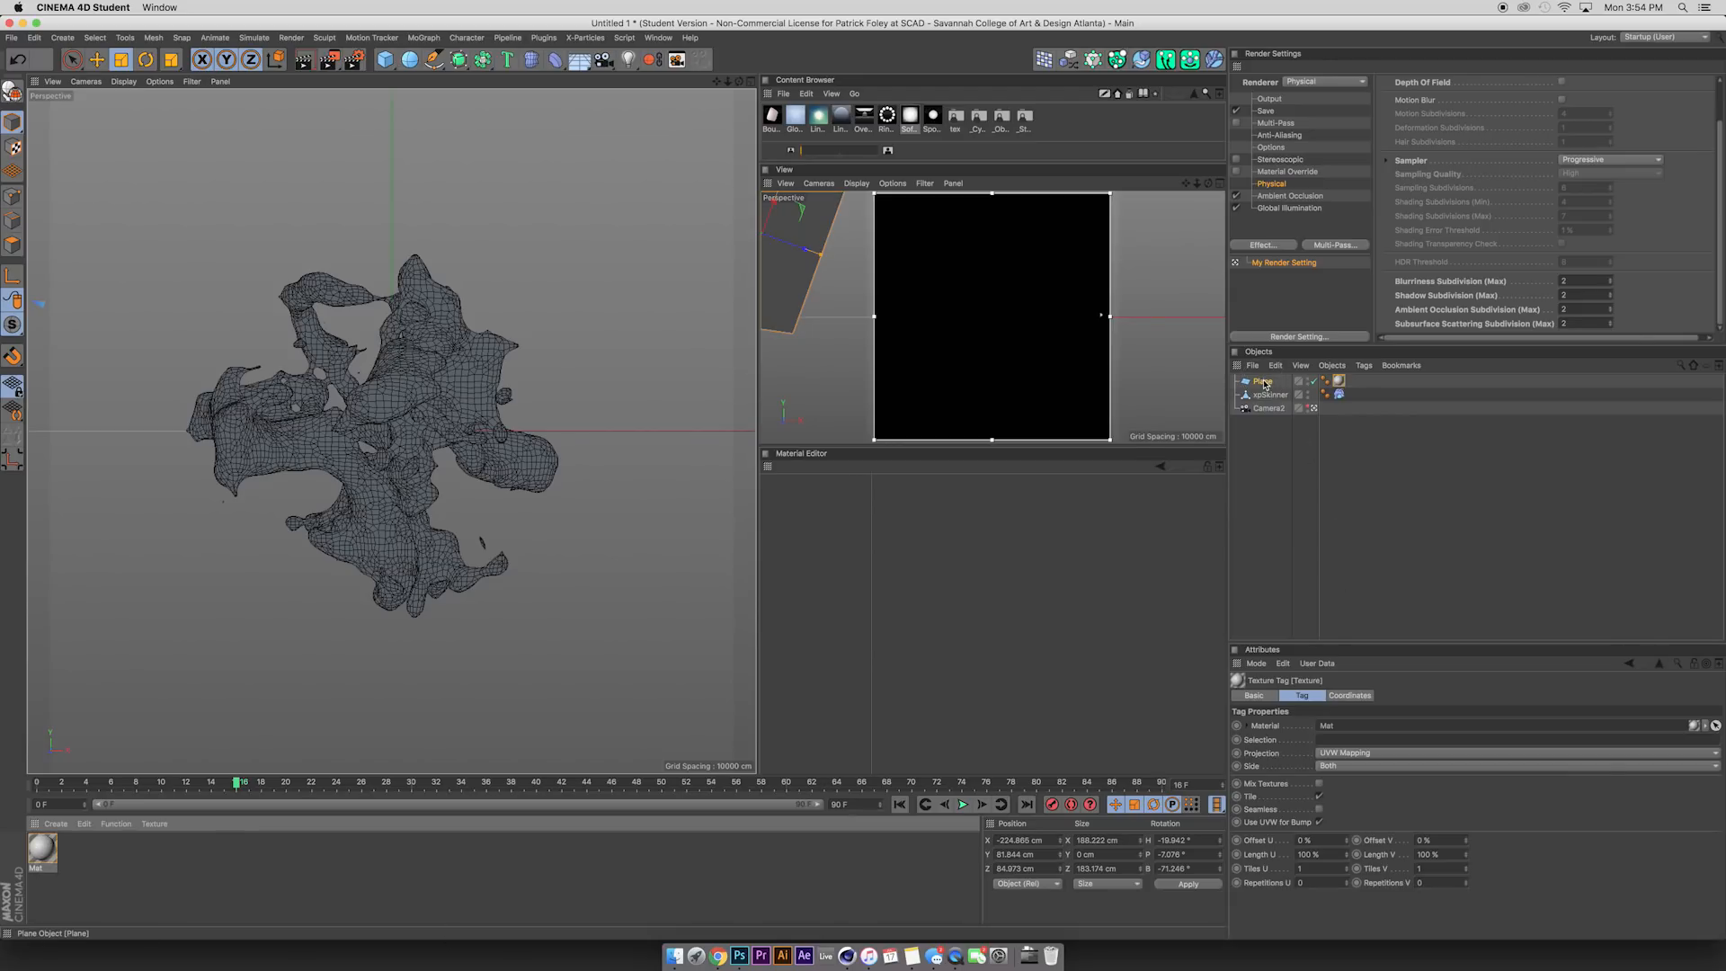
# Rename the Plane object as LIGHT.
pyautogui.doubleClick(1264, 385)
pyautogui.write('LiGHT')
pyautogui.press('Return')
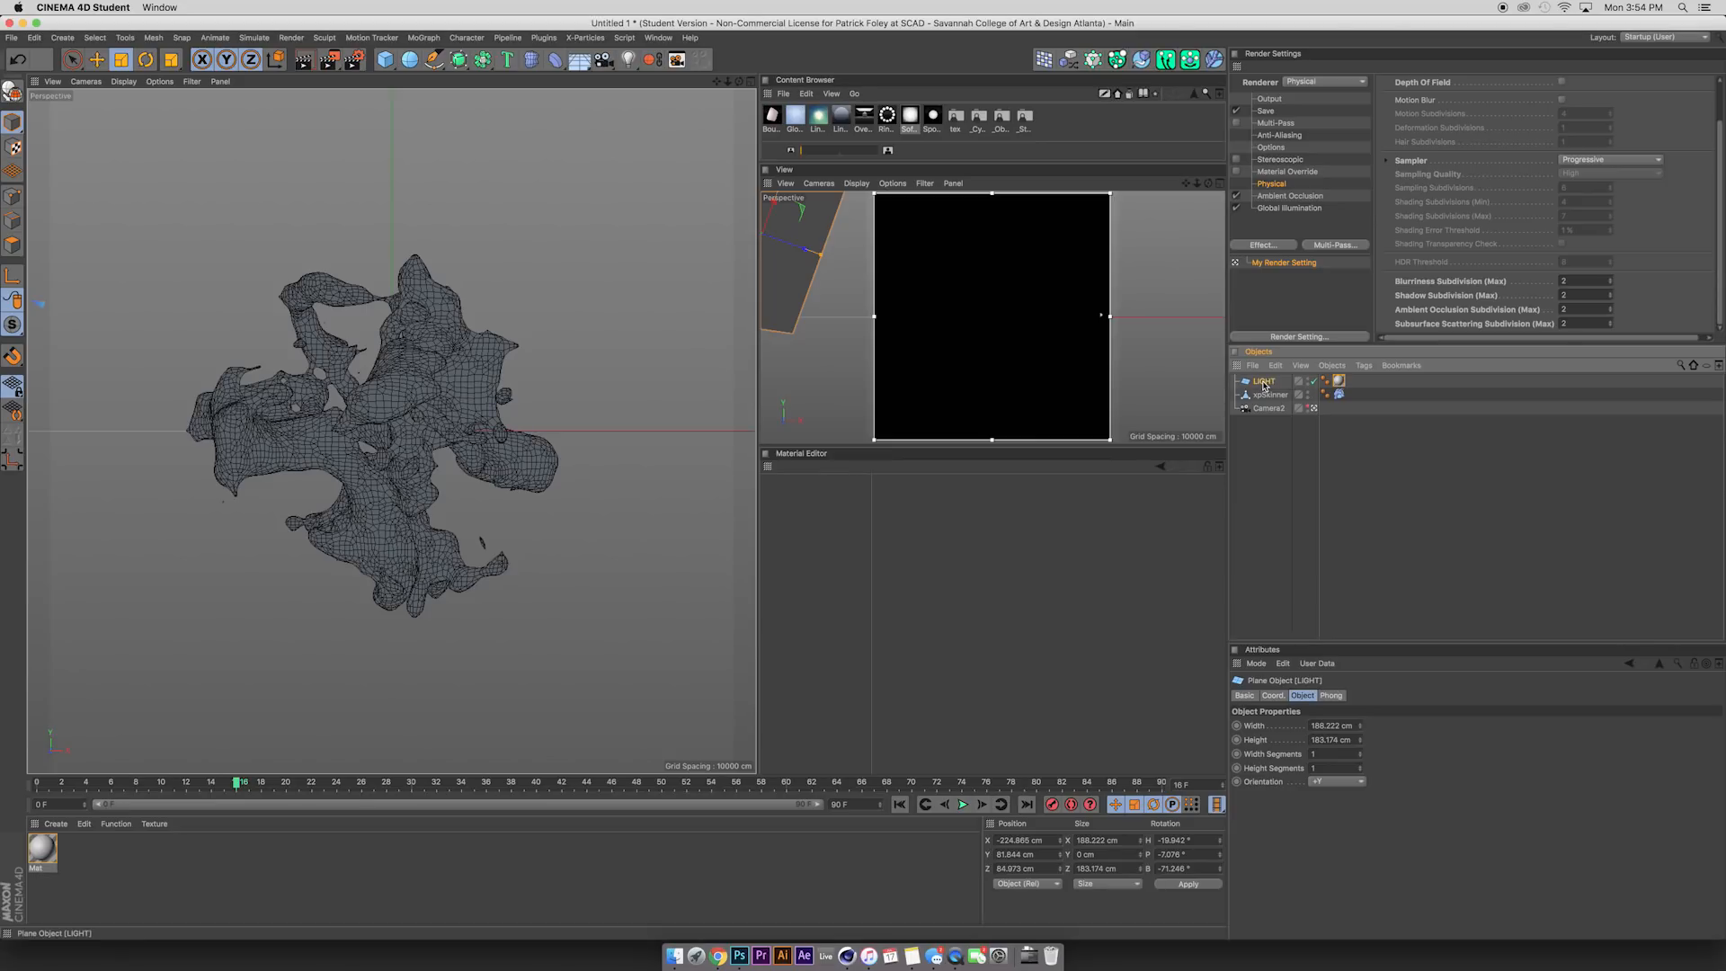
# Make the plane's material emissive by disabling Color and Reflectance and enabling Luminance at 250% brightness.
pyautogui.click(52, 847)
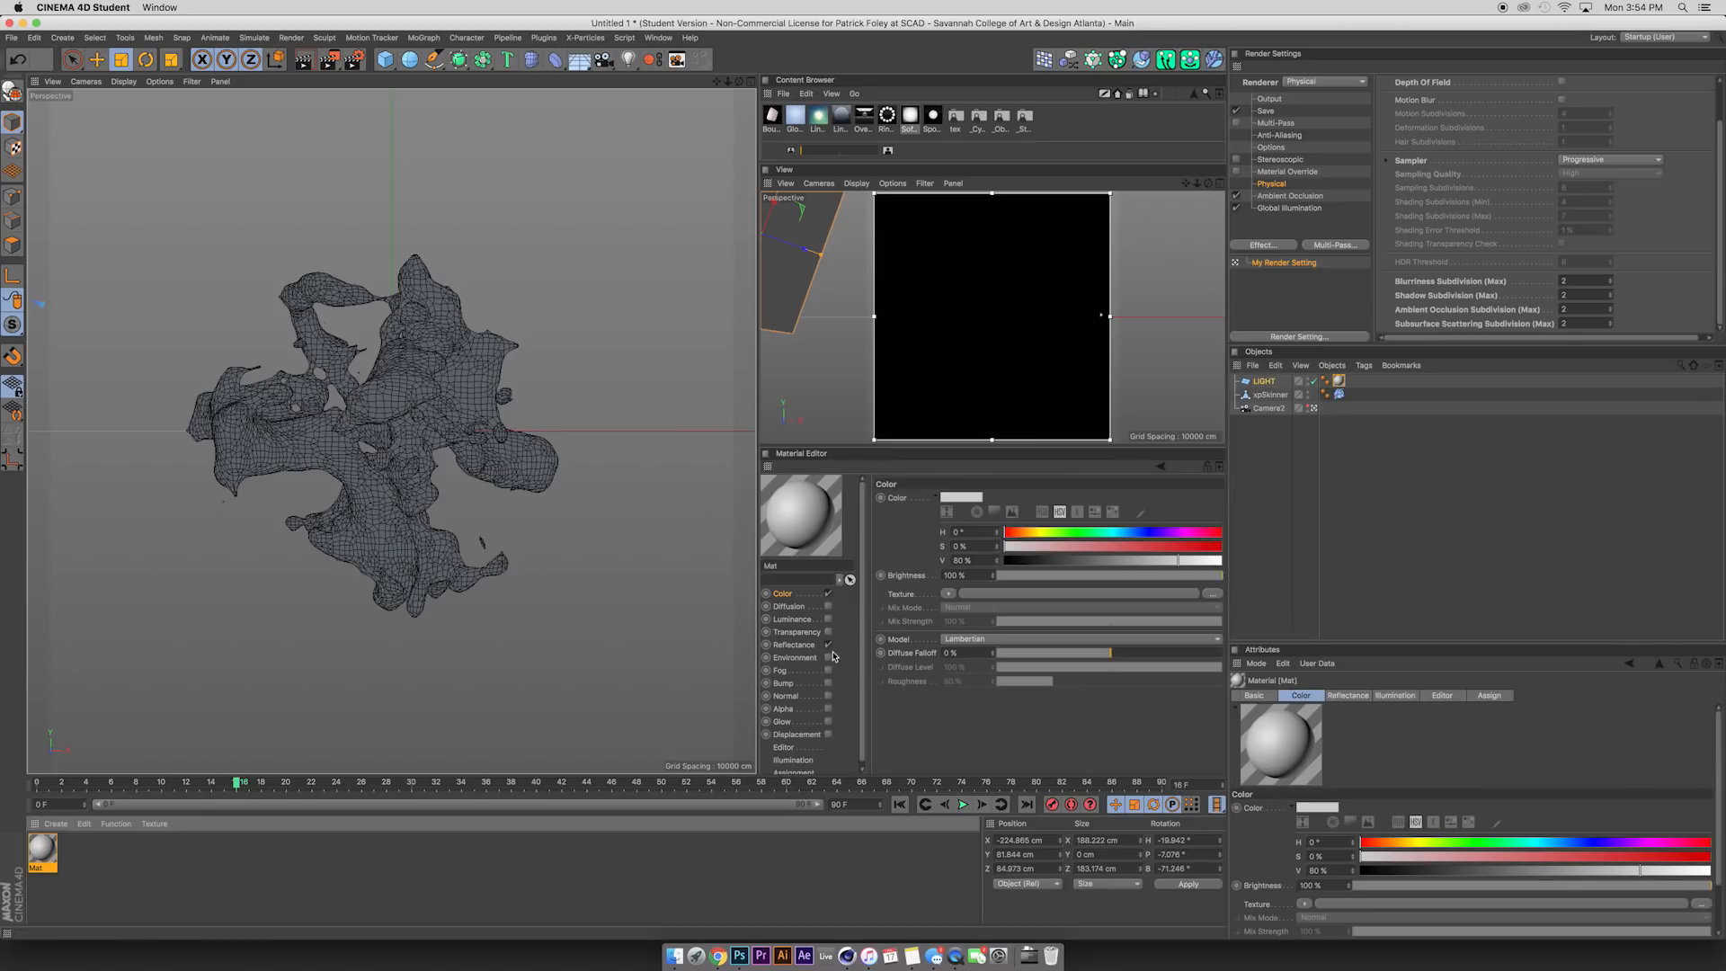
pyautogui.click(827, 593)
pyautogui.click(828, 644)
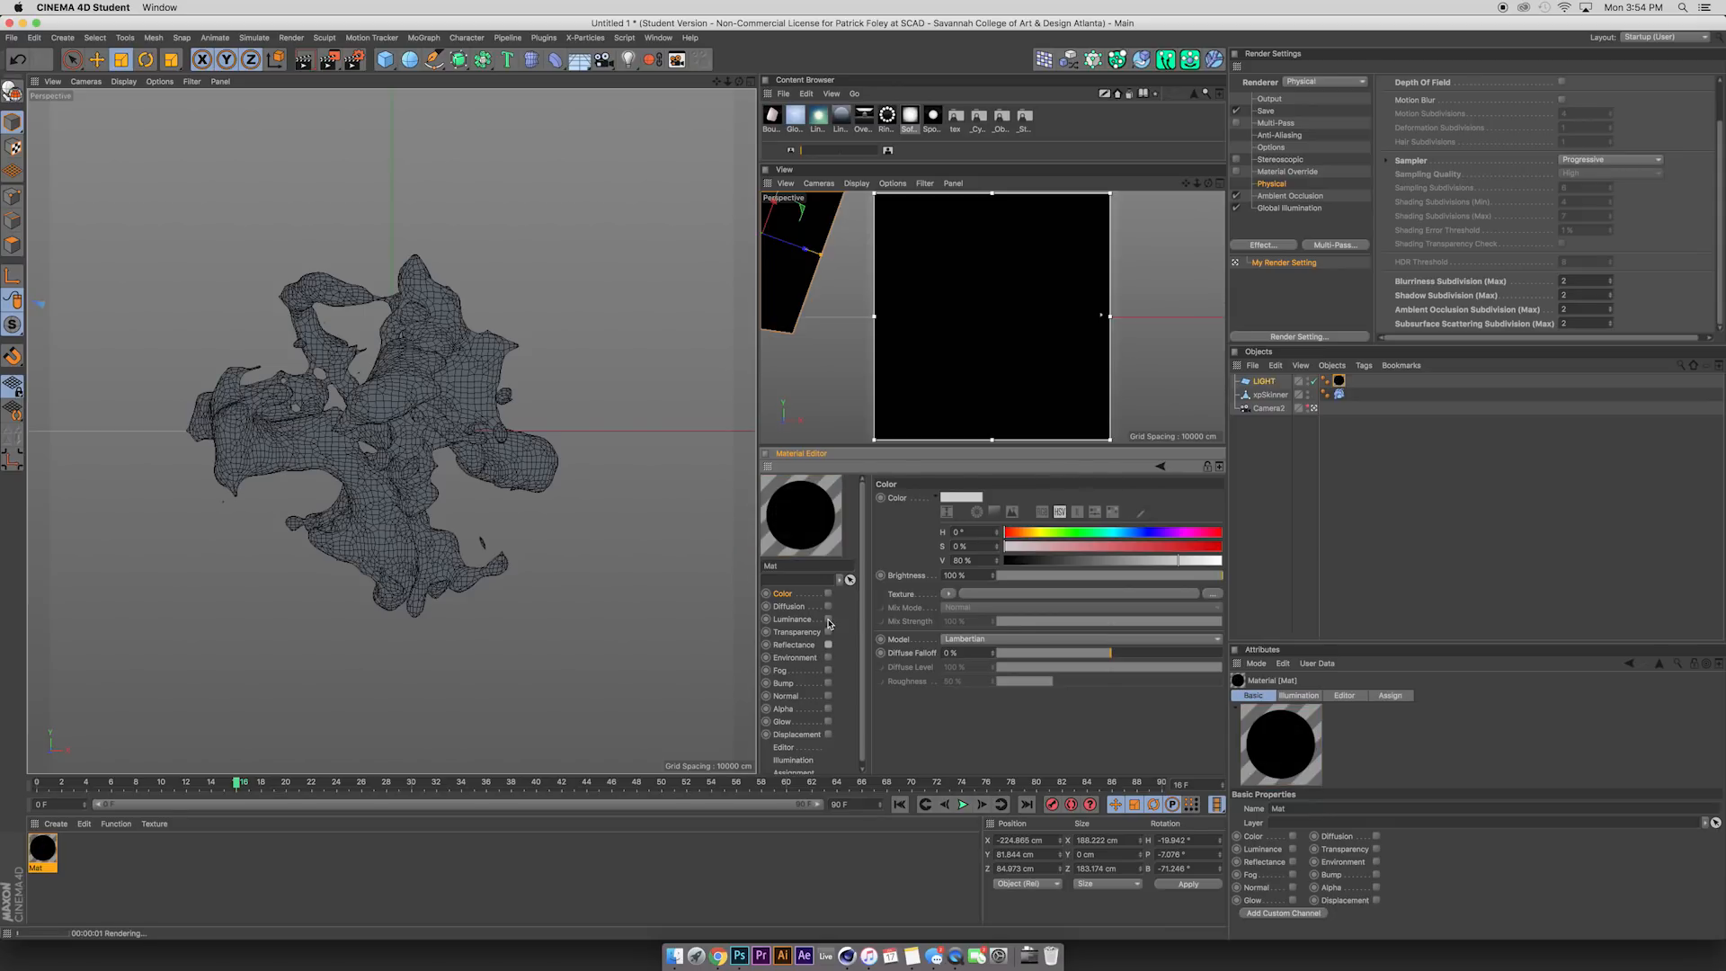
pyautogui.click(828, 620)
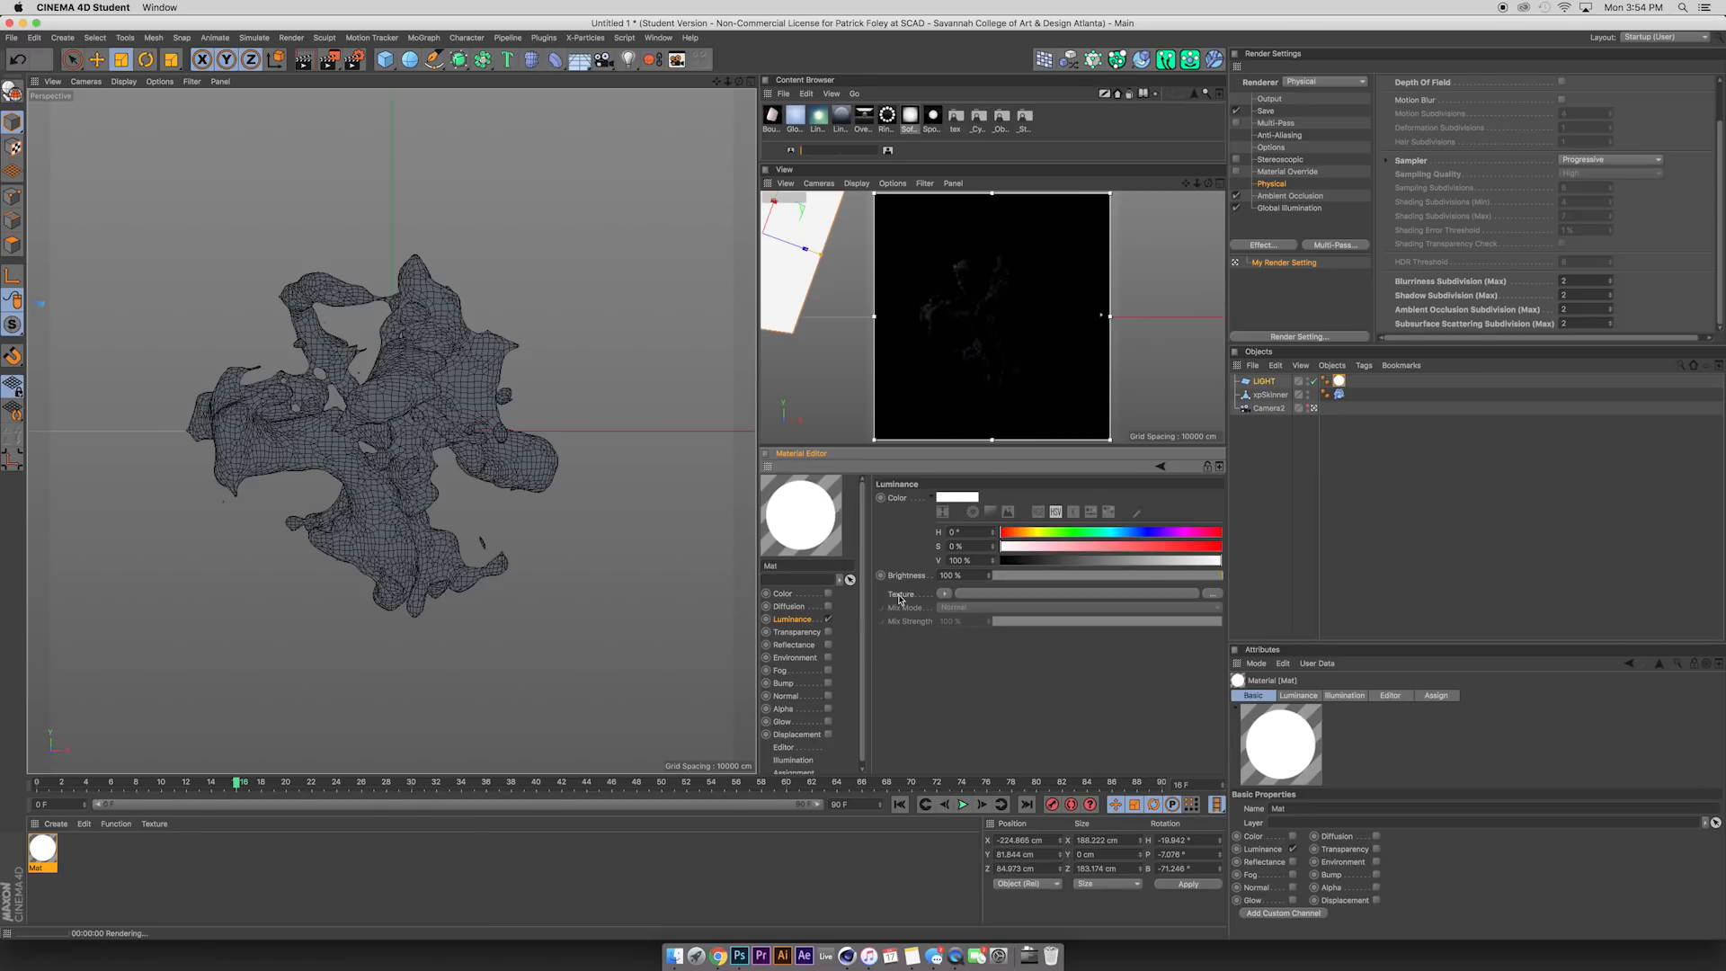
pyautogui.click(793, 761)
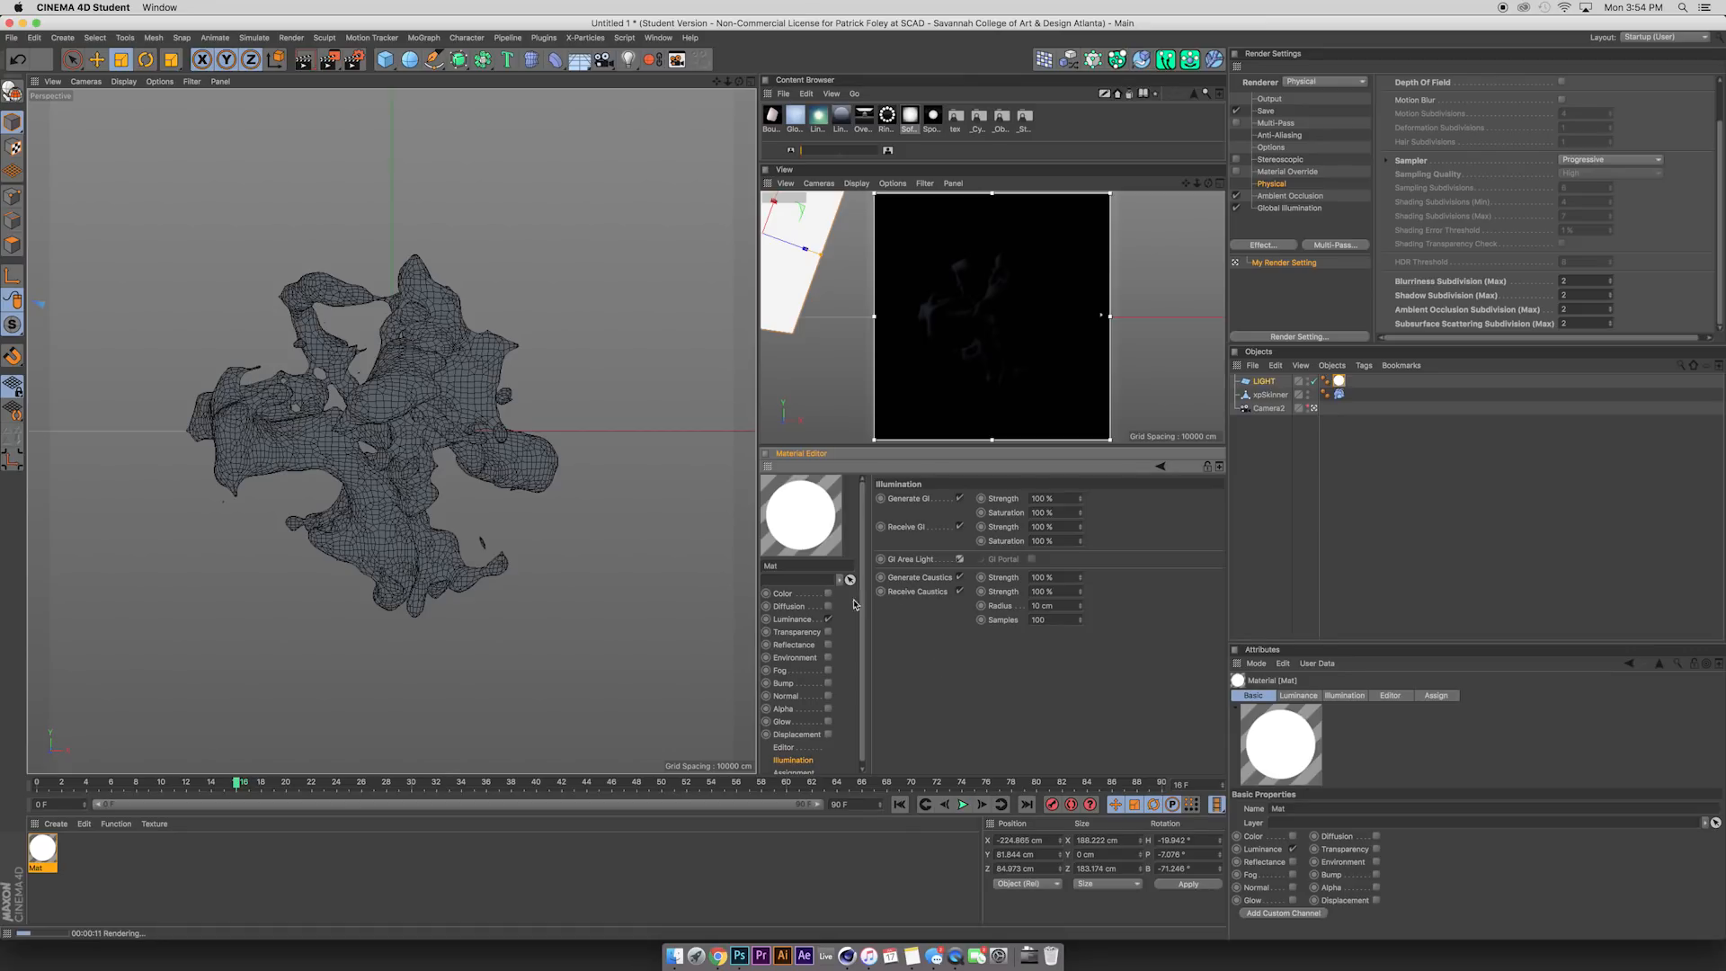
pyautogui.click(791, 619)
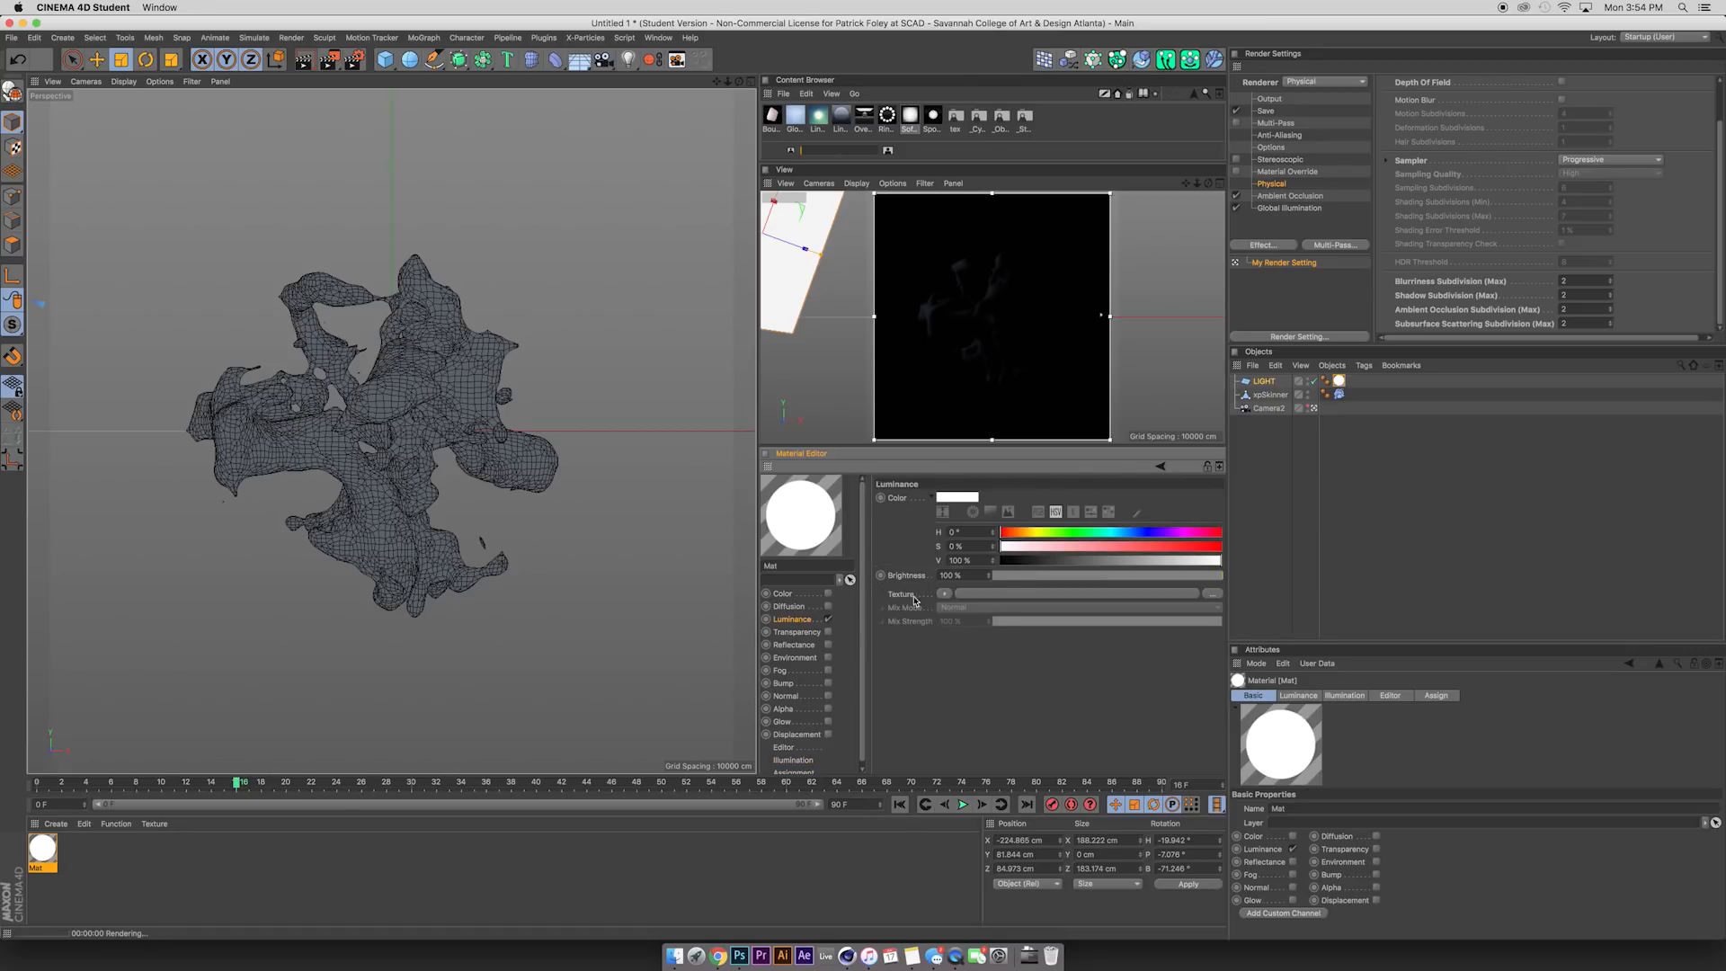
pyautogui.doubleClick(948, 575)
pyautogui.write('250')
pyautogui.press('Return')
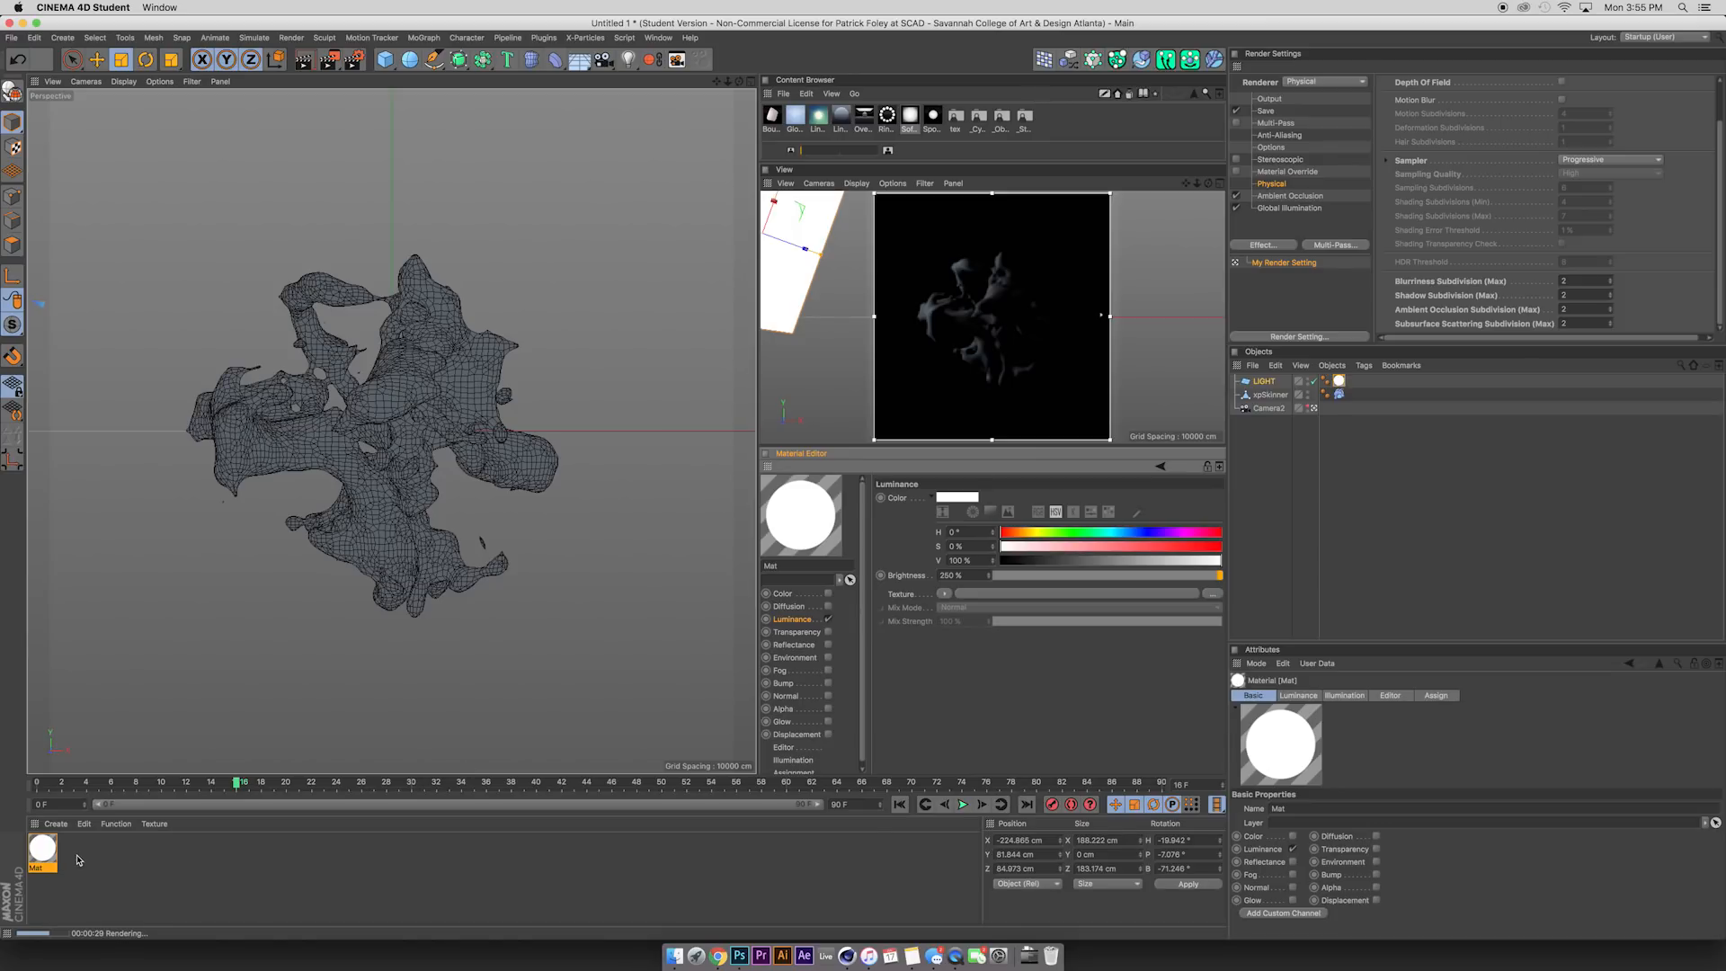
# Create a second material and apply it to the xpSkinner mesh.
pyautogui.click(55, 824)
pyautogui.click(79, 706)
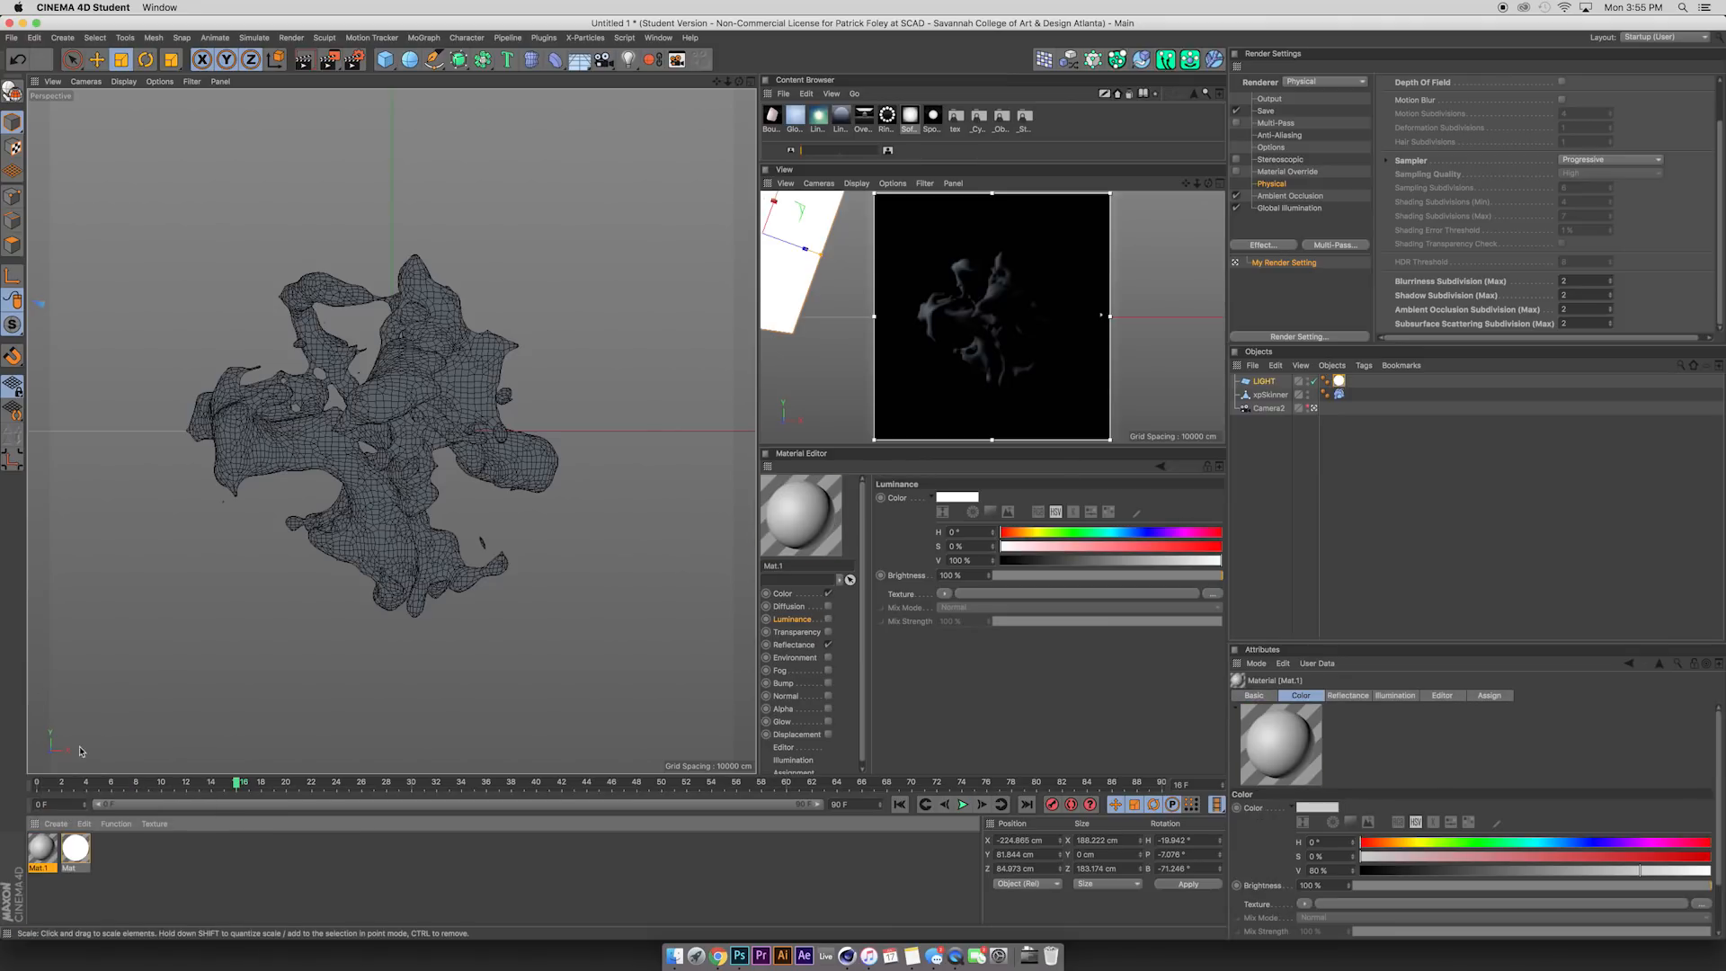
pyautogui.moveTo(41, 849); pyautogui.dragTo(398, 449)
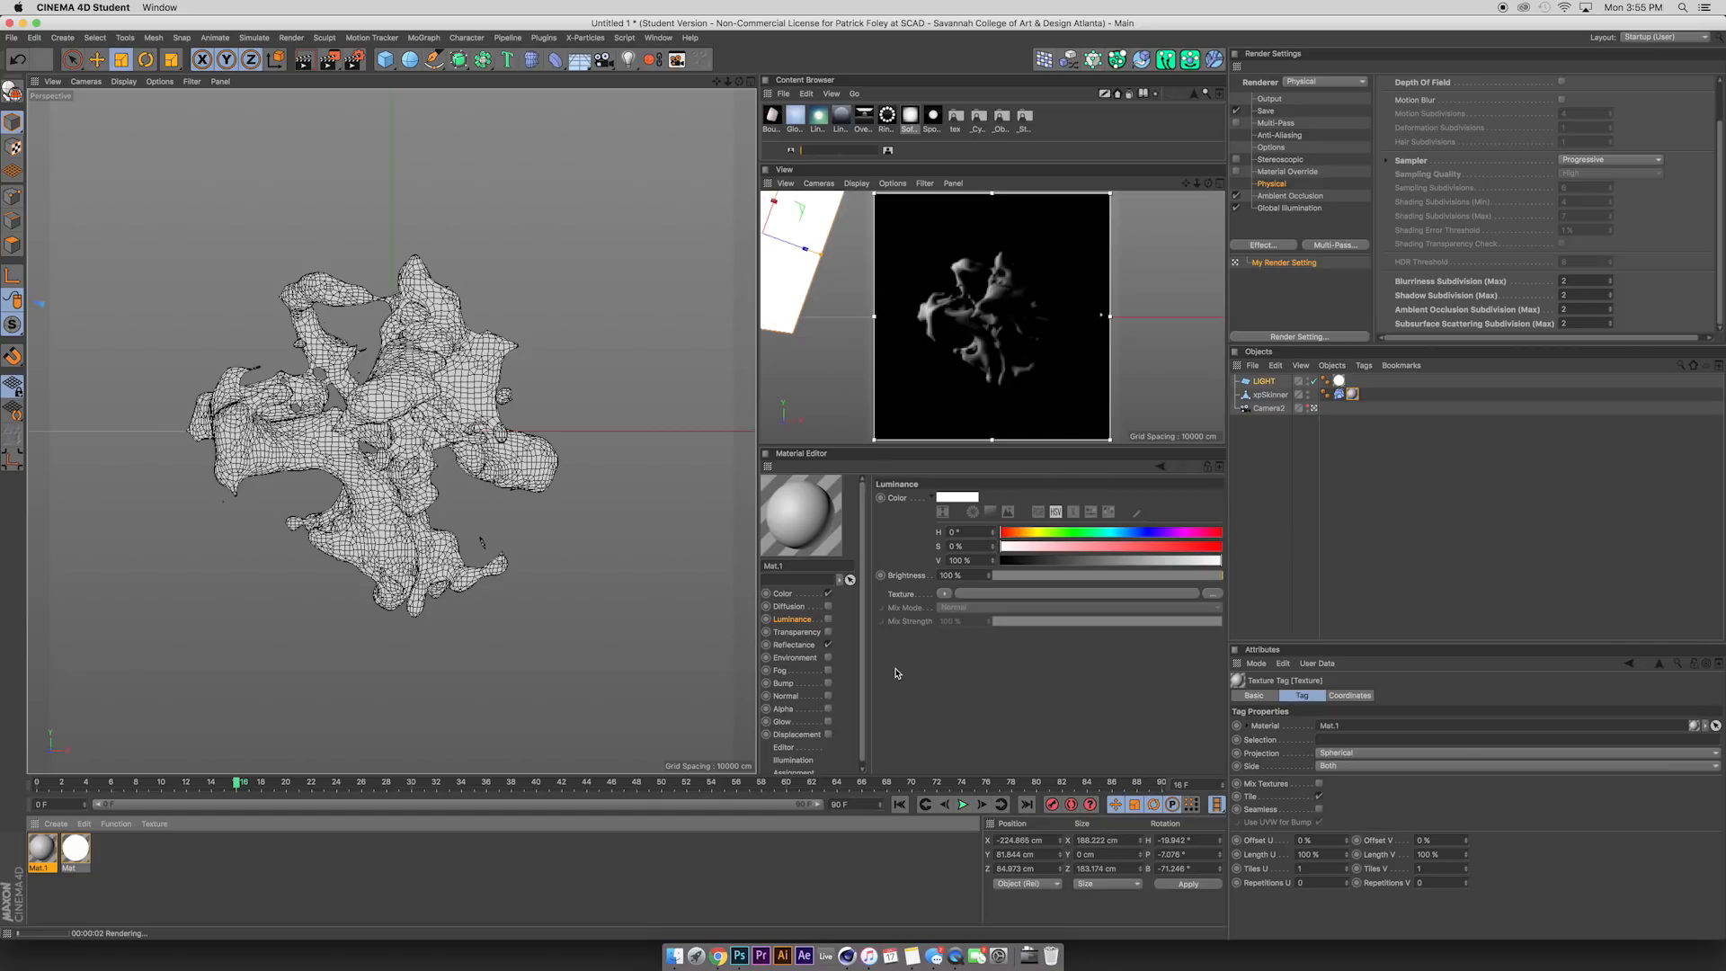
# Disable Color on the mesh's material, enable Luminance, and load the Subsurface Scattering effect as its luminance texture.
pyautogui.click(828, 593)
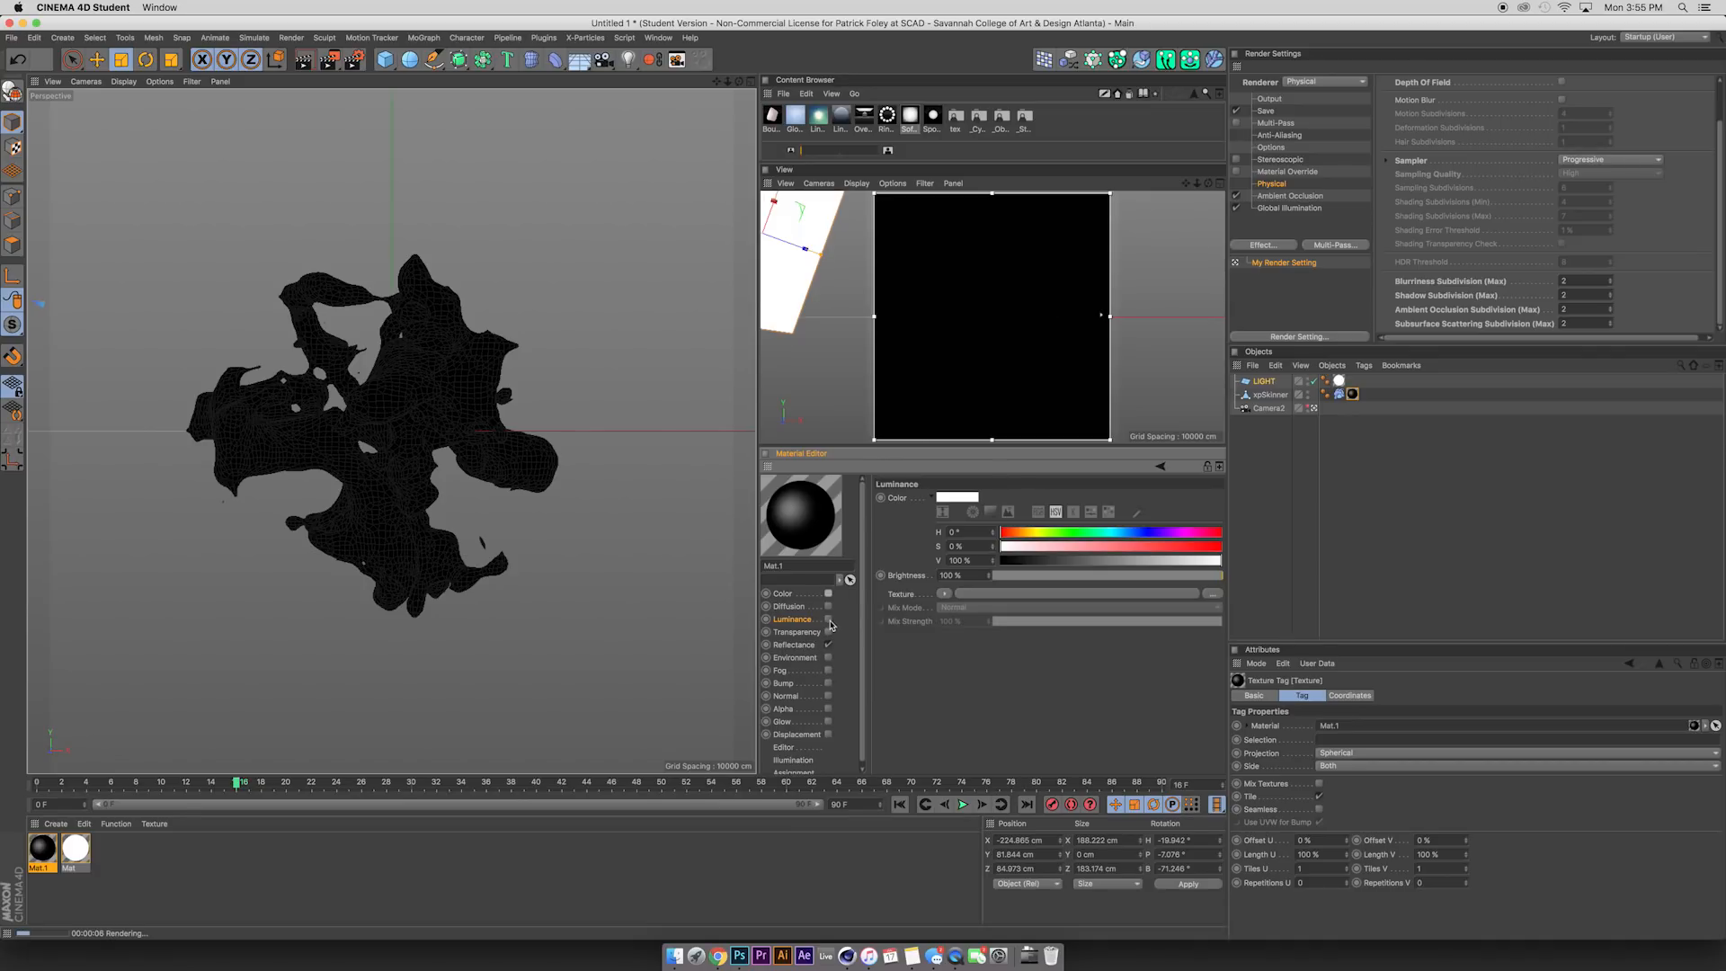
pyautogui.click(828, 619)
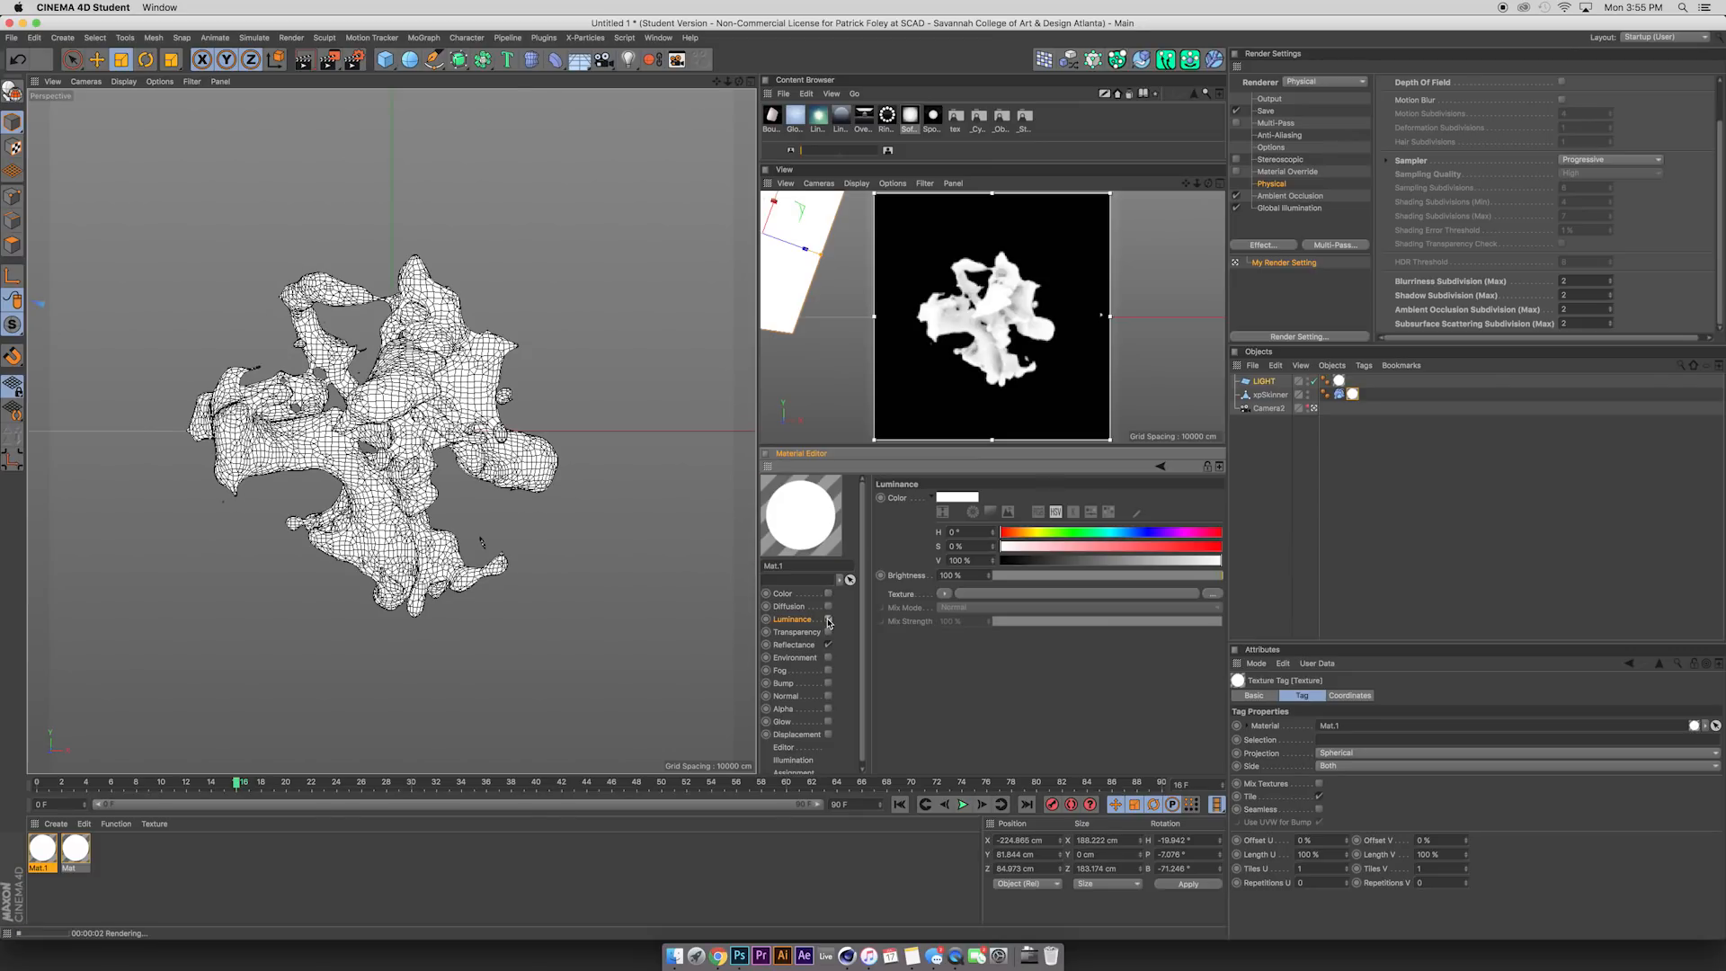
pyautogui.click(945, 594)
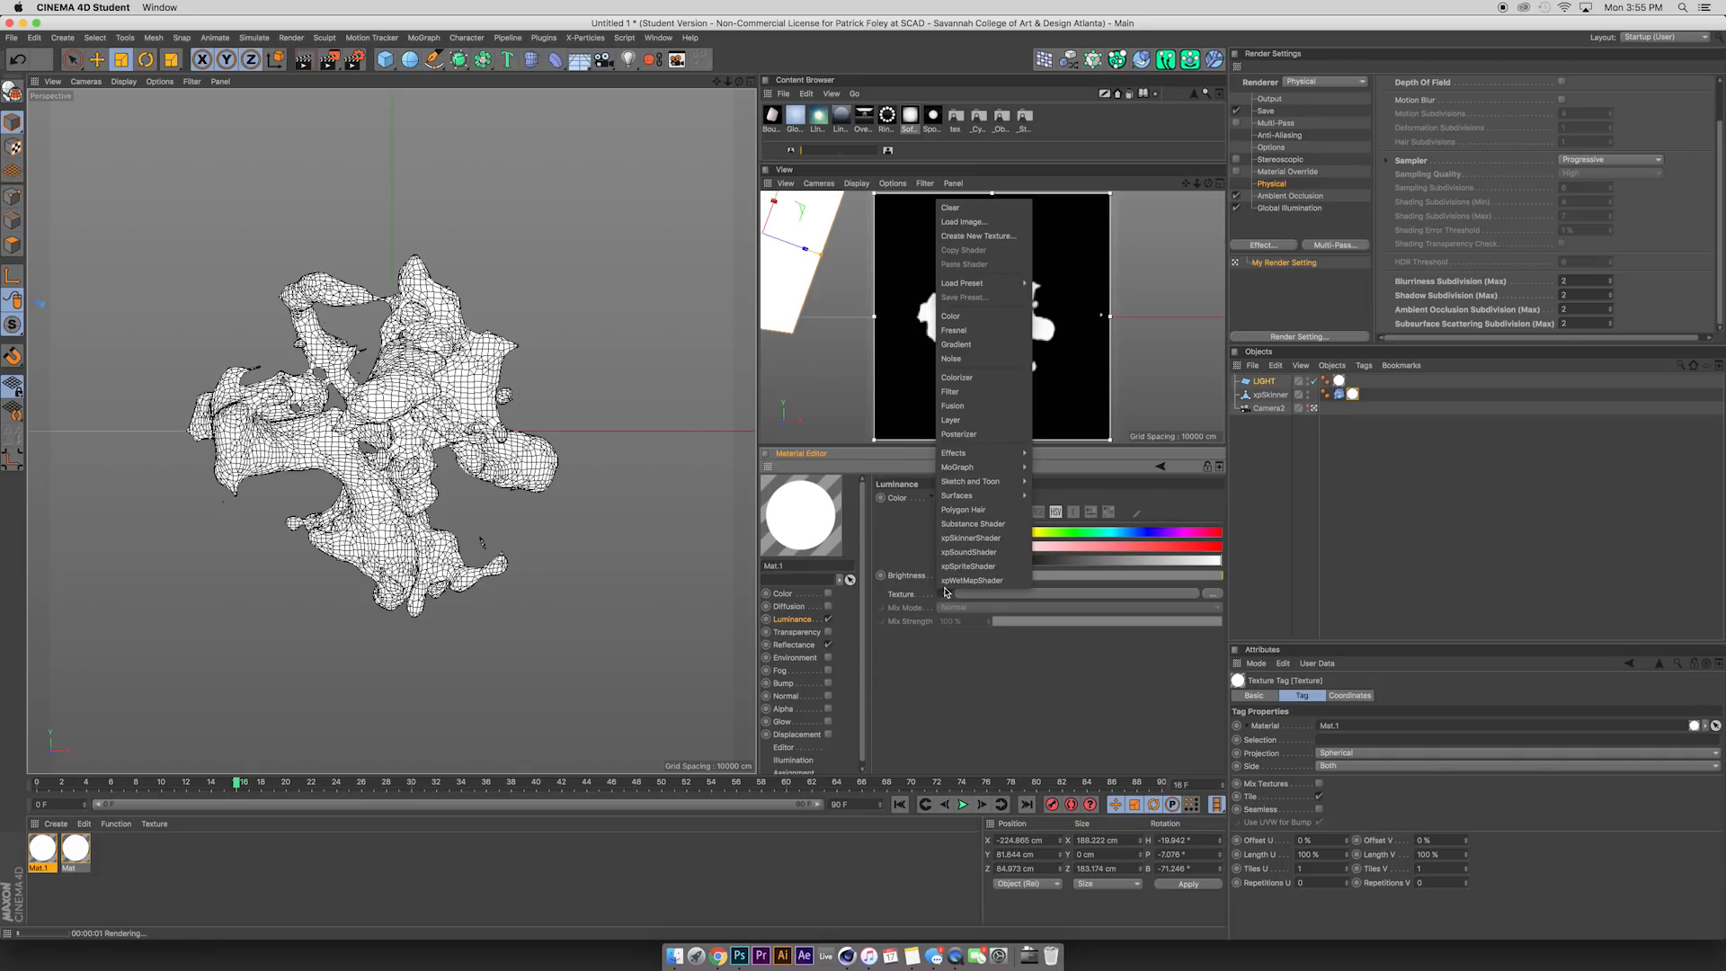
pyautogui.moveTo(980, 453)
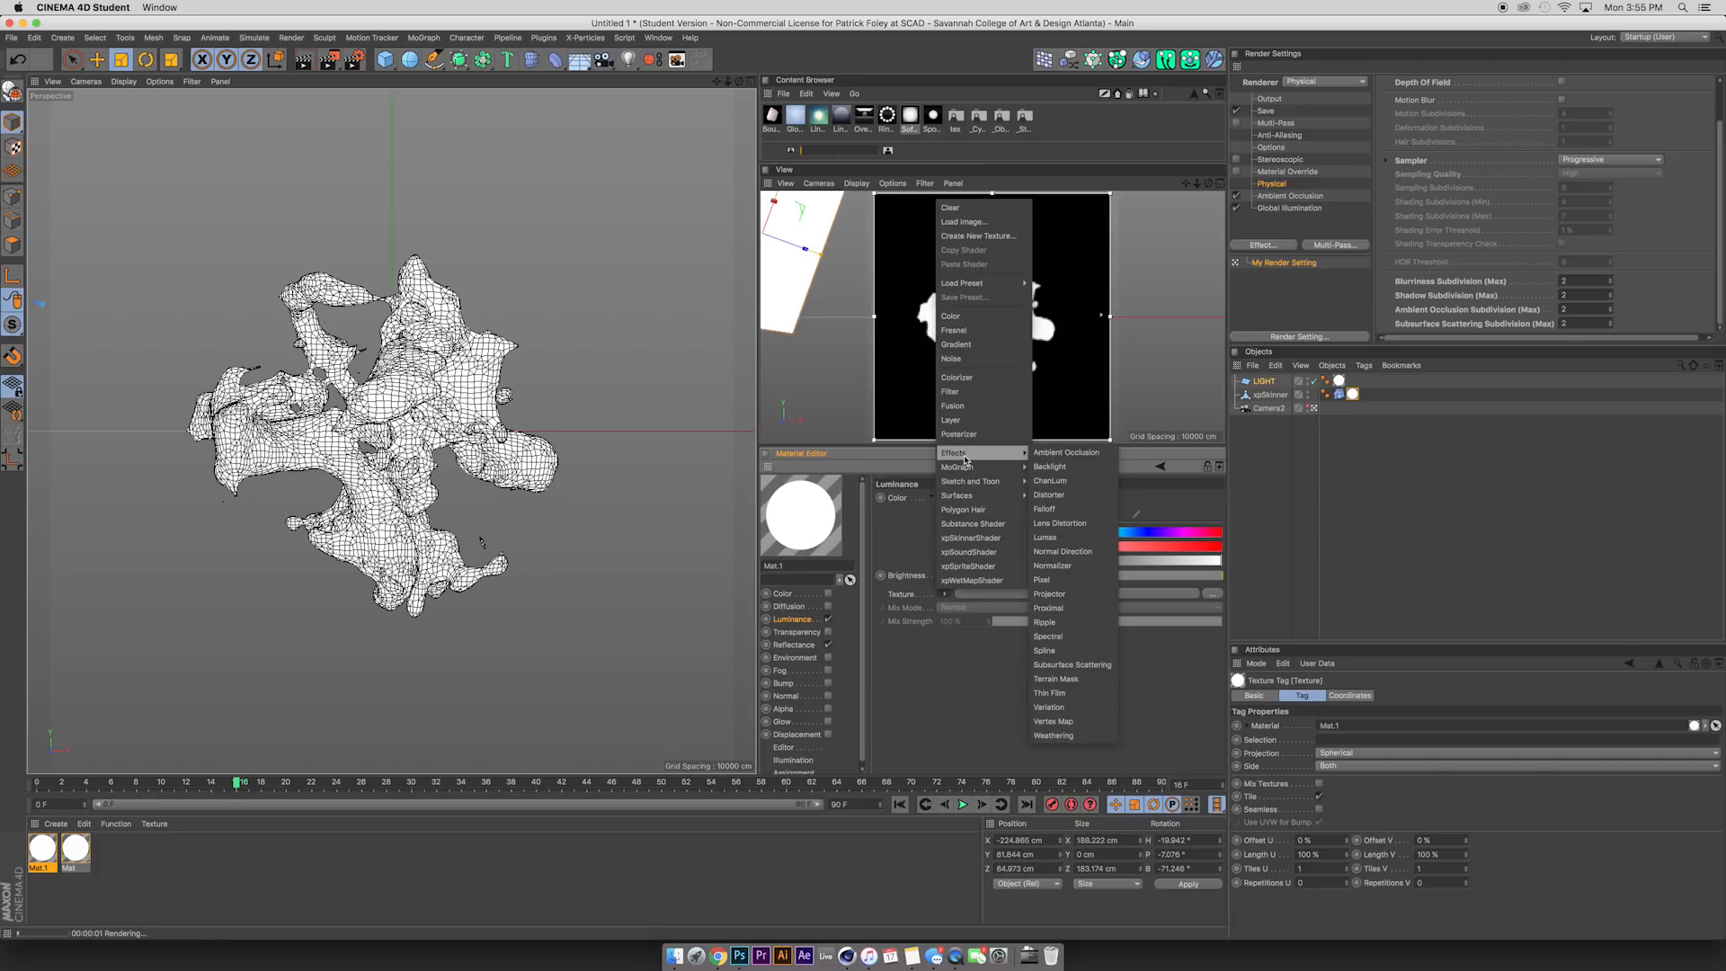
pyautogui.click(1068, 666)
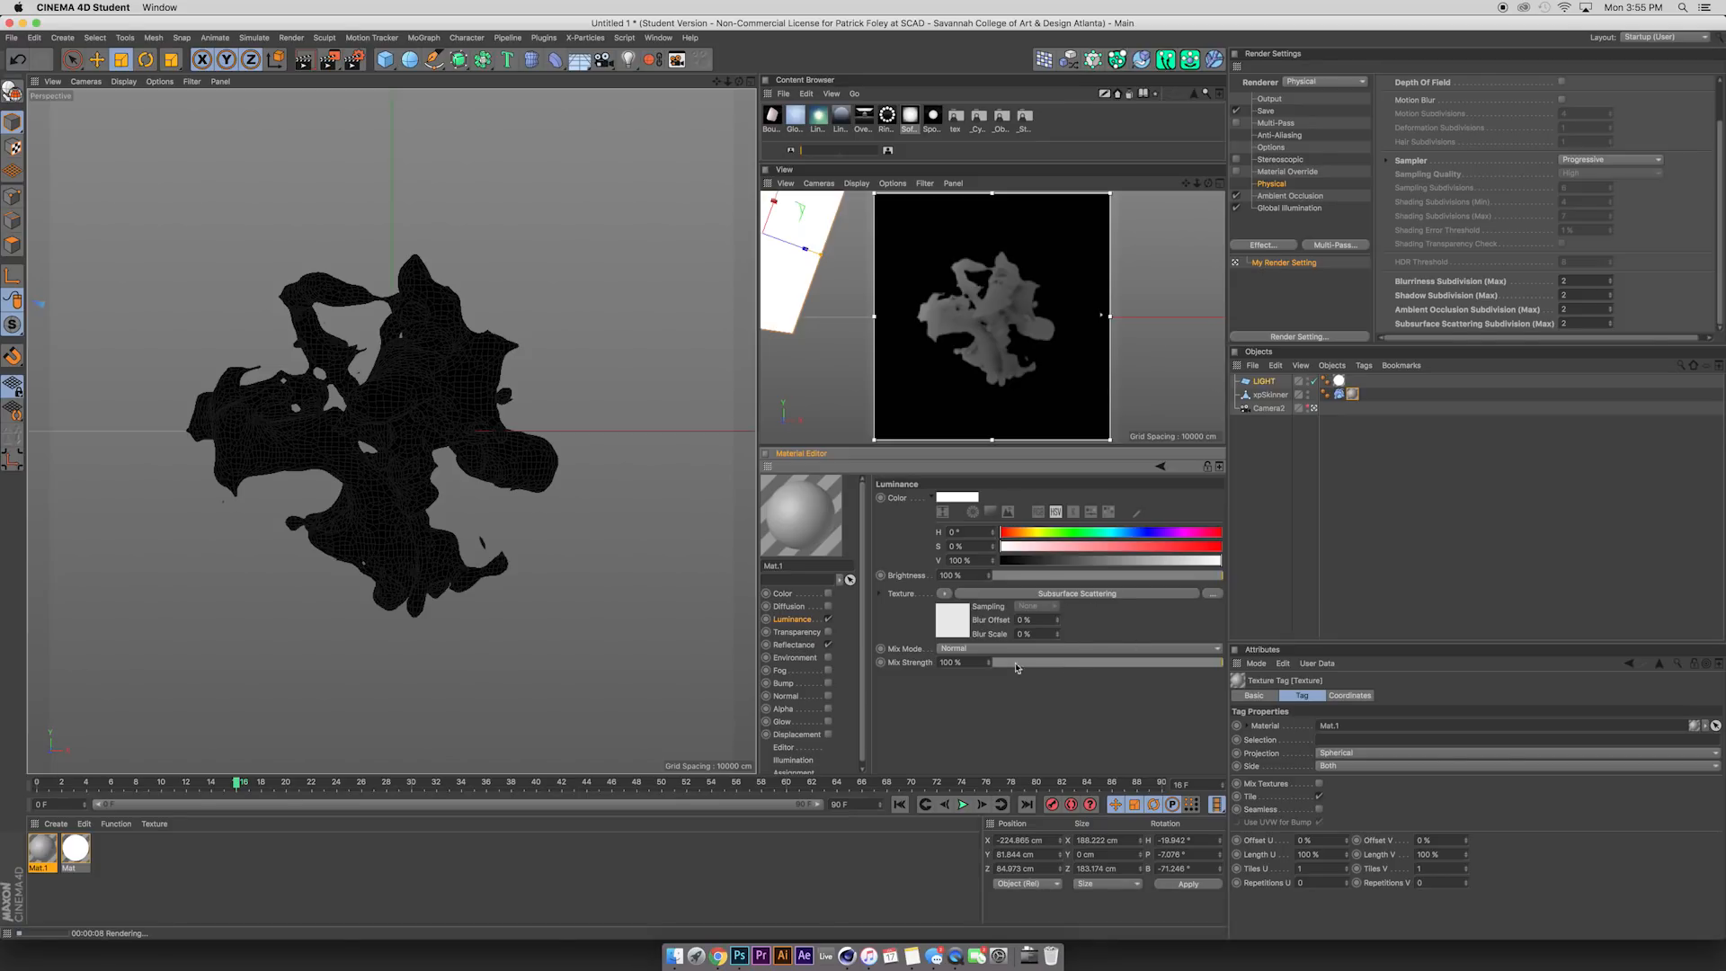
# Set the path length of the mesh material's Subsurface Scattering shader to 5 cm.
pyautogui.click(1066, 594)
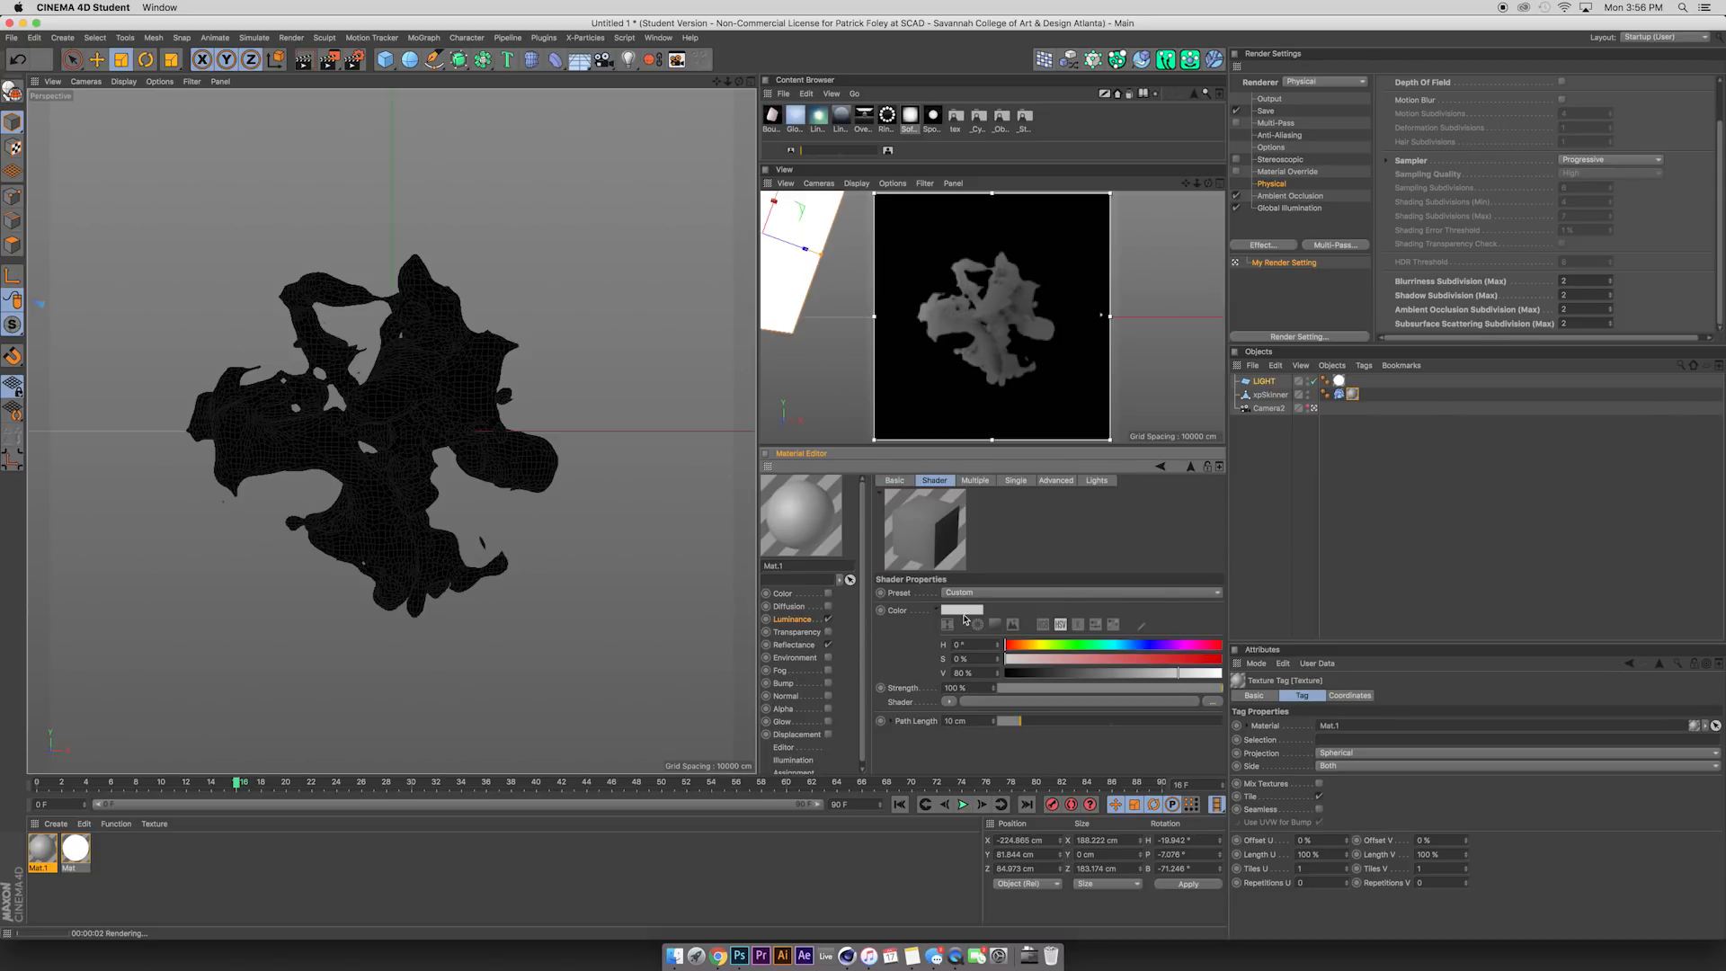
pyautogui.click(892, 722)
pyautogui.click(892, 723)
pyautogui.click(994, 724)
pyautogui.click(993, 723)
pyautogui.click(994, 724)
pyautogui.click(994, 724)
pyautogui.click(993, 723)
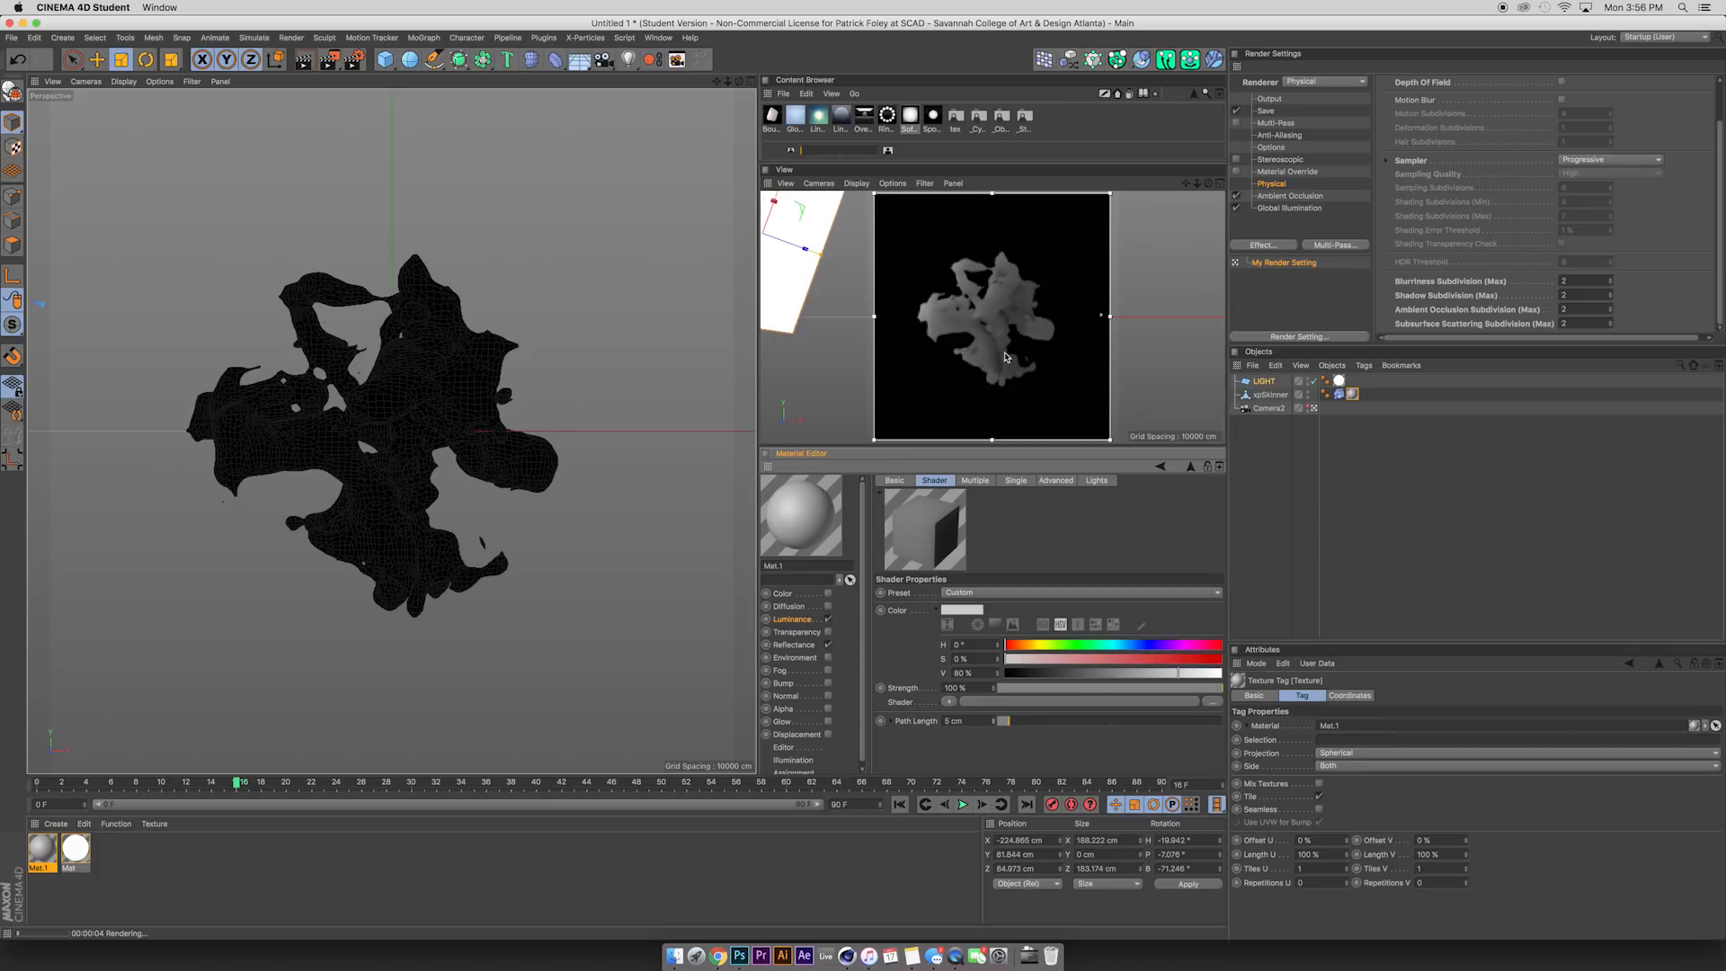
# Narrow the LIGHT plane to about 44 cm along its Z axis using the four-view layout, then return to the large perspective view.
pyautogui.click(796, 256)
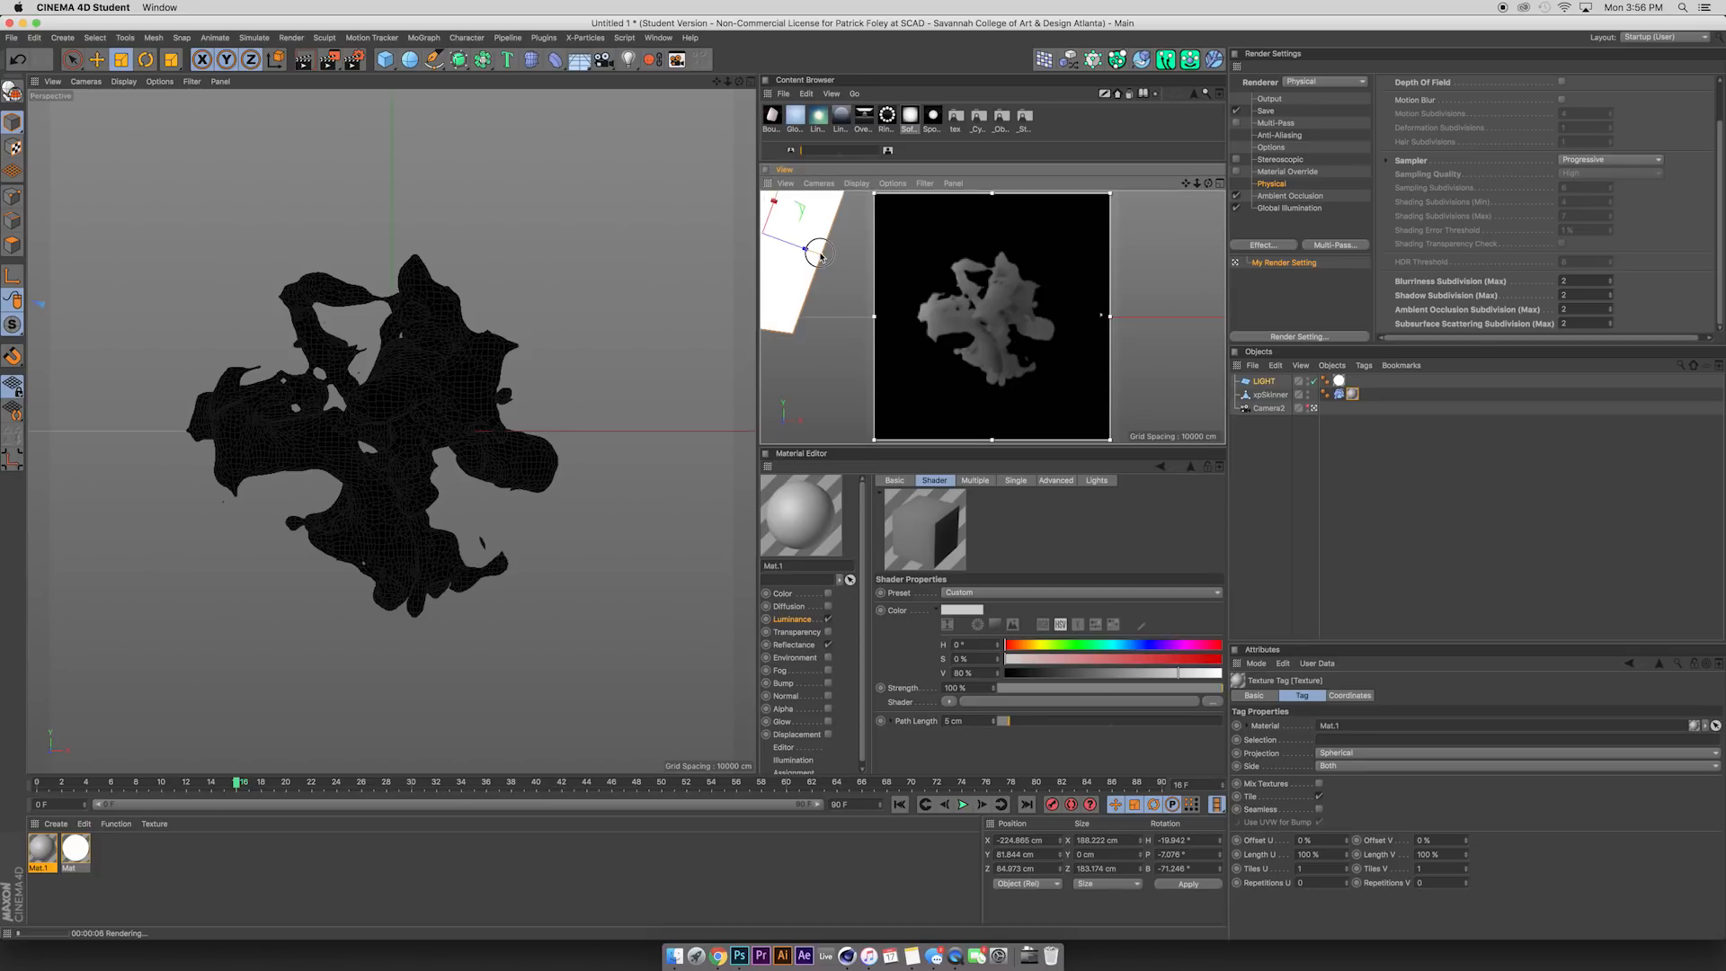
pyautogui.middleClick(457, 297)
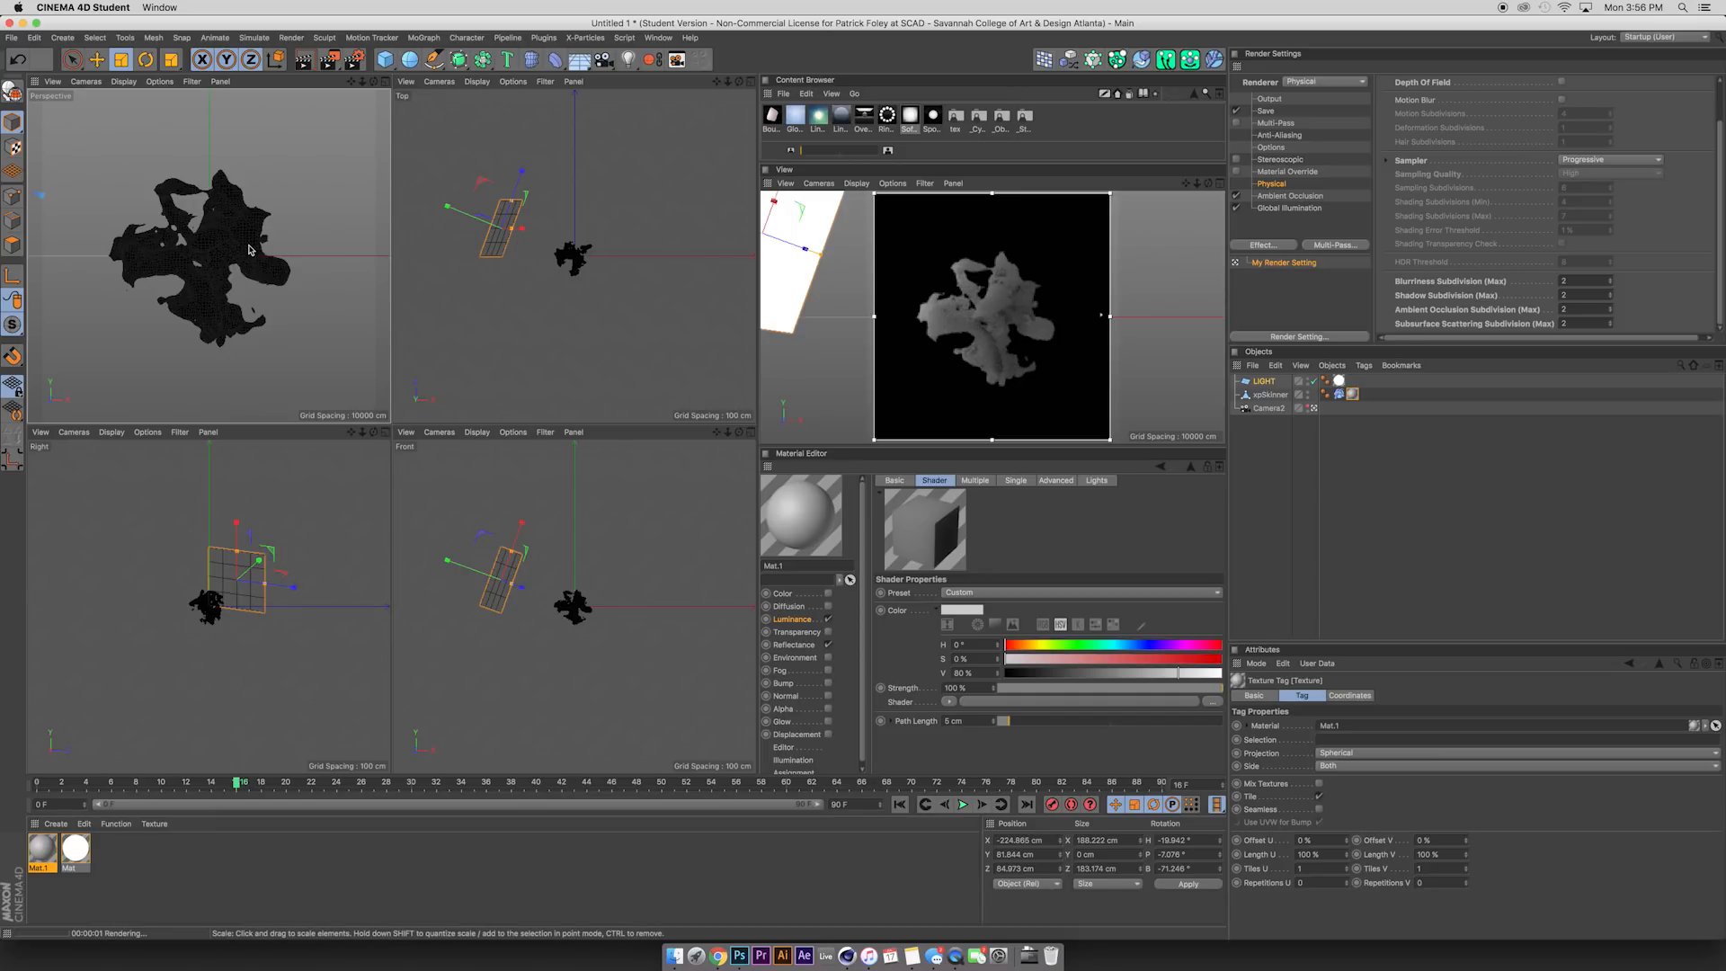
pyautogui.click(263, 588)
pyautogui.moveTo(263, 588); pyautogui.dragTo(251, 590)
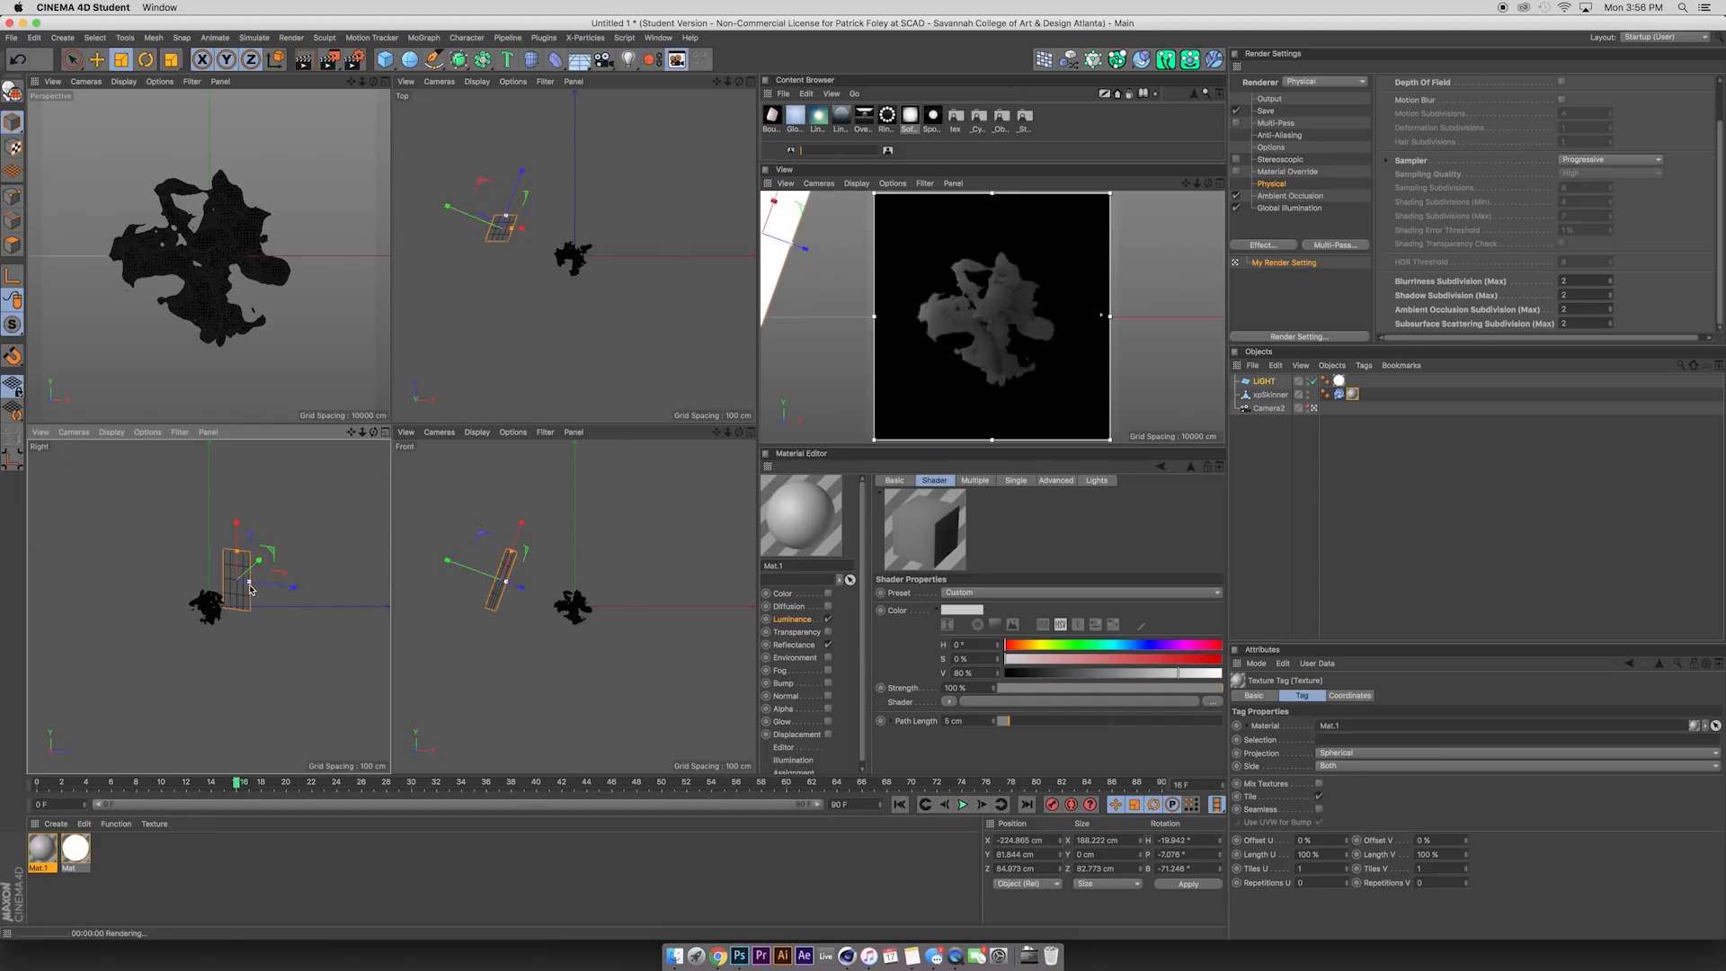
pyautogui.moveTo(251, 589); pyautogui.dragTo(244, 590)
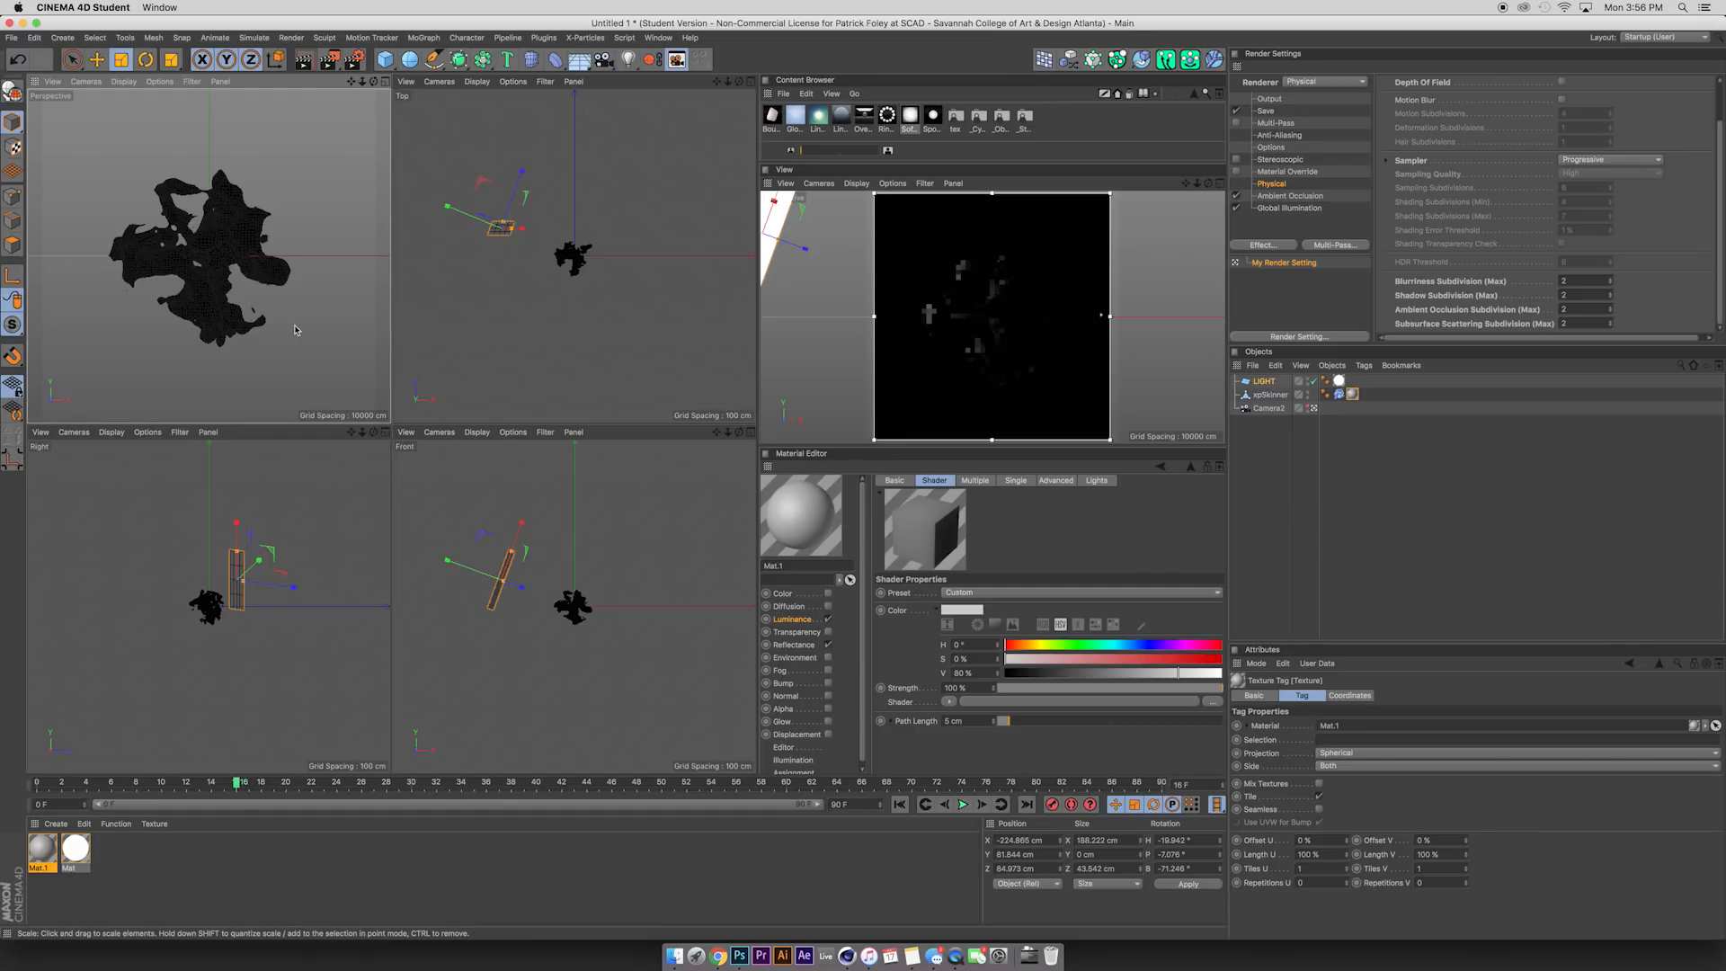
pyautogui.middleClick(340, 349)
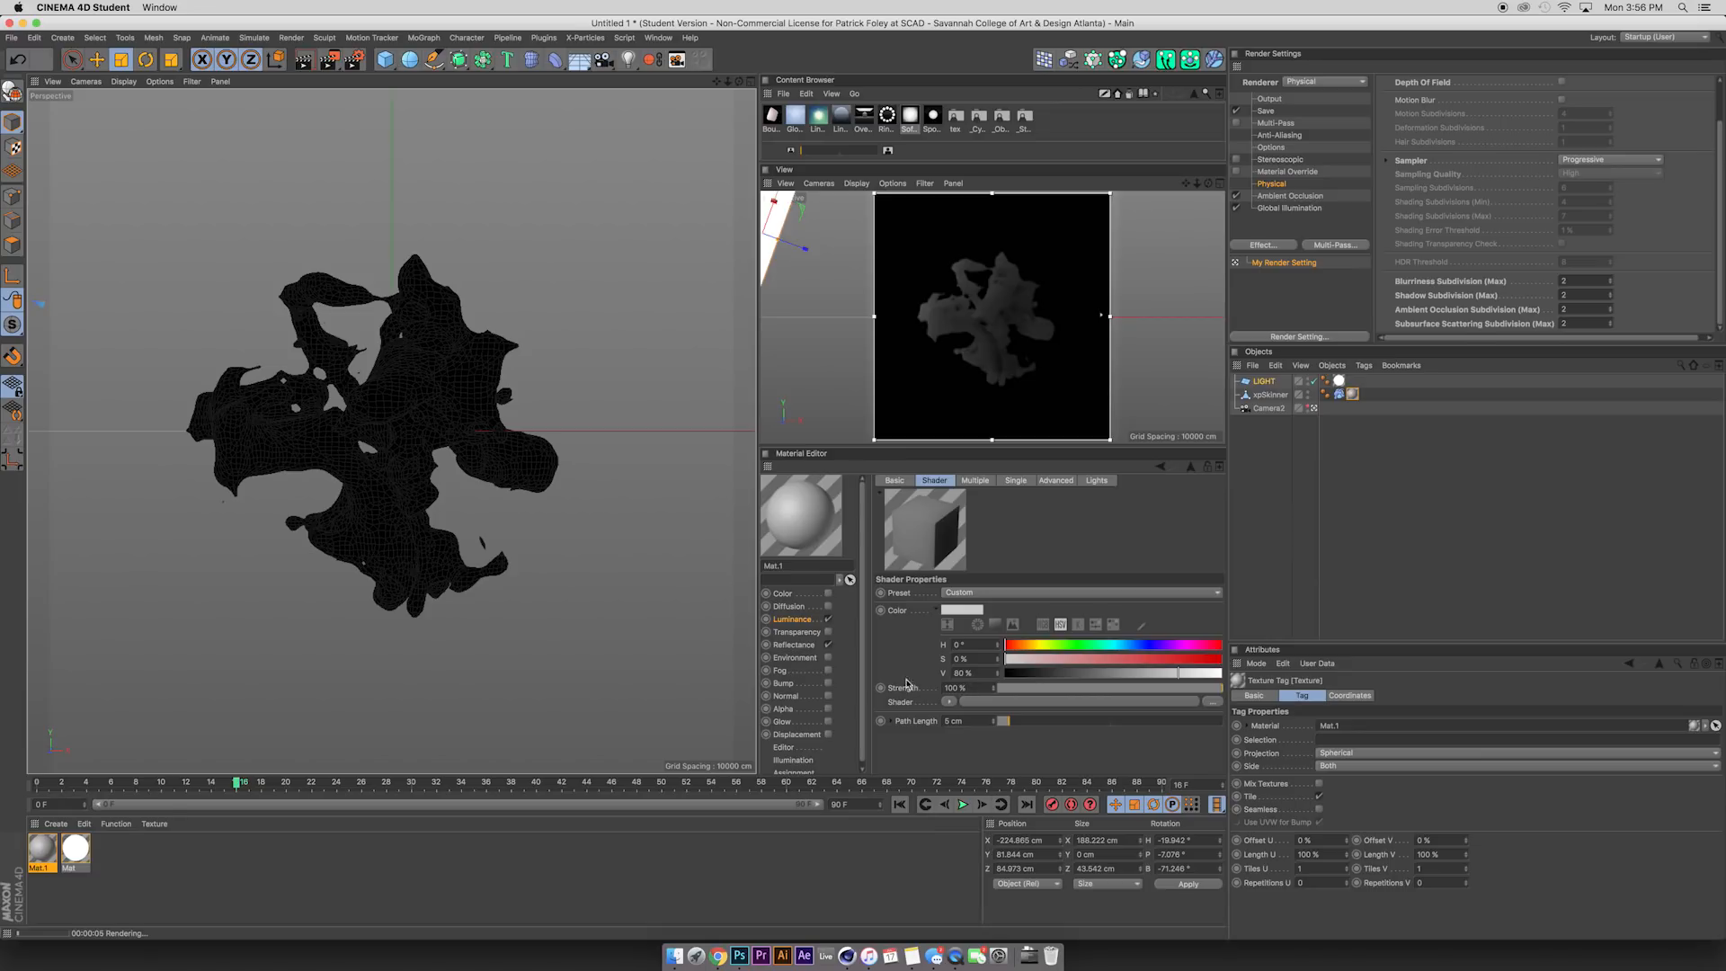
# Try a Subsurface Scattering strength of 250% on the mesh's material, raise it to 450%, and shorten the path length to 3 cm.
pyautogui.click(75, 849)
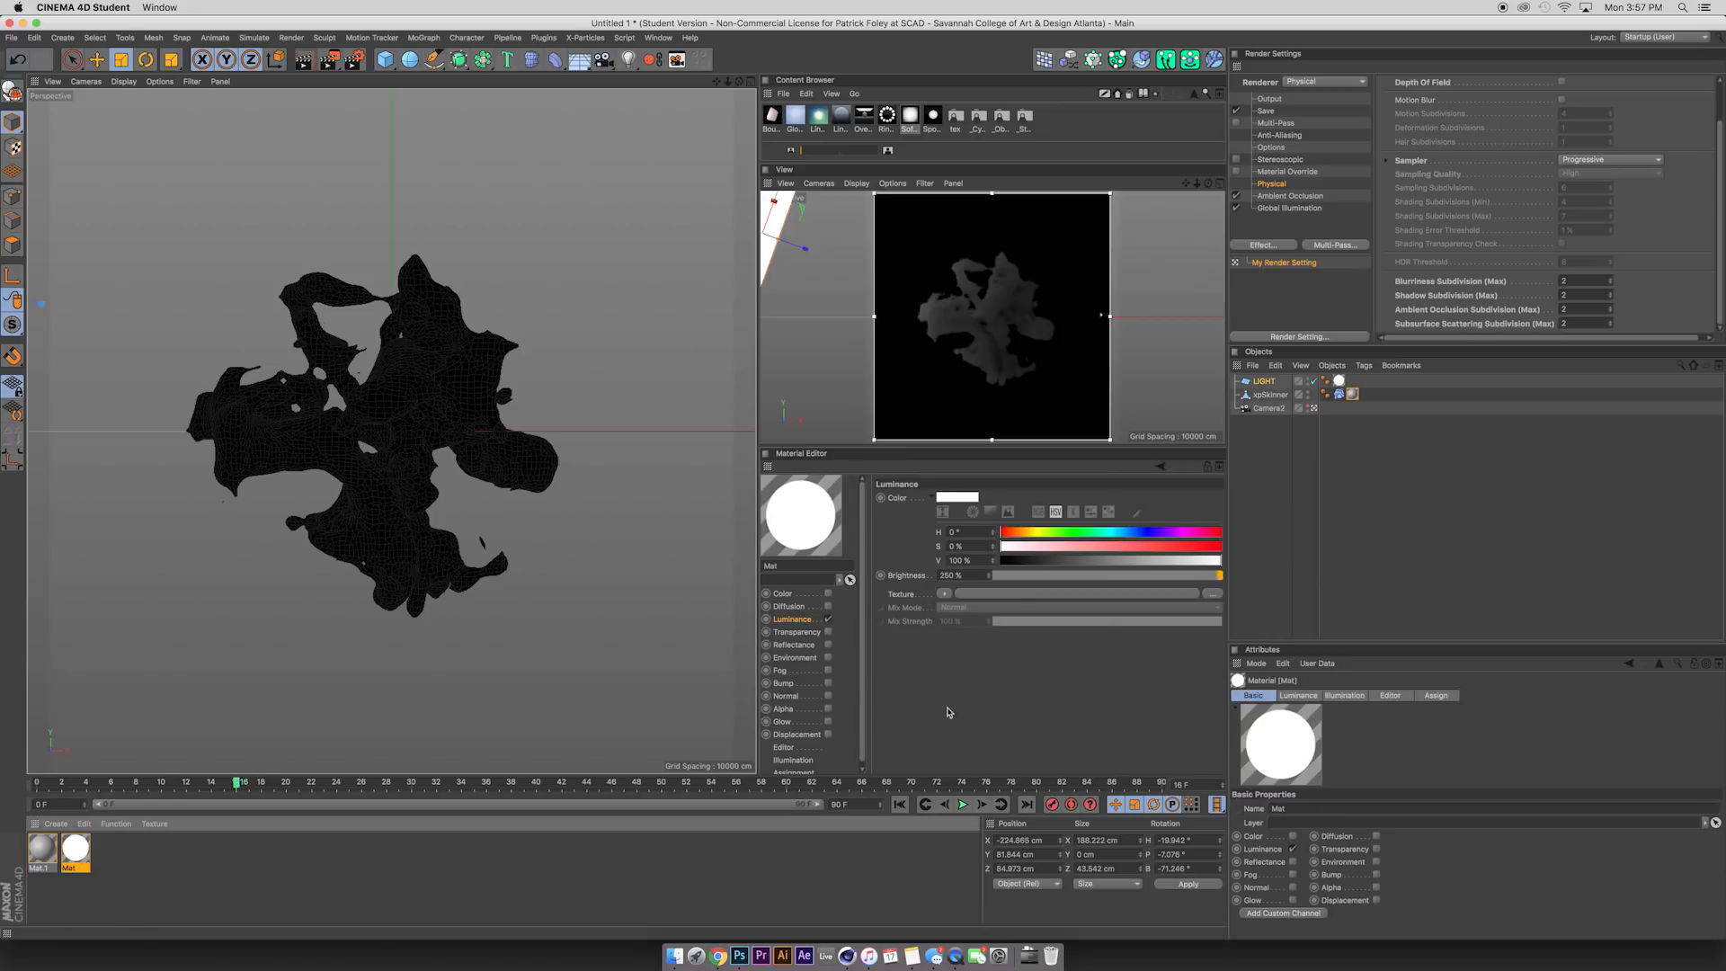
pyautogui.click(42, 849)
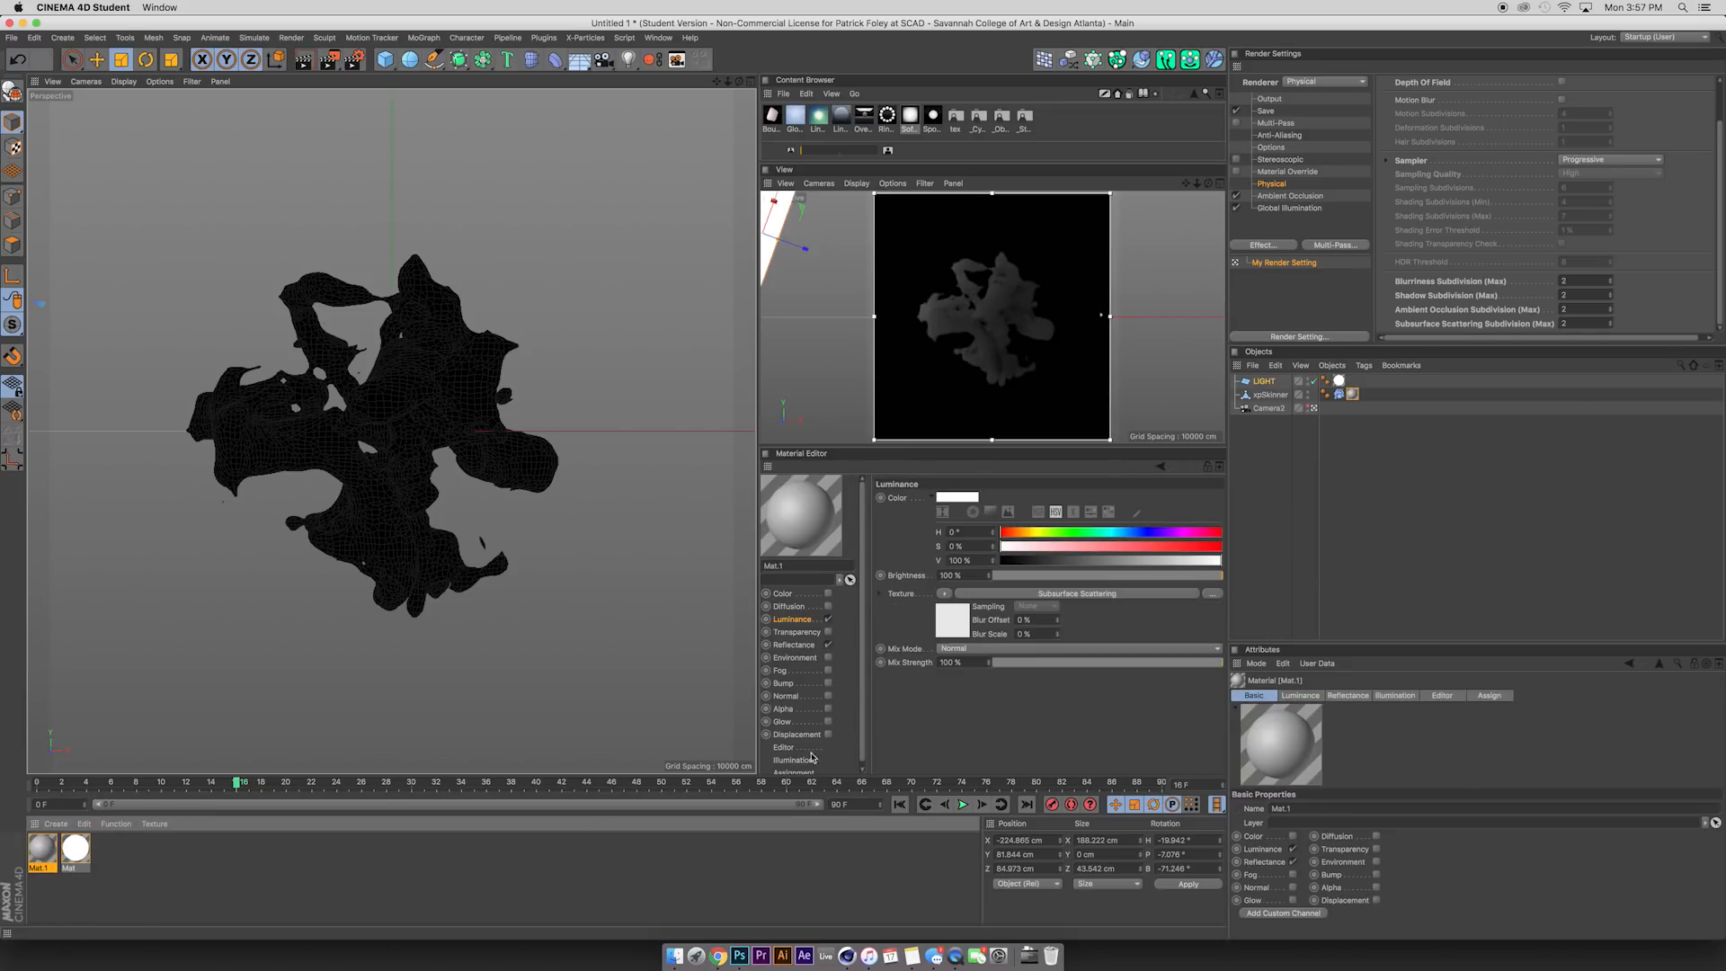
pyautogui.click(986, 595)
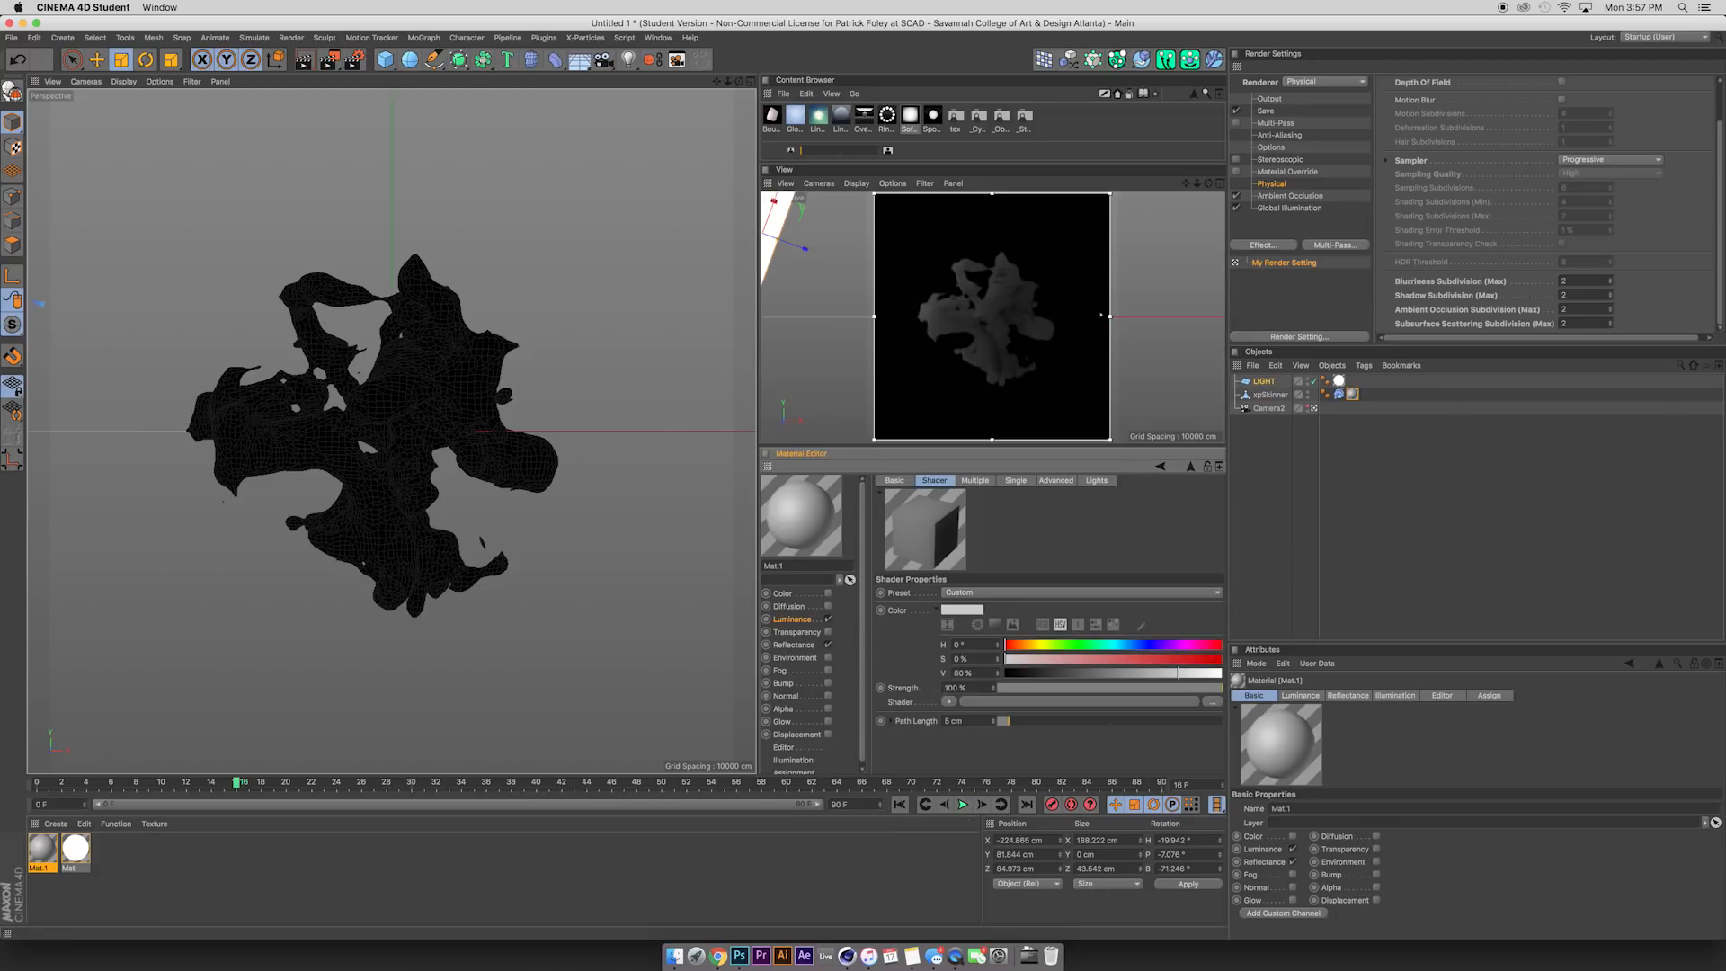
pyautogui.click(954, 687)
pyautogui.write('250')
pyautogui.press('Return')
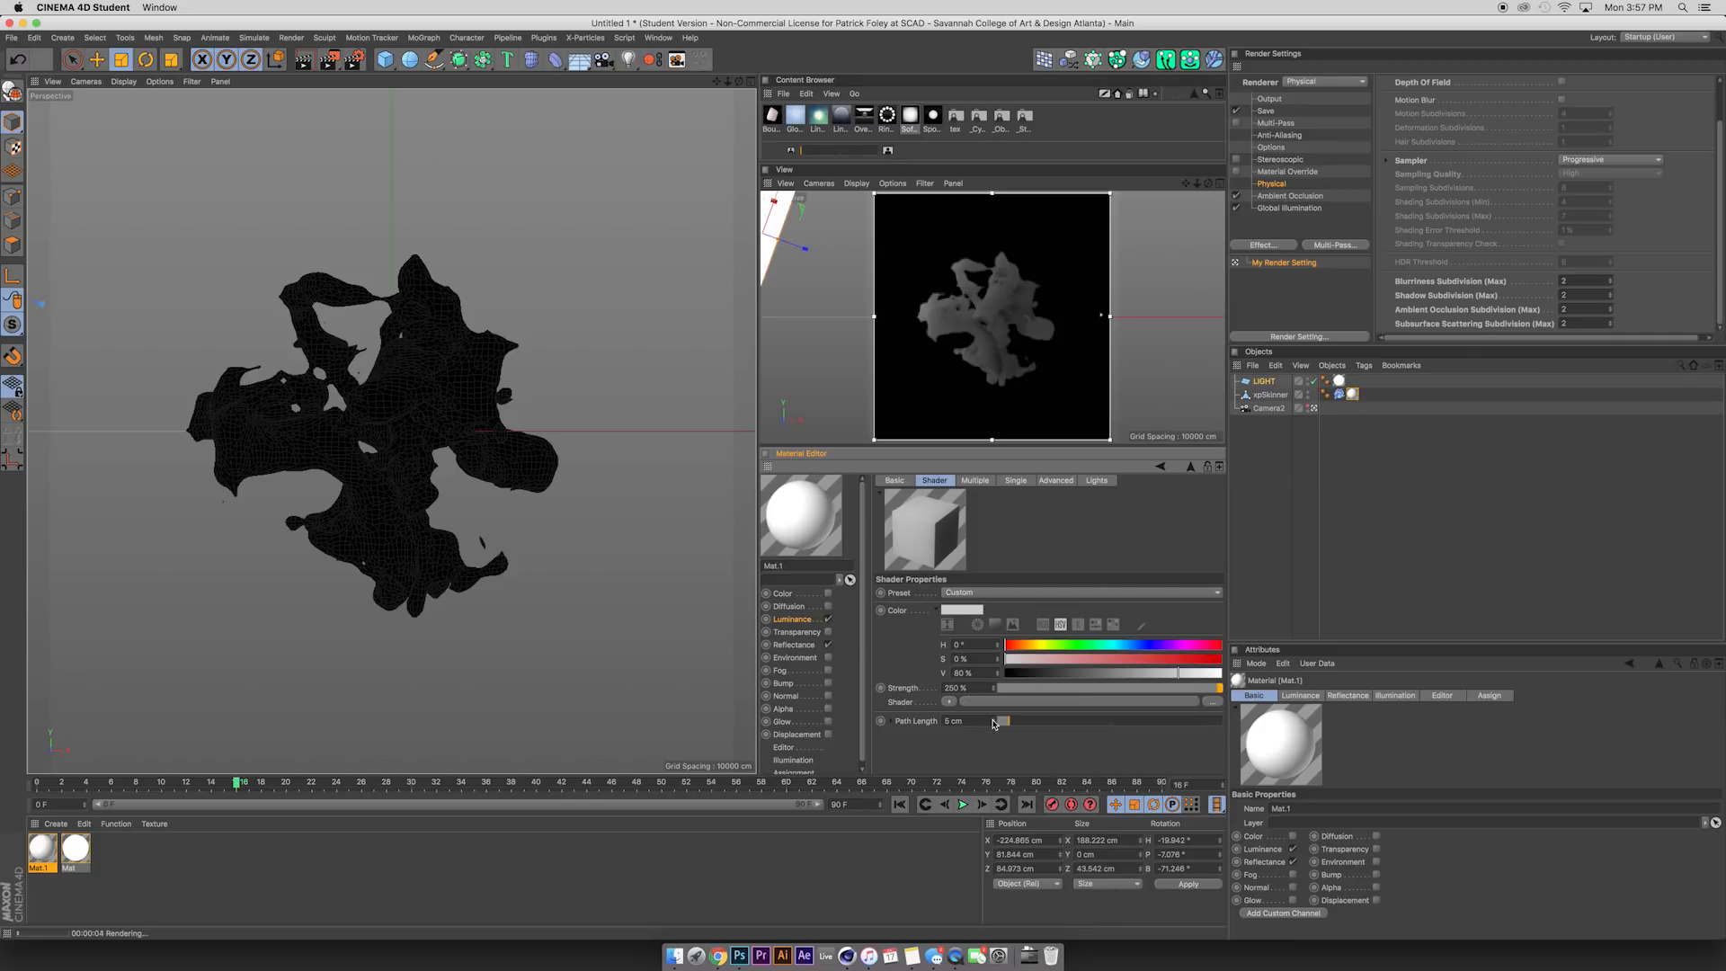
pyautogui.click(955, 688)
pyautogui.write('450')
pyautogui.press('Return')
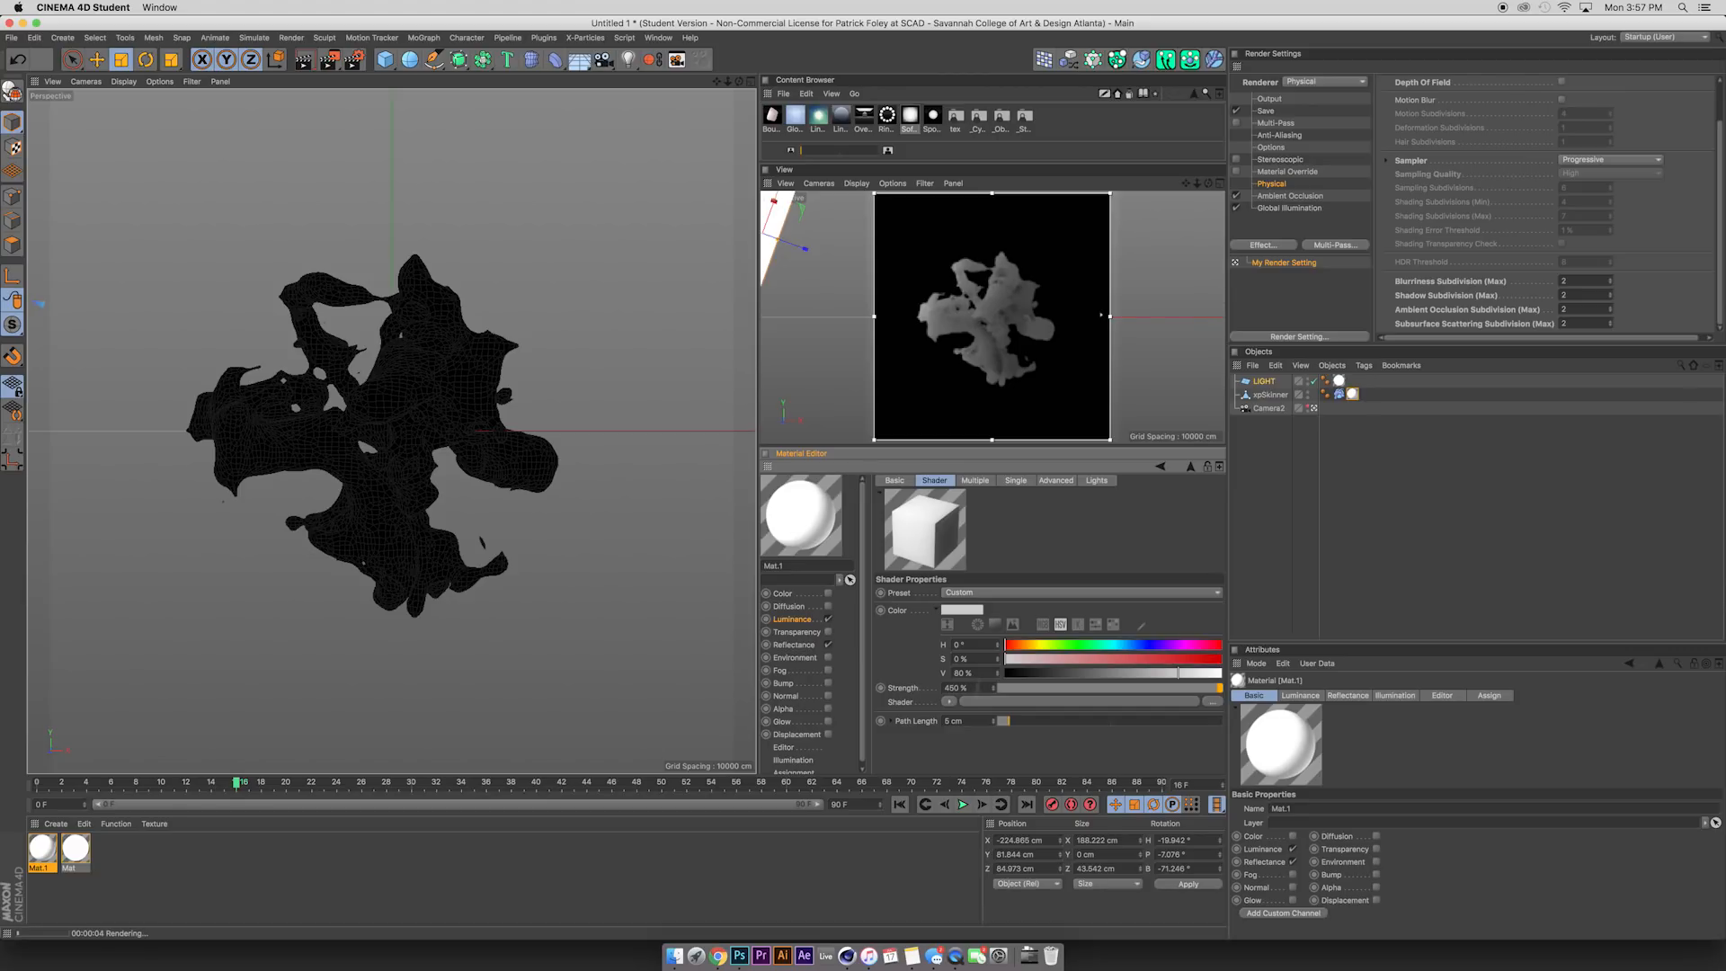
pyautogui.click(993, 723)
pyautogui.click(993, 723)
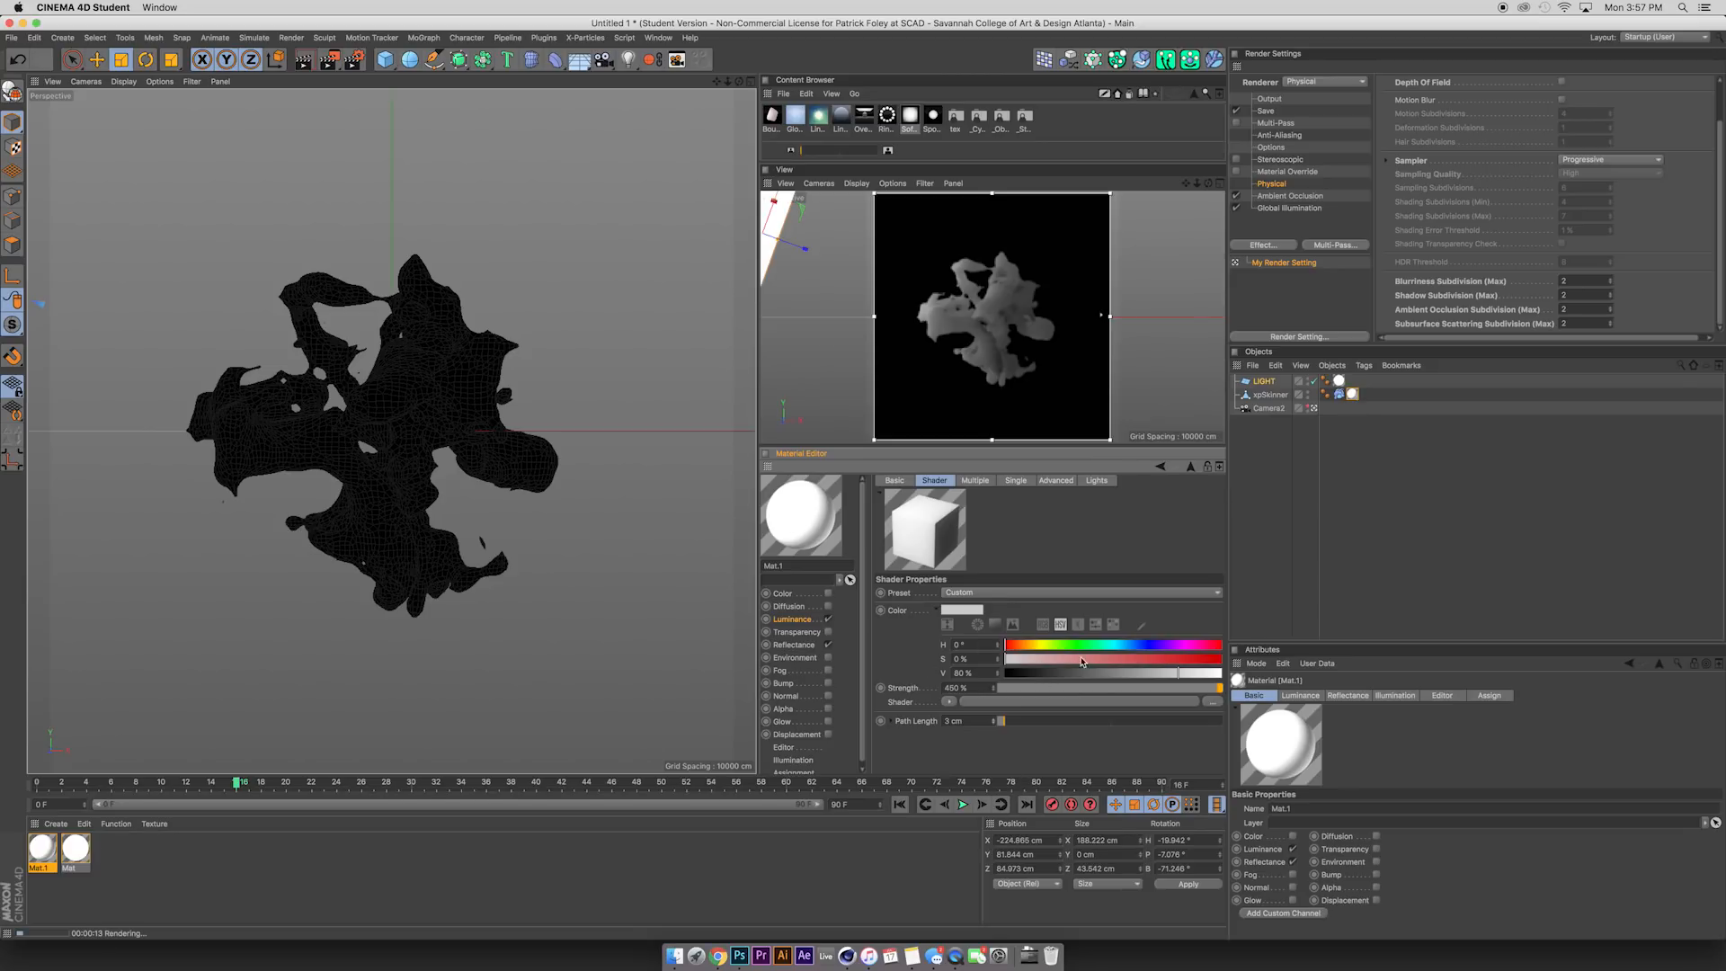
# Try a yellowish color with a hue of 46° and a saturation of 44% on the mesh material's Subsurface Scattering shader.
pyautogui.click(893, 723)
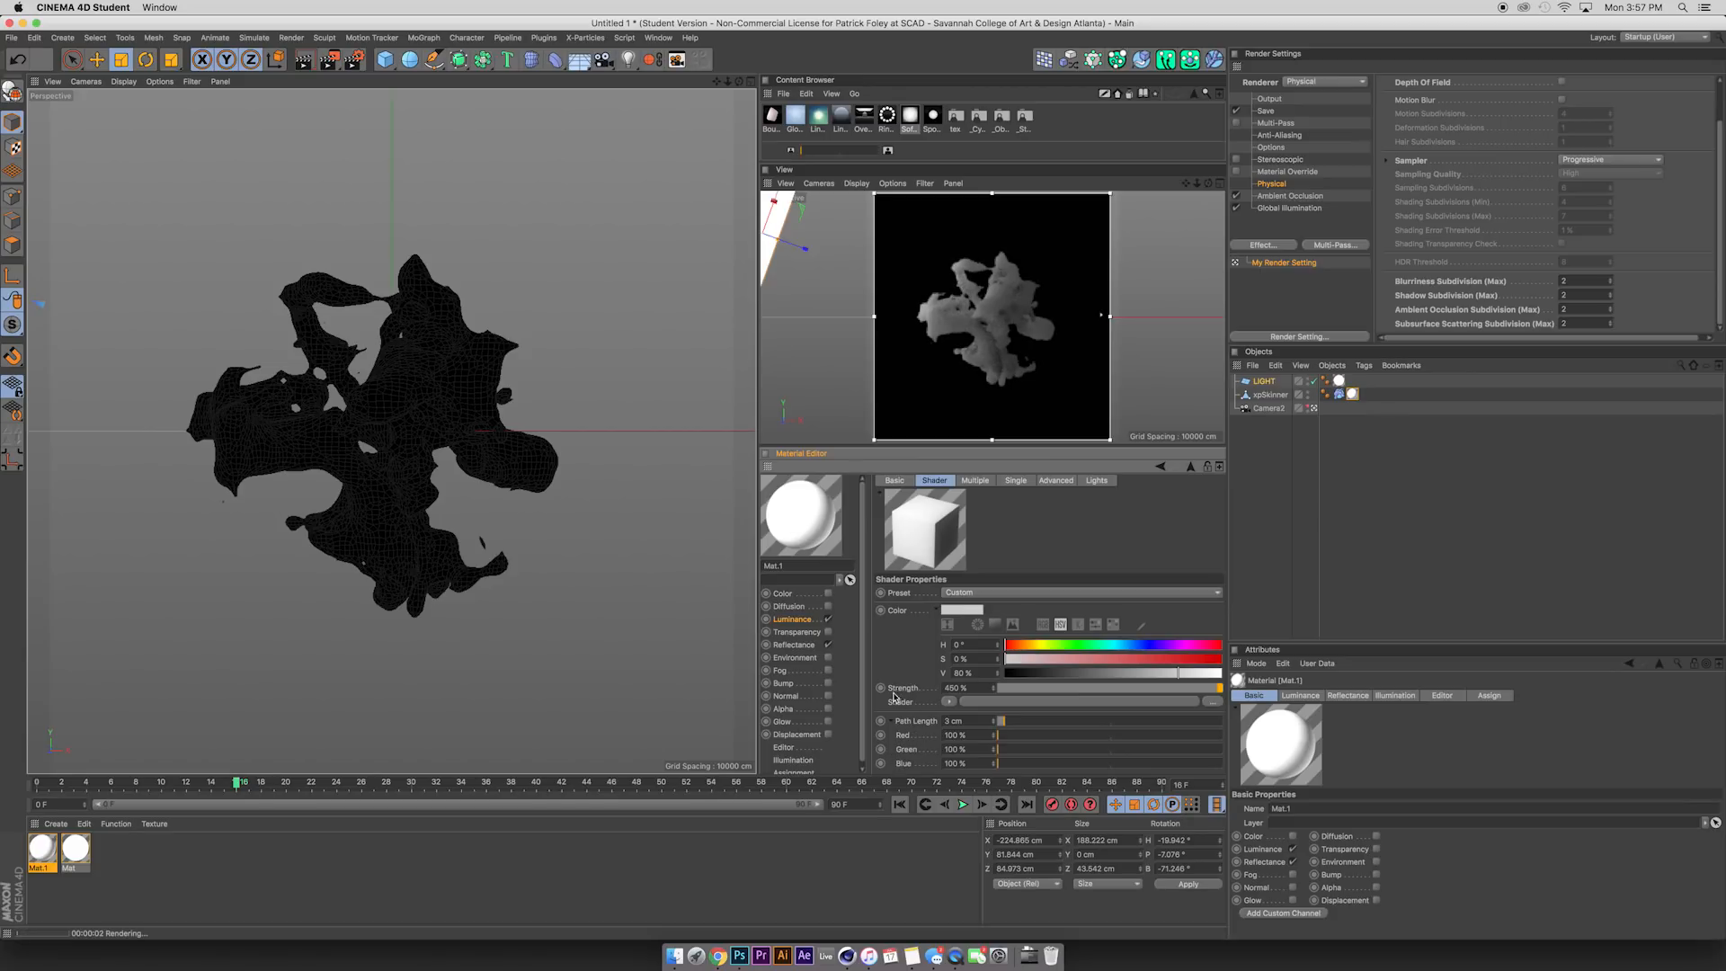
pyautogui.click(888, 722)
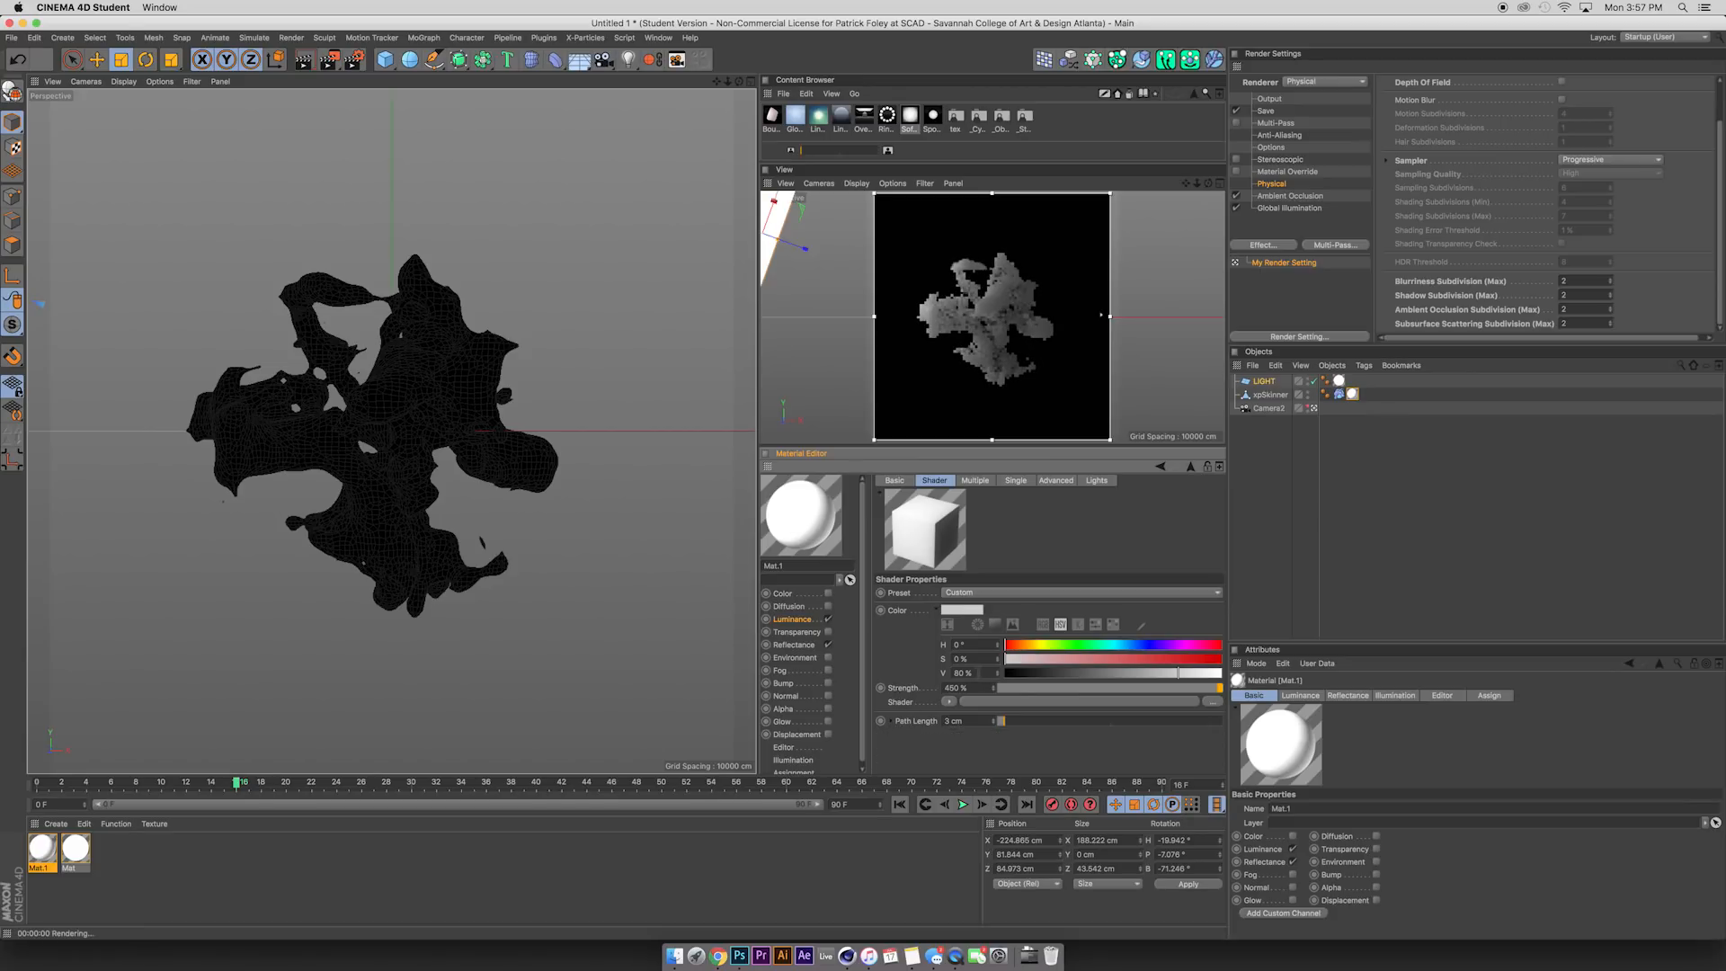
pyautogui.moveTo(1030, 645); pyautogui.dragTo(1033, 645)
pyautogui.click(1053, 659)
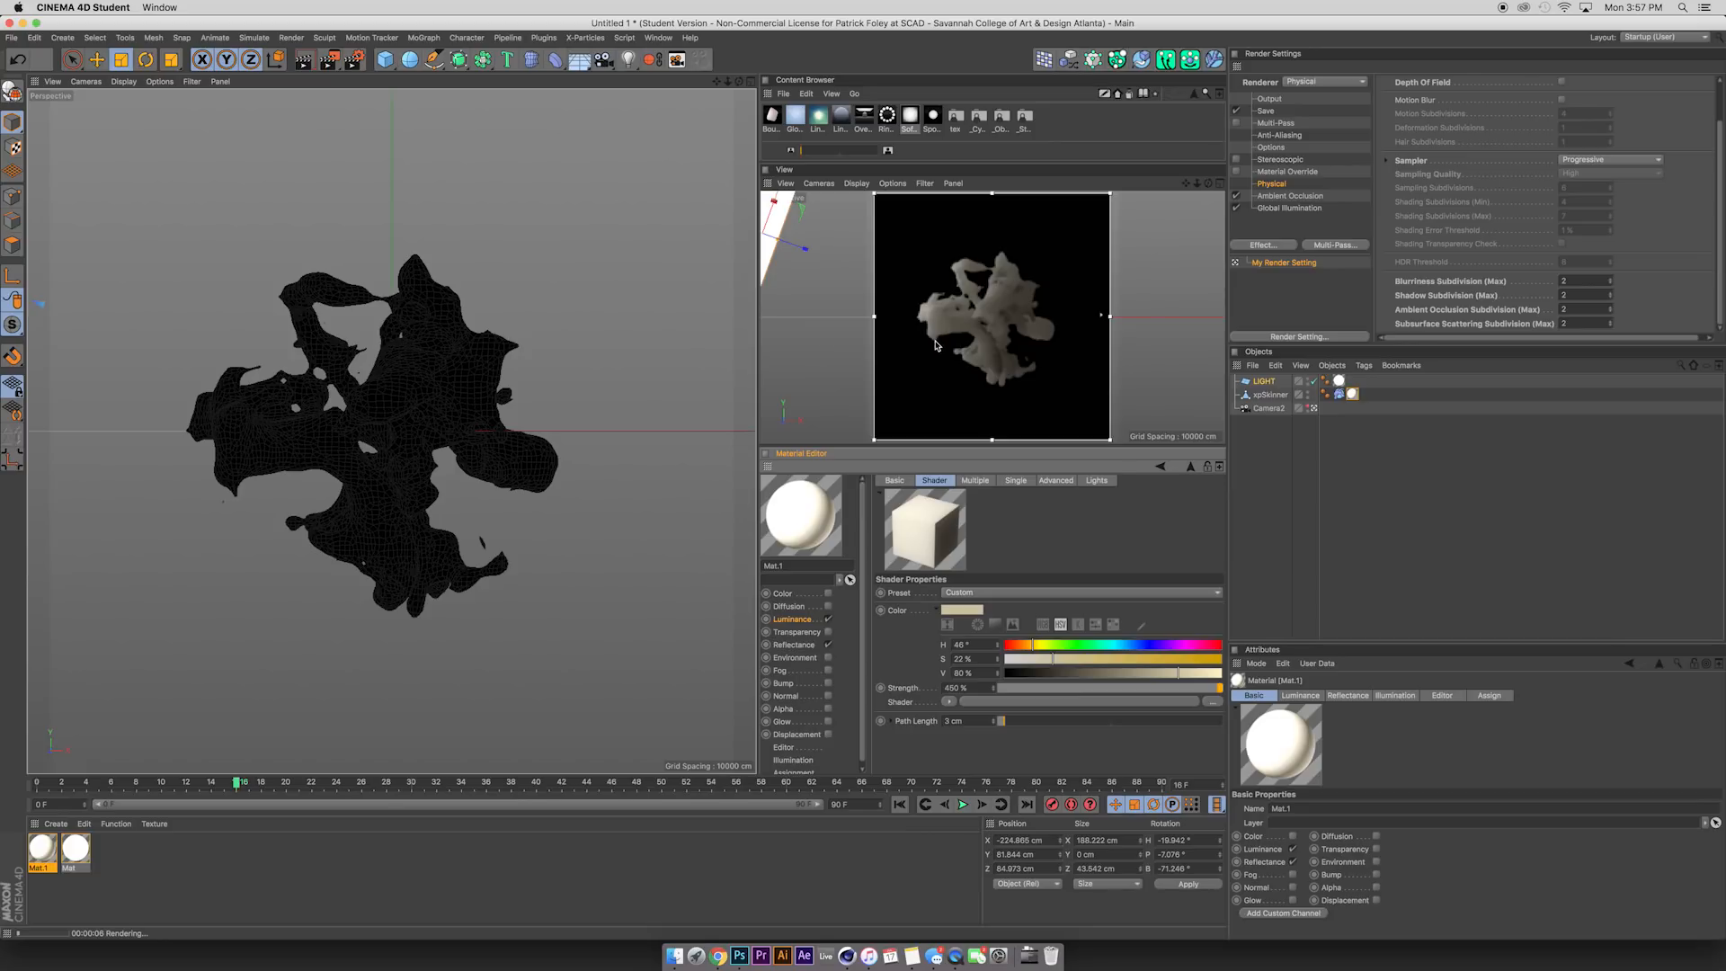
pyautogui.moveTo(1054, 662); pyautogui.dragTo(1102, 662)
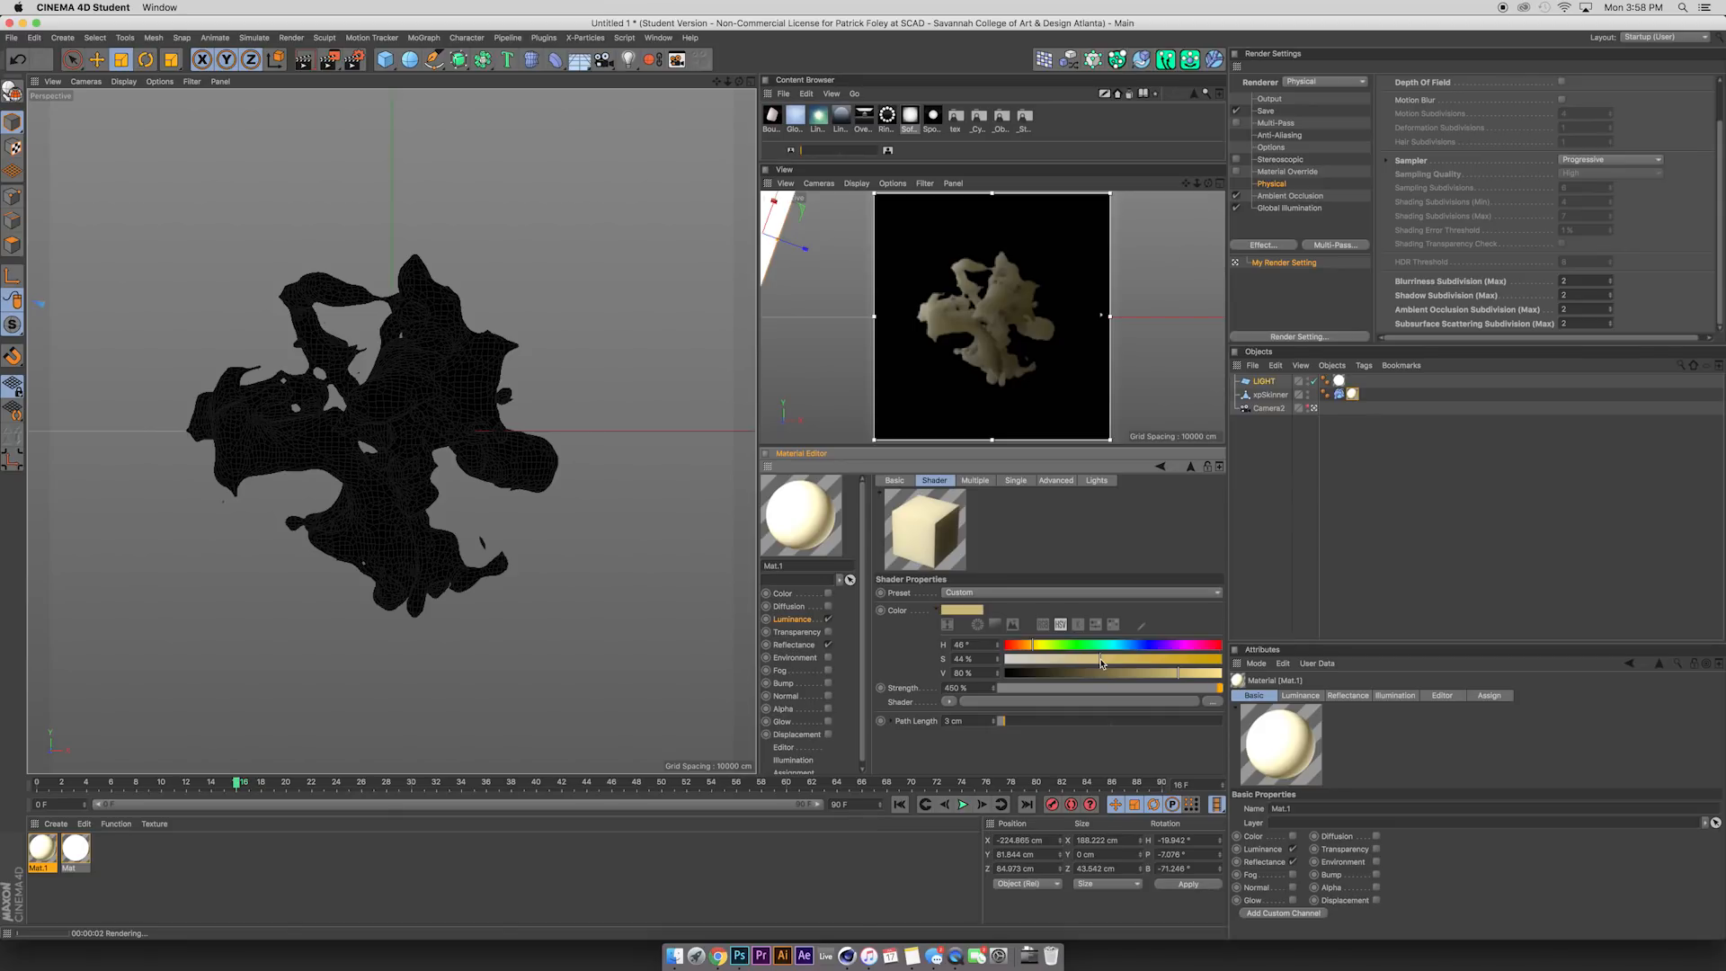
# Try a pink Subsurface Scattering color with a hue of 347° and 77% saturation, and reset its saturation to 0%.
pyautogui.moveTo(1194, 644); pyautogui.dragTo(1215, 645)
pyautogui.click(1172, 660)
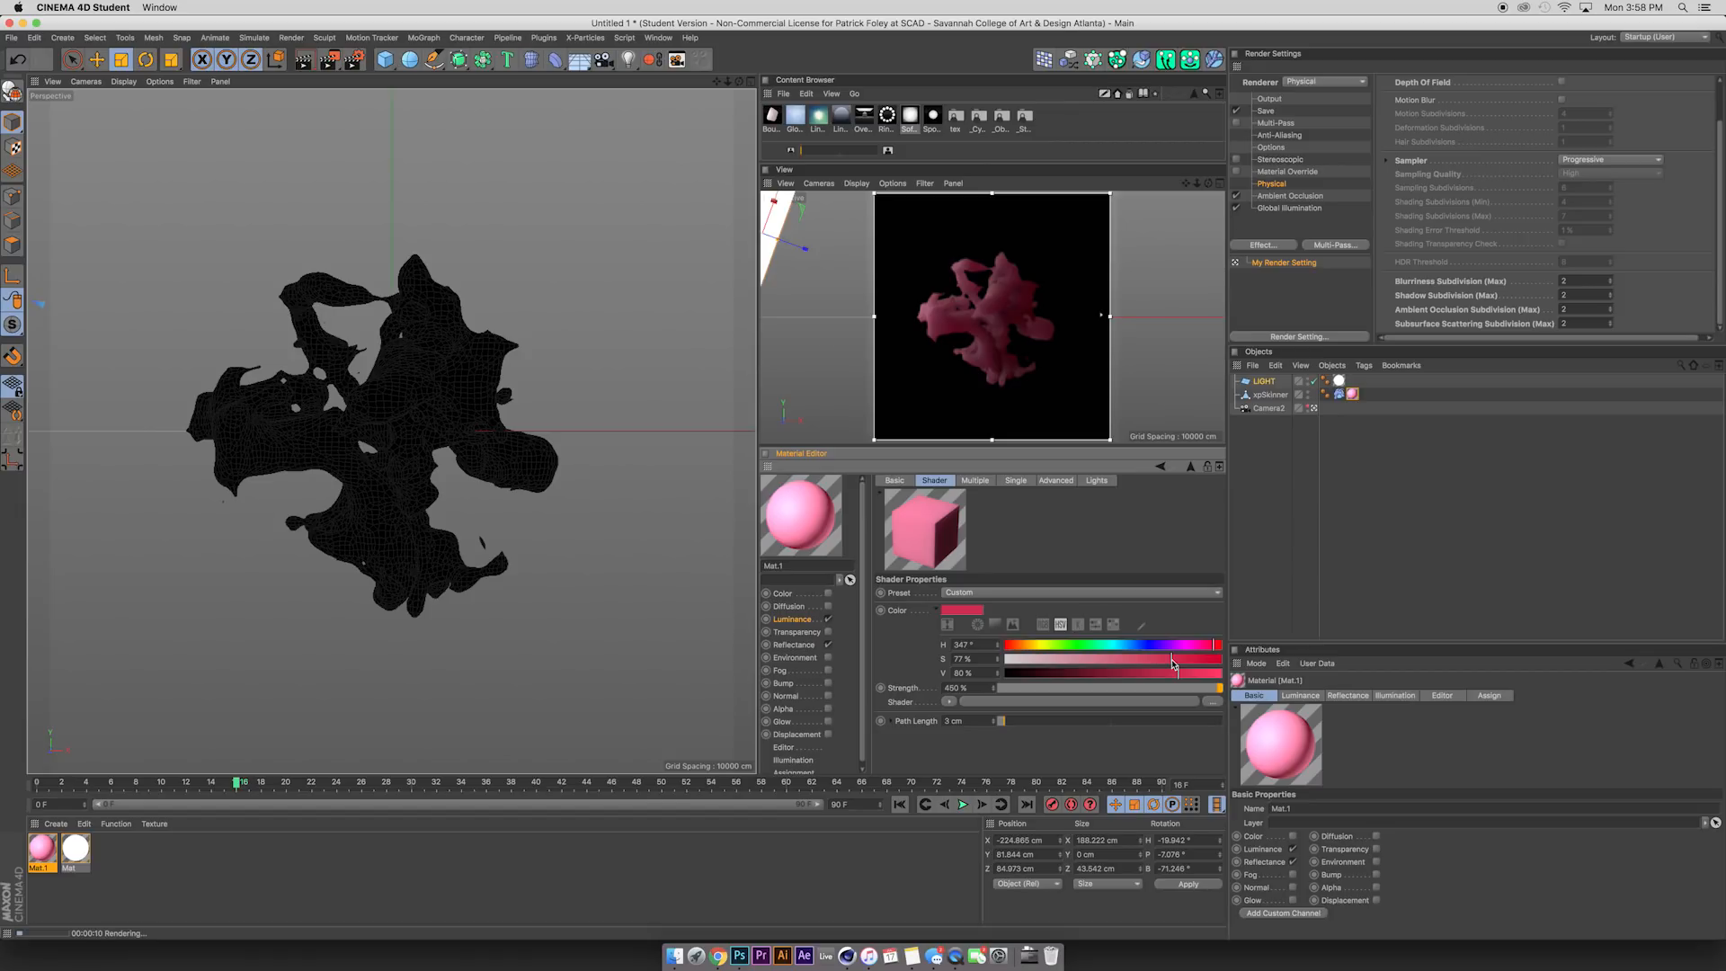
pyautogui.moveTo(1048, 661); pyautogui.dragTo(994, 663)
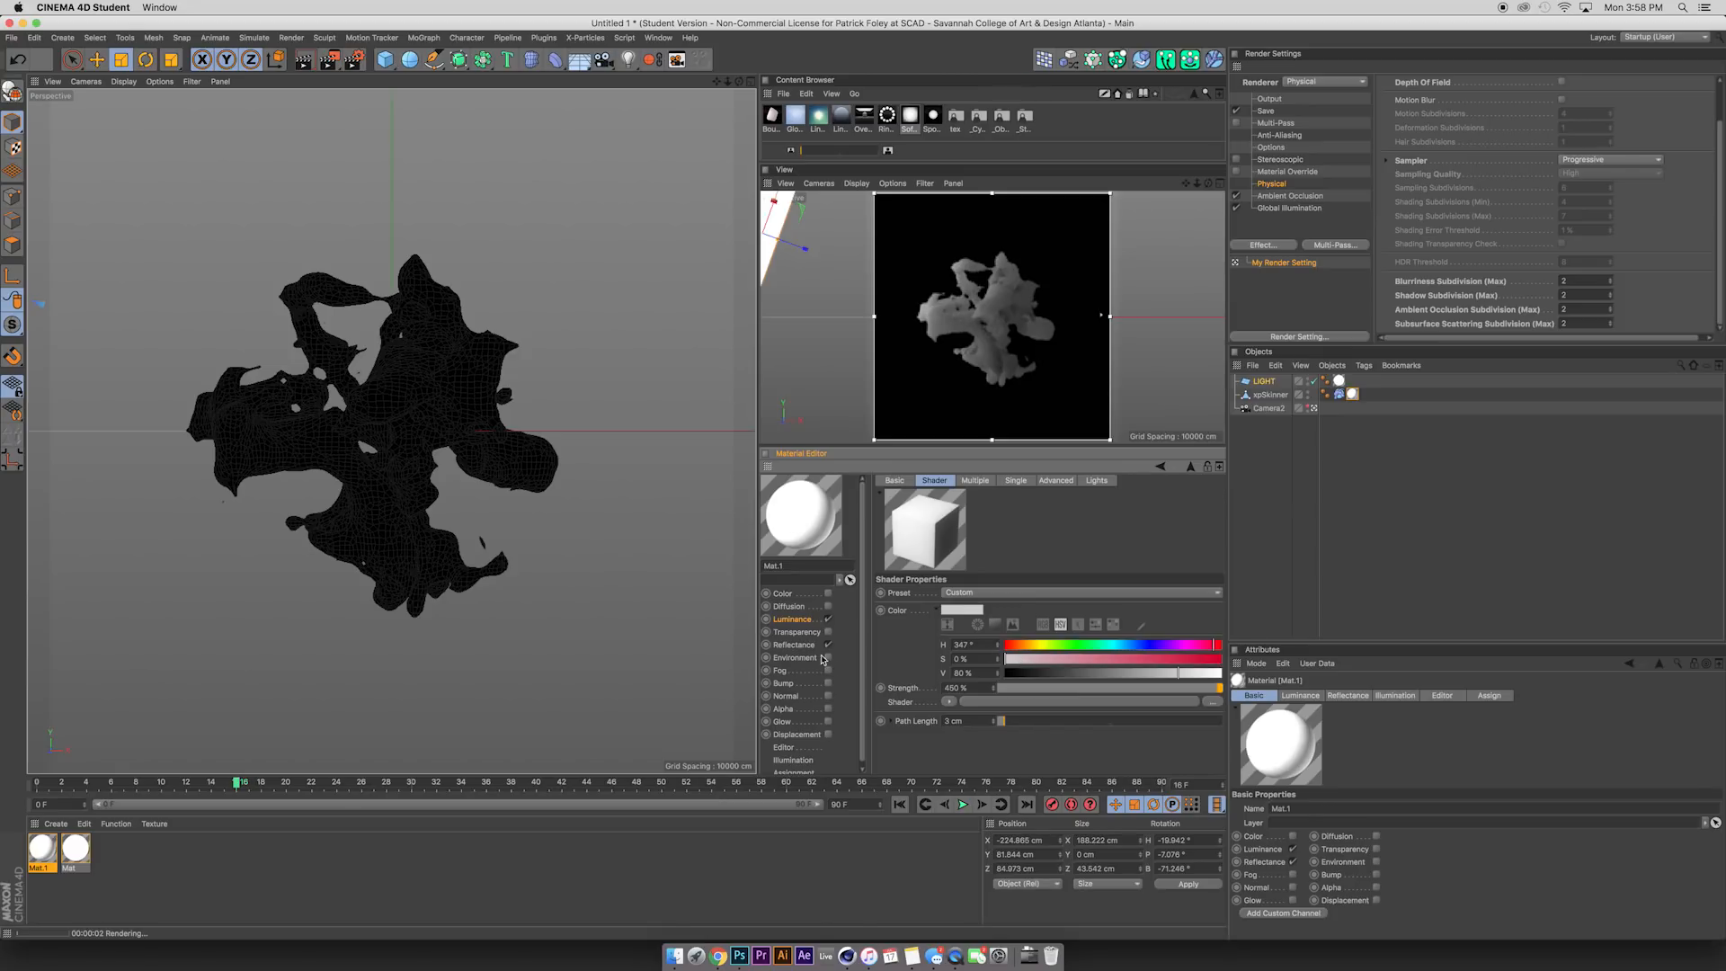
# Add a Reflection (Legacy) layer to the mesh material's reflectance, try a low global reflection brightness, and return it to 100%.
pyautogui.click(794, 645)
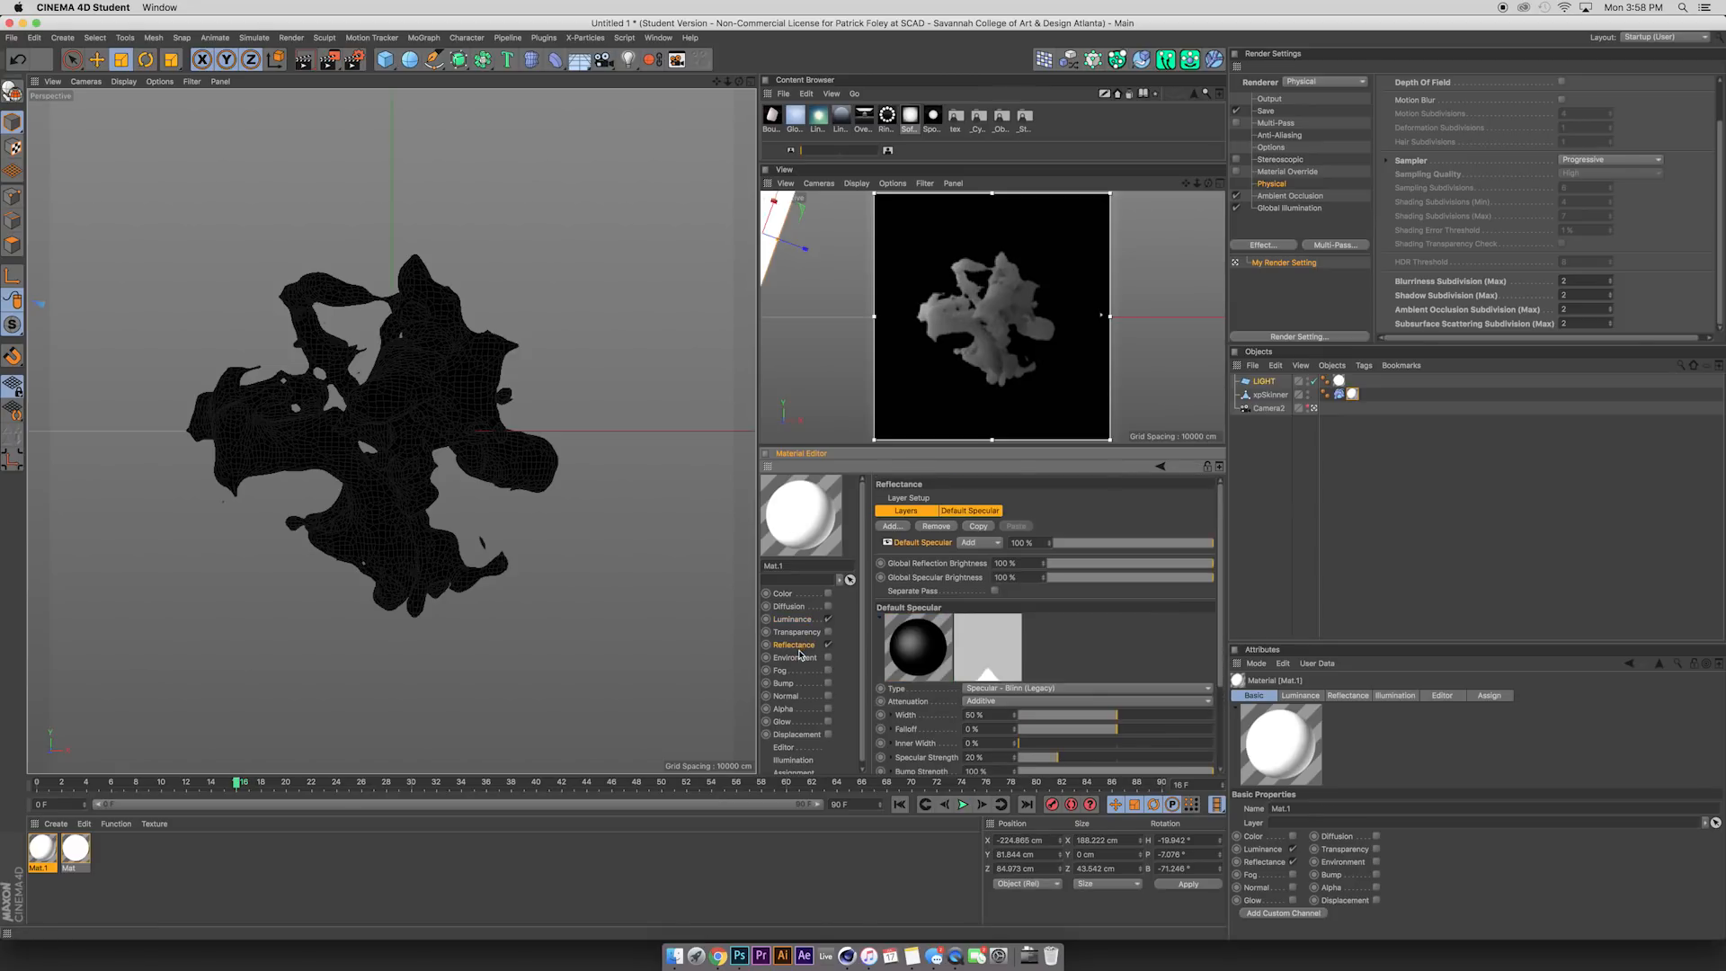
pyautogui.click(891, 526)
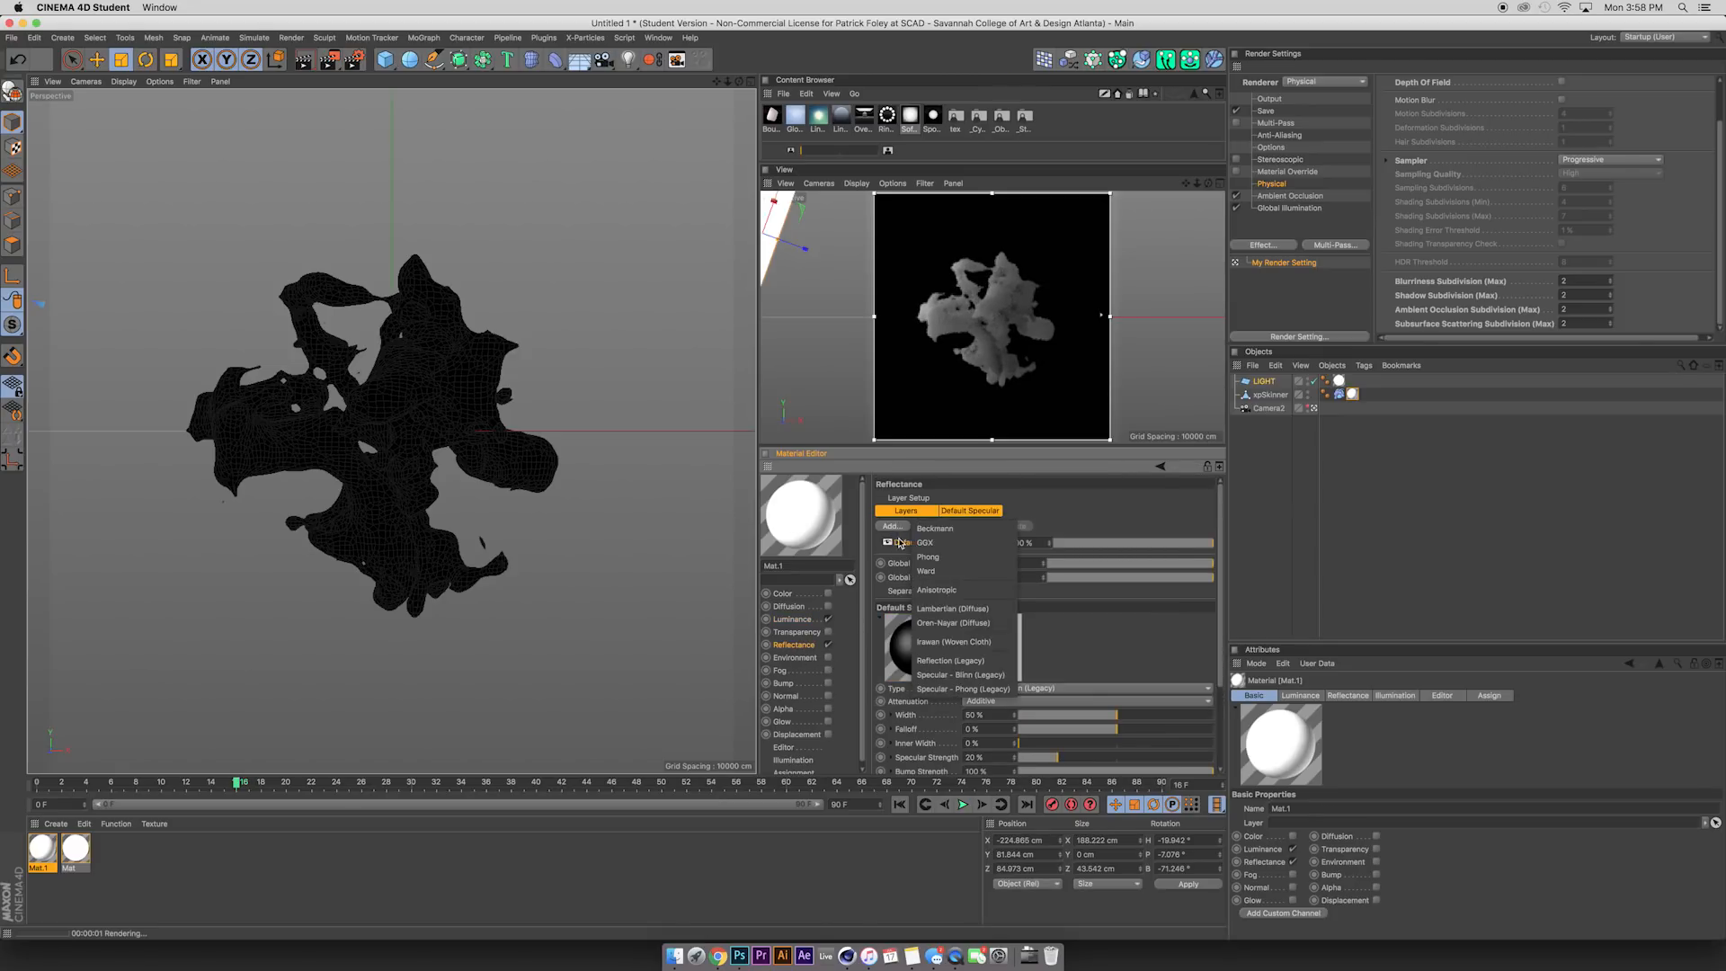
pyautogui.click(942, 662)
pyautogui.click(1070, 580)
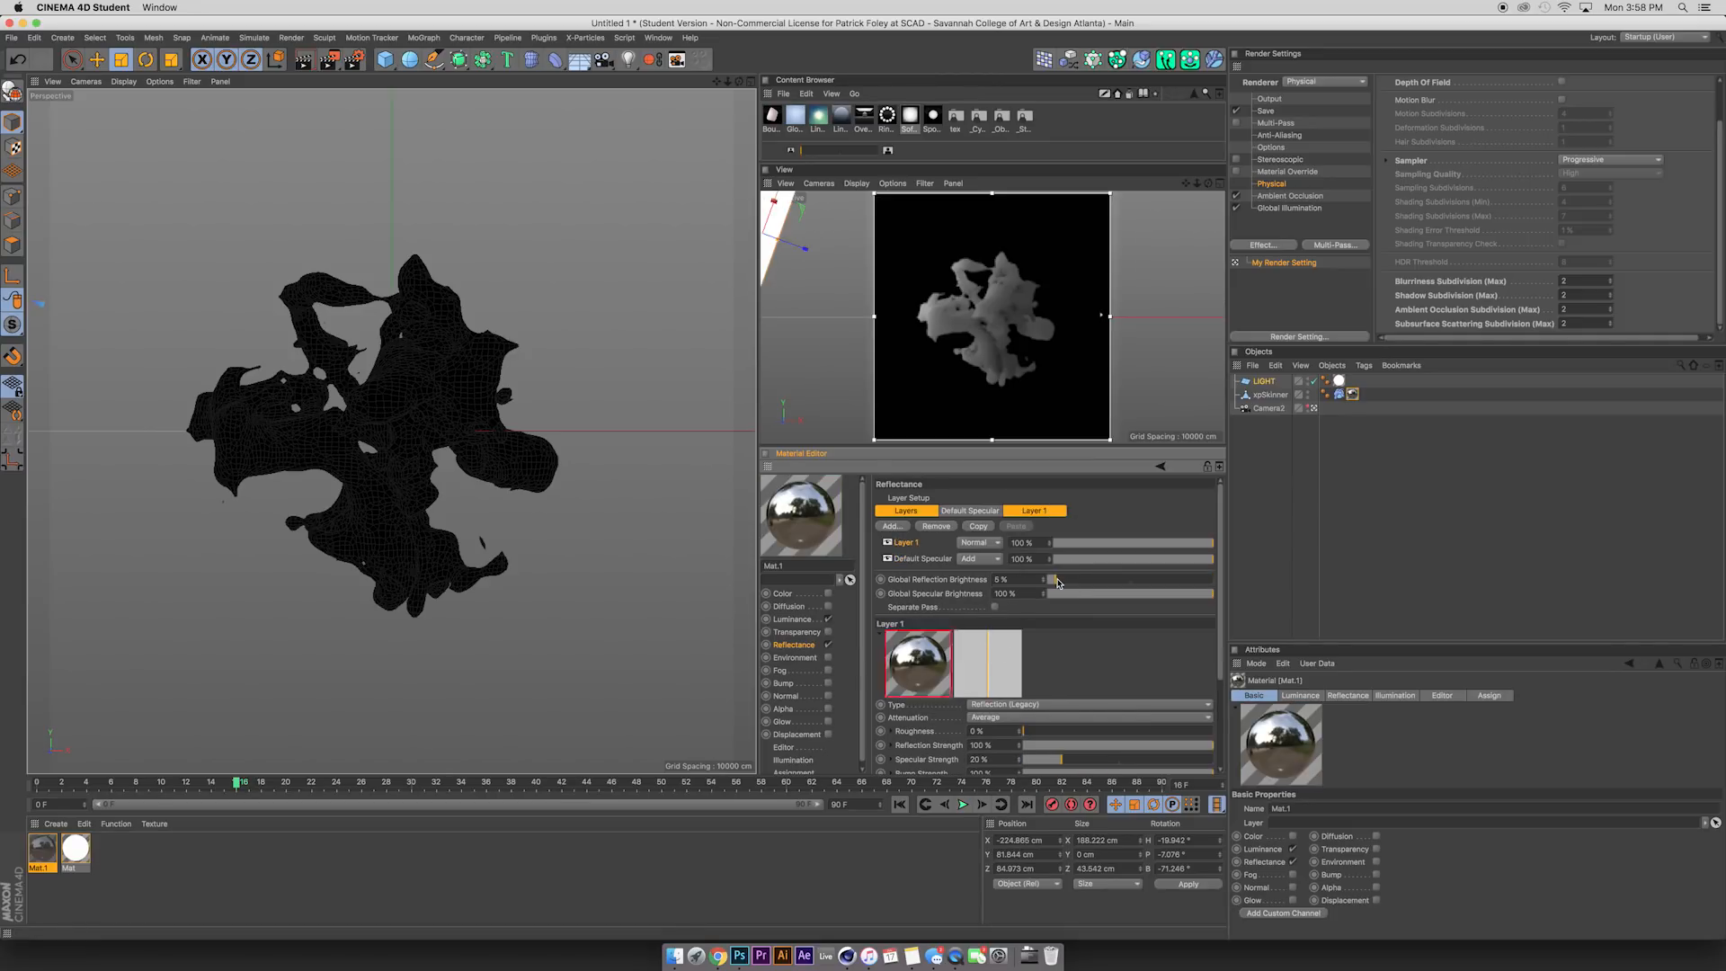
pyautogui.moveTo(1071, 580); pyautogui.dragTo(1238, 593)
# Delete the Default Specular layer from the mesh material's reflectance and lower the reflection layer's strength to 9%.
pyautogui.click(927, 559)
pyautogui.press('Delete')
pyautogui.click(1038, 543)
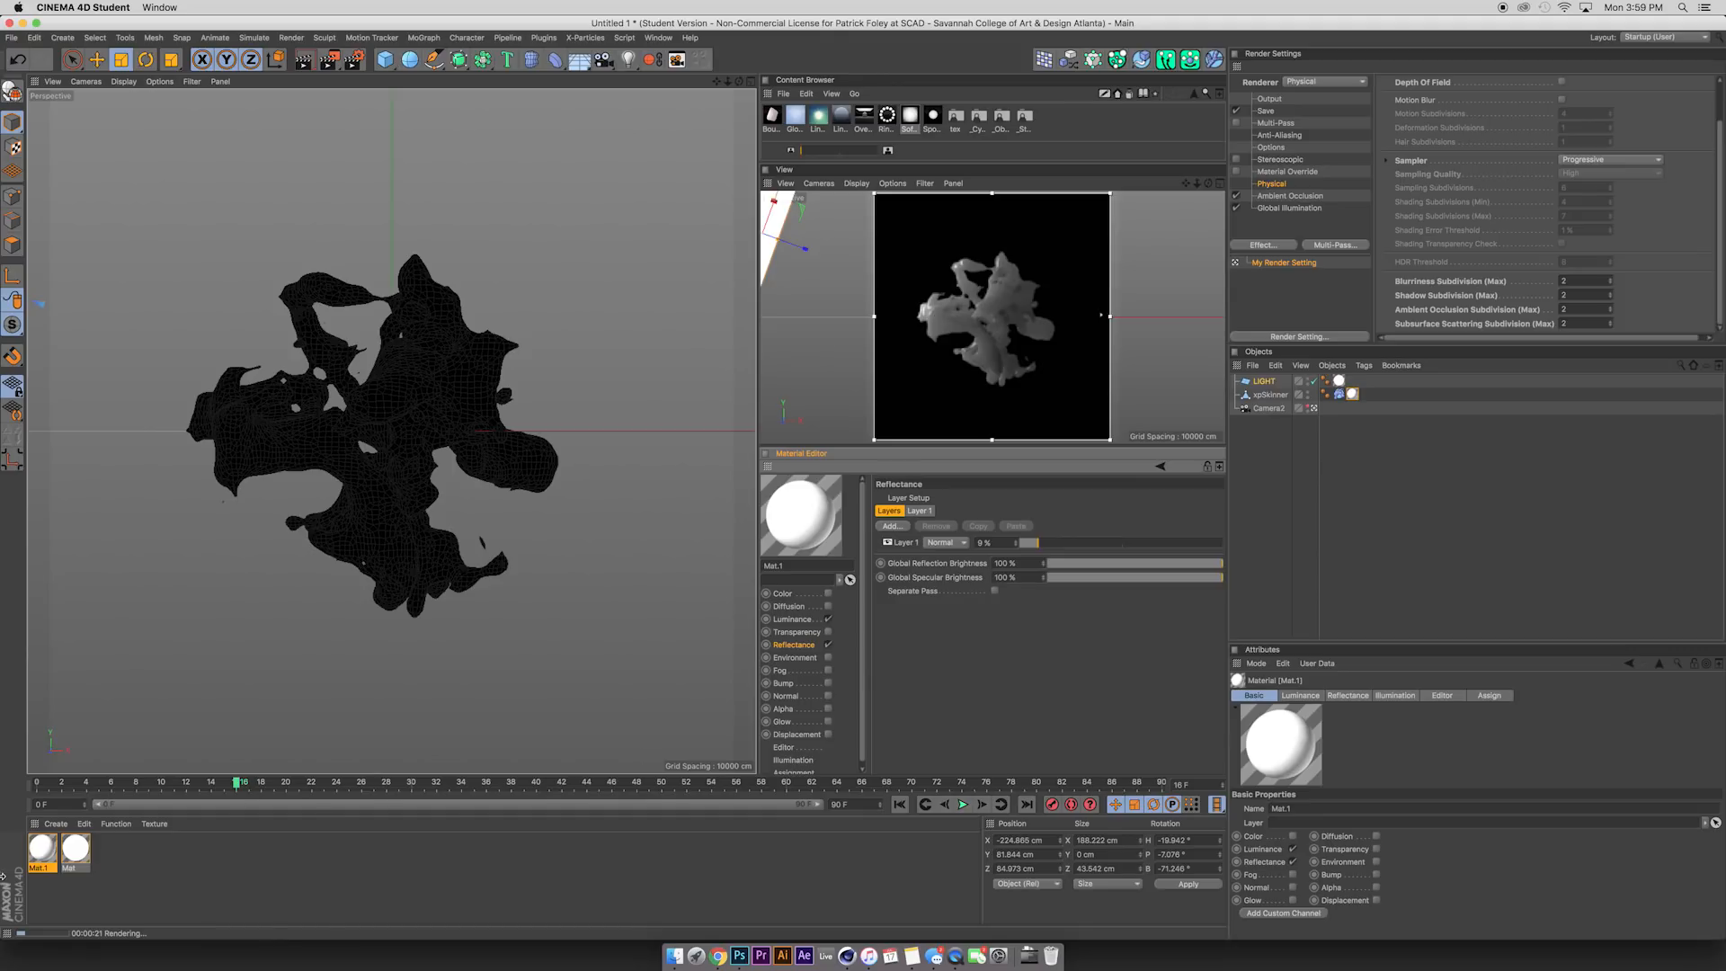
# Examine the multiple diffuse, single scattering, advanced and lights settings of the mesh material's Subsurface Scattering shader.
pyautogui.click(42, 852)
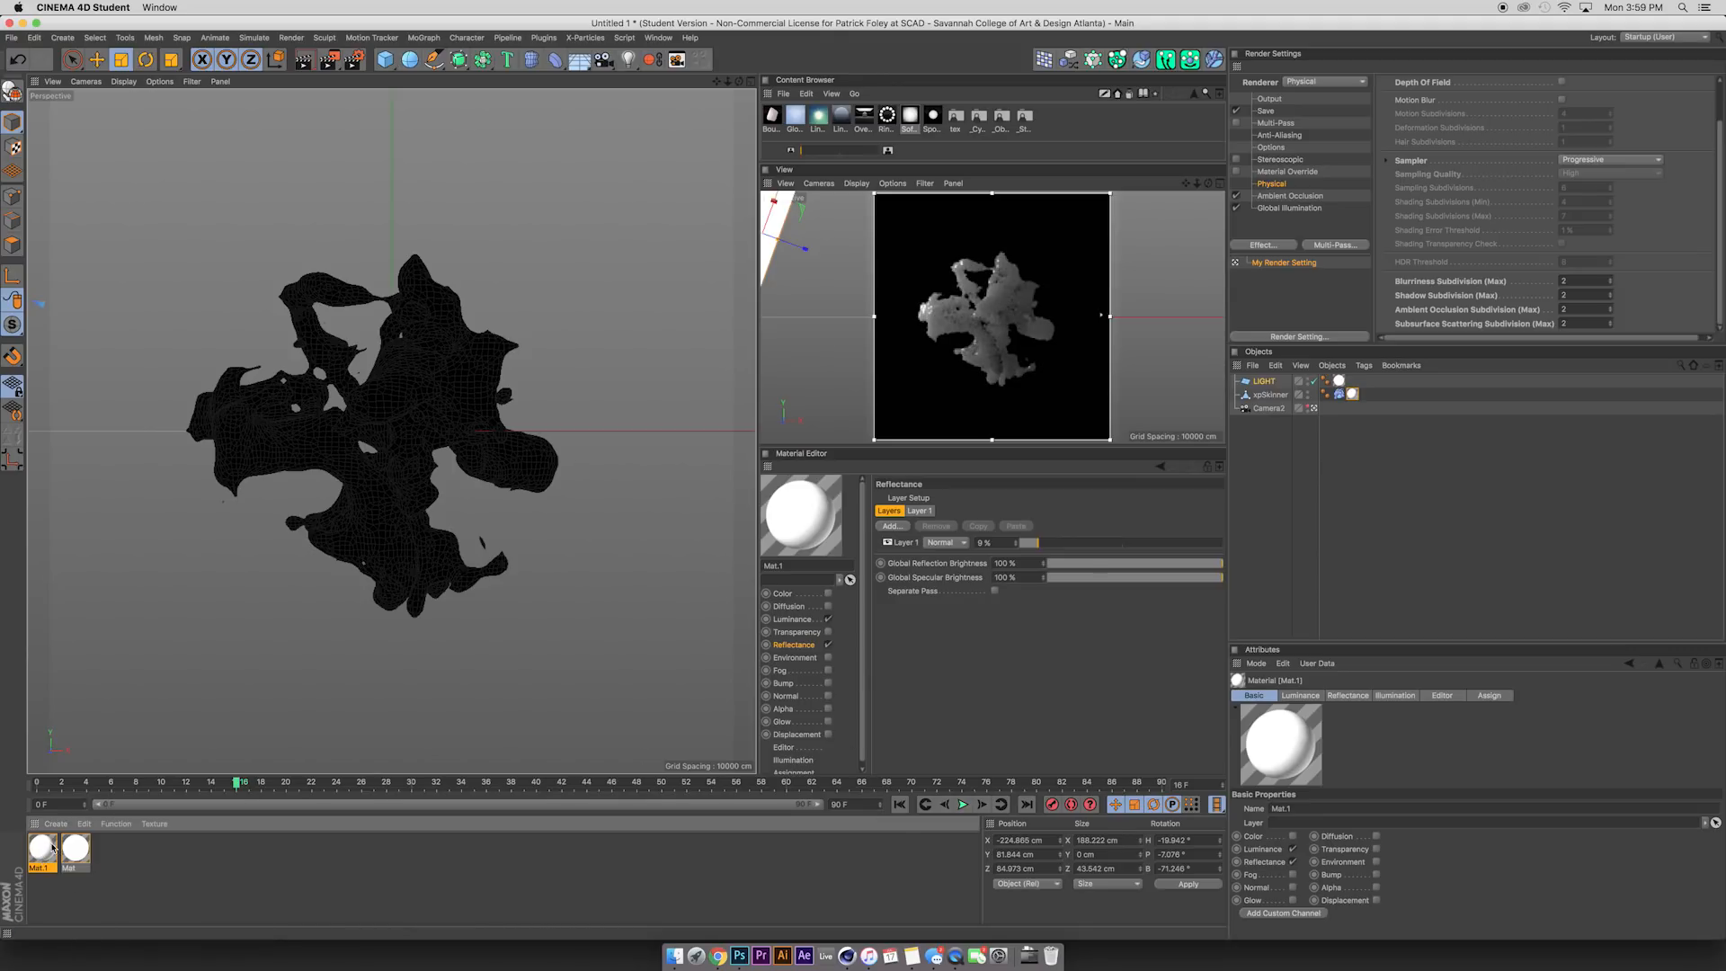
pyautogui.click(79, 887)
pyautogui.click(43, 850)
pyautogui.click(794, 620)
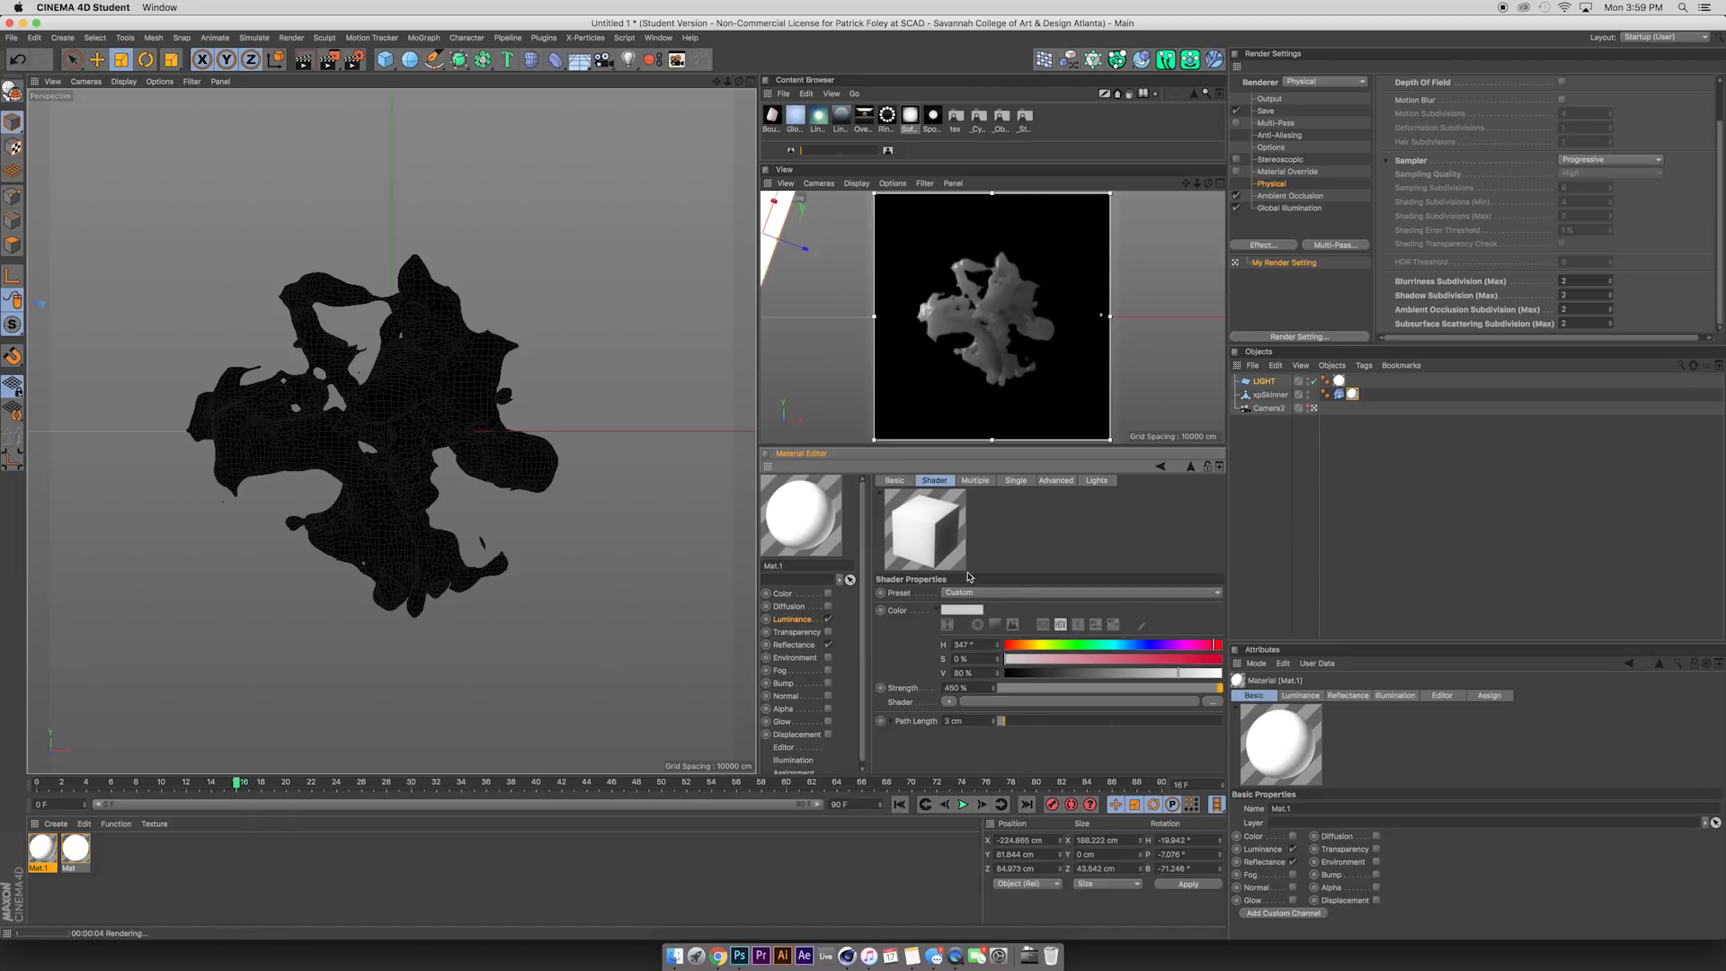
pyautogui.click(983, 481)
pyautogui.click(1024, 480)
pyautogui.click(1056, 484)
pyautogui.click(1096, 483)
pyautogui.click(1063, 483)
pyautogui.click(1018, 482)
pyautogui.click(979, 483)
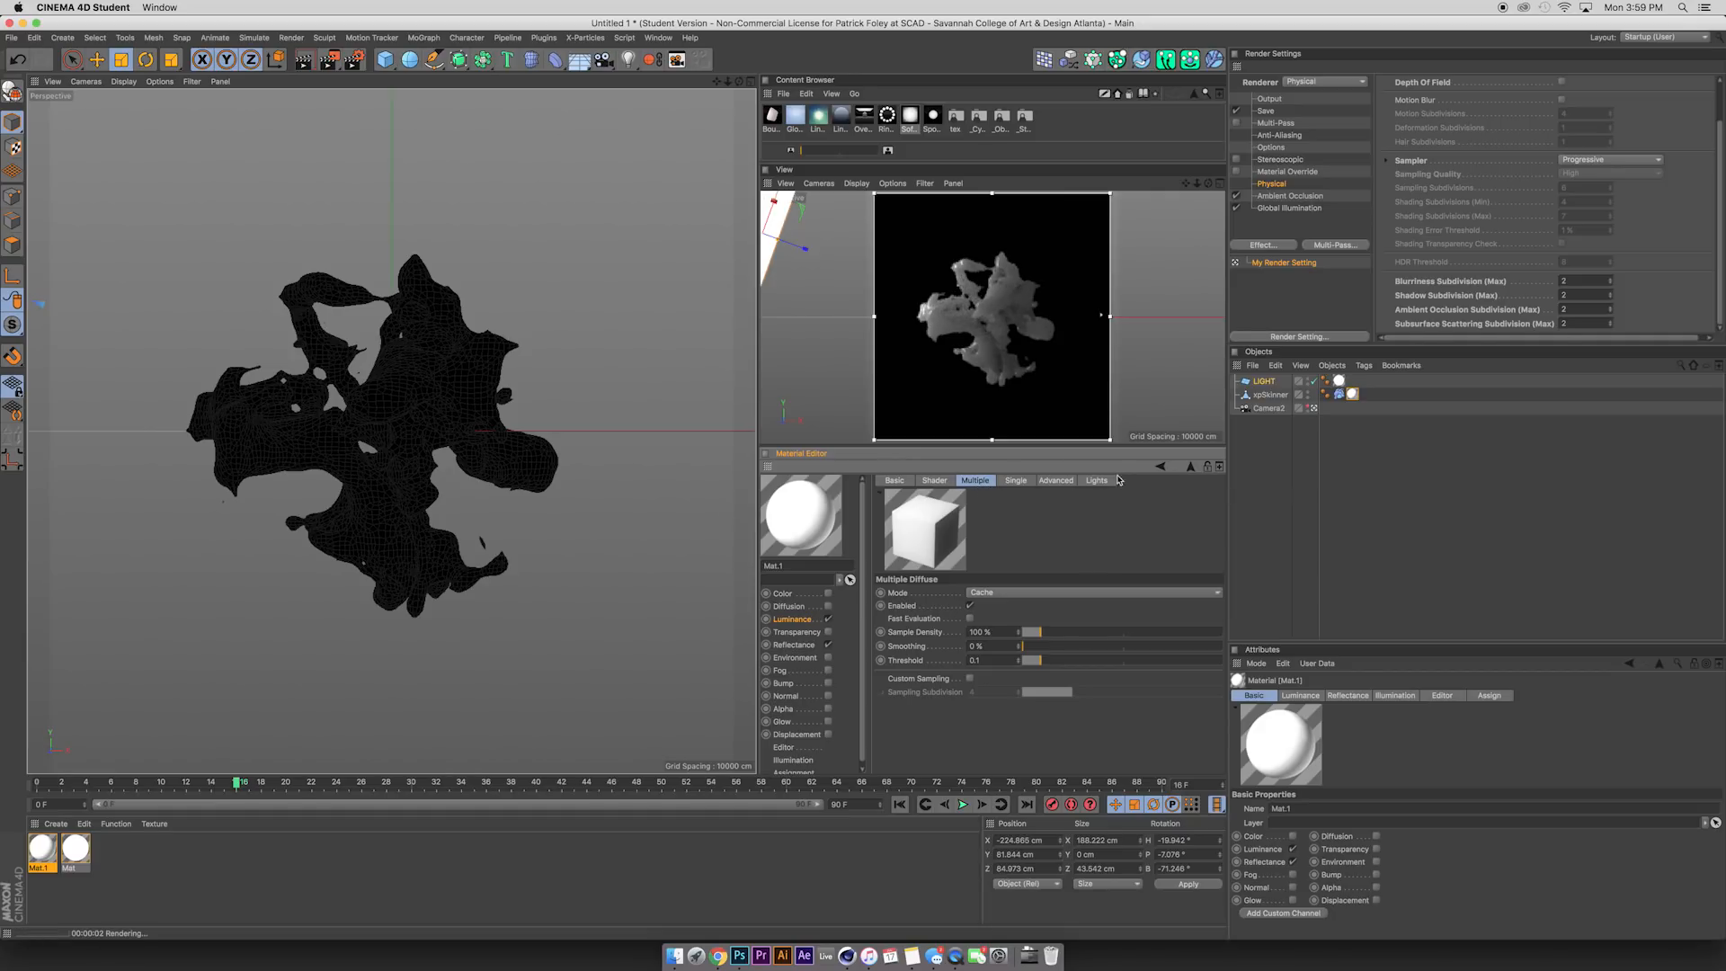
pyautogui.click(1016, 482)
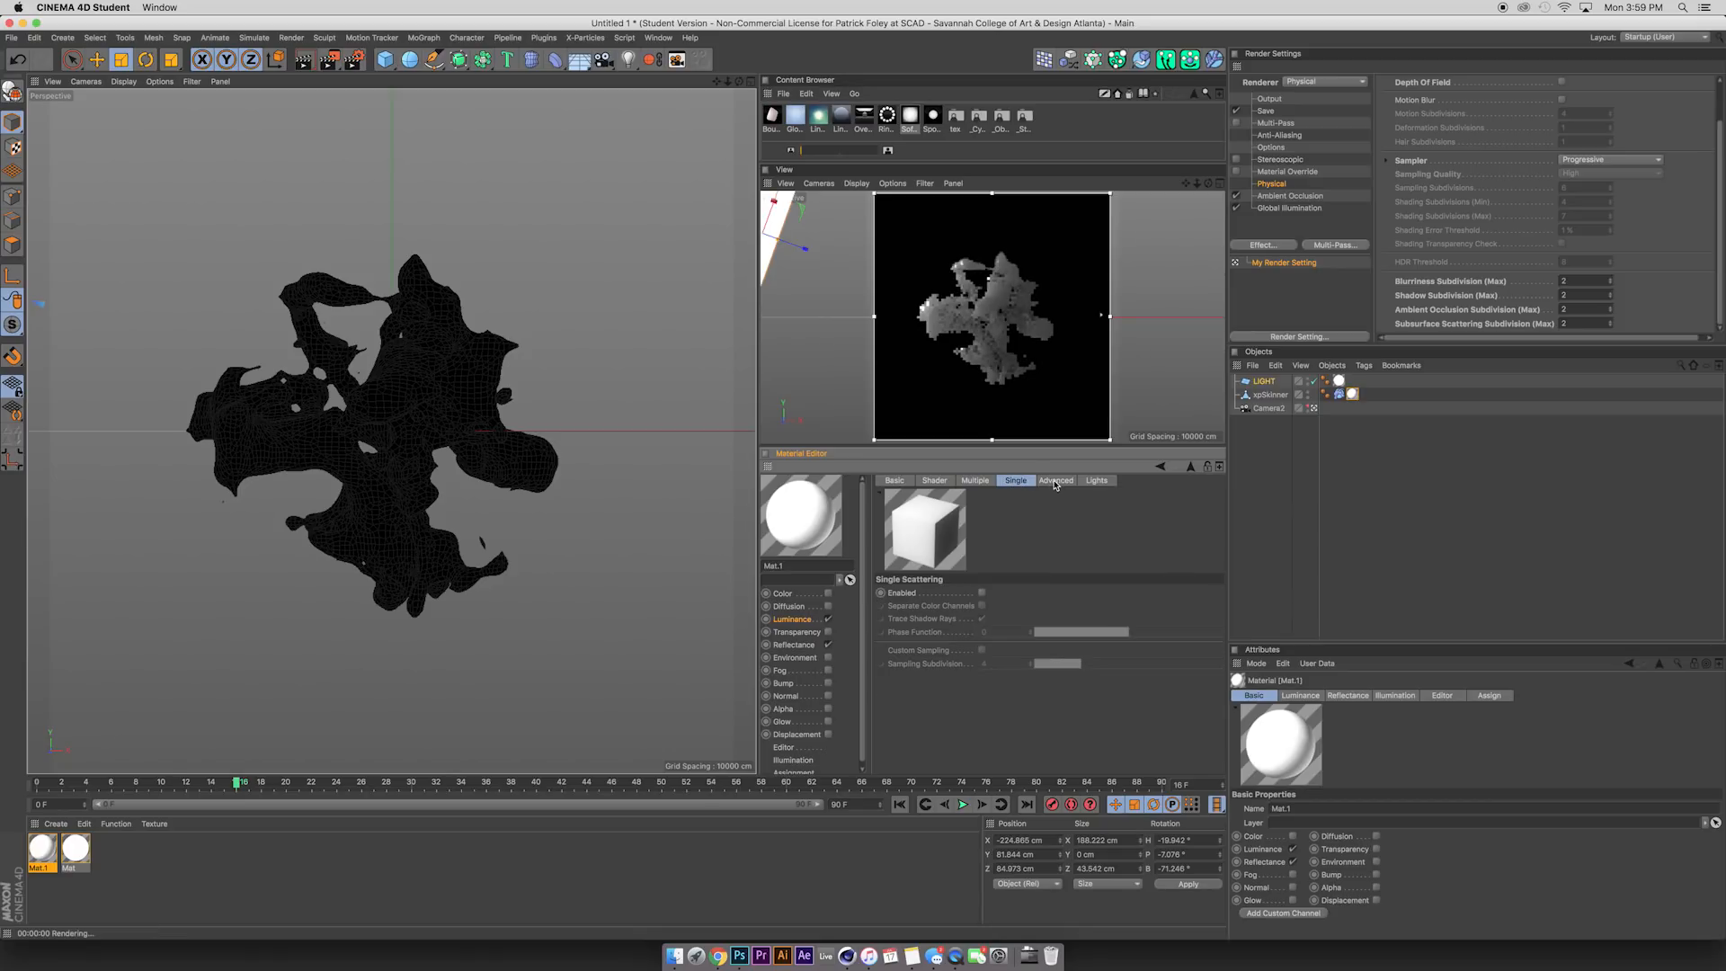
pyautogui.click(1056, 482)
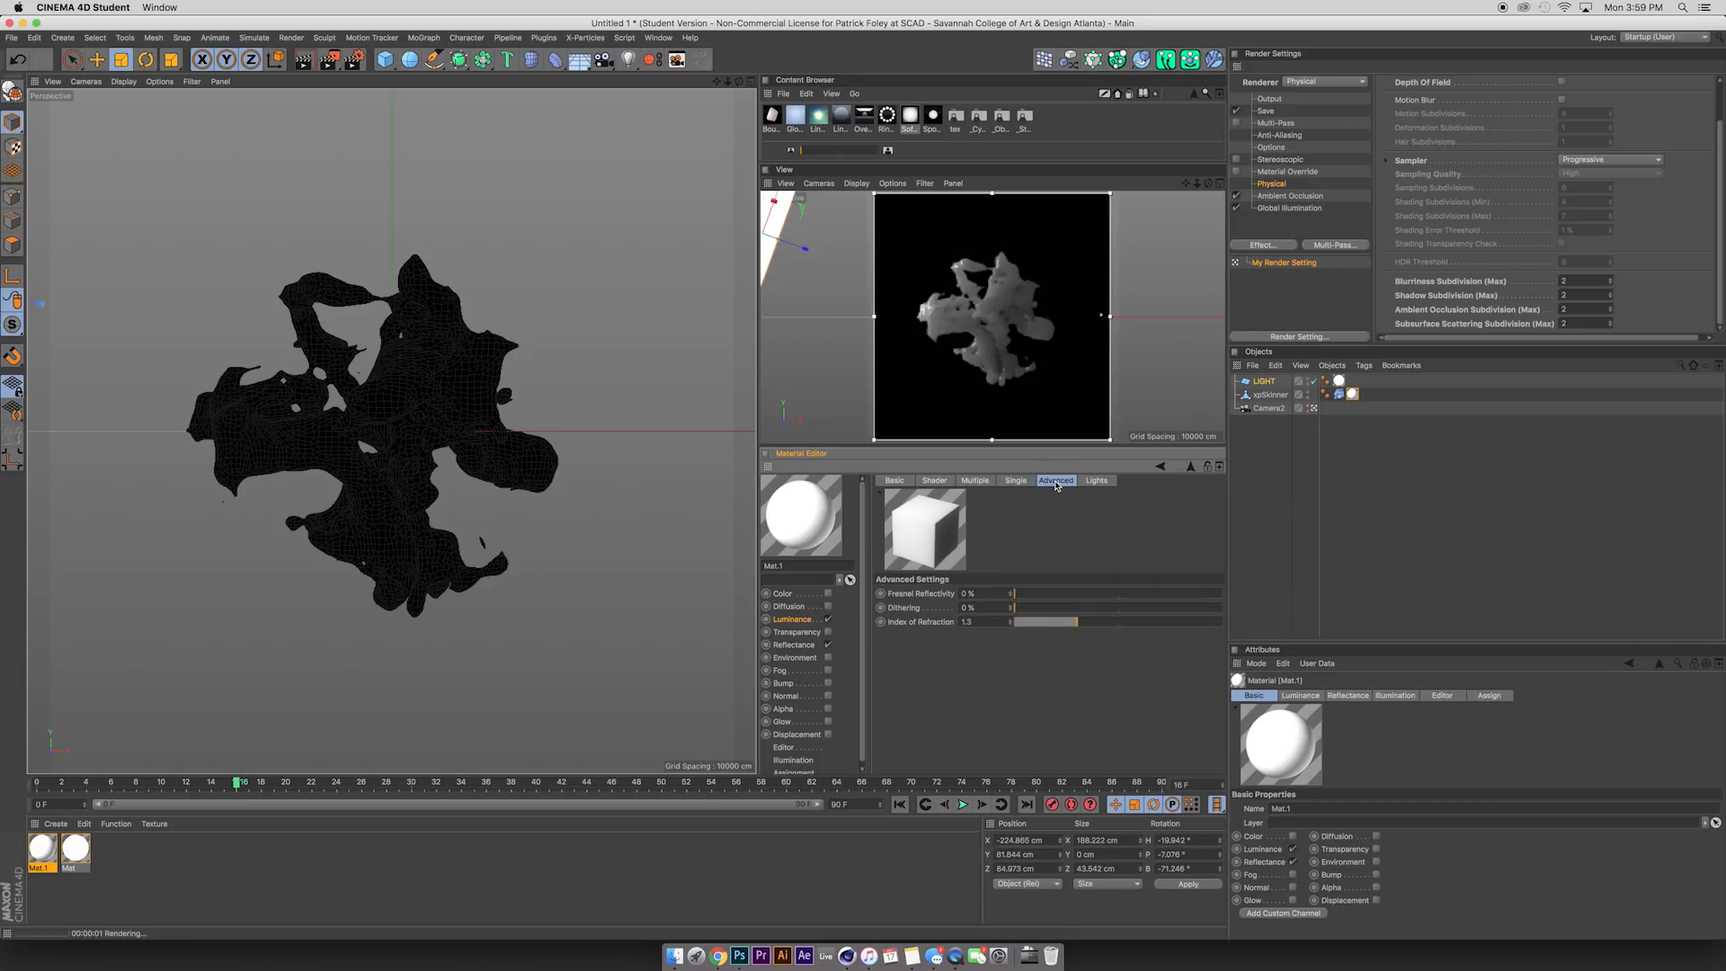
pyautogui.click(894, 481)
pyautogui.click(935, 480)
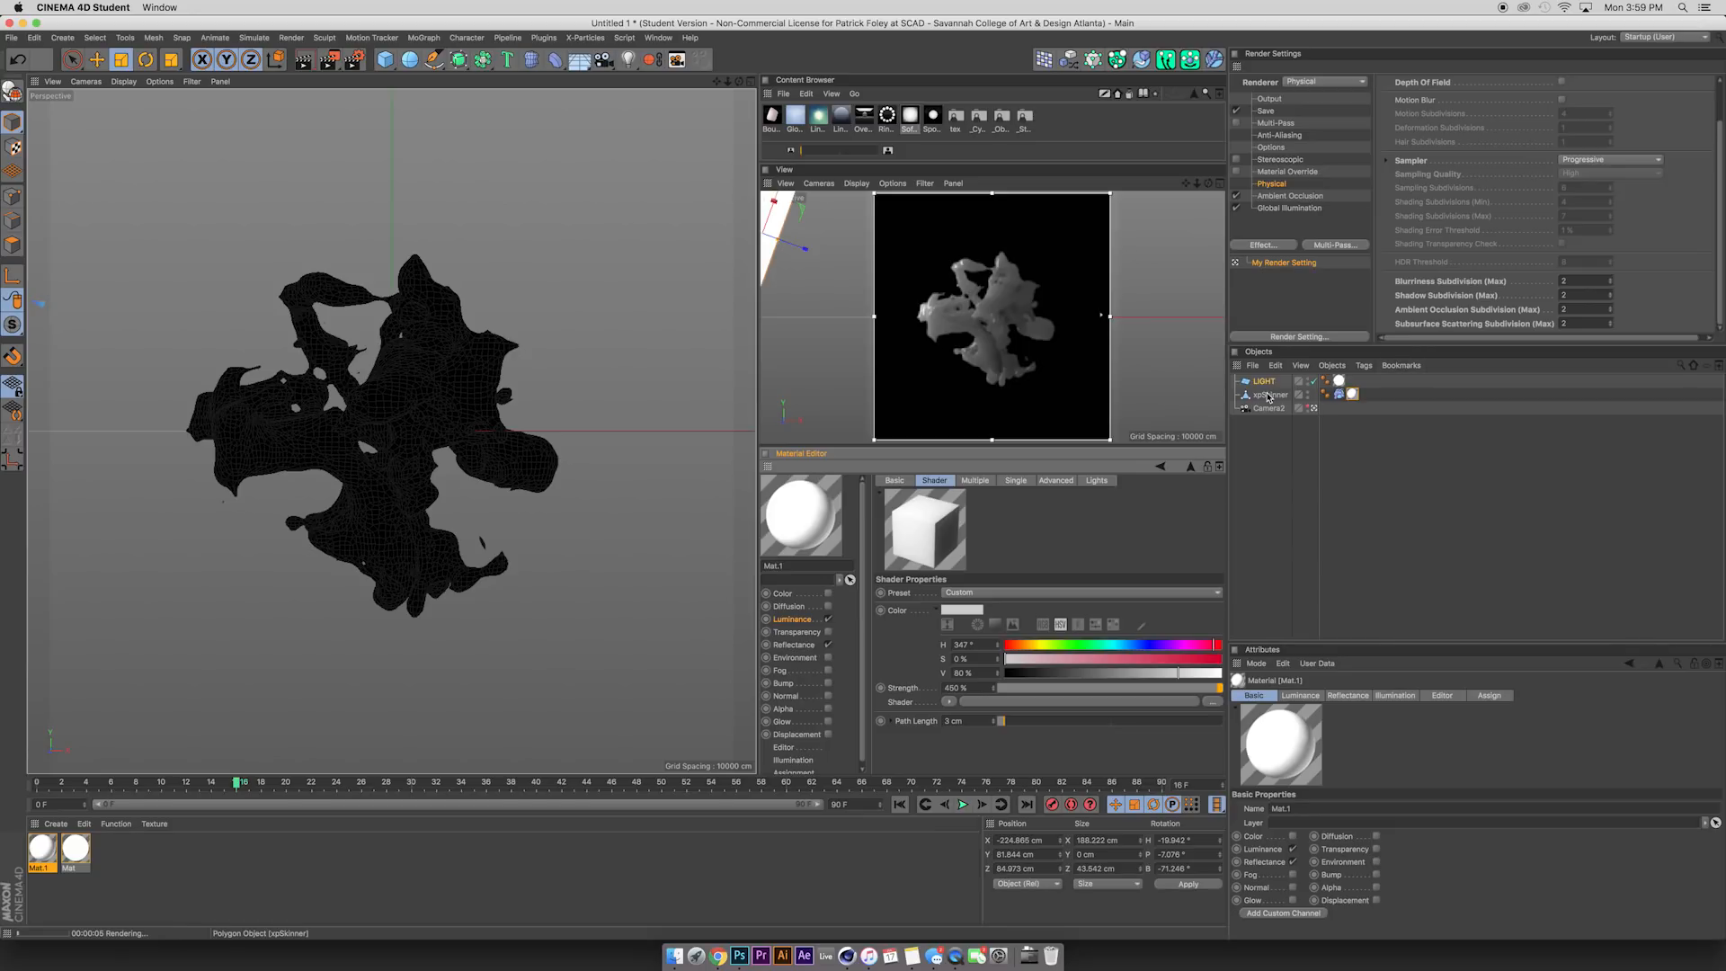
# Return the timeline to frame 0 and add a sphere shrunk to a radius of about 14 cm.
pyautogui.click(1269, 395)
pyautogui.click(896, 809)
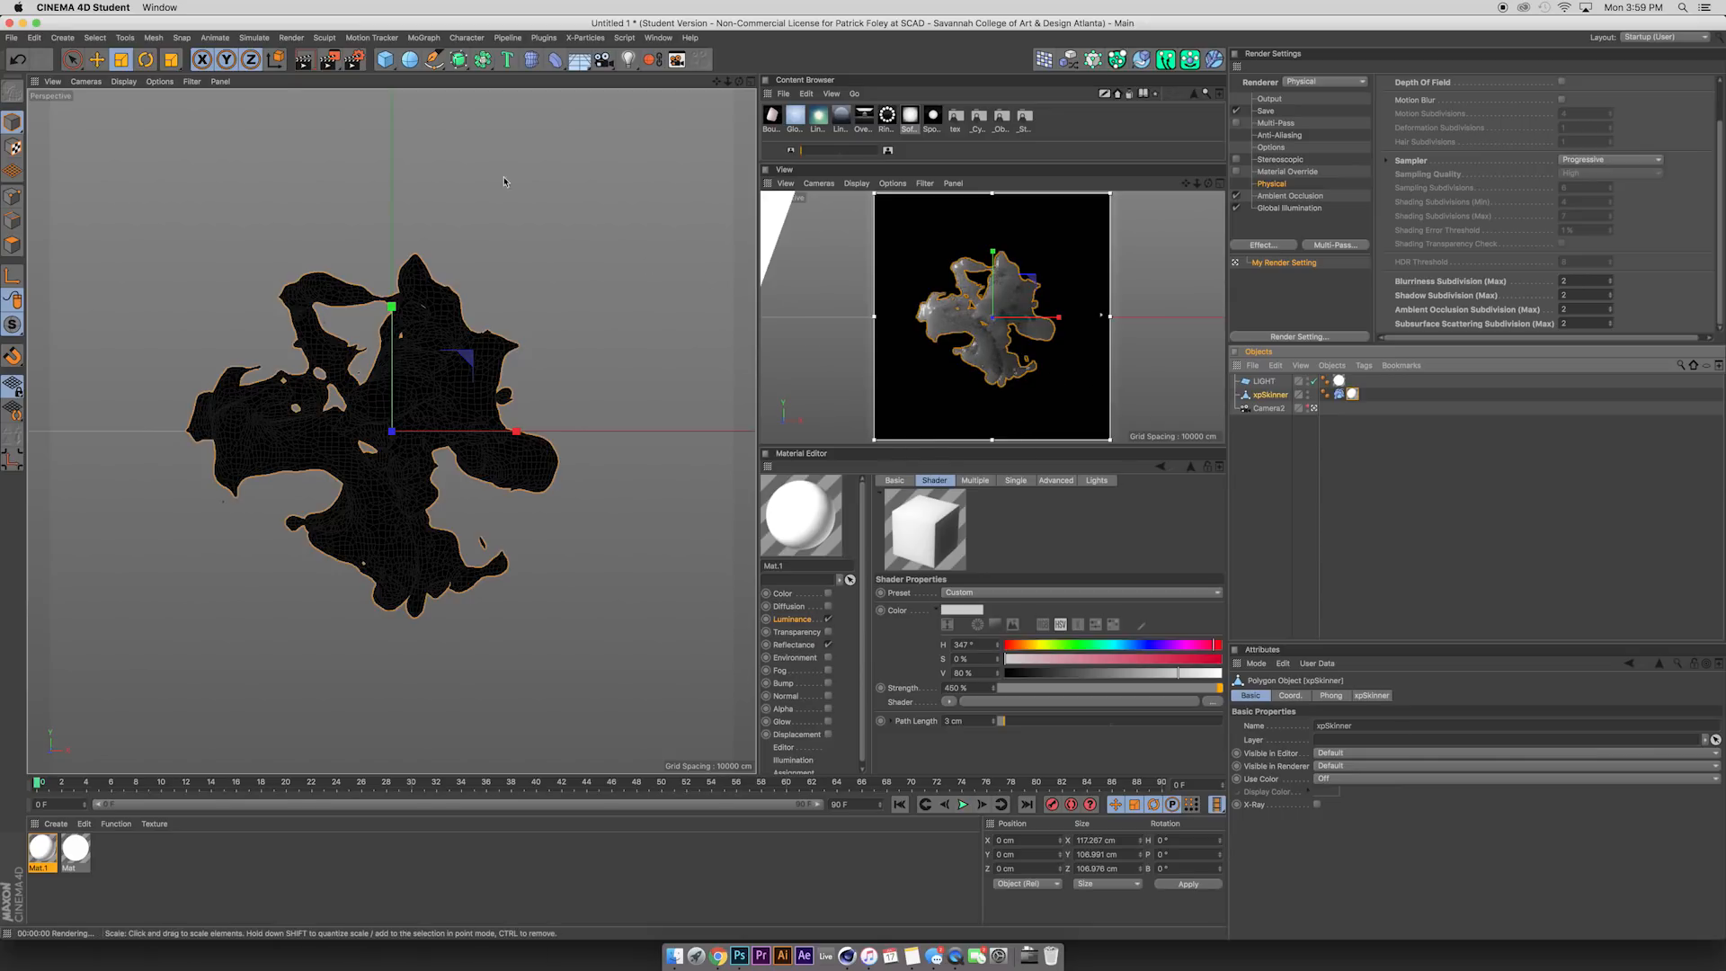
pyautogui.click(409, 59)
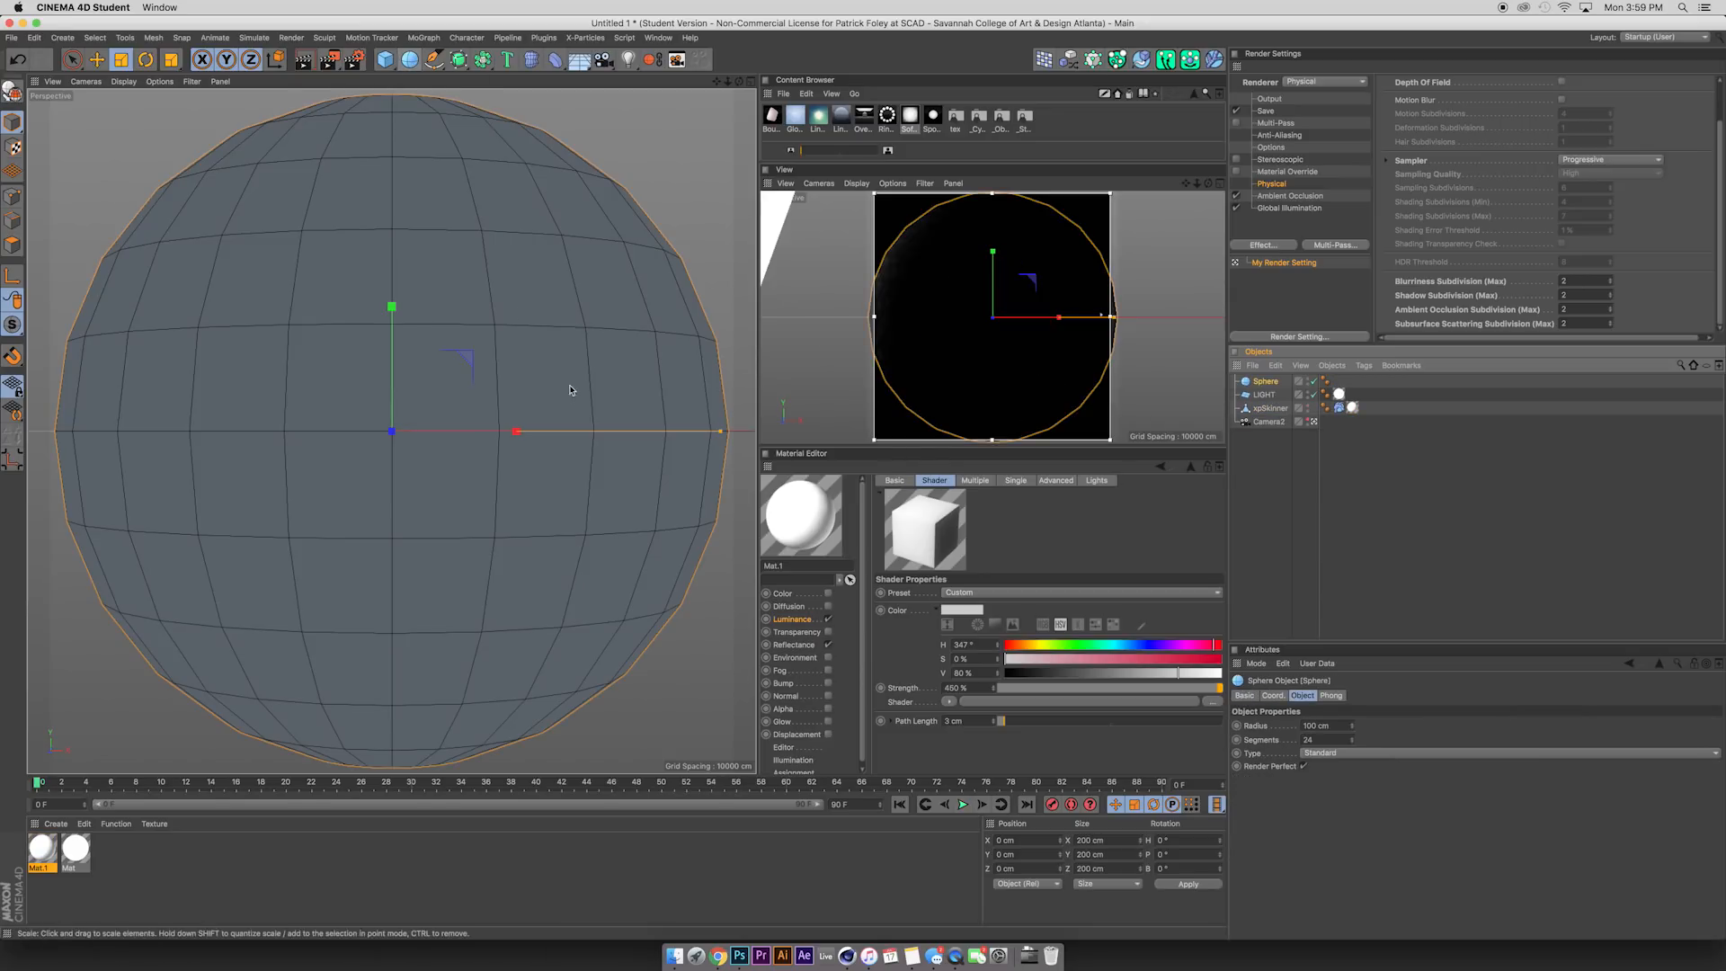
pyautogui.moveTo(715, 431); pyautogui.dragTo(440, 452)
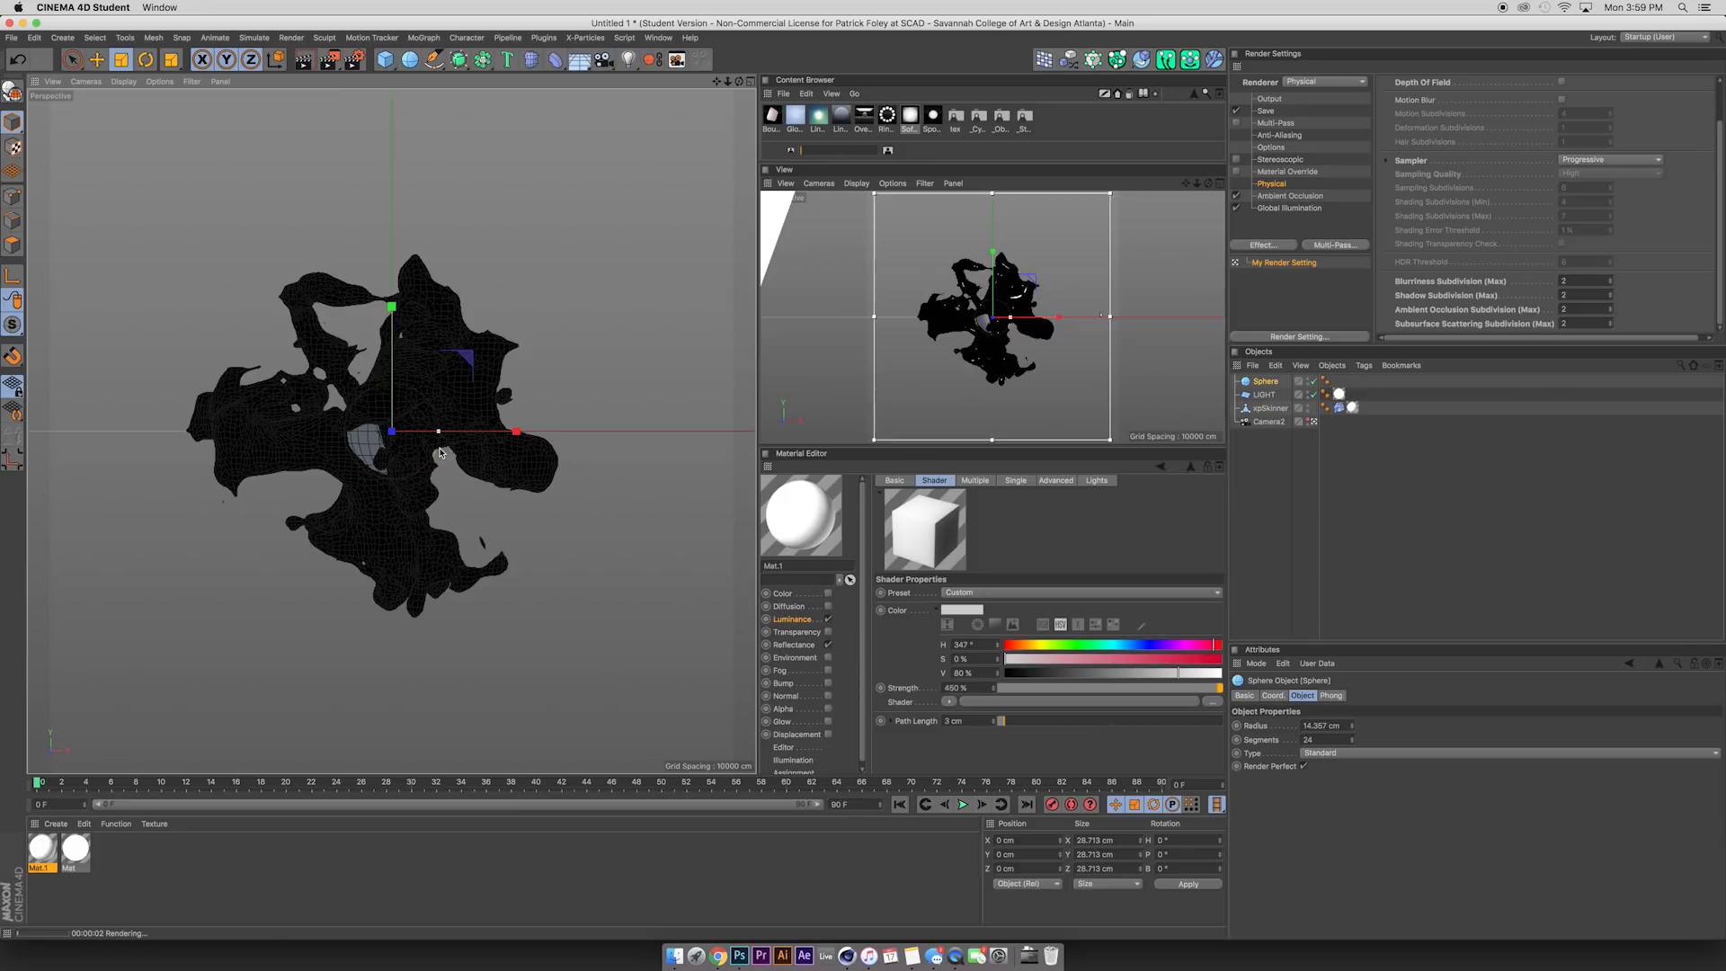
# Try the sphere outside the mesh, up and to the side of it, and undo the move.
pyautogui.press('e')
pyautogui.moveTo(485, 344); pyautogui.dragTo(630, 289)
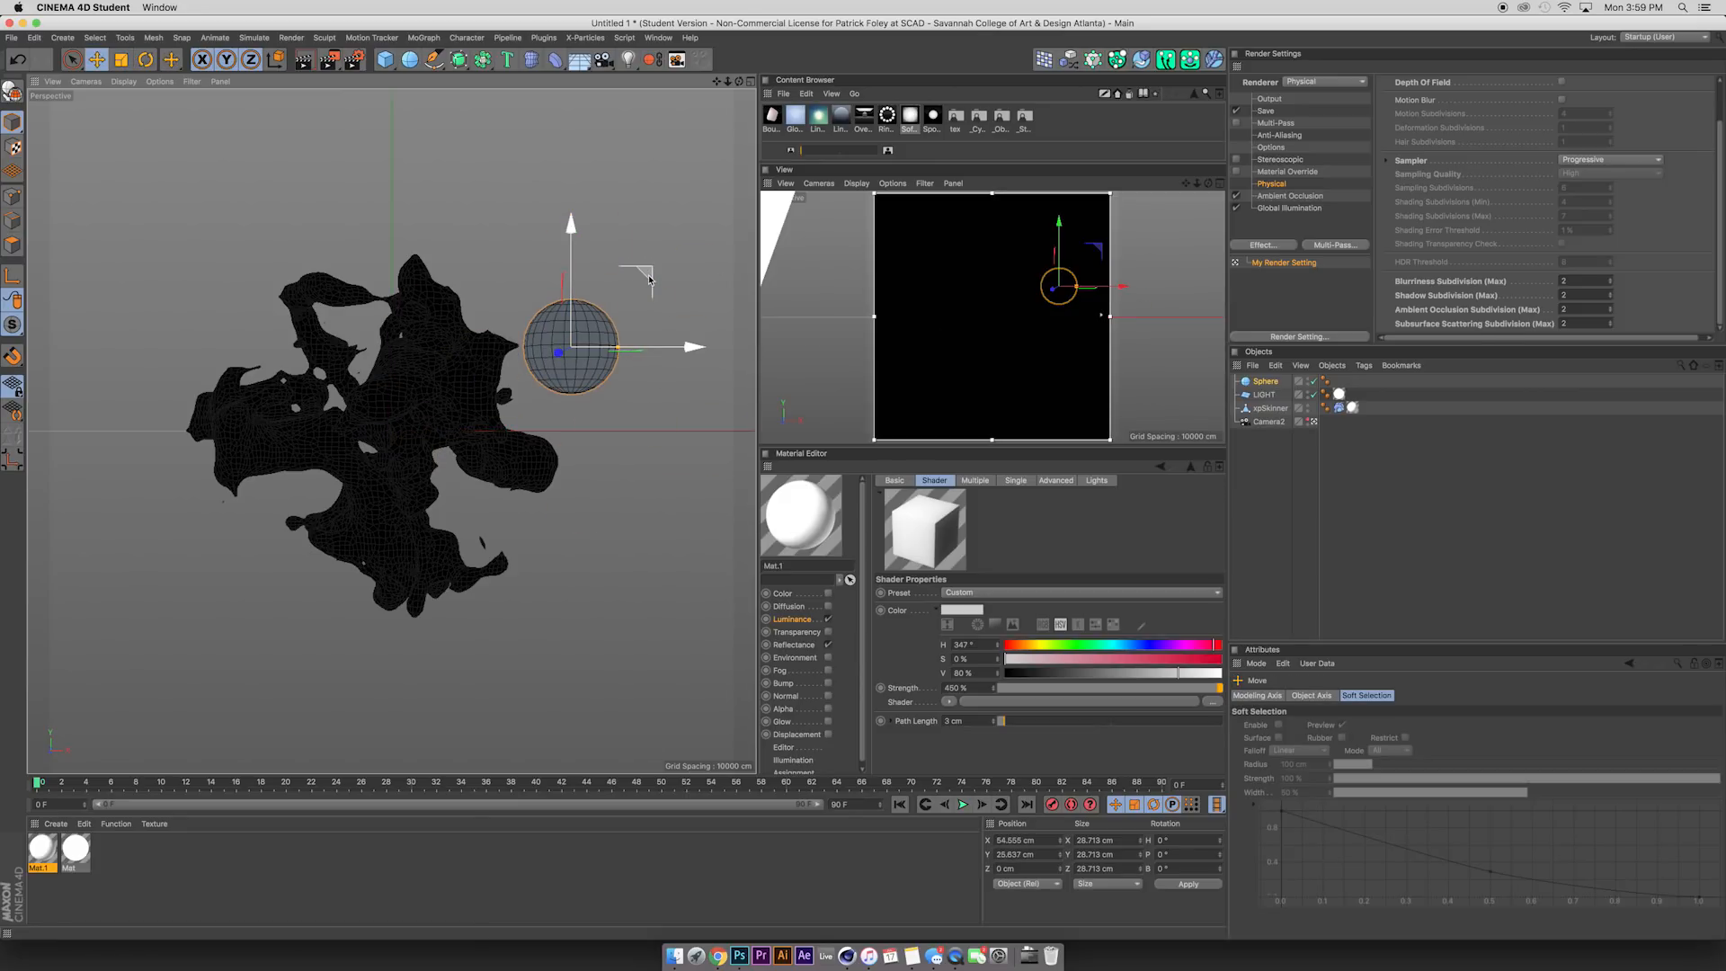
pyautogui.press('super+z')
# Change the sphere's type to Icosahedron and make it the child of a new MoGraph Cloner.
pyautogui.click(1266, 381)
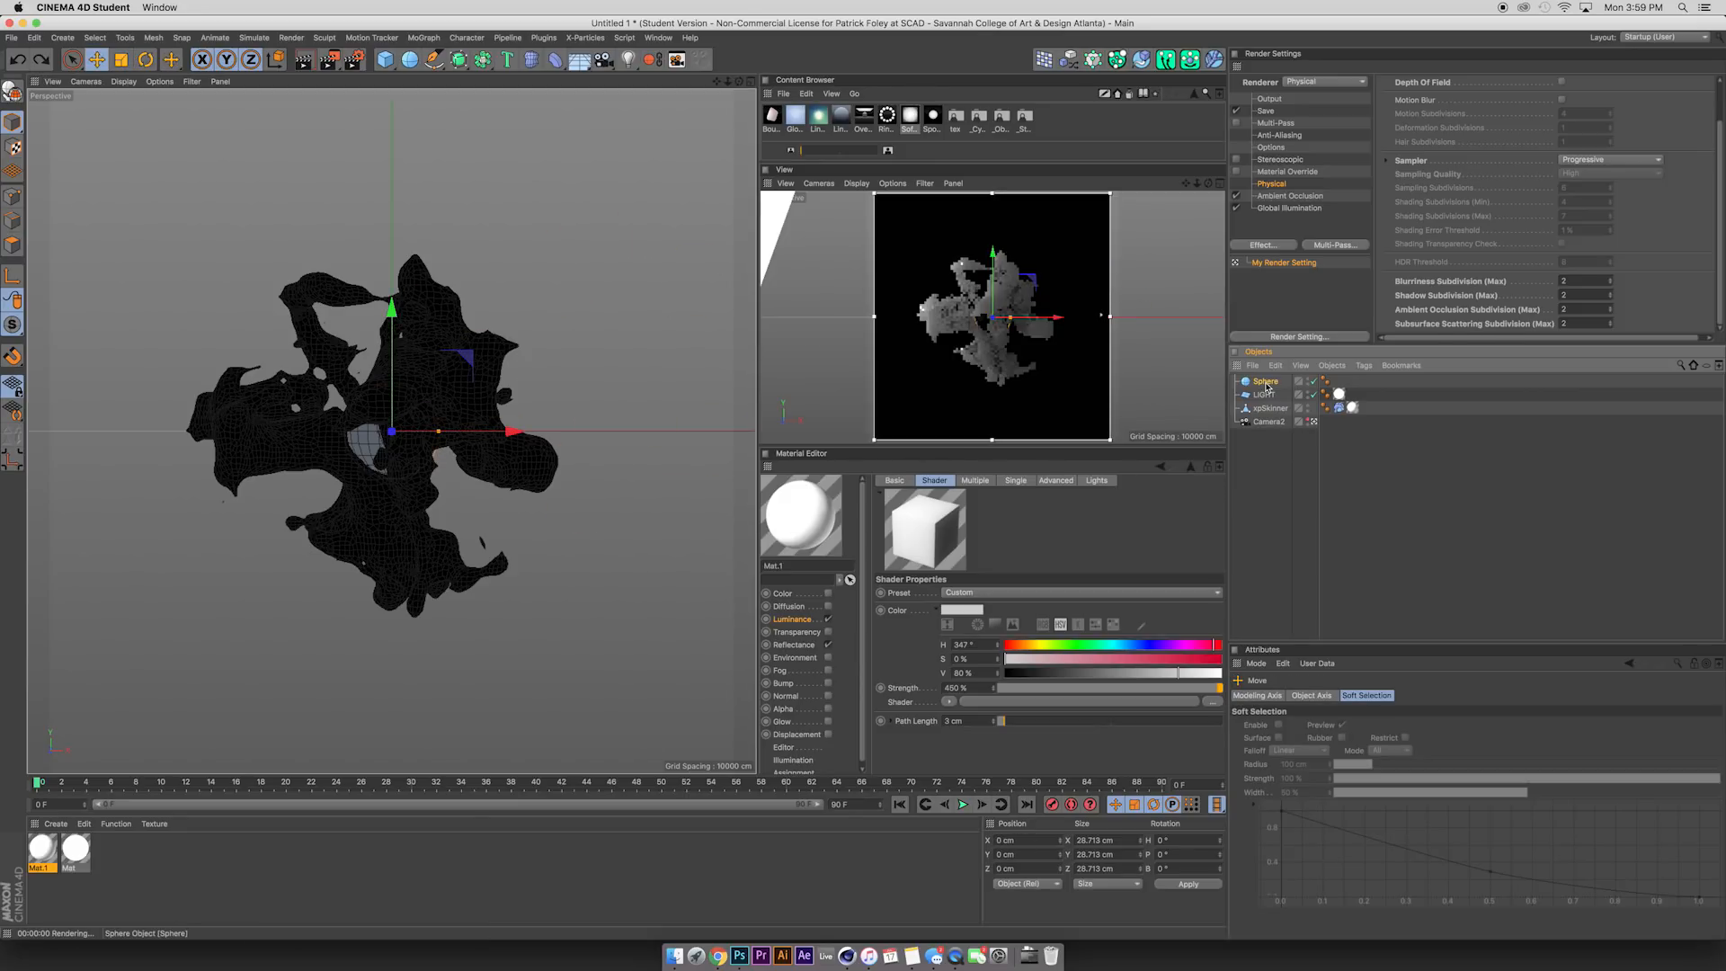
pyautogui.click(1321, 753)
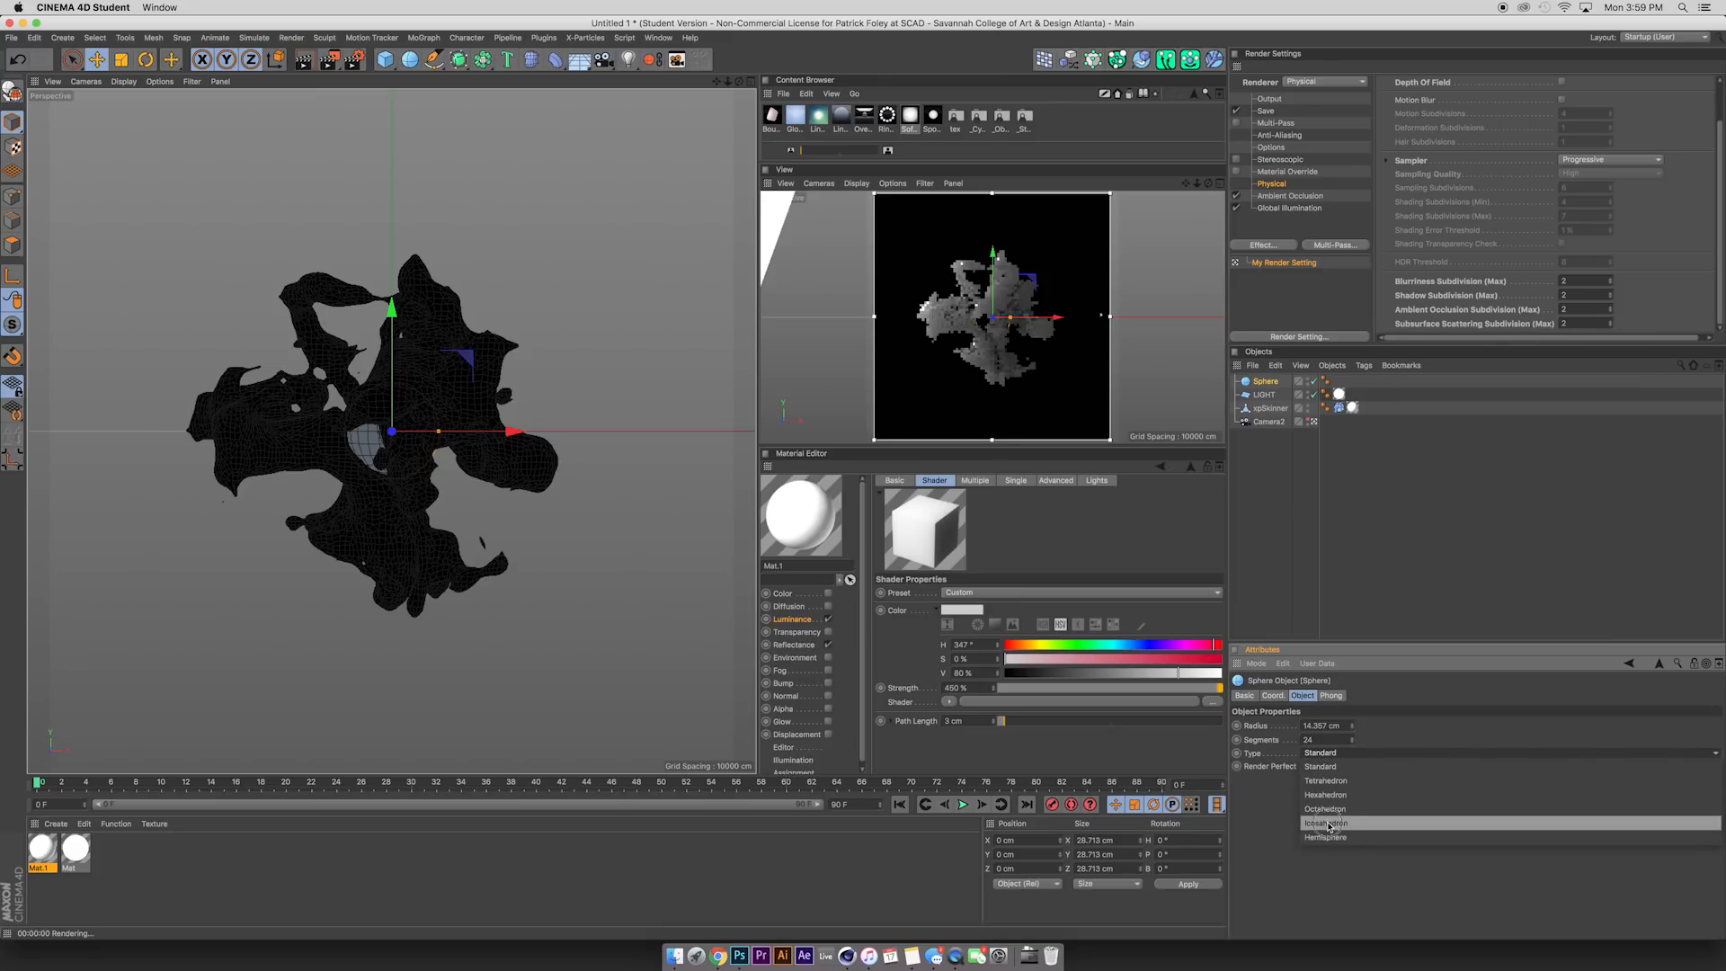
pyautogui.click(1330, 823)
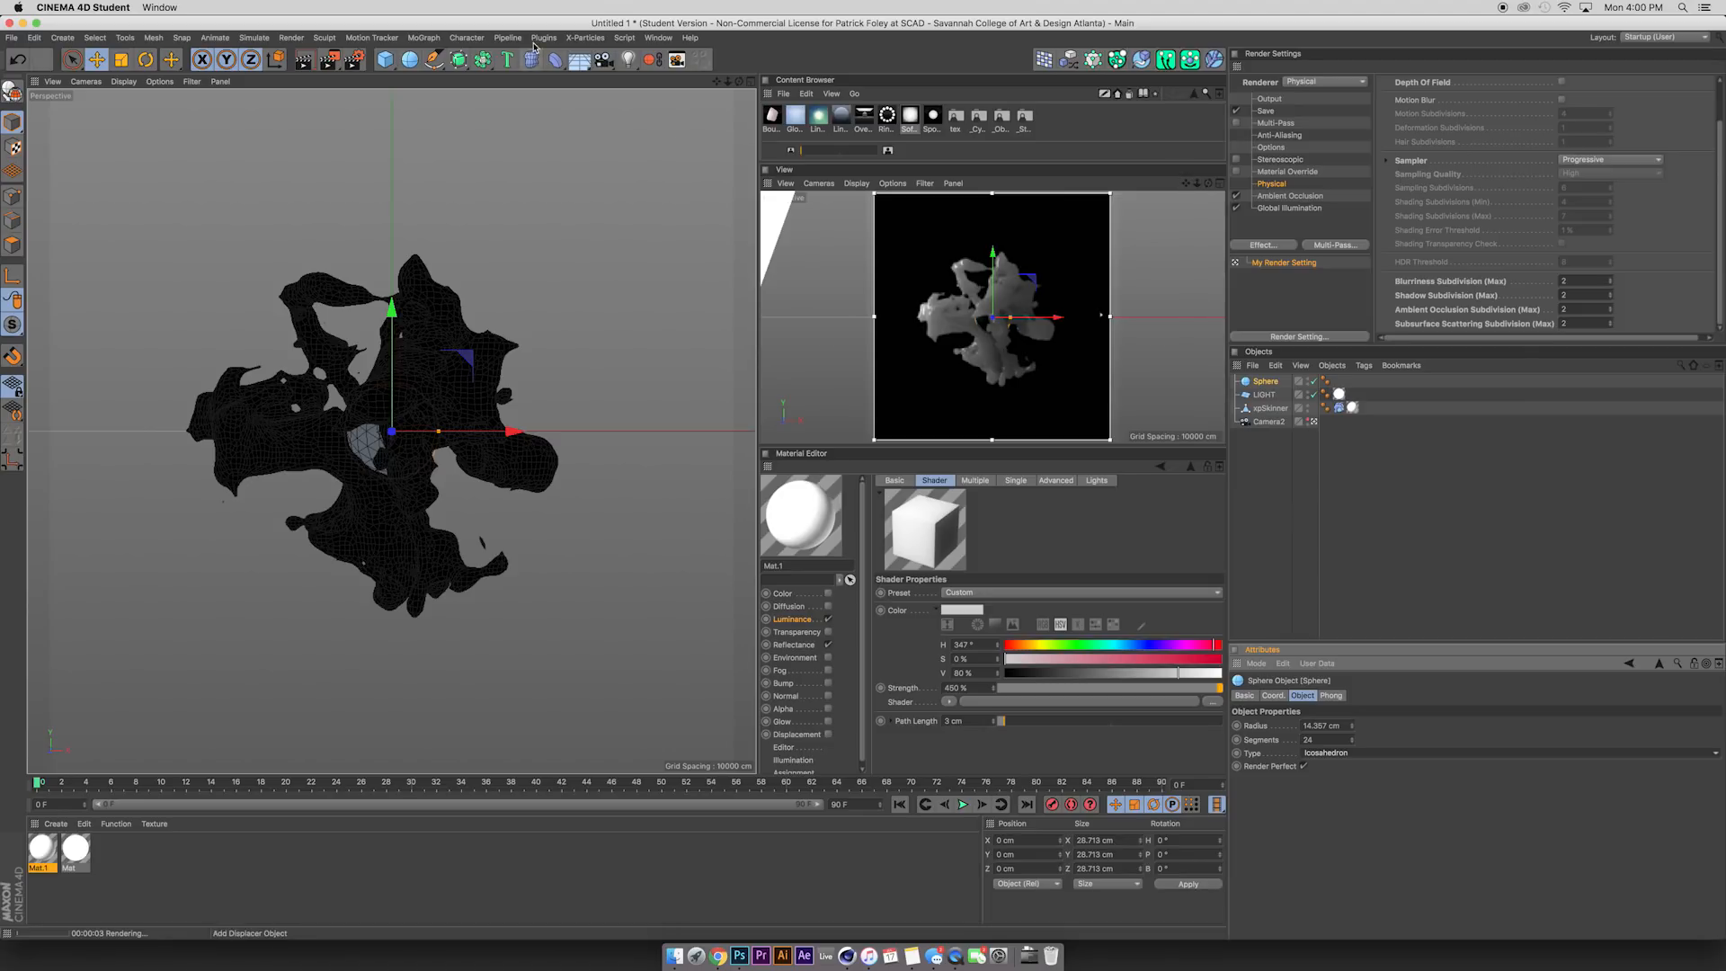
pyautogui.click(423, 39)
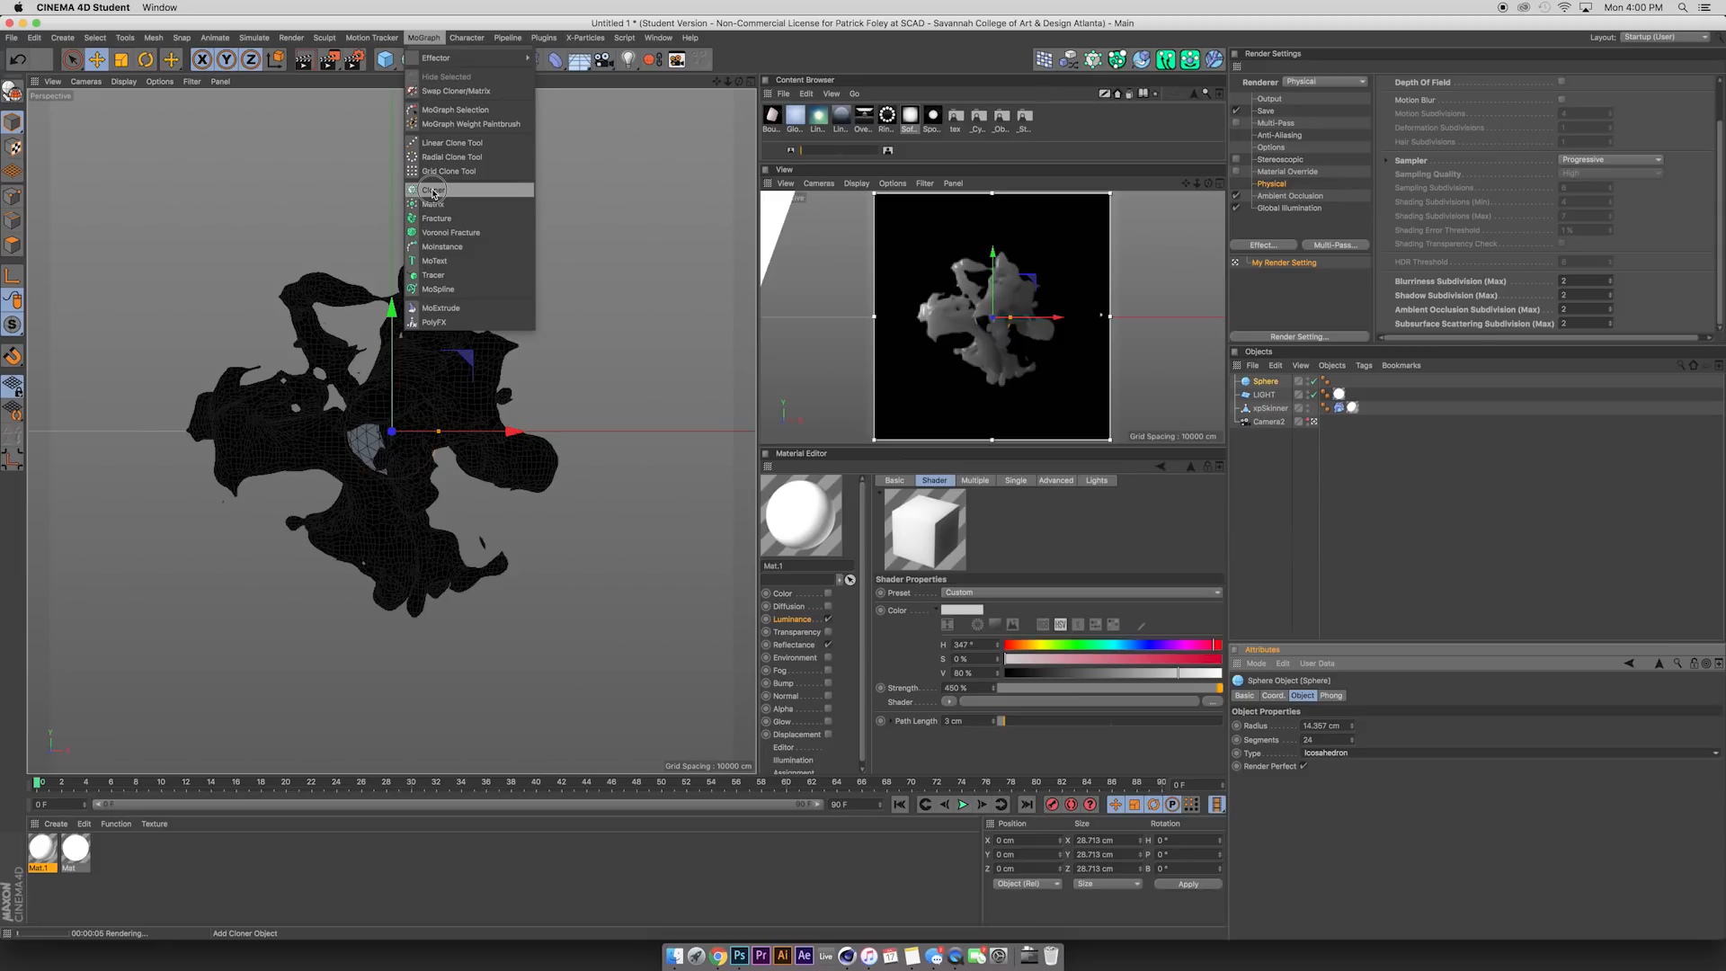
pyautogui.click(432, 191)
pyautogui.moveTo(1270, 399); pyautogui.dragTo(1271, 383)
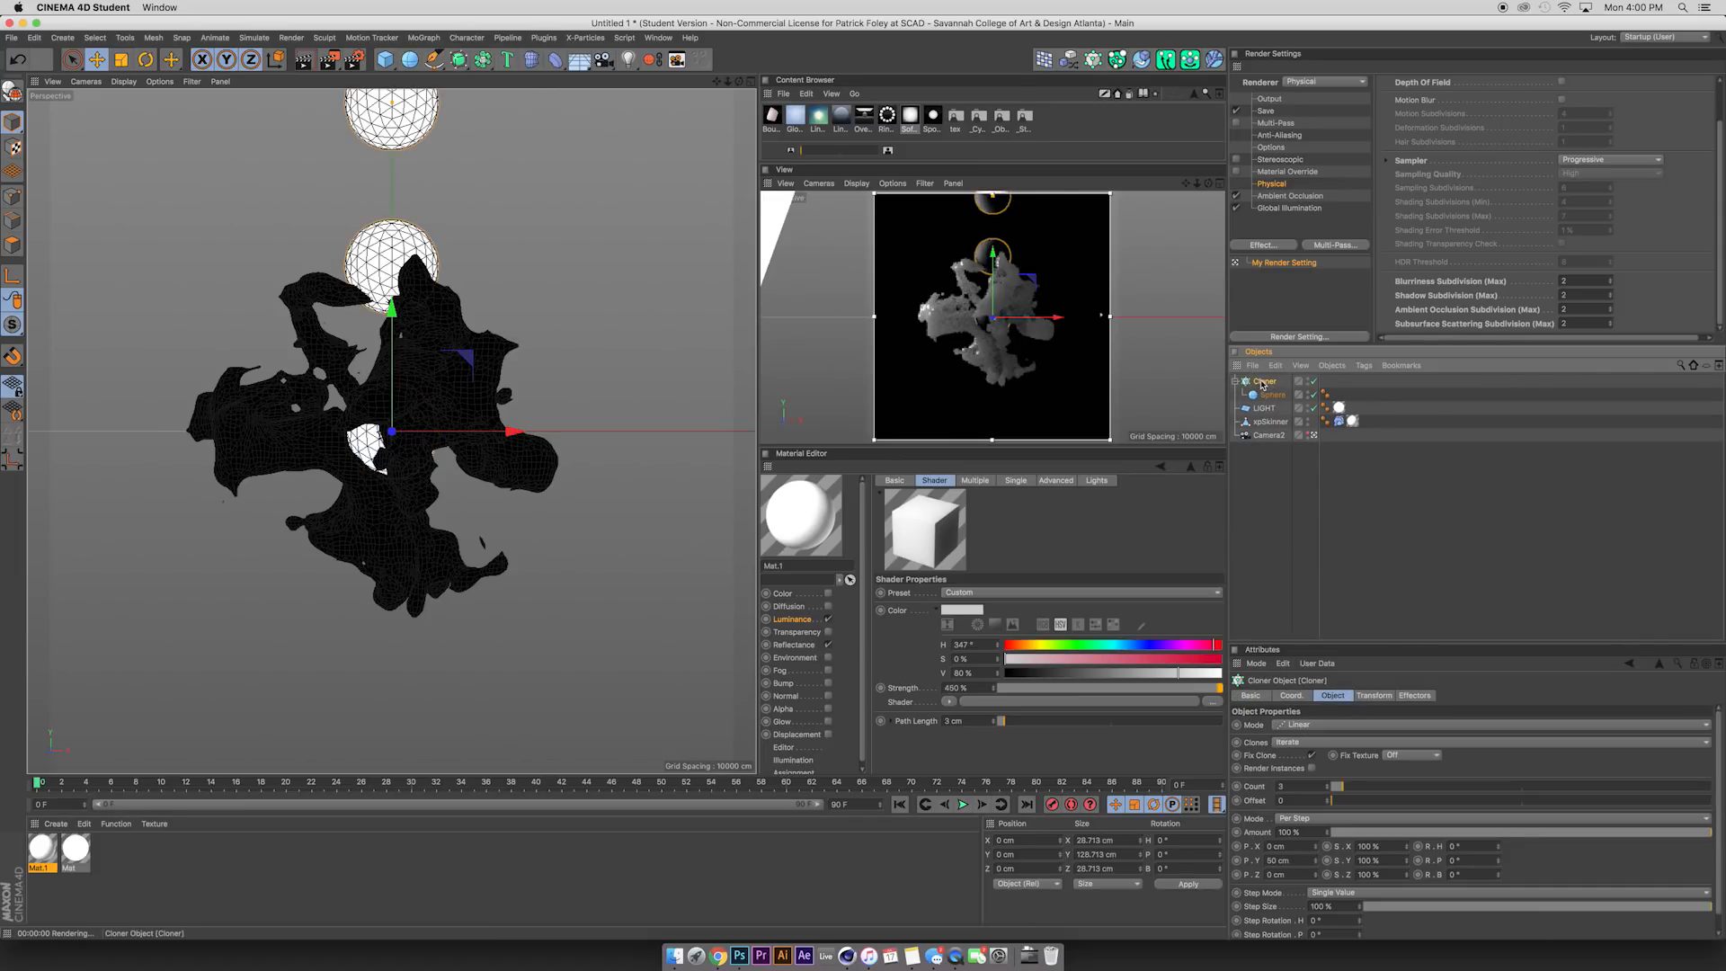
# Enable Render Instances on the Cloner and set its mode to Grid Array.
pyautogui.click(1311, 770)
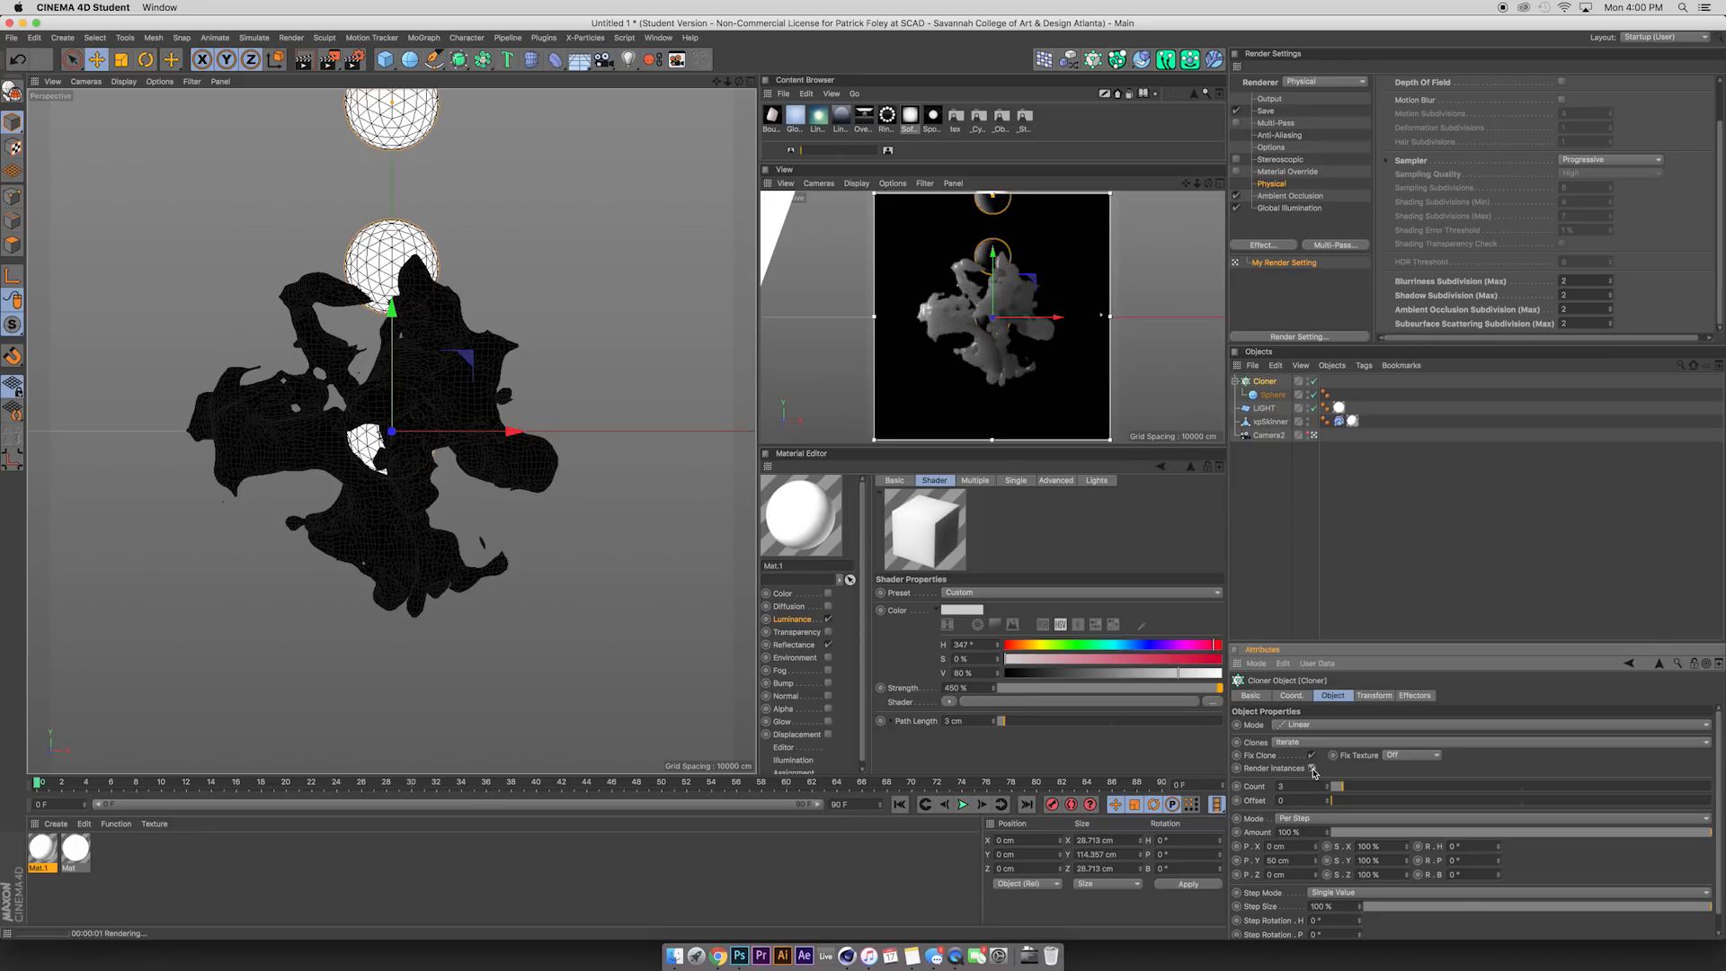
pyautogui.click(1291, 725)
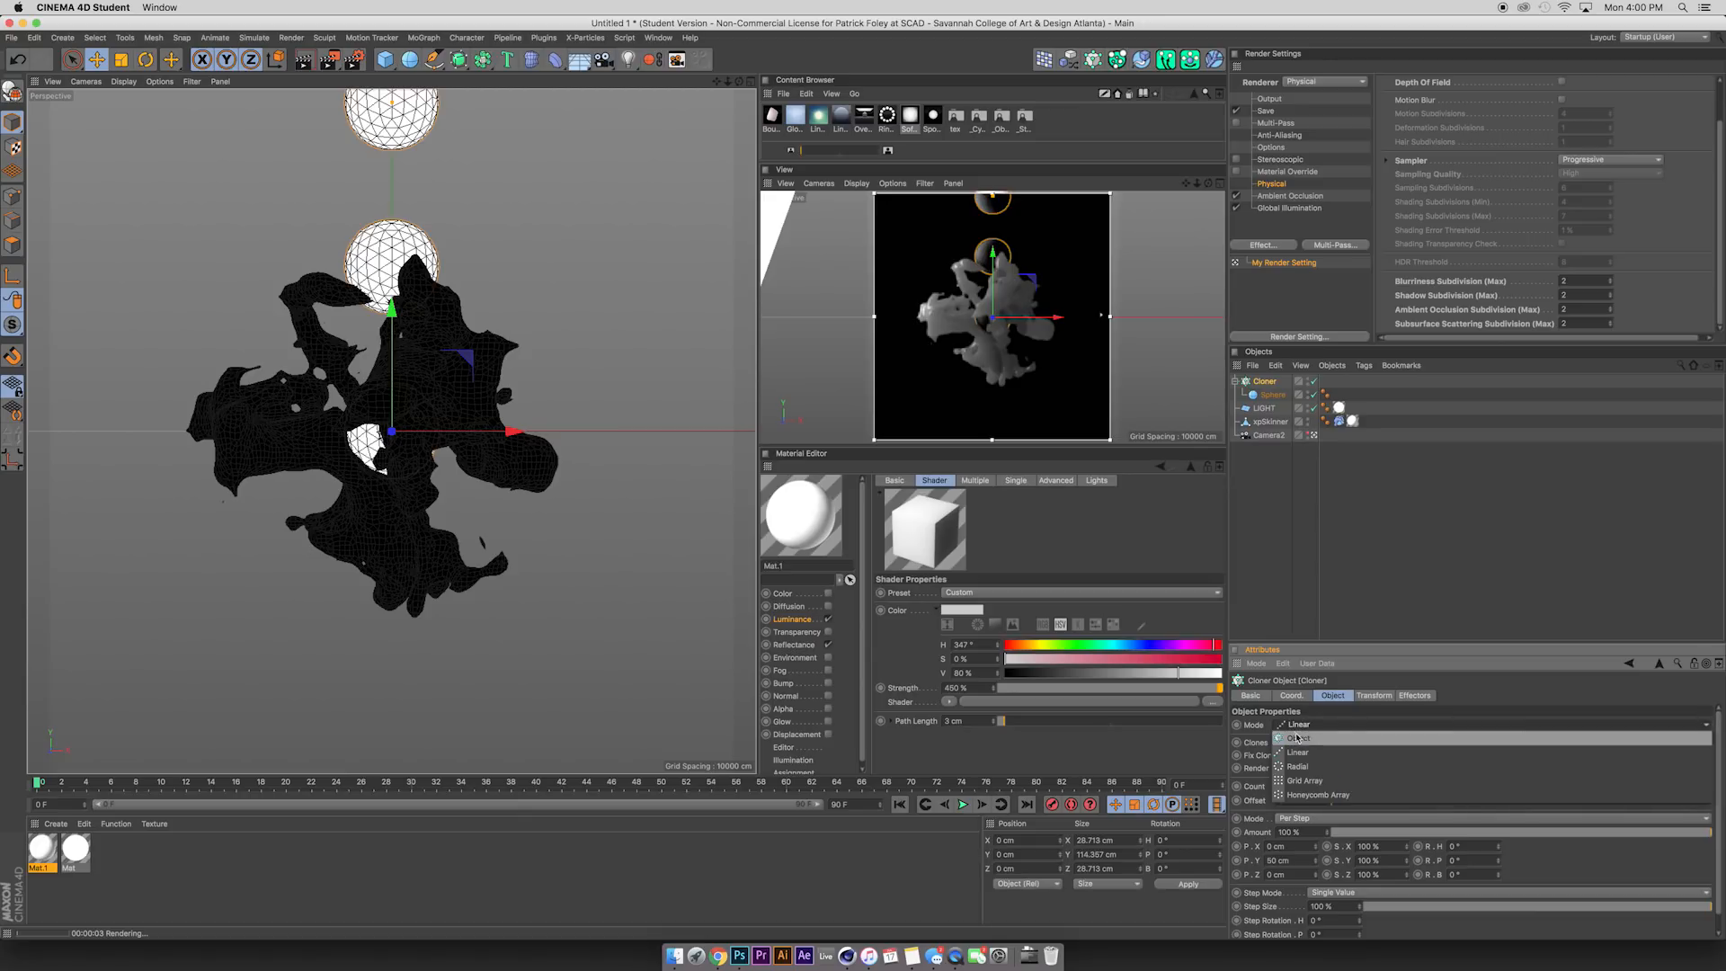
pyautogui.click(1317, 782)
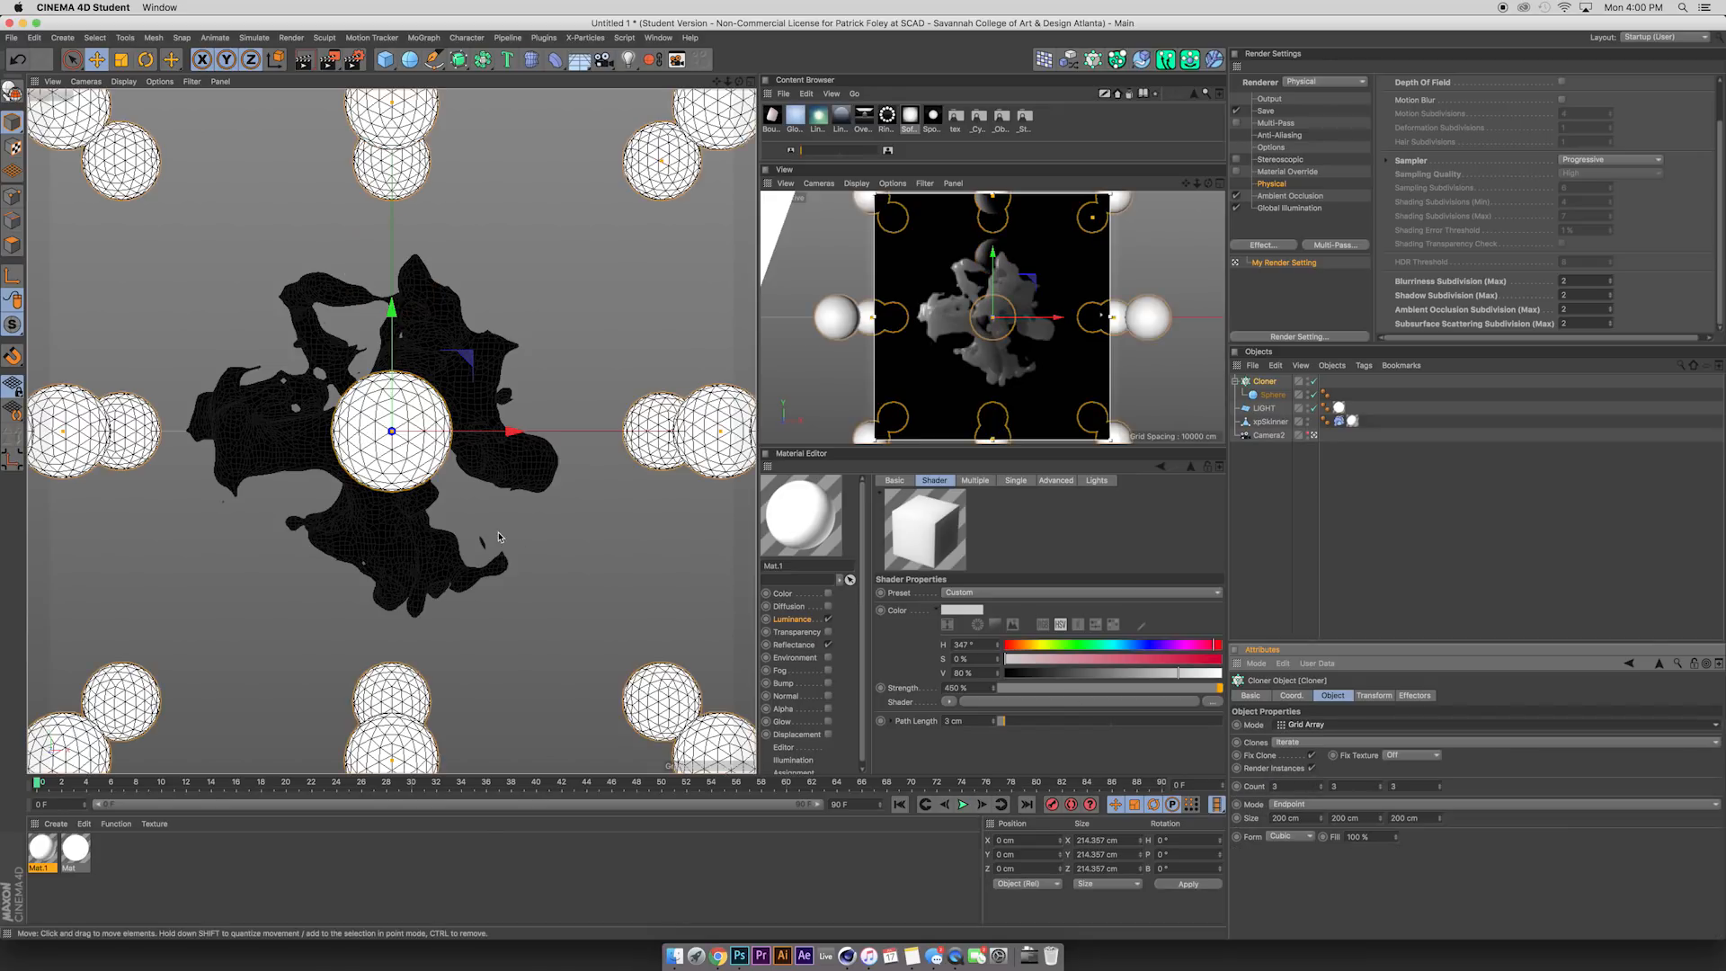
# Scale the Cloner's sphere grid down to about 72 cm and raise it along the Y axis above the mesh.
pyautogui.press('t')
pyautogui.moveTo(529, 558); pyautogui.dragTo(341, 570)
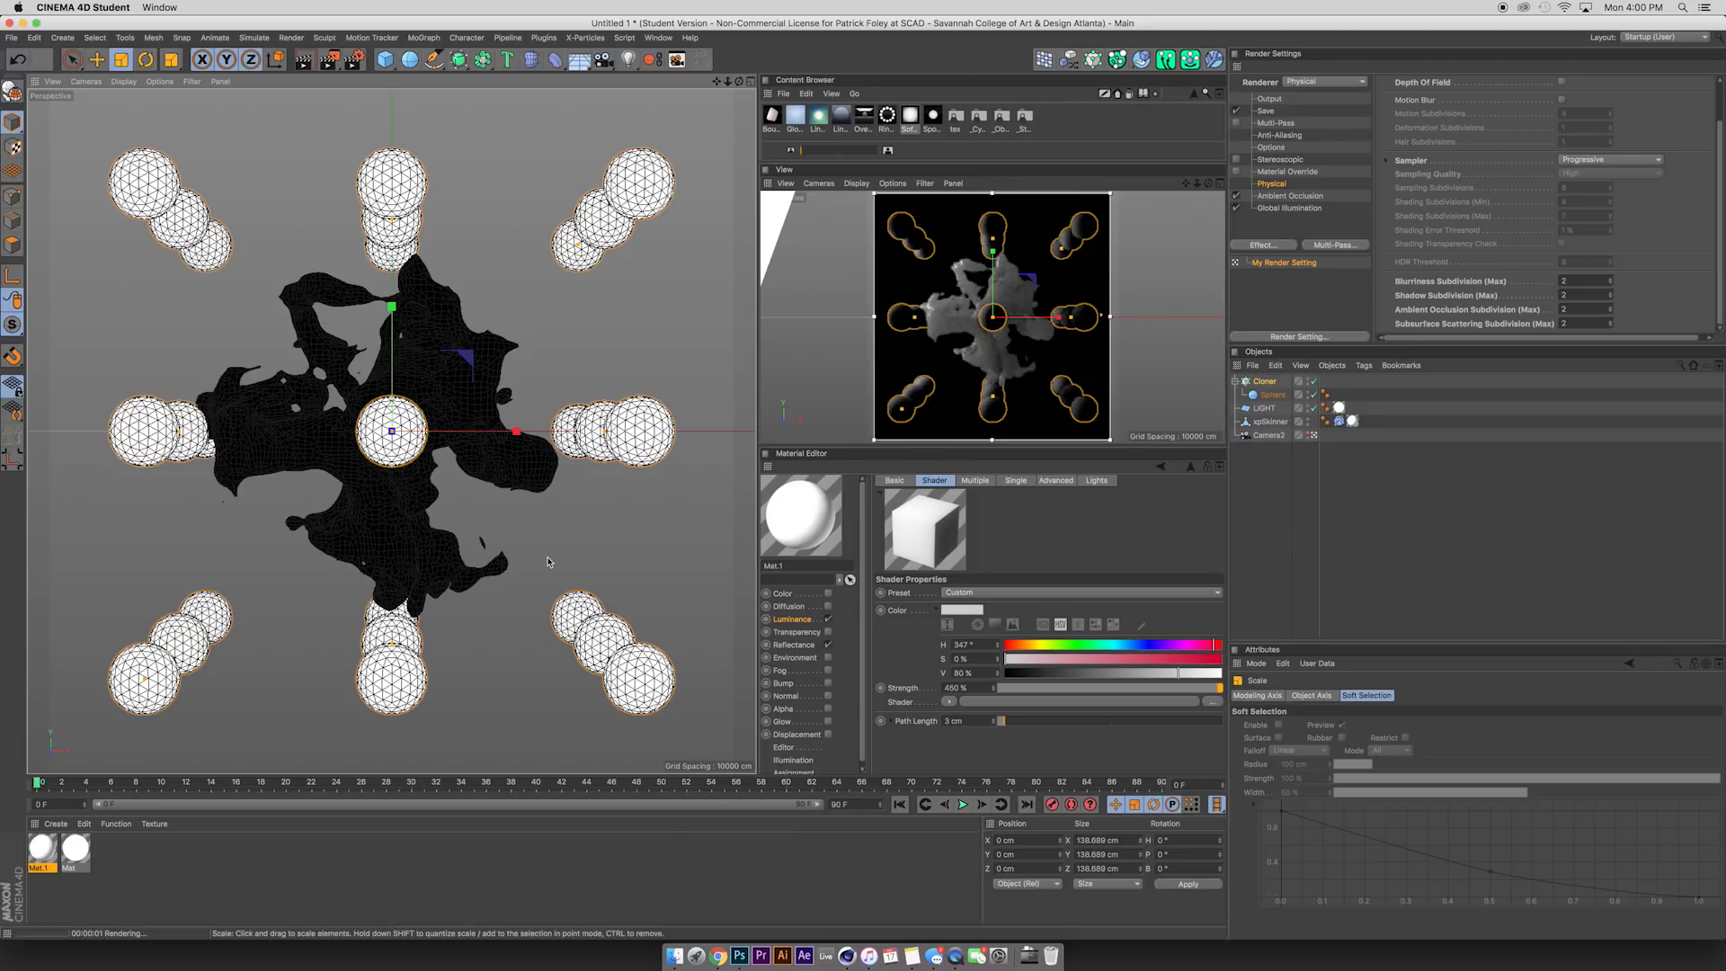
pyautogui.moveTo(659, 583); pyautogui.dragTo(405, 573)
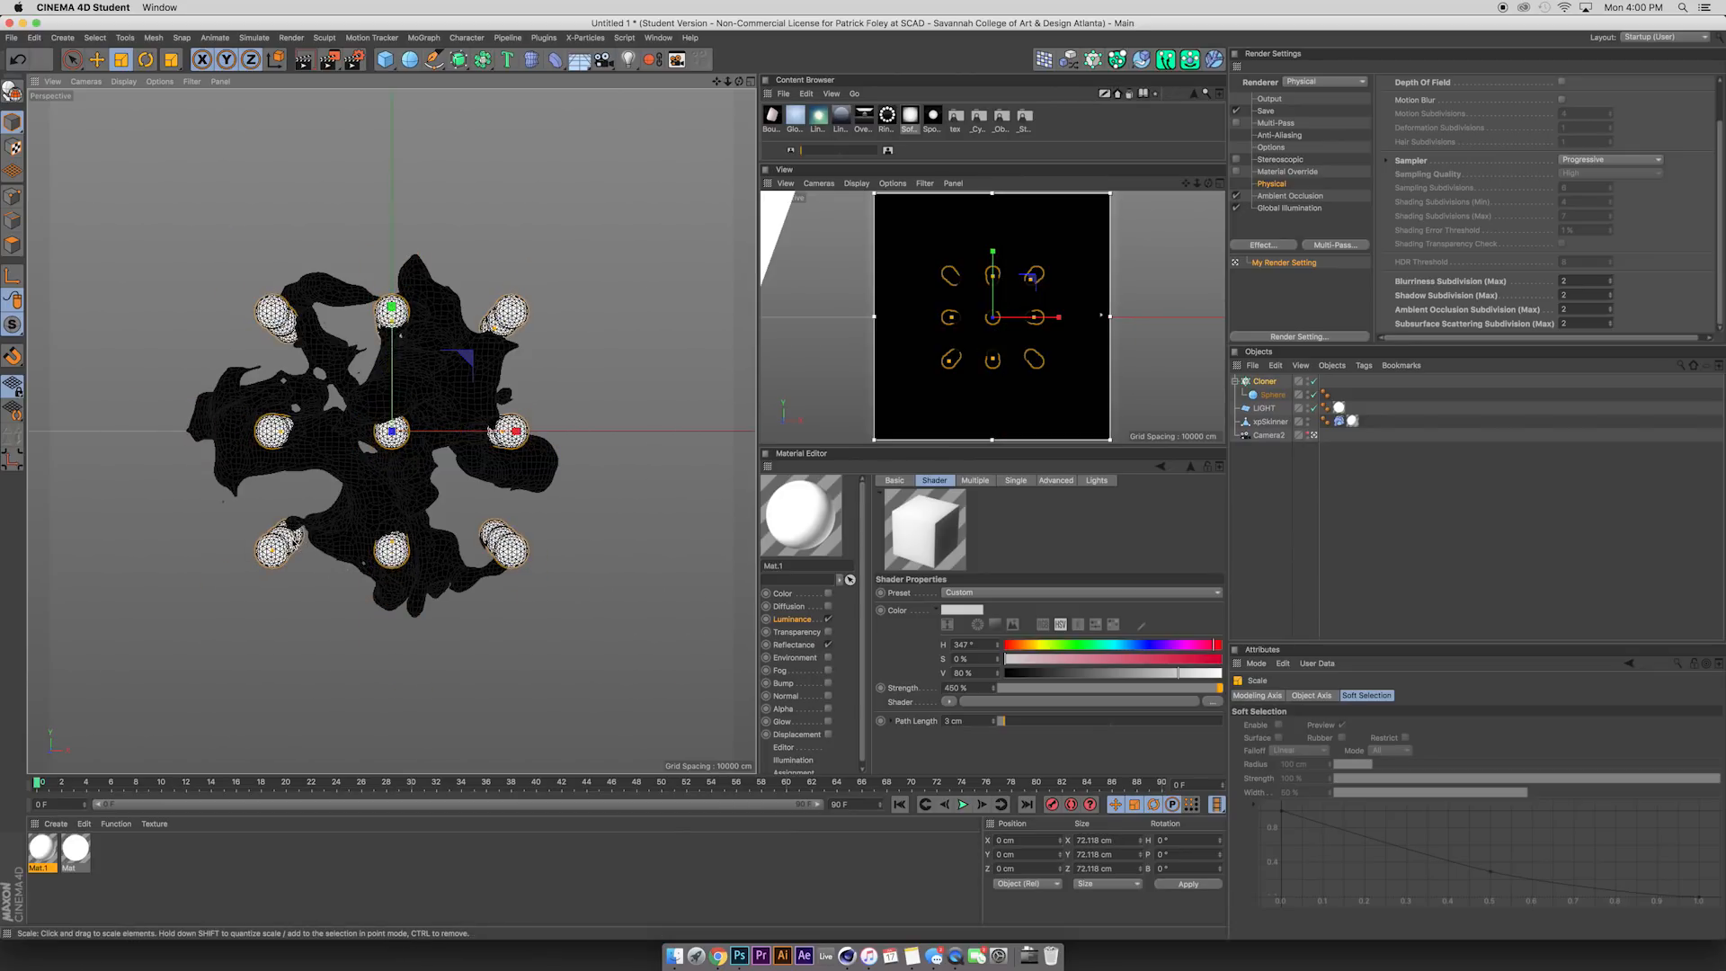
pyautogui.press('e')
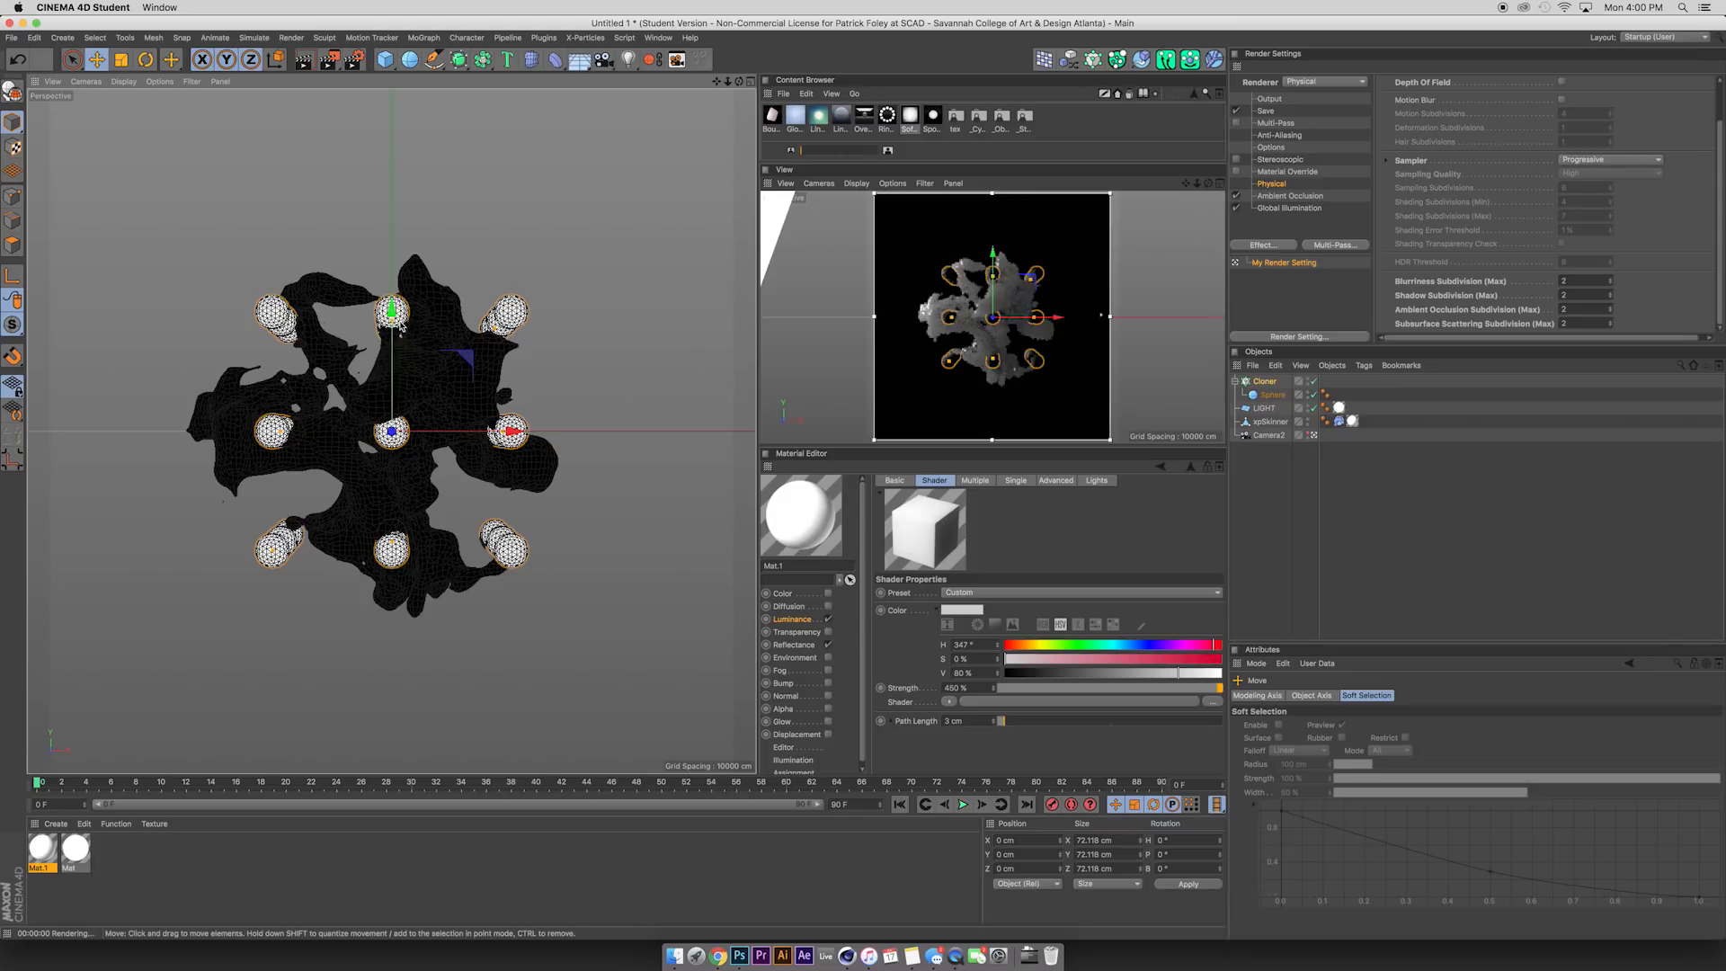
pyautogui.moveTo(391, 310); pyautogui.dragTo(391, 9)
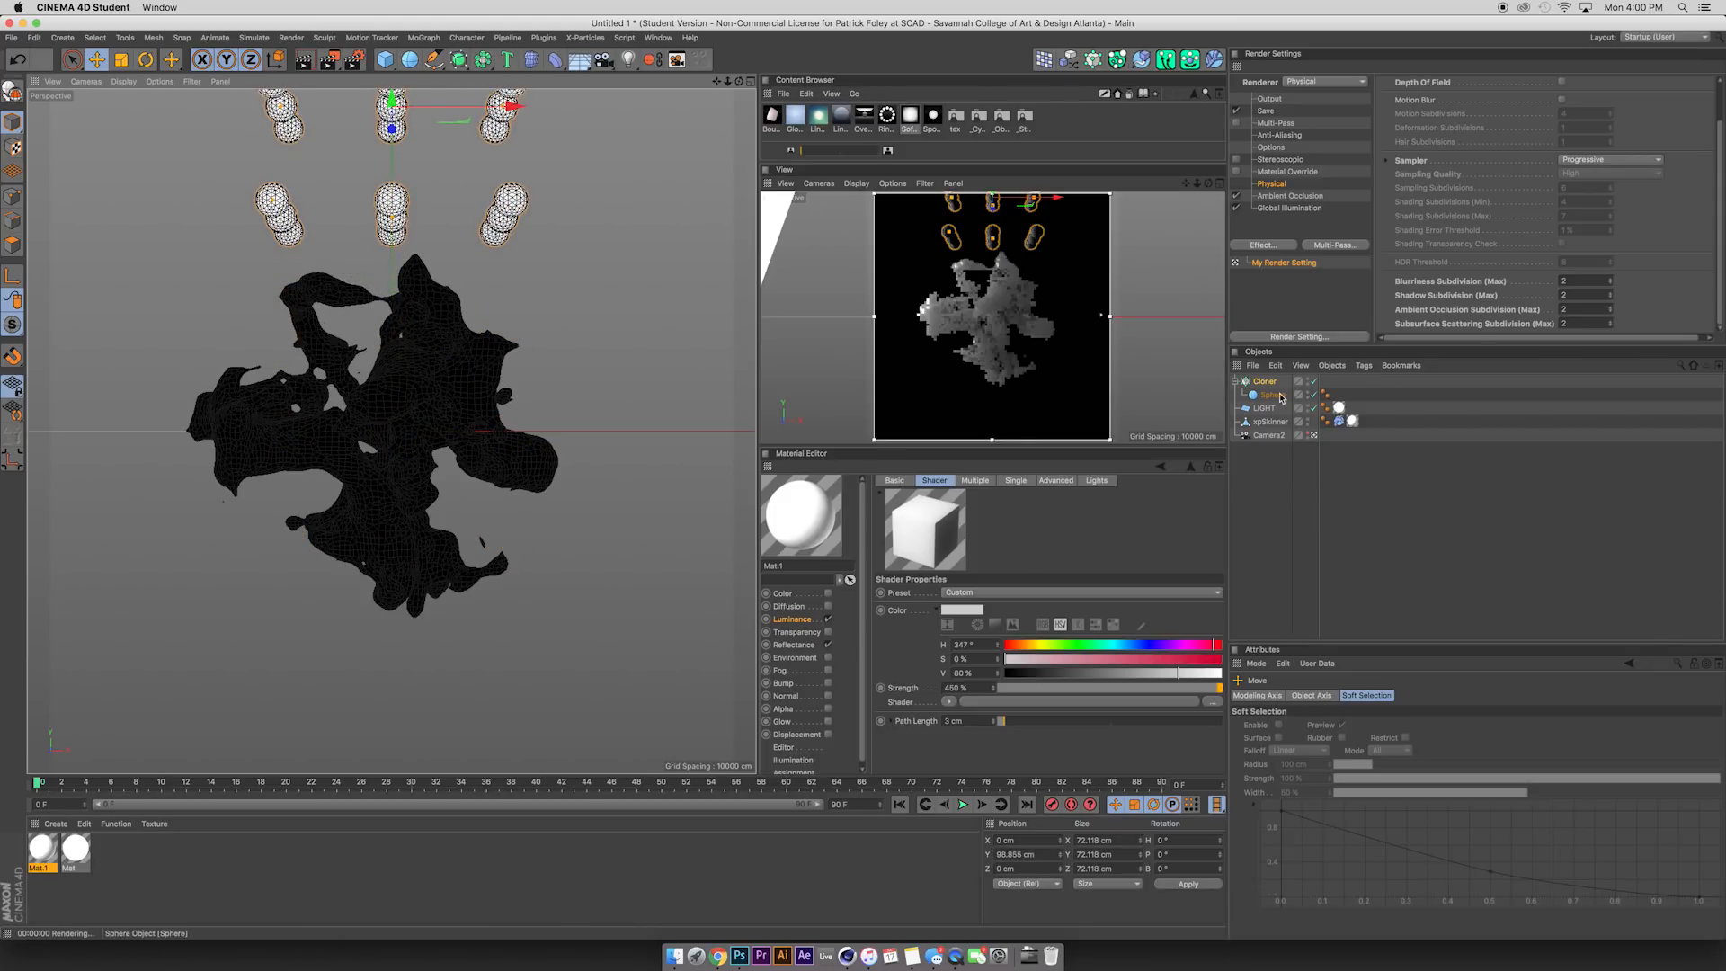
# Give the sphere inside the Cloner a Rigid Body simulation tag.
pyautogui.click(1280, 397)
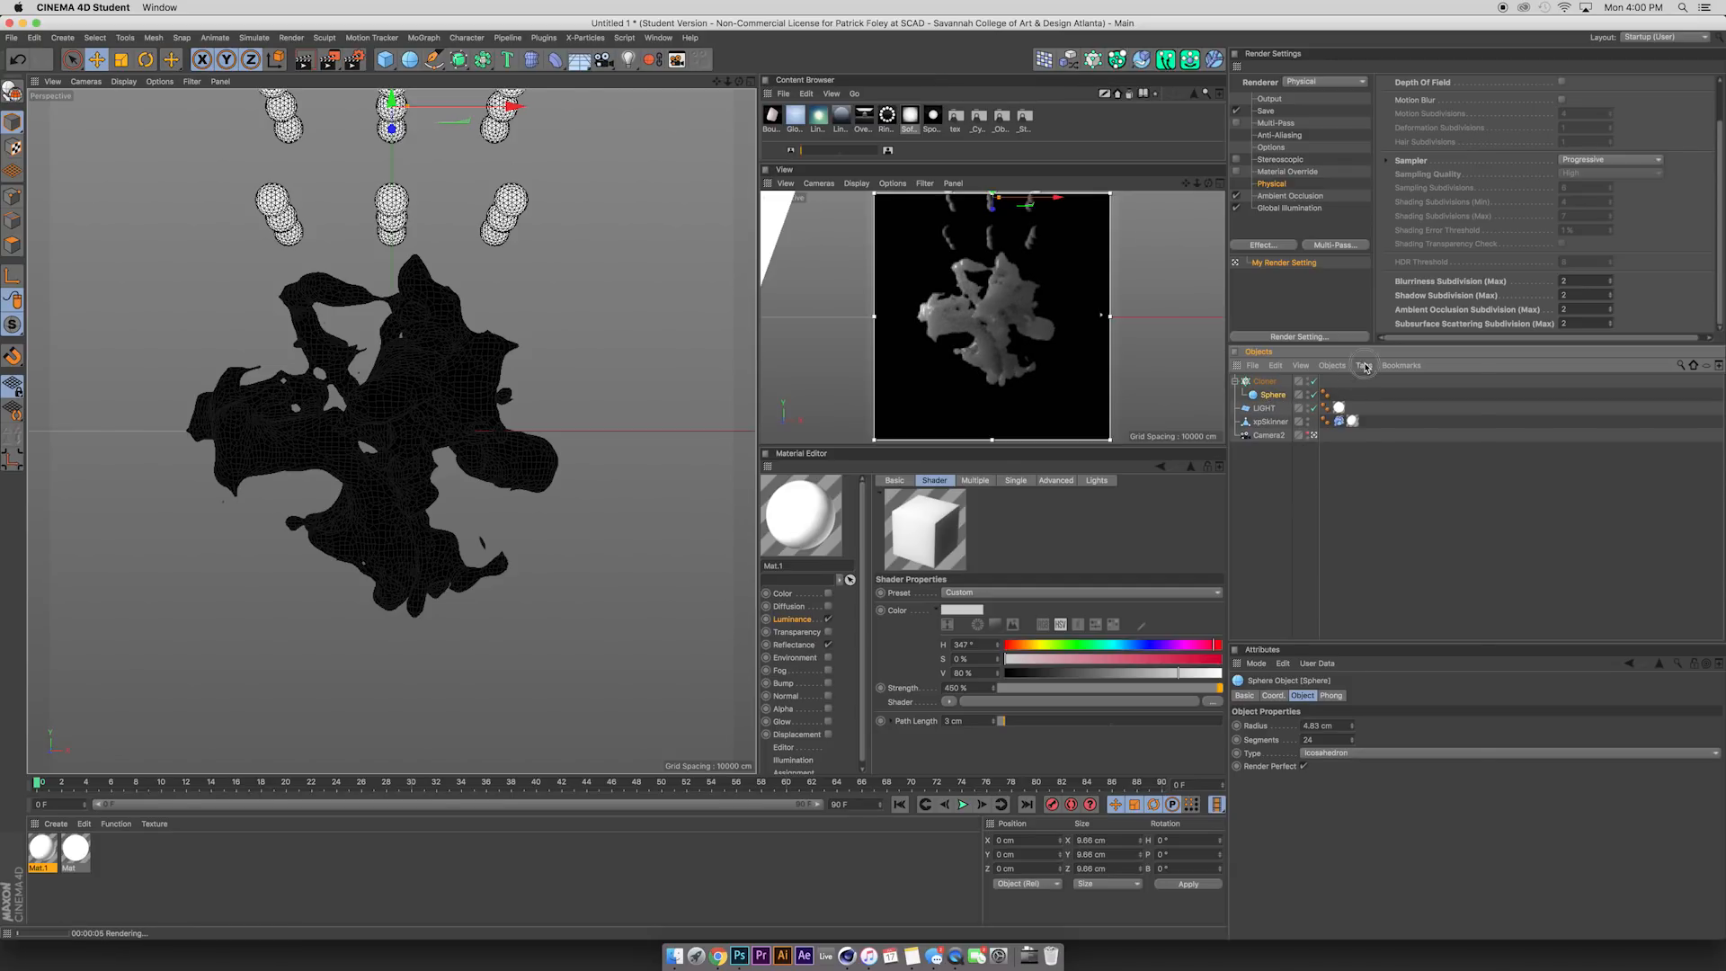
pyautogui.click(1364, 366)
pyautogui.moveTo(1420, 498)
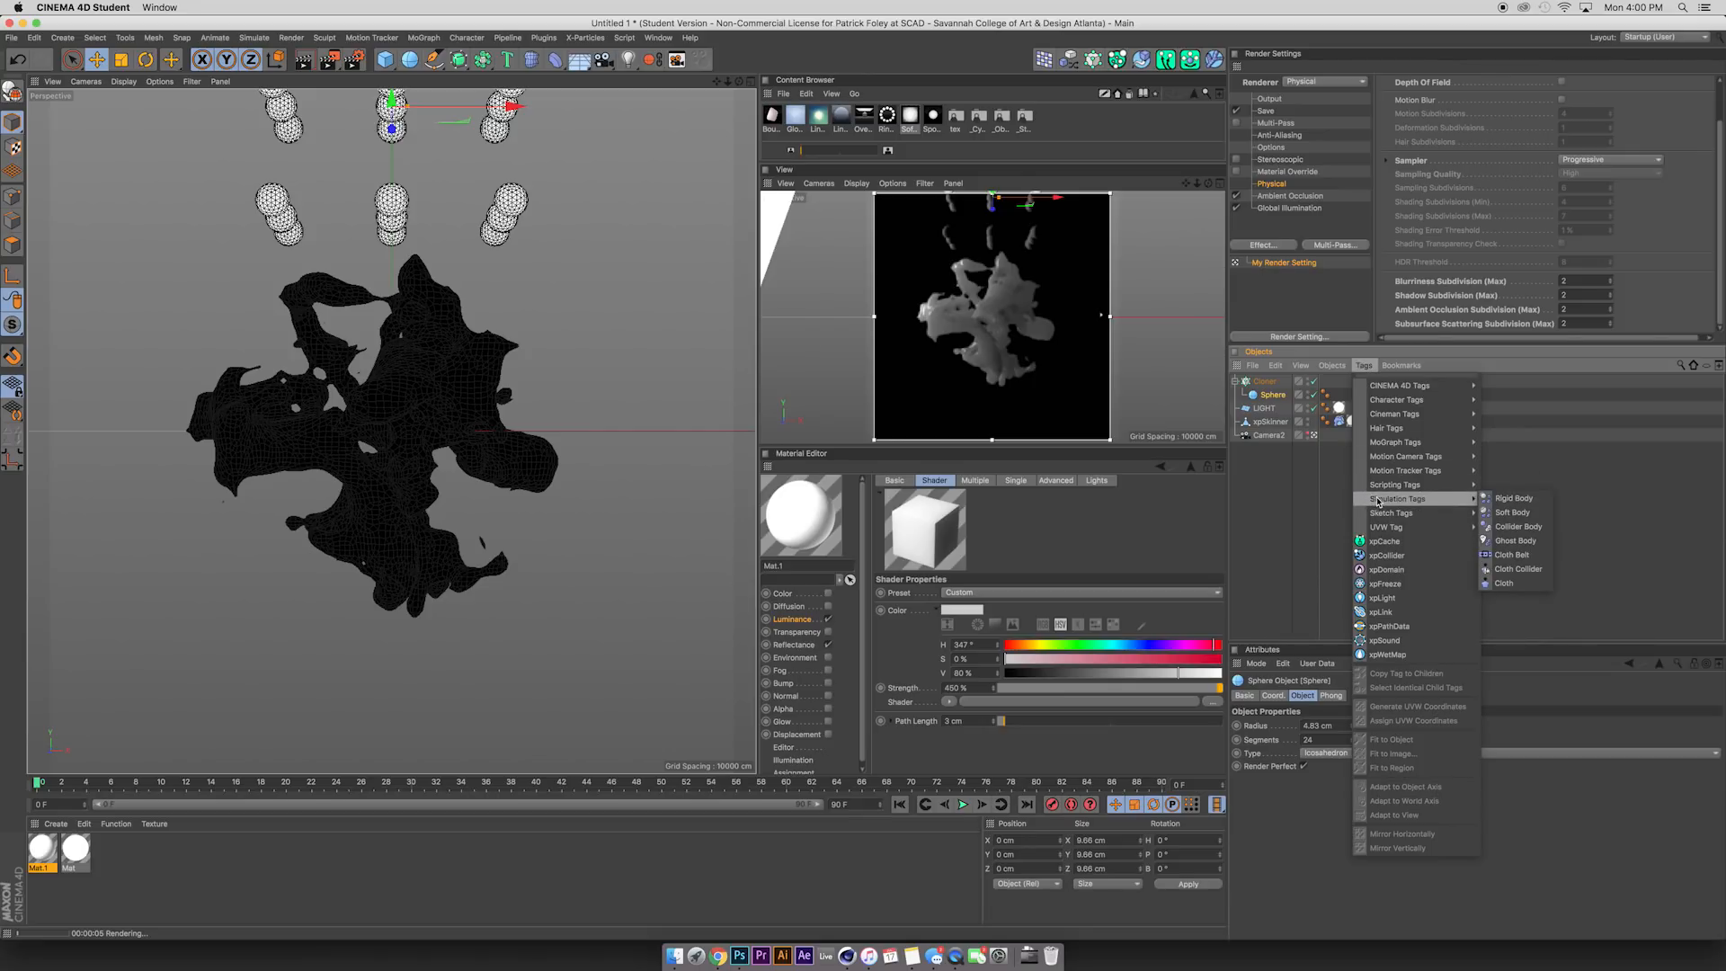
pyautogui.click(1502, 499)
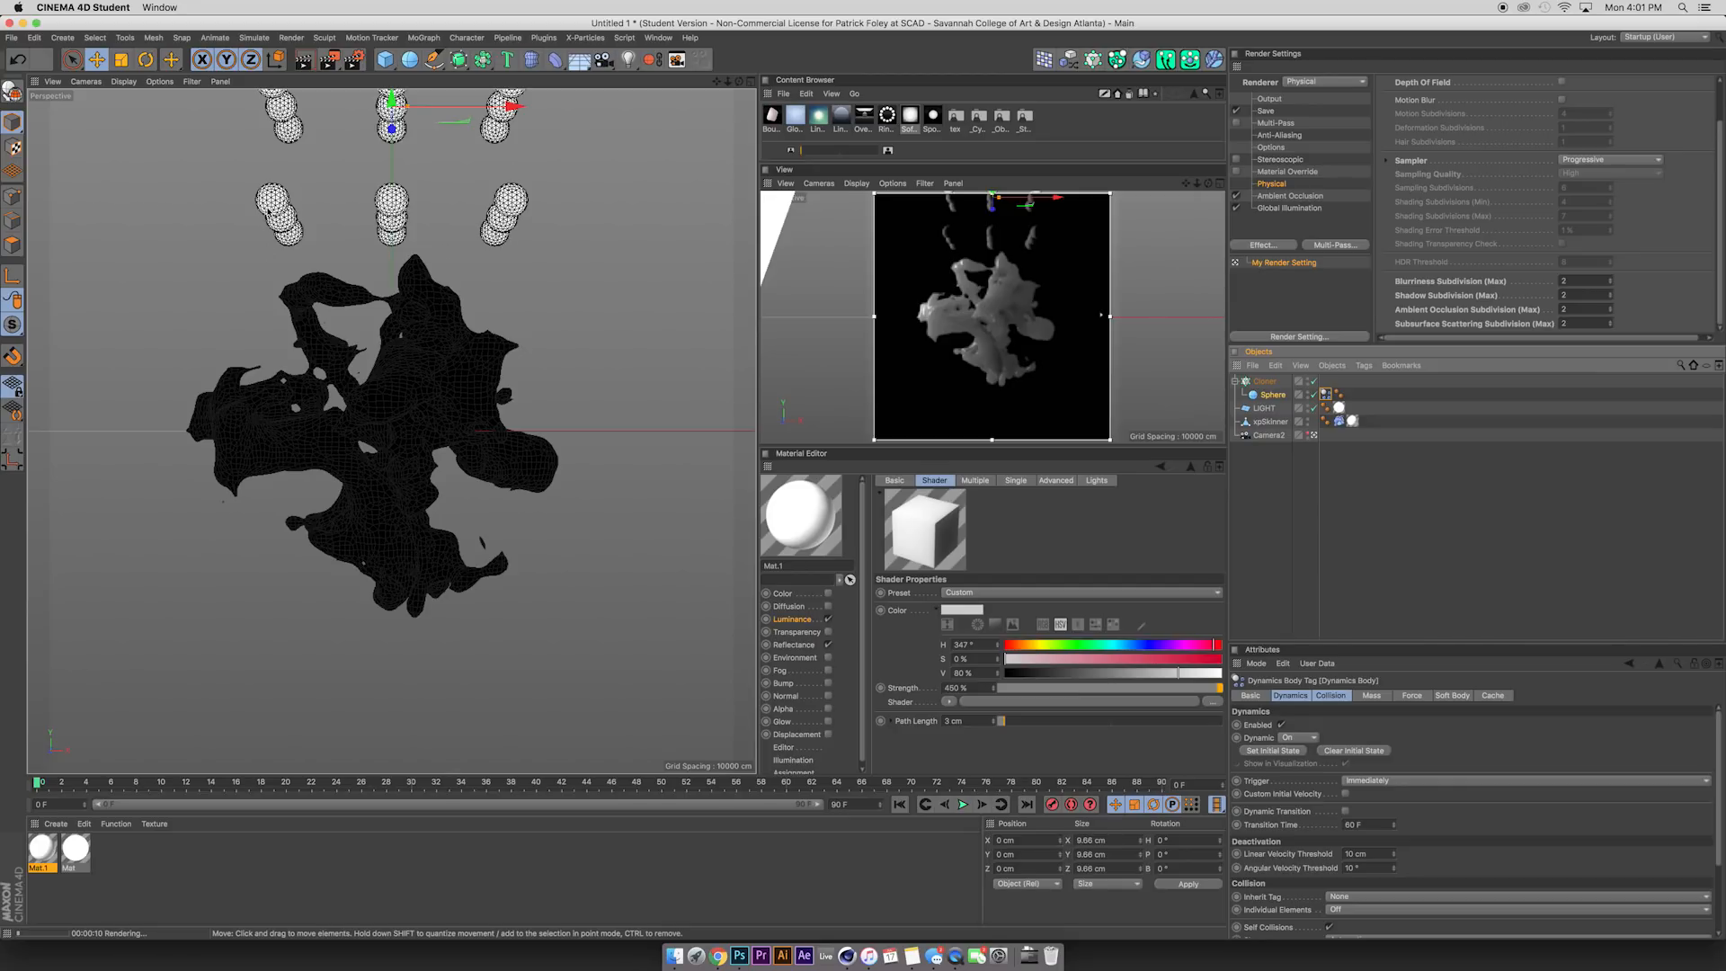
# Play the simulation to preview the cloned spheres falling and return to the first frame.
pyautogui.click(962, 804)
pyautogui.click(963, 806)
pyautogui.click(900, 804)
pyautogui.click(963, 805)
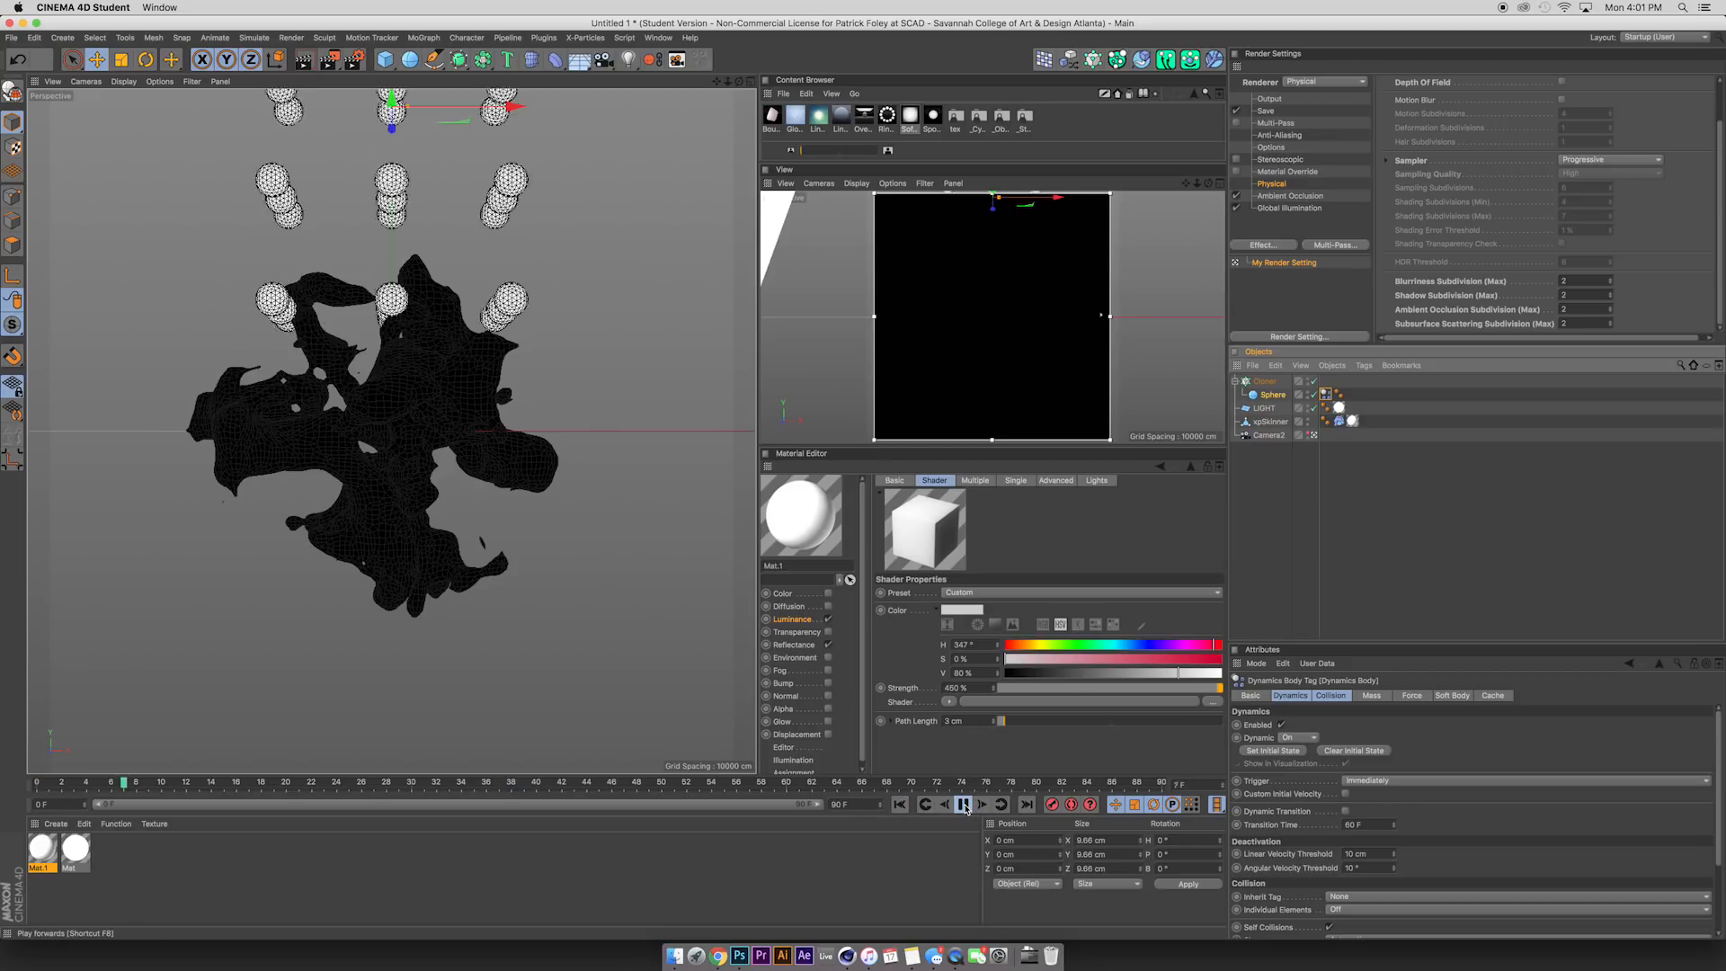
pyautogui.click(963, 805)
pyautogui.click(900, 805)
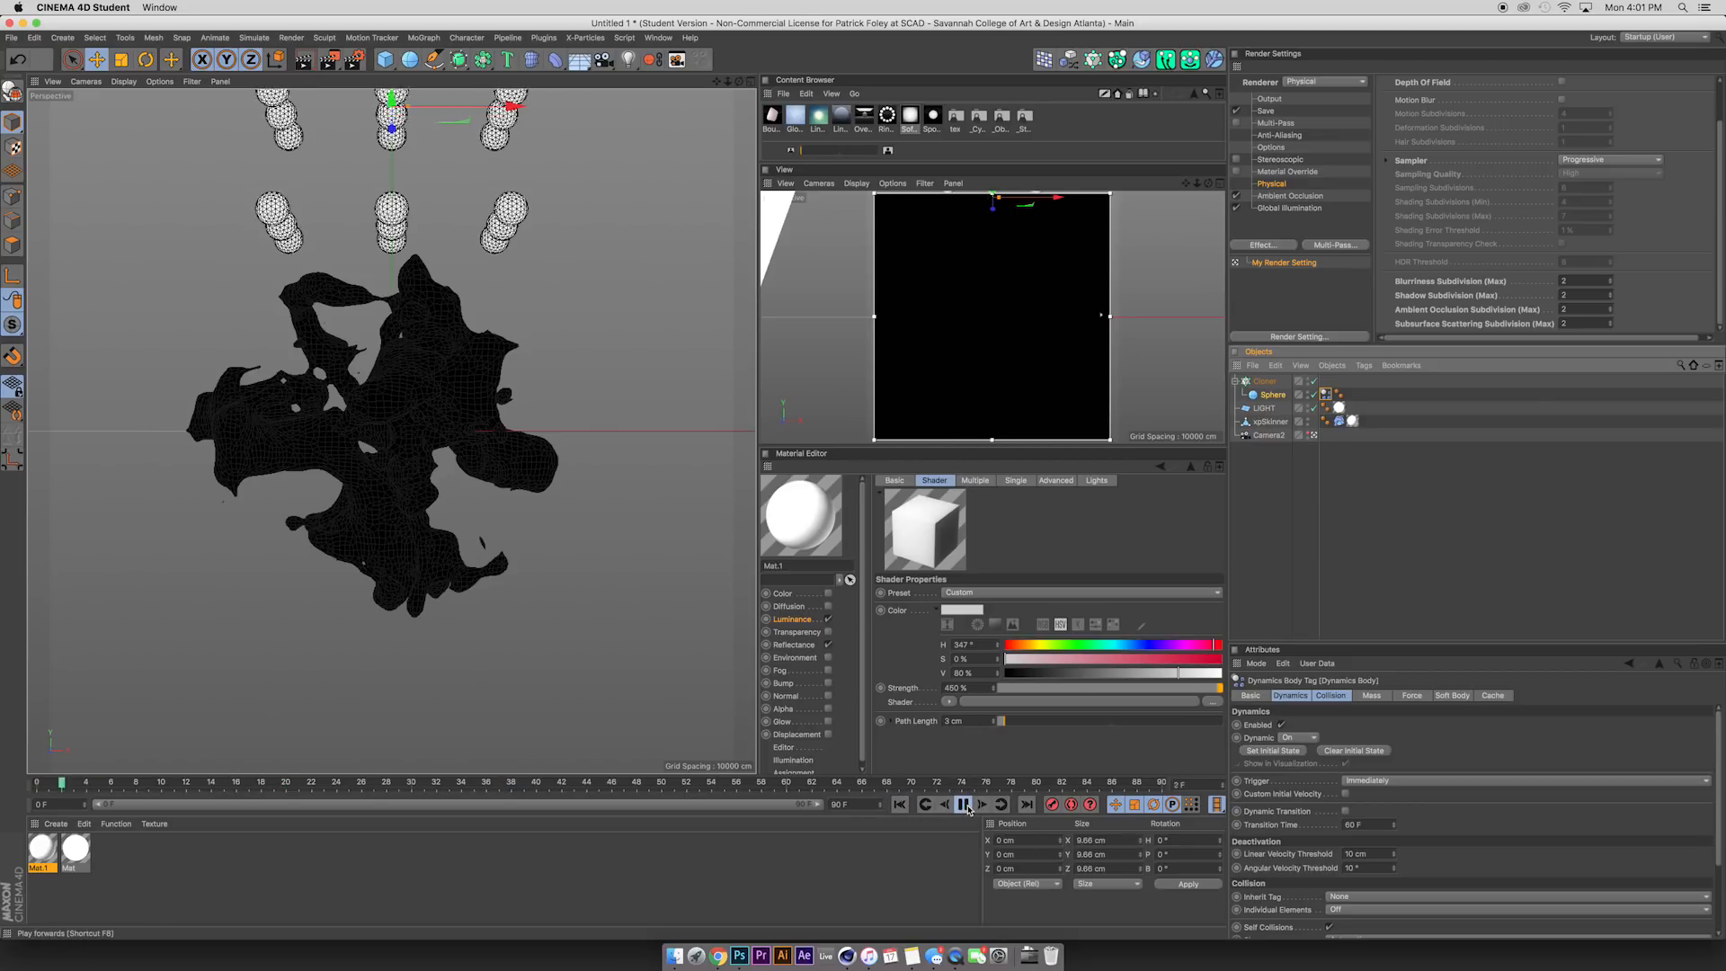
pyautogui.click(900, 805)
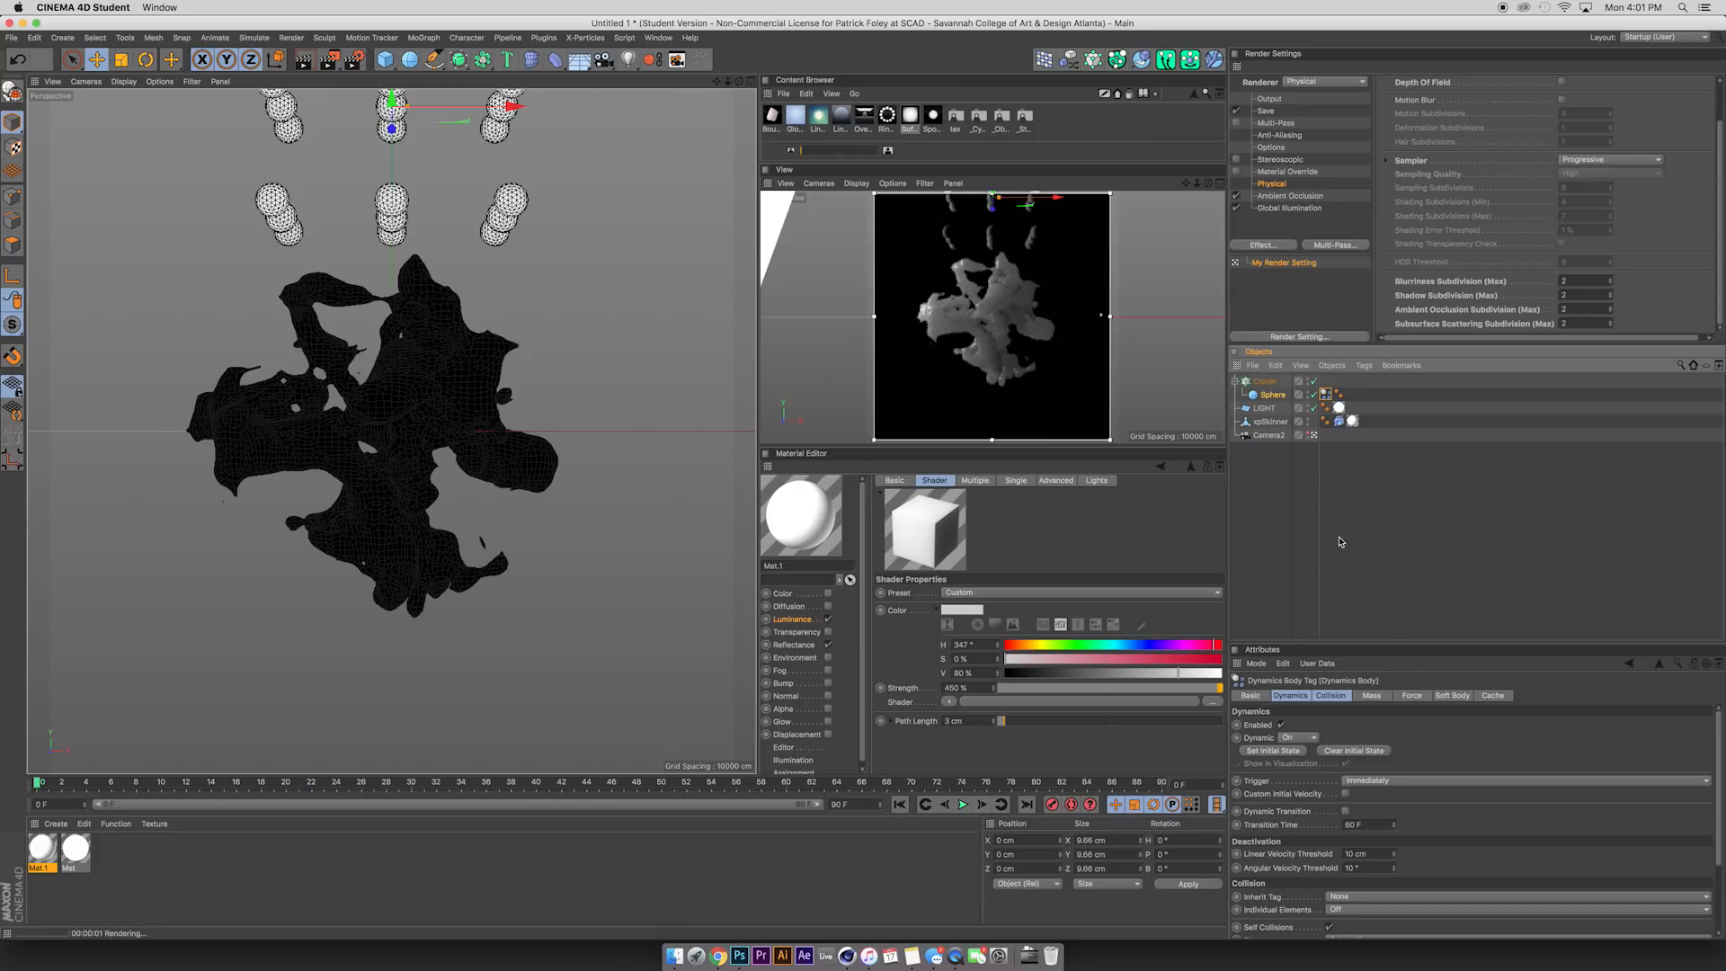
# Give the xpSkinner mesh a Collider Body simulation tag.
pyautogui.click(1272, 422)
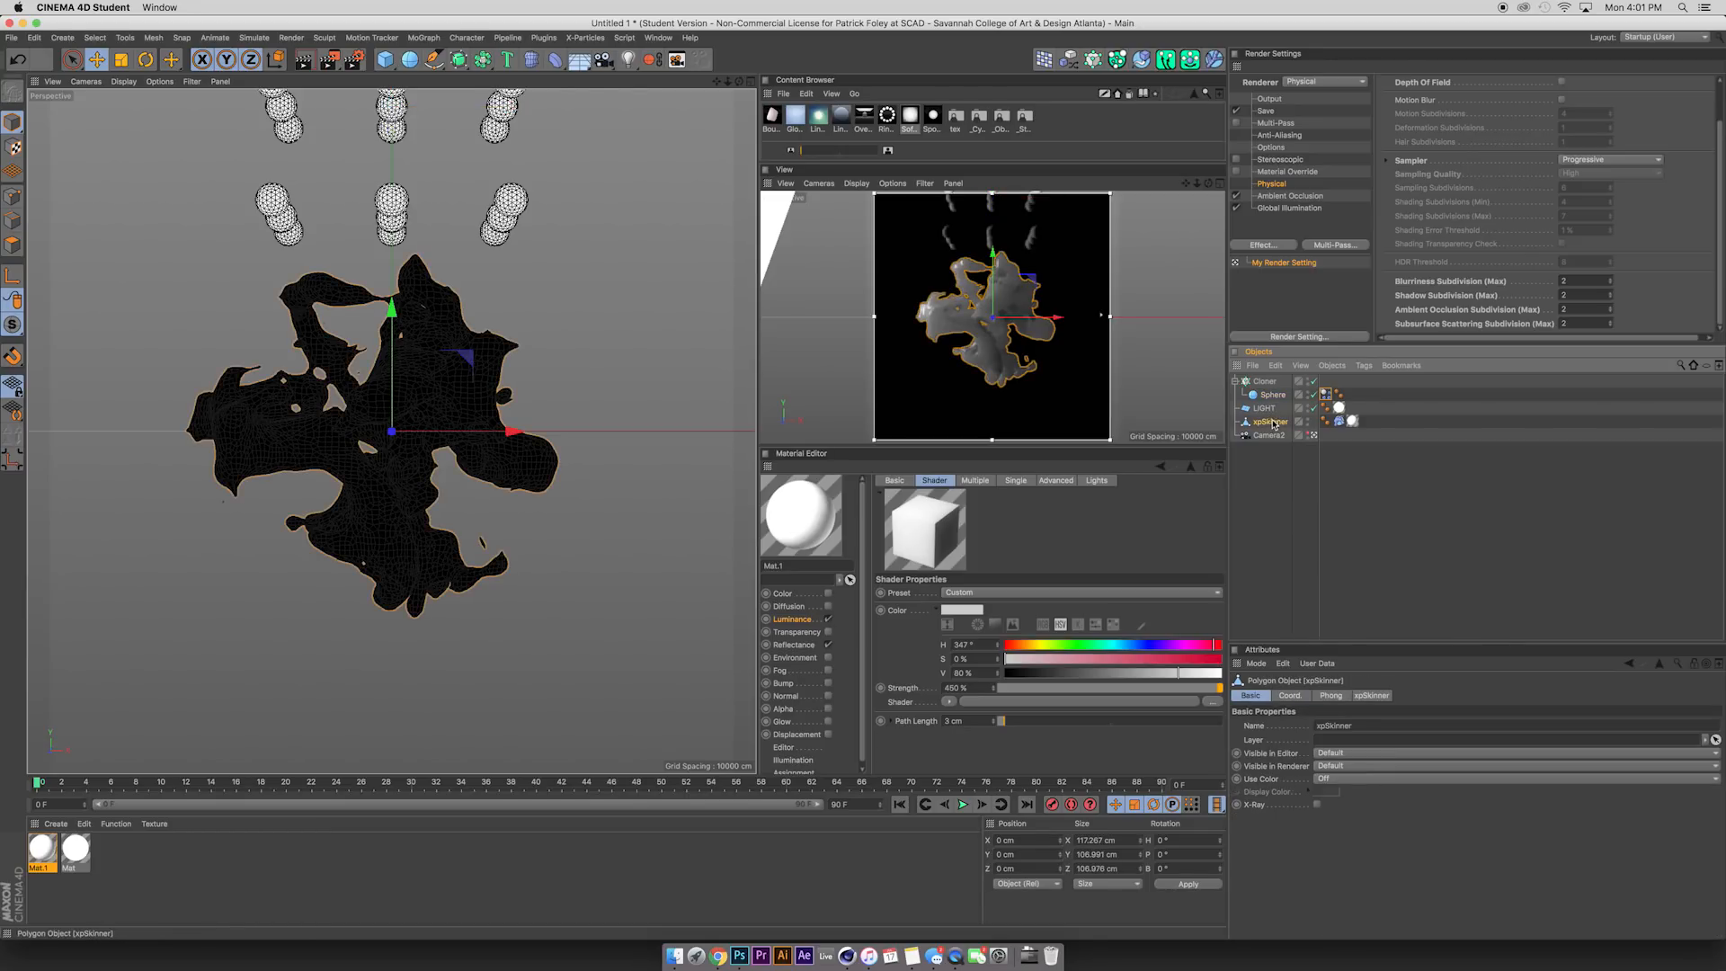
pyautogui.click(1365, 366)
pyautogui.moveTo(1411, 500)
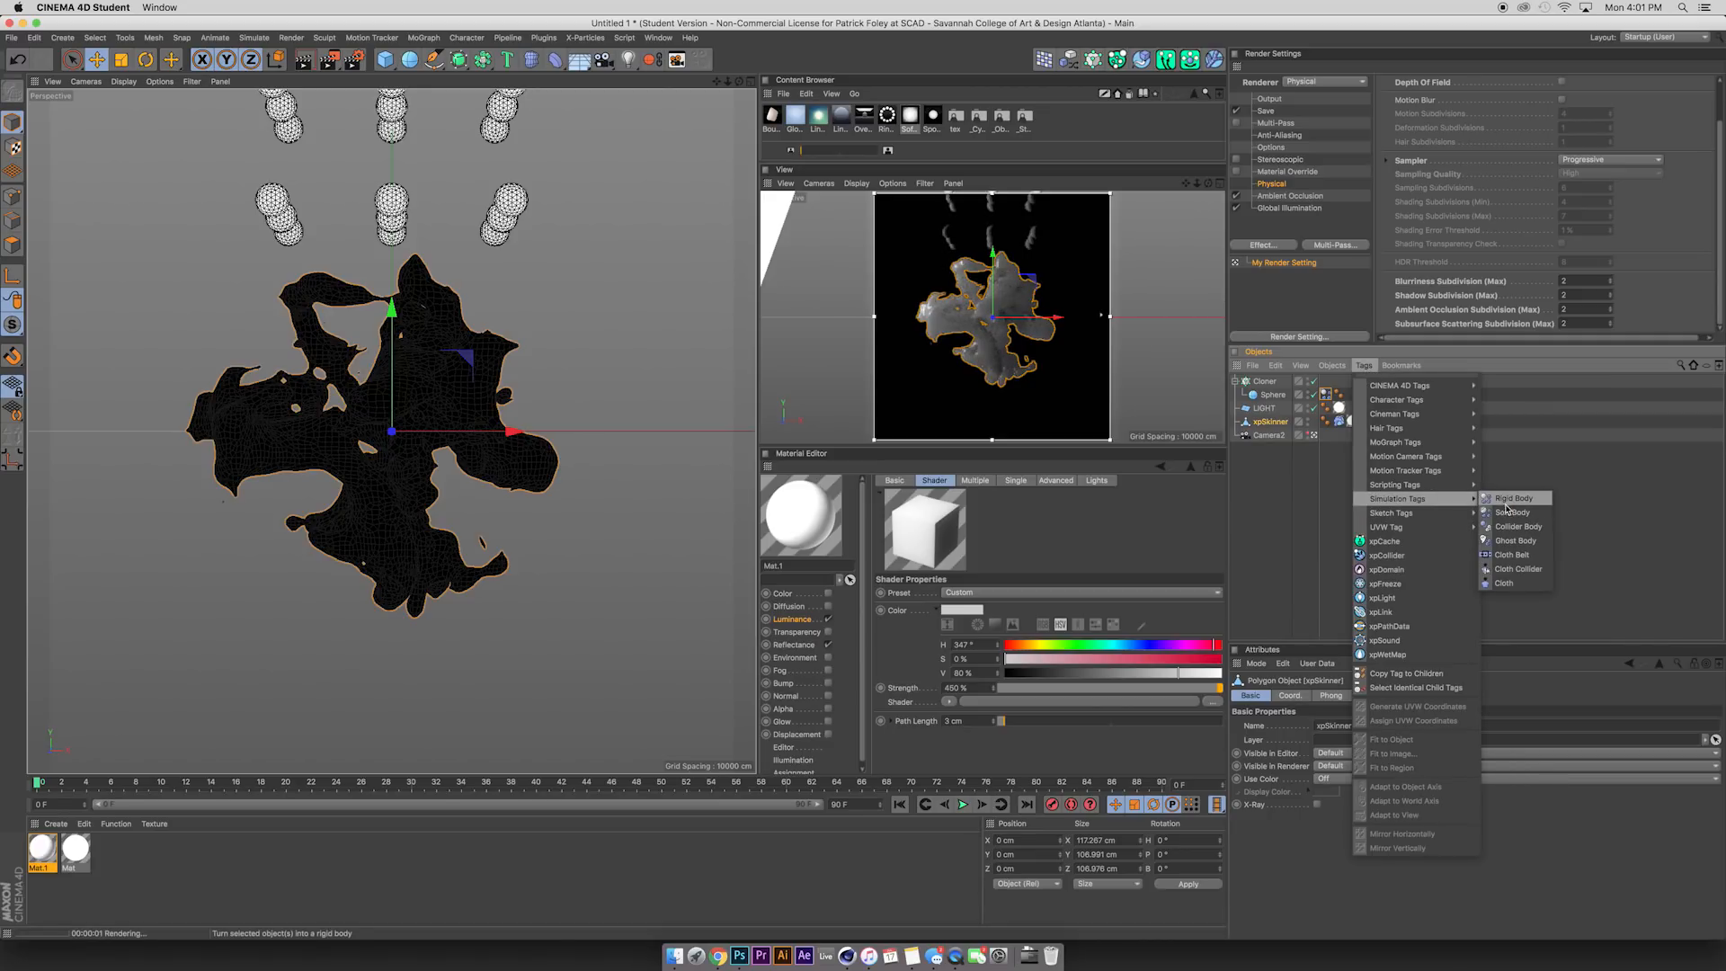
pyautogui.click(1527, 528)
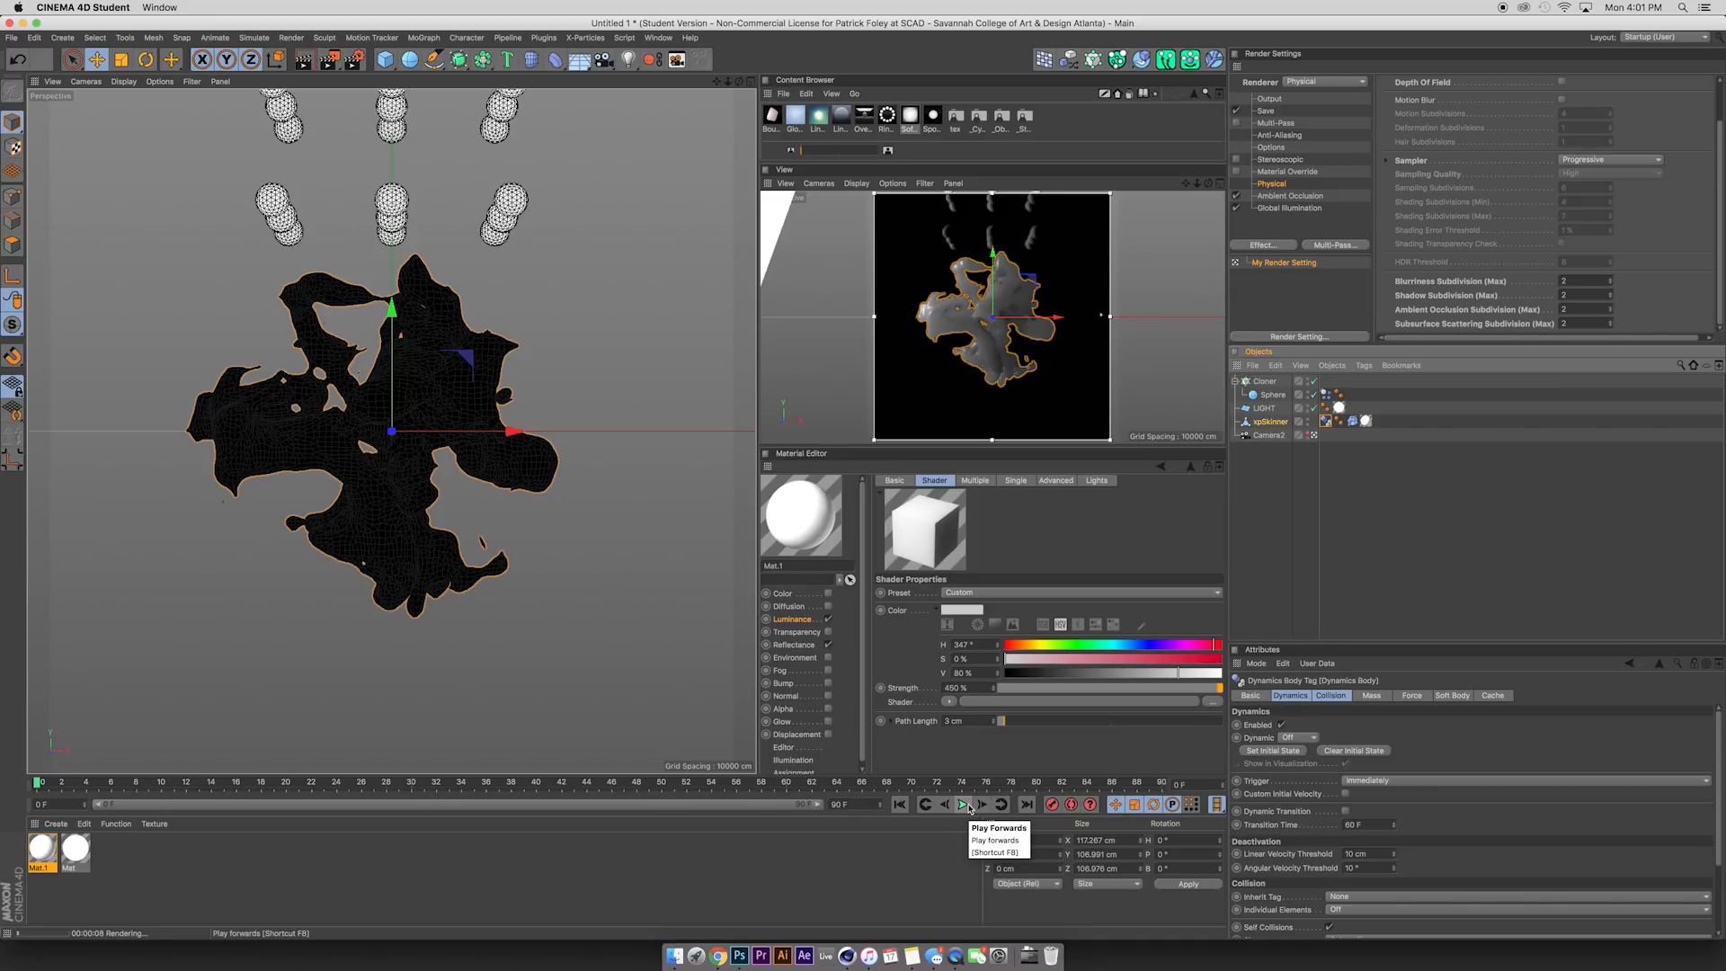
# Play the simulation several times to check how the spheres collide with the xpSkinner mesh, and return to frame 0.
pyautogui.click(1325, 396)
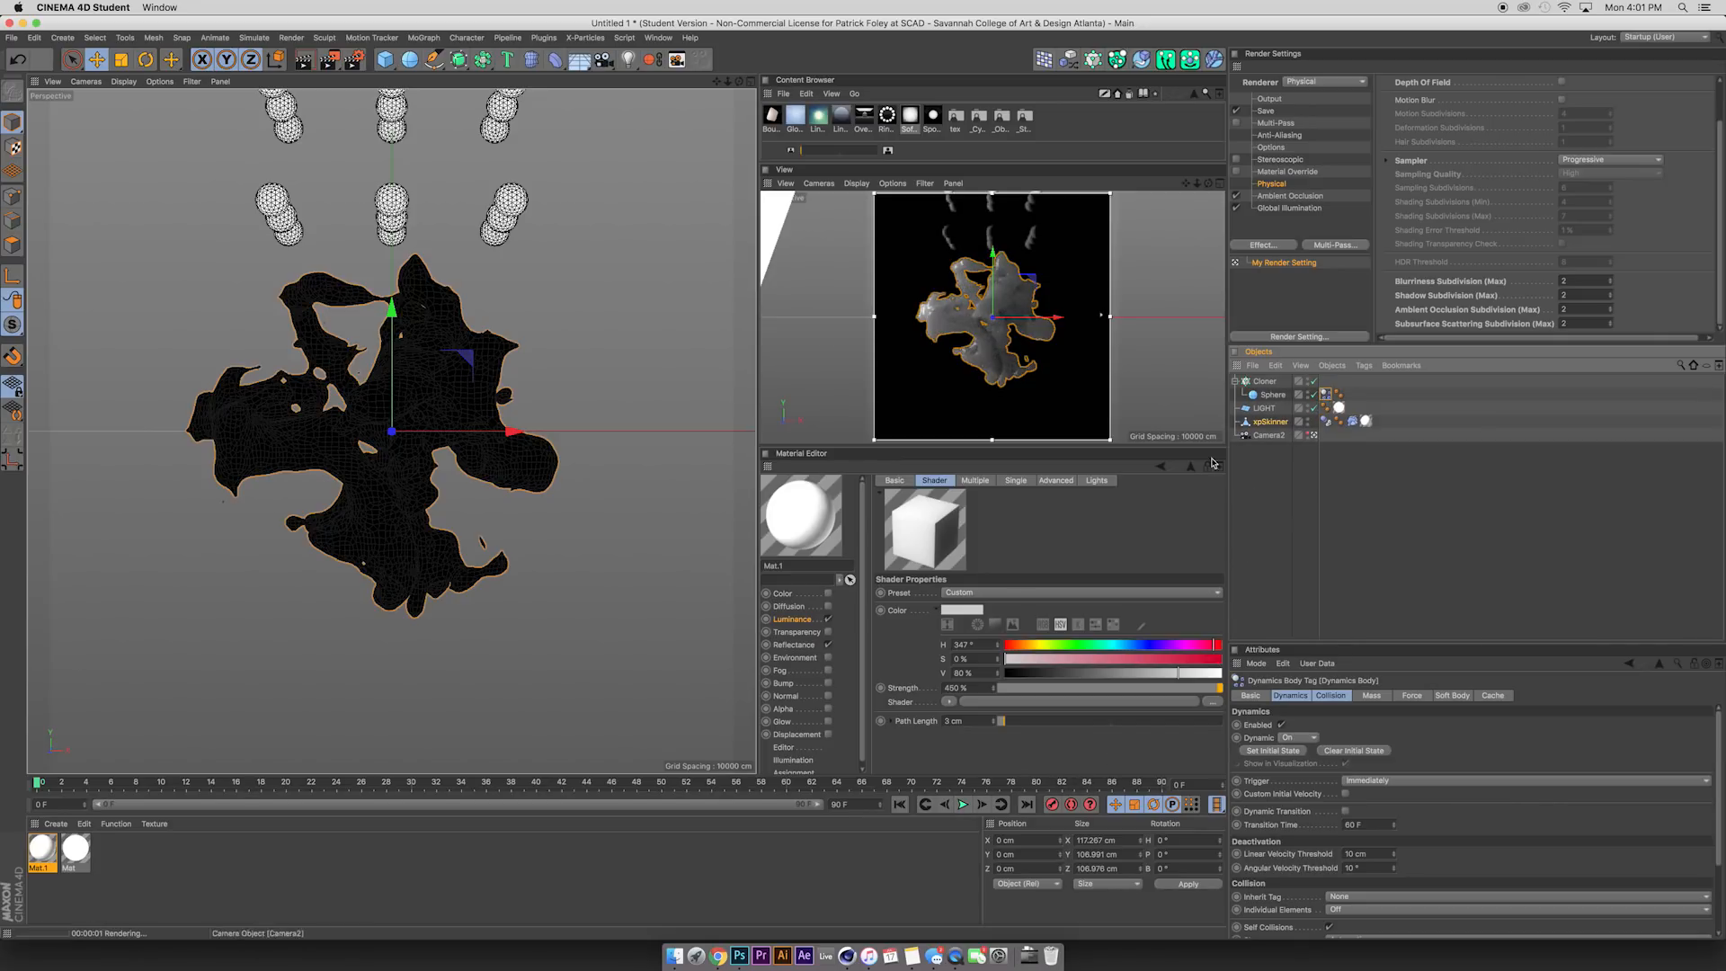
pyautogui.click(963, 804)
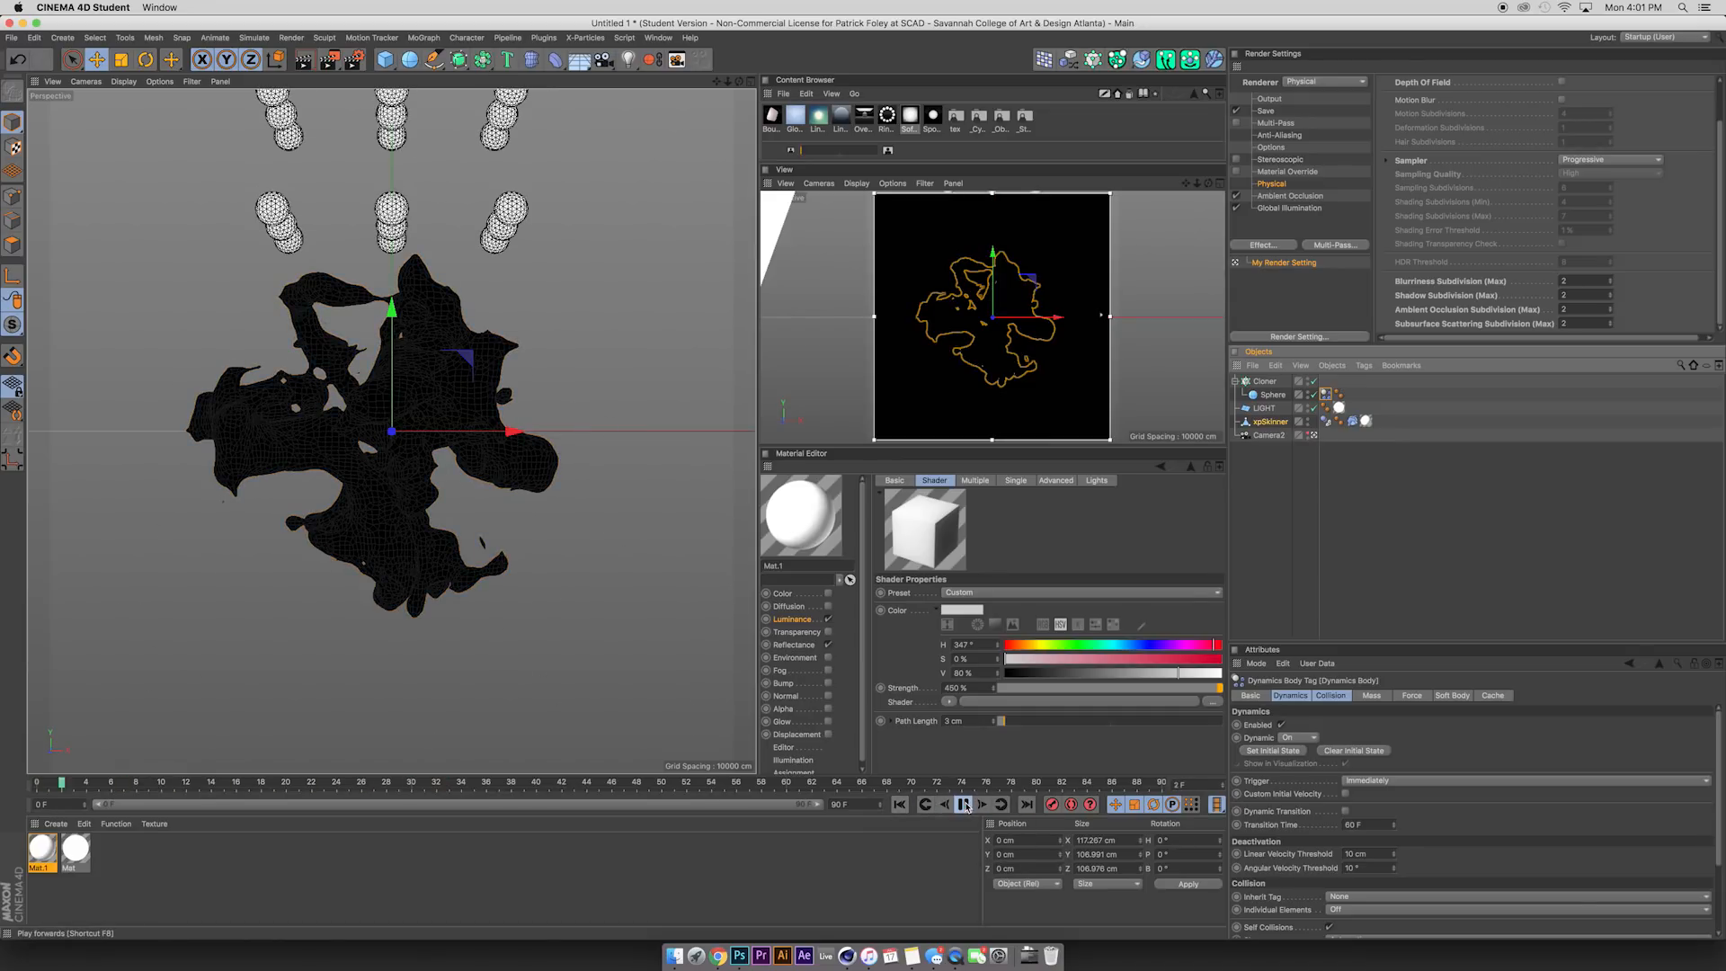
pyautogui.click(962, 804)
pyautogui.click(963, 804)
pyautogui.click(959, 805)
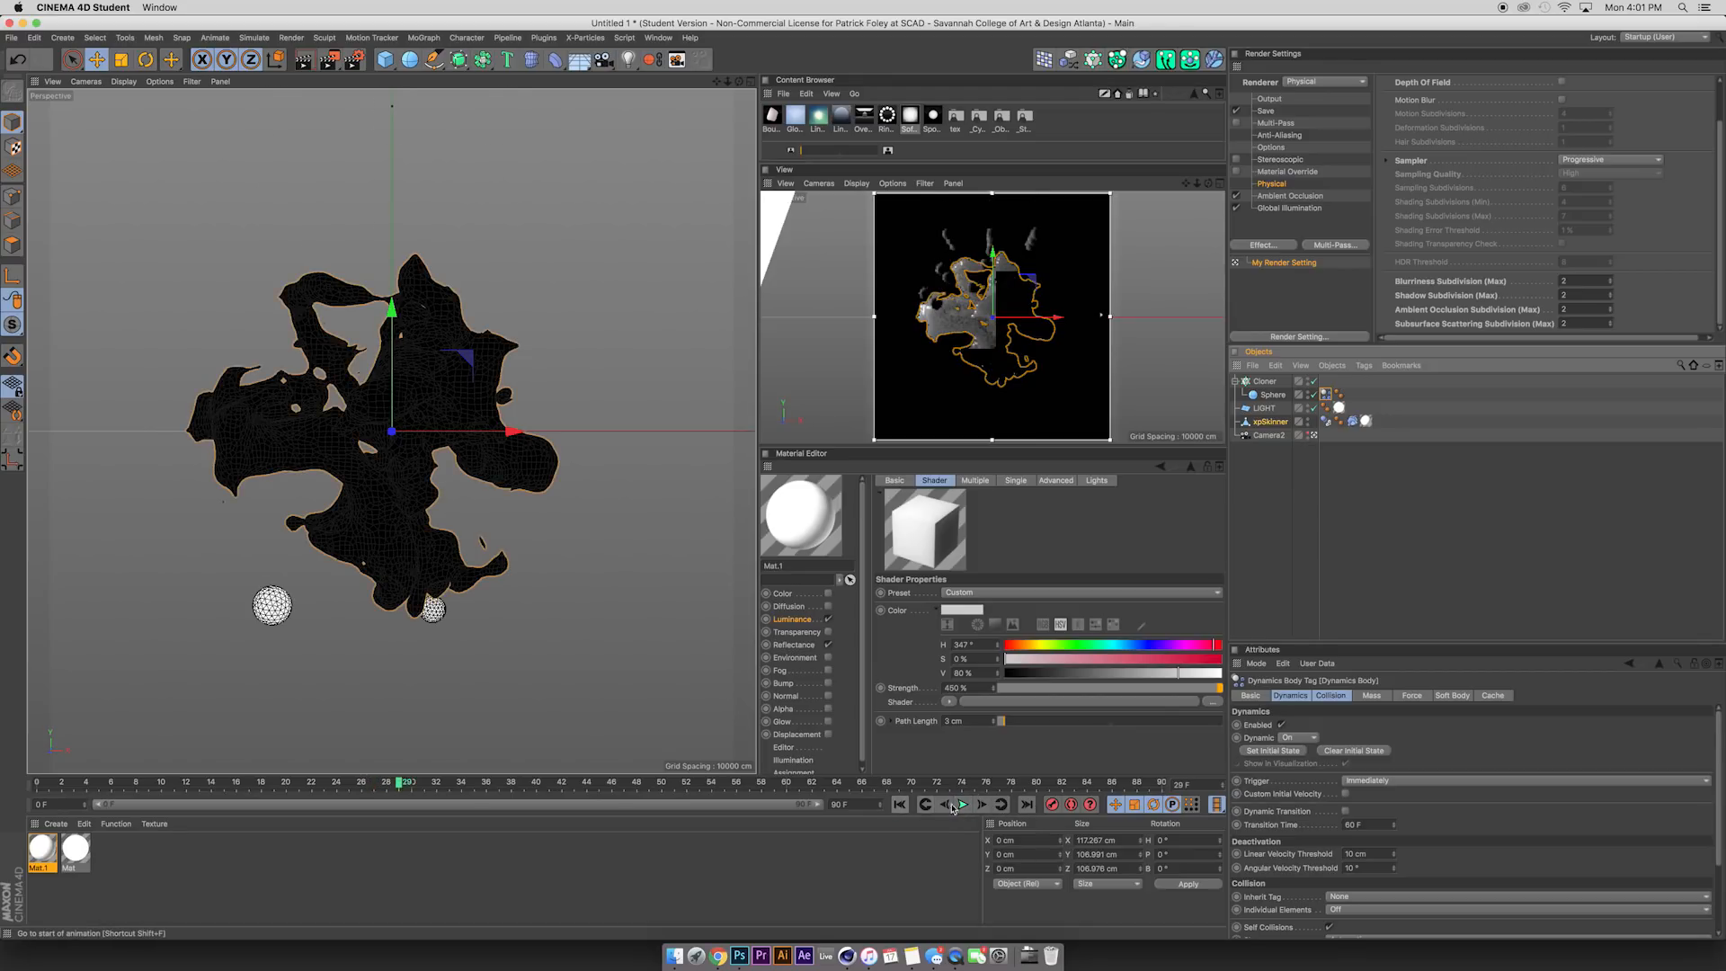
pyautogui.click(900, 805)
pyautogui.click(962, 805)
pyautogui.click(962, 805)
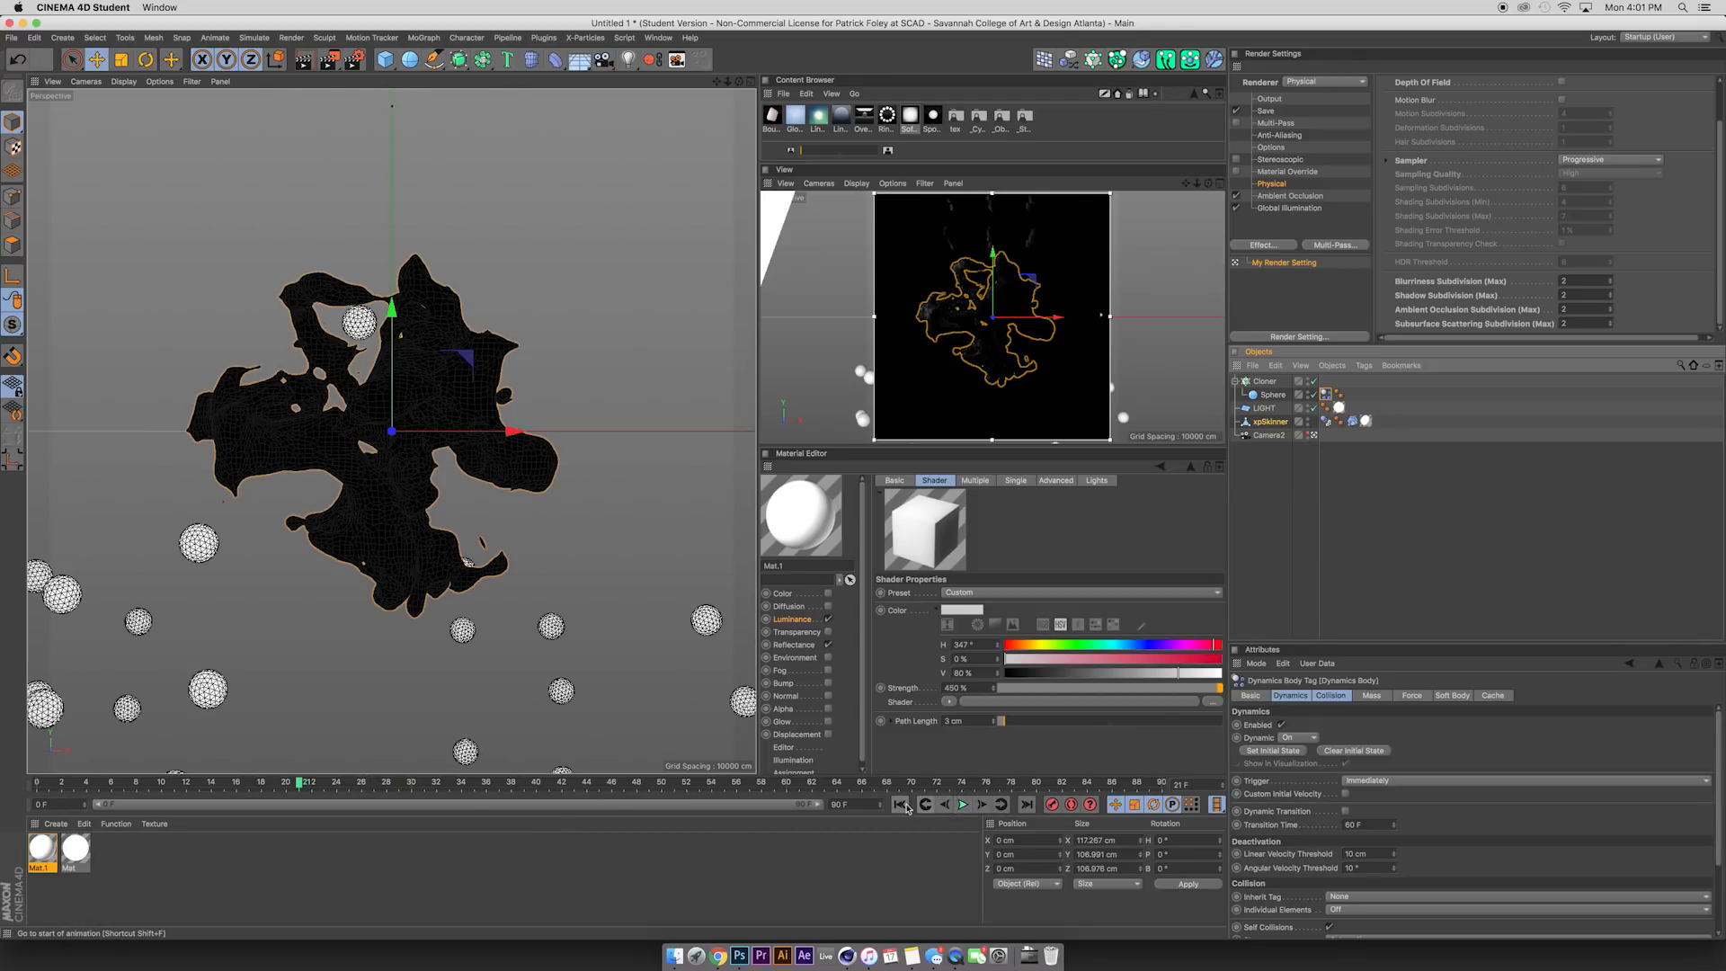
pyautogui.click(905, 806)
pyautogui.click(901, 804)
pyautogui.click(901, 804)
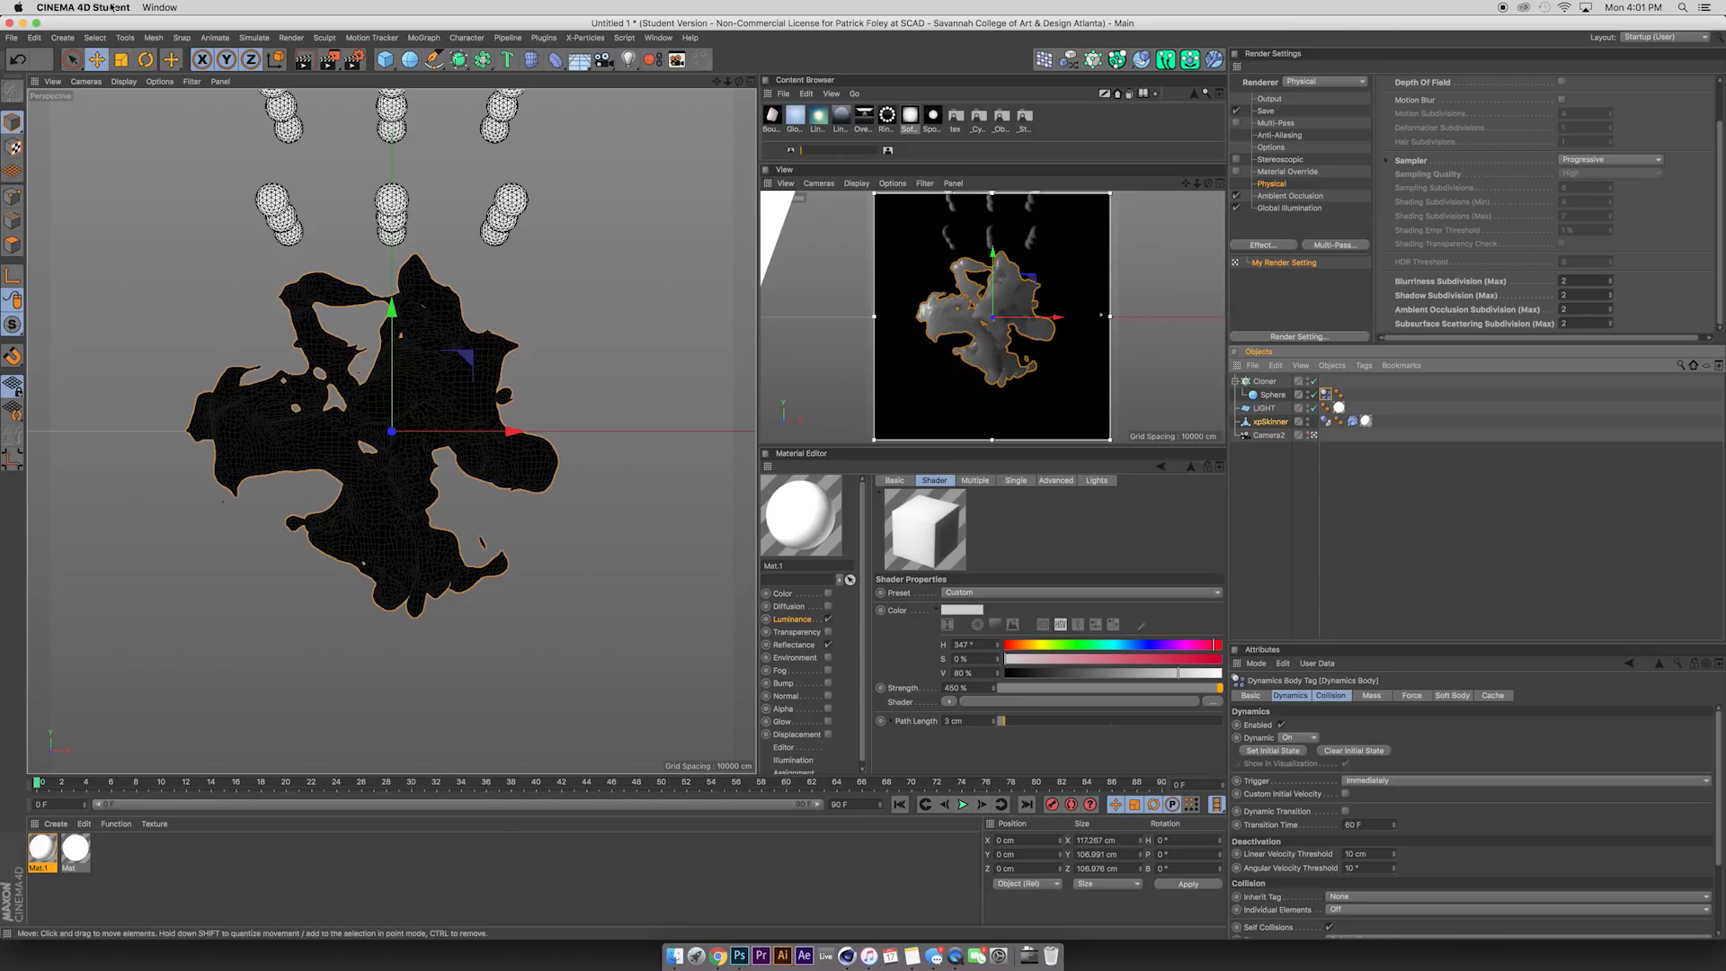
# Add an Attractor particle force to the scene and undo its accidental move so it stays at the origin.
pyautogui.click(264, 41)
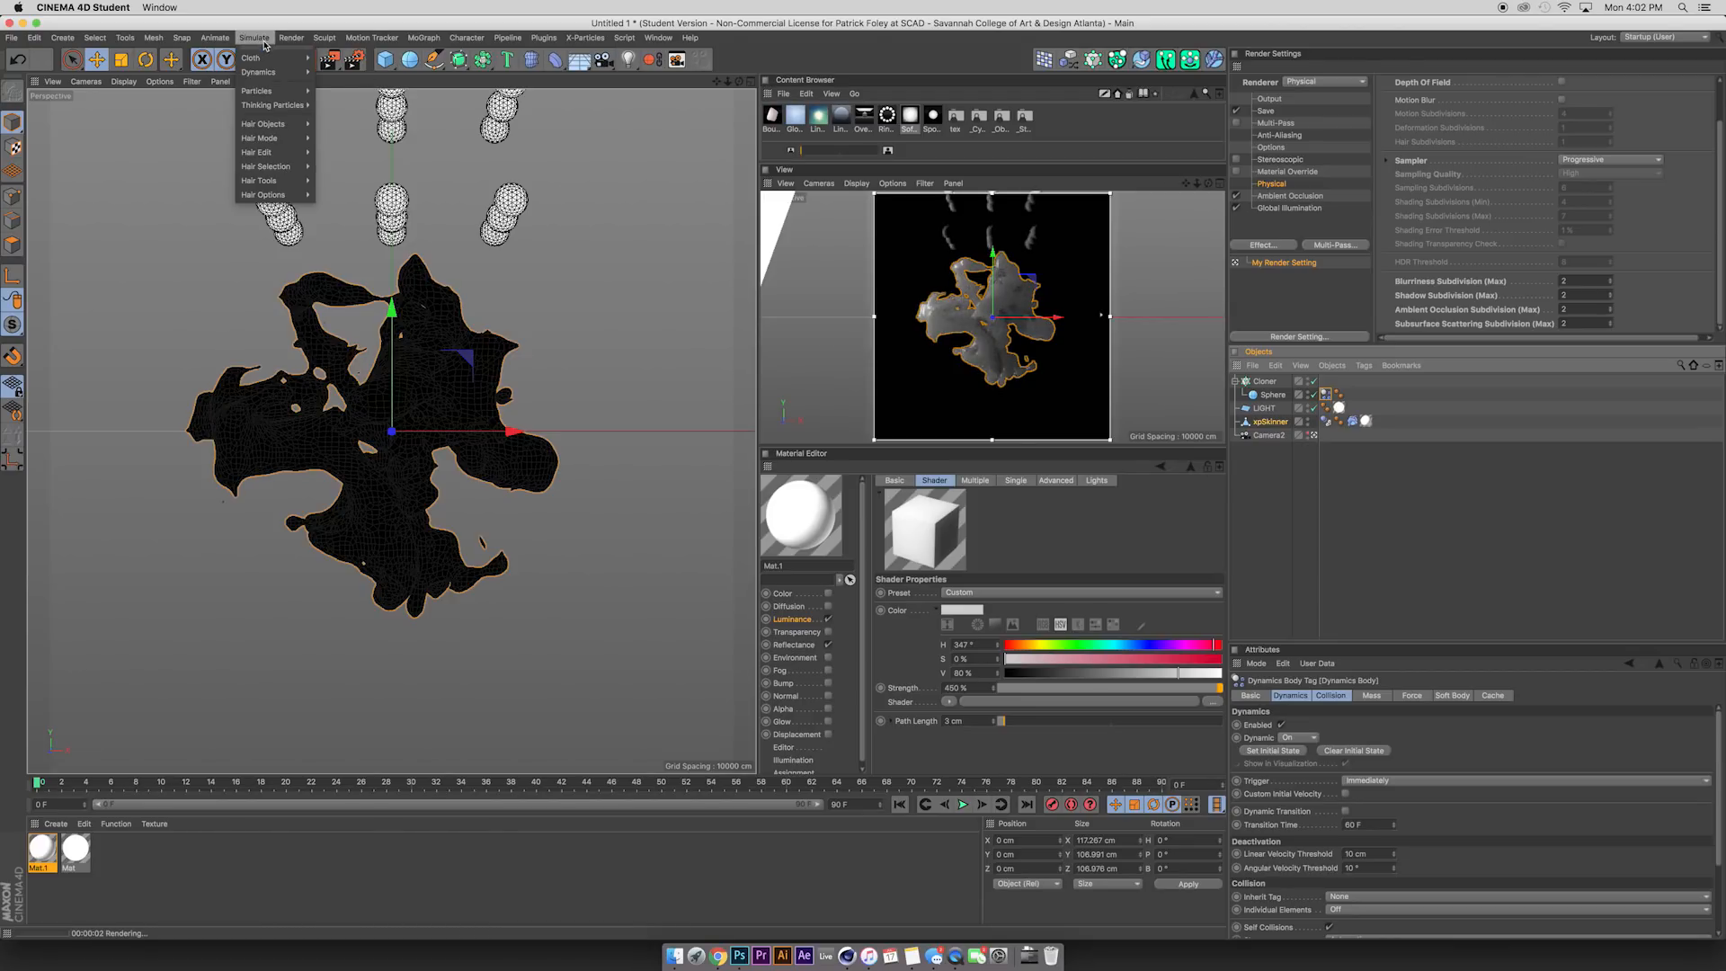
pyautogui.moveTo(276, 94)
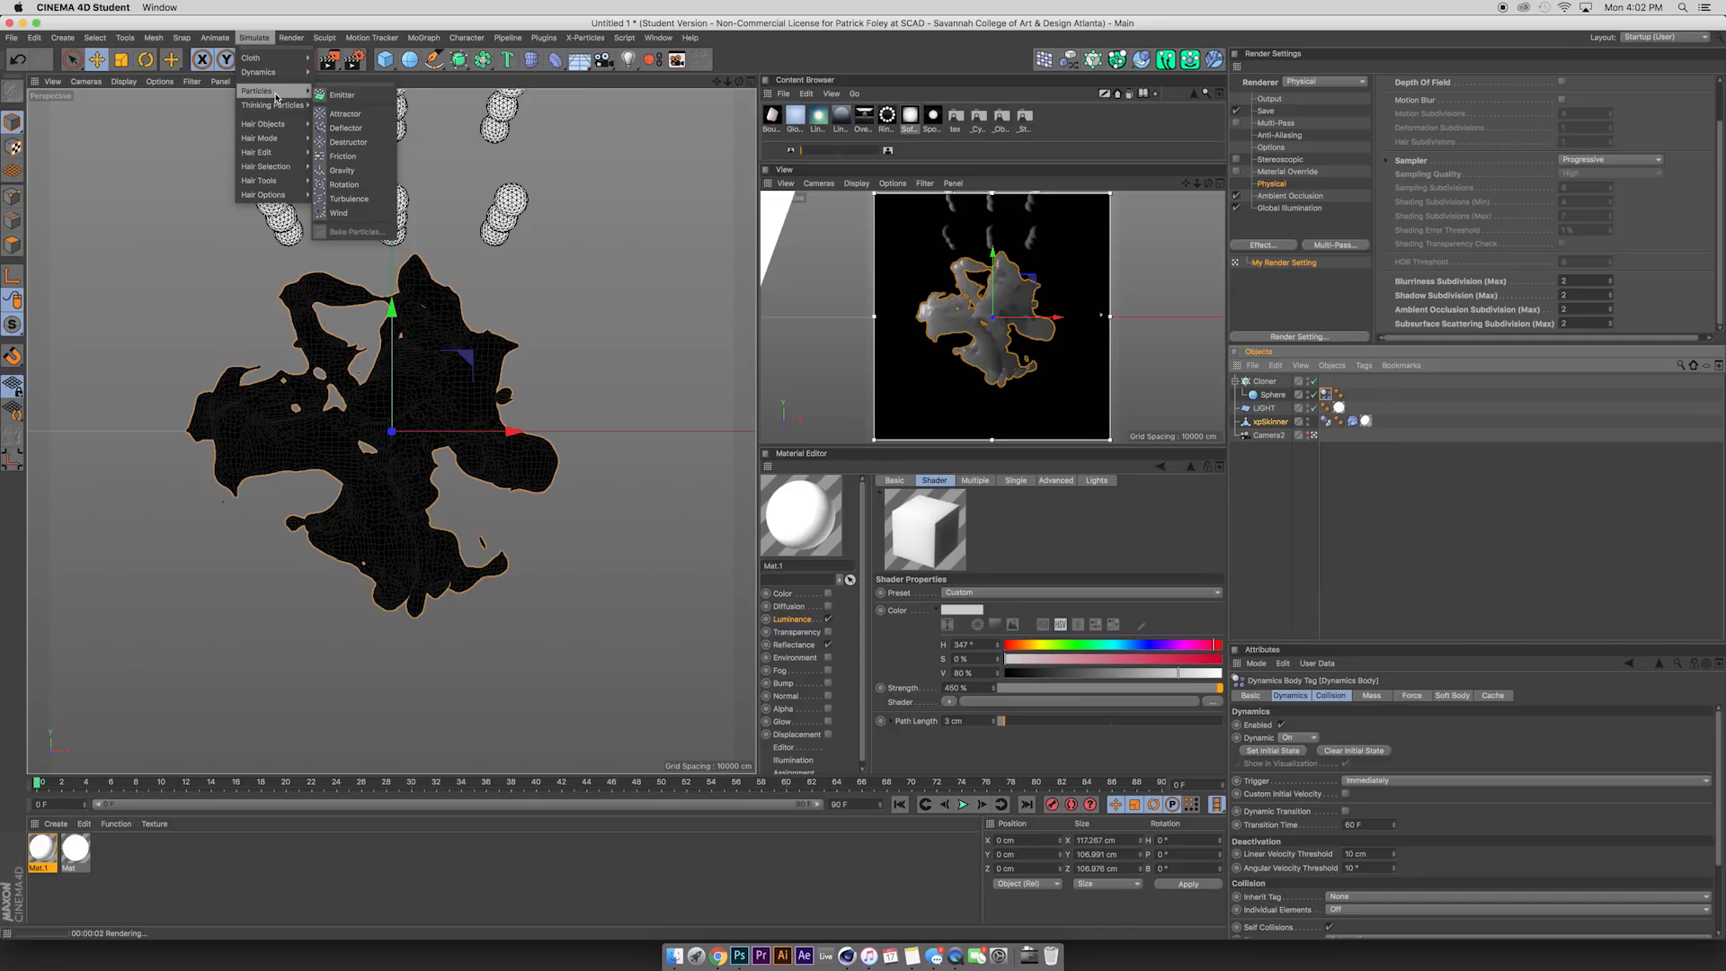
pyautogui.click(345, 114)
pyautogui.moveTo(465, 356); pyautogui.dragTo(441, 290)
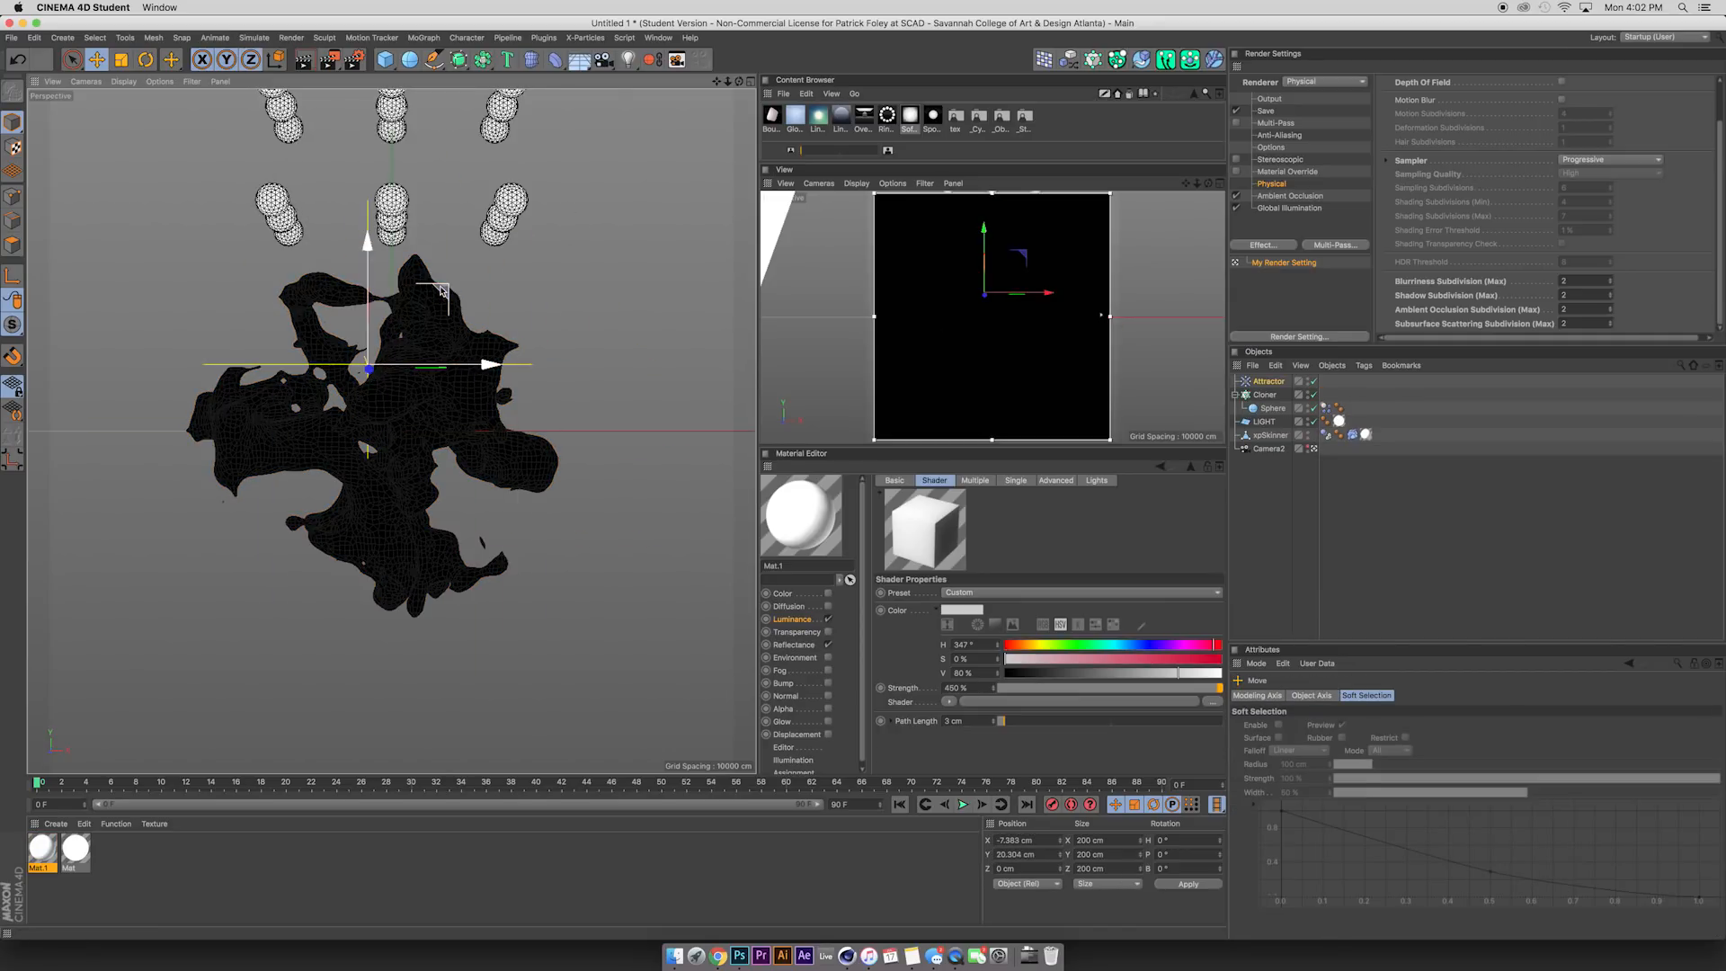
pyautogui.press('super+z')
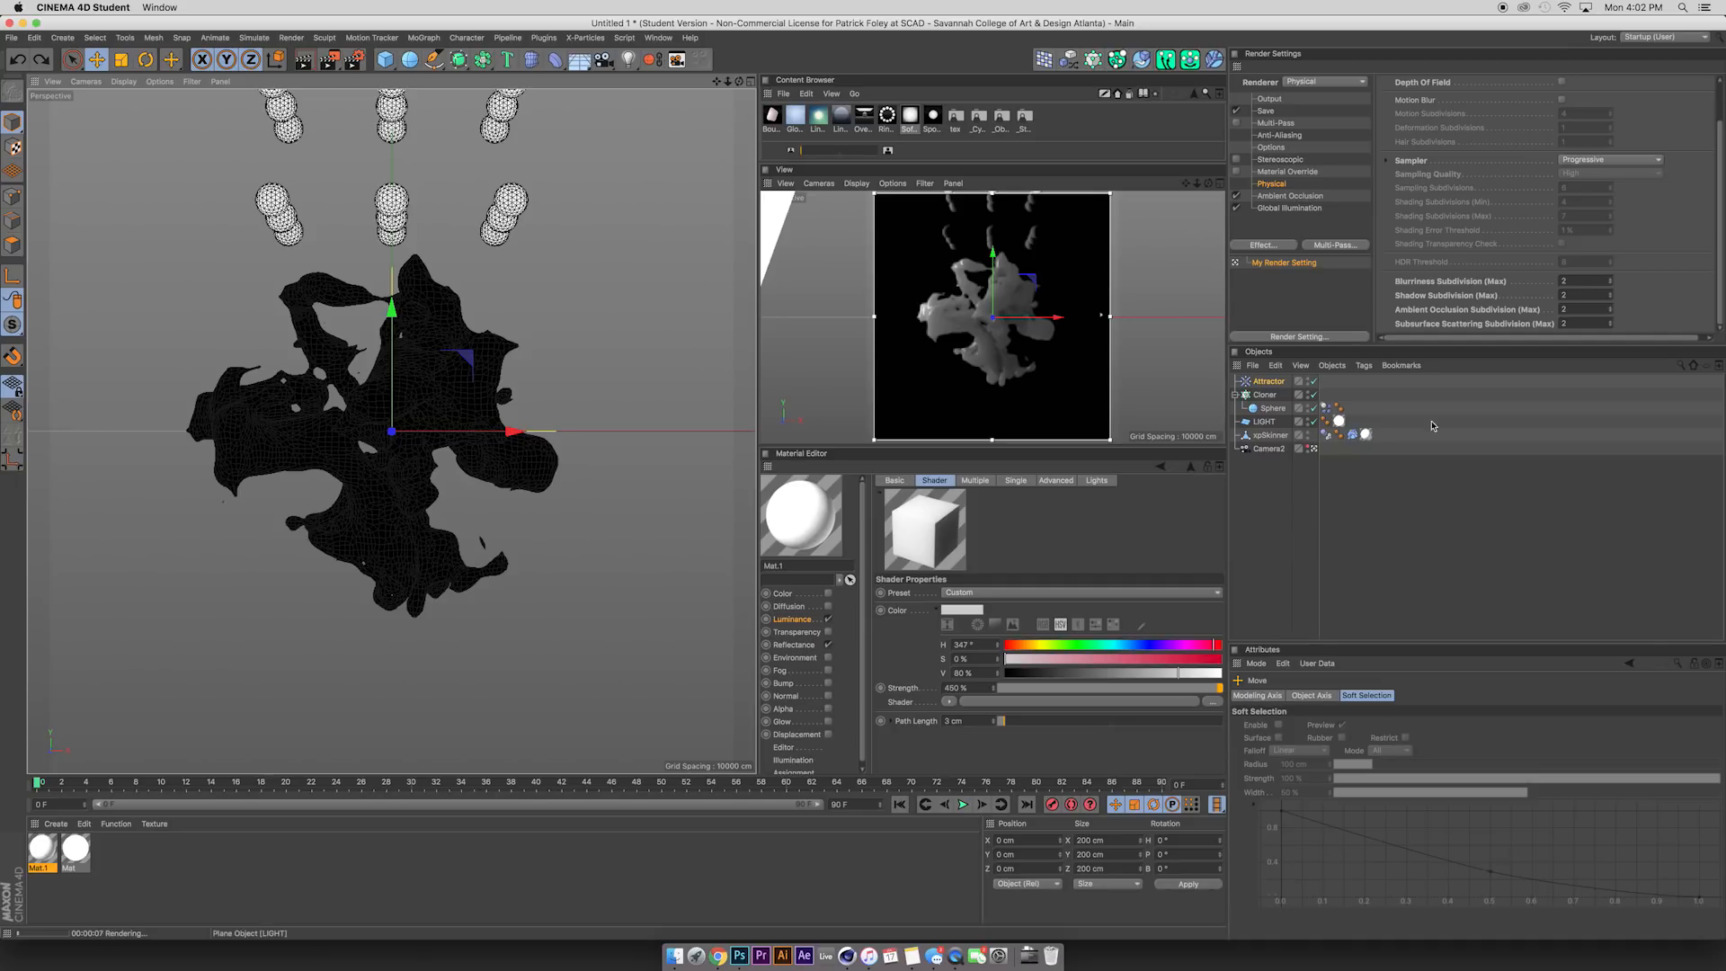
# Play the simulation with the Attractor active to check its pull on the spheres, and rewind to frame 0.
pyautogui.click(962, 805)
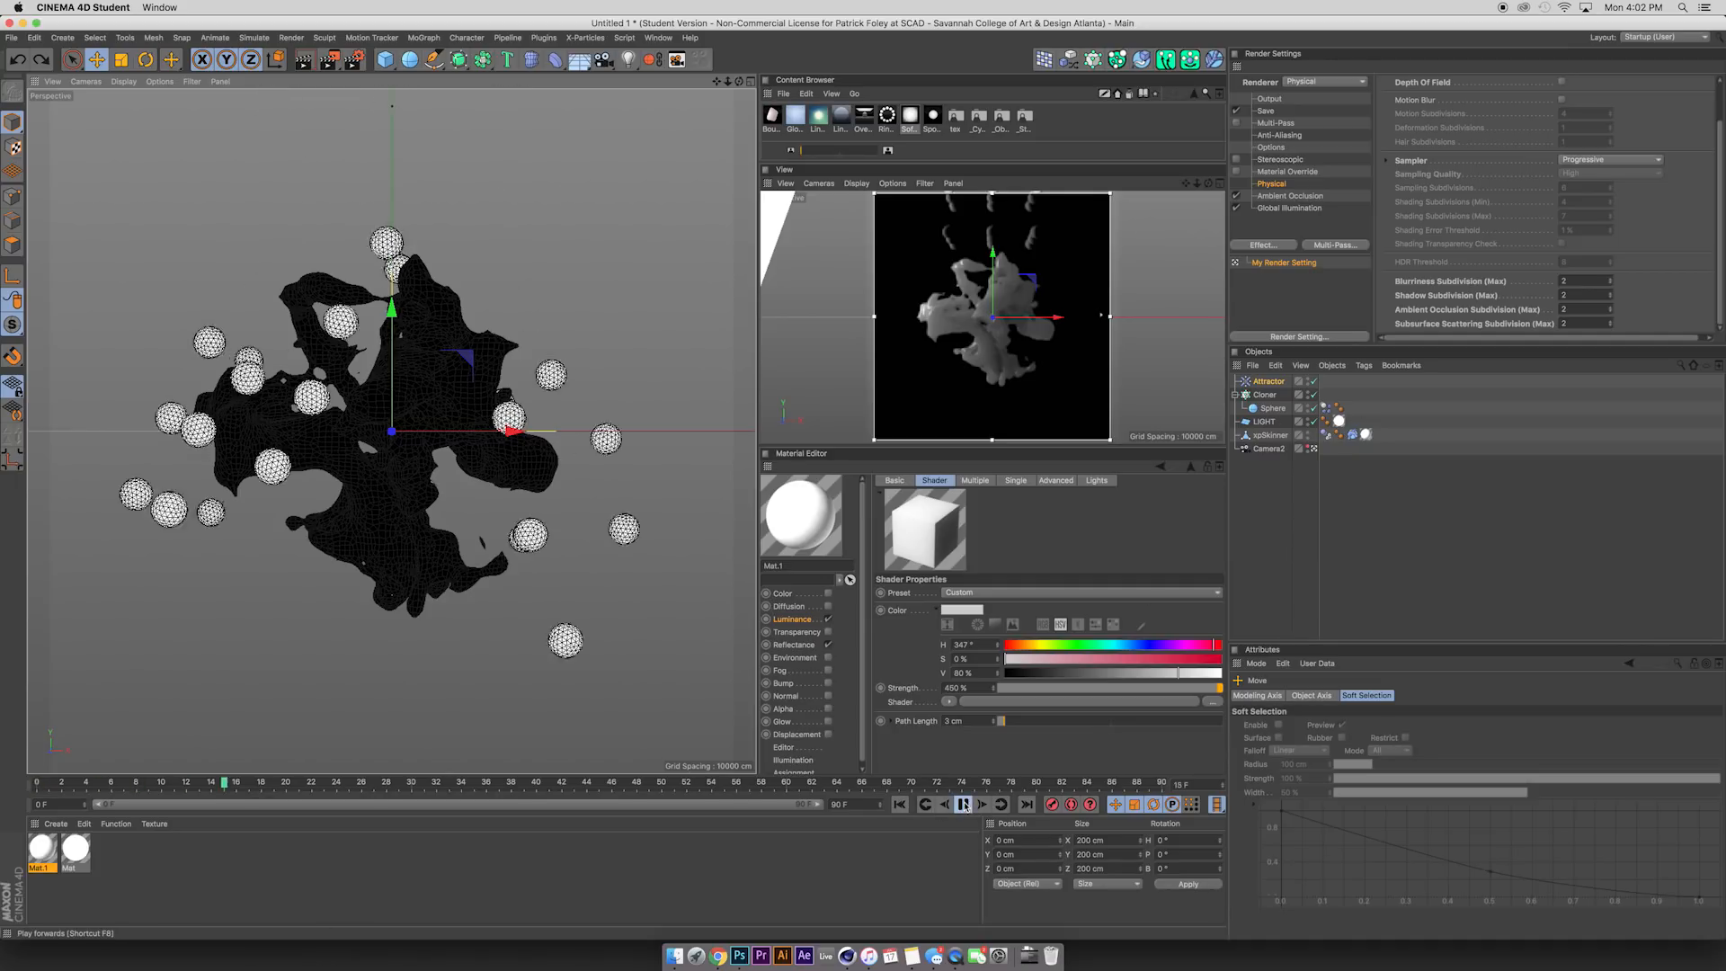
pyautogui.click(963, 804)
pyautogui.click(902, 805)
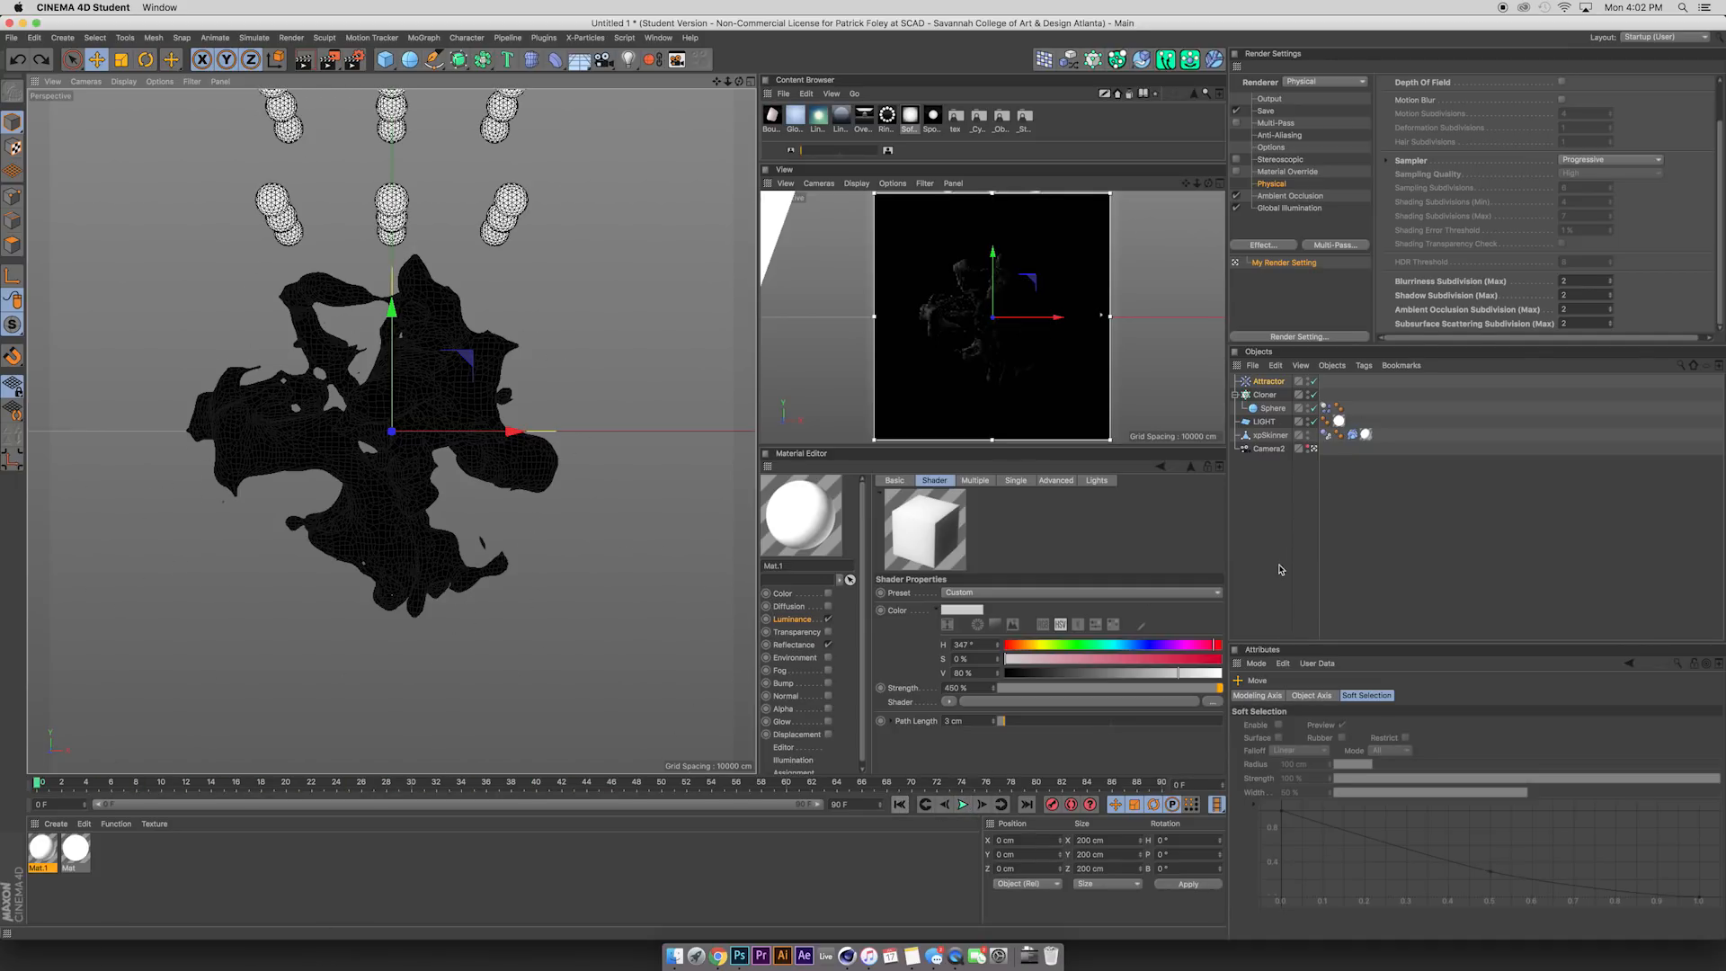
# Set the Attractor's strength to 2000.
pyautogui.click(1267, 381)
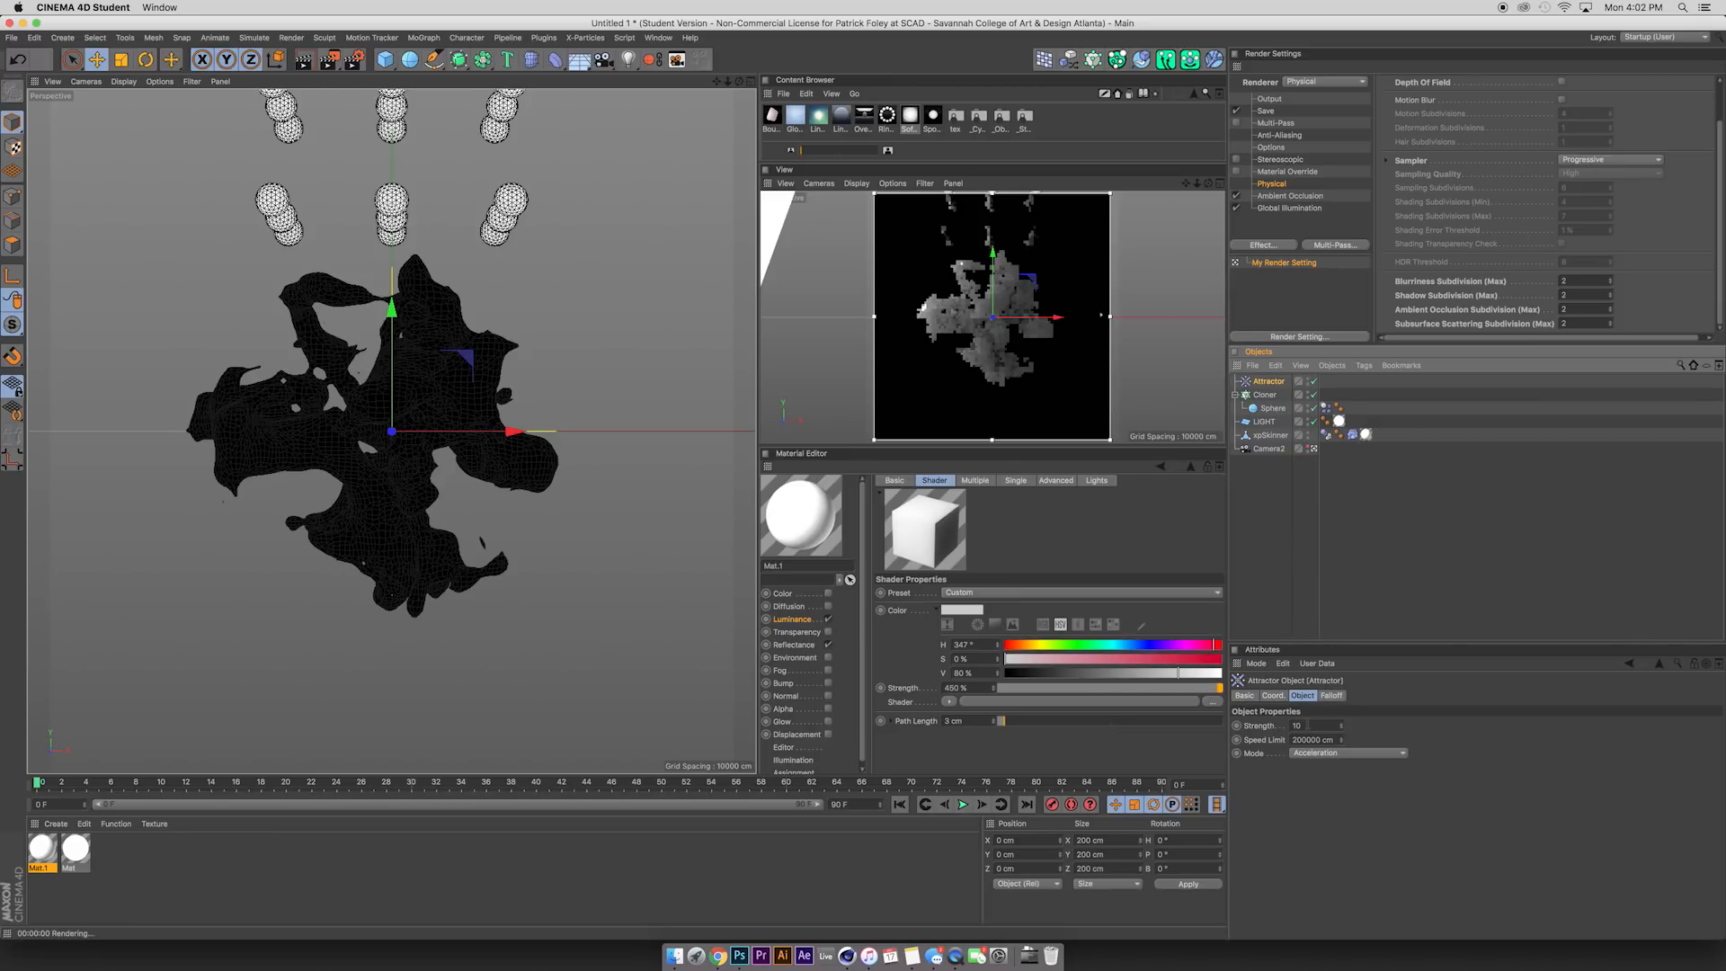
pyautogui.doubleClick(1296, 725)
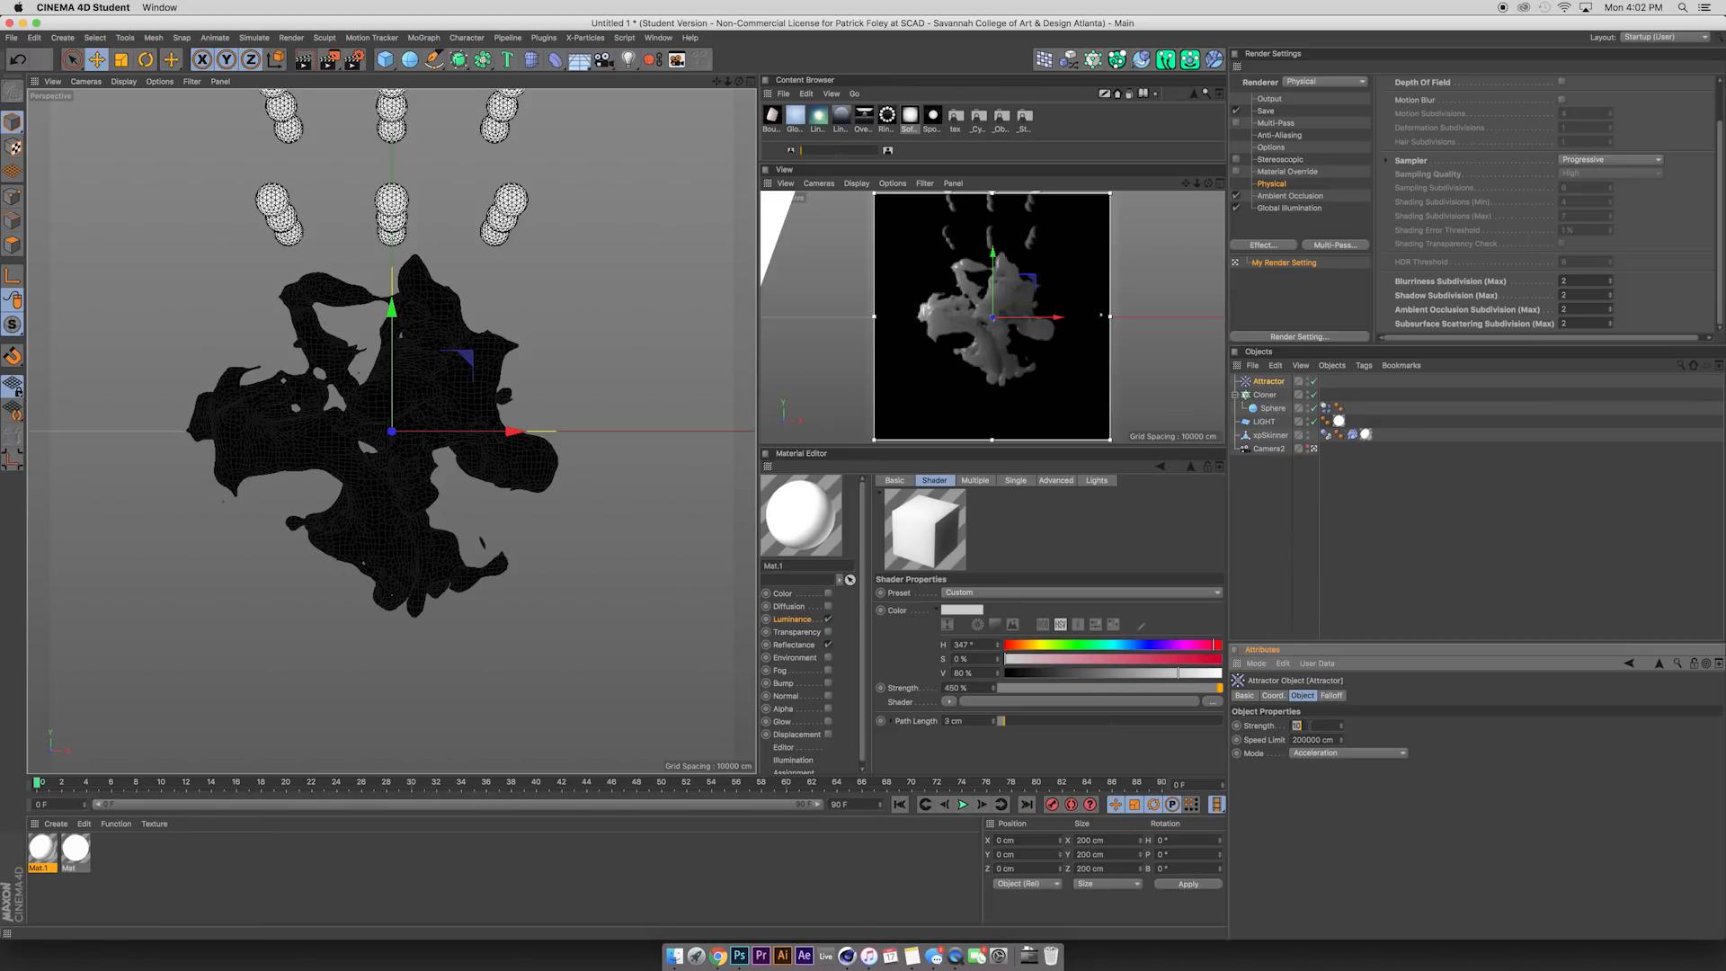
pyautogui.write('2000')
pyautogui.press('Return')
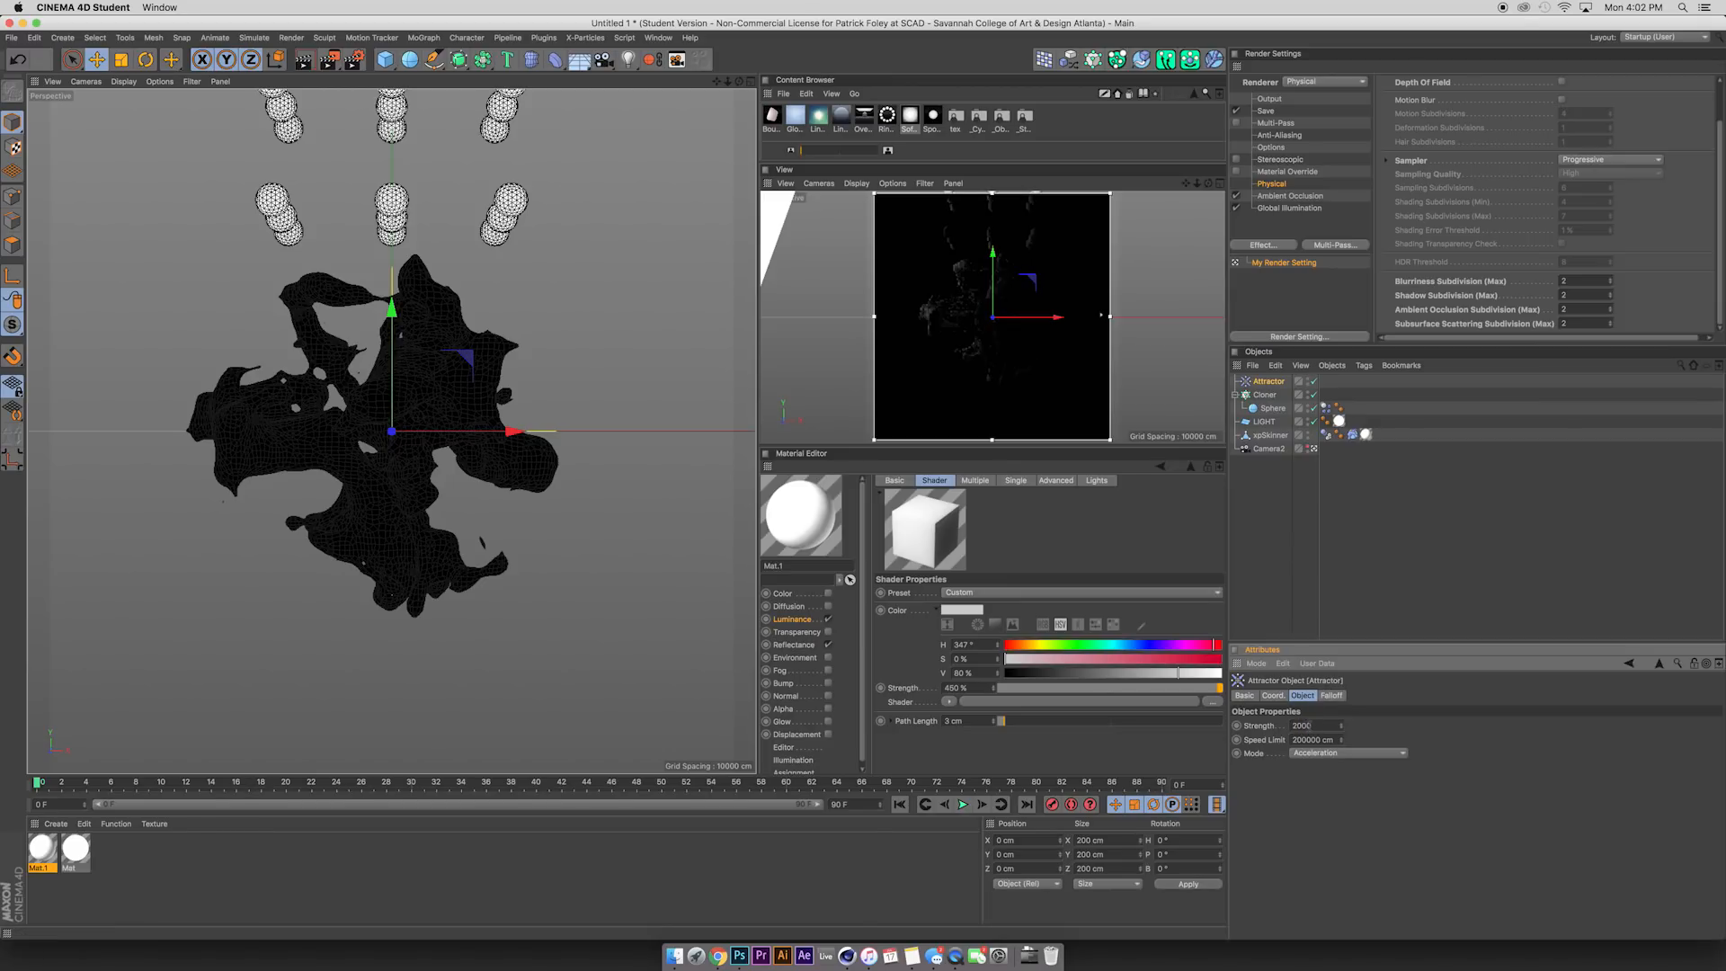
# Play the simulation again to check how the stronger Attractor gathers the spheres around the mesh.
pyautogui.click(963, 804)
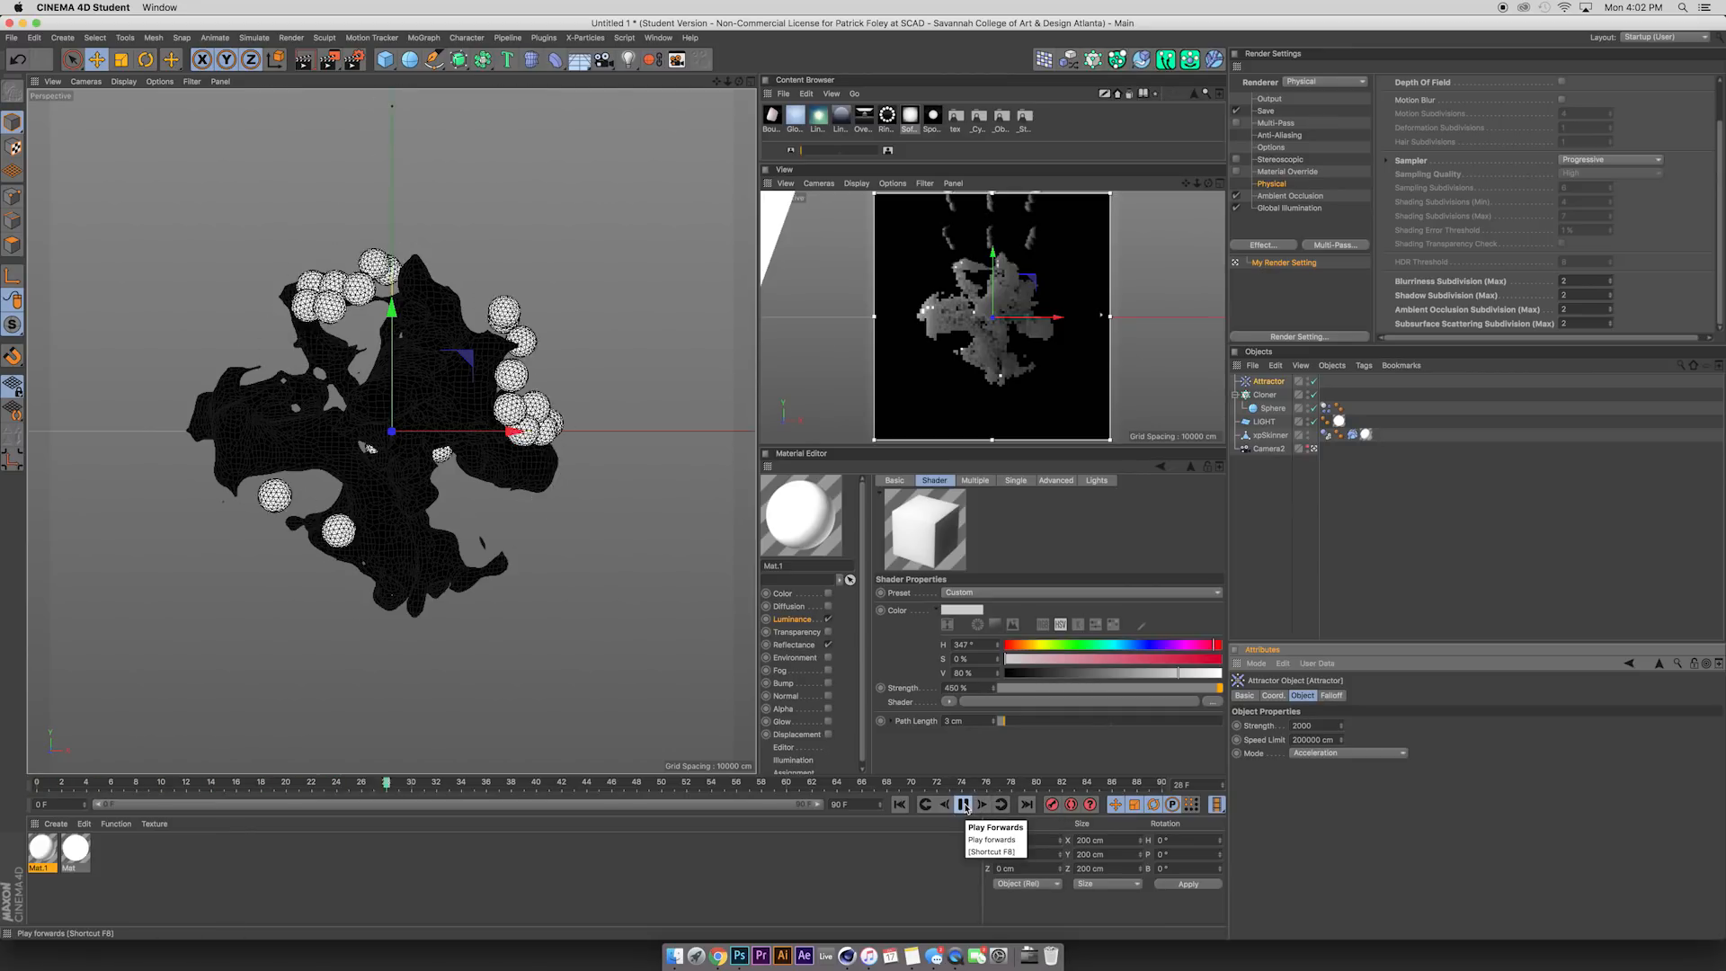
pyautogui.click(962, 804)
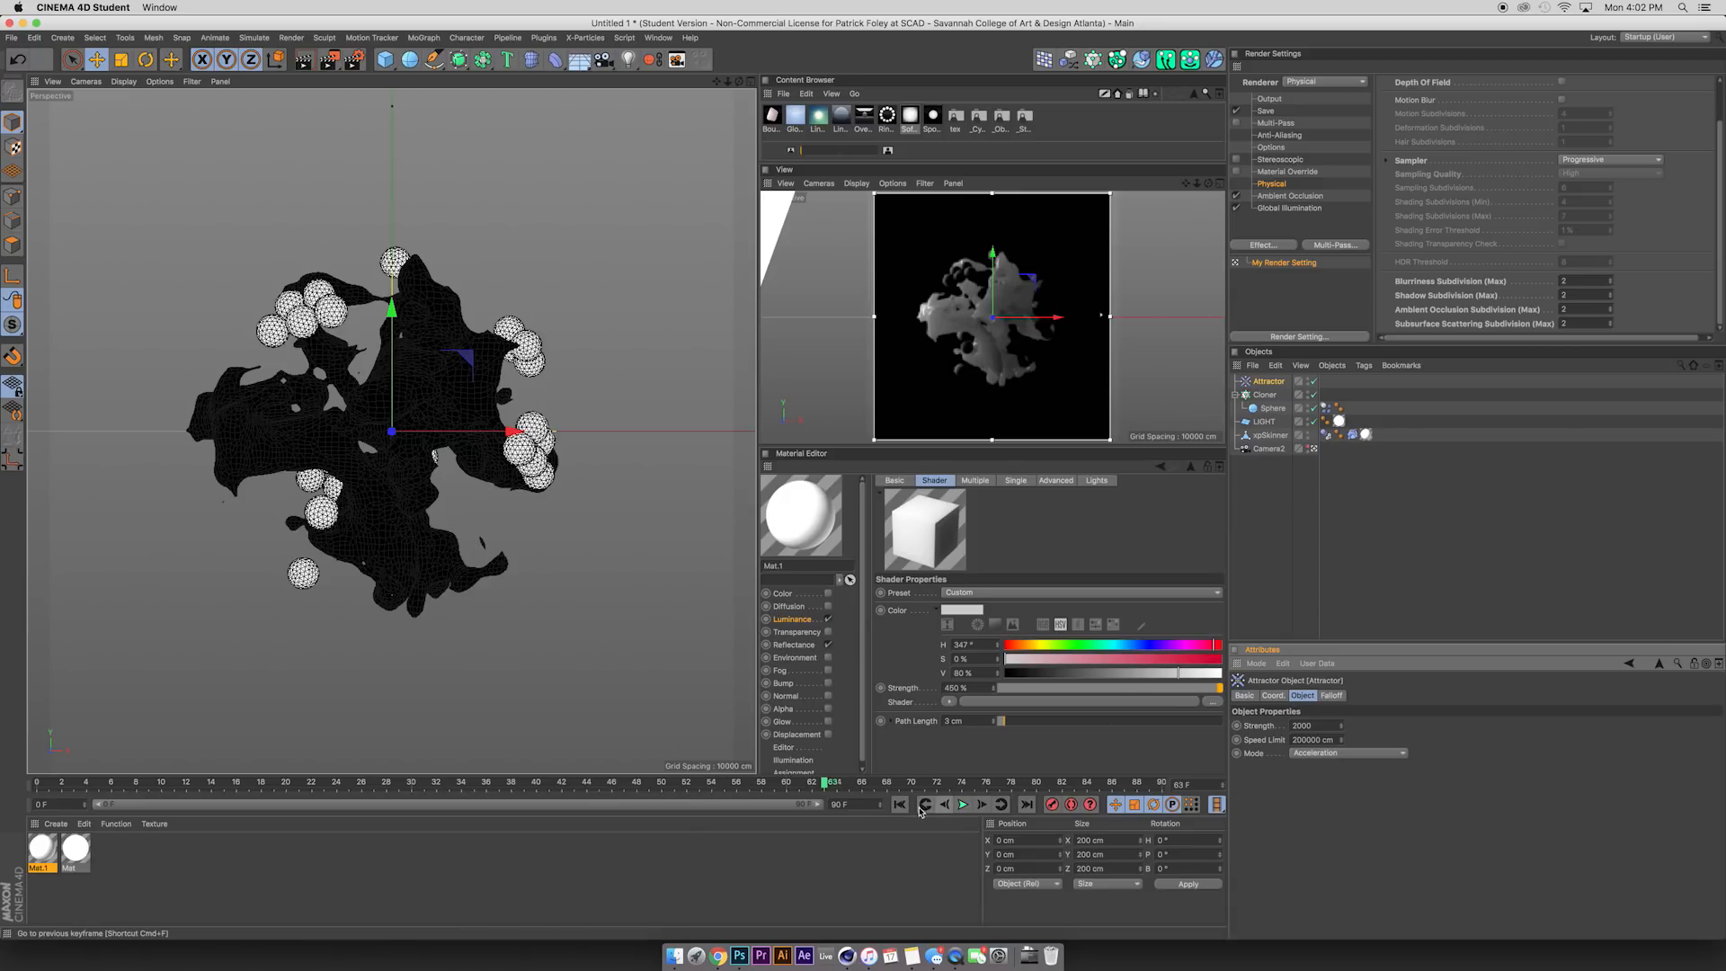
pyautogui.click(900, 804)
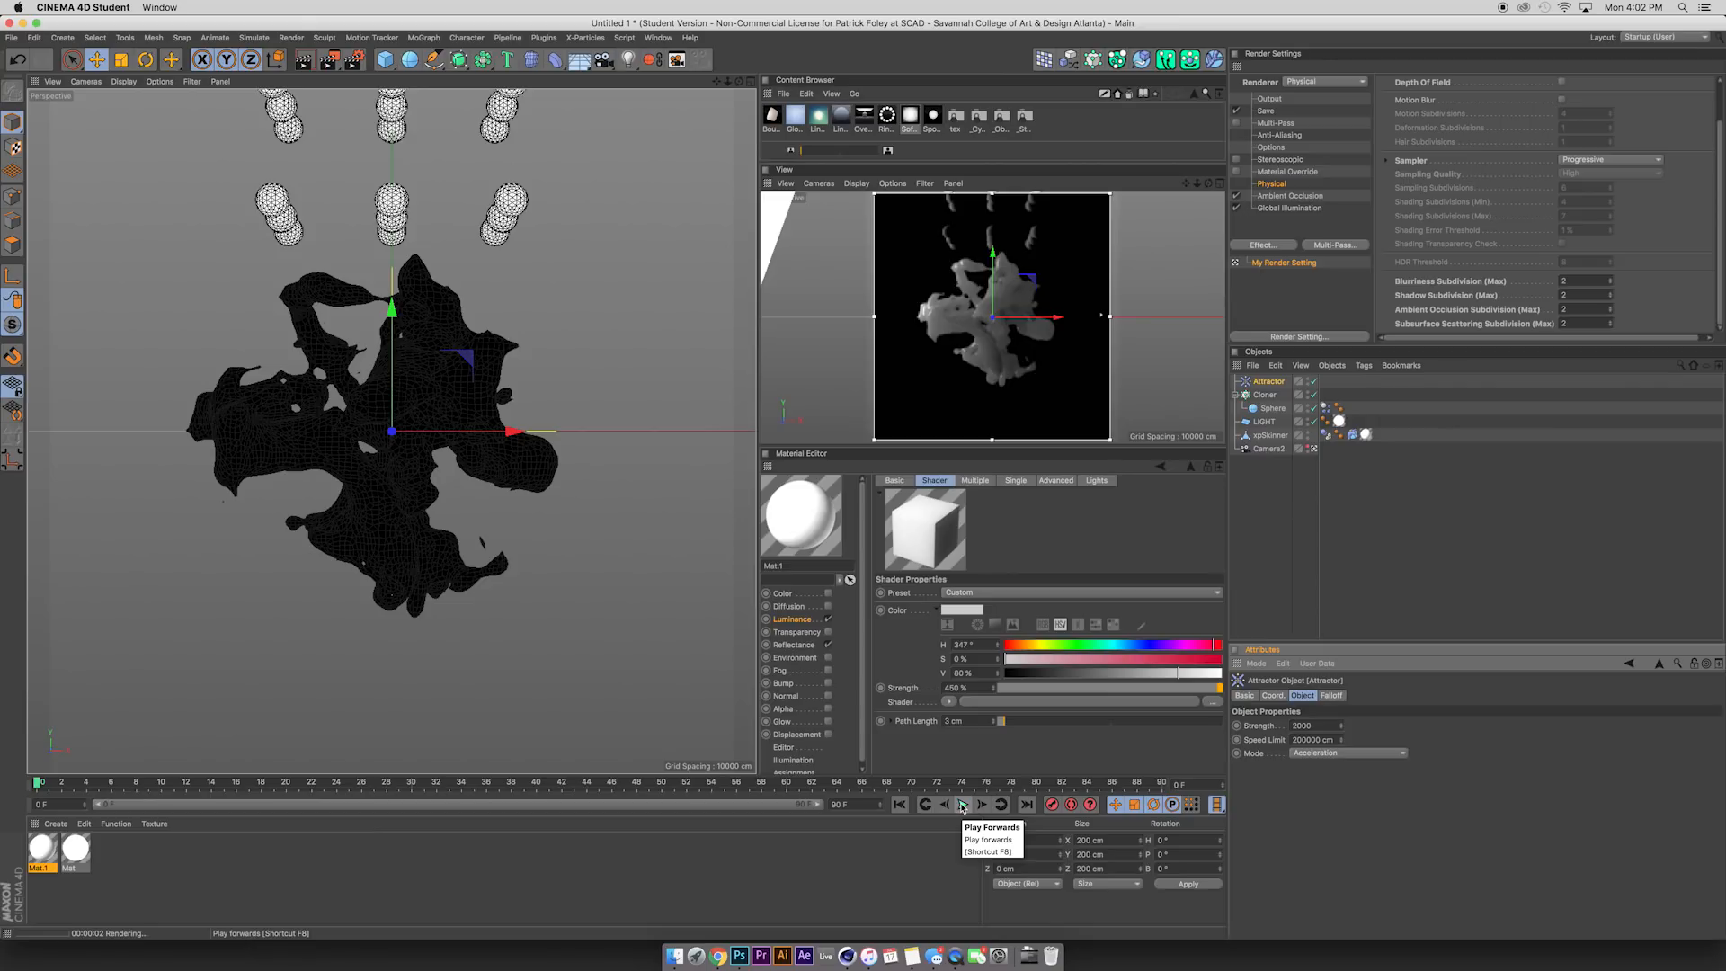
pyautogui.click(962, 806)
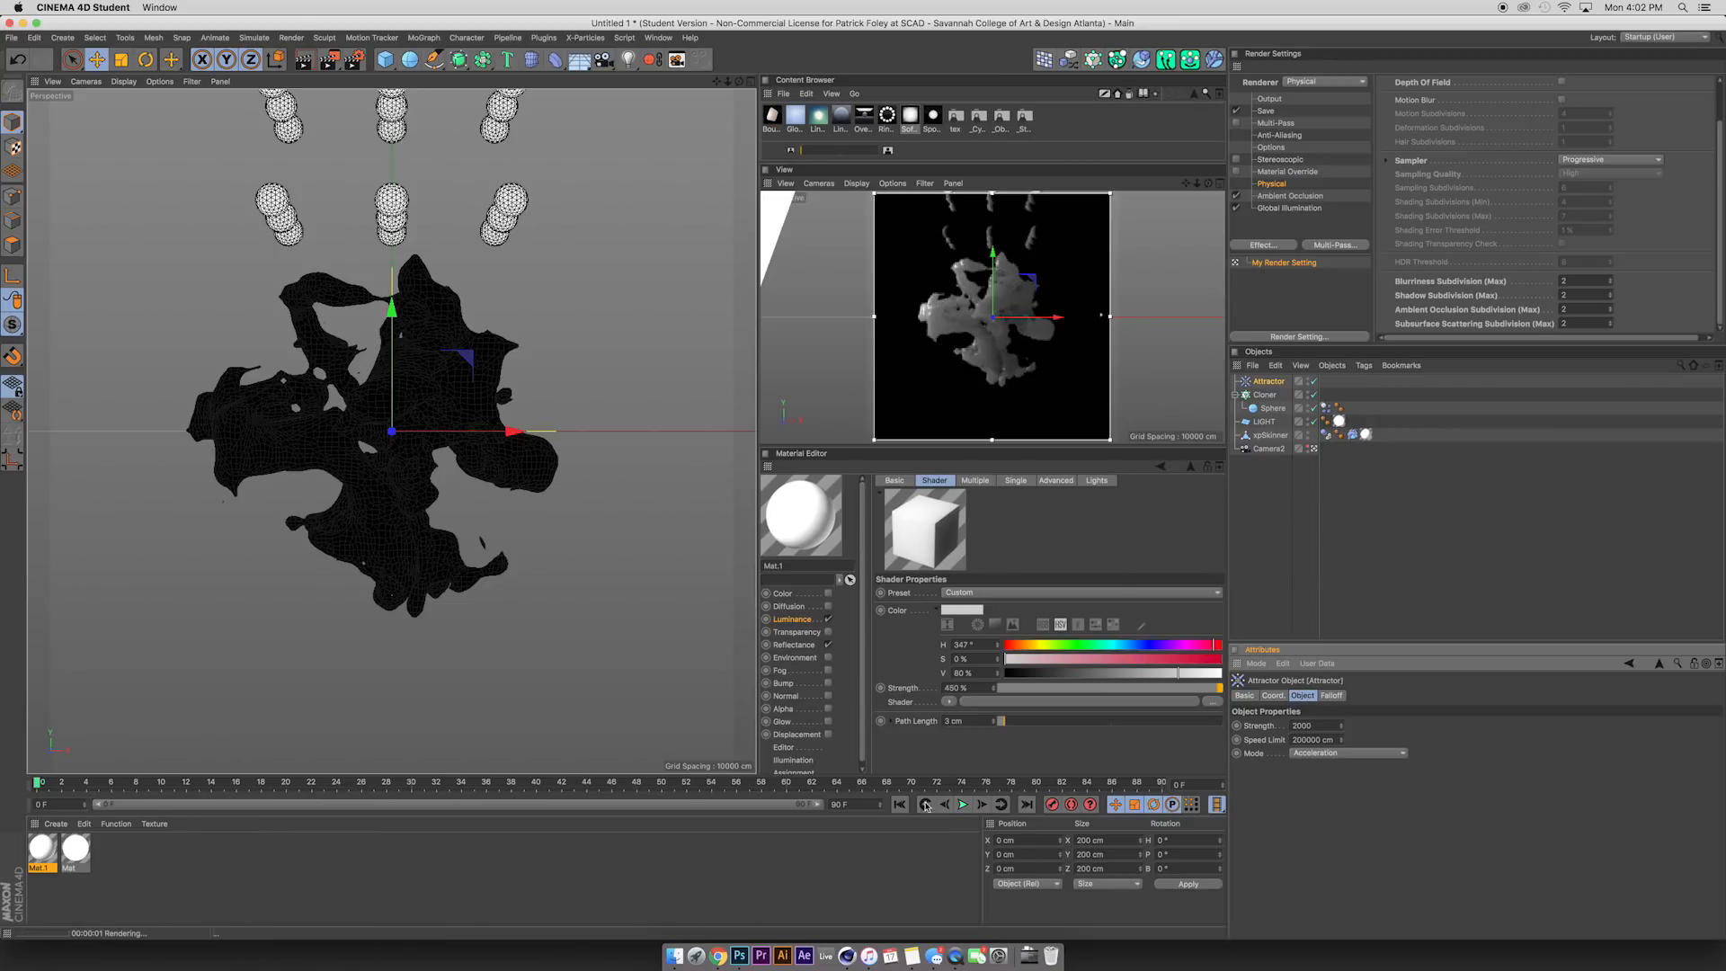
pyautogui.click(962, 805)
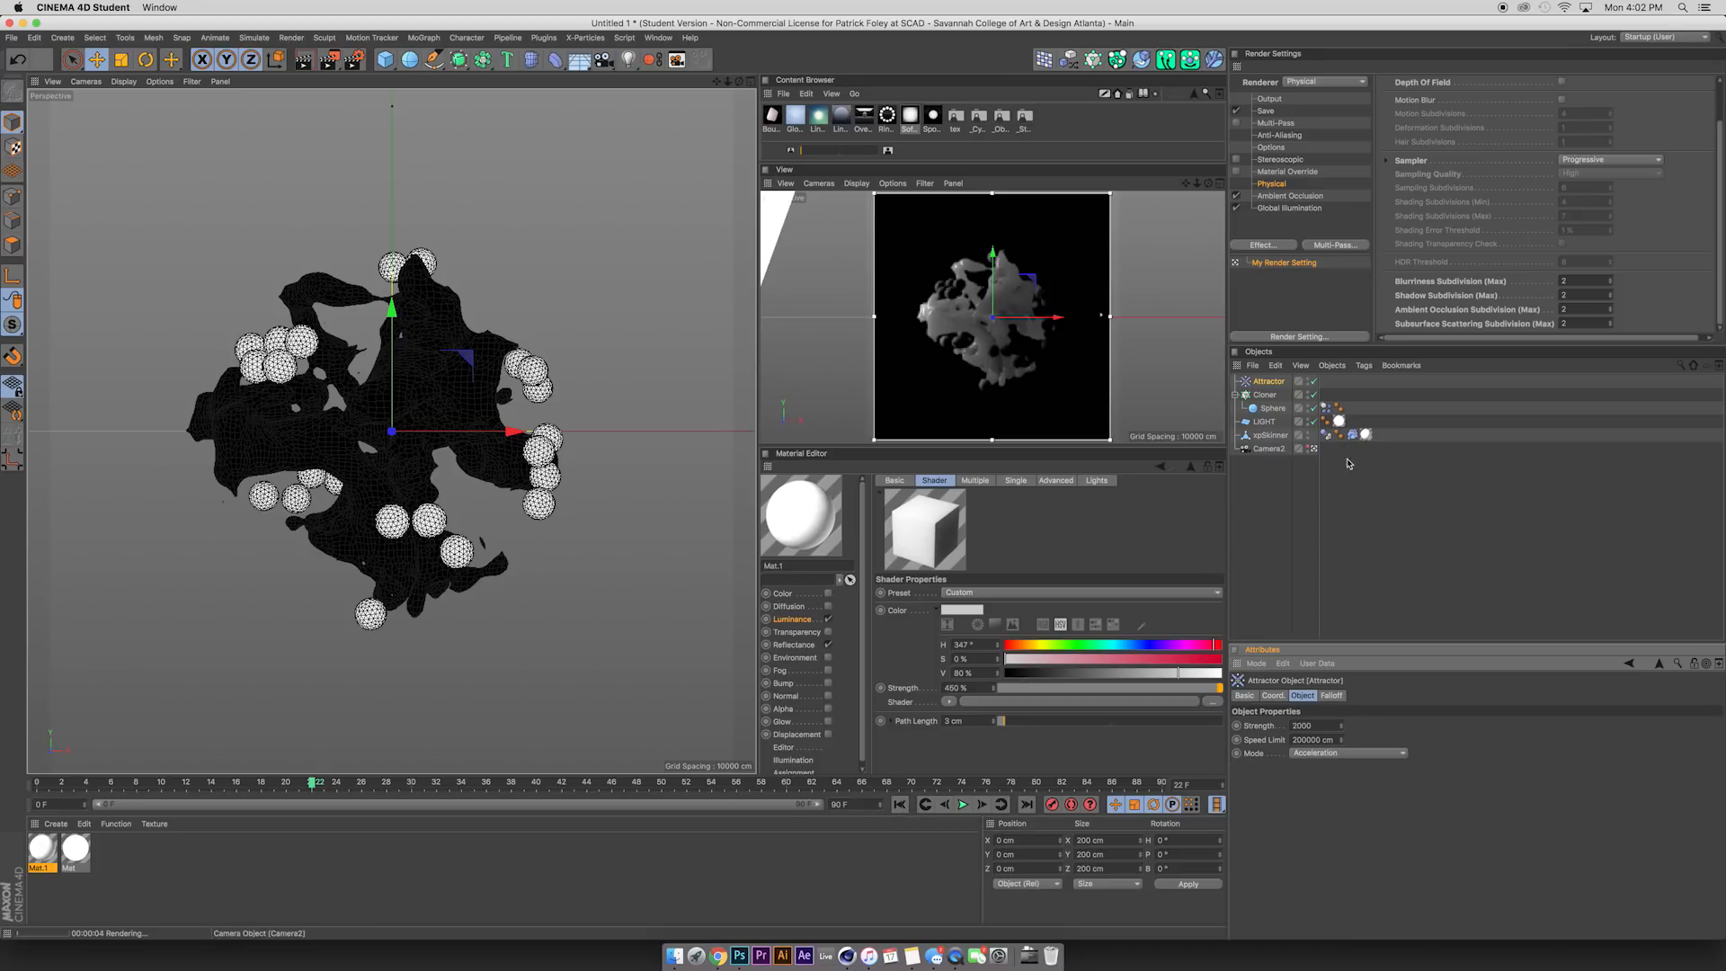
# Set the collision shape of the xpSkinner's Dynamics Body tag to Automatic (MoDynamics).
pyautogui.click(1260, 437)
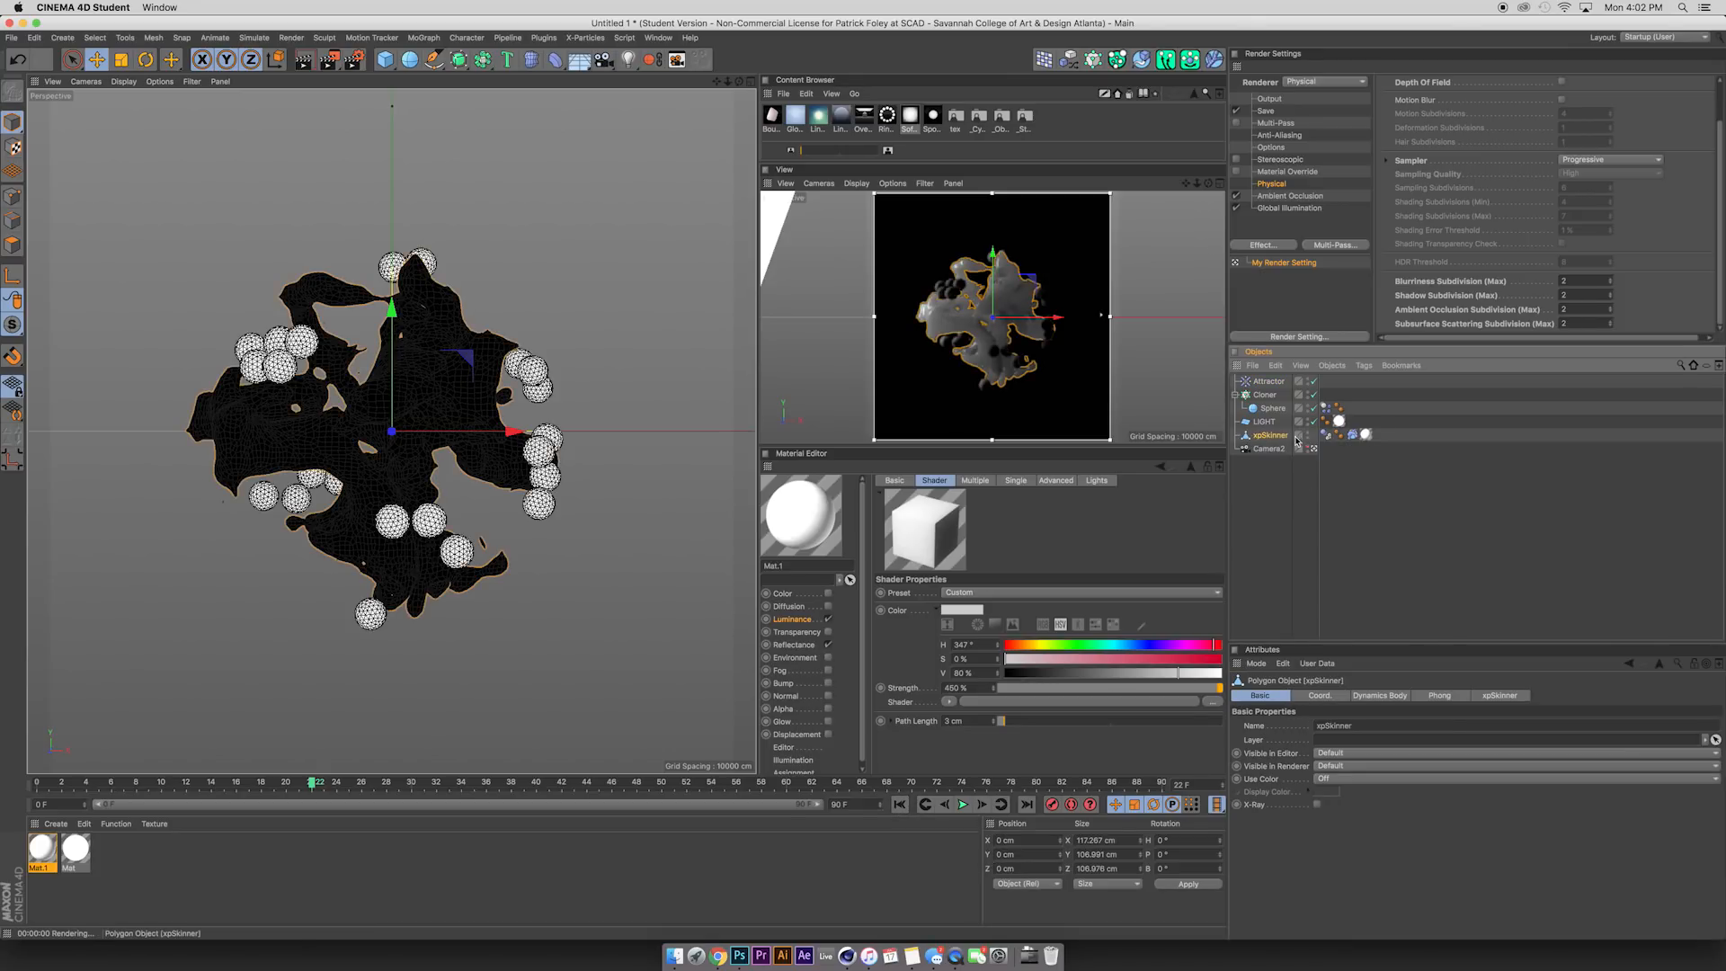
pyautogui.click(1326, 434)
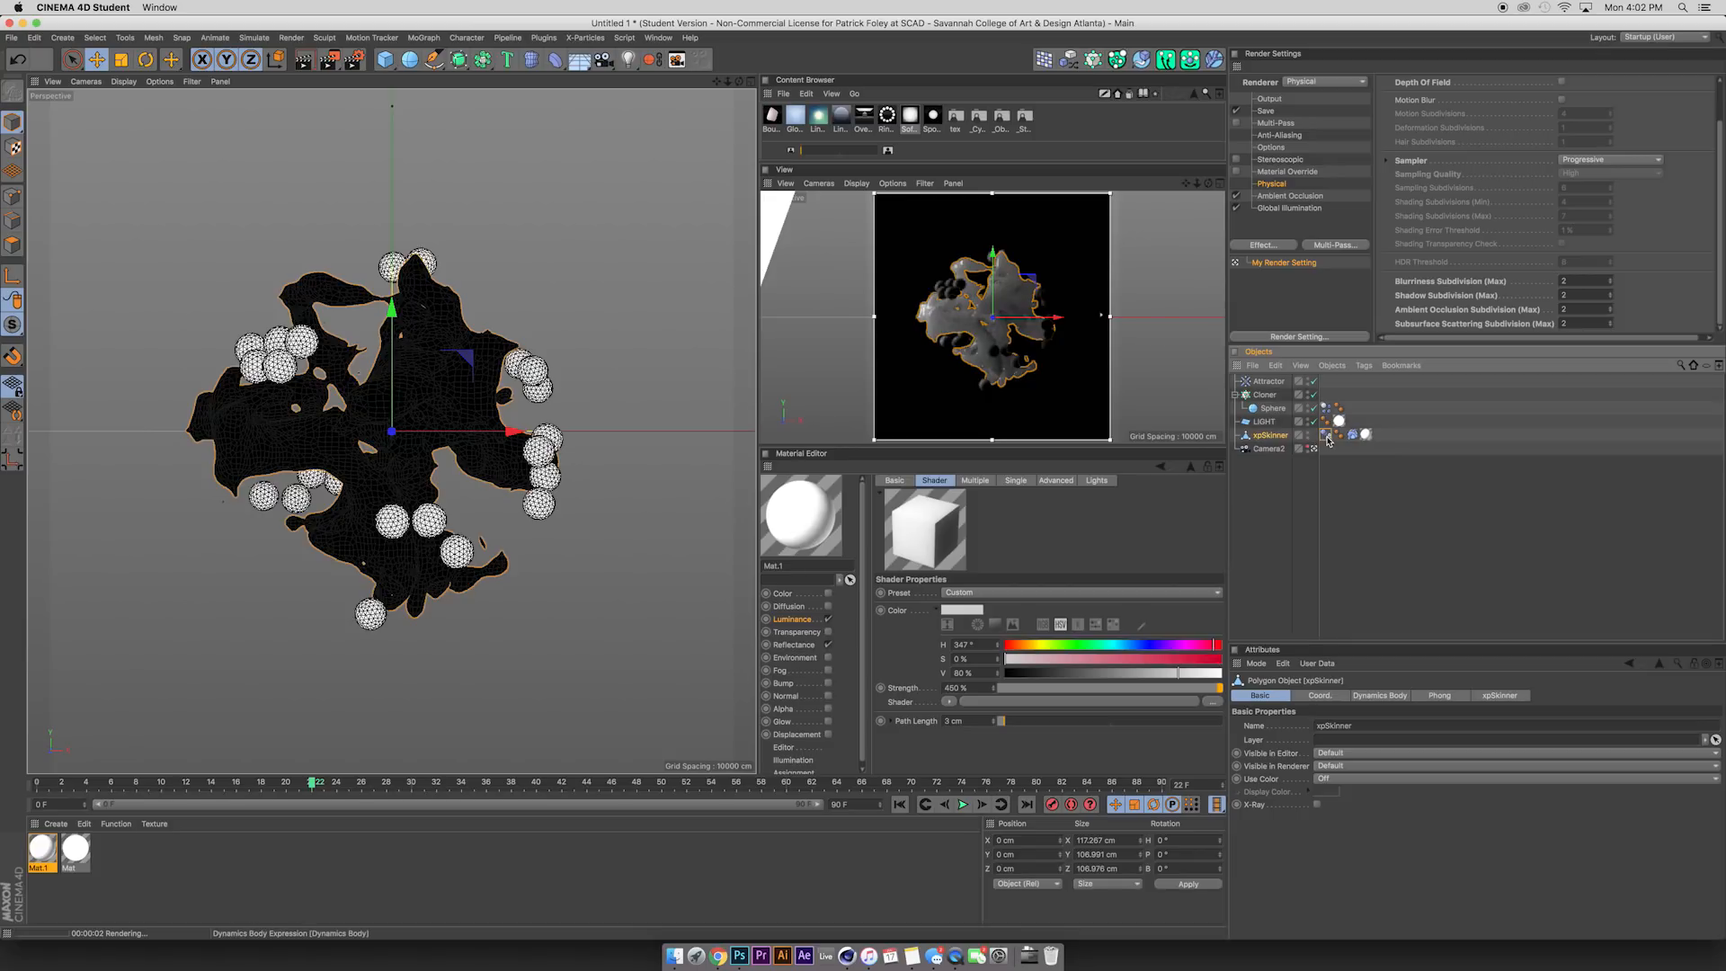
pyautogui.click(1328, 698)
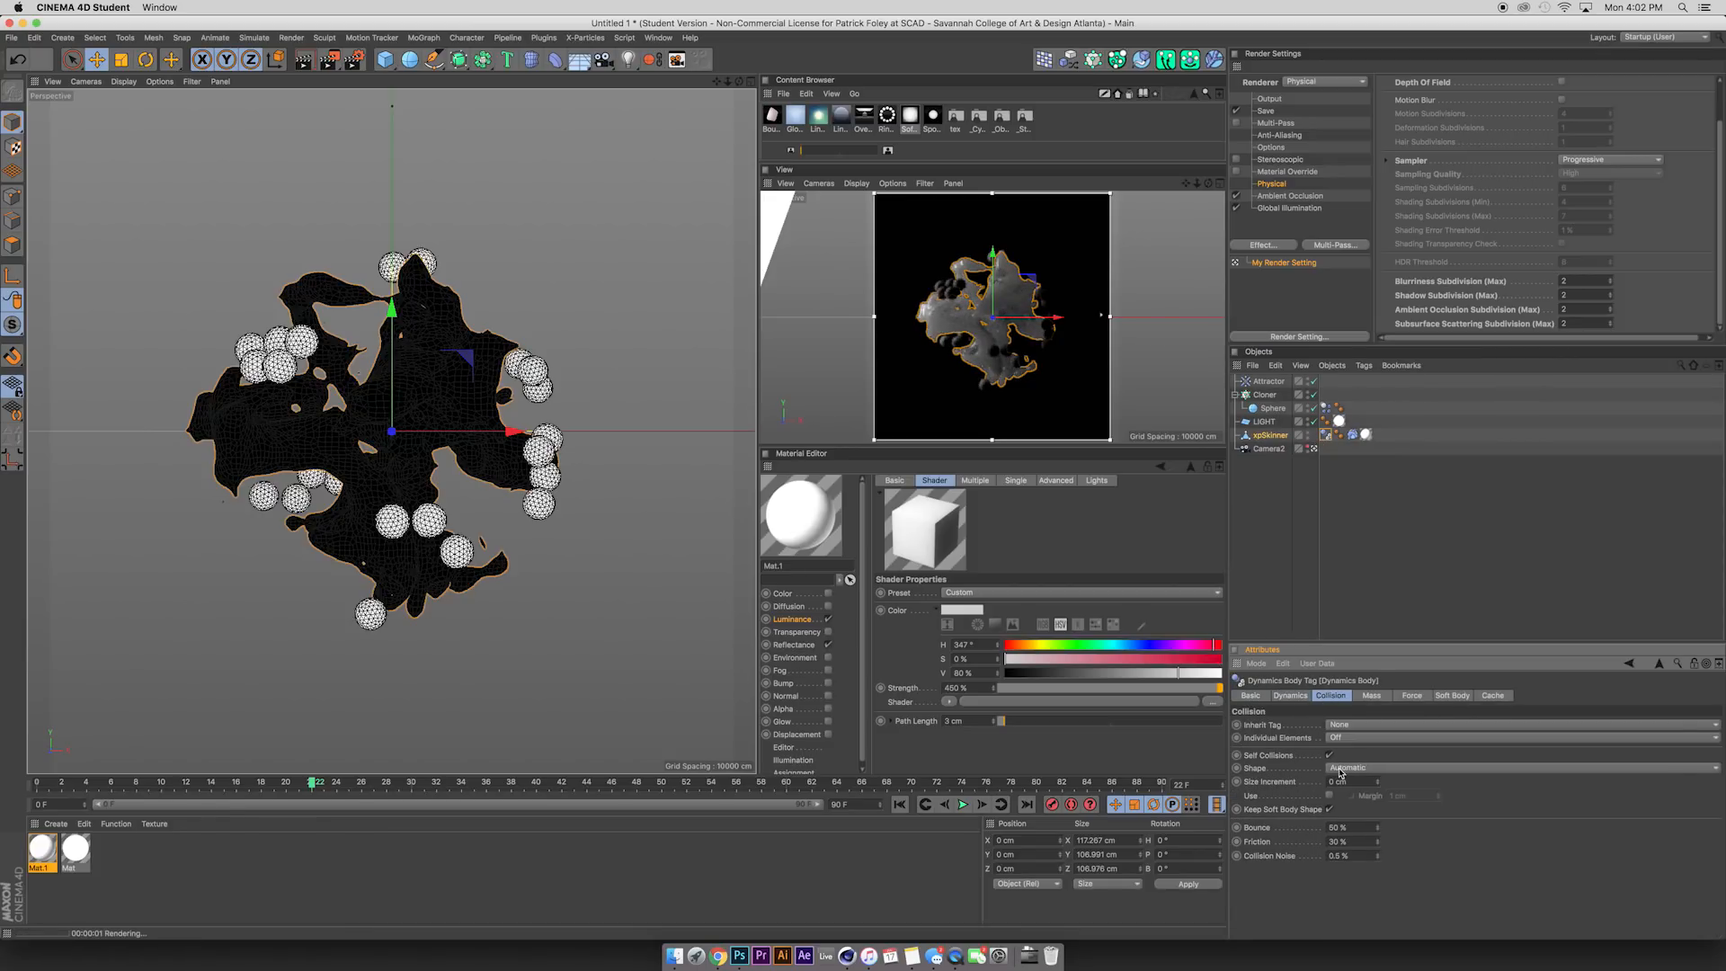
pyautogui.click(1337, 768)
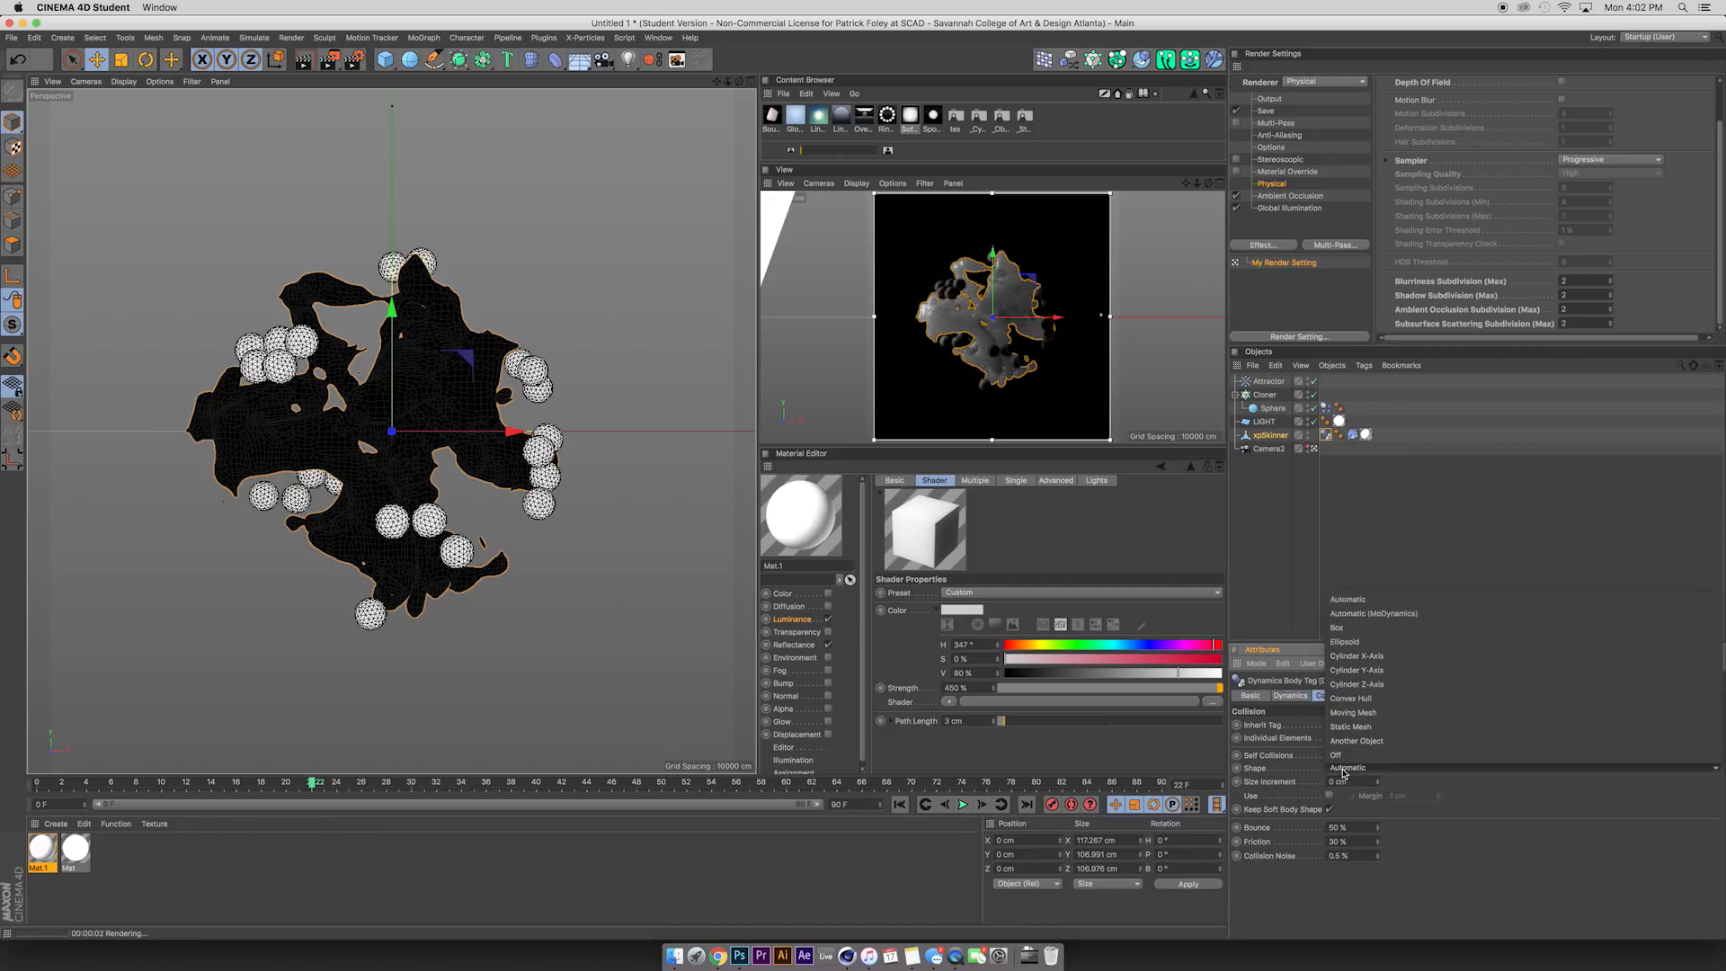
pyautogui.click(1382, 619)
# Replay the simulation several times to examine the collisions with the new shape setting, rewind to frame 0 and select the mesh.
pyautogui.click(901, 804)
pyautogui.click(962, 804)
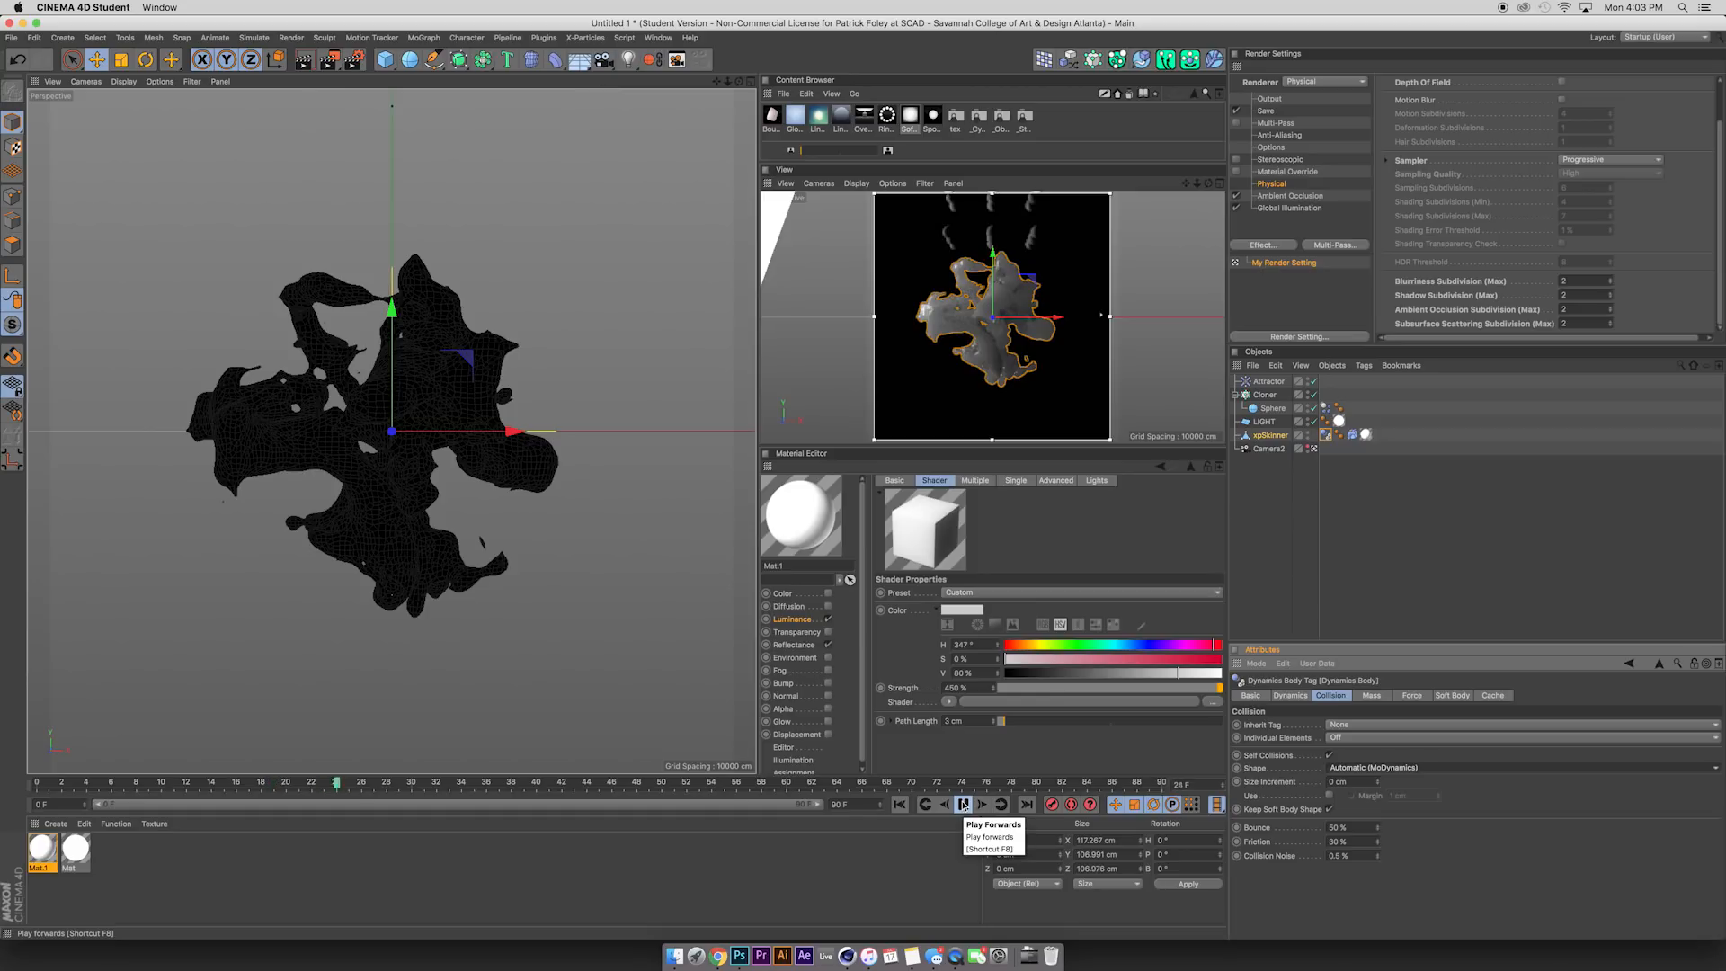
pyautogui.click(963, 804)
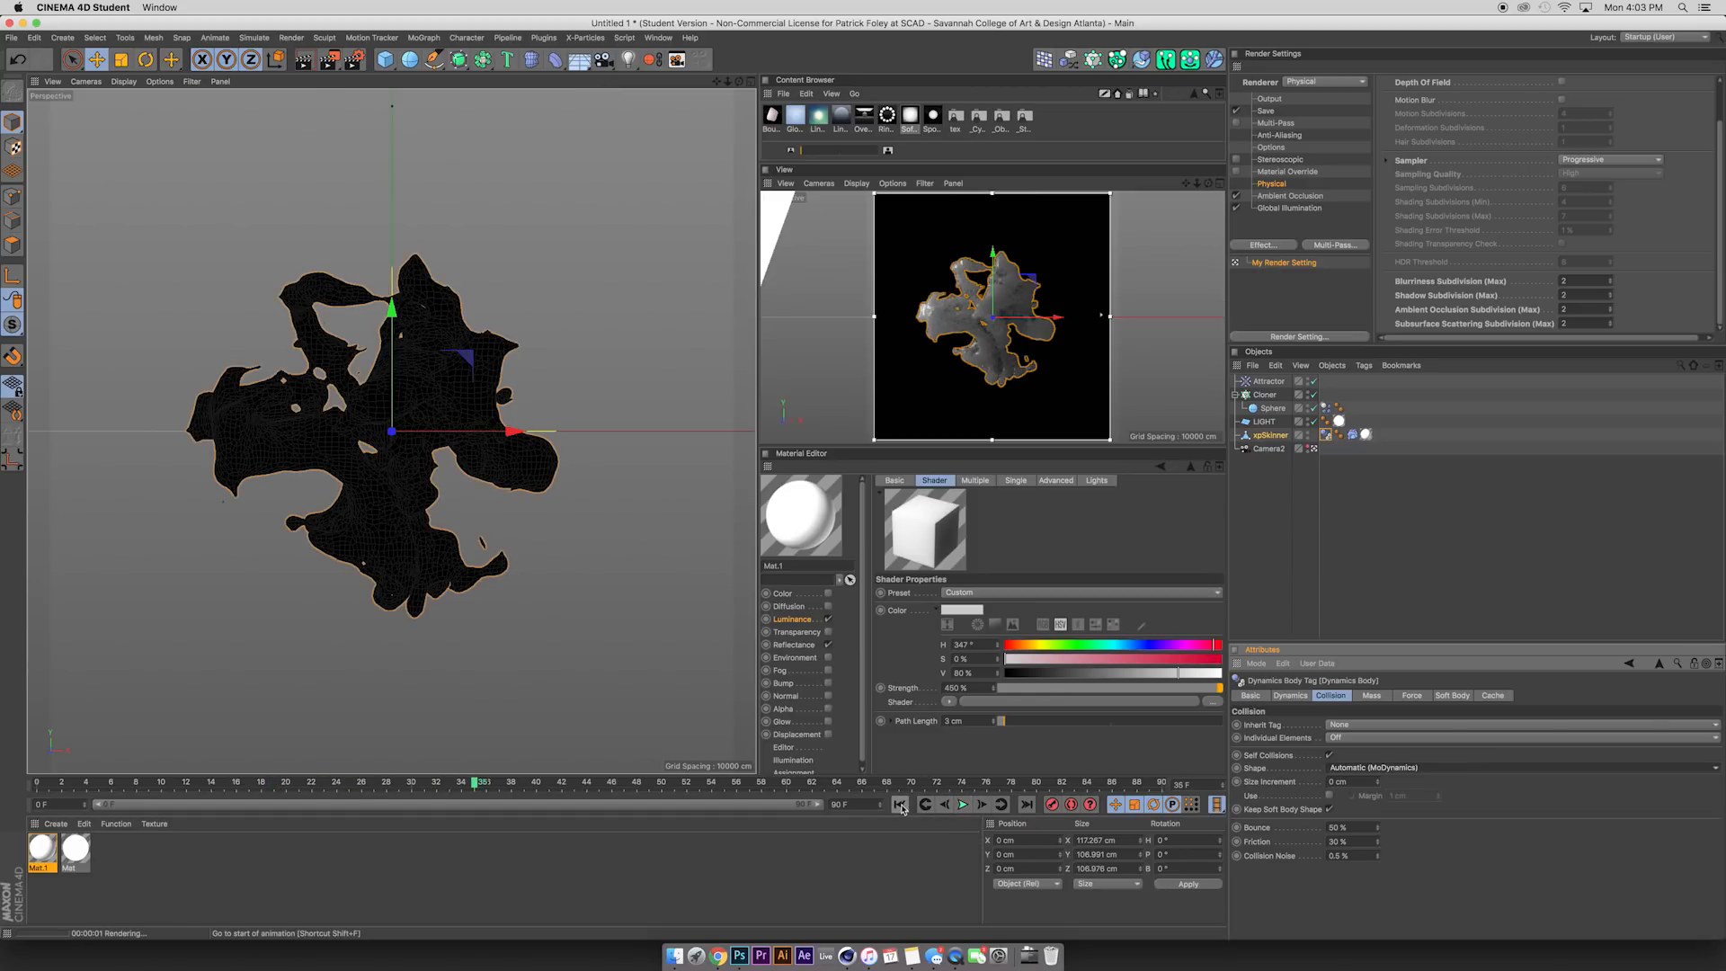
pyautogui.click(901, 804)
pyautogui.click(962, 805)
pyautogui.click(962, 805)
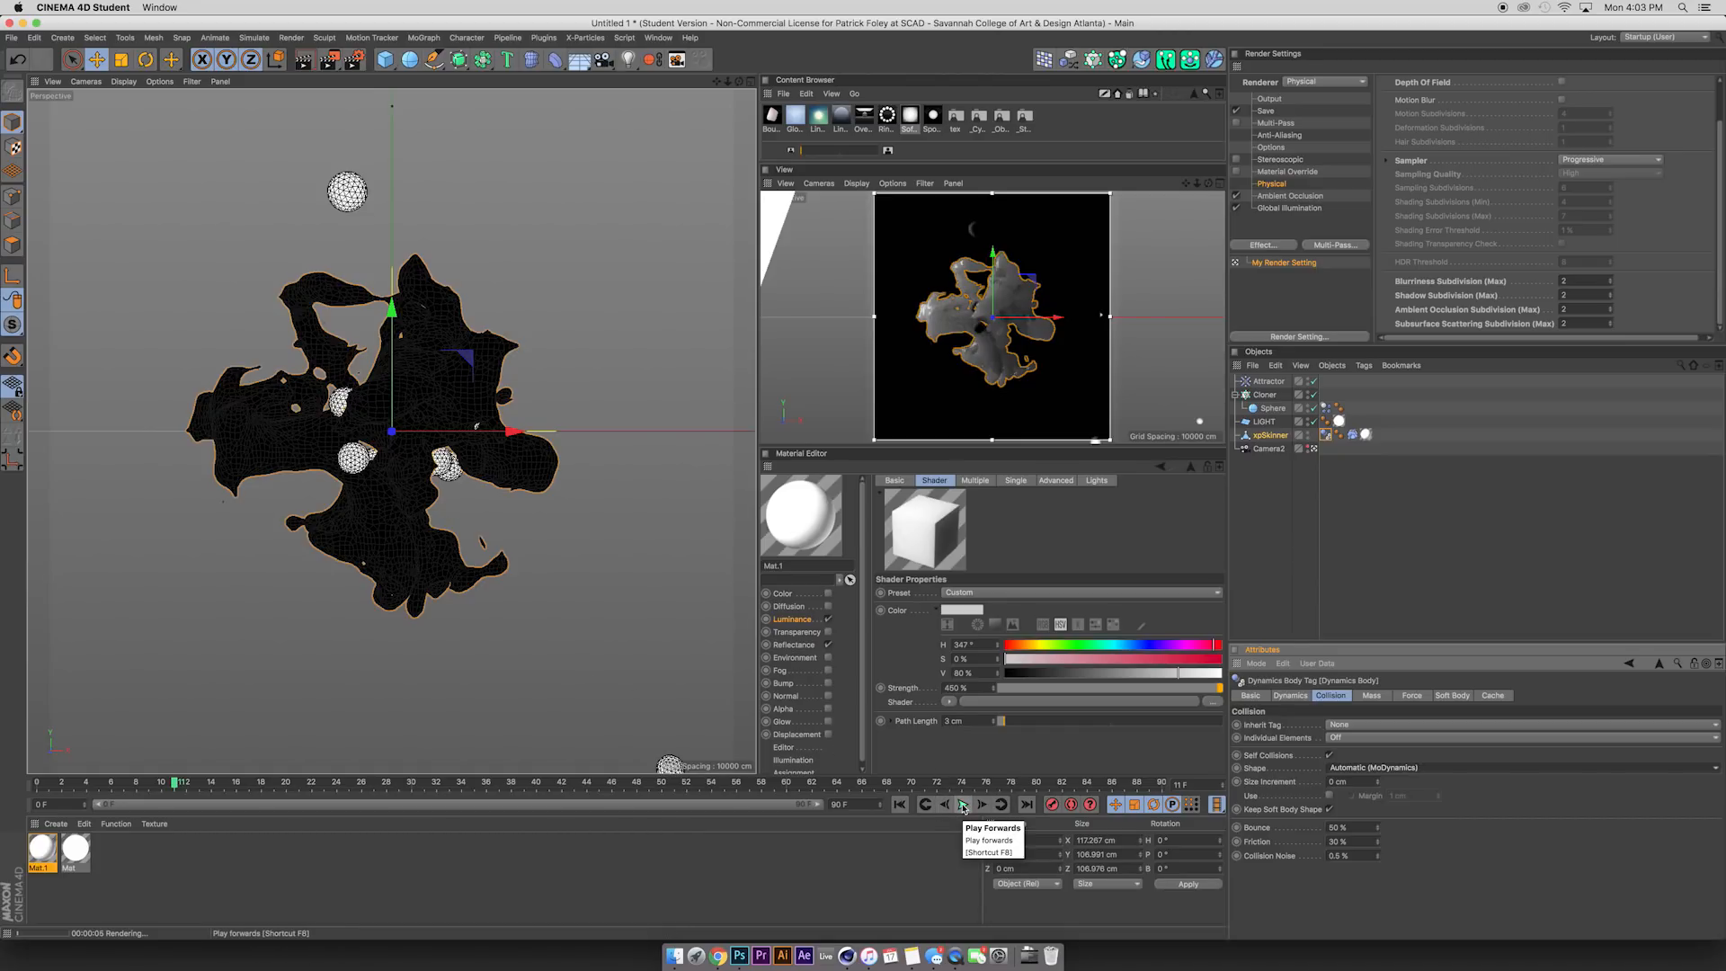
pyautogui.click(900, 805)
pyautogui.click(963, 805)
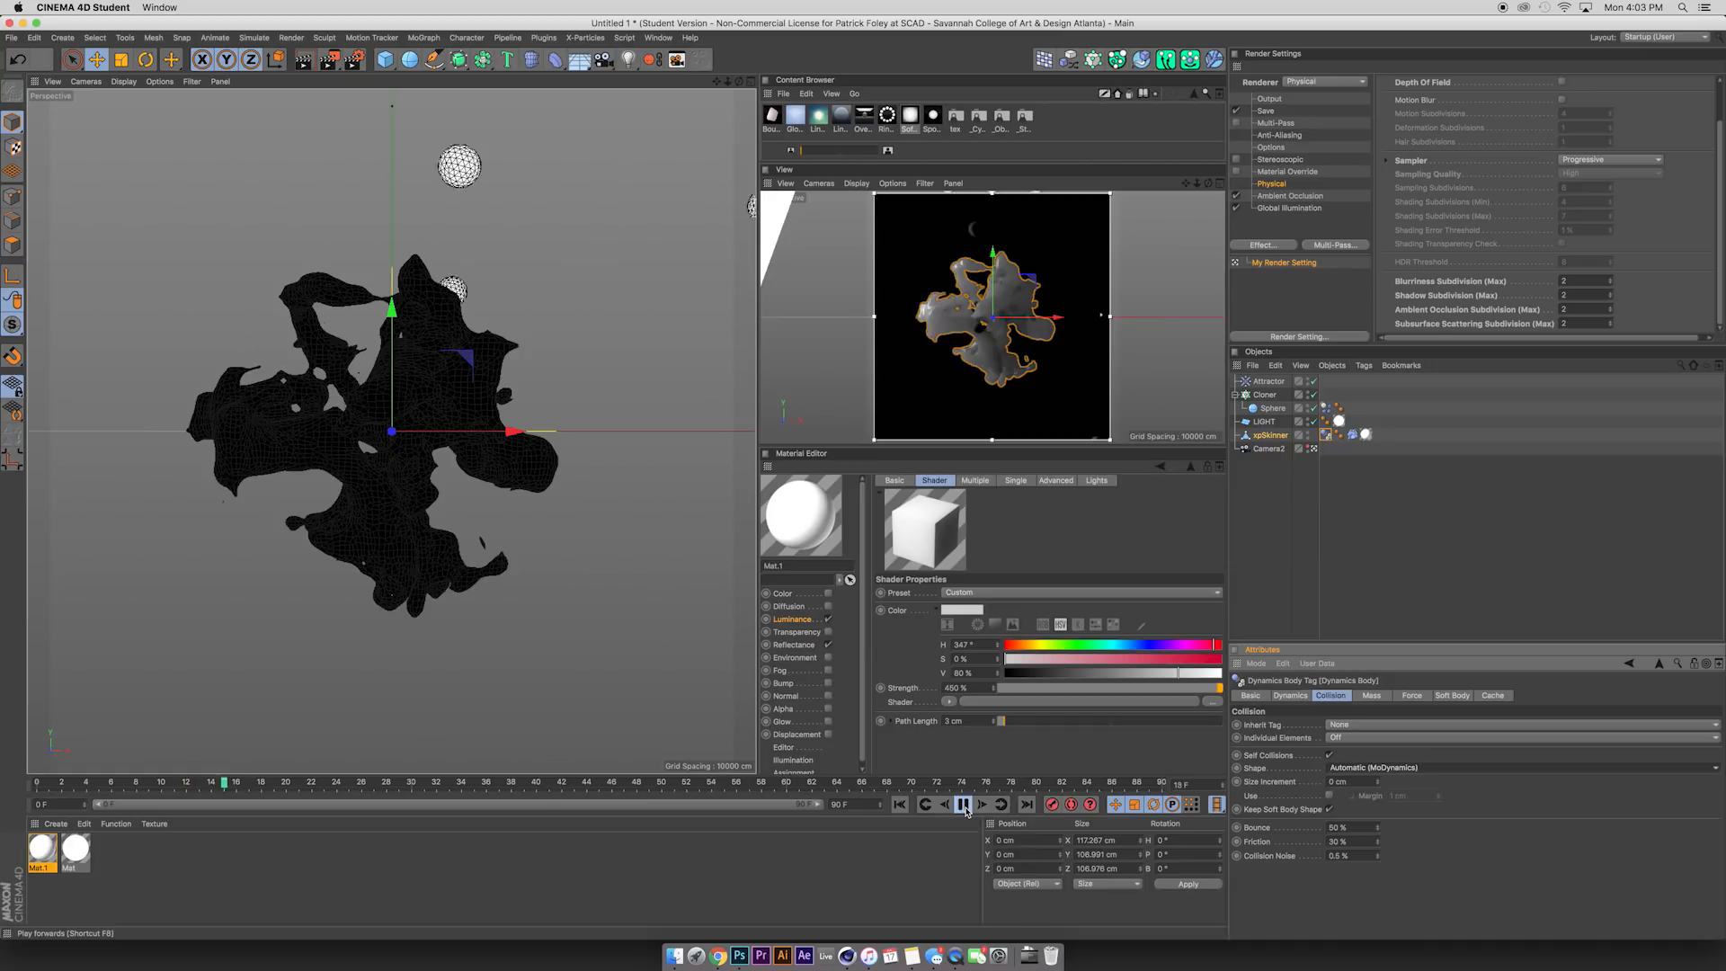
pyautogui.click(963, 804)
pyautogui.click(899, 805)
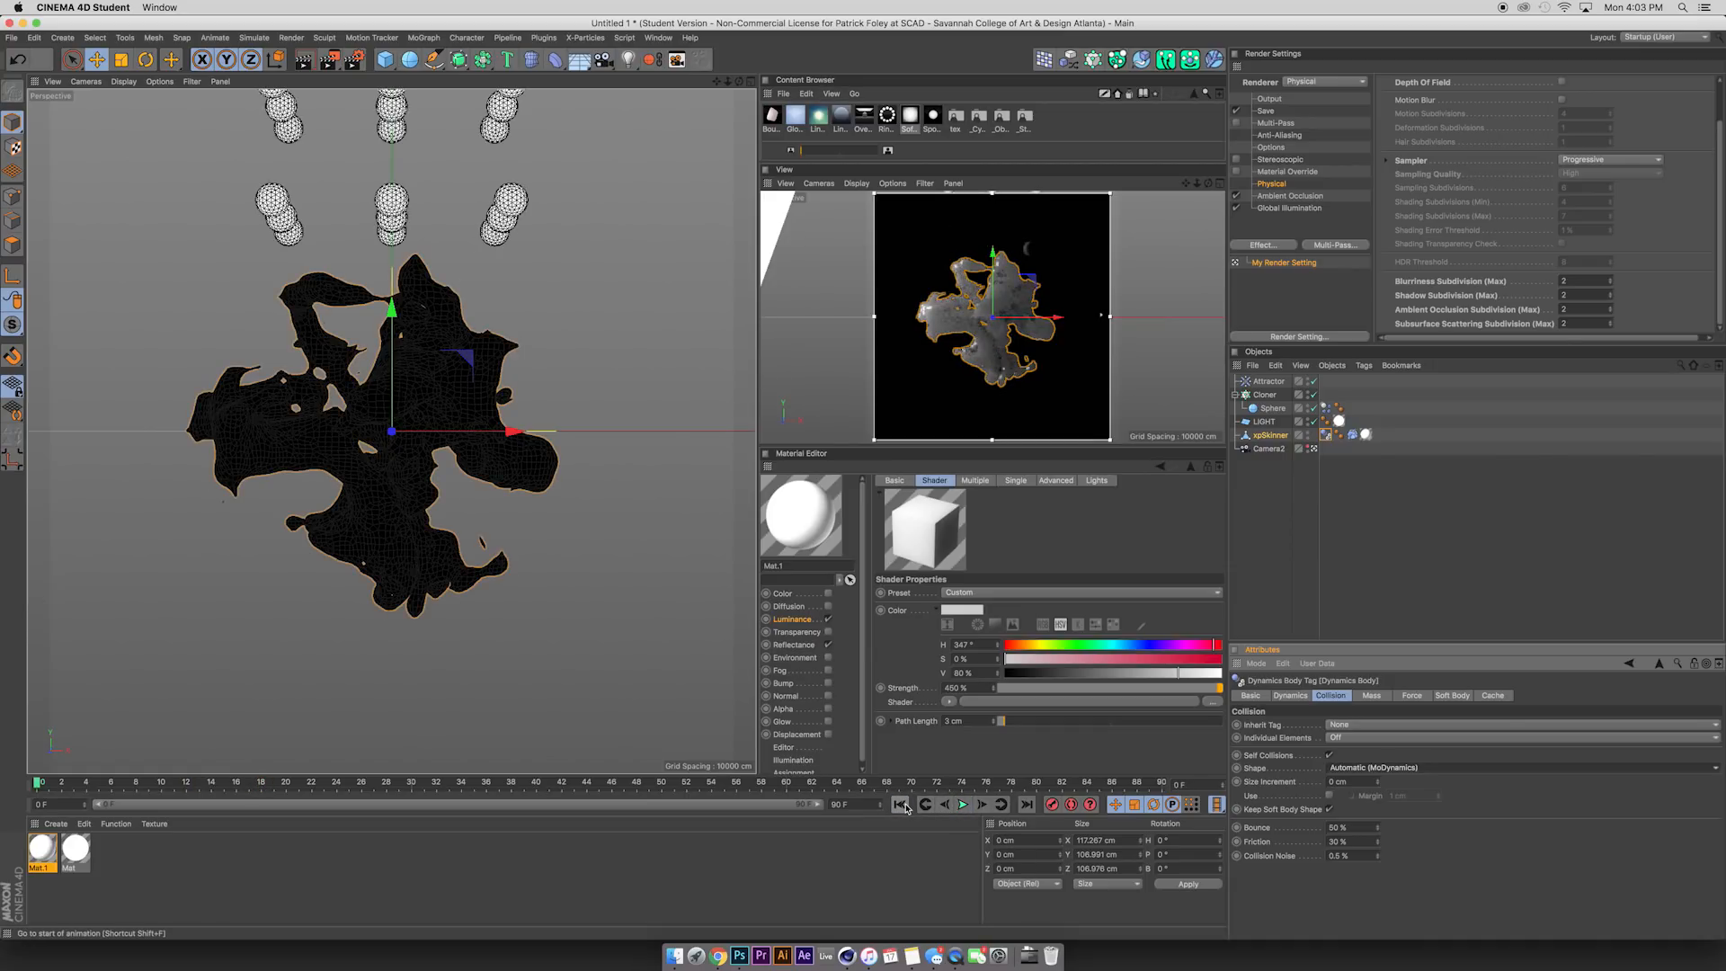
pyautogui.click(384, 475)
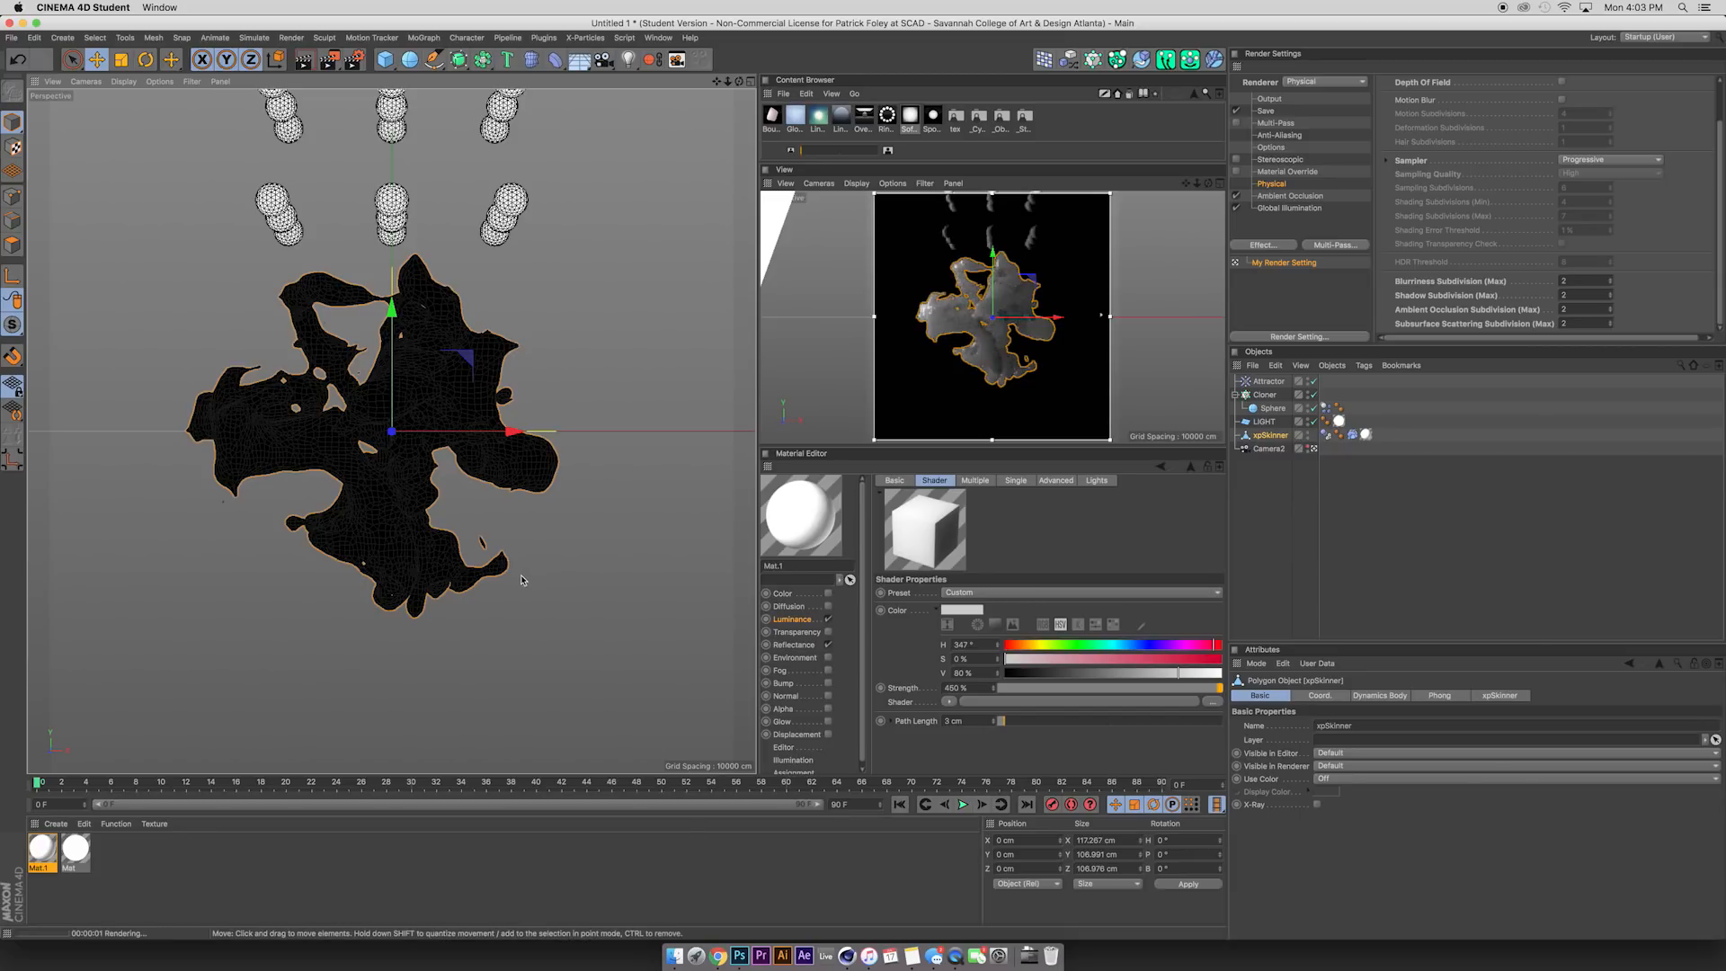
# Scale the xpSkinner mesh up to about 146 cm wide and play the simulation to test it against the spheres.
pyautogui.press('t')
pyautogui.moveTo(526, 583); pyautogui.dragTo(724, 617)
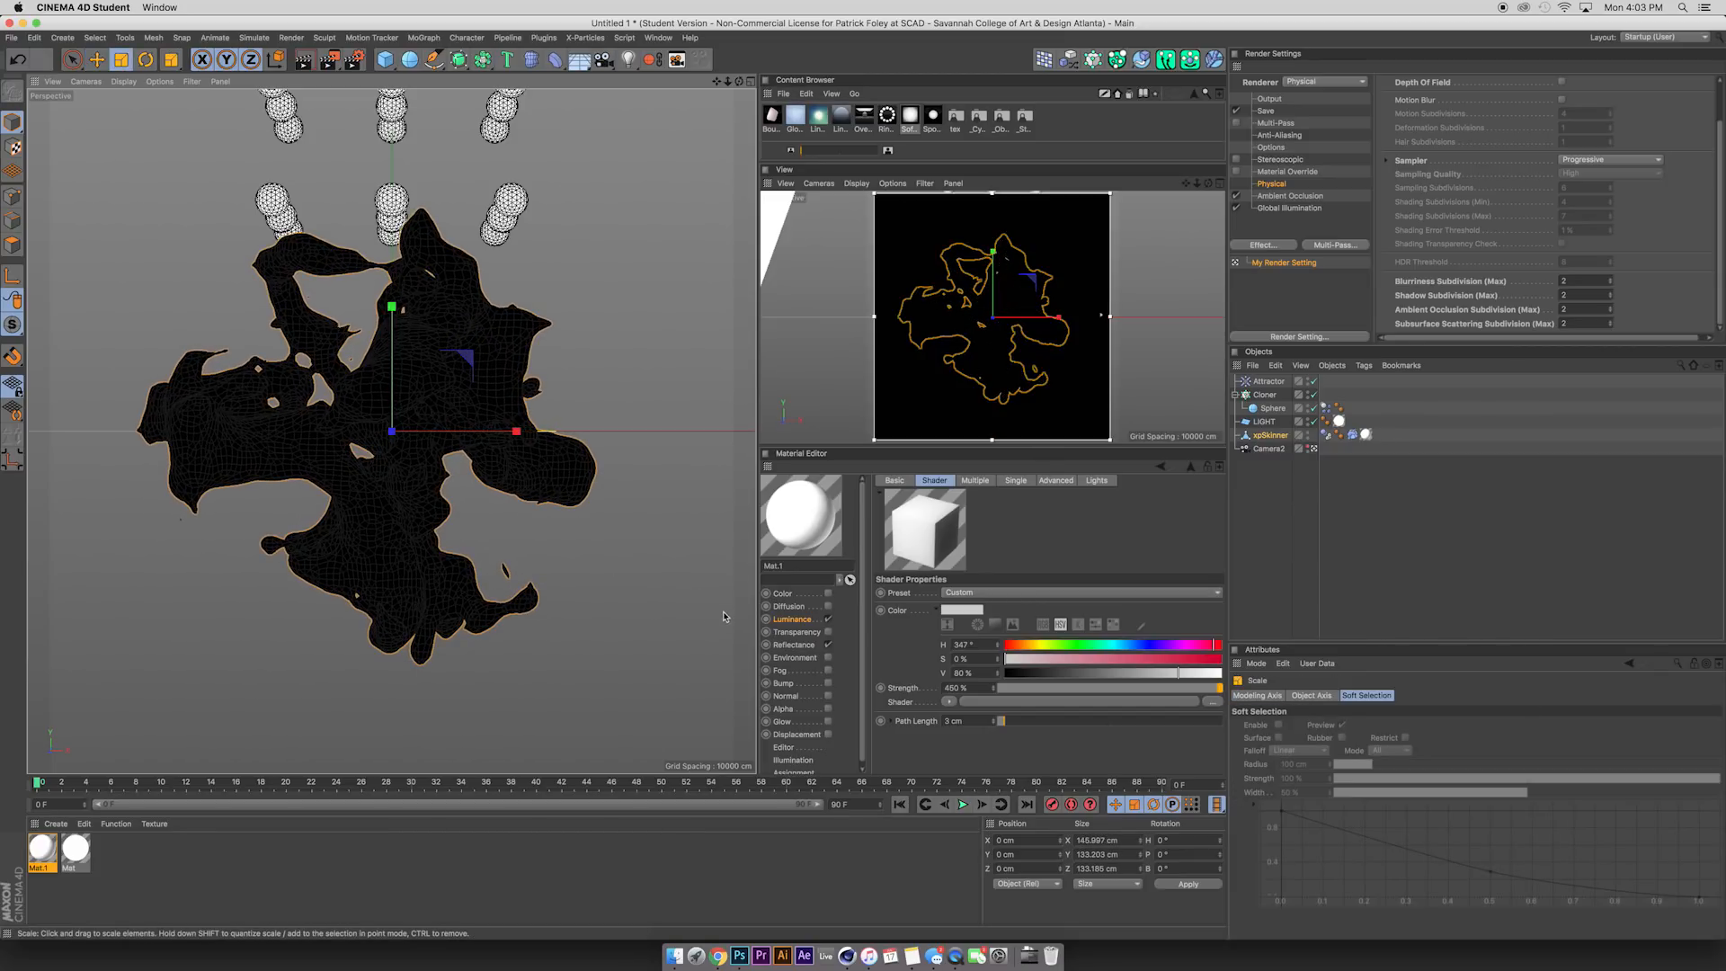
pyautogui.click(961, 804)
pyautogui.click(962, 803)
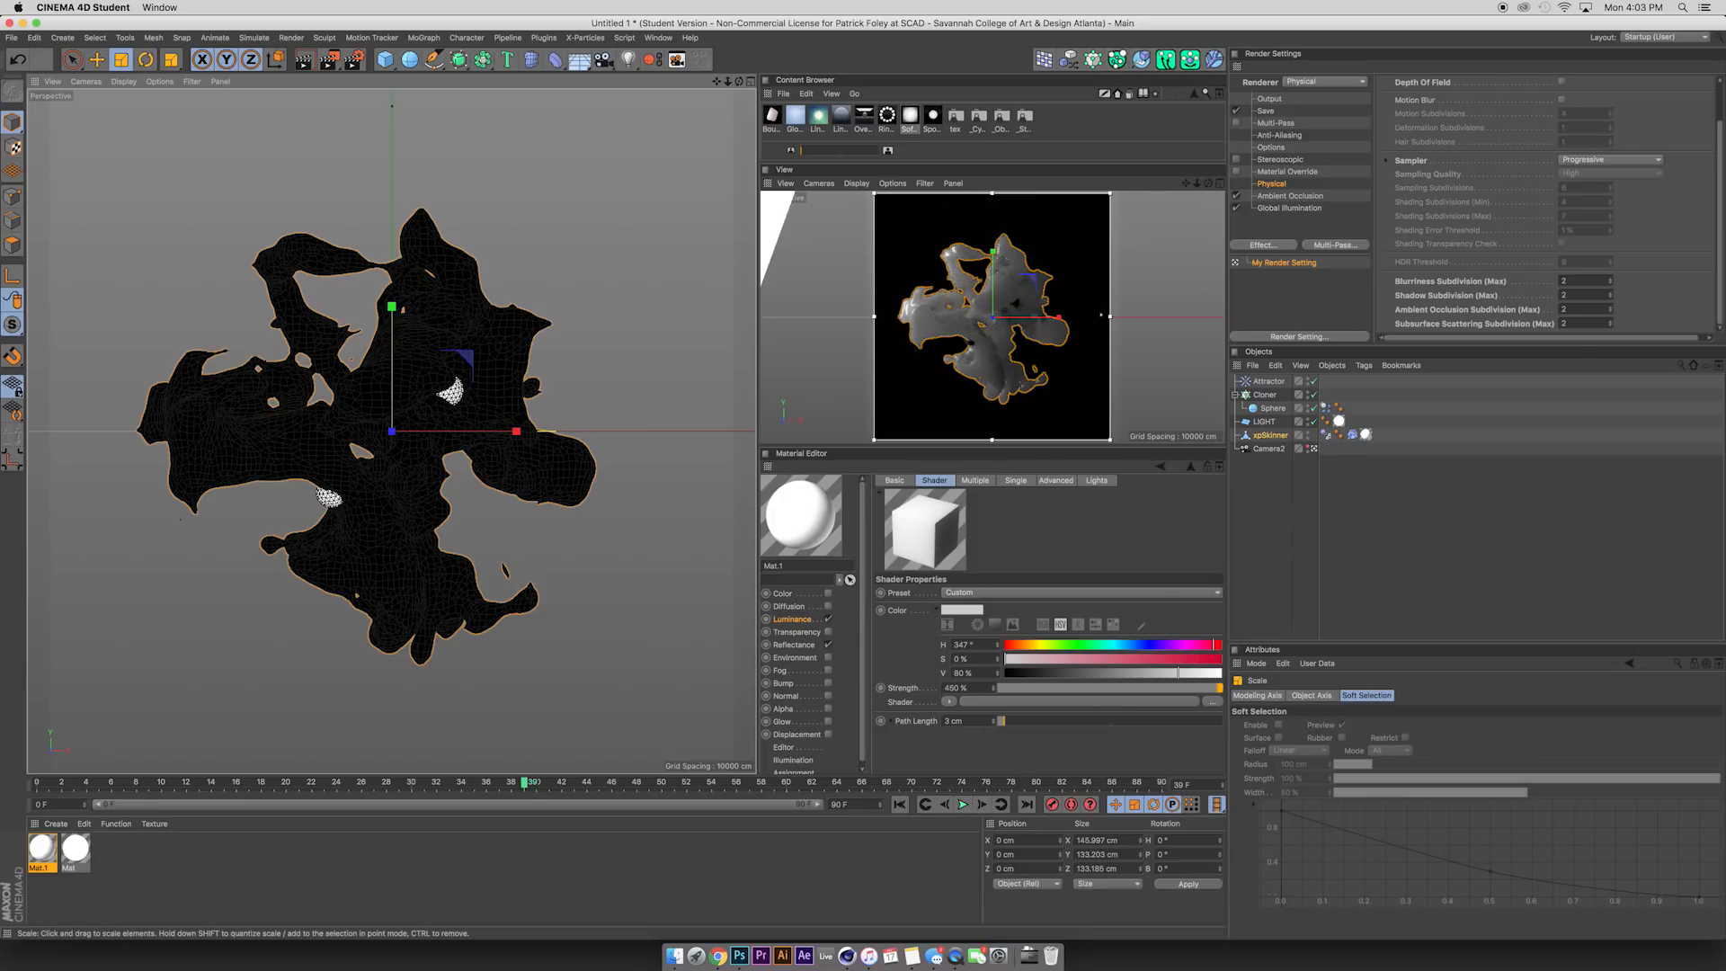
# Add a sphere with a radius of about 22.4 cm at the centre of the mesh and give it a Collider Body tag.
pyautogui.click(410, 59)
pyautogui.moveTo(626, 405); pyautogui.dragTo(462, 432)
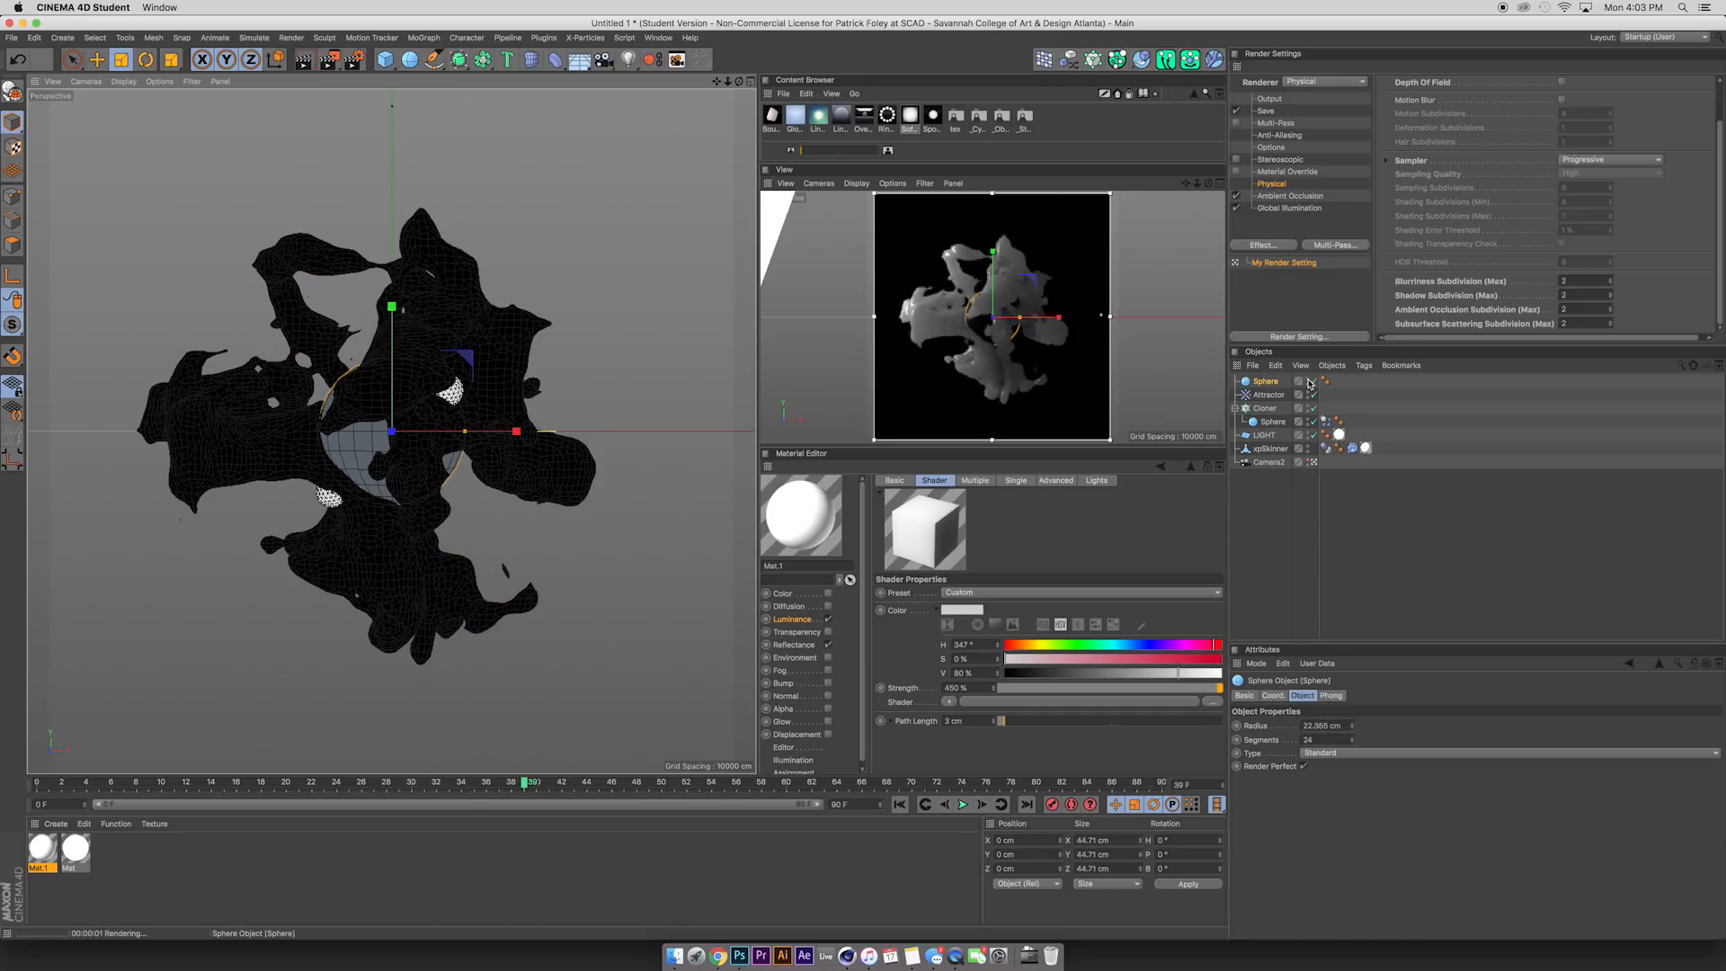
pyautogui.click(1363, 365)
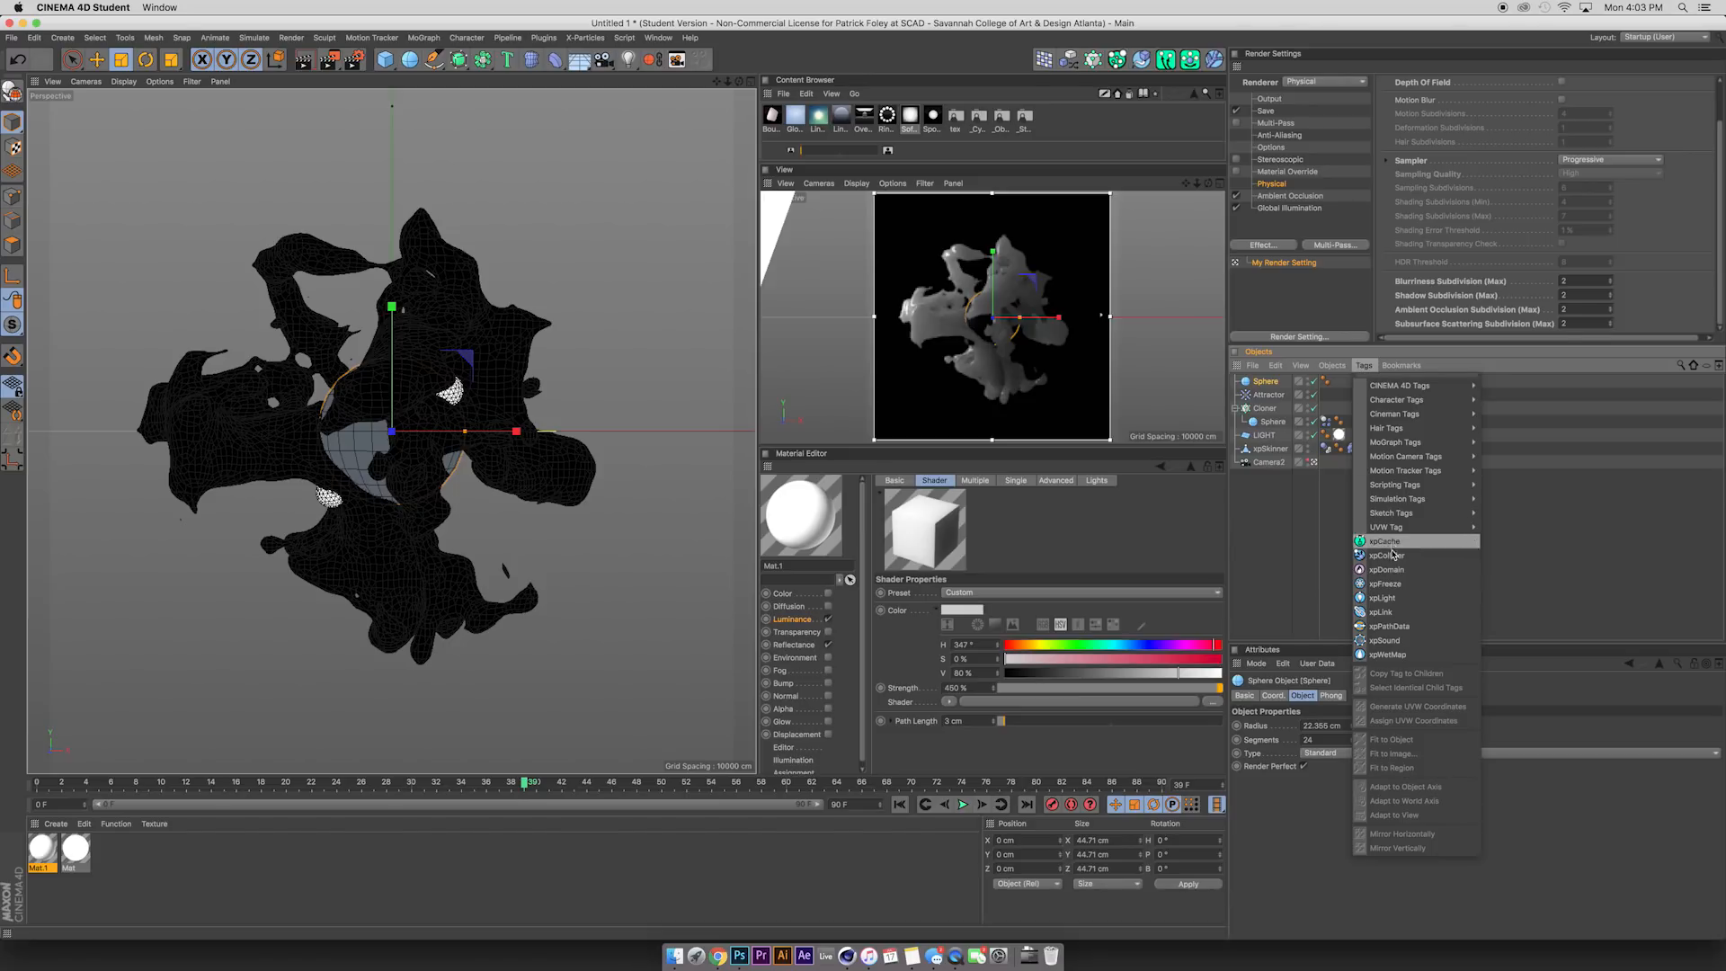
pyautogui.moveTo(1402, 499)
pyautogui.click(1505, 534)
# Replay the simulation with the central collider sphere, hide that sphere and return to frame 0.
pyautogui.click(898, 804)
pyautogui.click(962, 804)
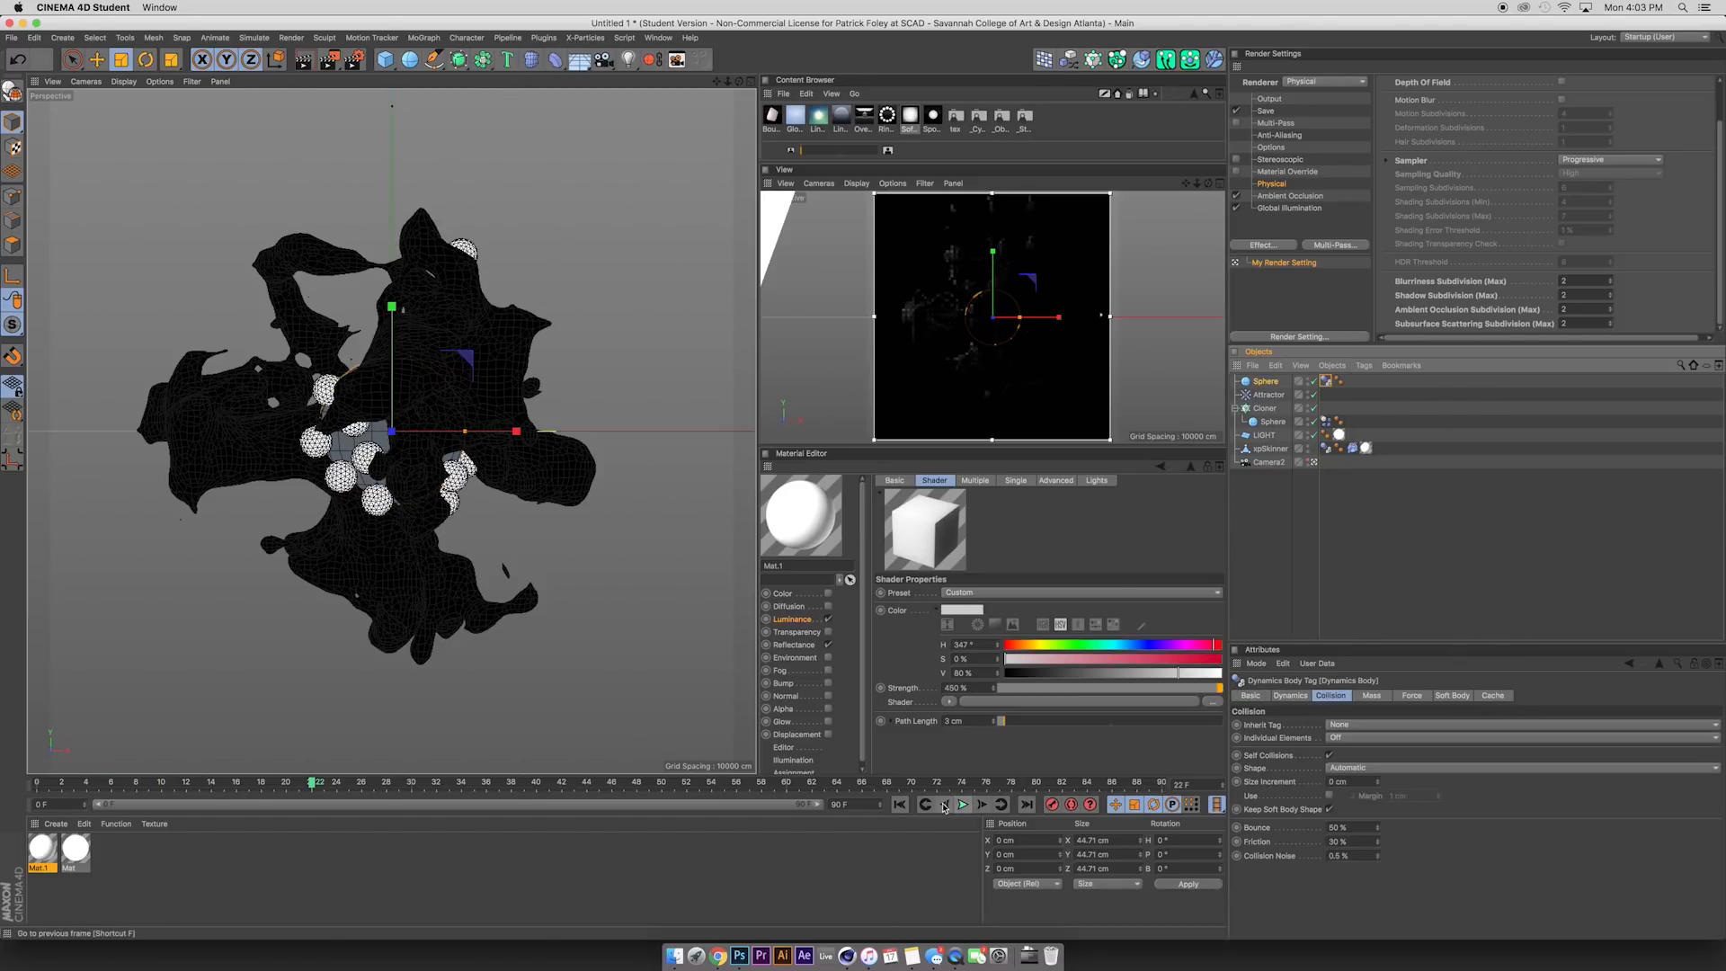
pyautogui.click(1308, 384)
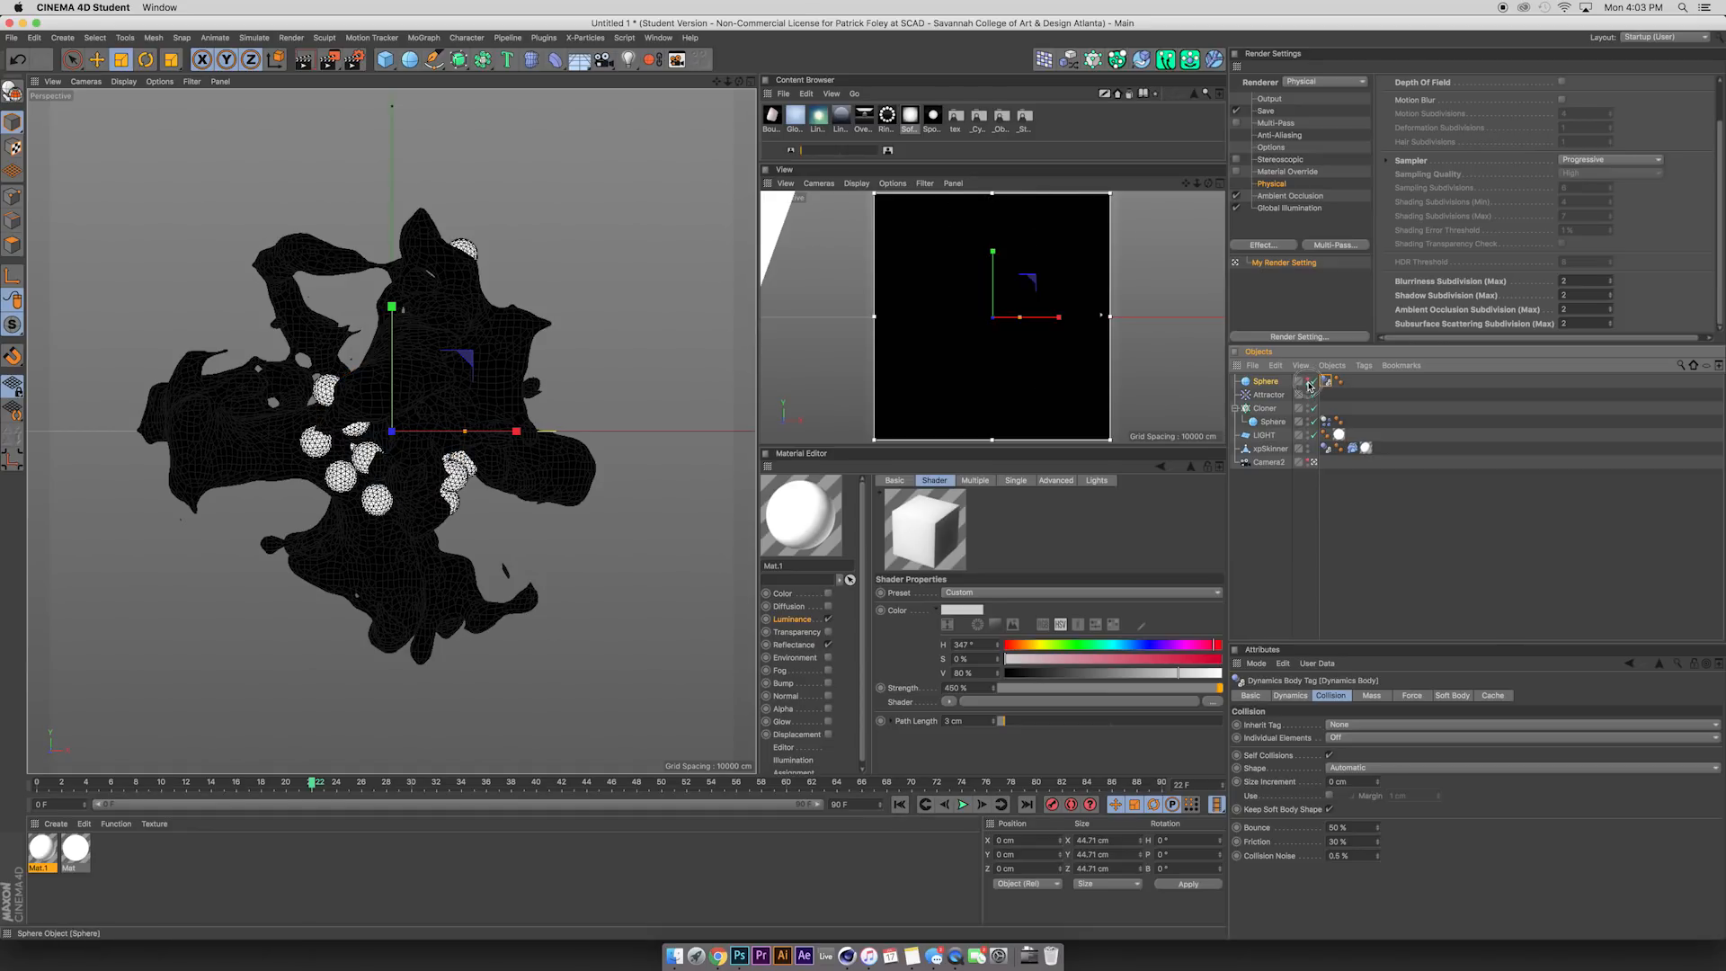
pyautogui.hotkey('shift', 'f')
# Set the Cloner's grid count to 6 × 6 × 6, play the simulation, and rewind to frame 0.
pyautogui.click(1264, 408)
pyautogui.click(1292, 788)
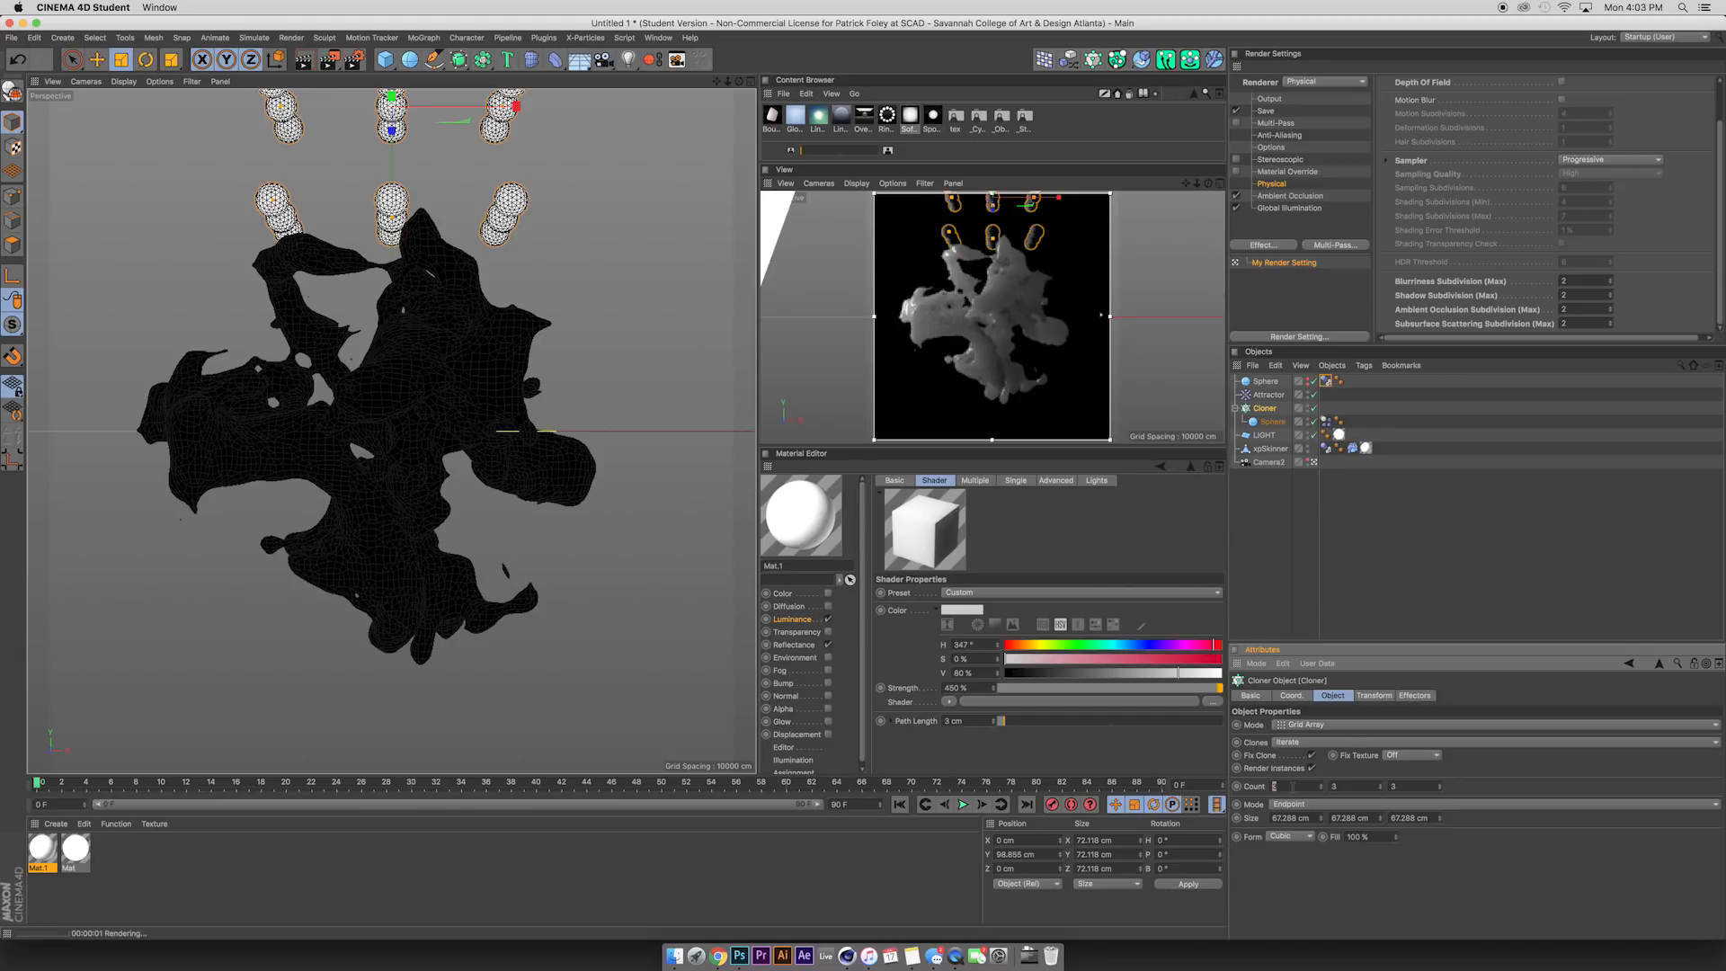
pyautogui.write('6')
pyautogui.press('Tab')
pyautogui.write('6')
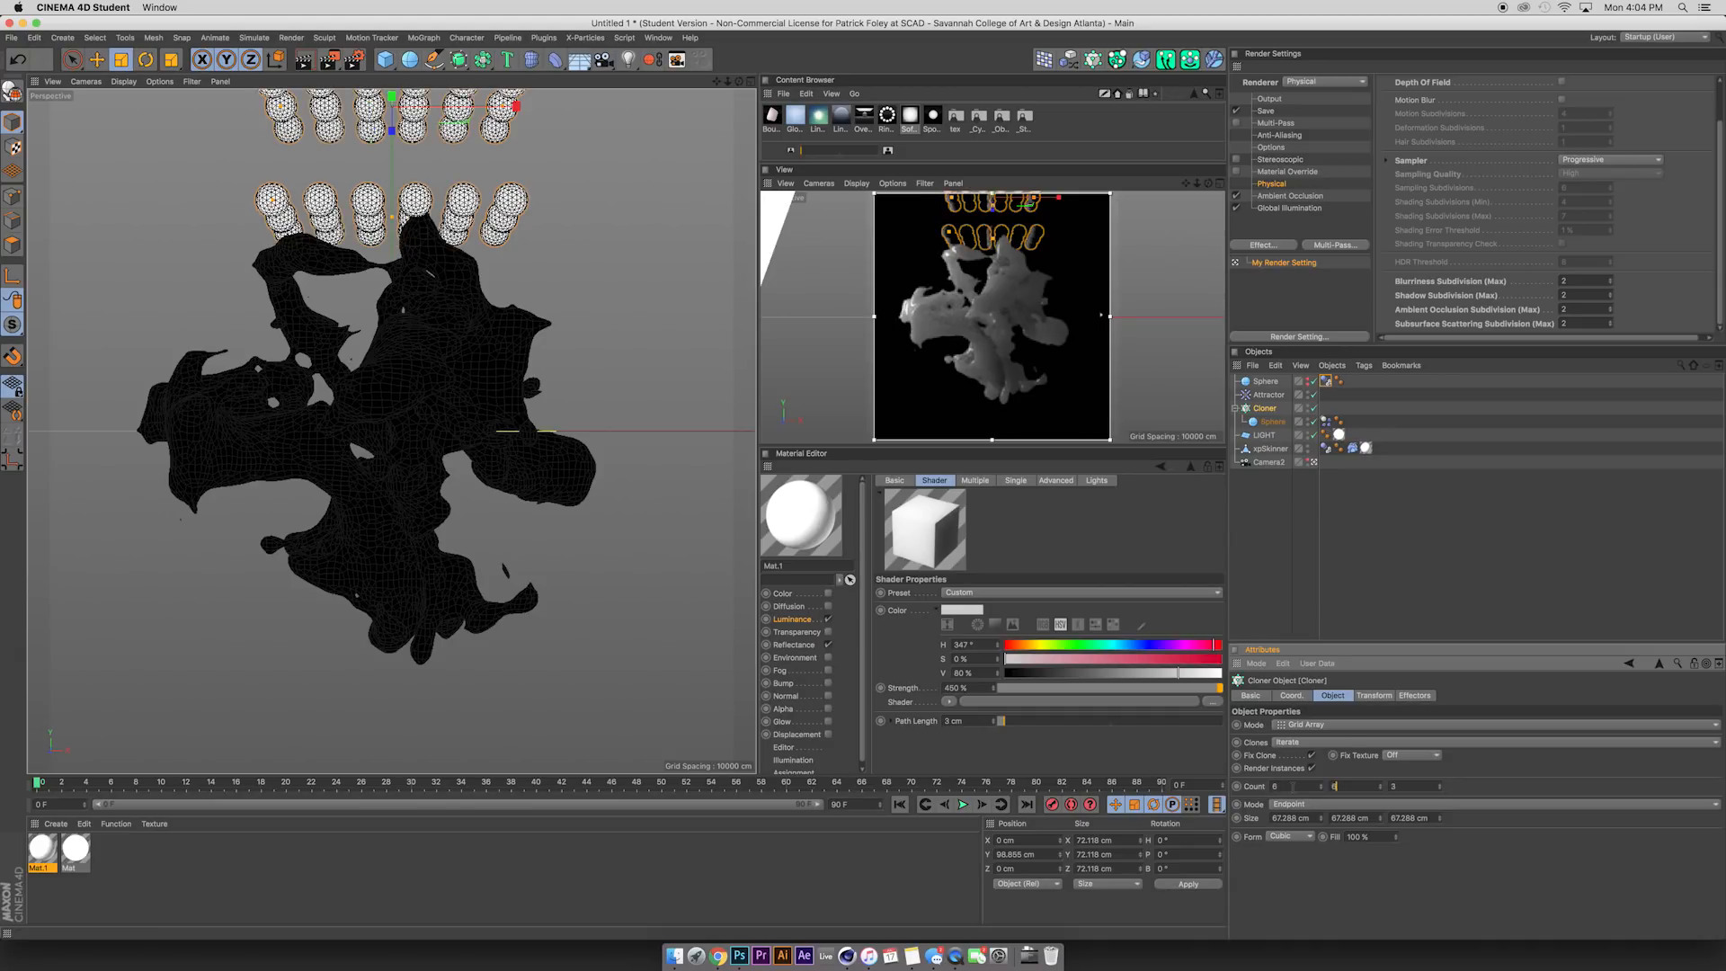
pyautogui.press('Tab')
pyautogui.write('6')
pyautogui.press('Tab')
pyautogui.click(963, 805)
pyautogui.click(963, 804)
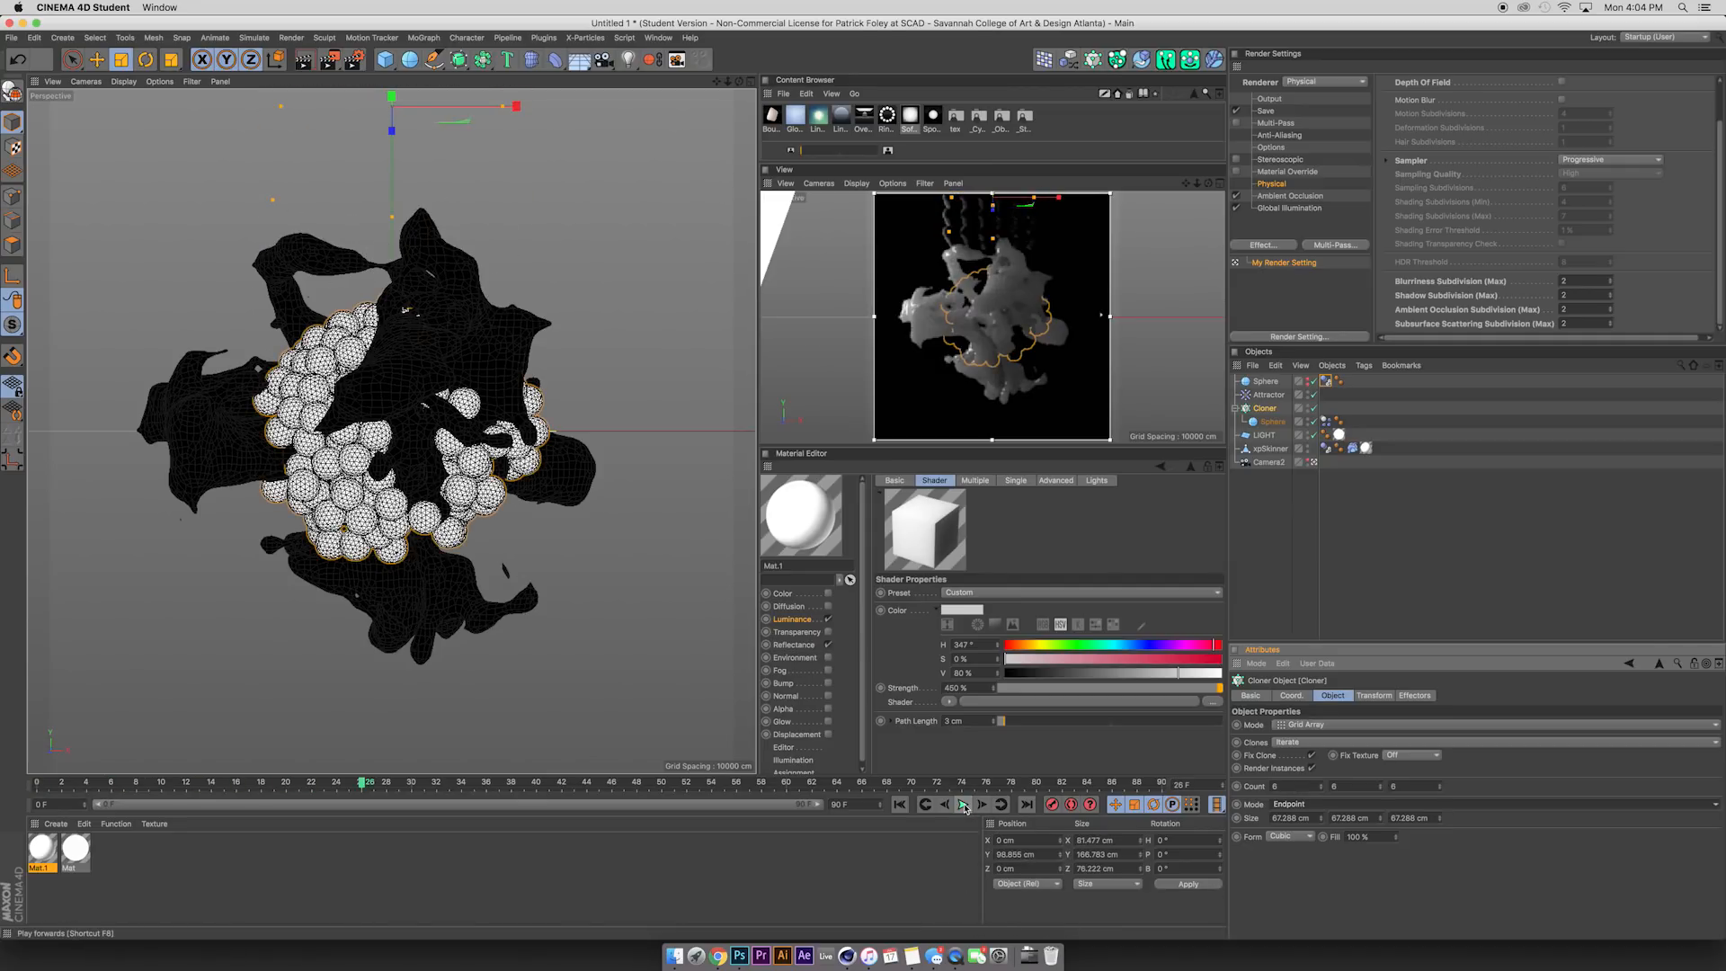
pyautogui.click(1256, 516)
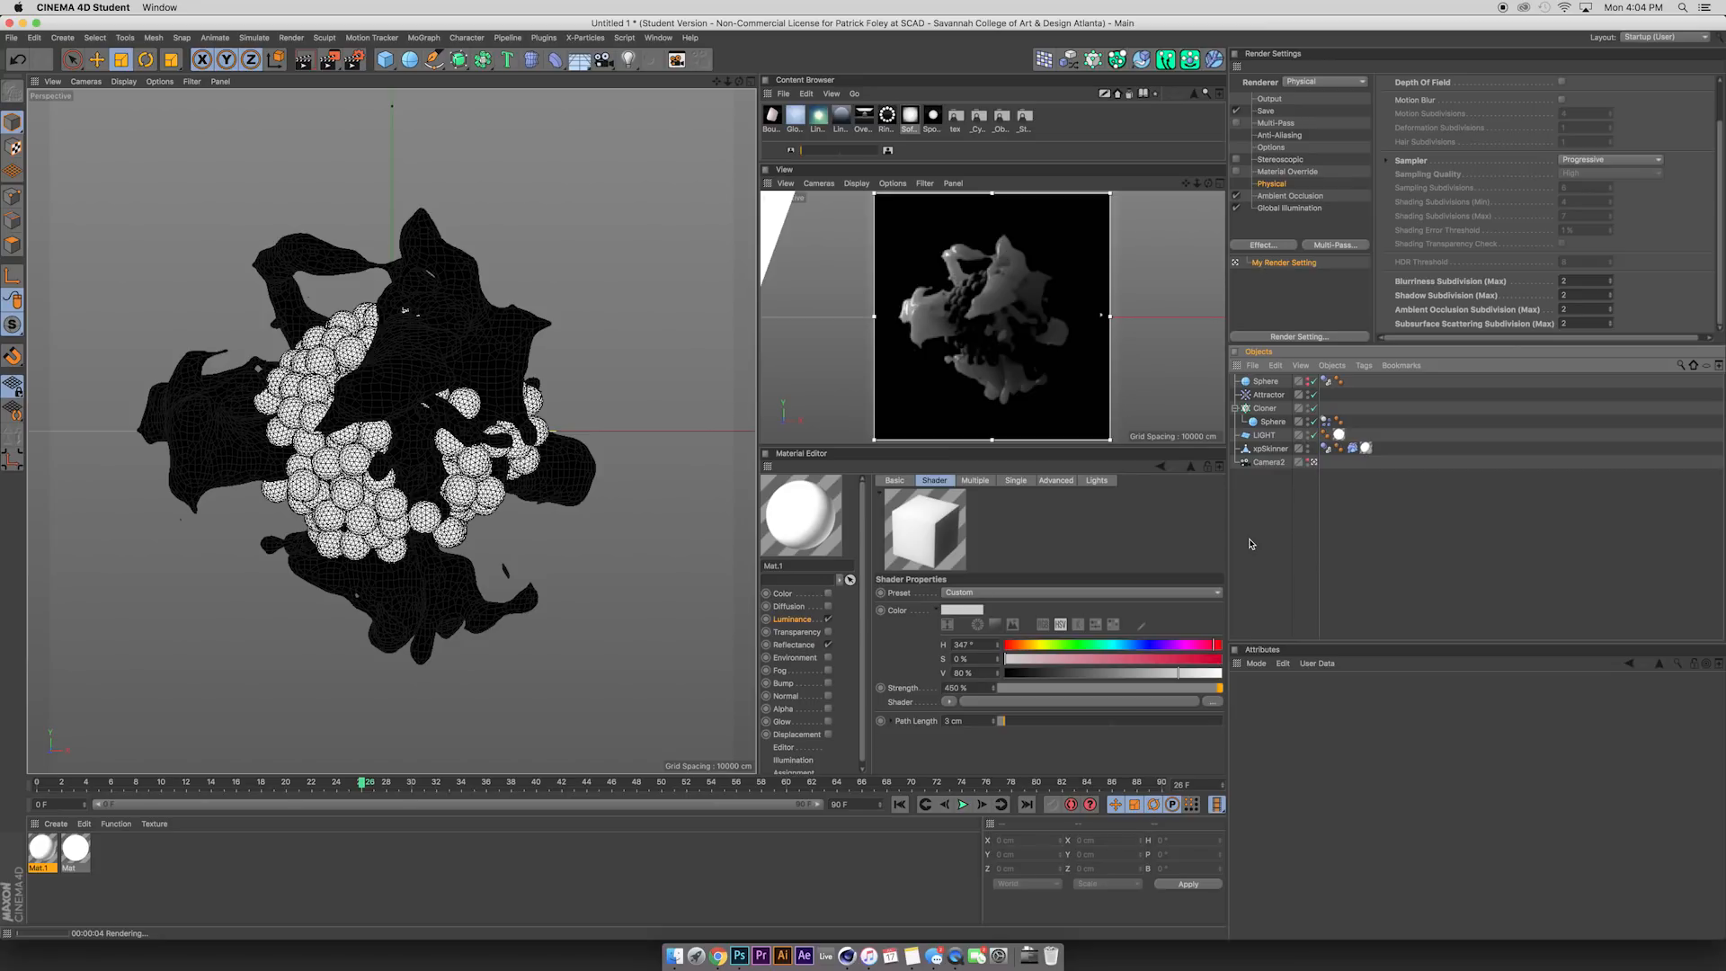
pyautogui.click(899, 804)
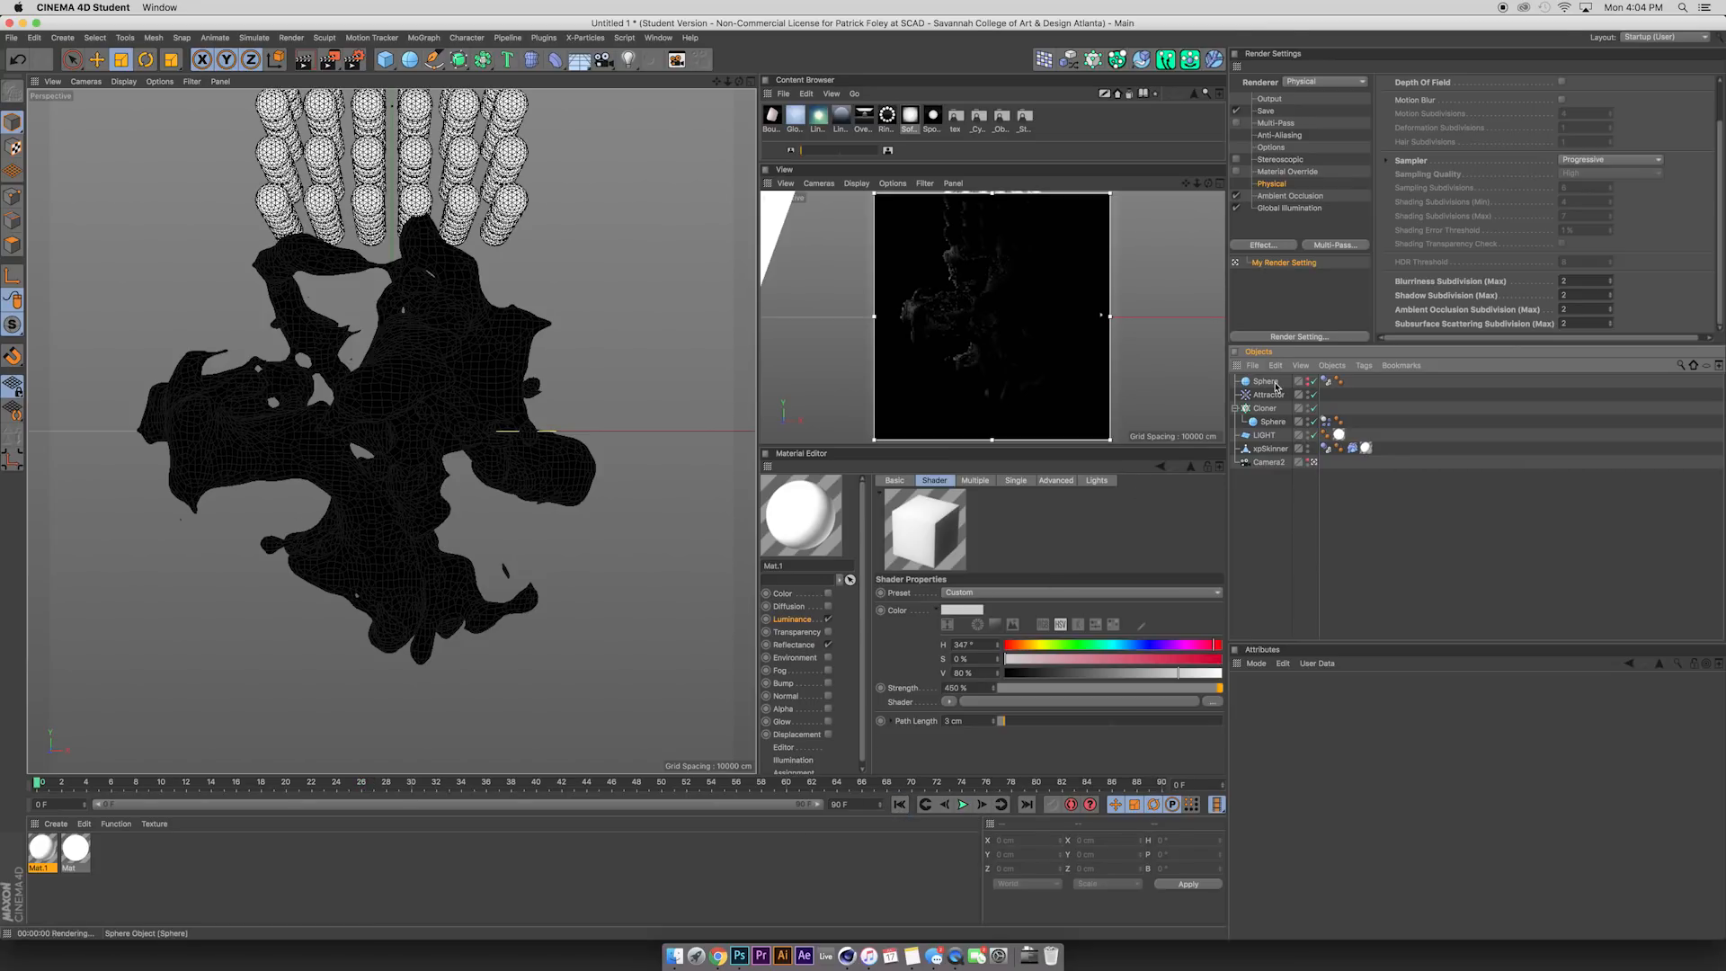
# Set the cloned Sphere's segments to 12.
pyautogui.click(1271, 422)
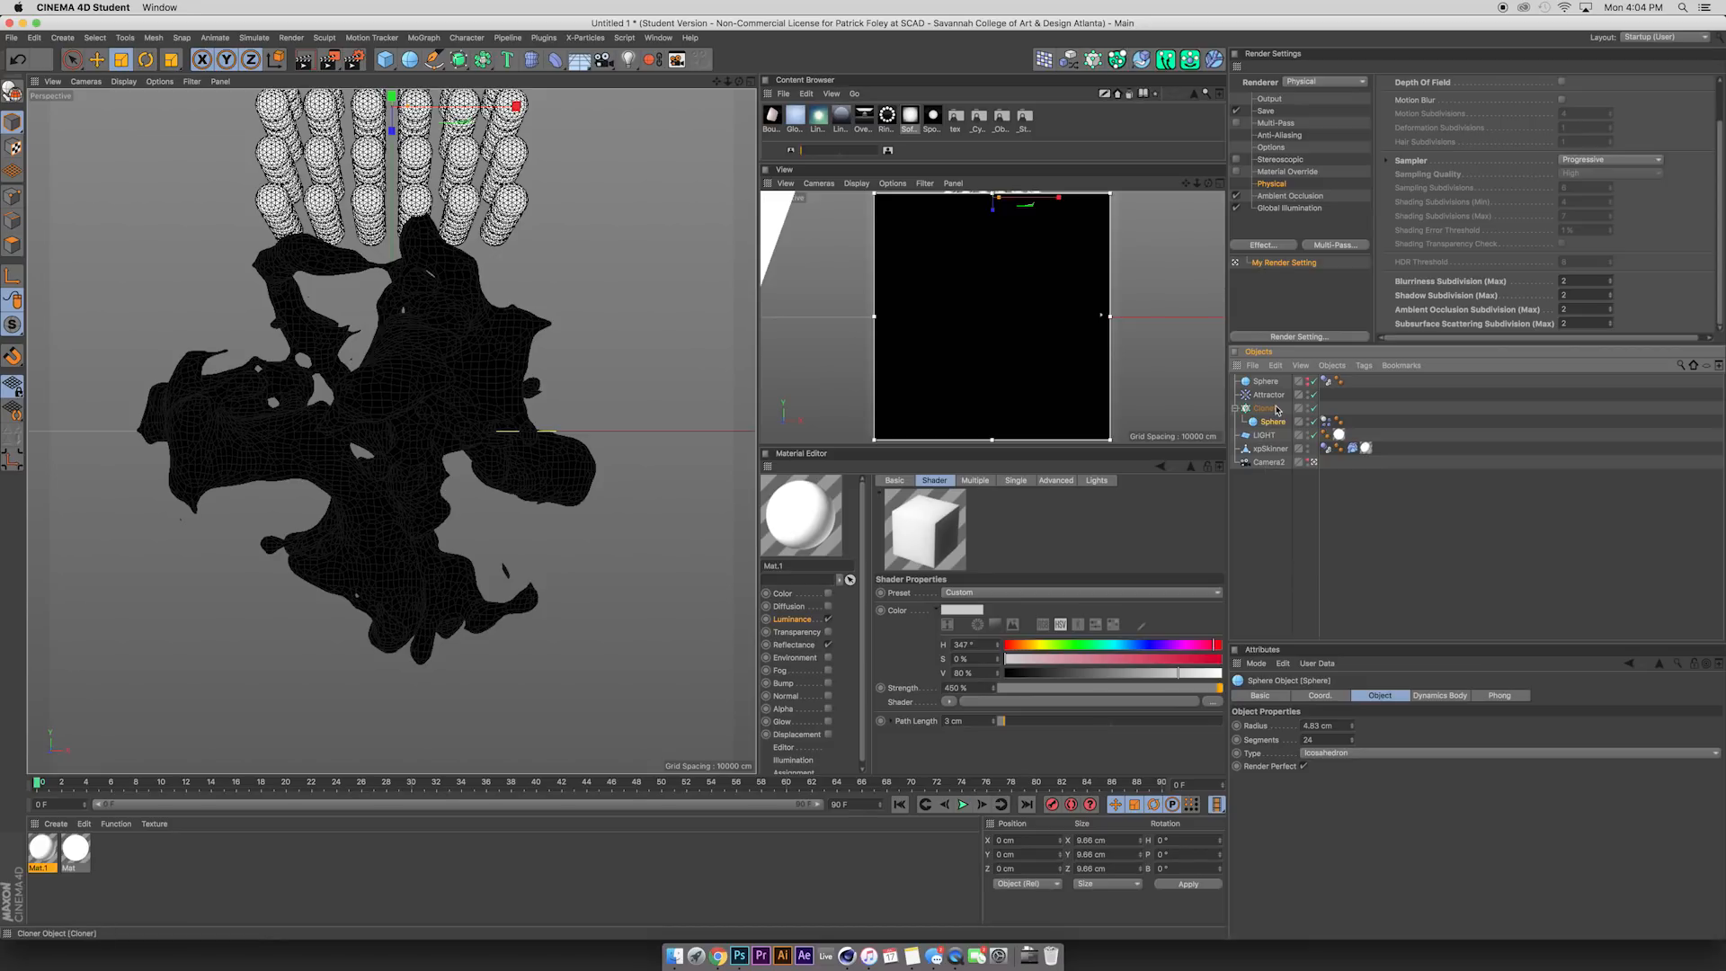
pyautogui.click(1311, 740)
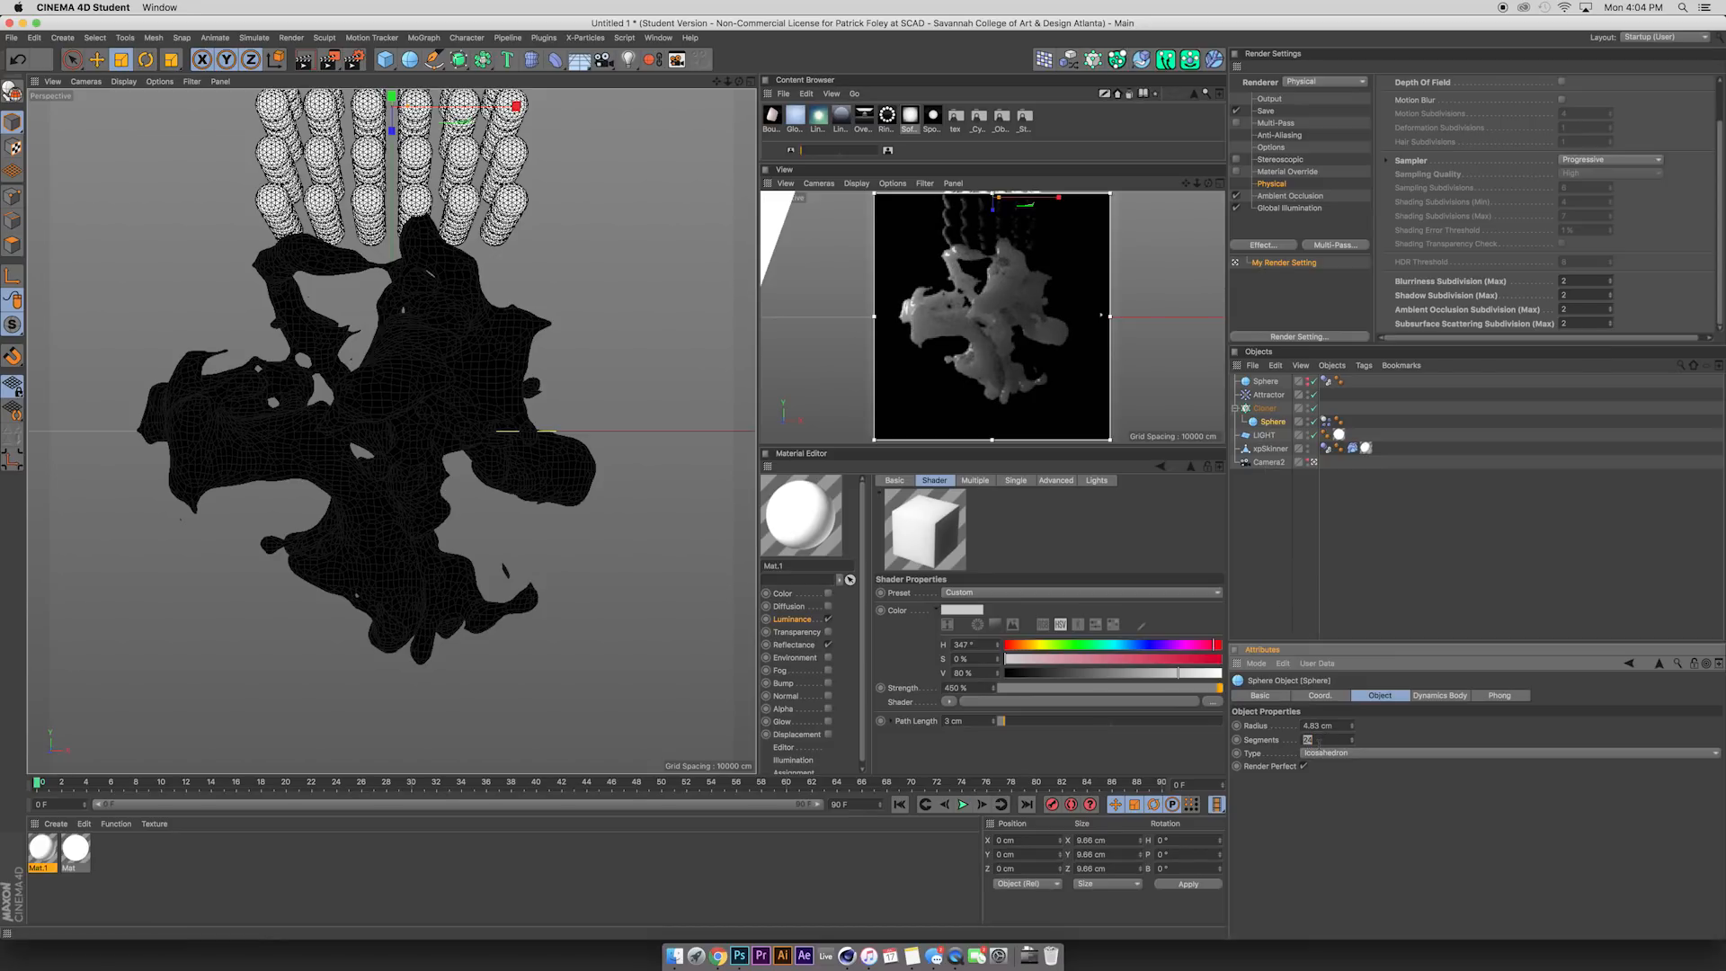
pyautogui.write('12')
pyautogui.press('Return')
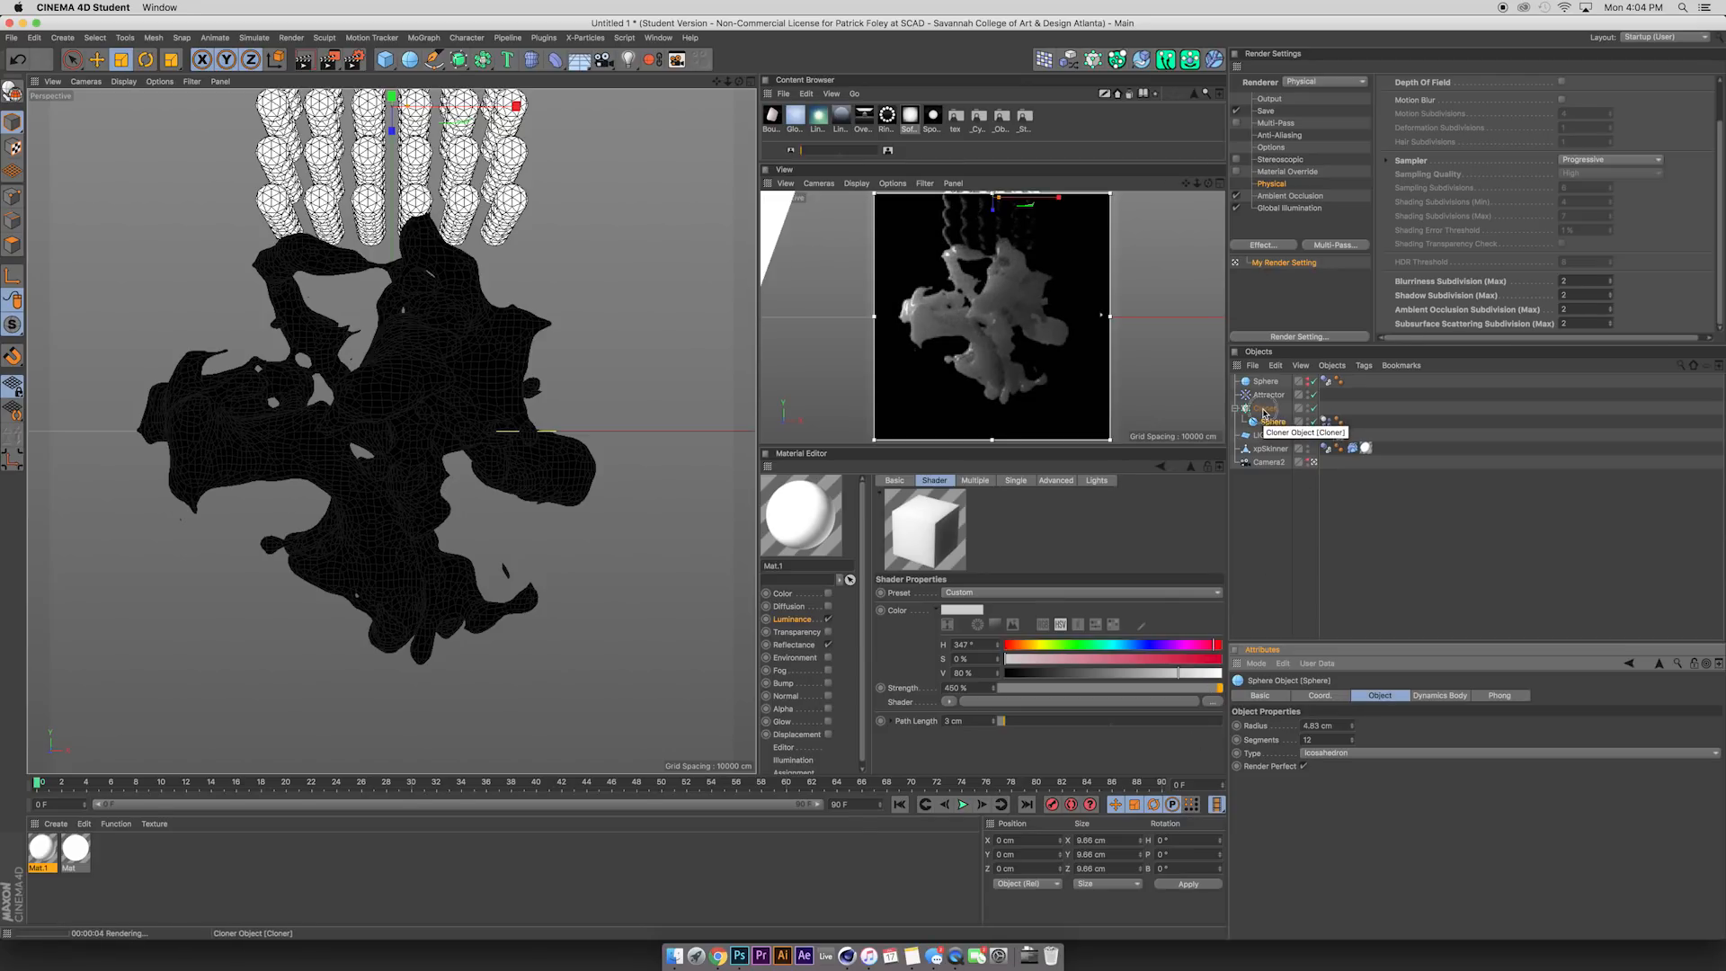
# Set the Cloner's grid count to 8 × 8 × 8 and play the simulation.
pyautogui.click(1264, 409)
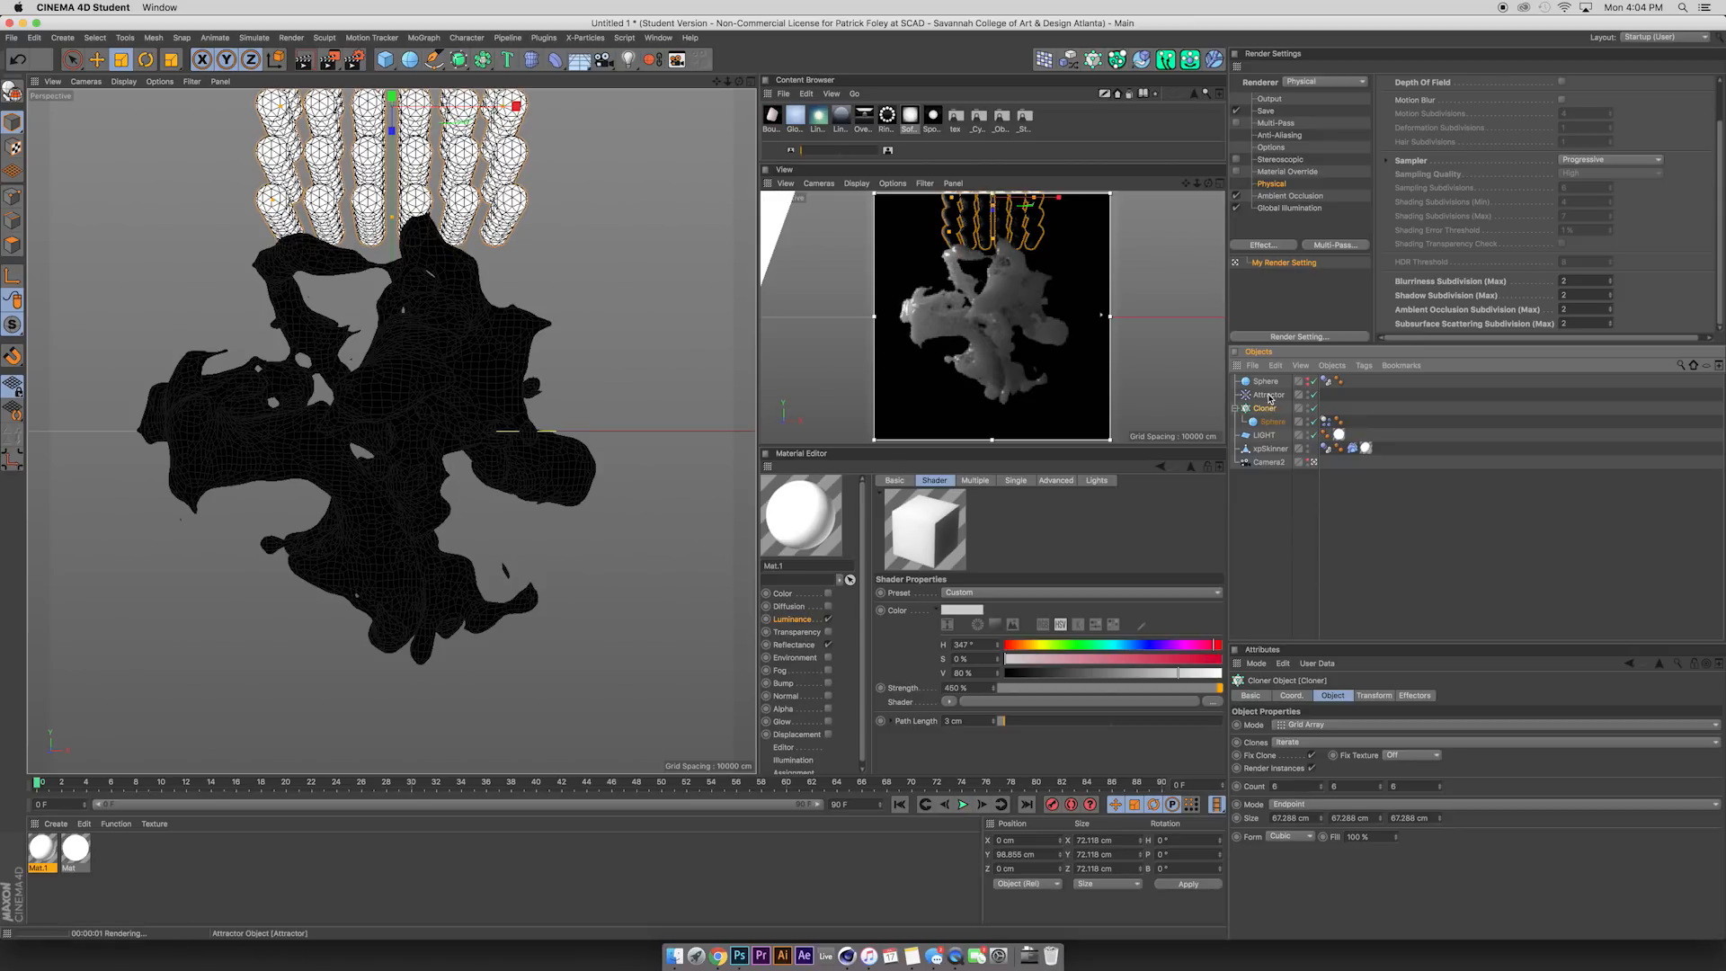
pyautogui.click(1275, 786)
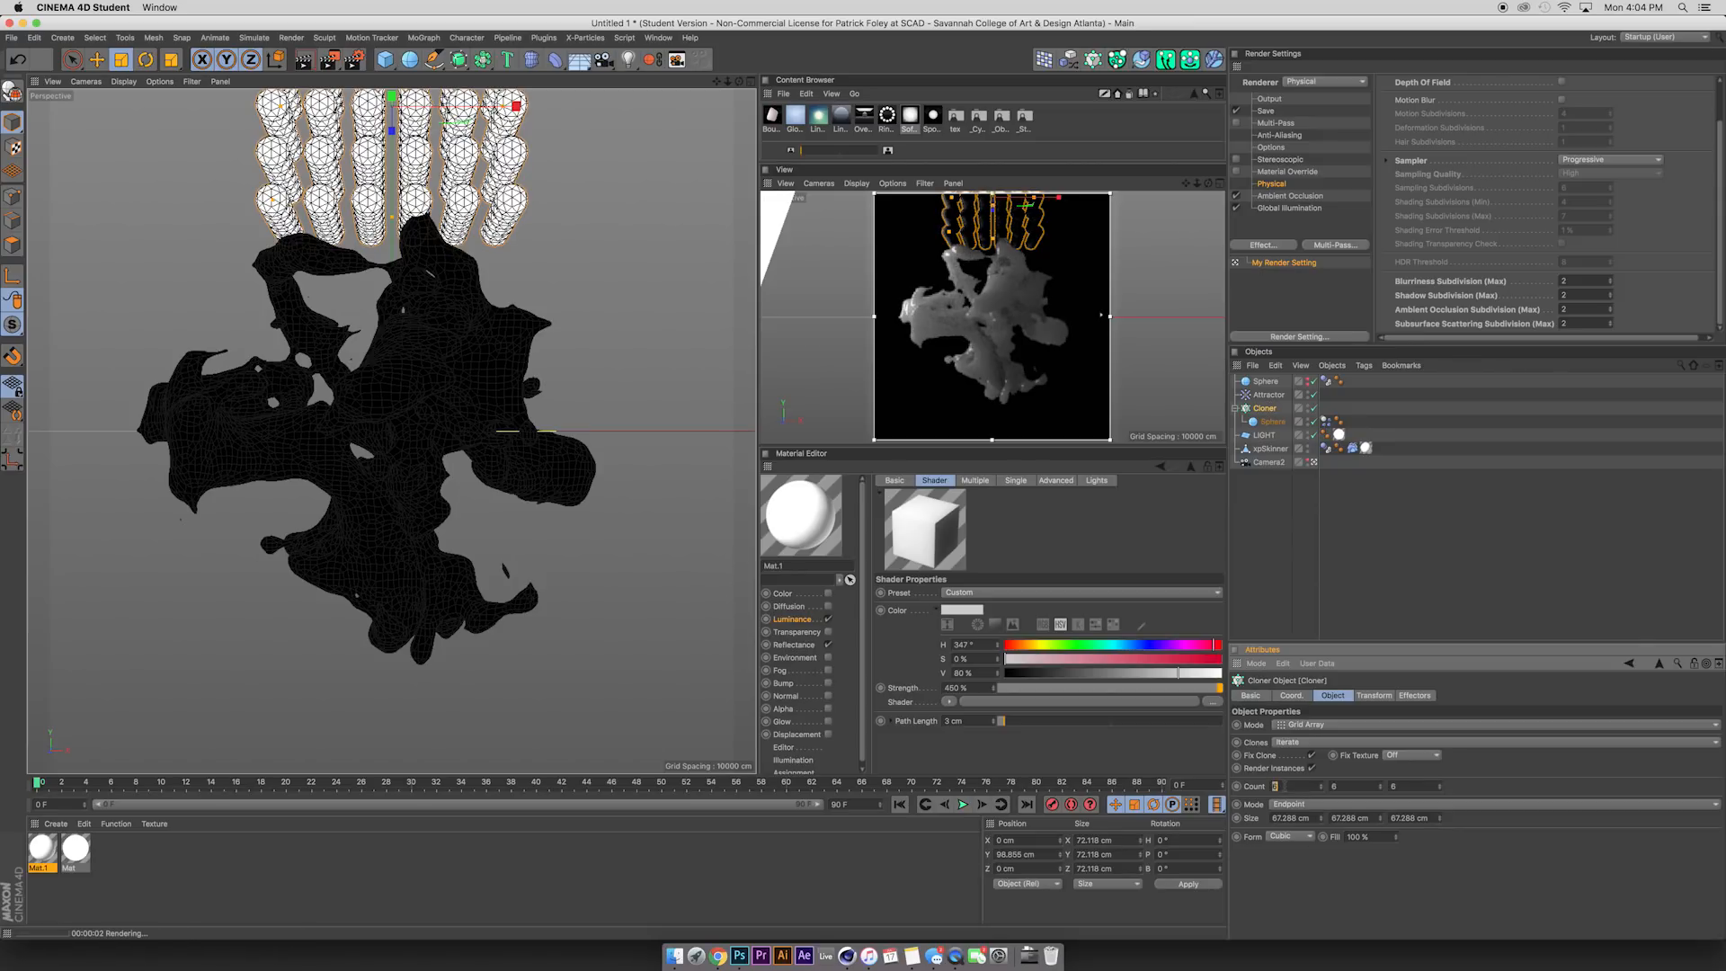
pyautogui.write('8')
pyautogui.press('Tab')
pyautogui.write('8')
pyautogui.press('Tab')
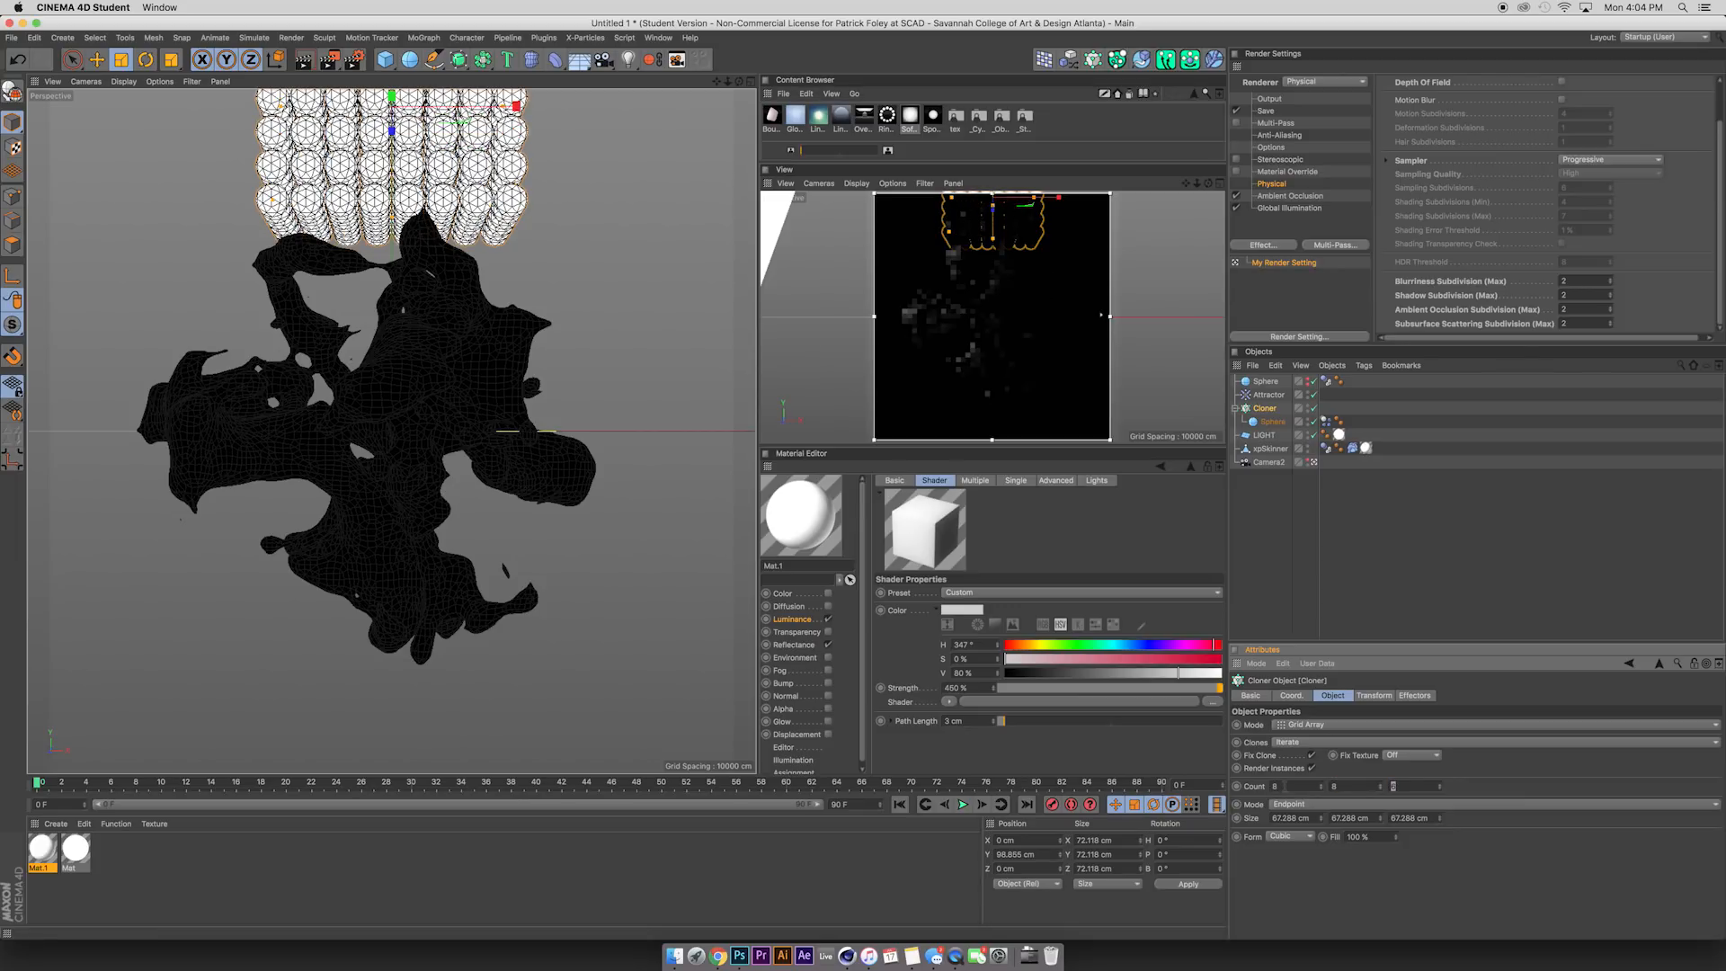
pyautogui.write('8')
pyautogui.press('Return')
pyautogui.click(962, 803)
pyautogui.click(962, 803)
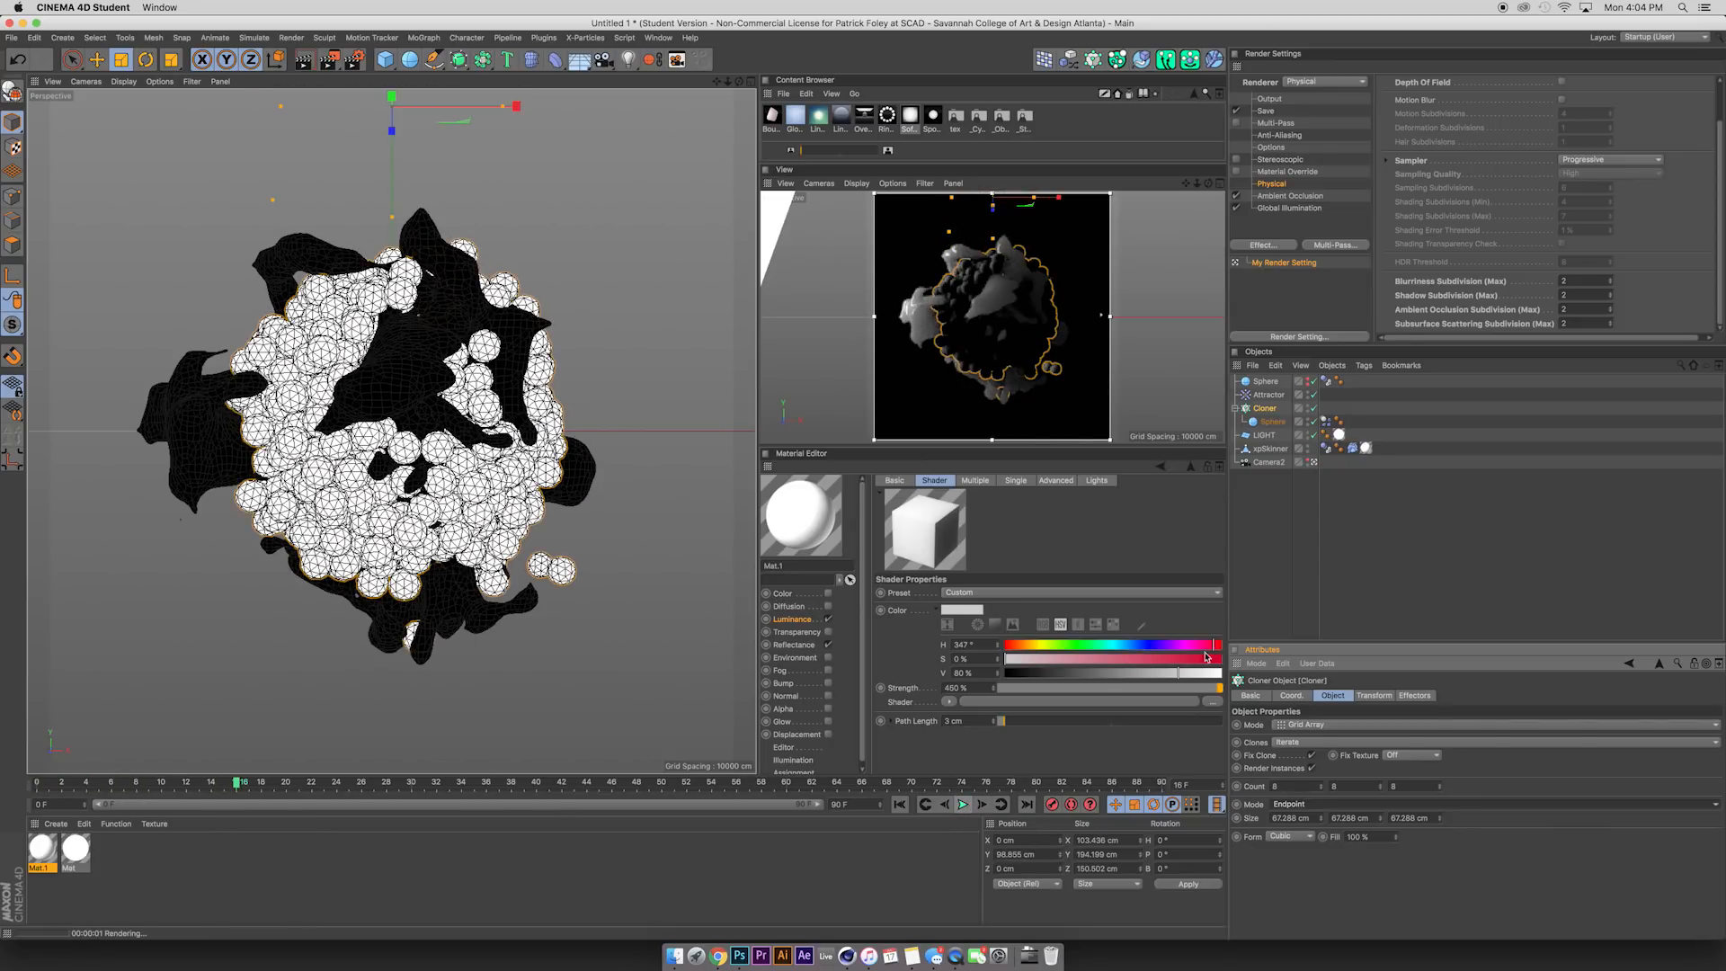
pyautogui.click(1289, 578)
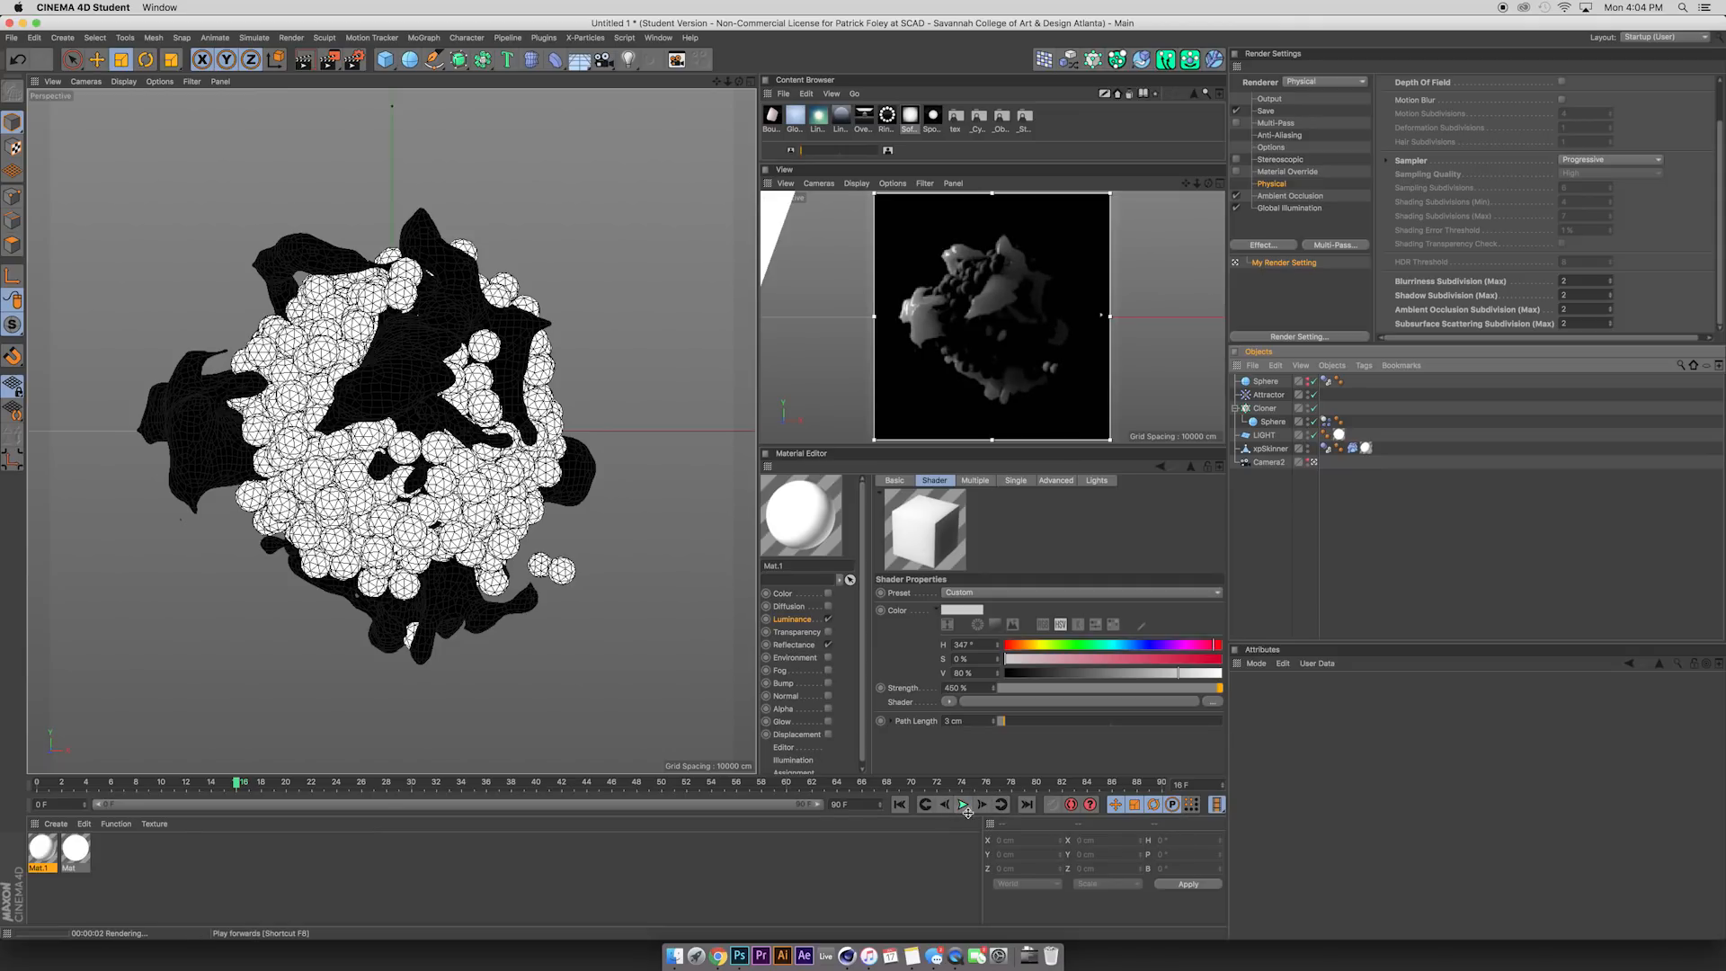
# Replay the simulation from the start to examine how the denser sphere grid settles on the mesh, and return to frame 0.
pyautogui.click(1272, 421)
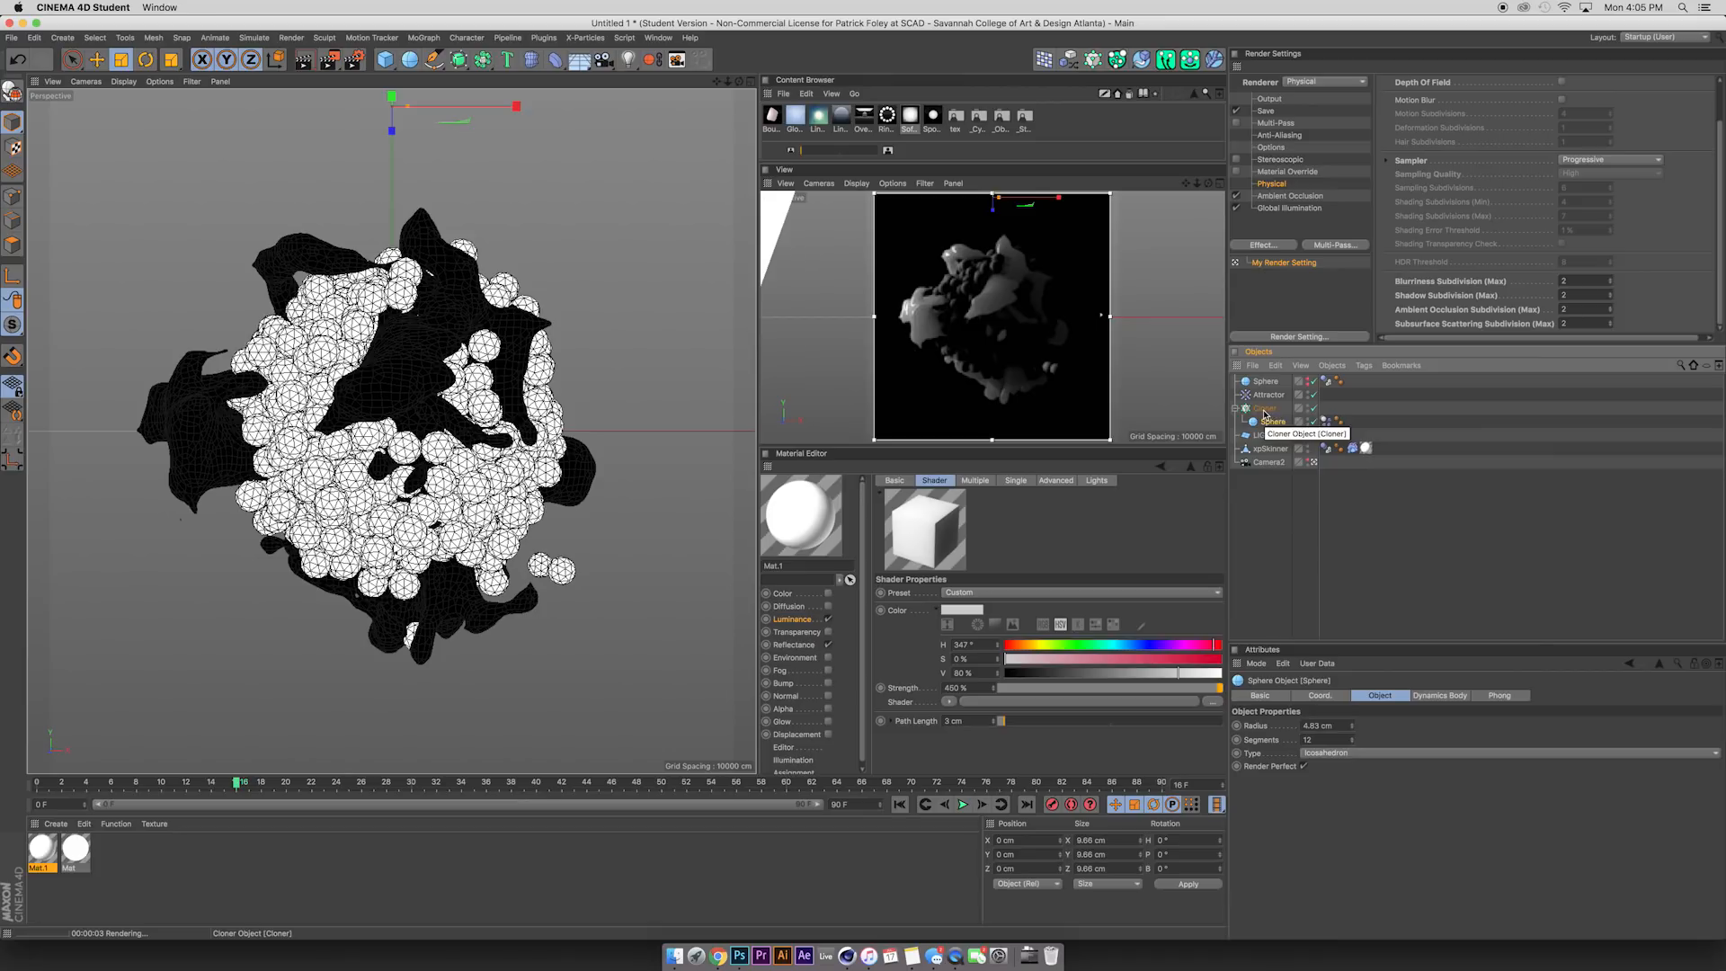
pyautogui.click(1265, 408)
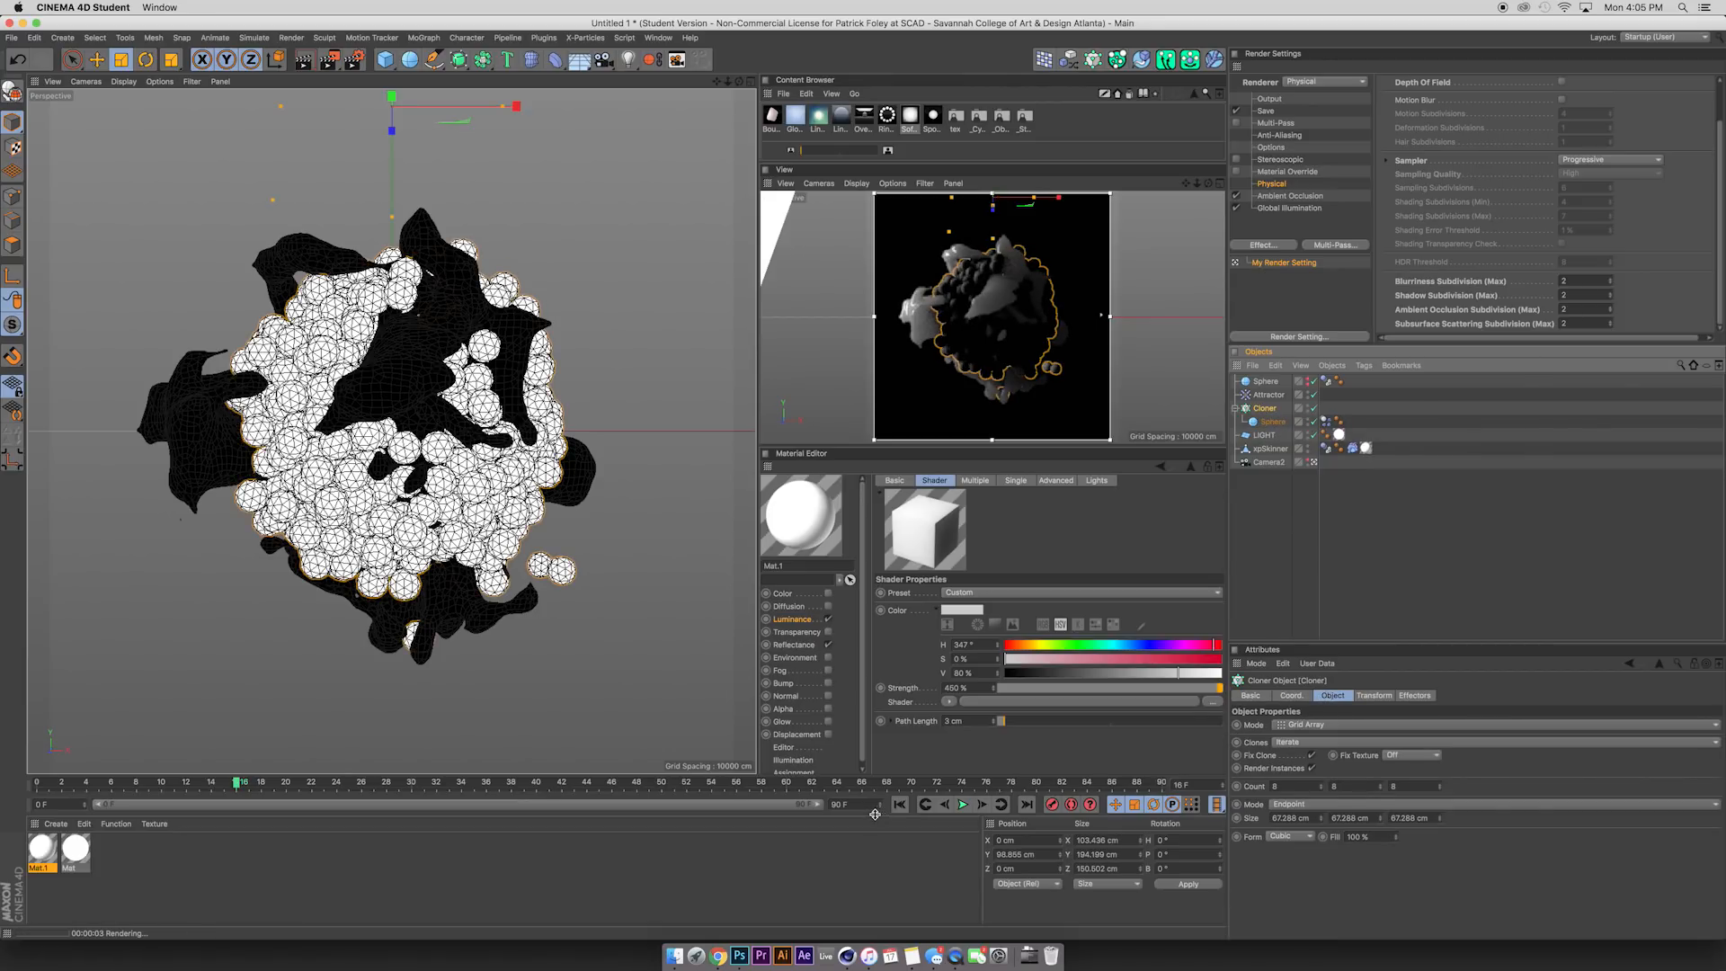
pyautogui.click(899, 804)
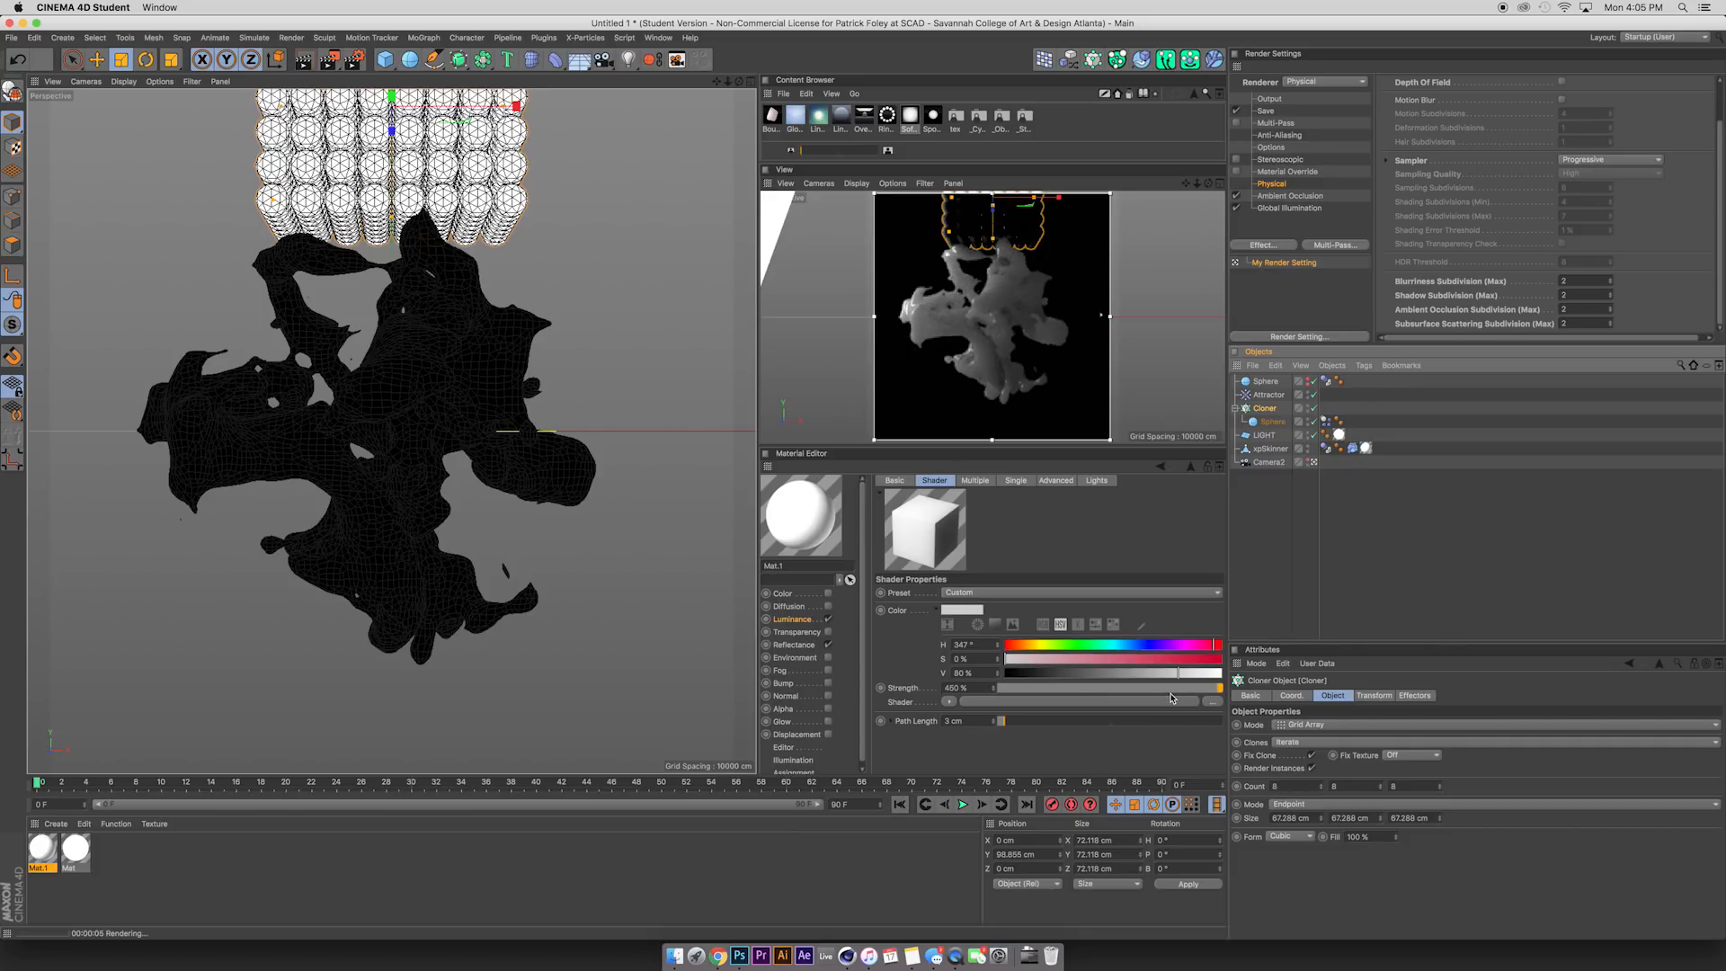
pyautogui.click(962, 804)
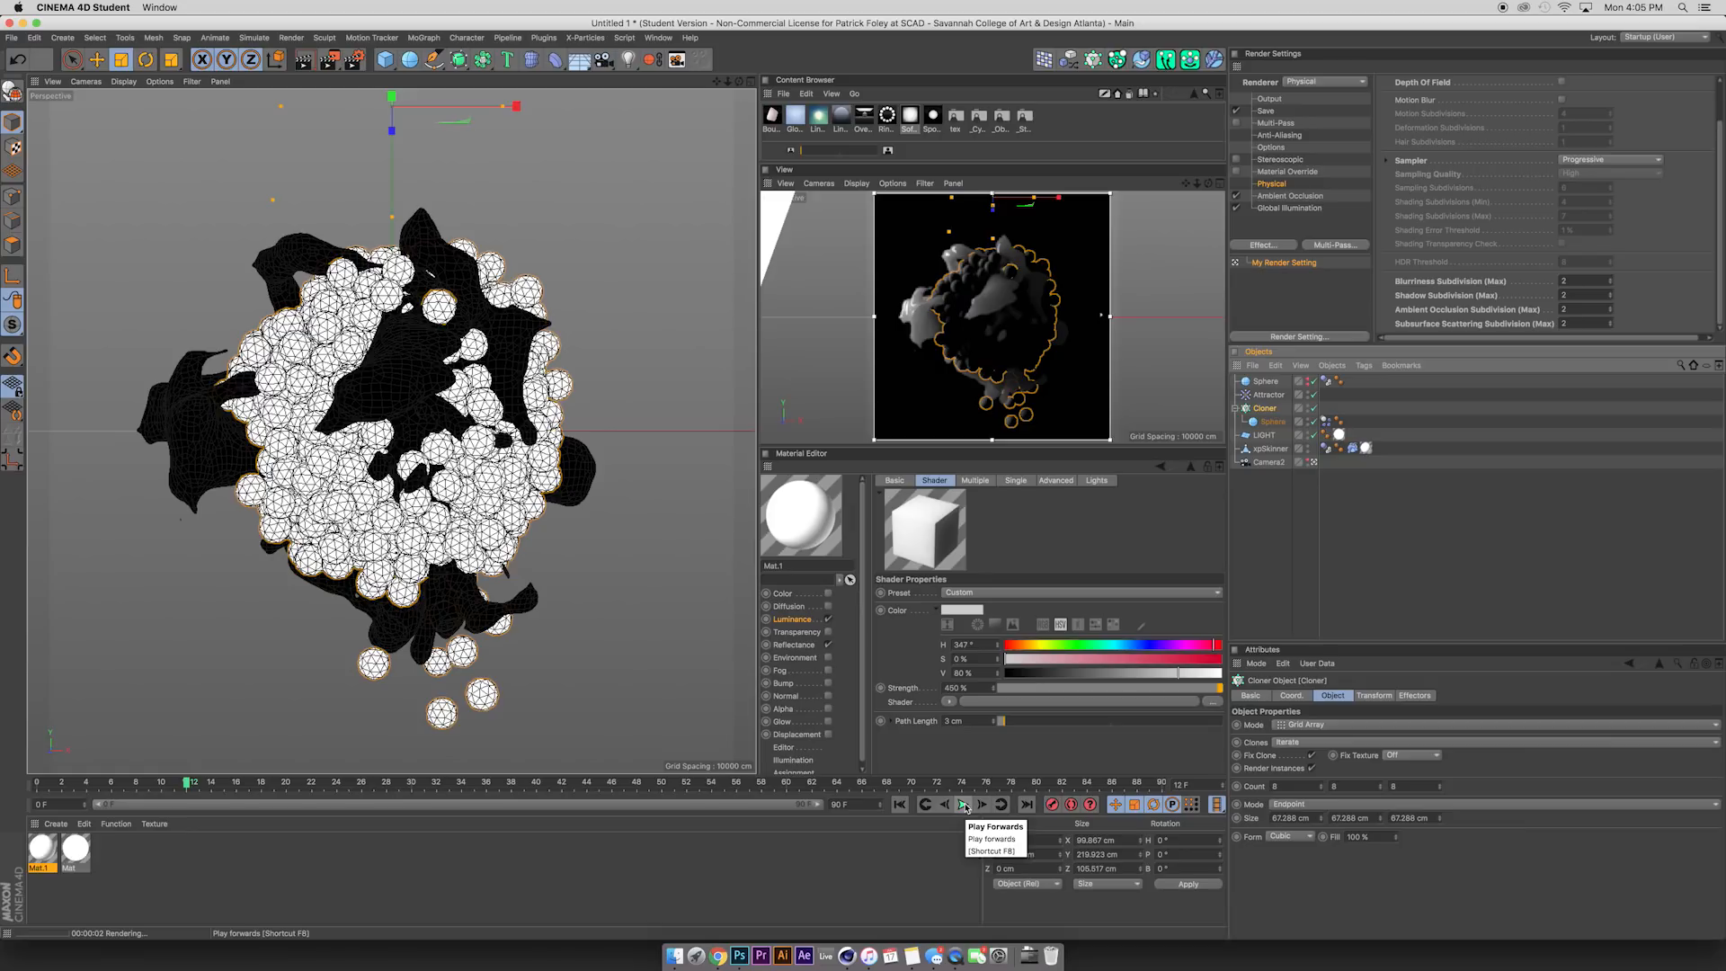
pyautogui.click(963, 803)
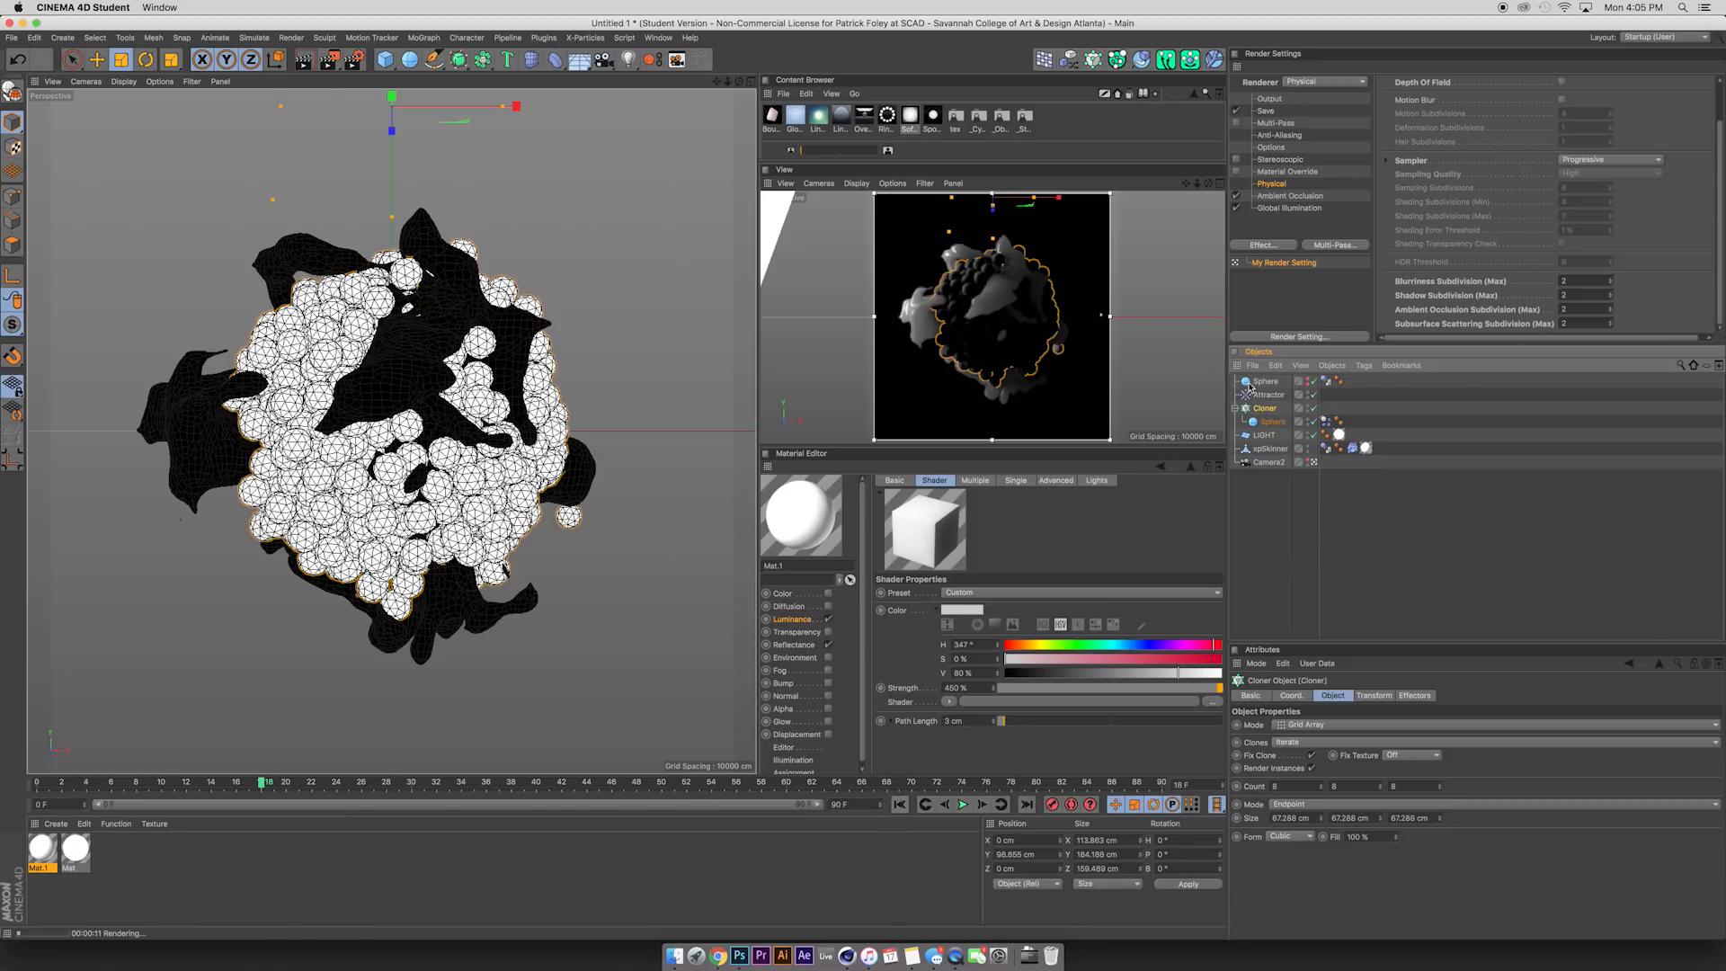
pyautogui.click(900, 804)
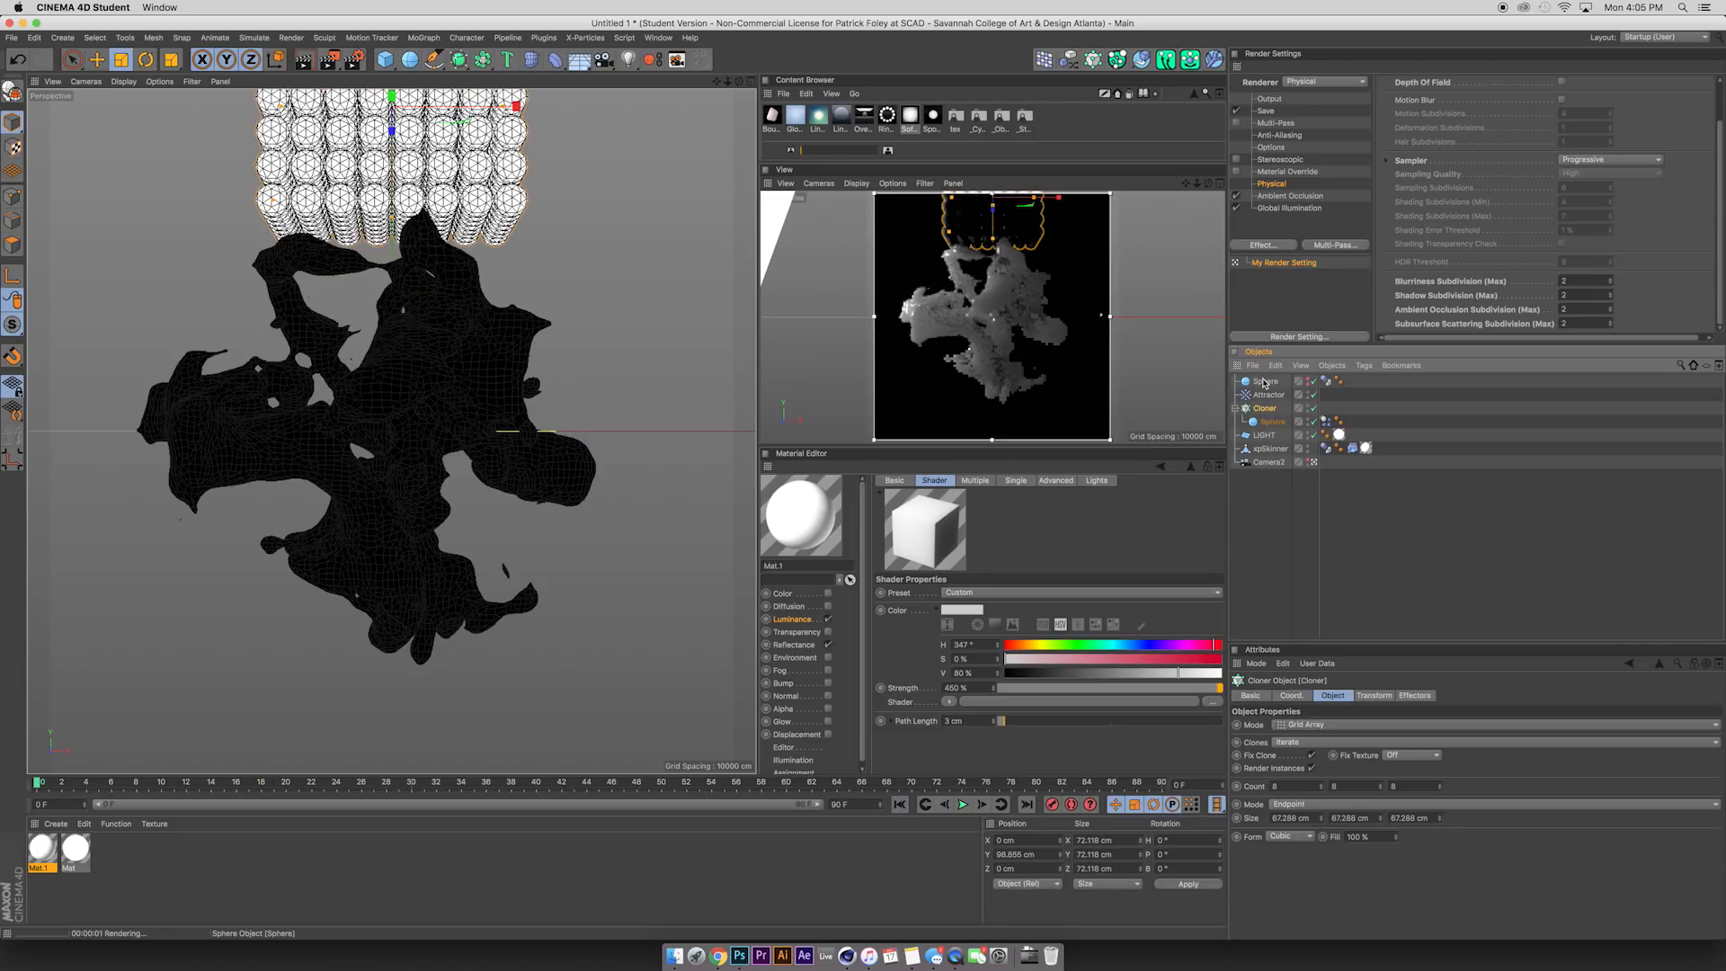
# Delete the Dynamics Body tags from the xpSkinner mesh and the cloned Sphere.
pyautogui.click(1326, 447)
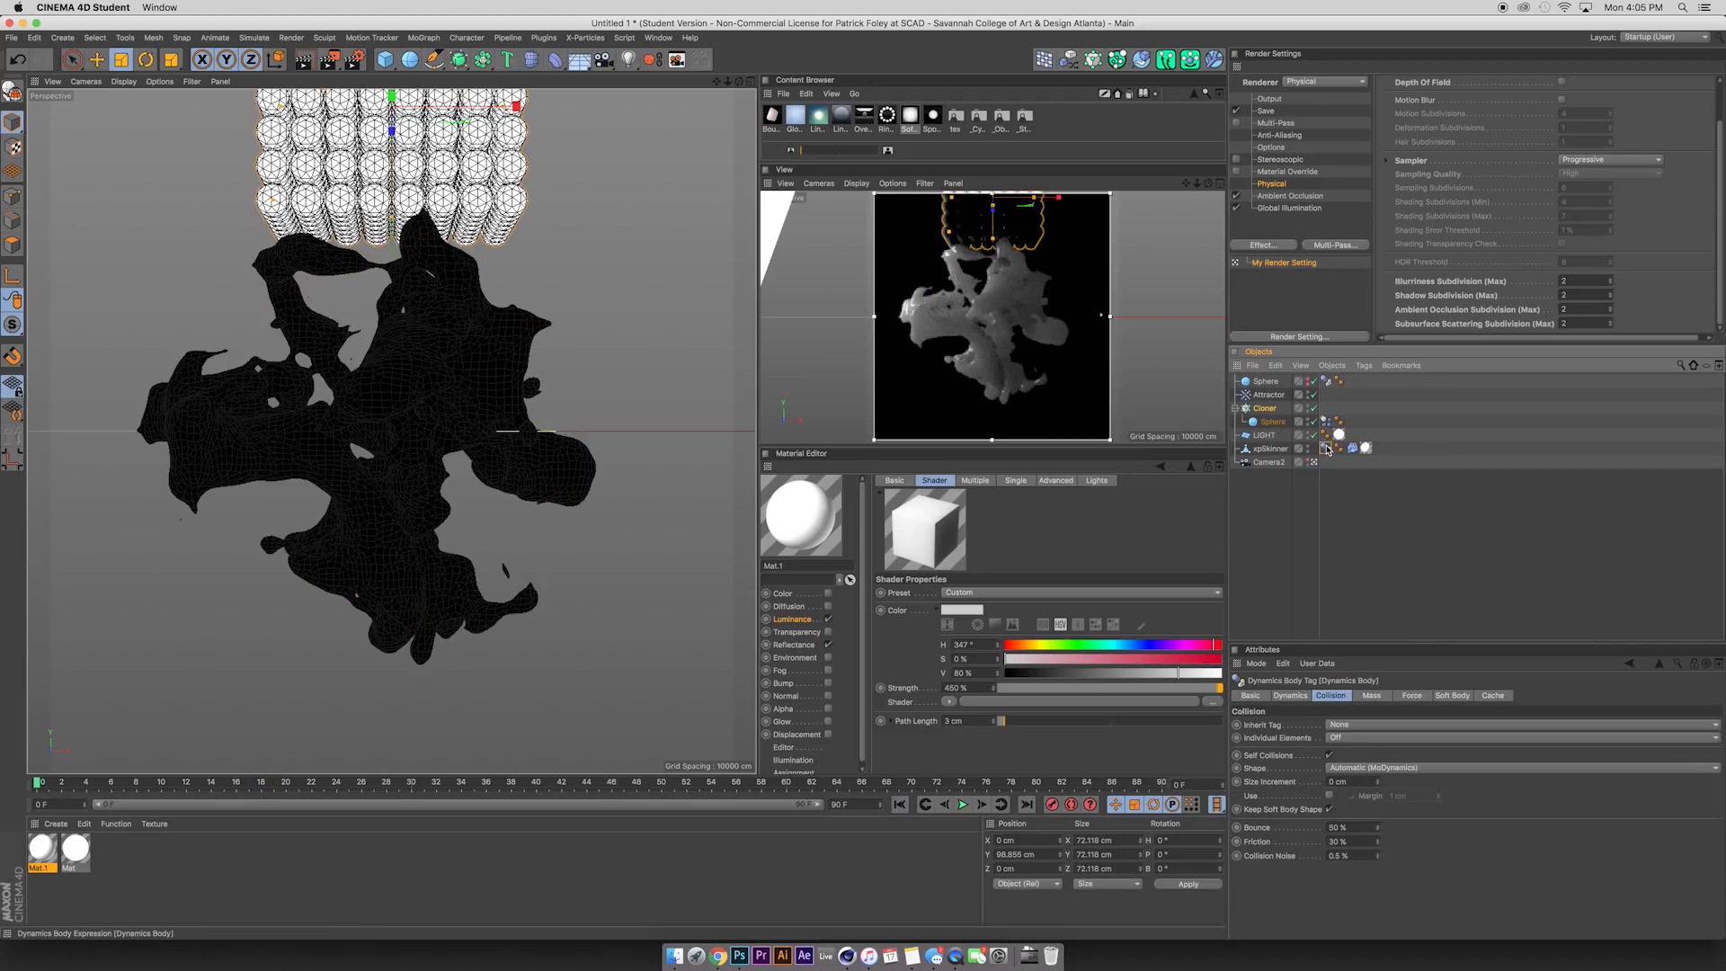
pyautogui.press('Delete')
pyautogui.click(1326, 422)
pyautogui.press('Delete')
# Delete the hidden central collider sphere and the Attractor from the scene.
pyautogui.click(1326, 381)
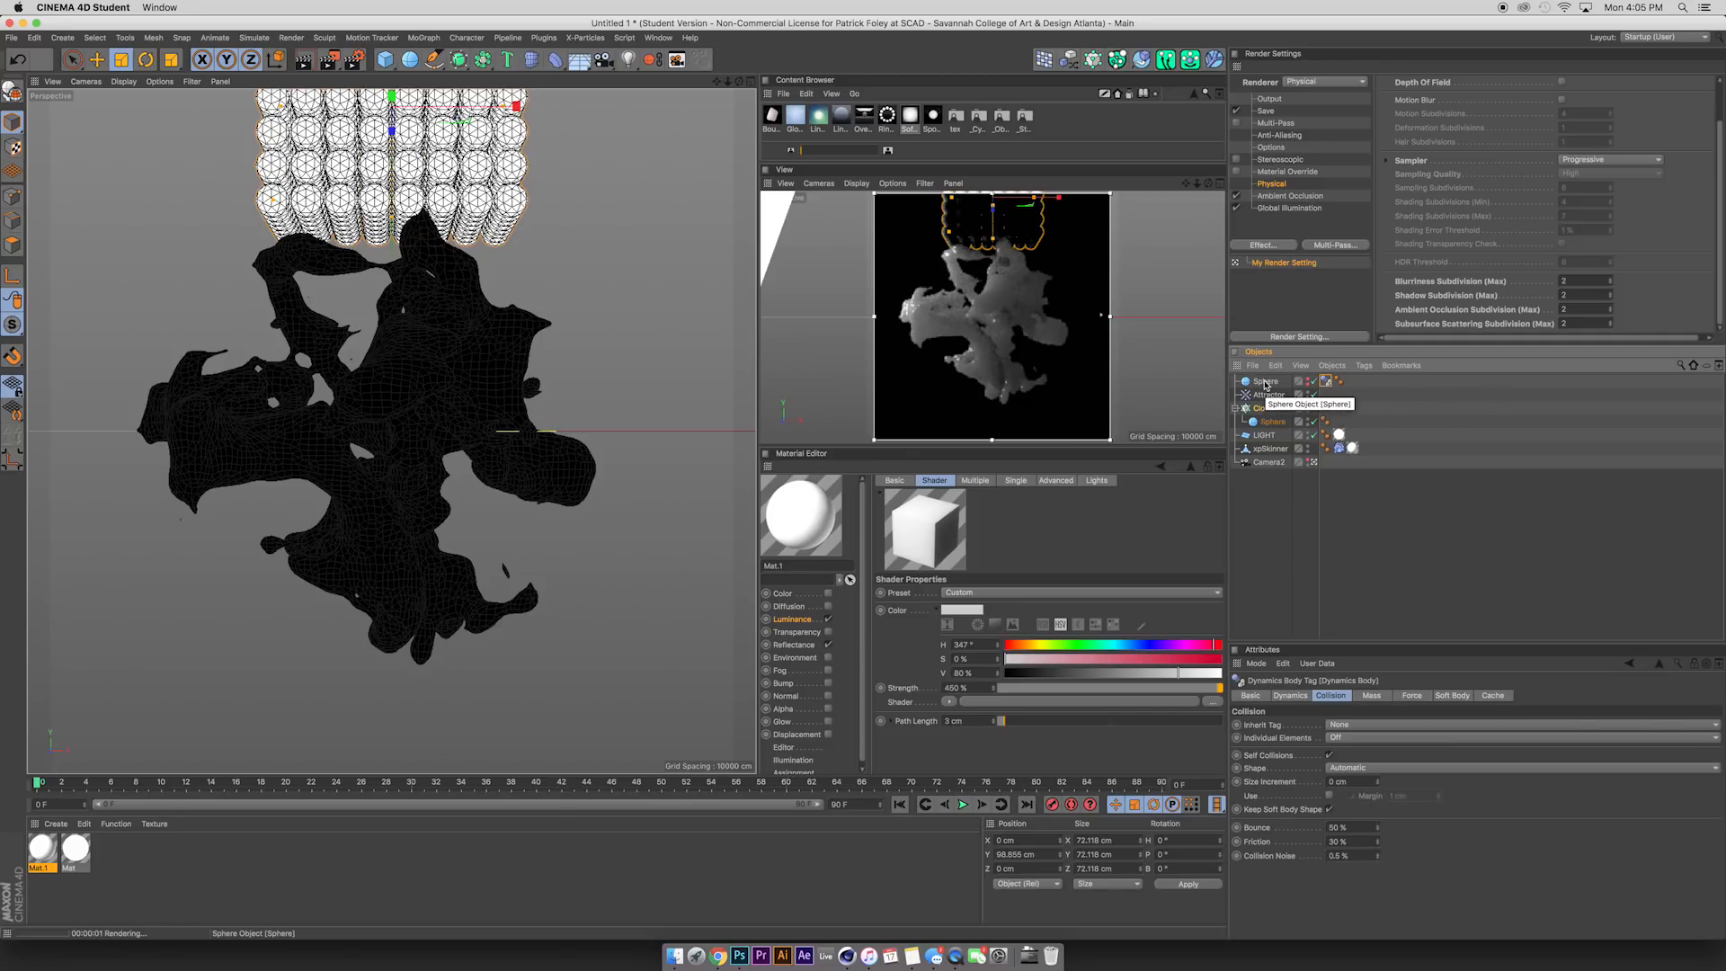
pyautogui.click(1265, 382)
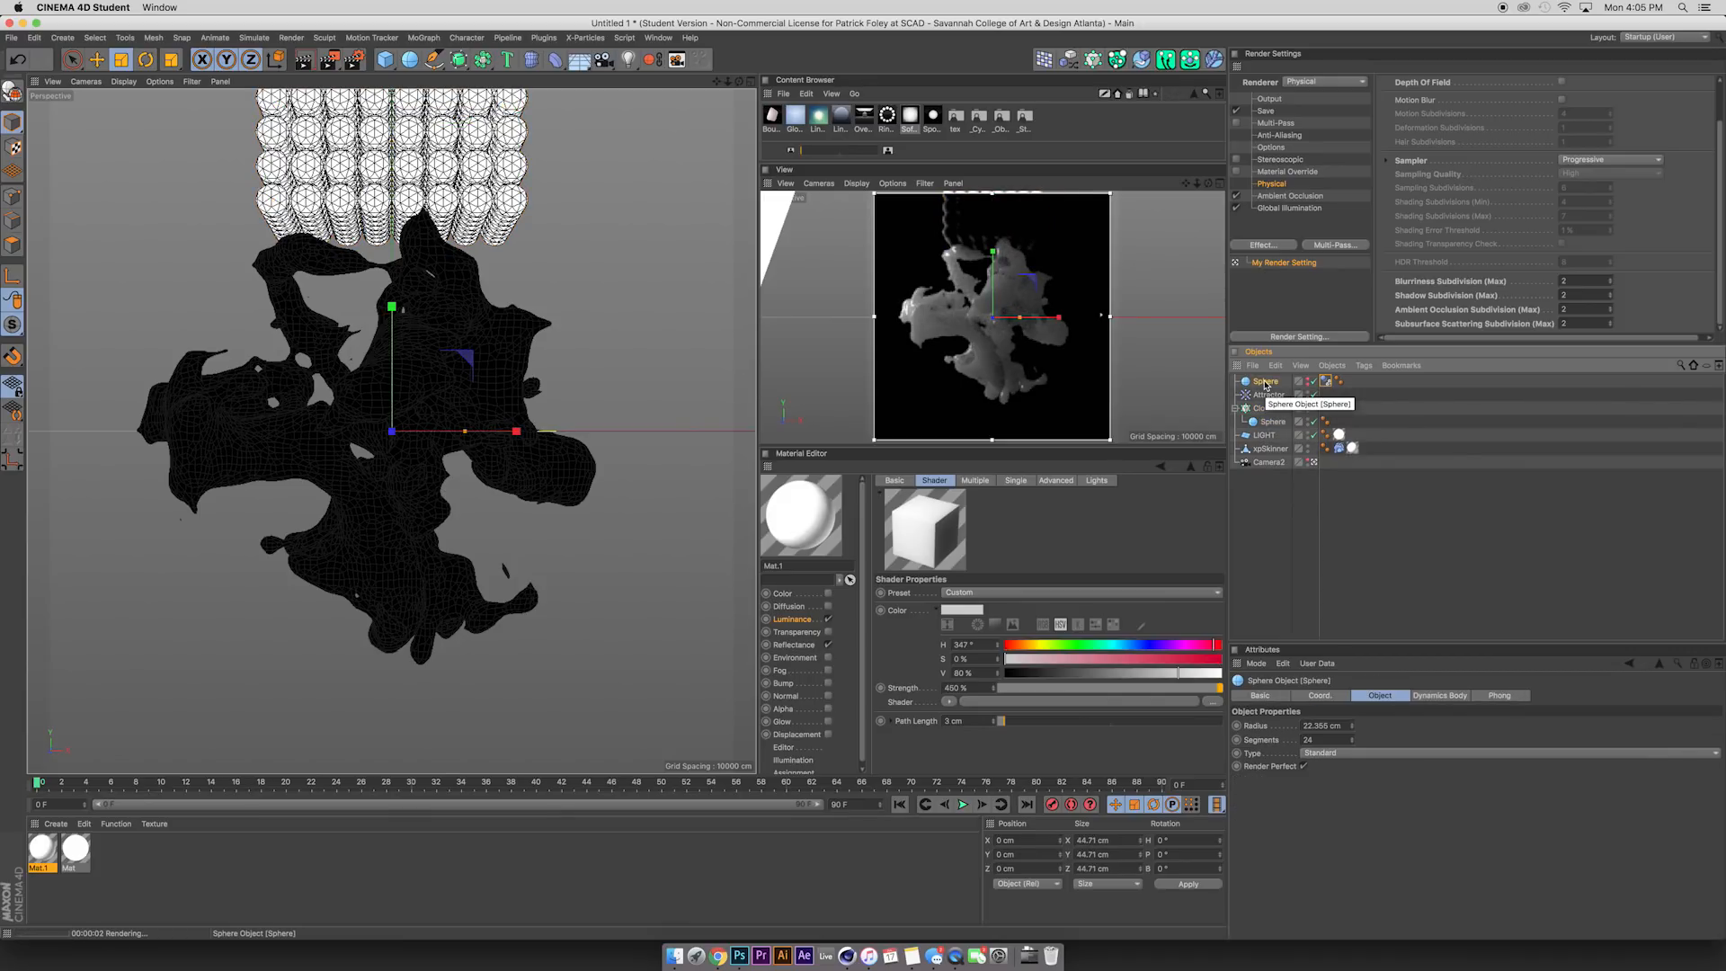
pyautogui.press('Delete')
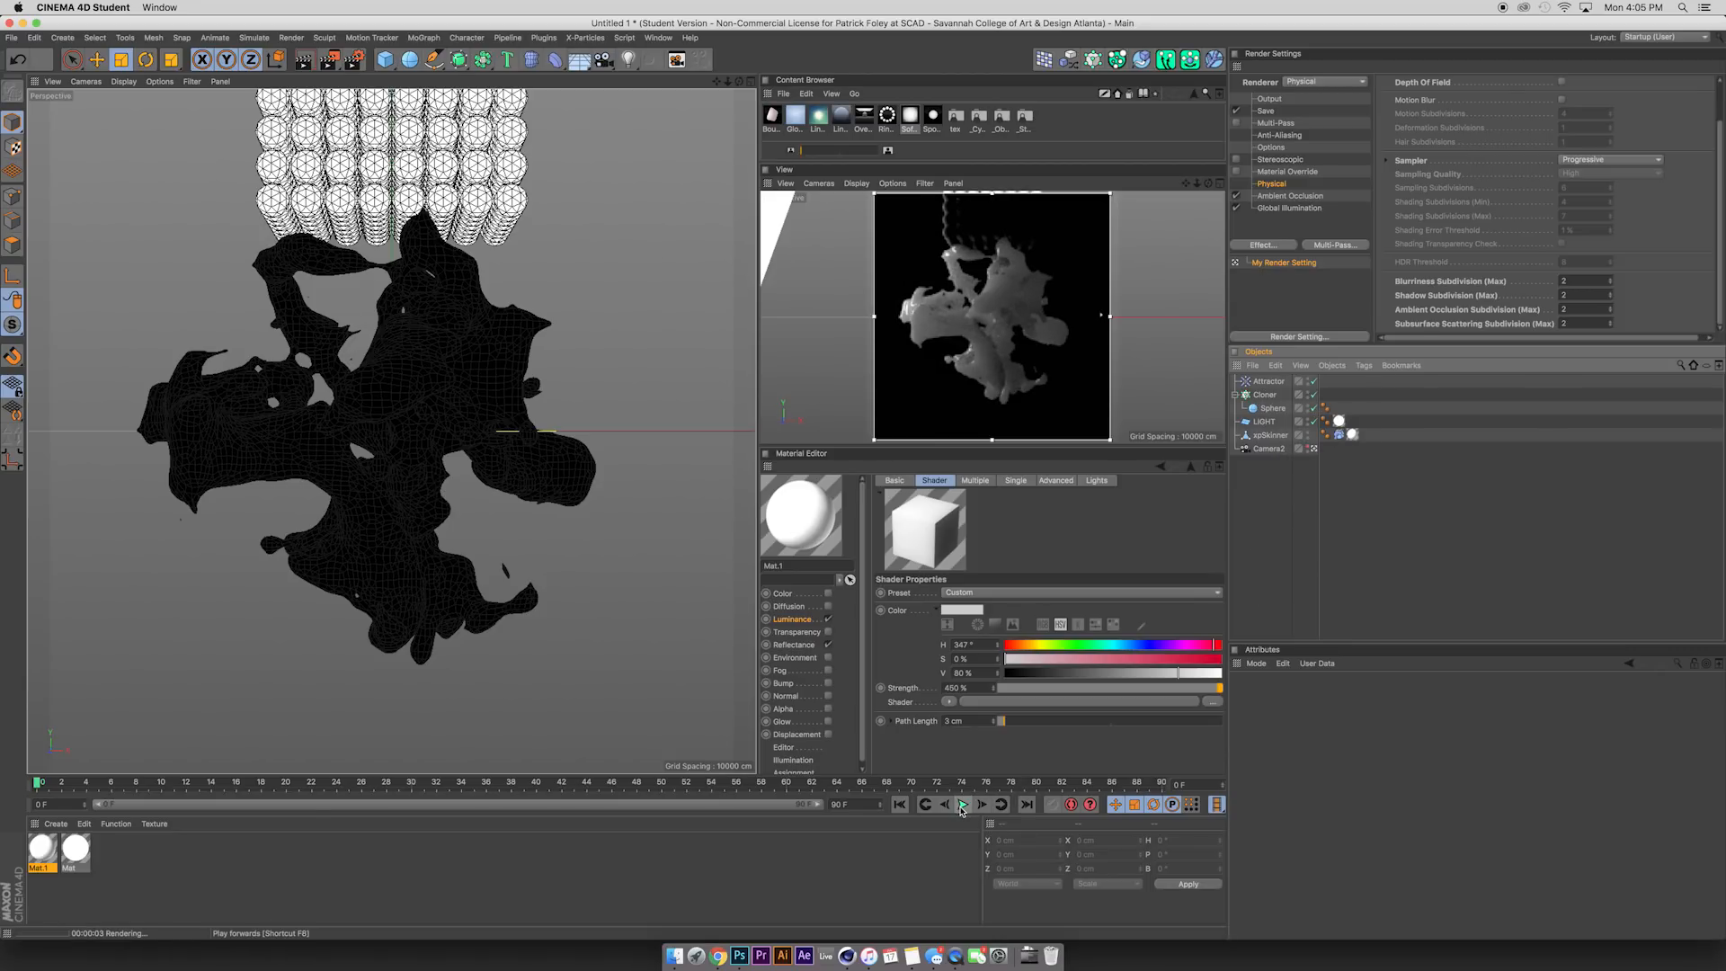
pyautogui.click(1263, 394)
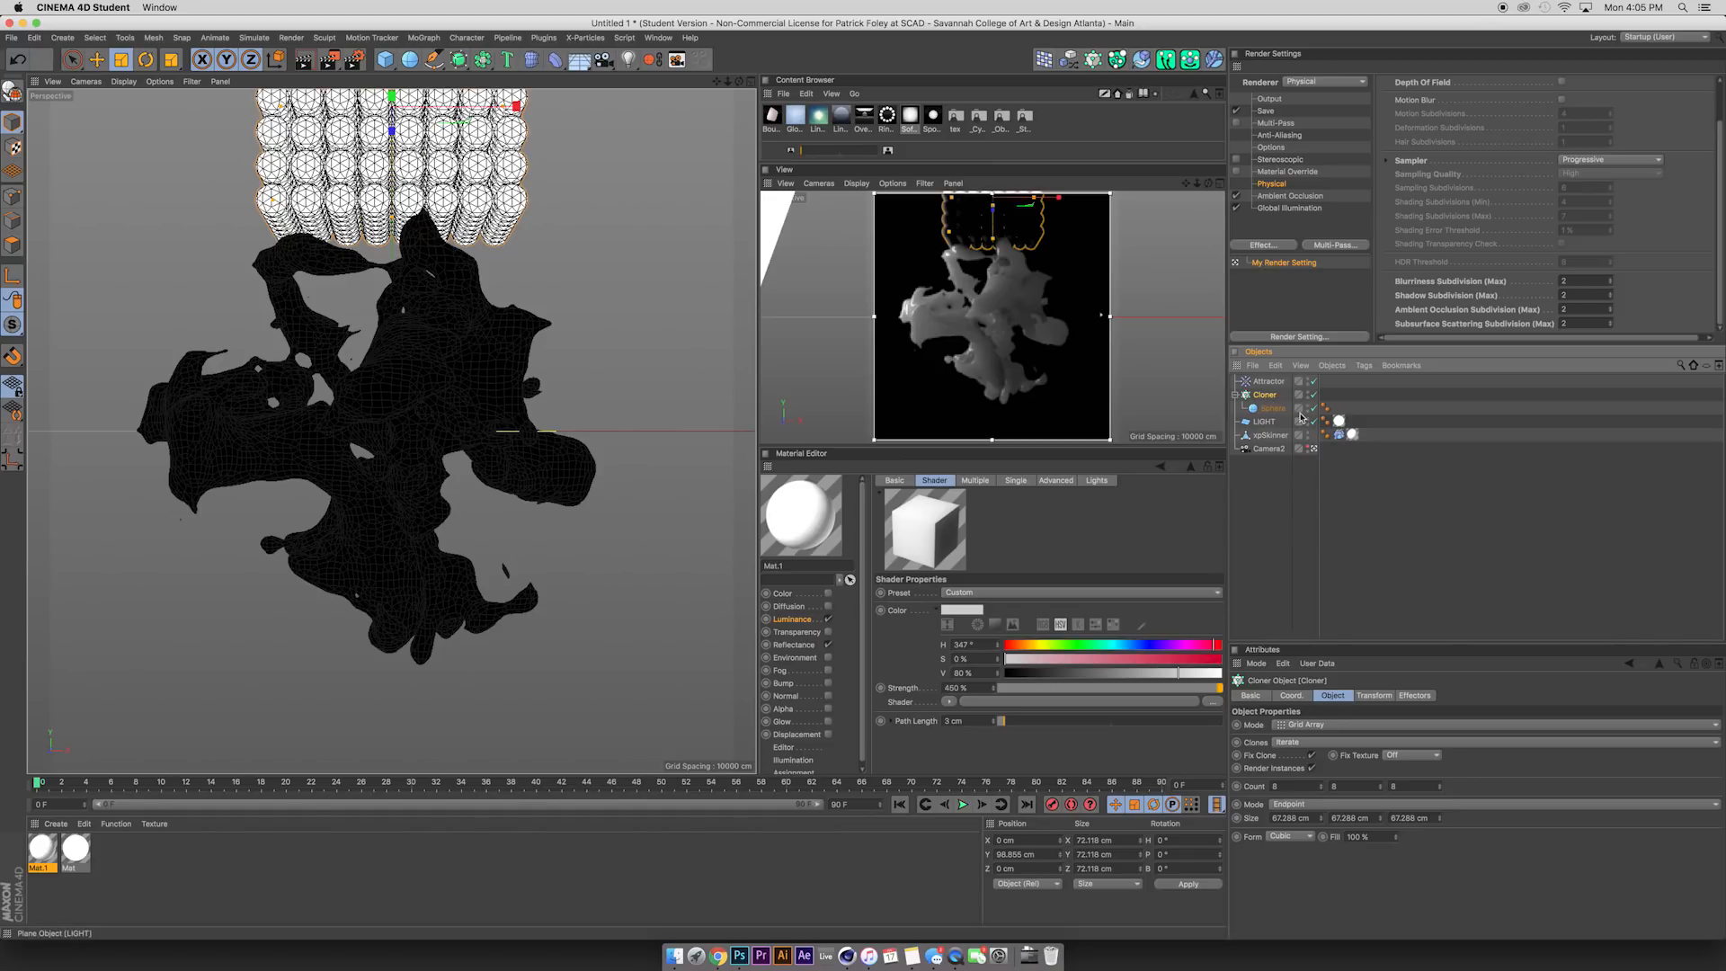
pyautogui.click(1264, 382)
pyautogui.press('Delete')
# Set the Cloner's mode to Object and assign xpSkinner as the surface to clone onto.
pyautogui.click(1265, 382)
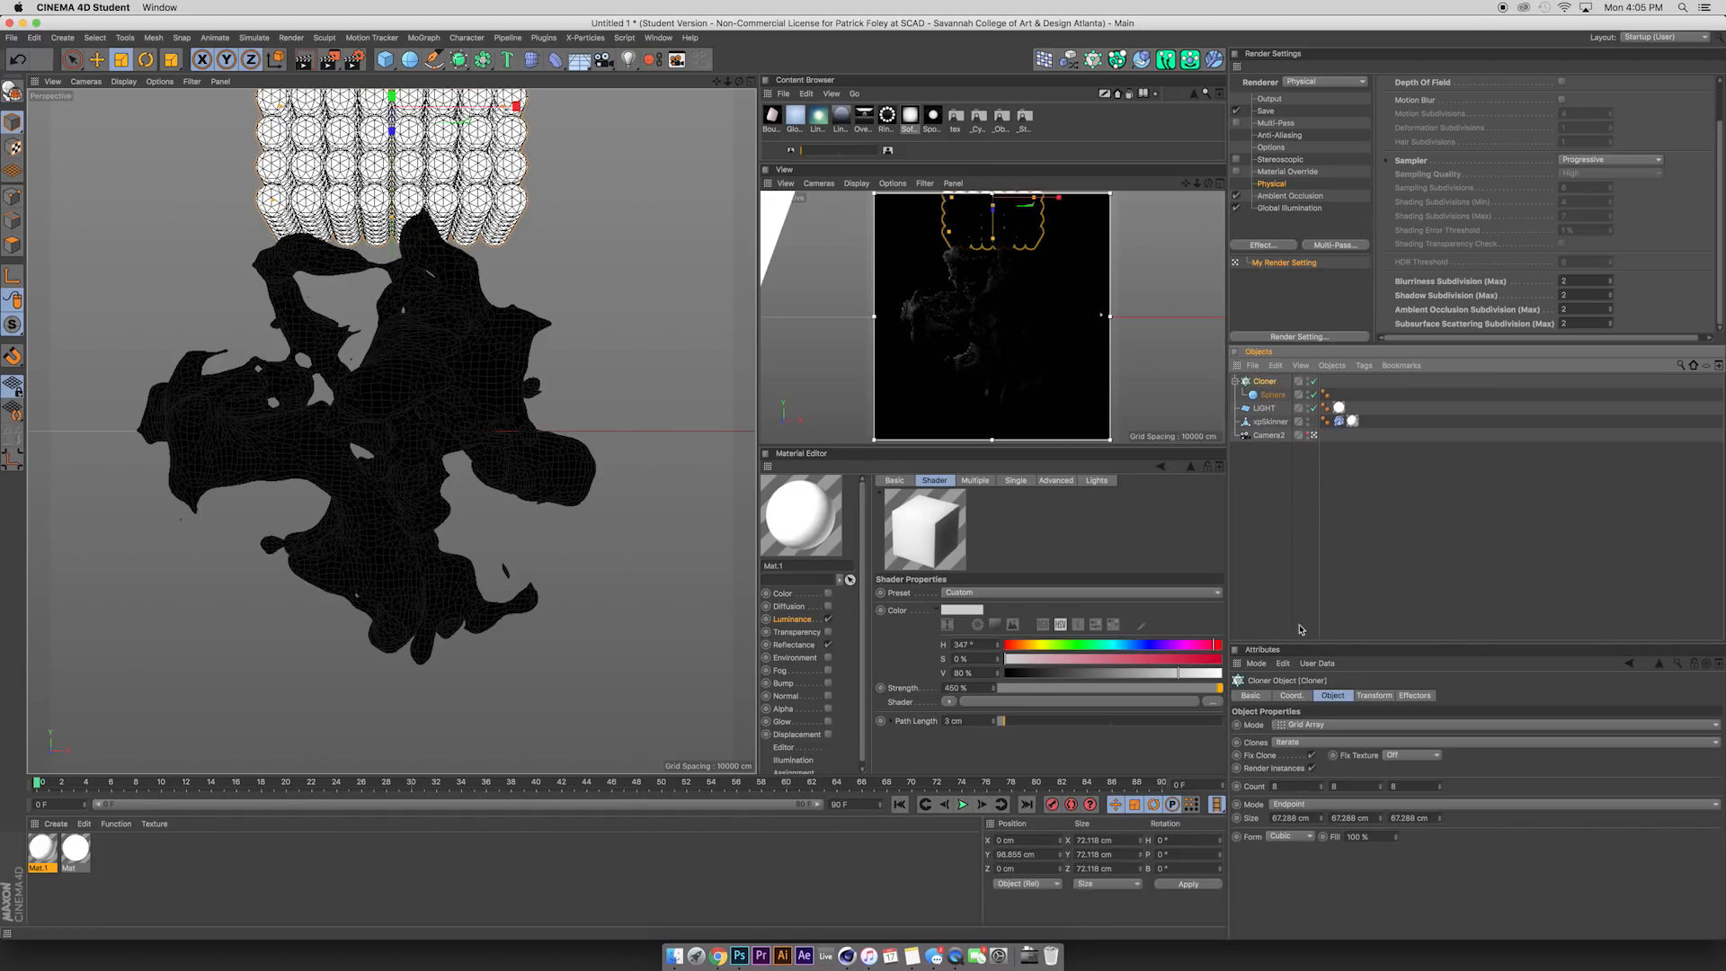
pyautogui.click(1302, 724)
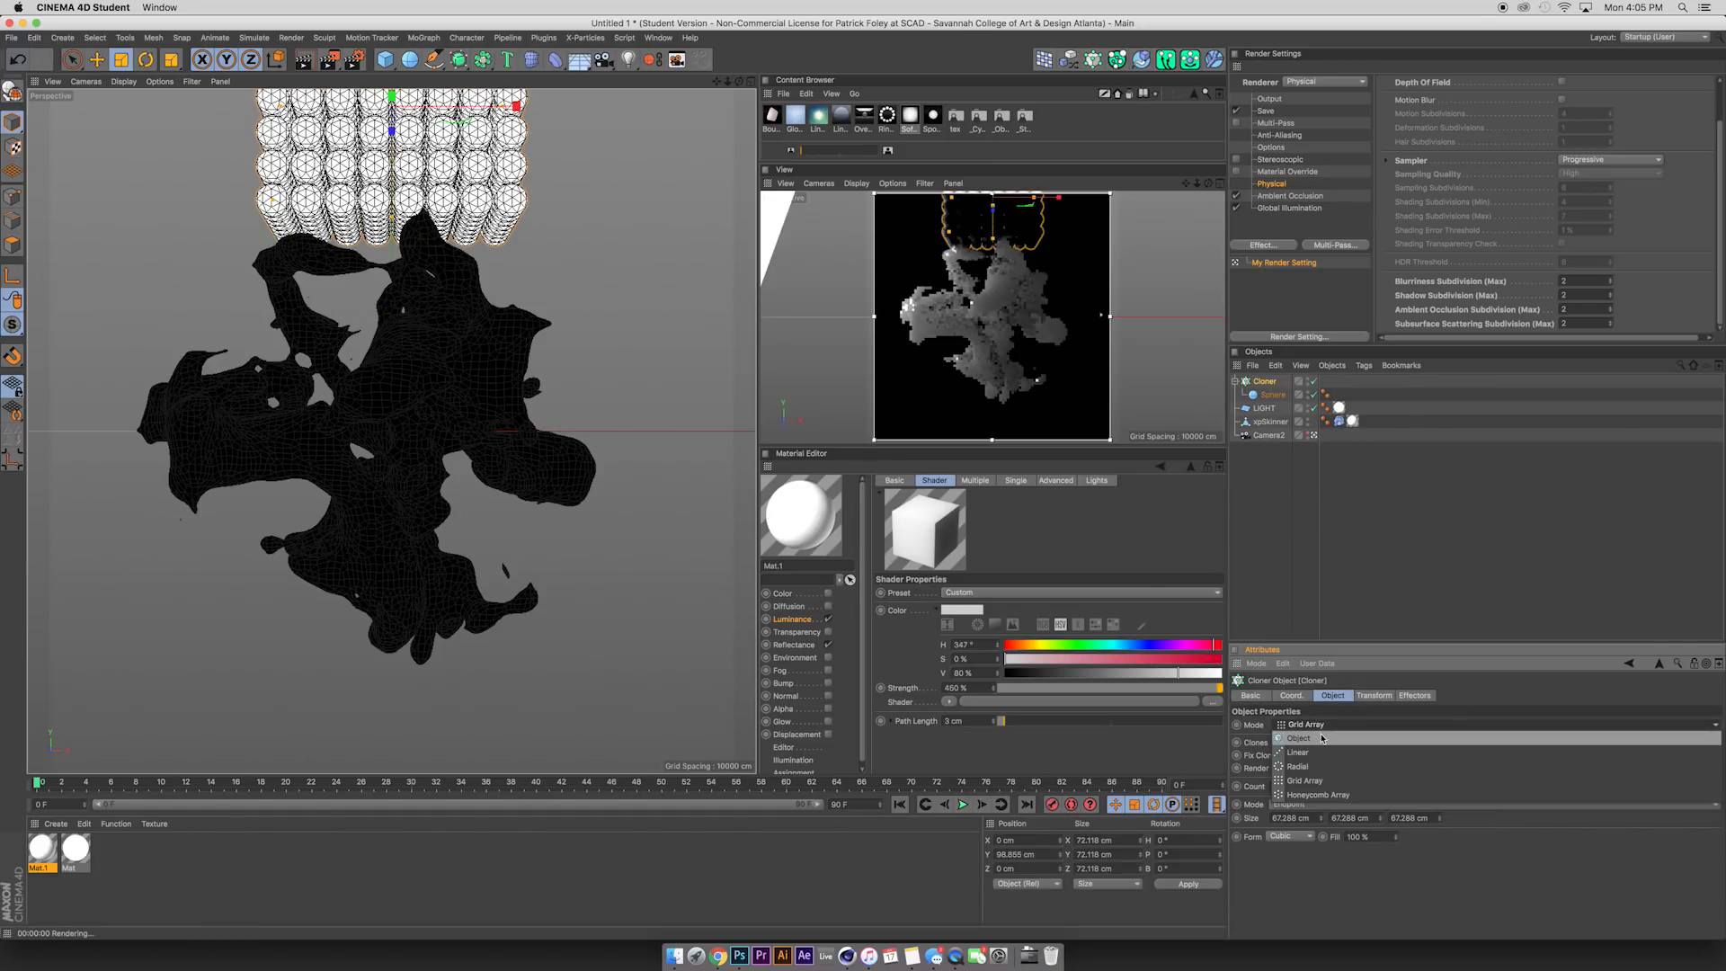
pyautogui.click(1321, 738)
pyautogui.moveTo(1270, 421); pyautogui.dragTo(1314, 788)
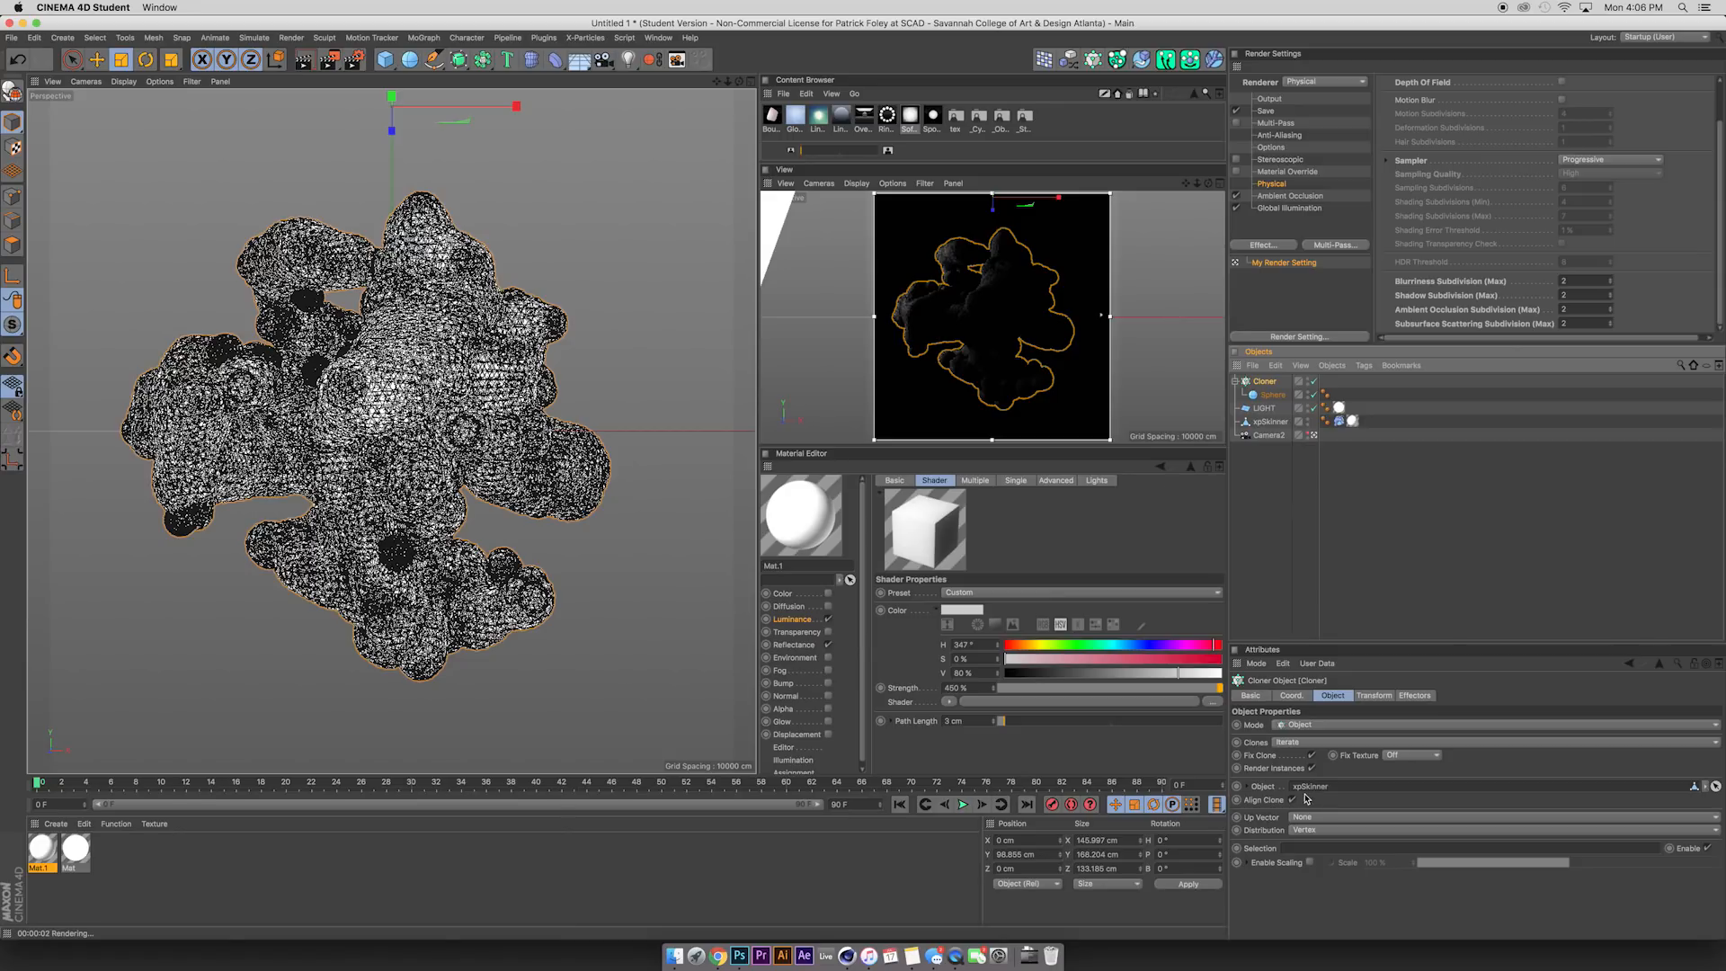
# Set the cloned Sphere's radius to 3 cm.
pyautogui.click(1272, 395)
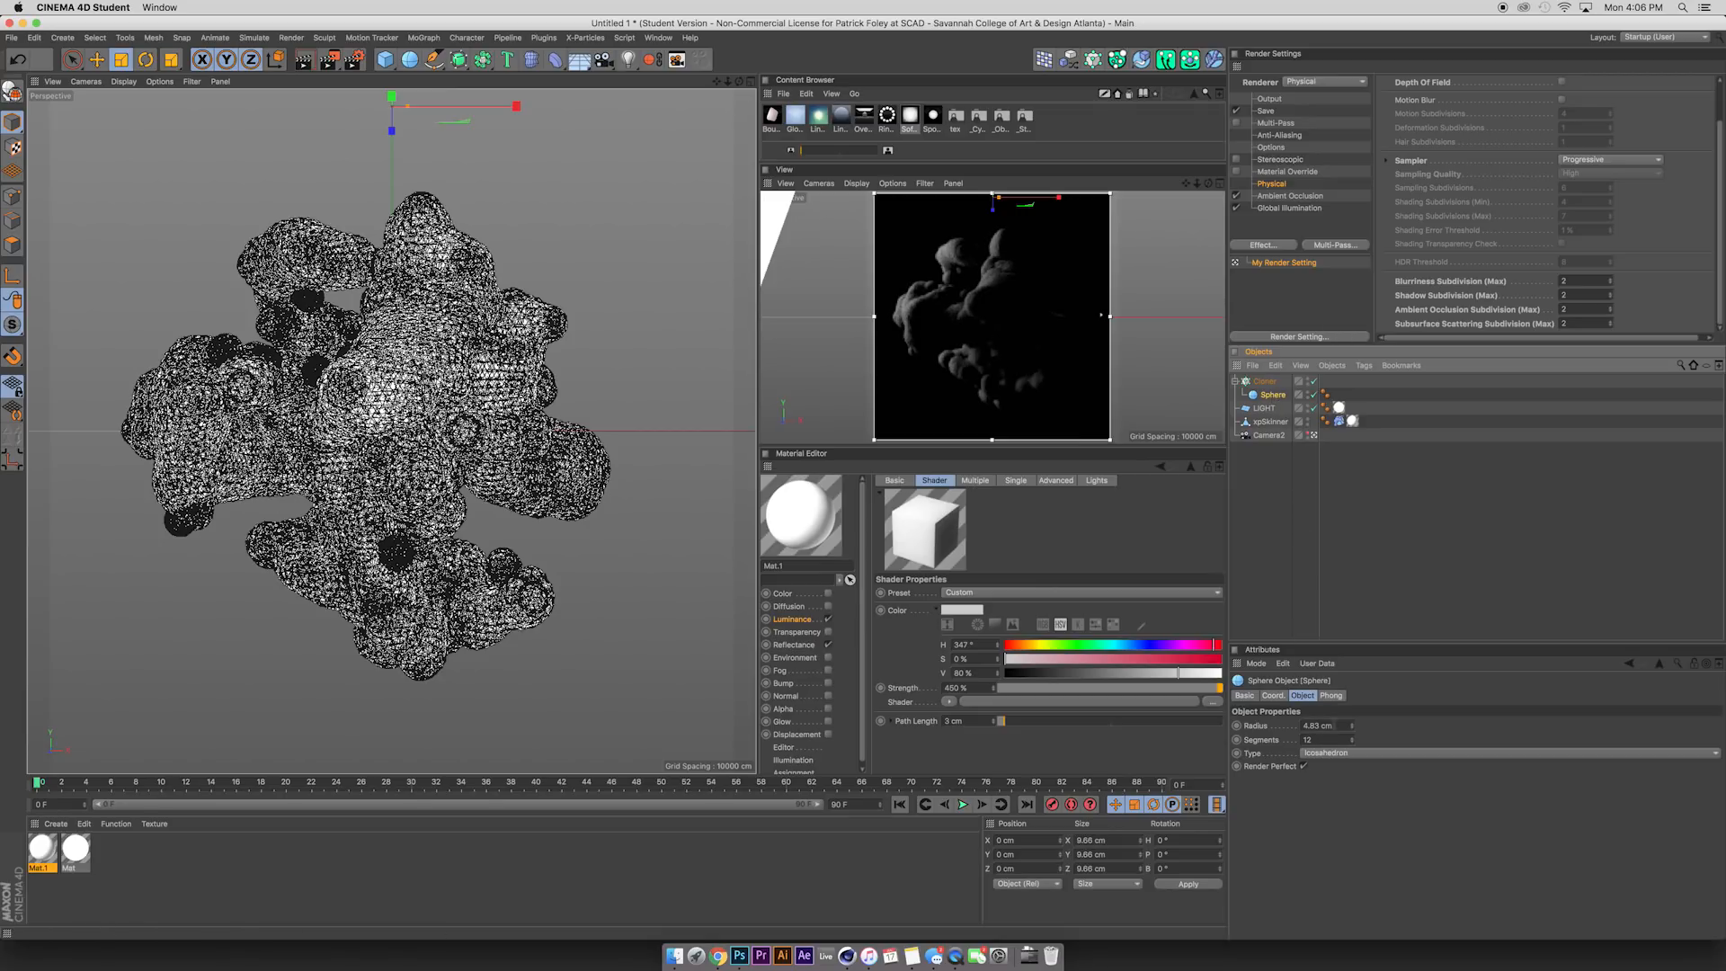
pyautogui.doubleClick(1334, 725)
pyautogui.write('3')
pyautogui.press('Return')
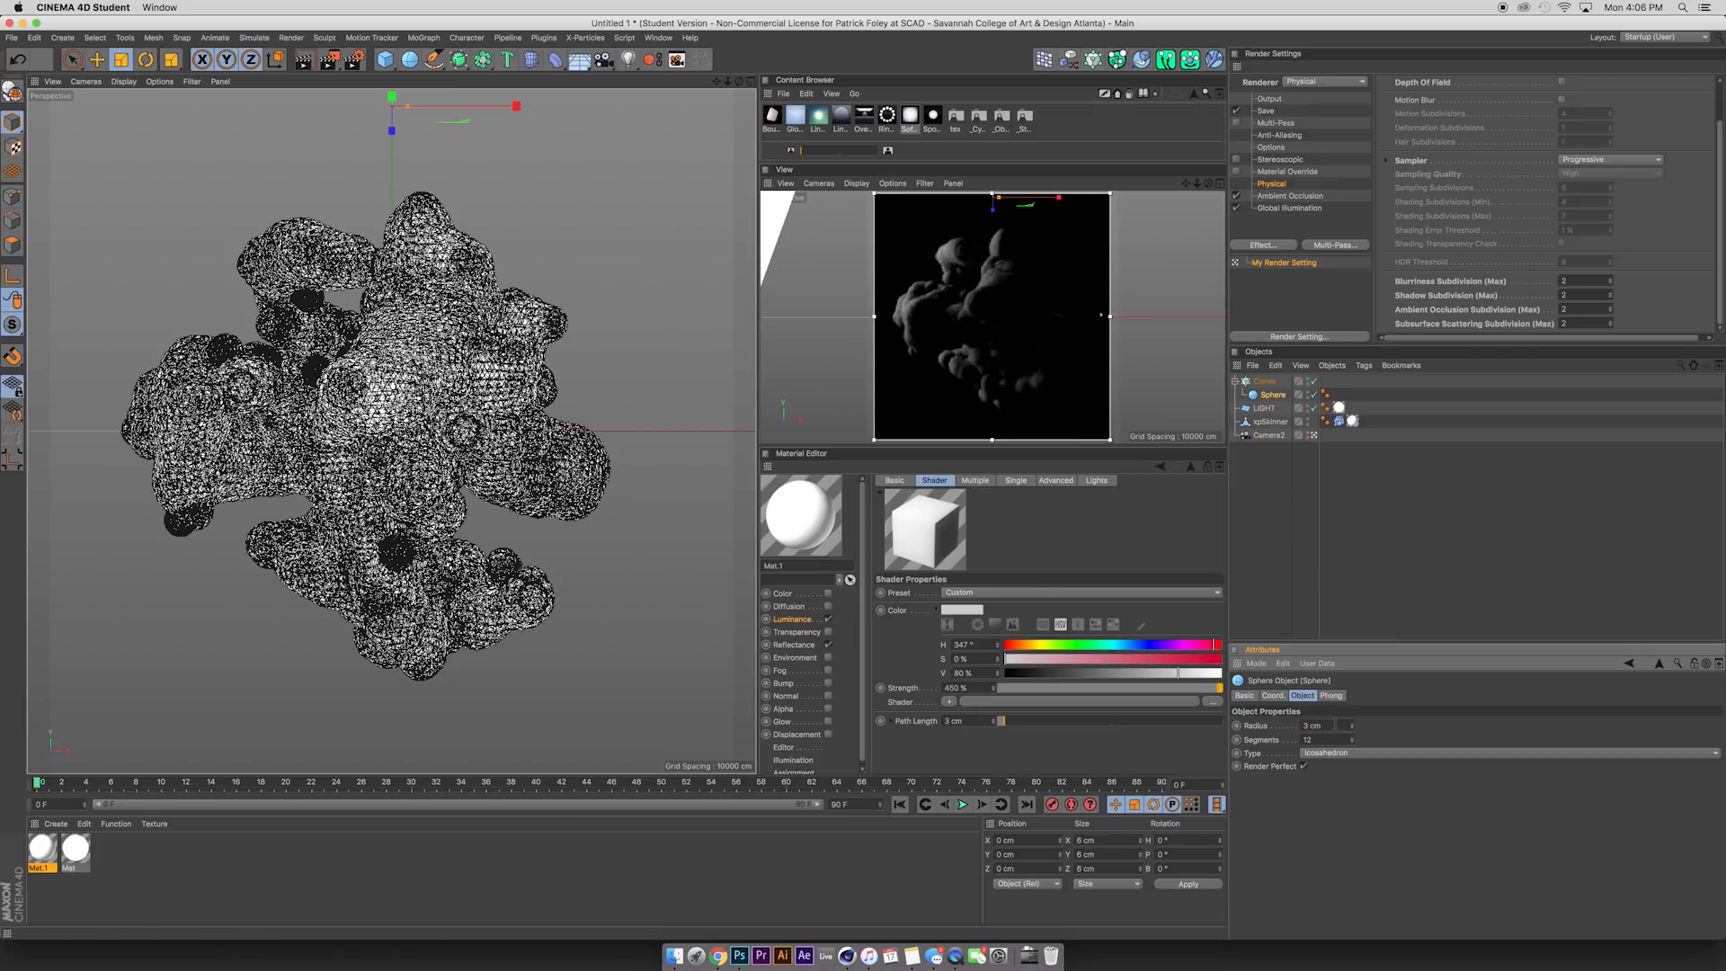
# Set the cloned Sphere's radius to 1 cm and display the perspective view shaded without wireframe lines.
pyautogui.doubleClick(1336, 724)
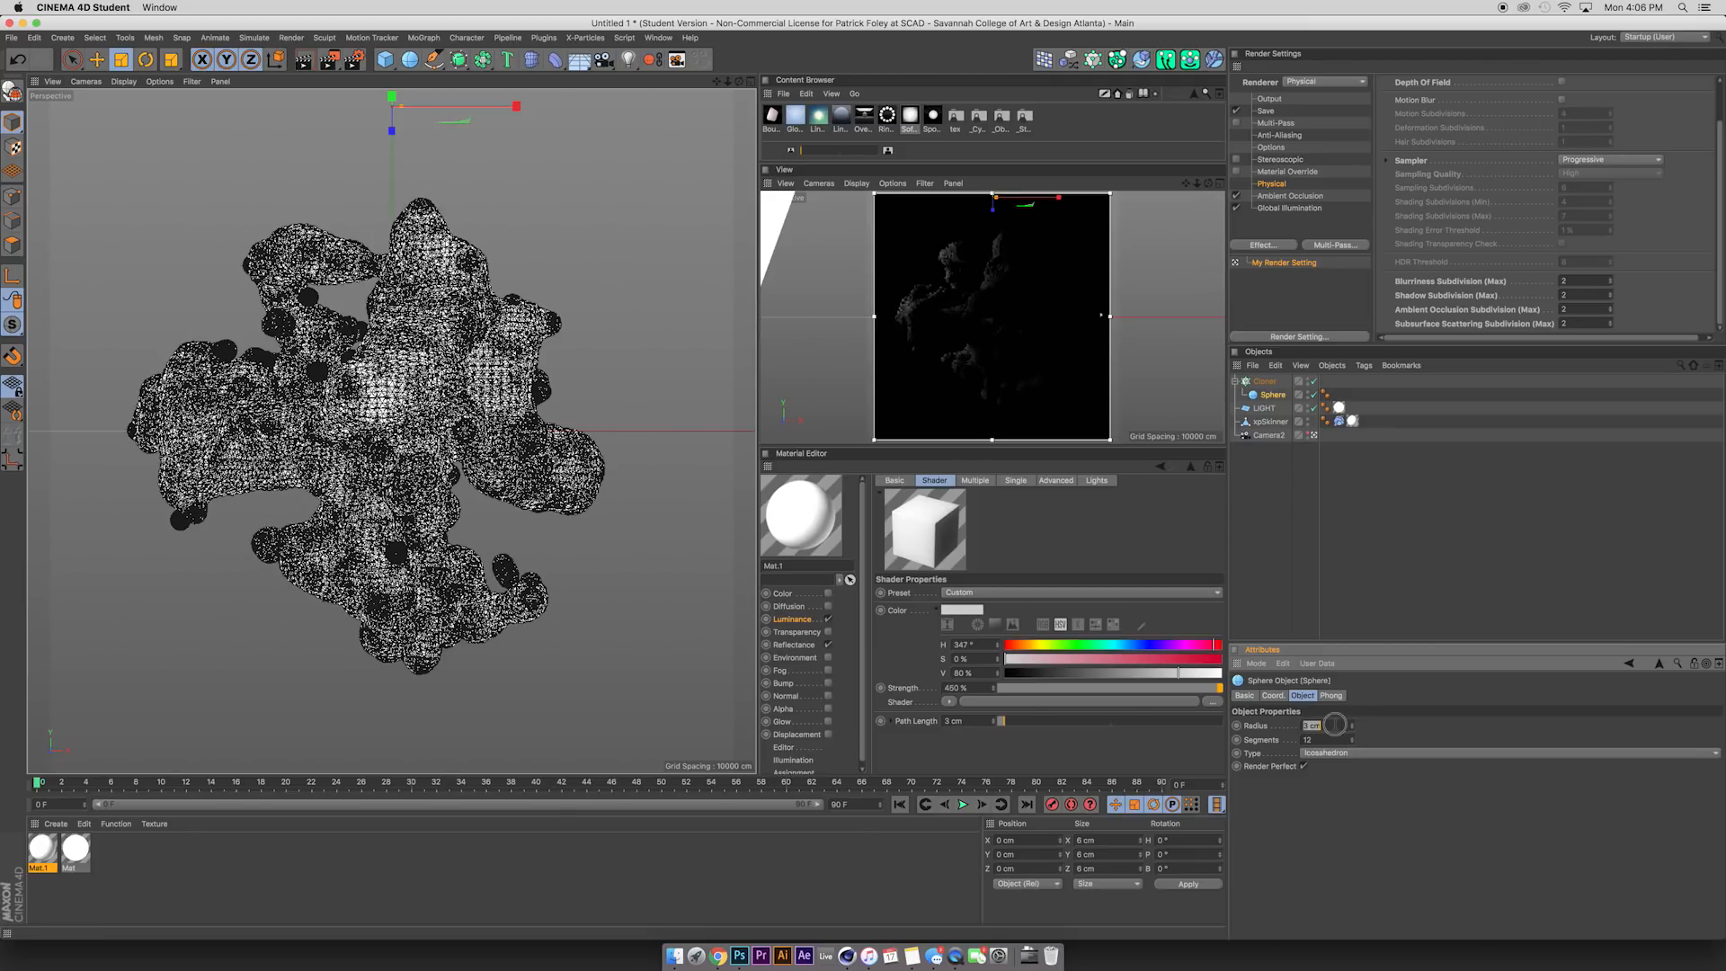
pyautogui.write('2')
pyautogui.press('Return')
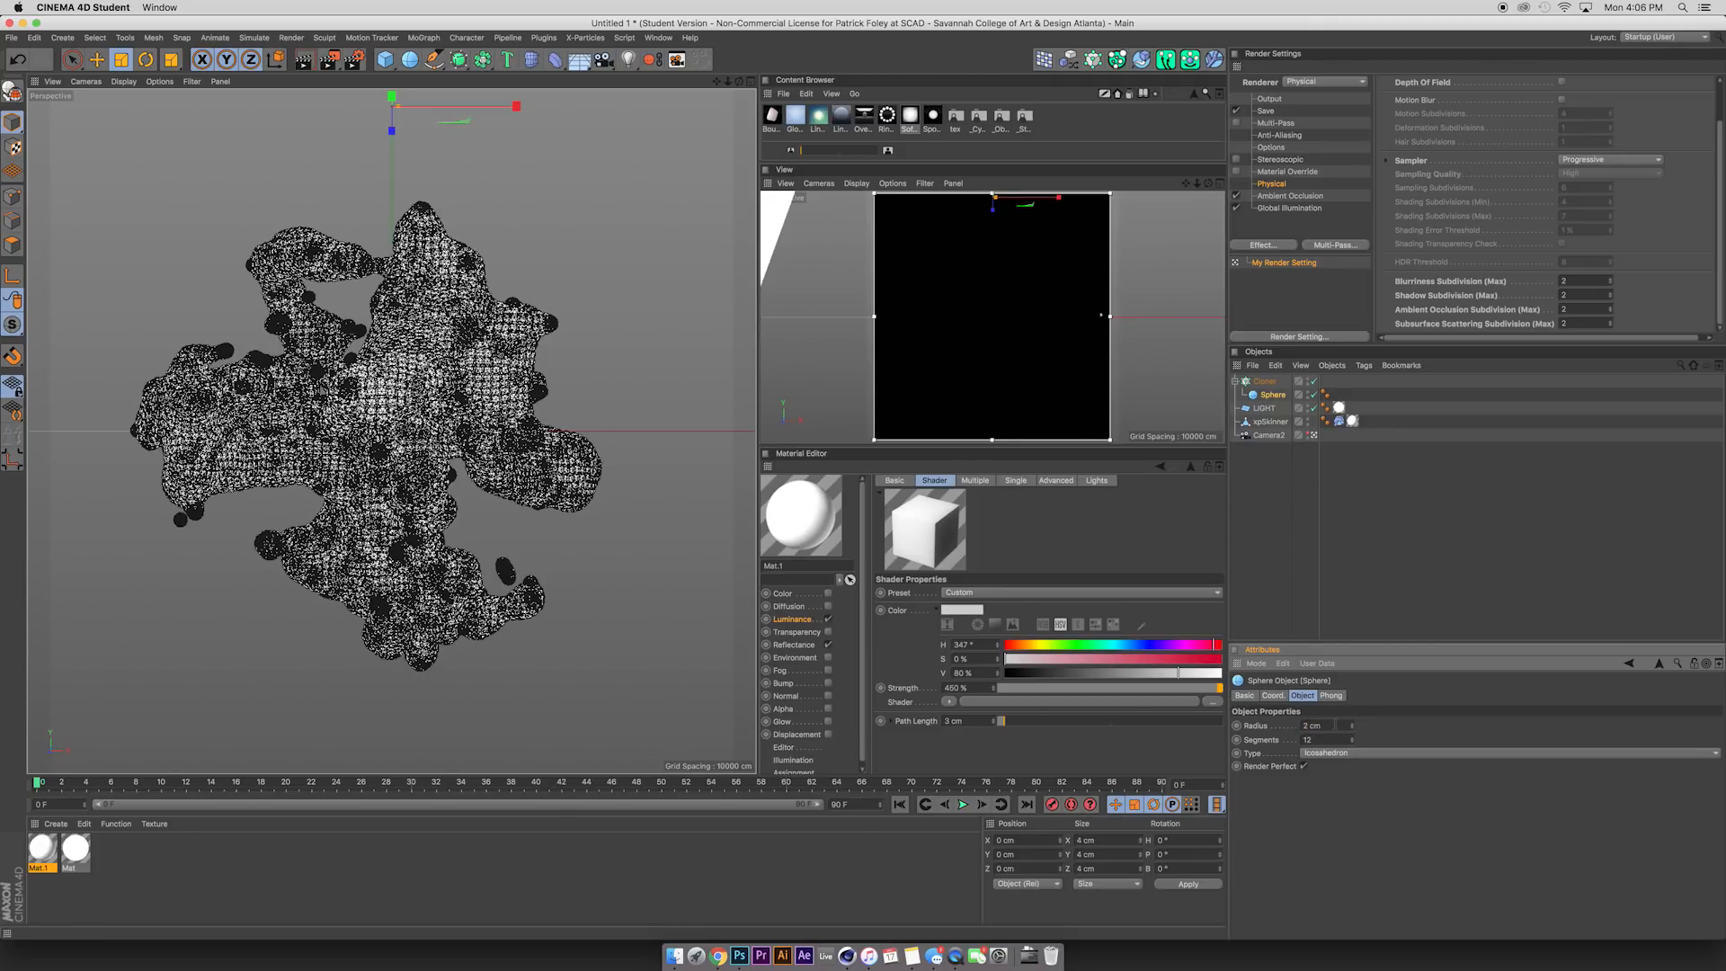
pyautogui.doubleClick(1335, 725)
pyautogui.write('1')
pyautogui.click(124, 82)
pyautogui.click(136, 104)
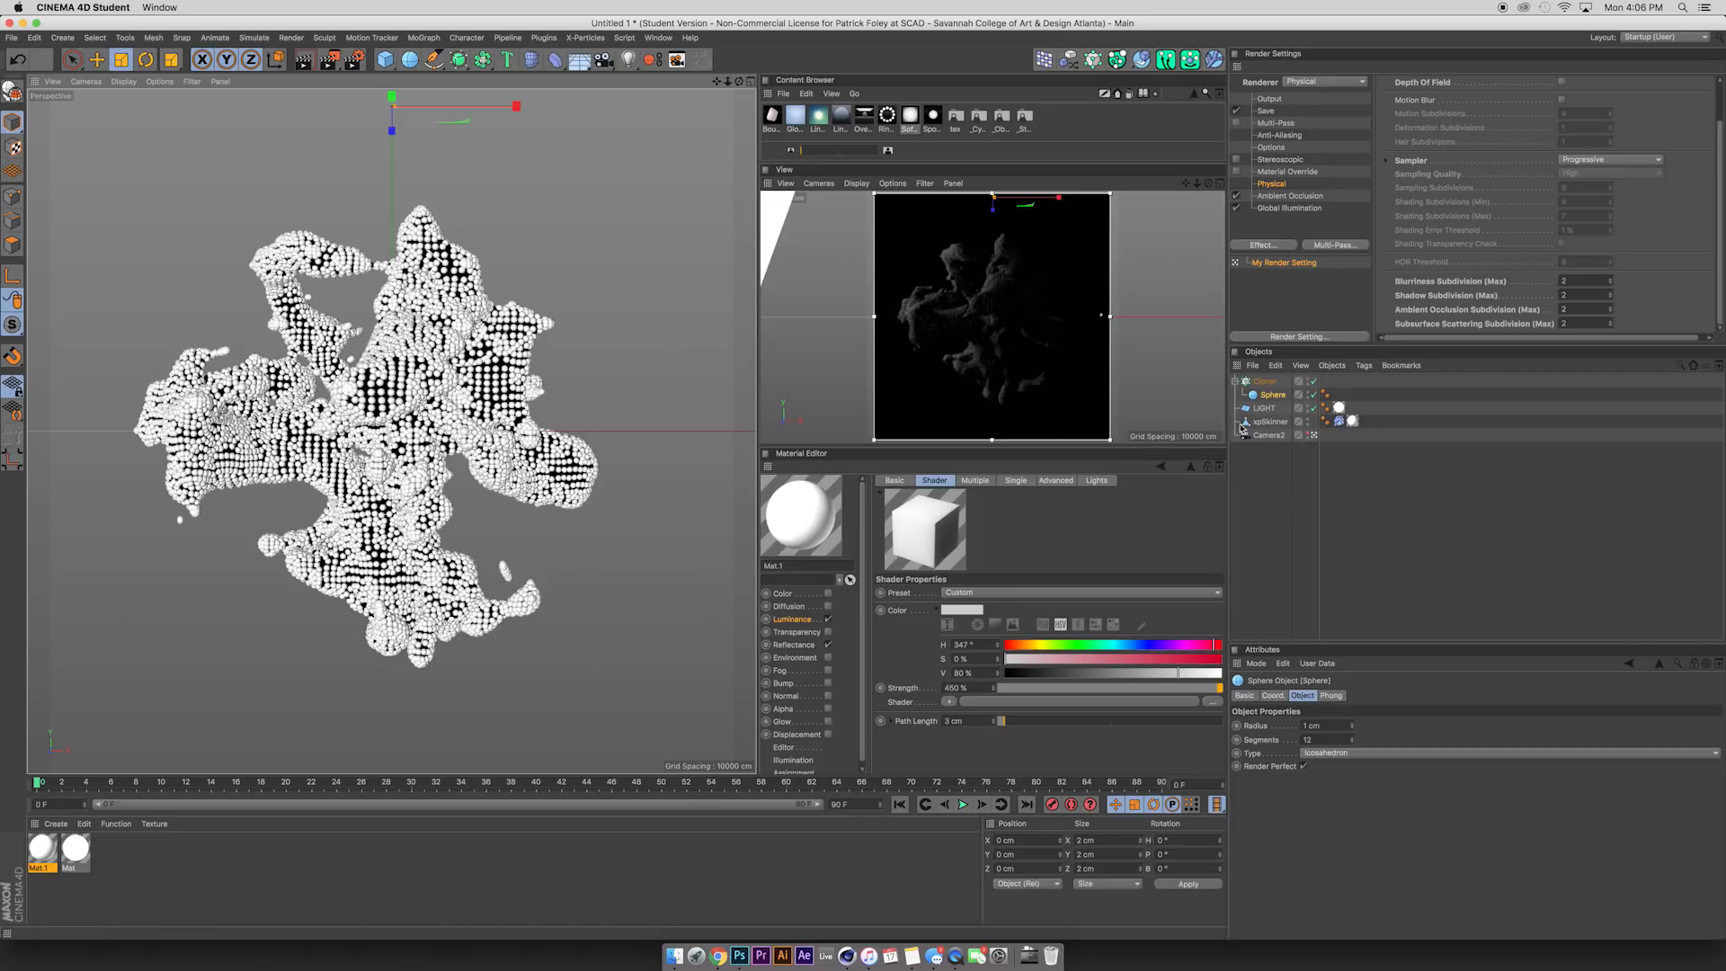
# Add a MoGraph Shader effector to the Cloner.
pyautogui.click(1264, 381)
pyautogui.click(423, 38)
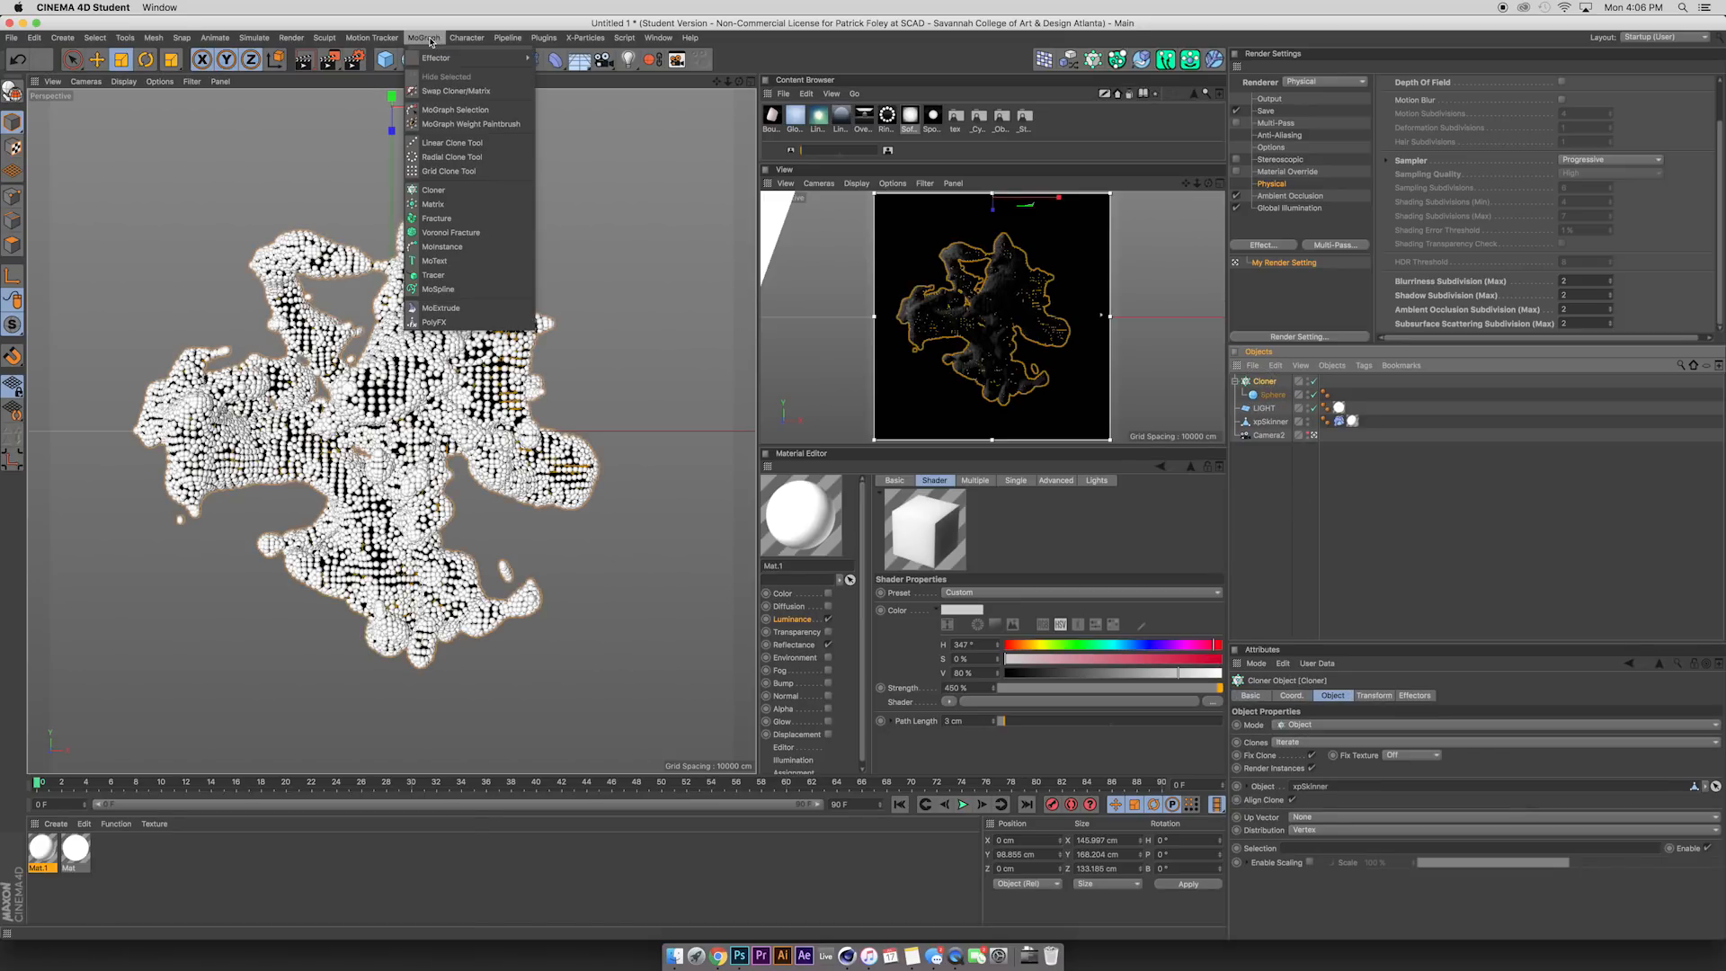
pyautogui.moveTo(468, 57)
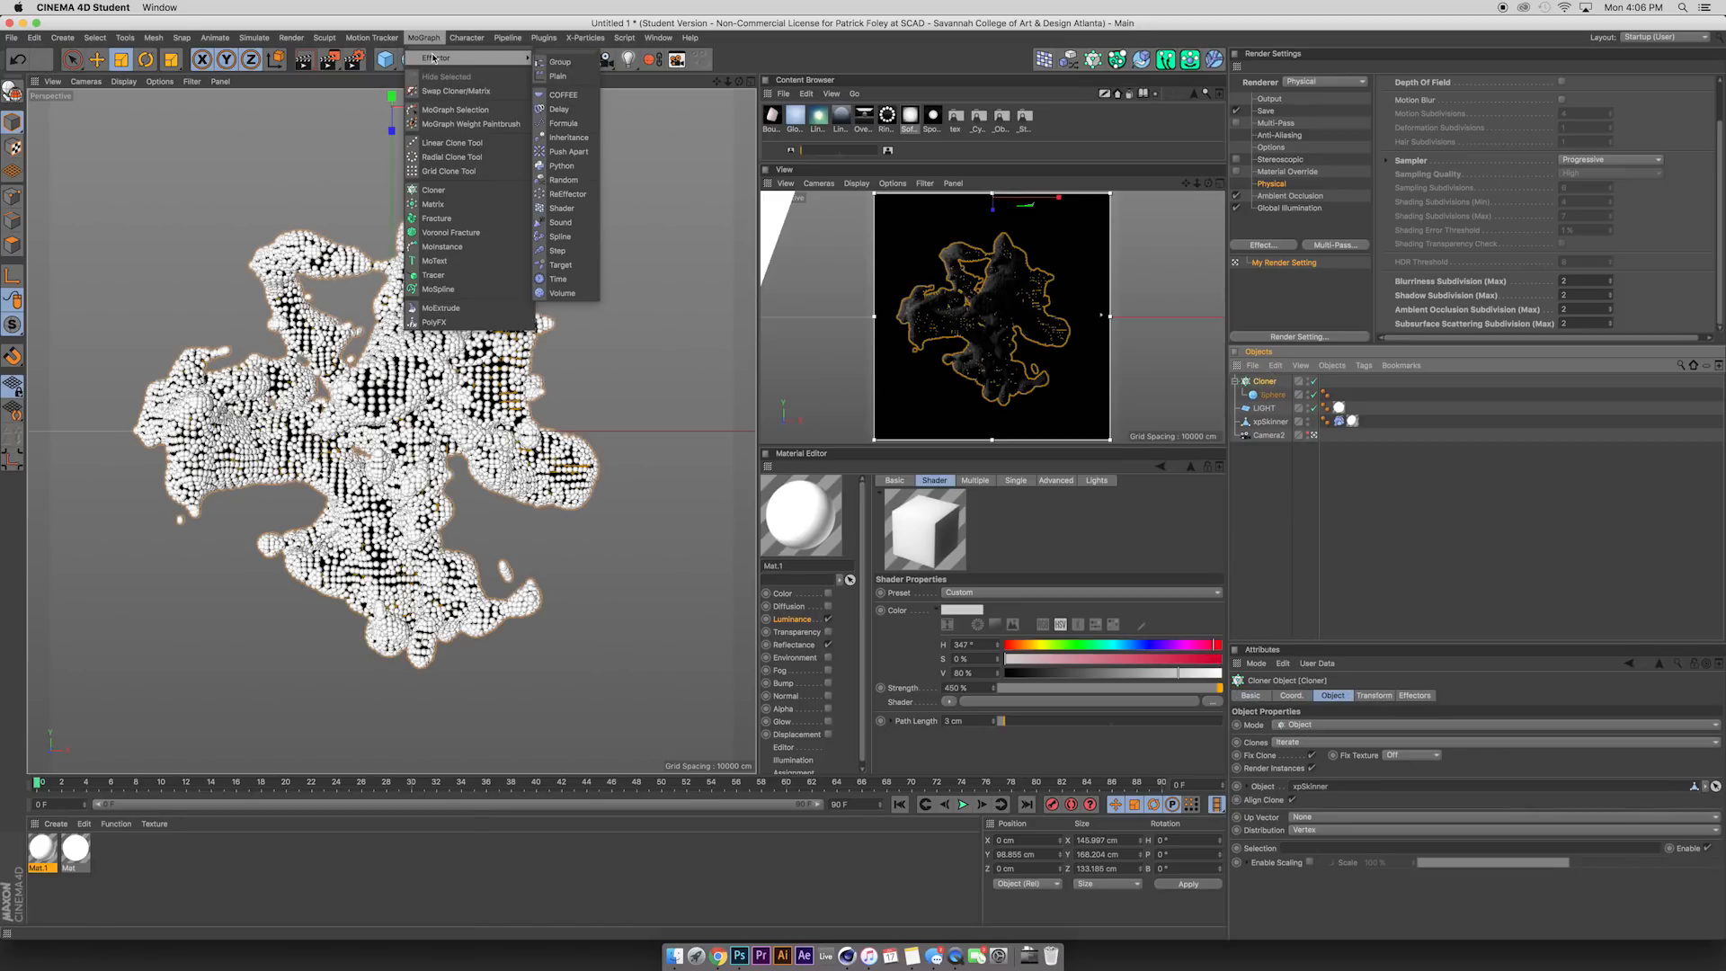
pyautogui.click(568, 208)
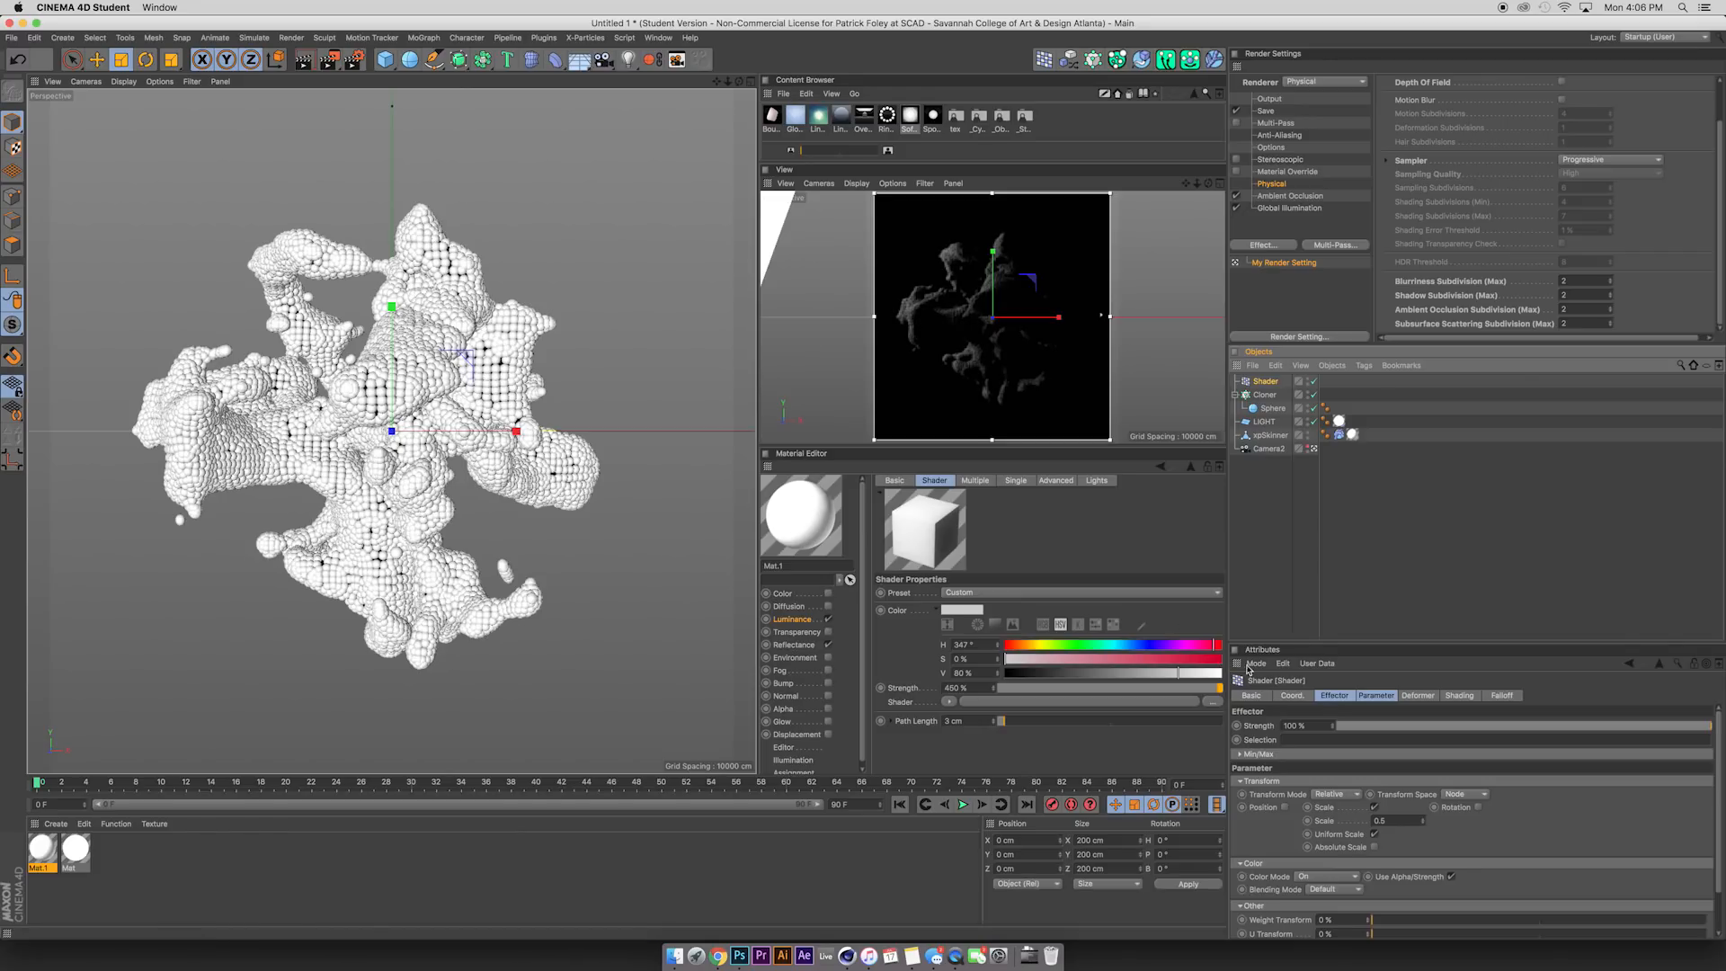
# Check that the Shader effector is assigned in the Cloner's effector list and open its settings.
pyautogui.click(1265, 395)
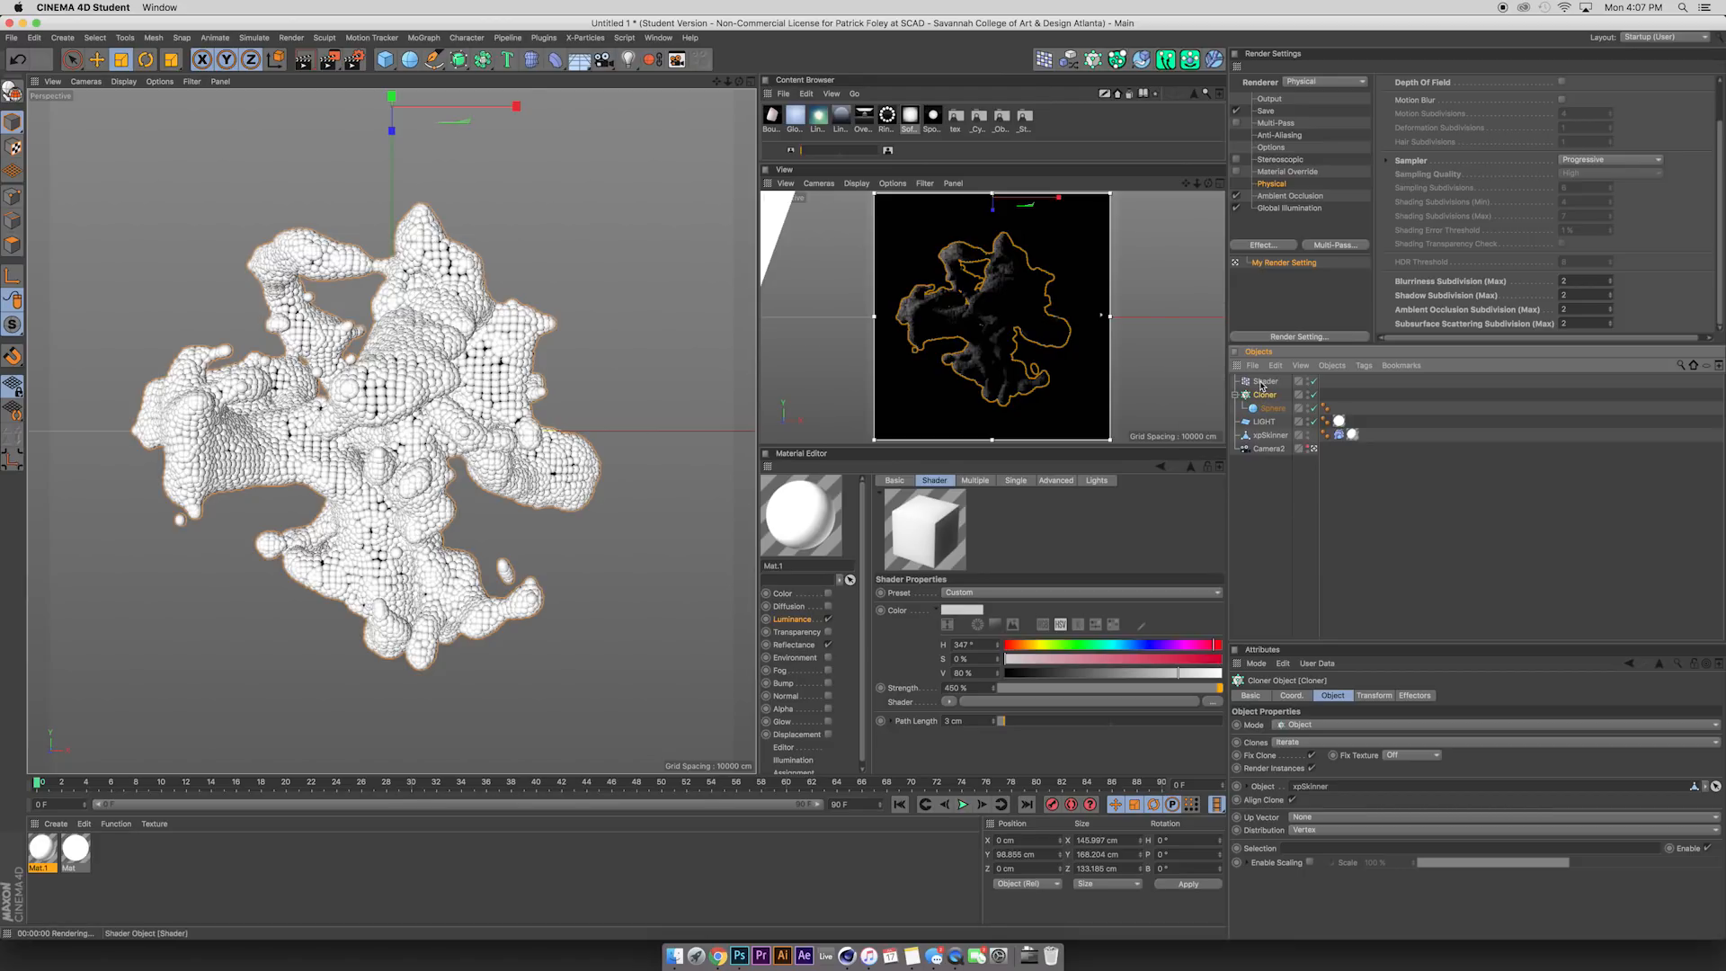
pyautogui.click(1264, 382)
pyautogui.click(1264, 394)
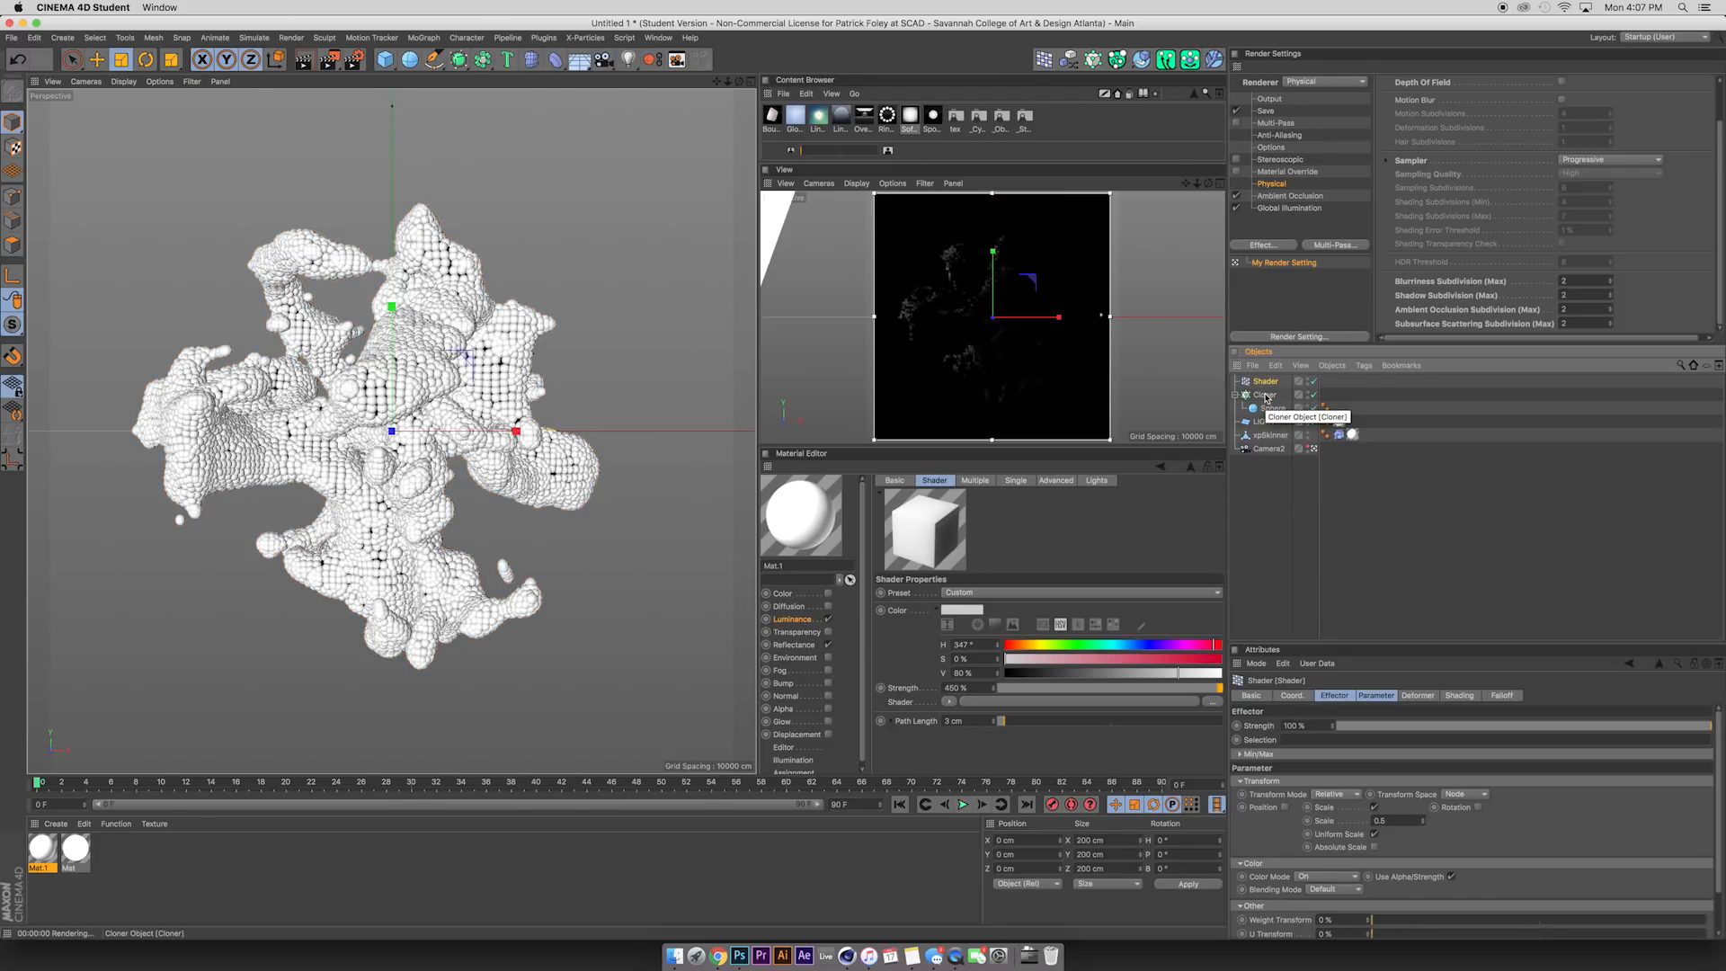
pyautogui.click(1414, 695)
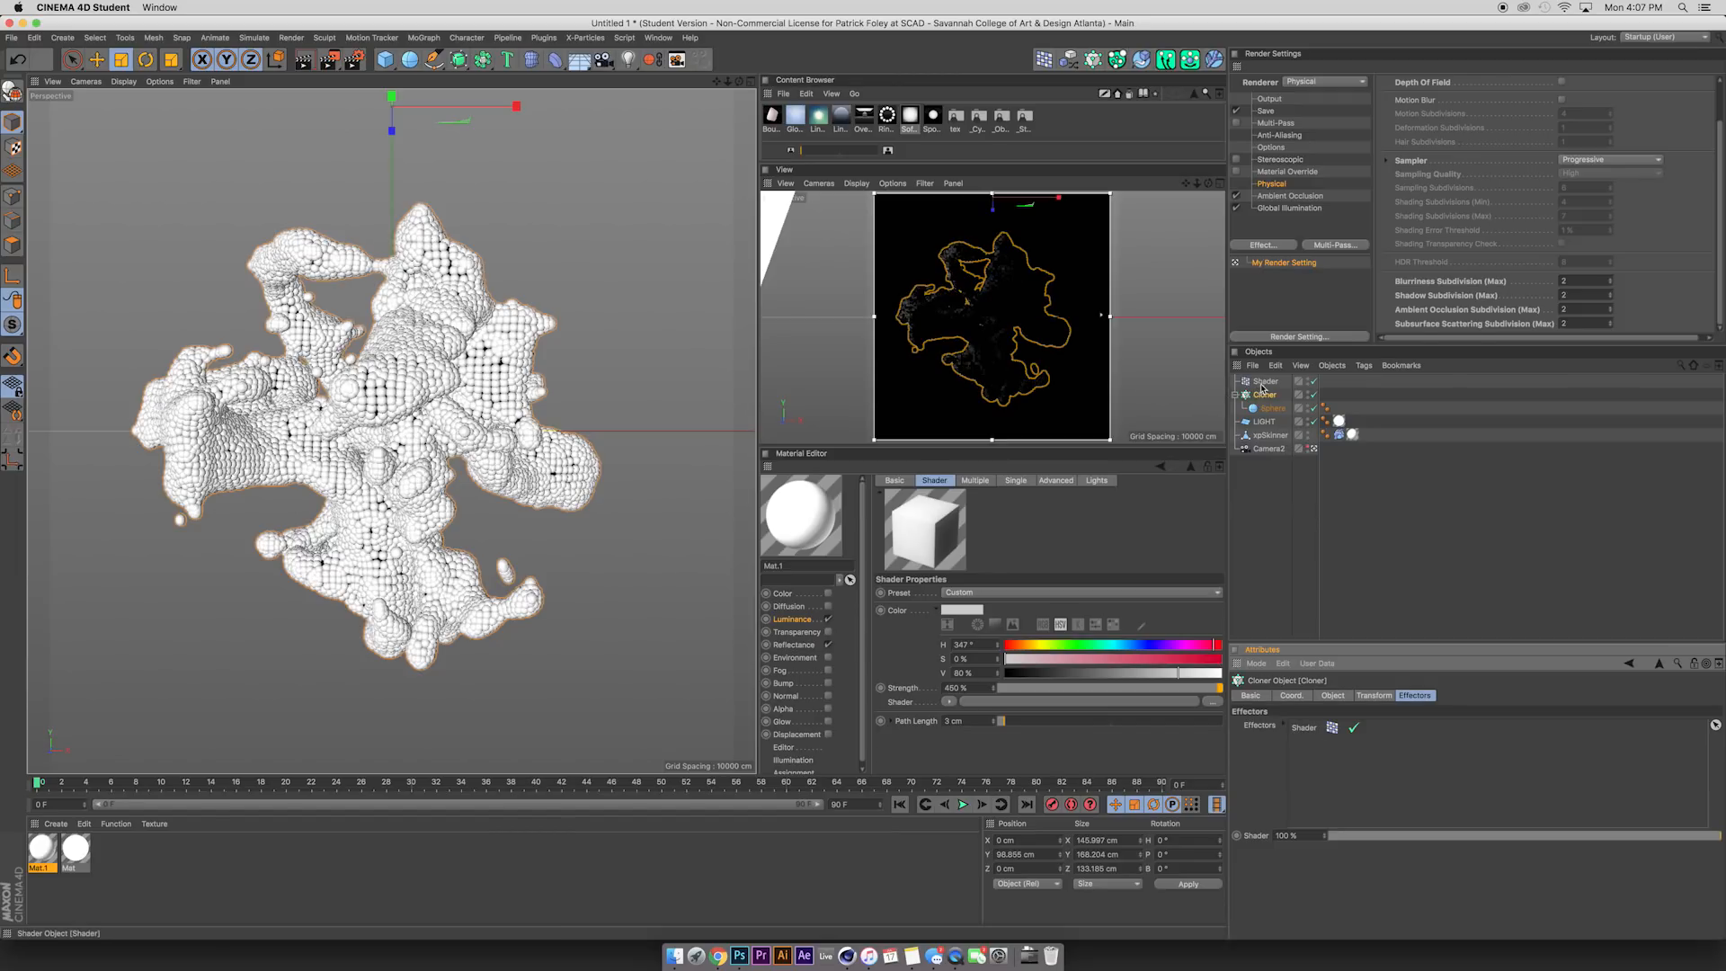
pyautogui.doubleClick(1303, 727)
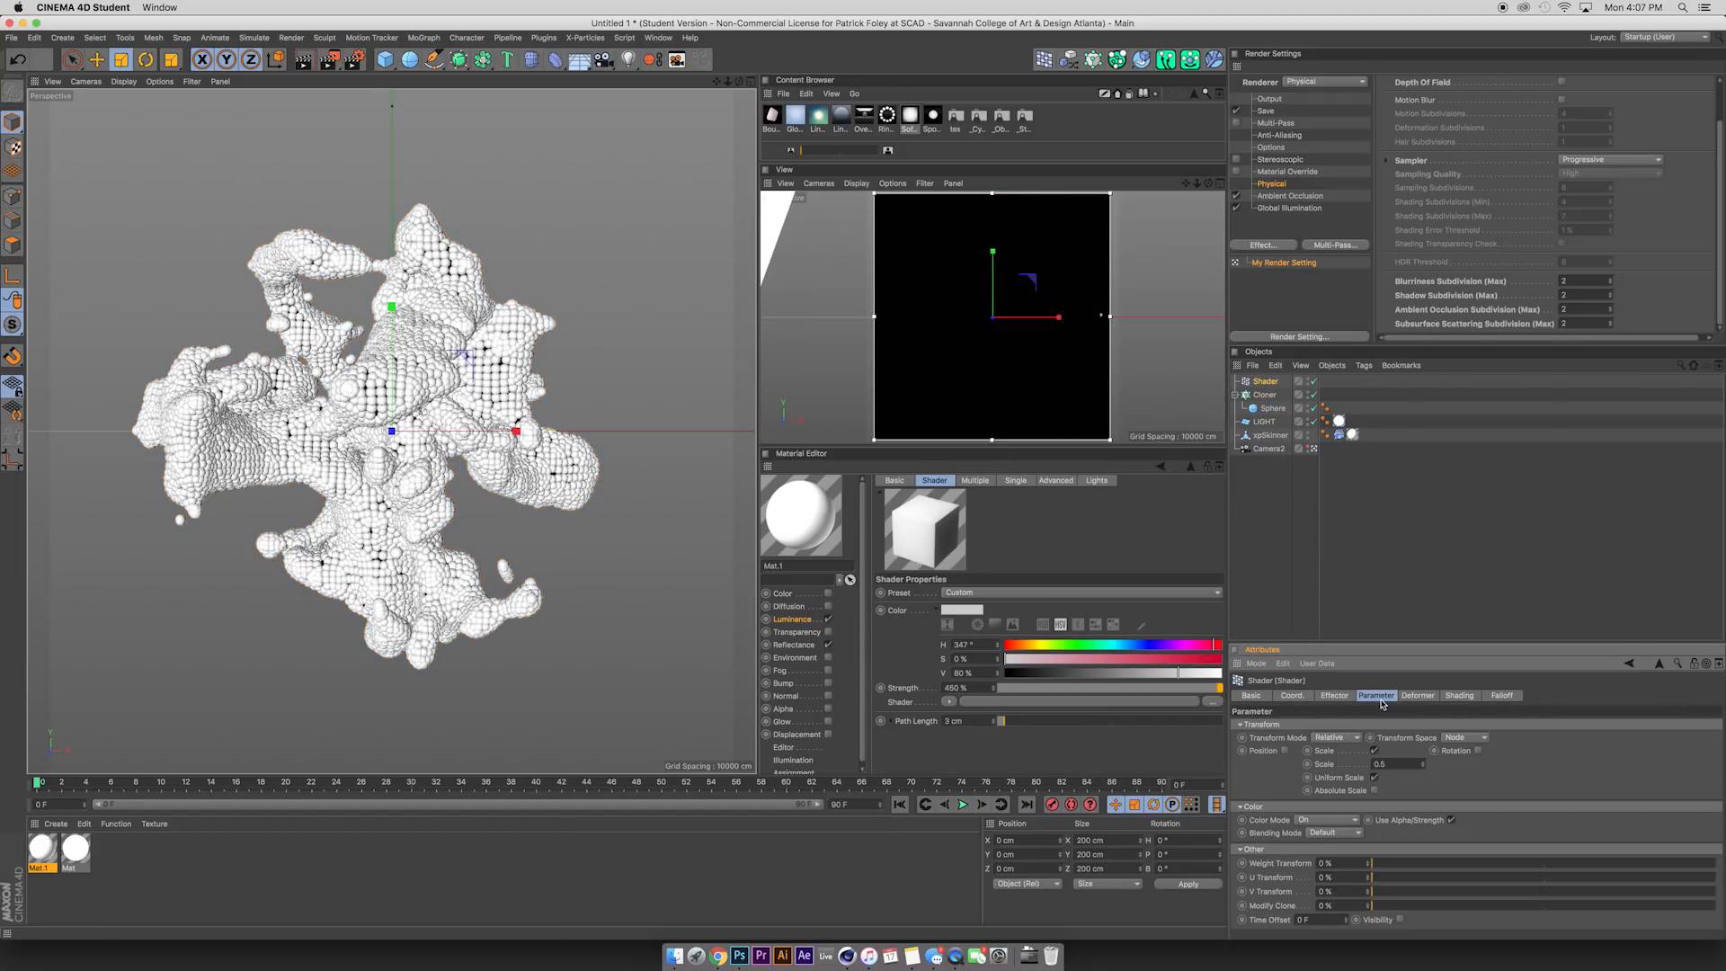
# Load a Noise shader into the Shader effector's custom shading channel and set the noise's global scale to 500%.
pyautogui.click(1451, 698)
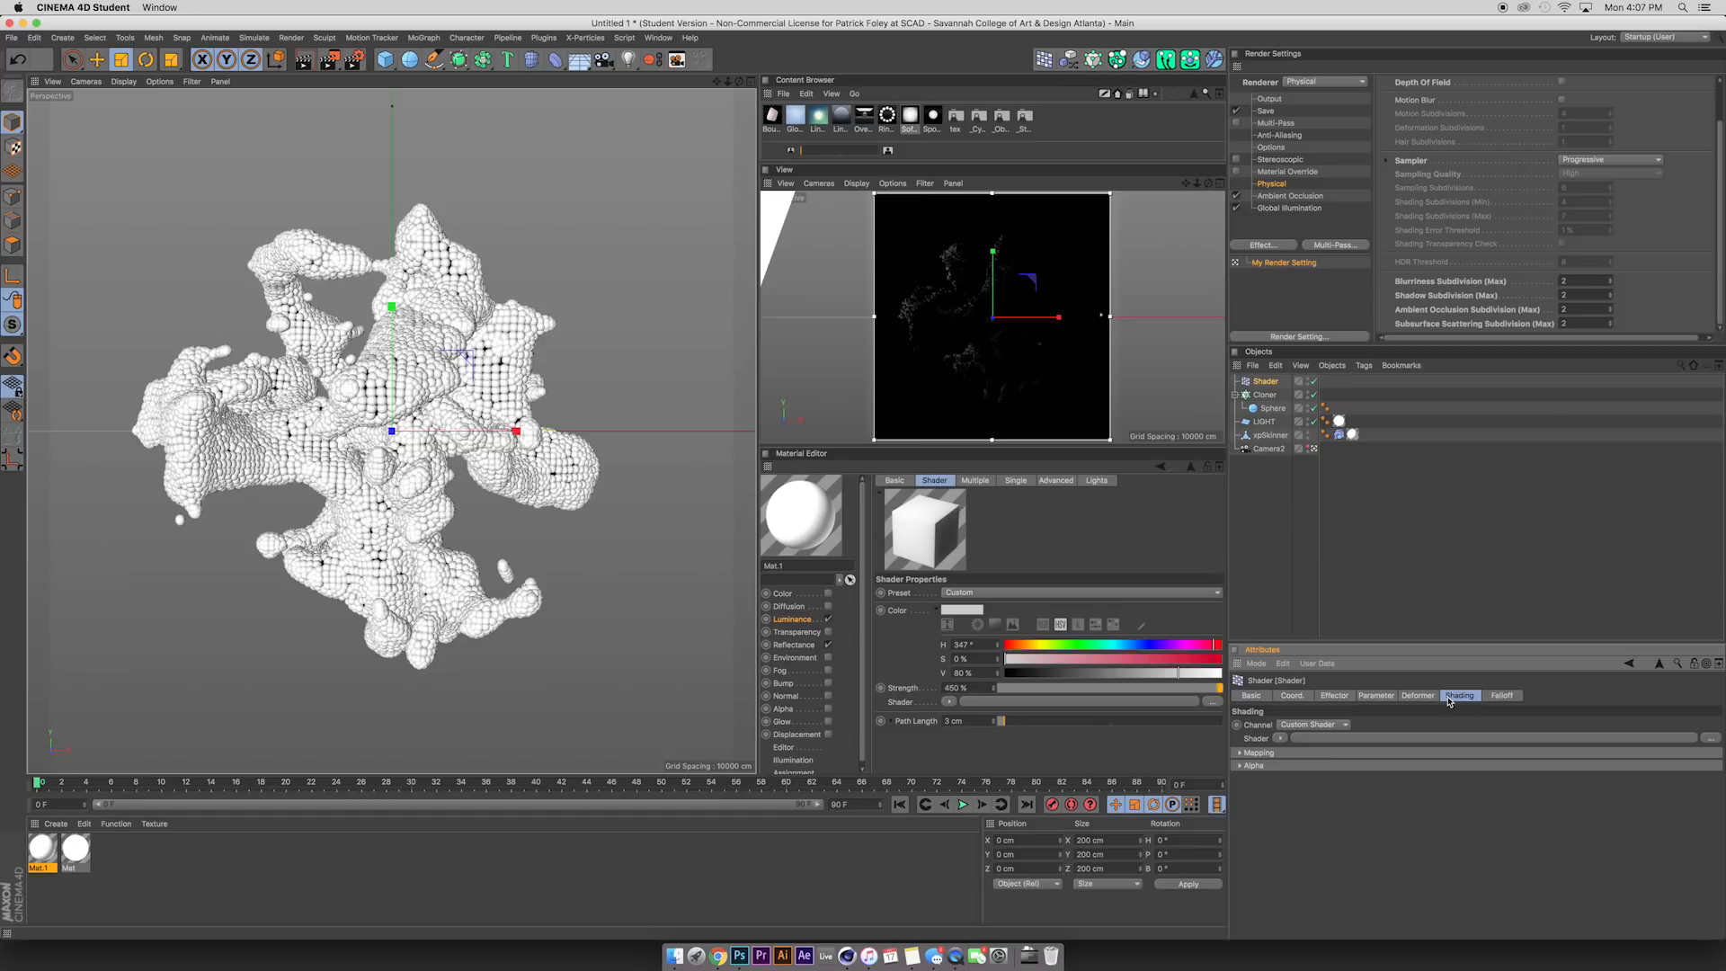
pyautogui.click(1281, 739)
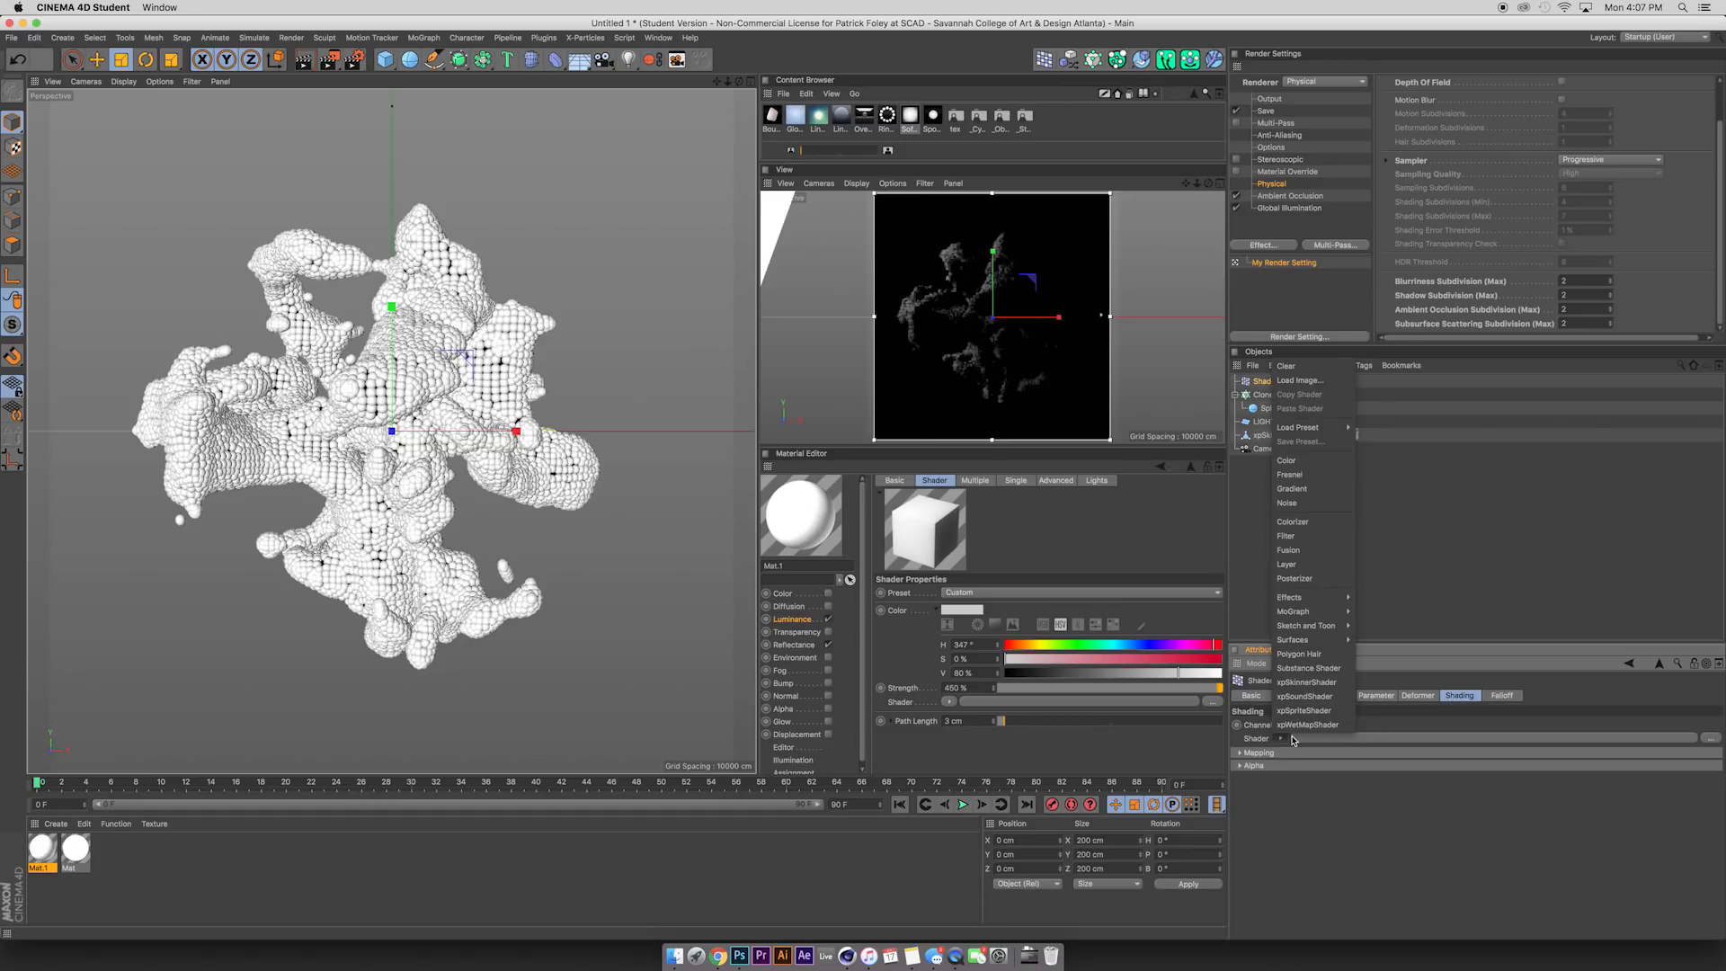
pyautogui.click(1288, 503)
pyautogui.click(1349, 739)
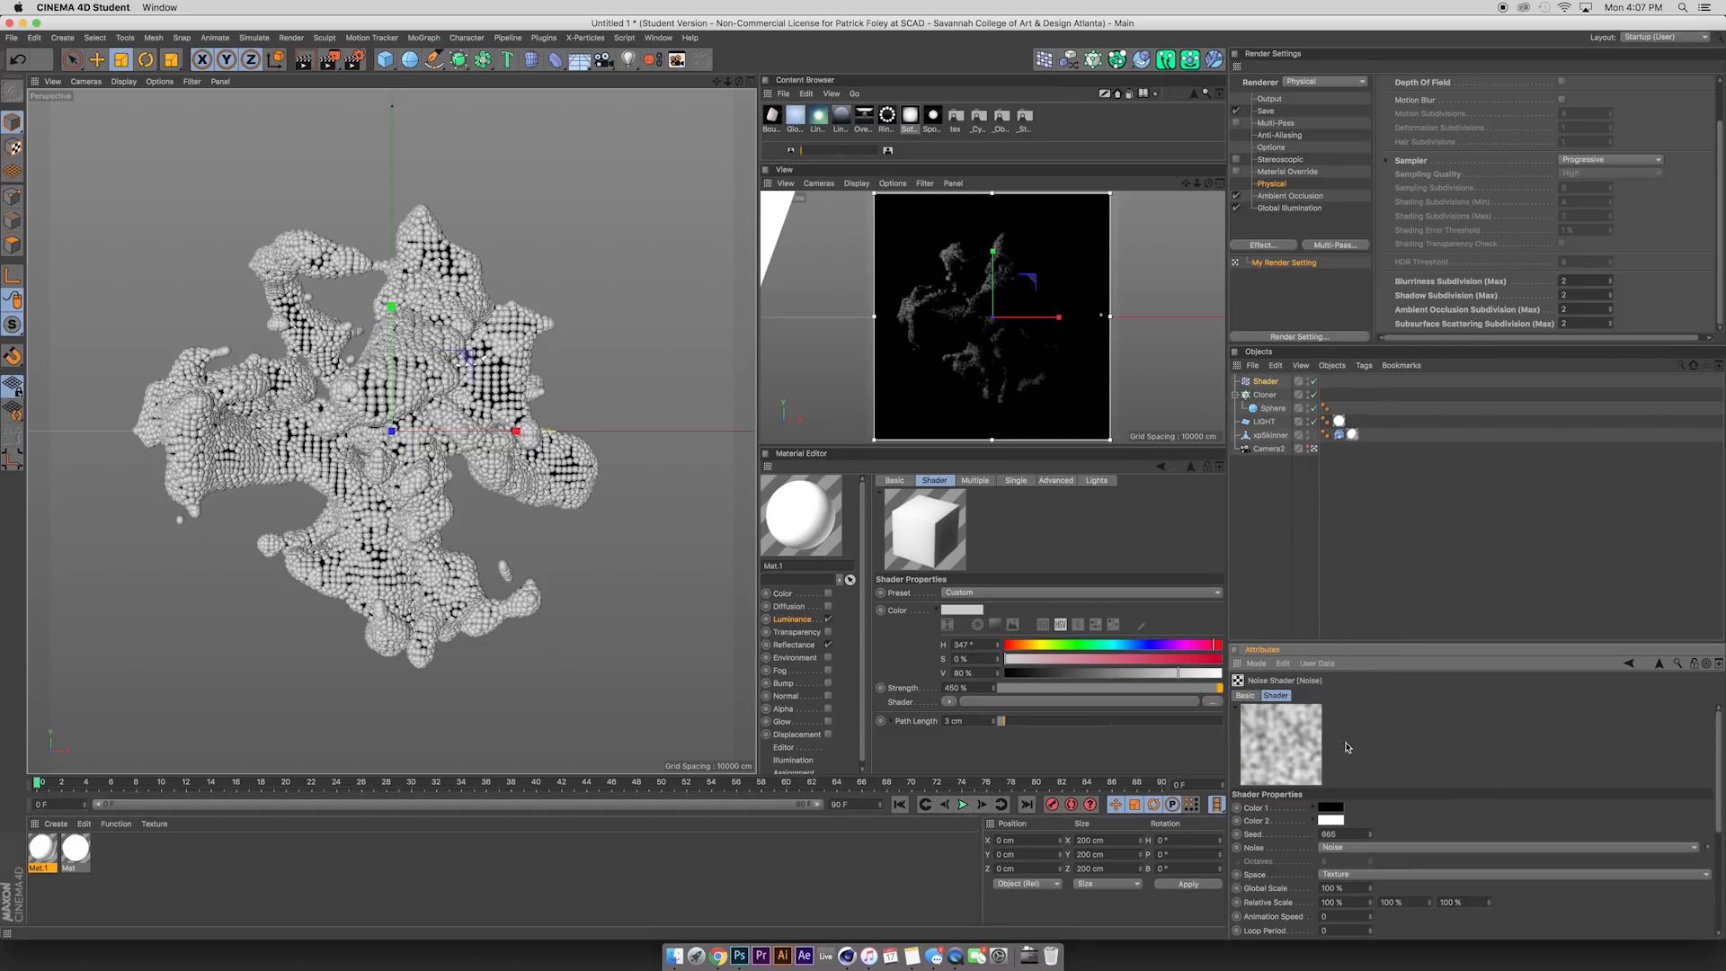
pyautogui.click(1330, 888)
pyautogui.write('500')
pyautogui.press('Return')
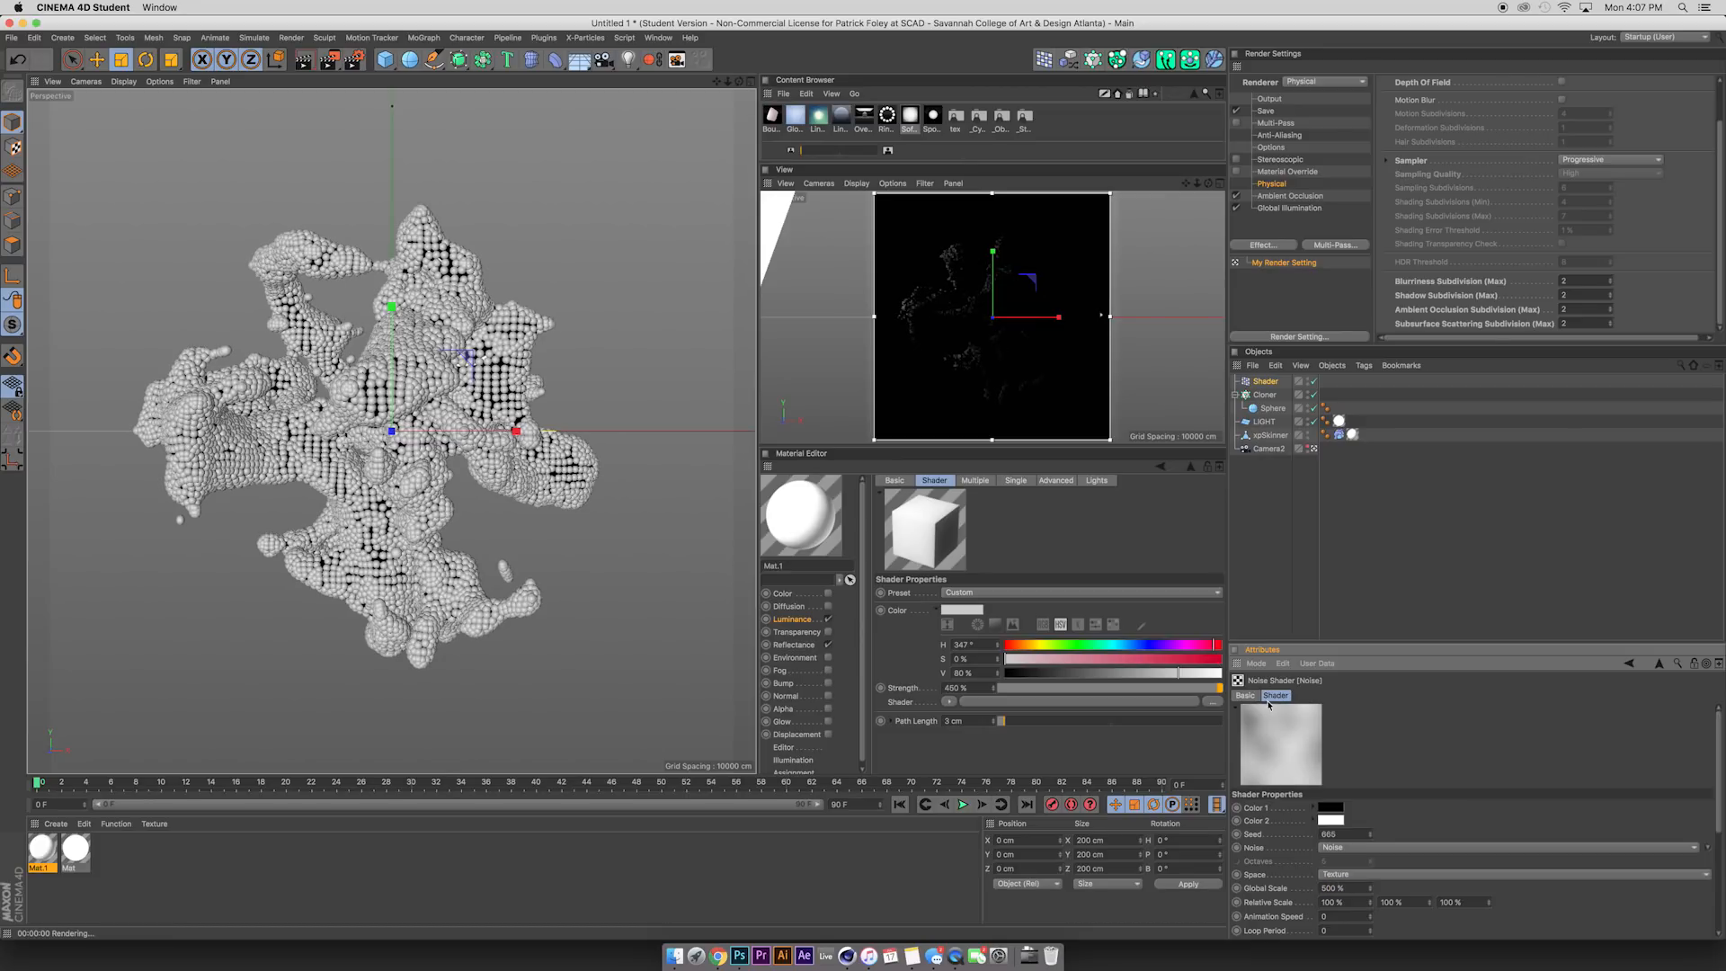
# Set the Shader effector's scale parameter to -2.5.
pyautogui.click(1265, 381)
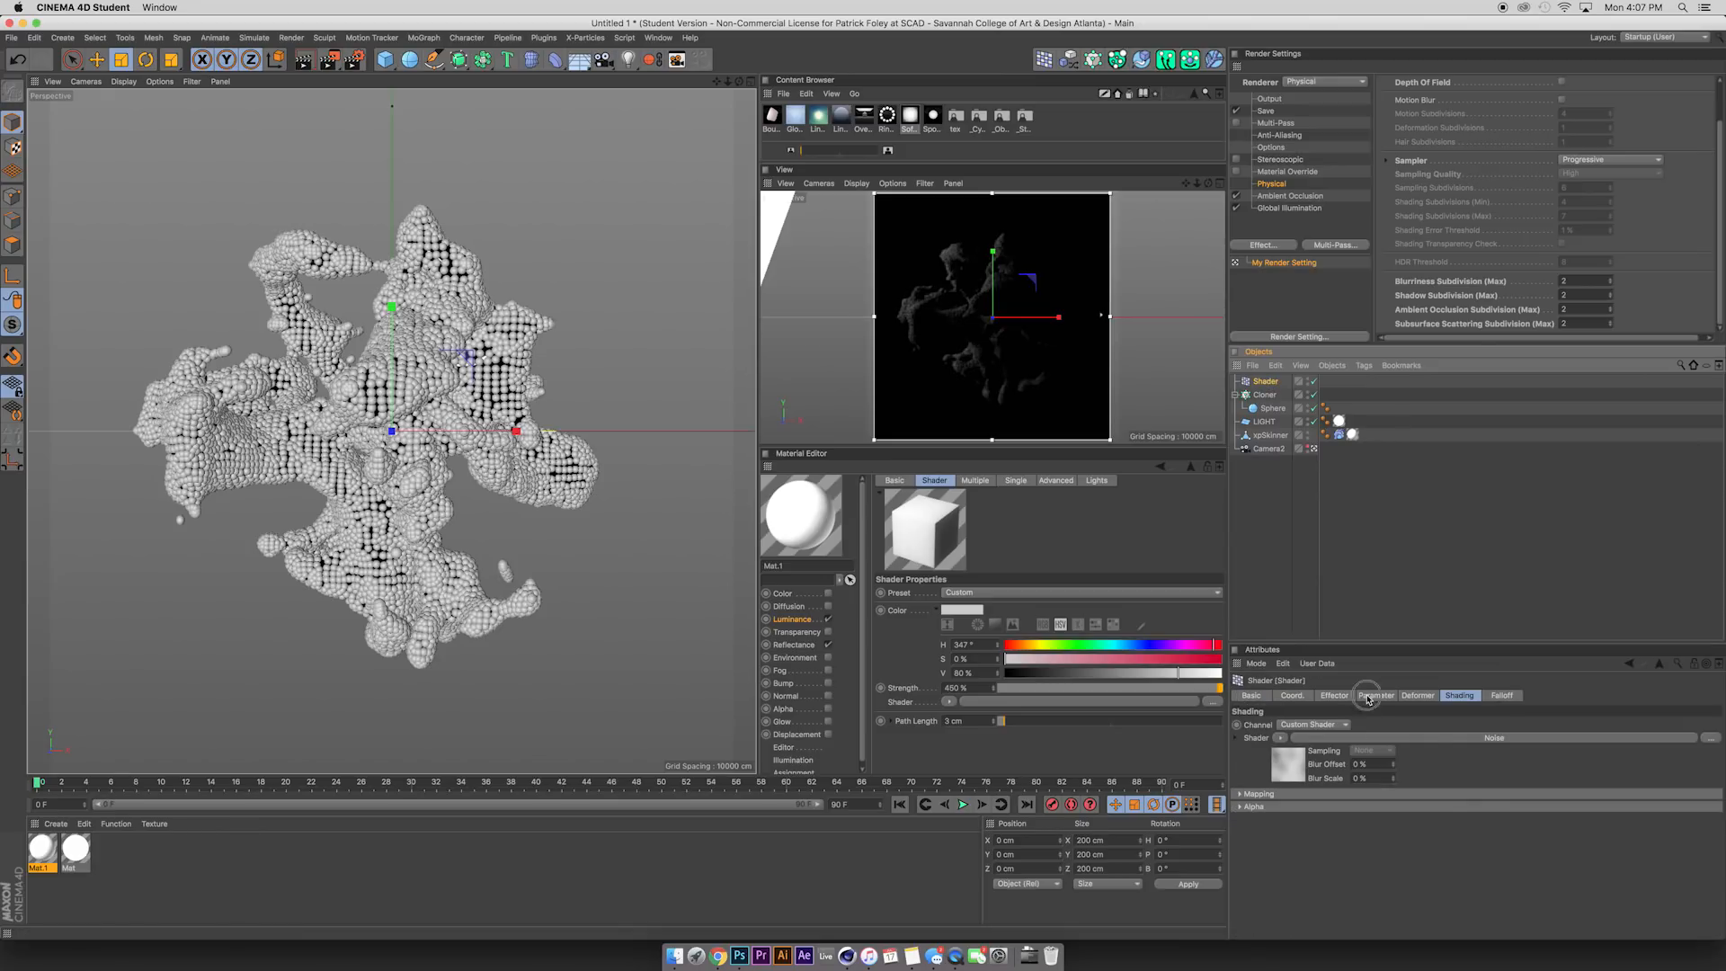
pyautogui.click(1367, 698)
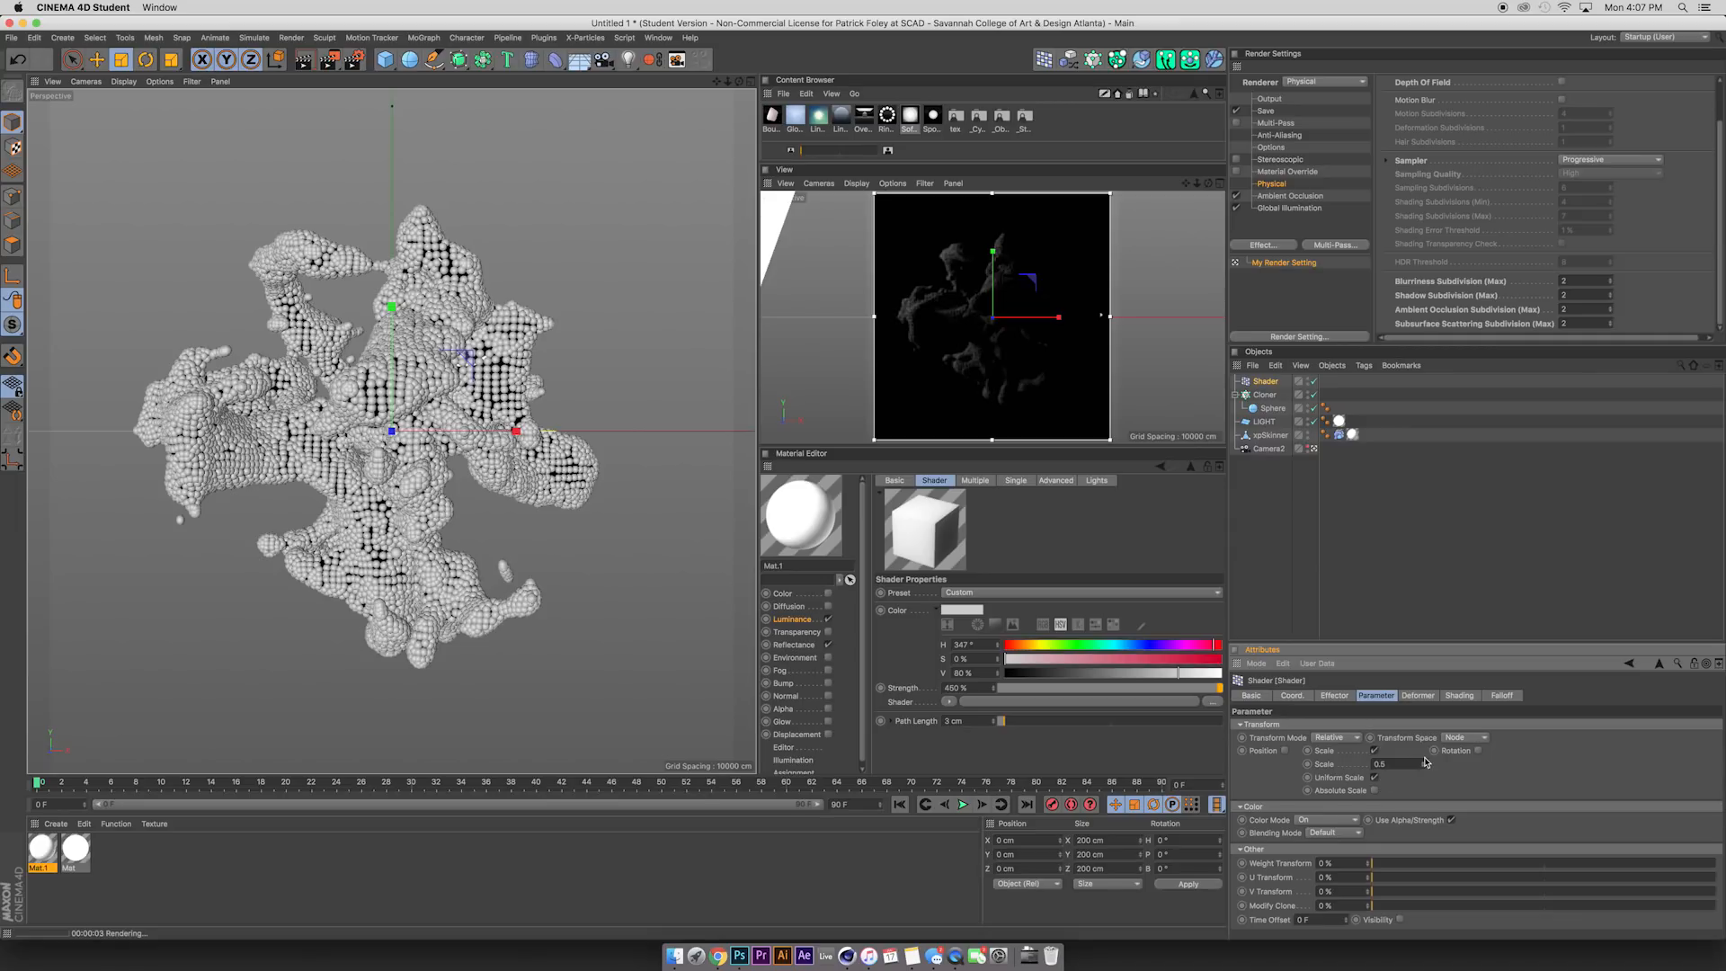
pyautogui.click(1422, 760)
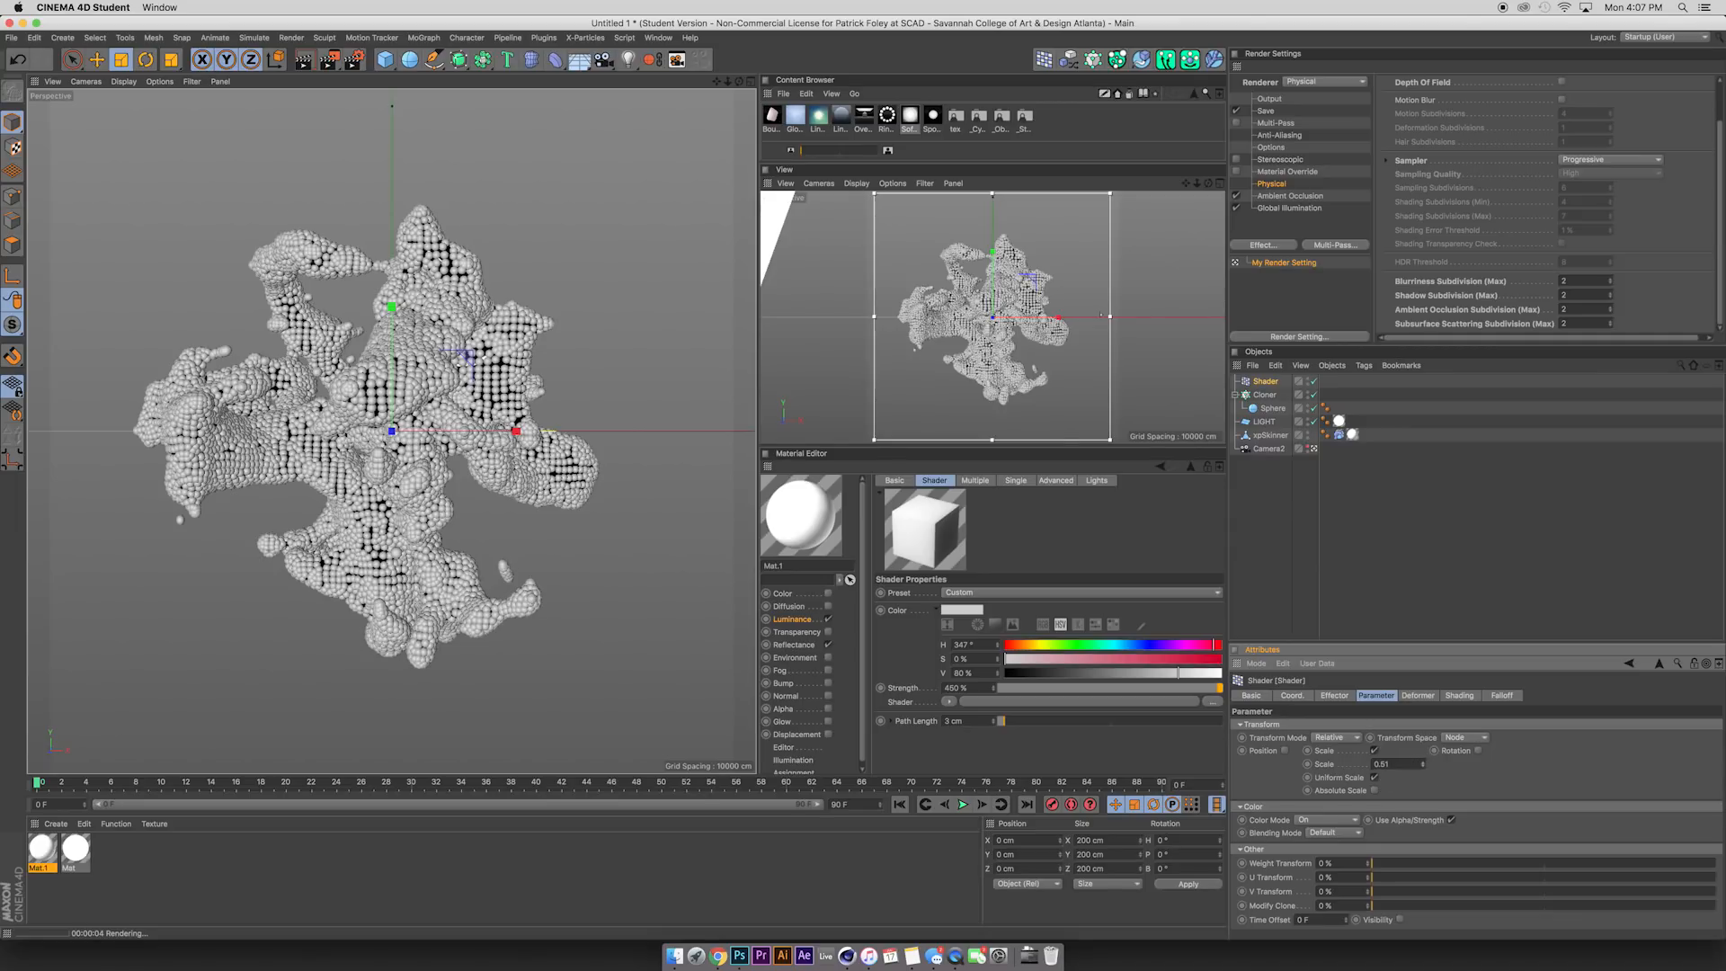
pyautogui.moveTo(1422, 763); pyautogui.dragTo(1422, 957)
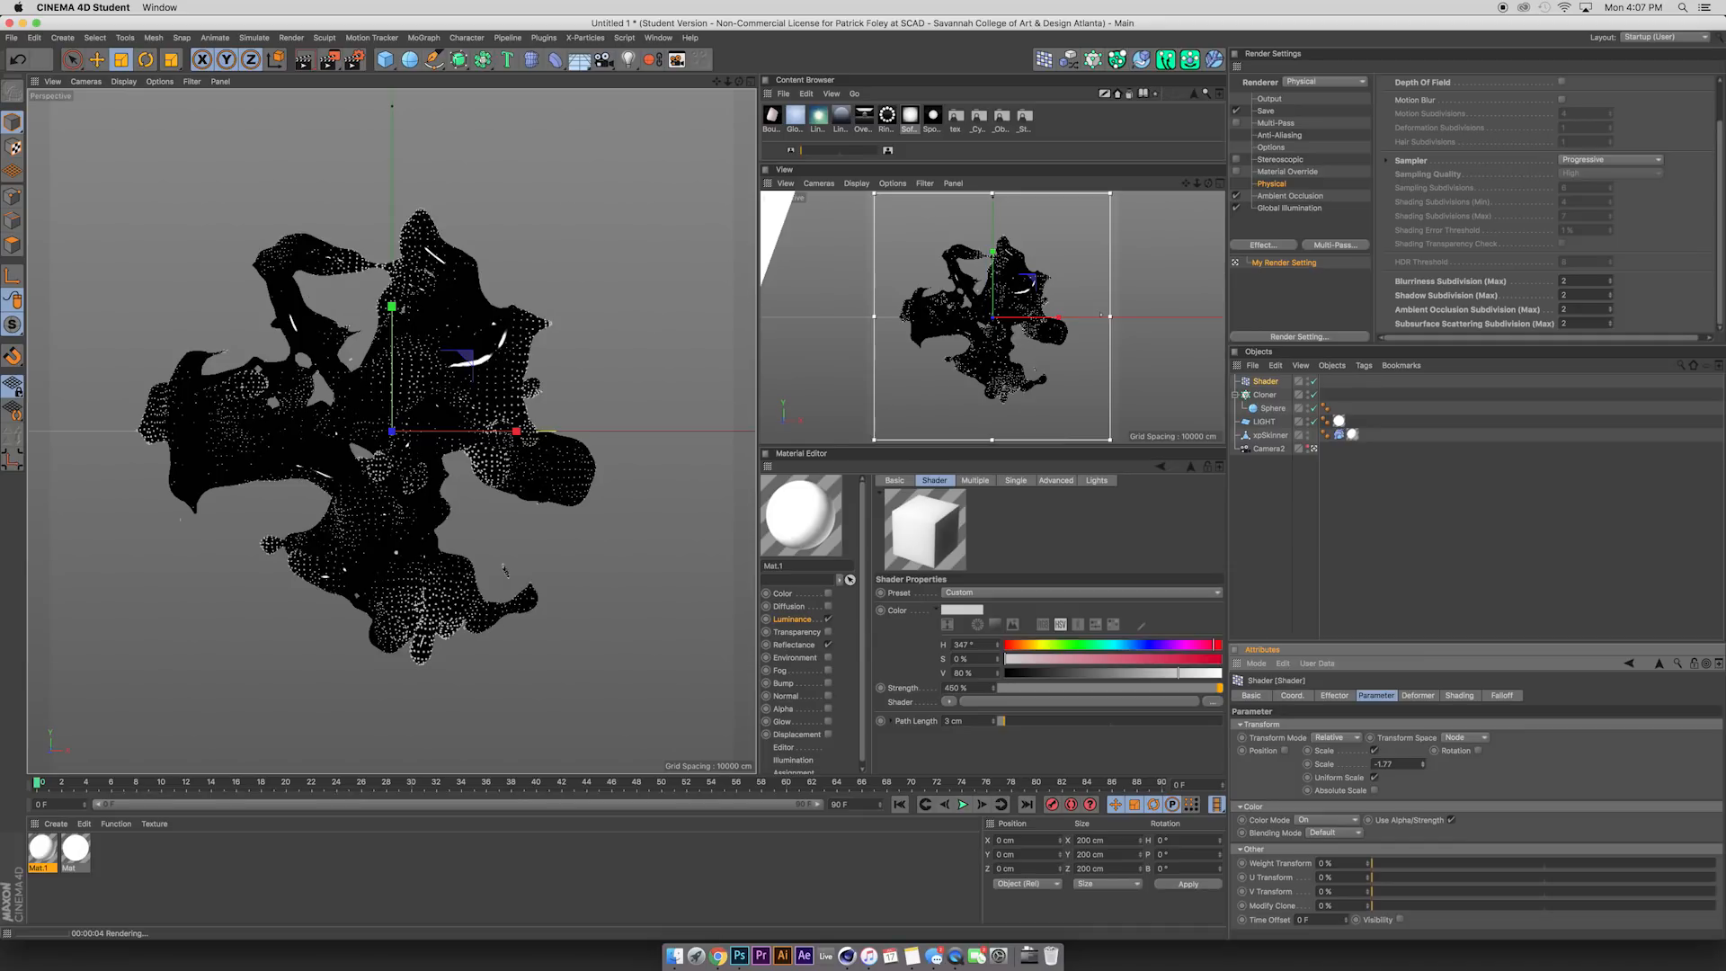
pyautogui.doubleClick(1399, 764)
pyautogui.write('-')
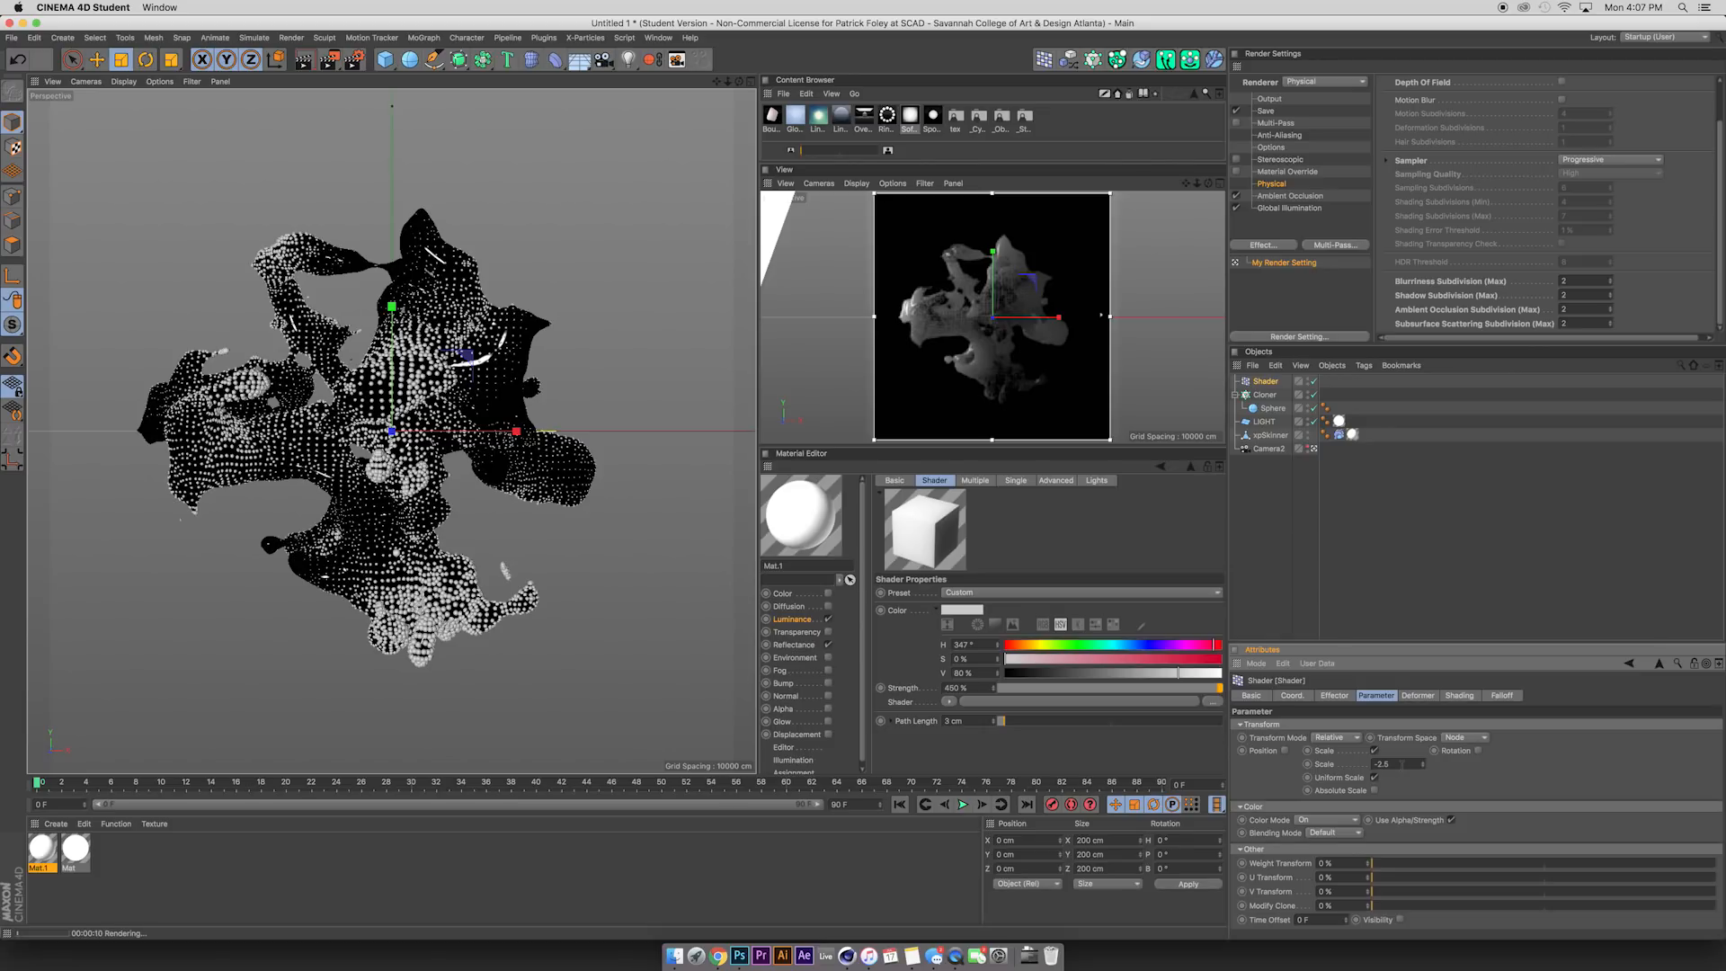
# Offset the Cloner's clones from the surface by 3 cm along Z in its transform settings.
pyautogui.click(1265, 394)
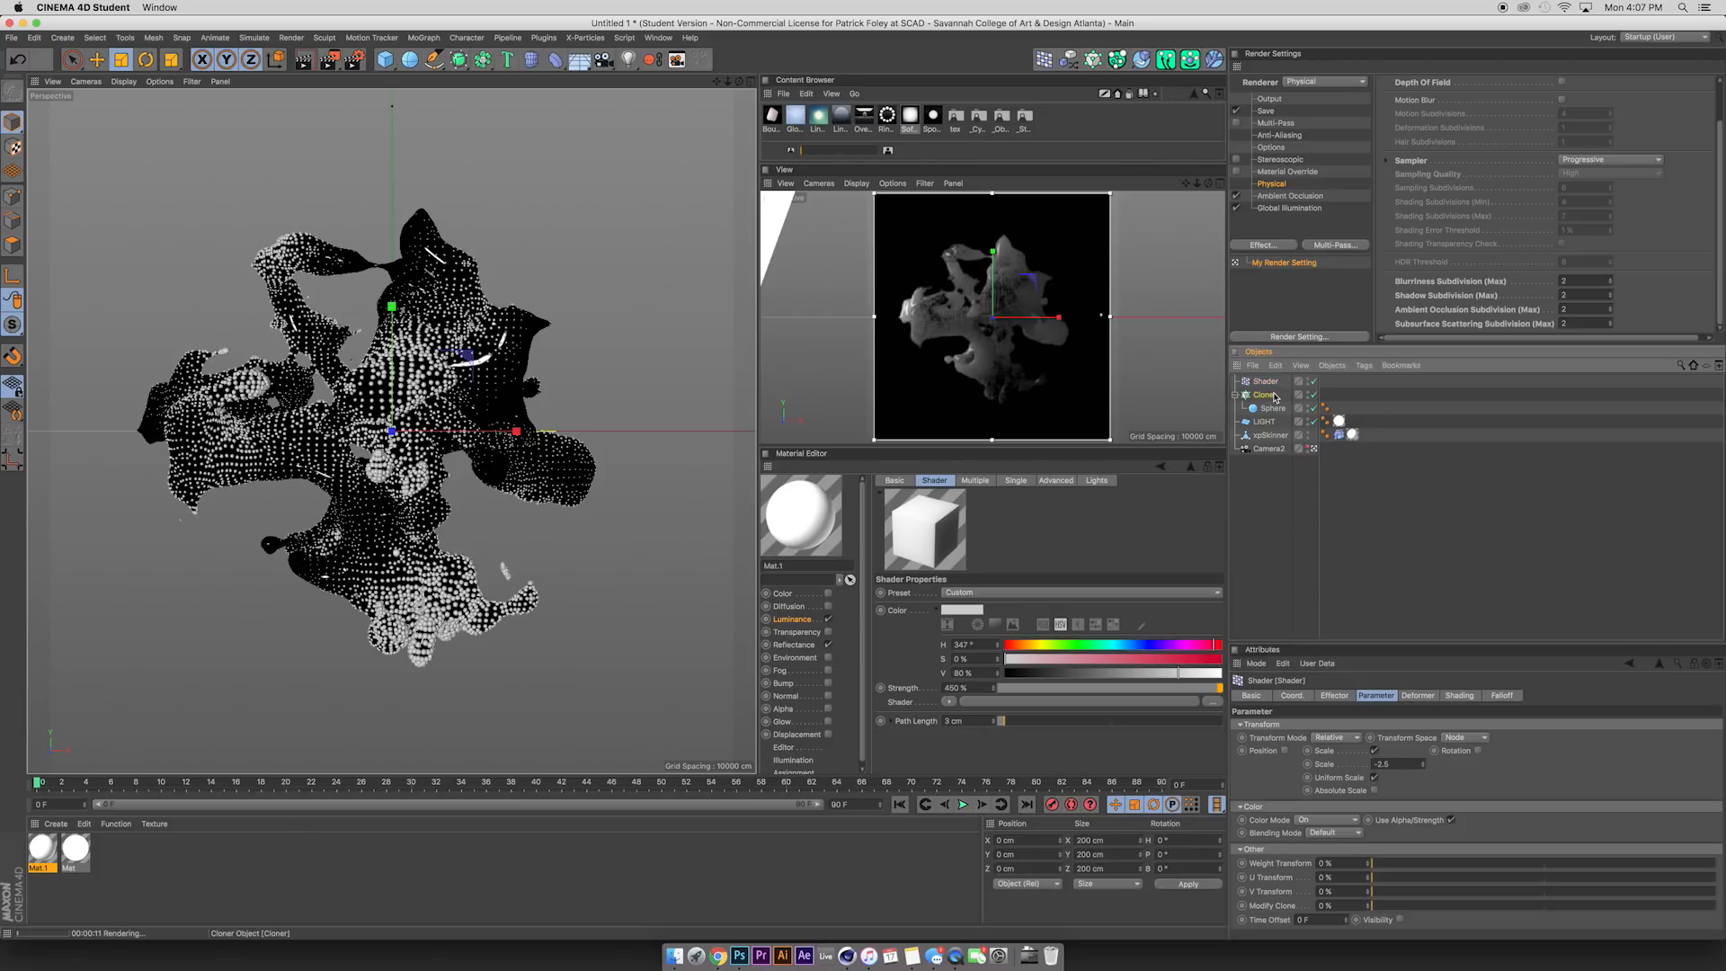
pyautogui.click(1373, 695)
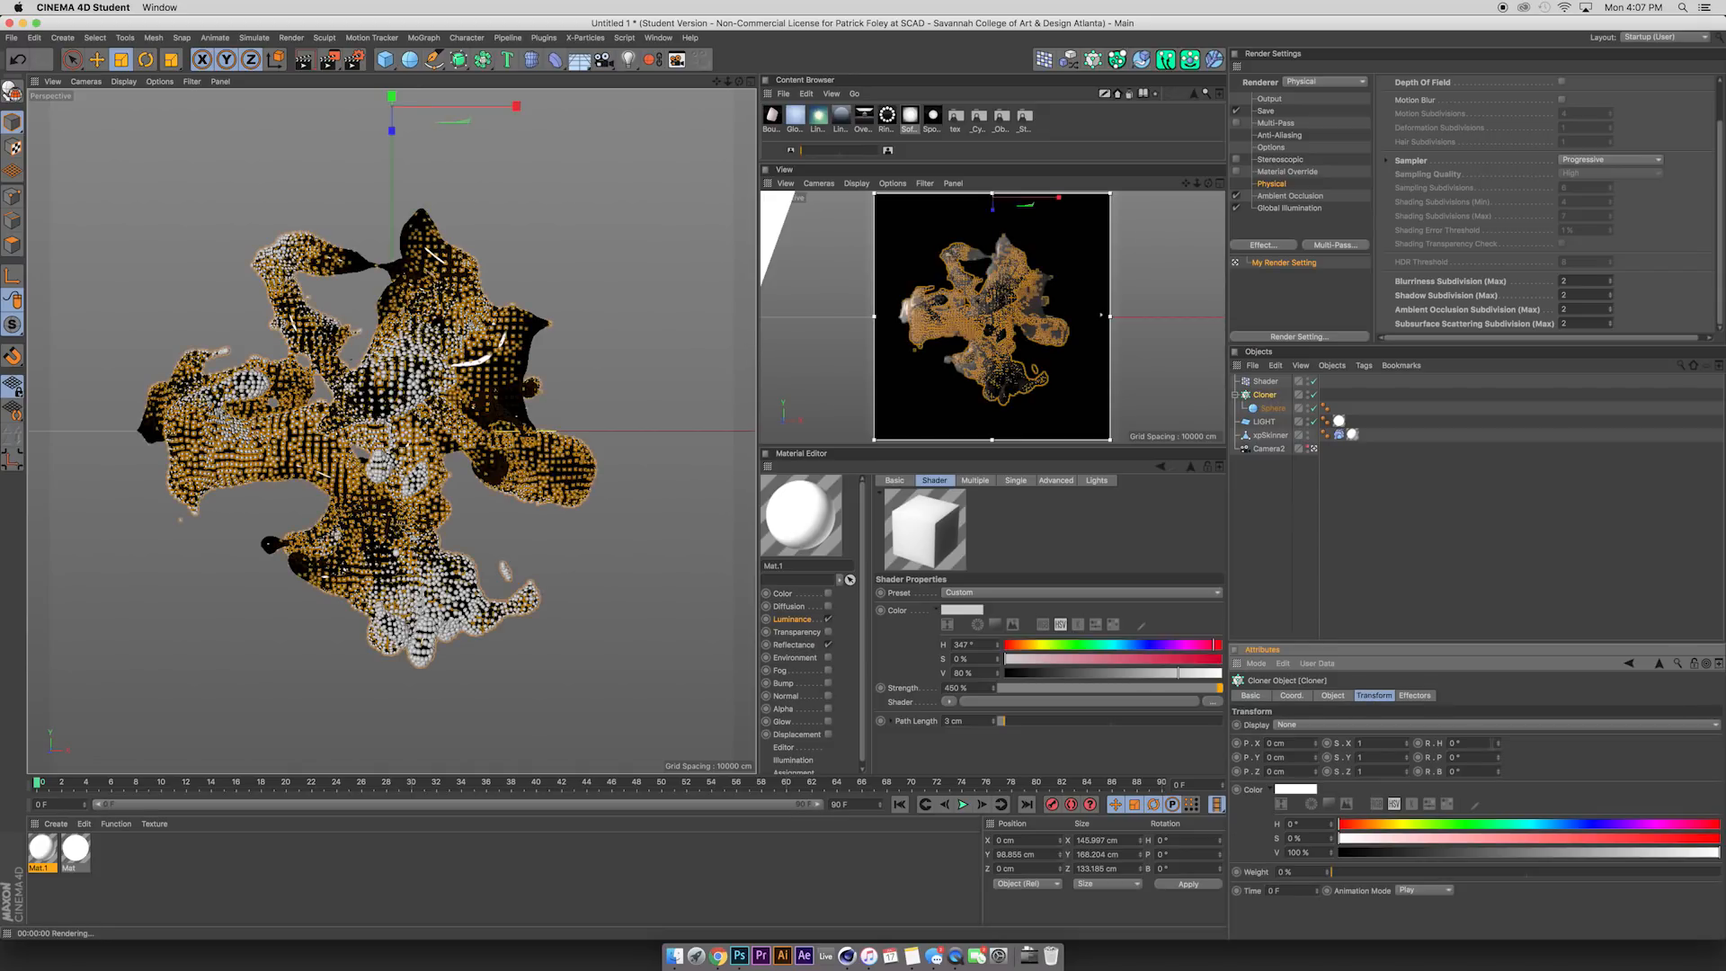
pyautogui.click(1315, 770)
pyautogui.click(1316, 770)
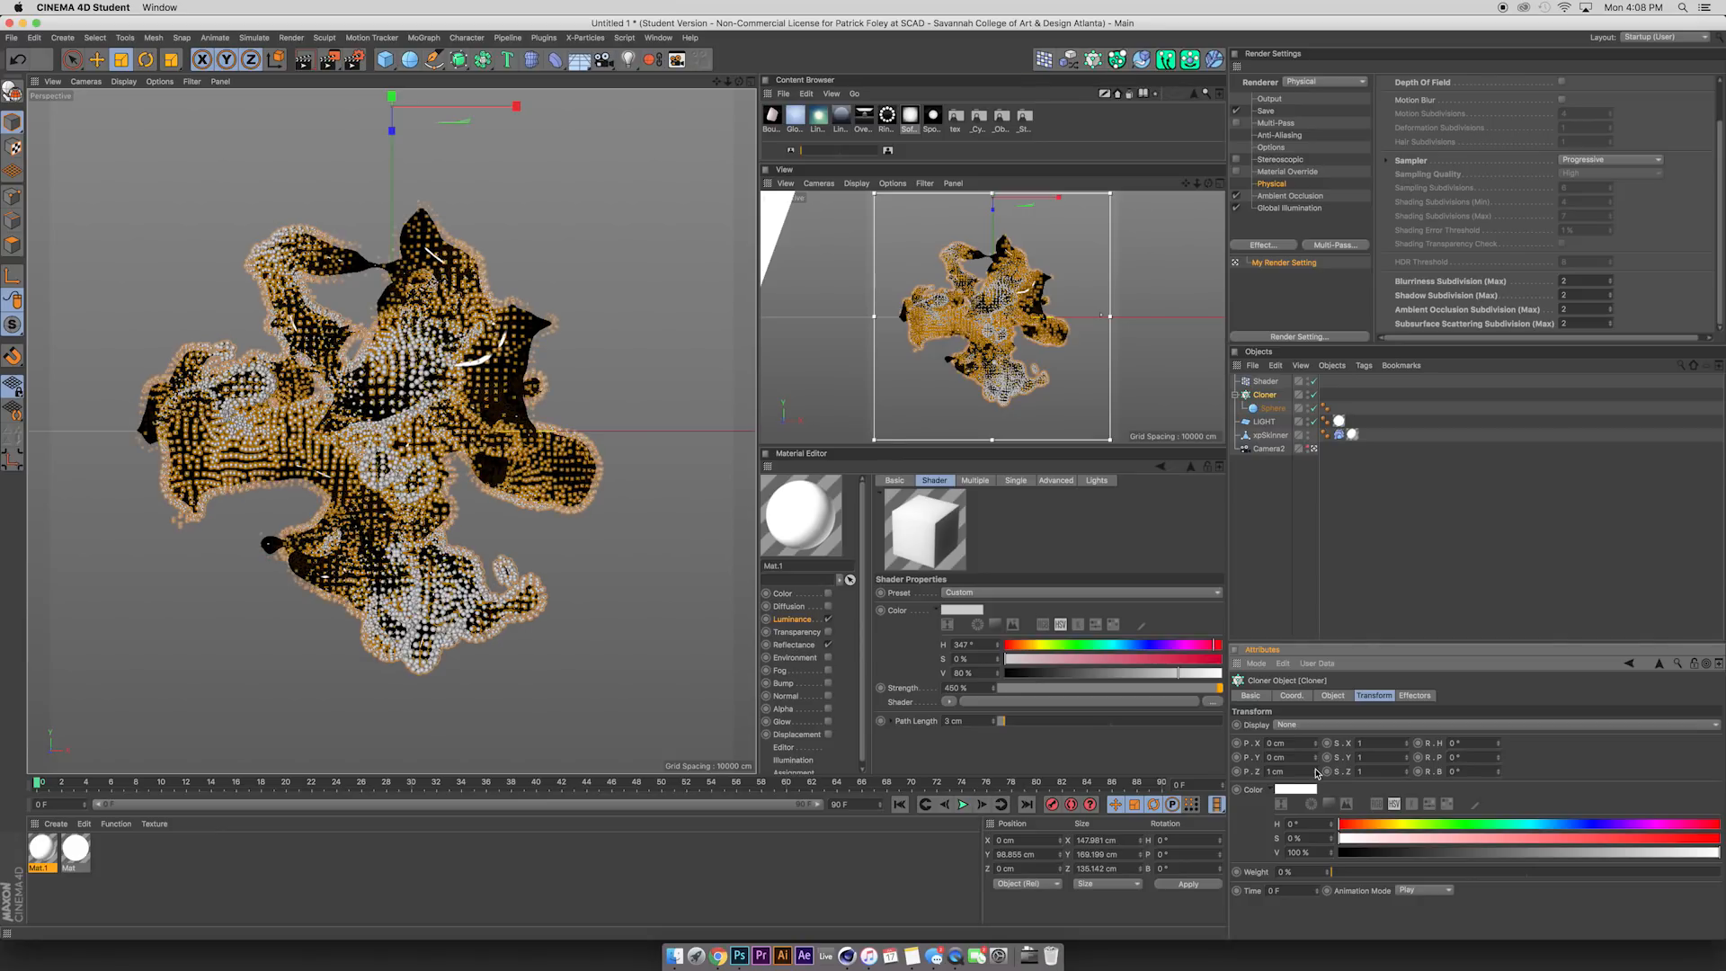
pyautogui.click(1315, 770)
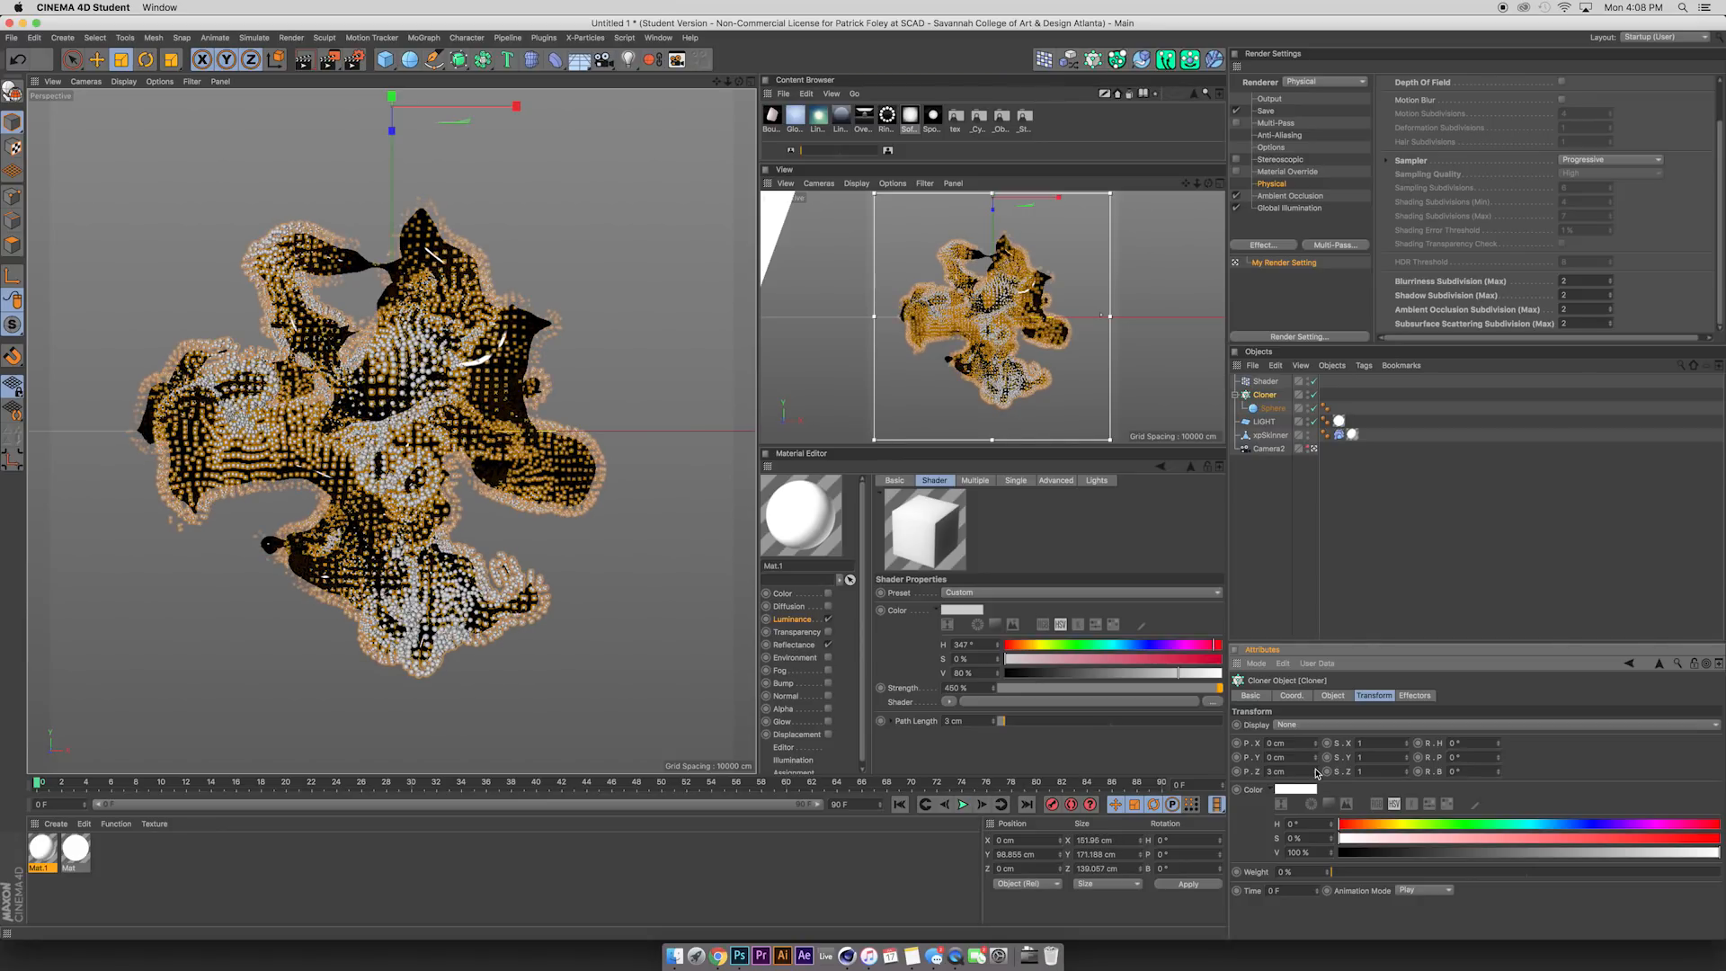
pyautogui.click(1256, 519)
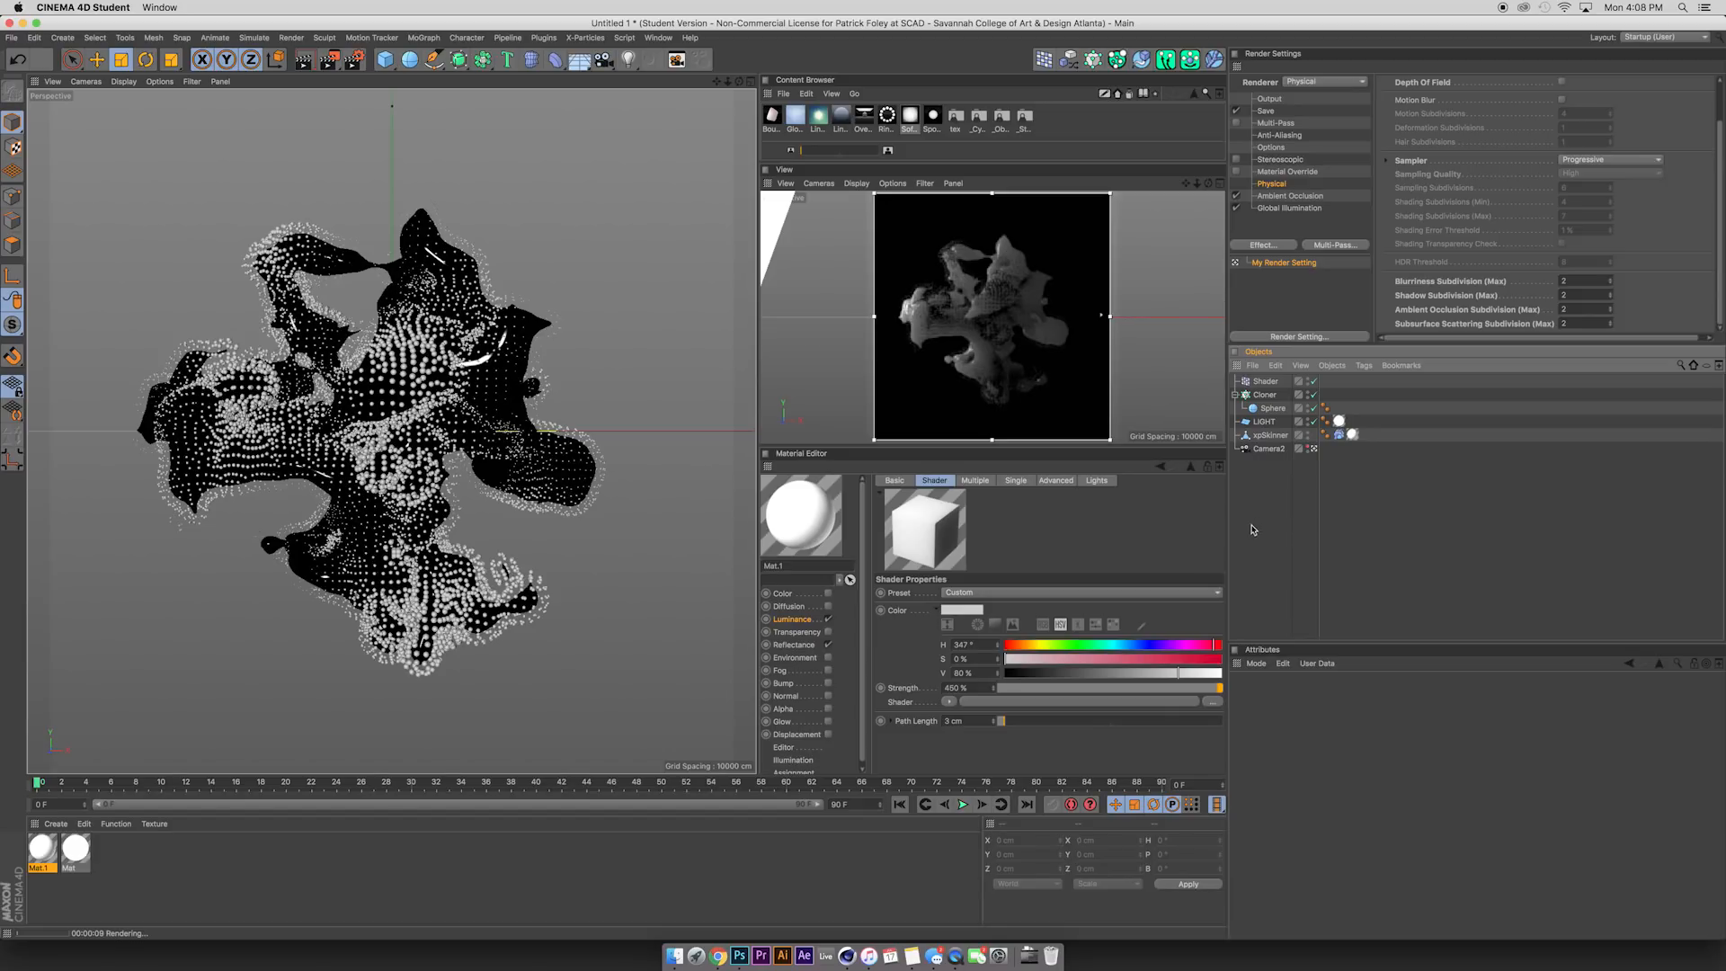
# Create a new material and apply it to the cloned Sphere.
pyautogui.doubleClick(160, 874)
pyautogui.moveTo(34, 844); pyautogui.dragTo(1271, 407)
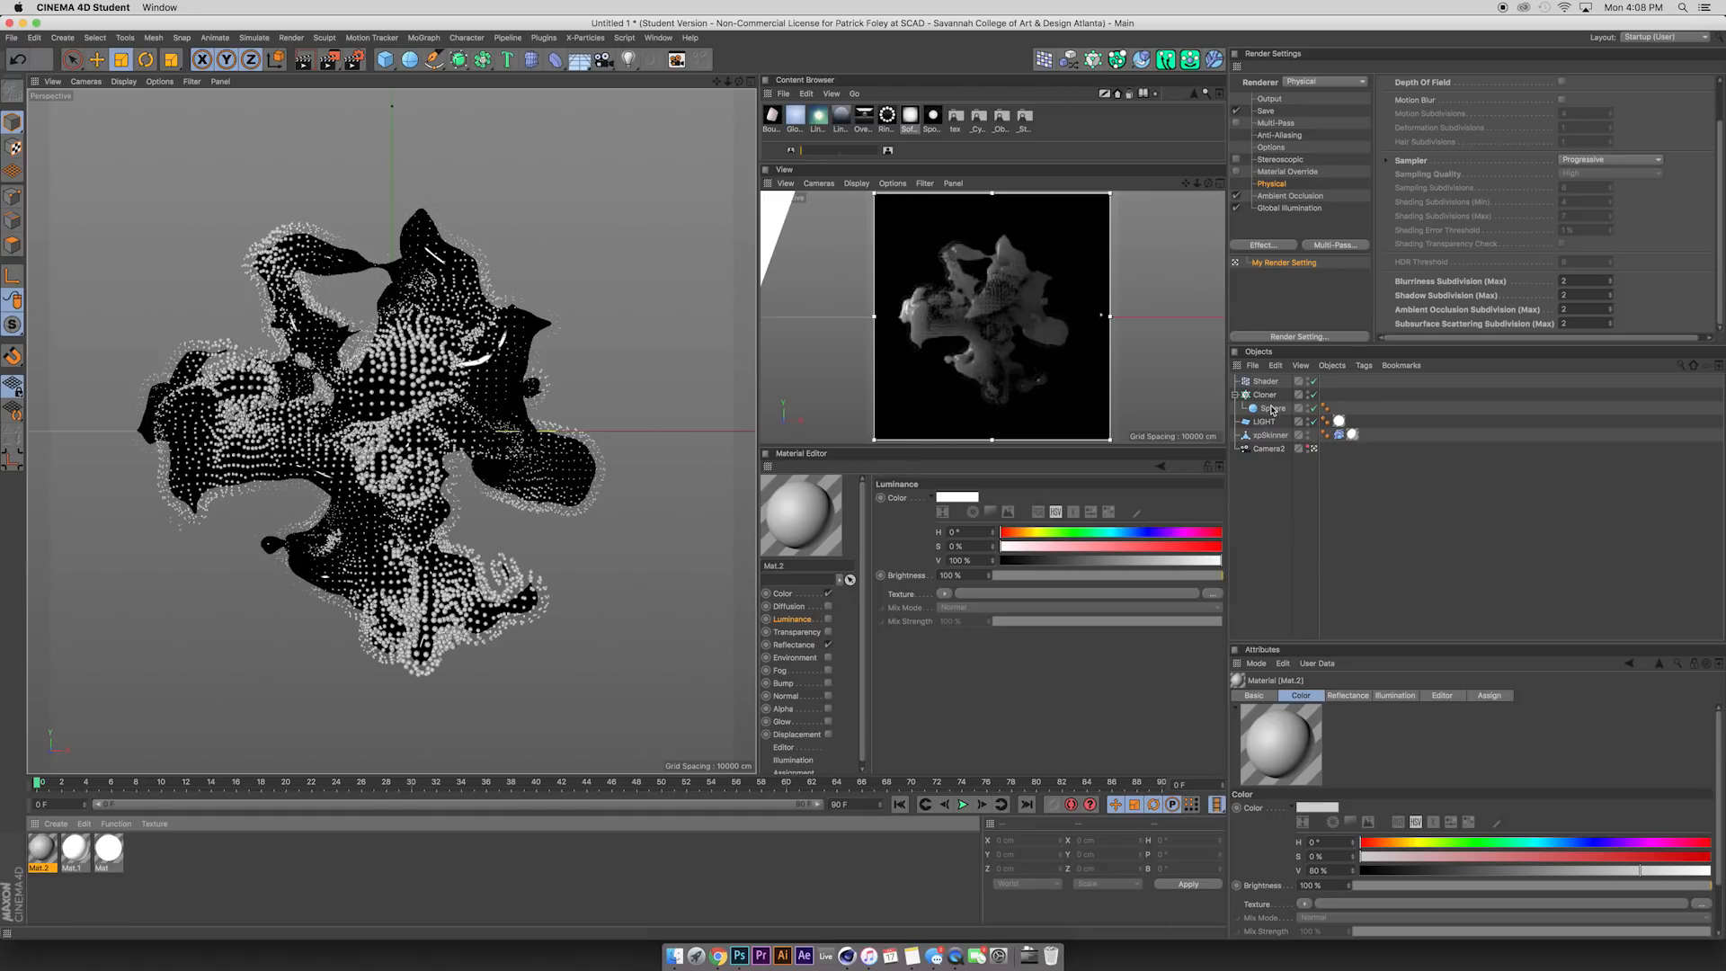
pyautogui.click(41, 847)
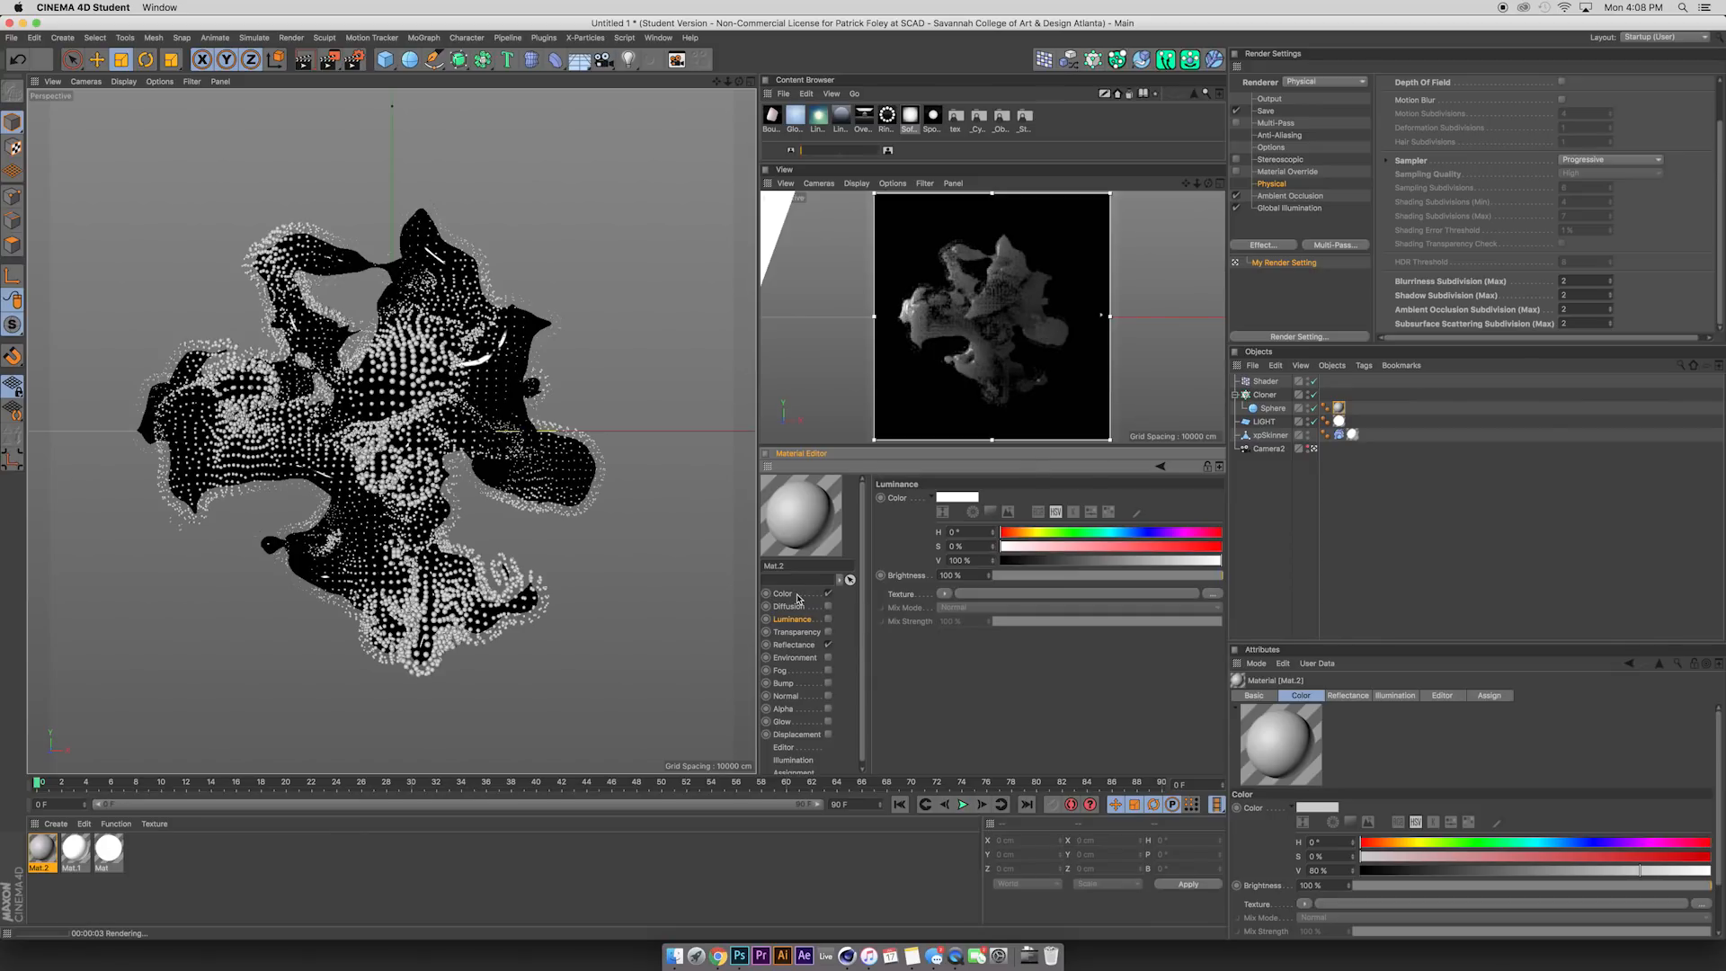
# Disable the new material's Color channel and add a Reflection (Legacy) layer to its Reflectance.
pyautogui.click(828, 593)
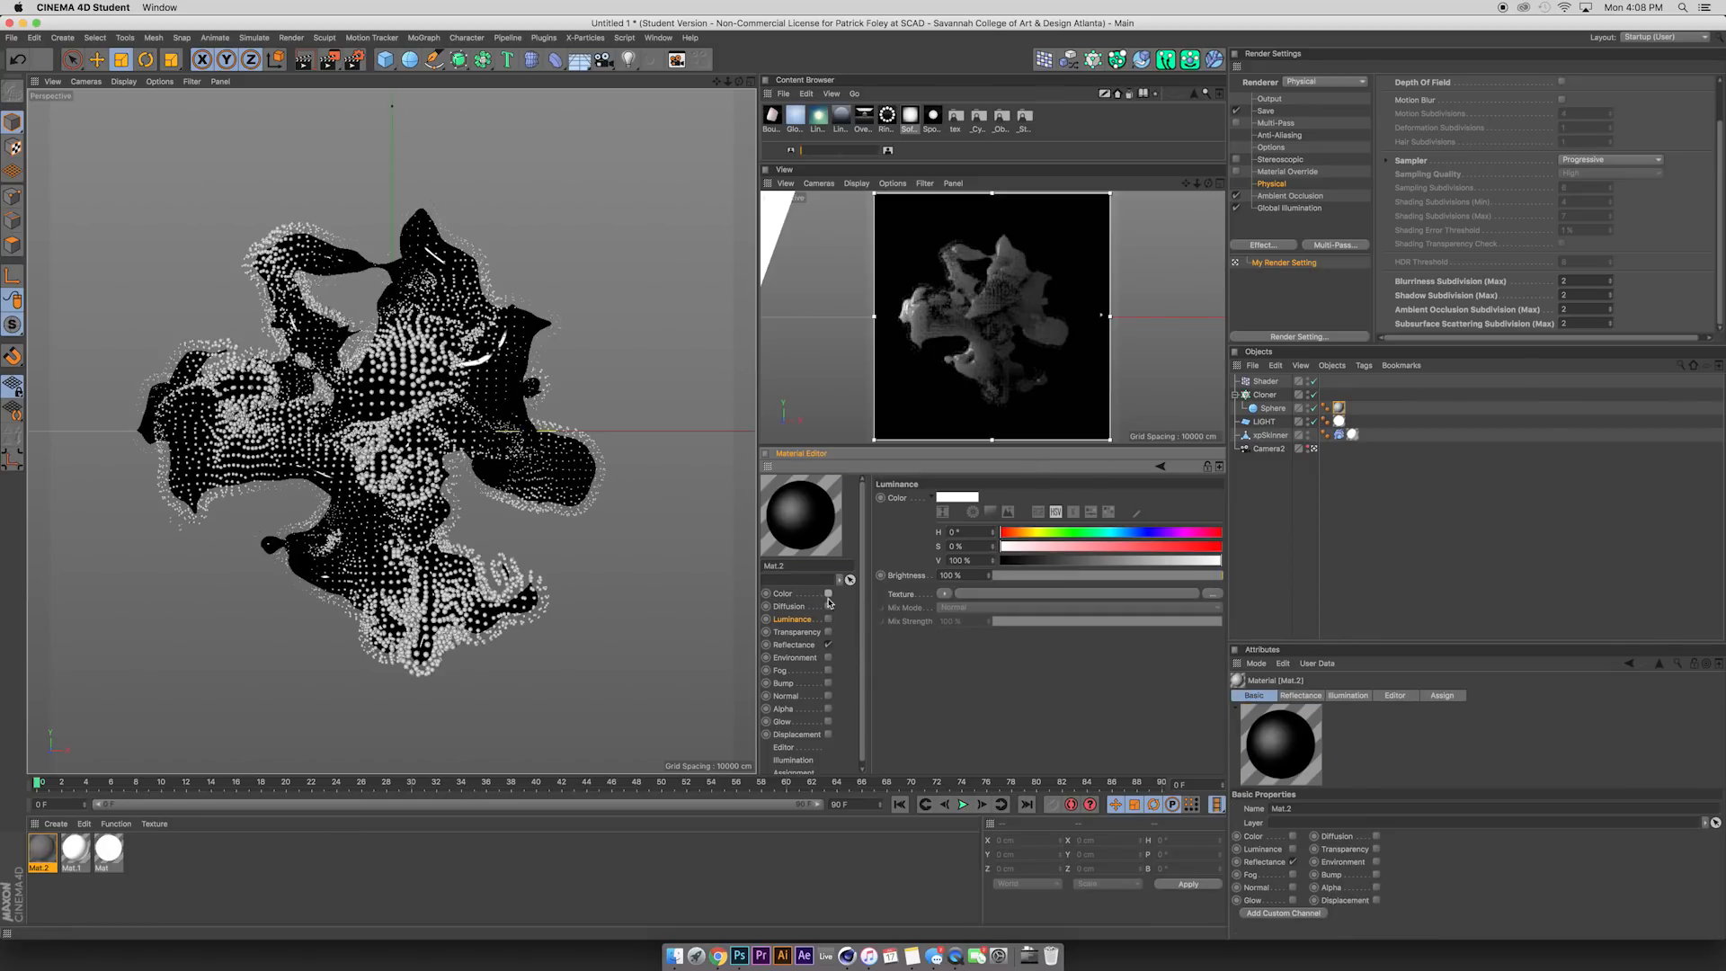
pyautogui.click(799, 646)
pyautogui.click(892, 525)
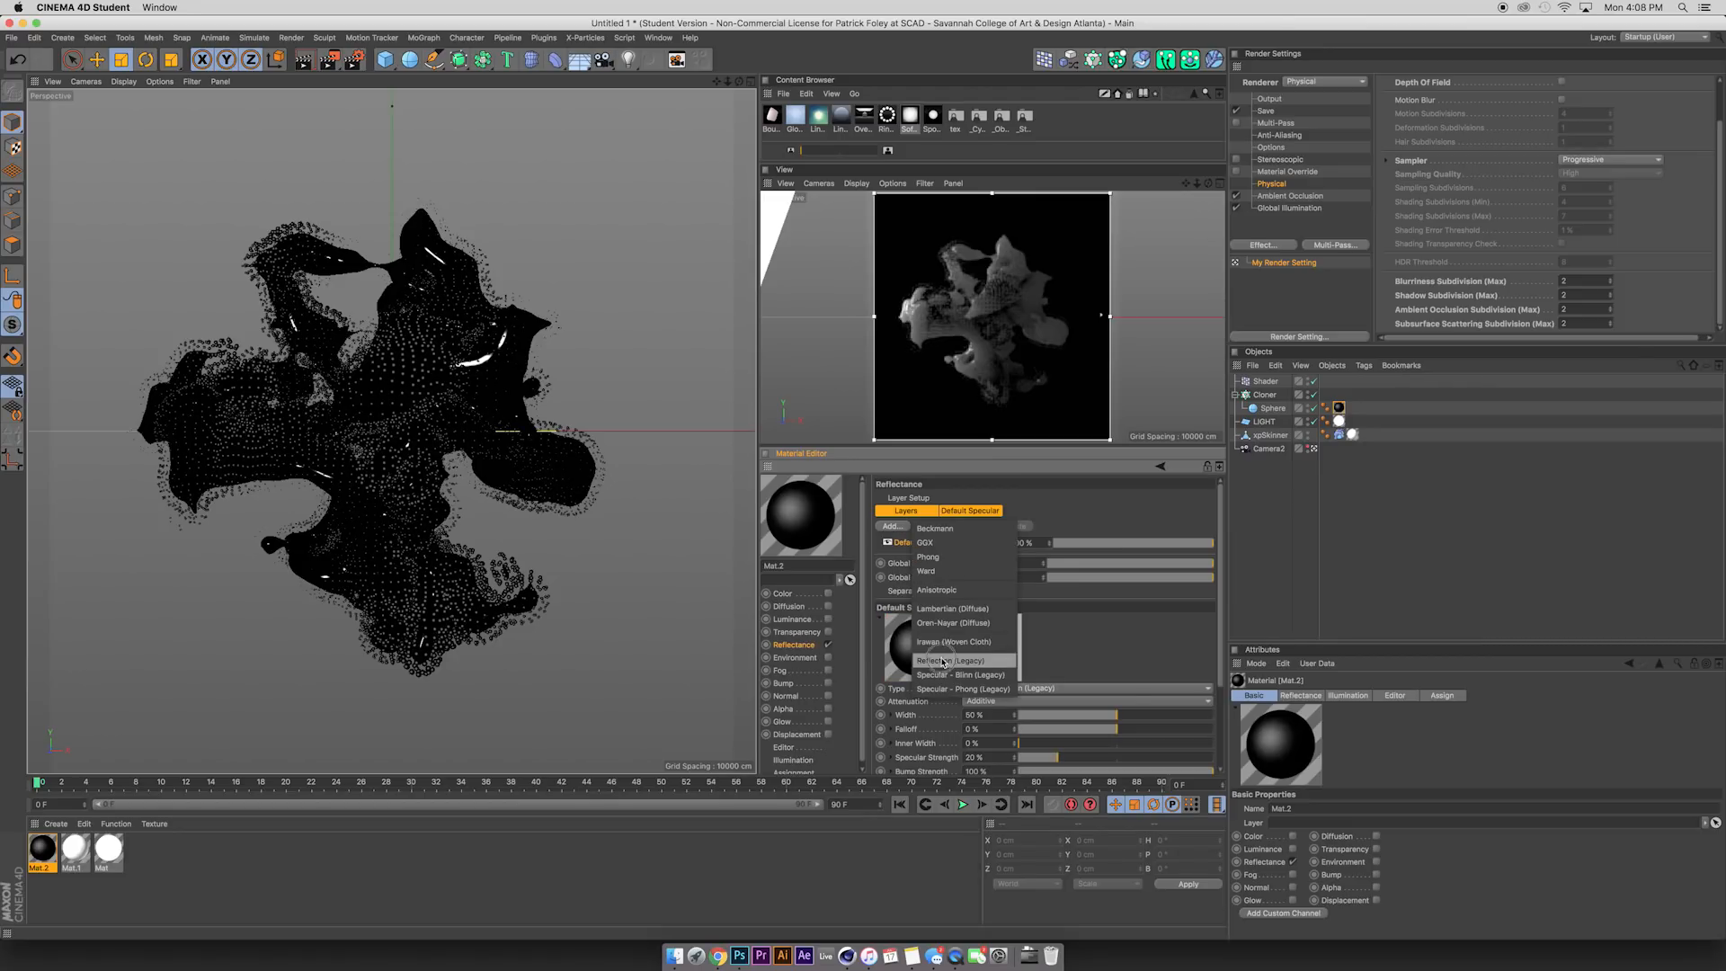
pyautogui.click(942, 662)
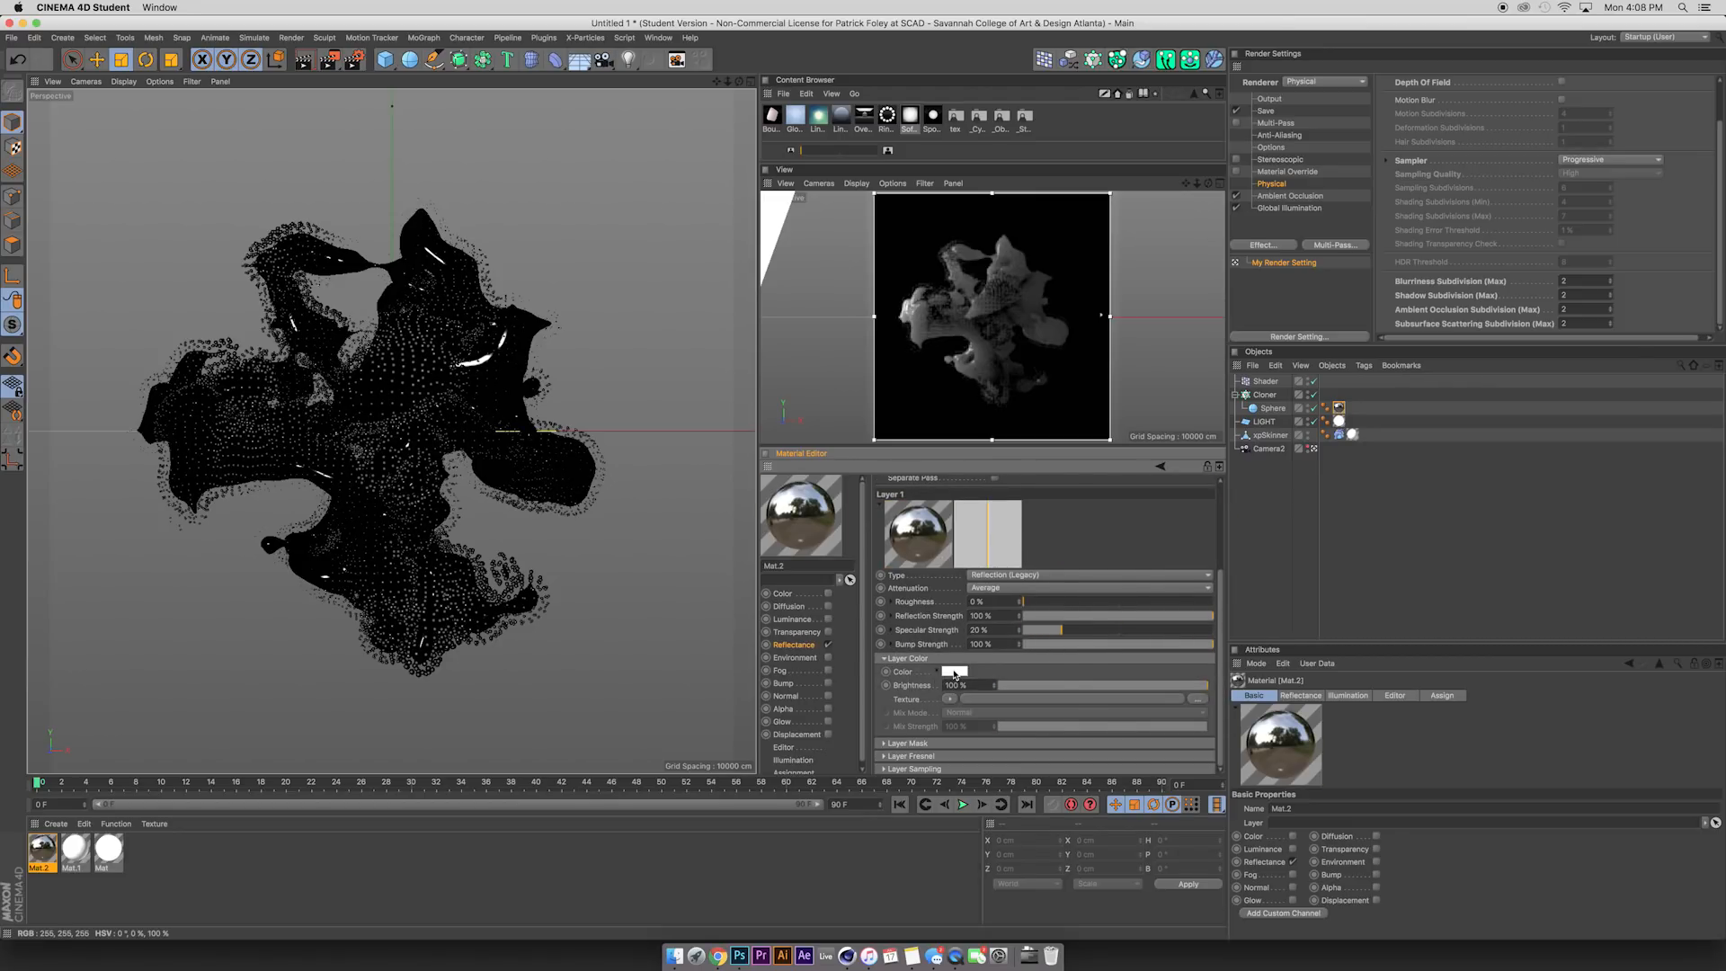
# Tint the reflection layer's color light pink with hue 0°, saturation 20% and value 100%.
pyautogui.click(954, 672)
pyautogui.moveTo(915, 683); pyautogui.dragTo(940, 684)
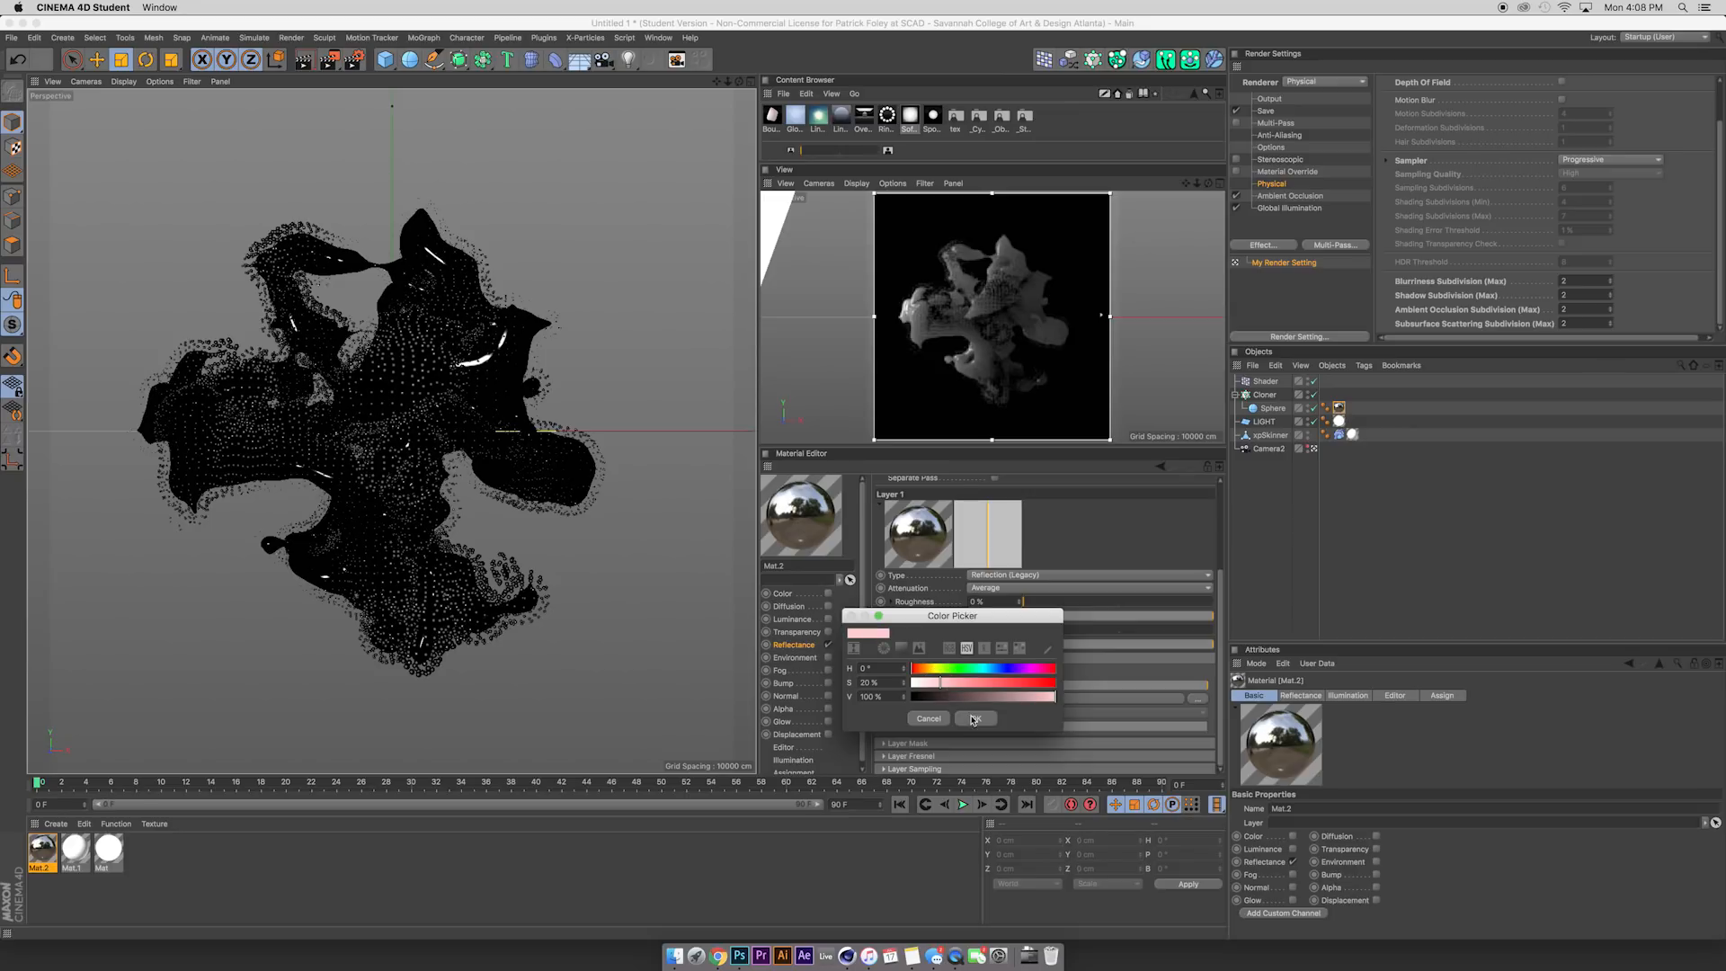
pyautogui.click(974, 719)
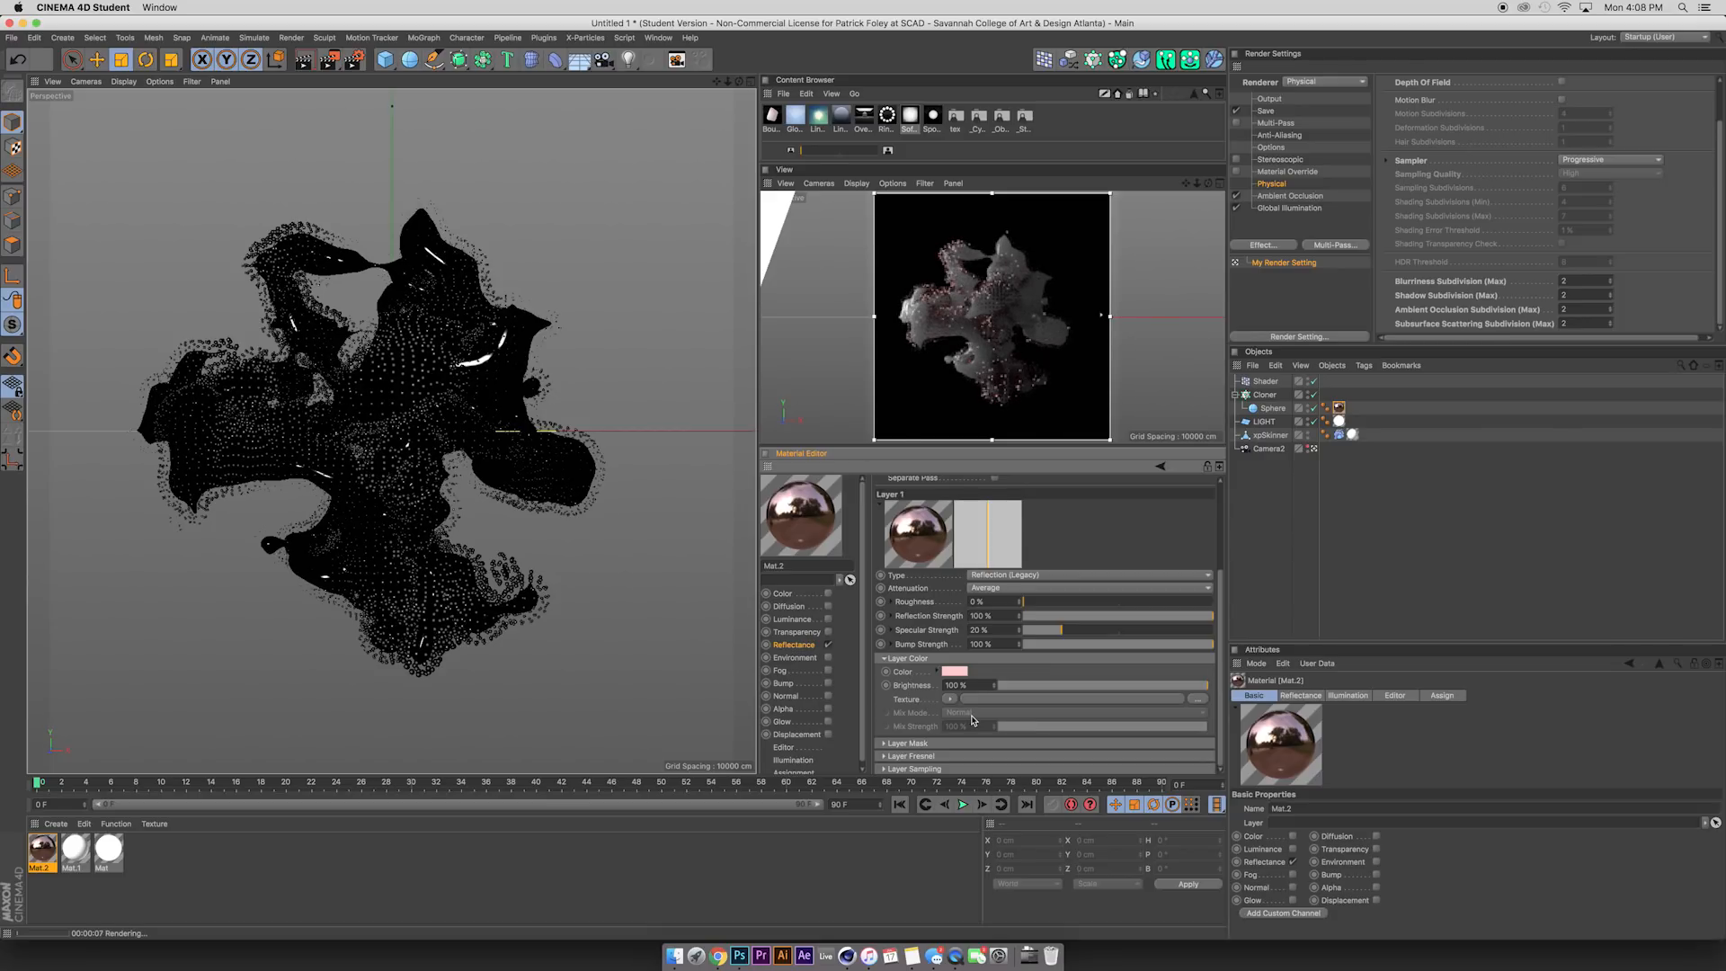
# Preview the reflective spheres with an interactive render region over the upper middle of the mesh in the perspective view, and turn the region off.
pyautogui.hotkey('alt', 'r')
pyautogui.click(312, 410)
pyautogui.hotkey('alt', 'r')
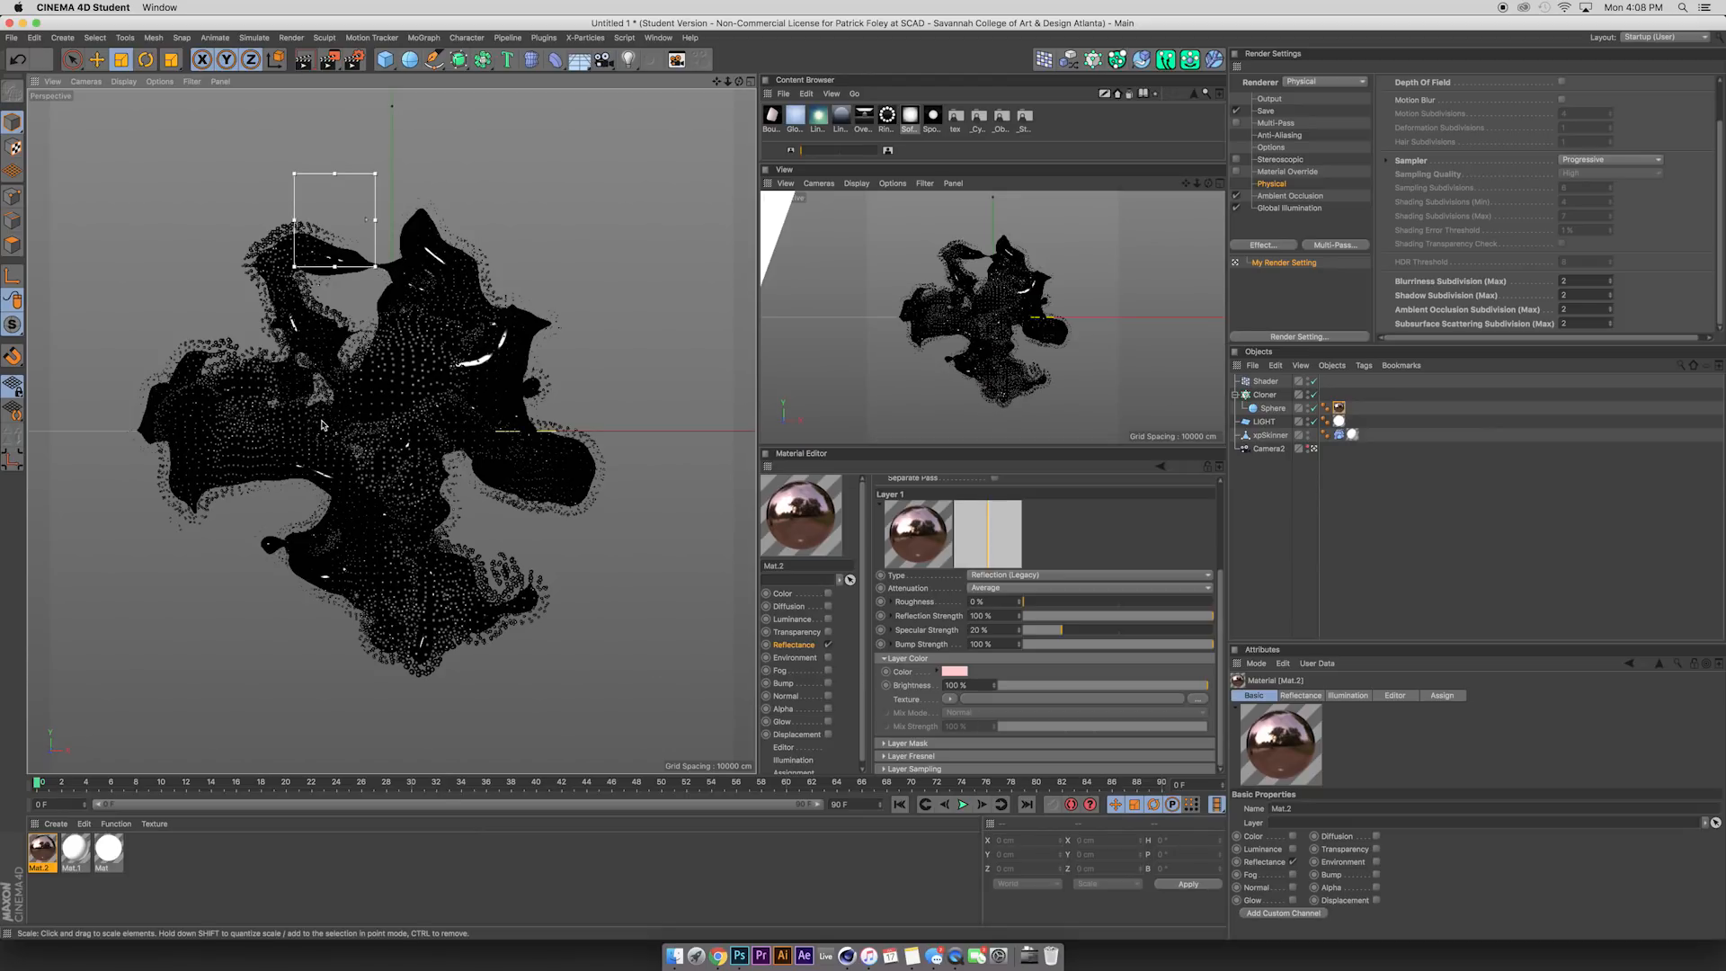
pyautogui.moveTo(364, 265); pyautogui.dragTo(420, 310)
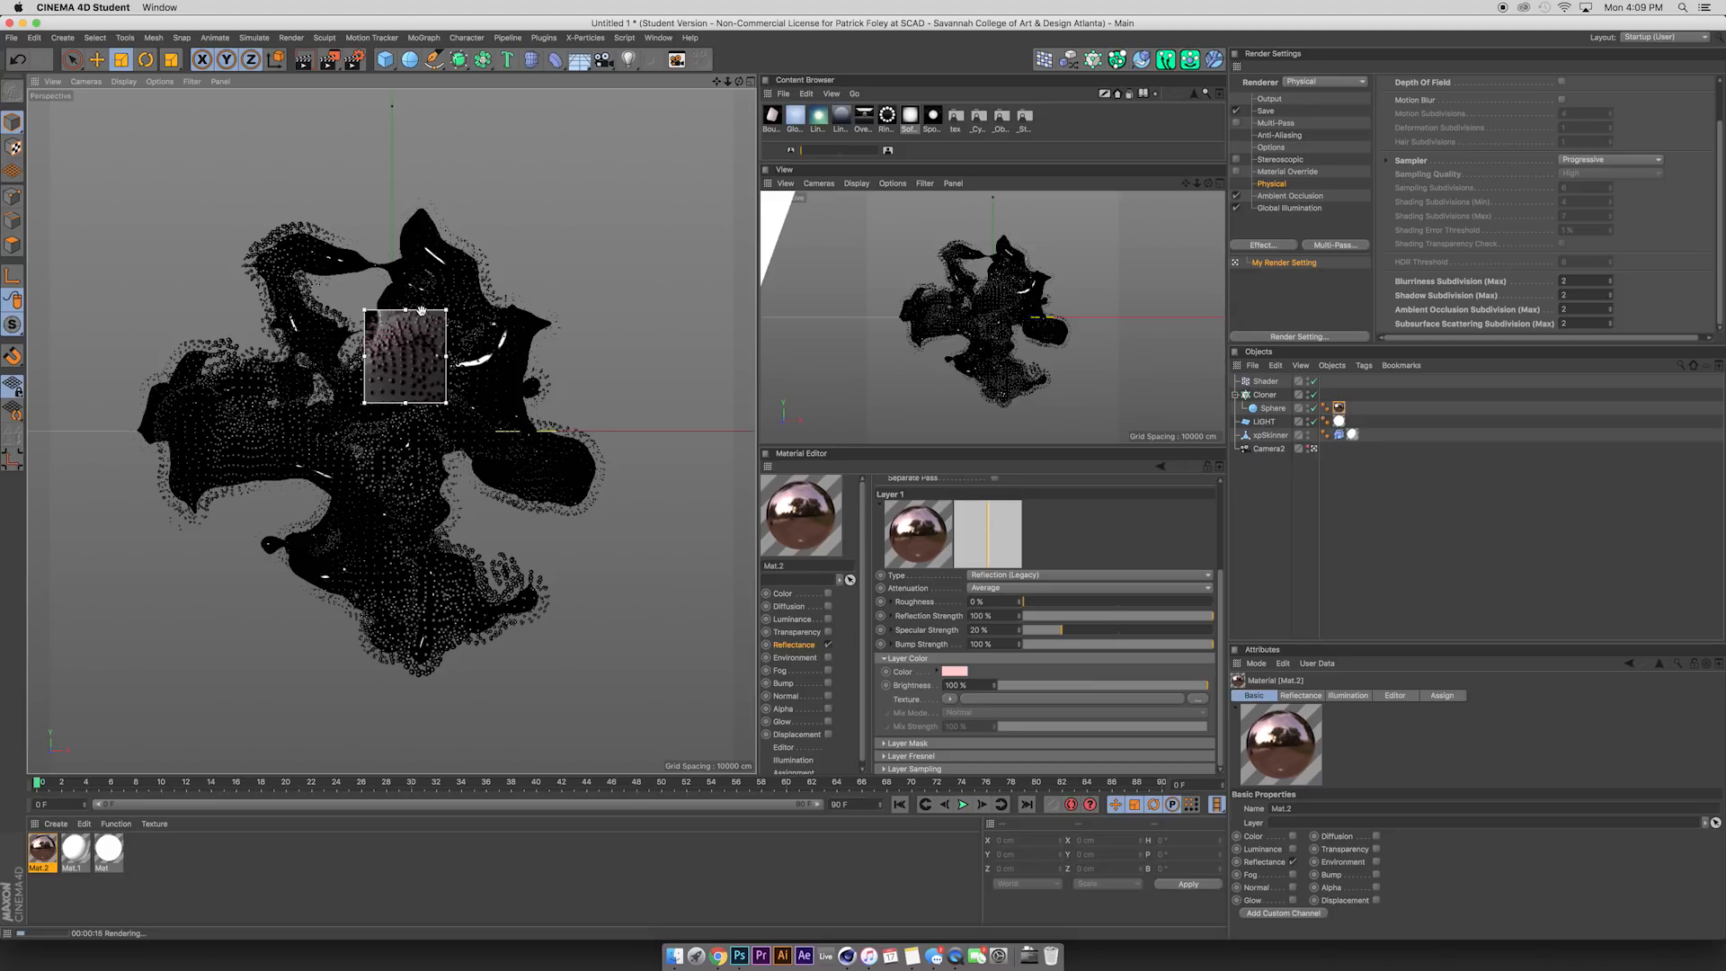
pyautogui.hotkey('alt', 'r')
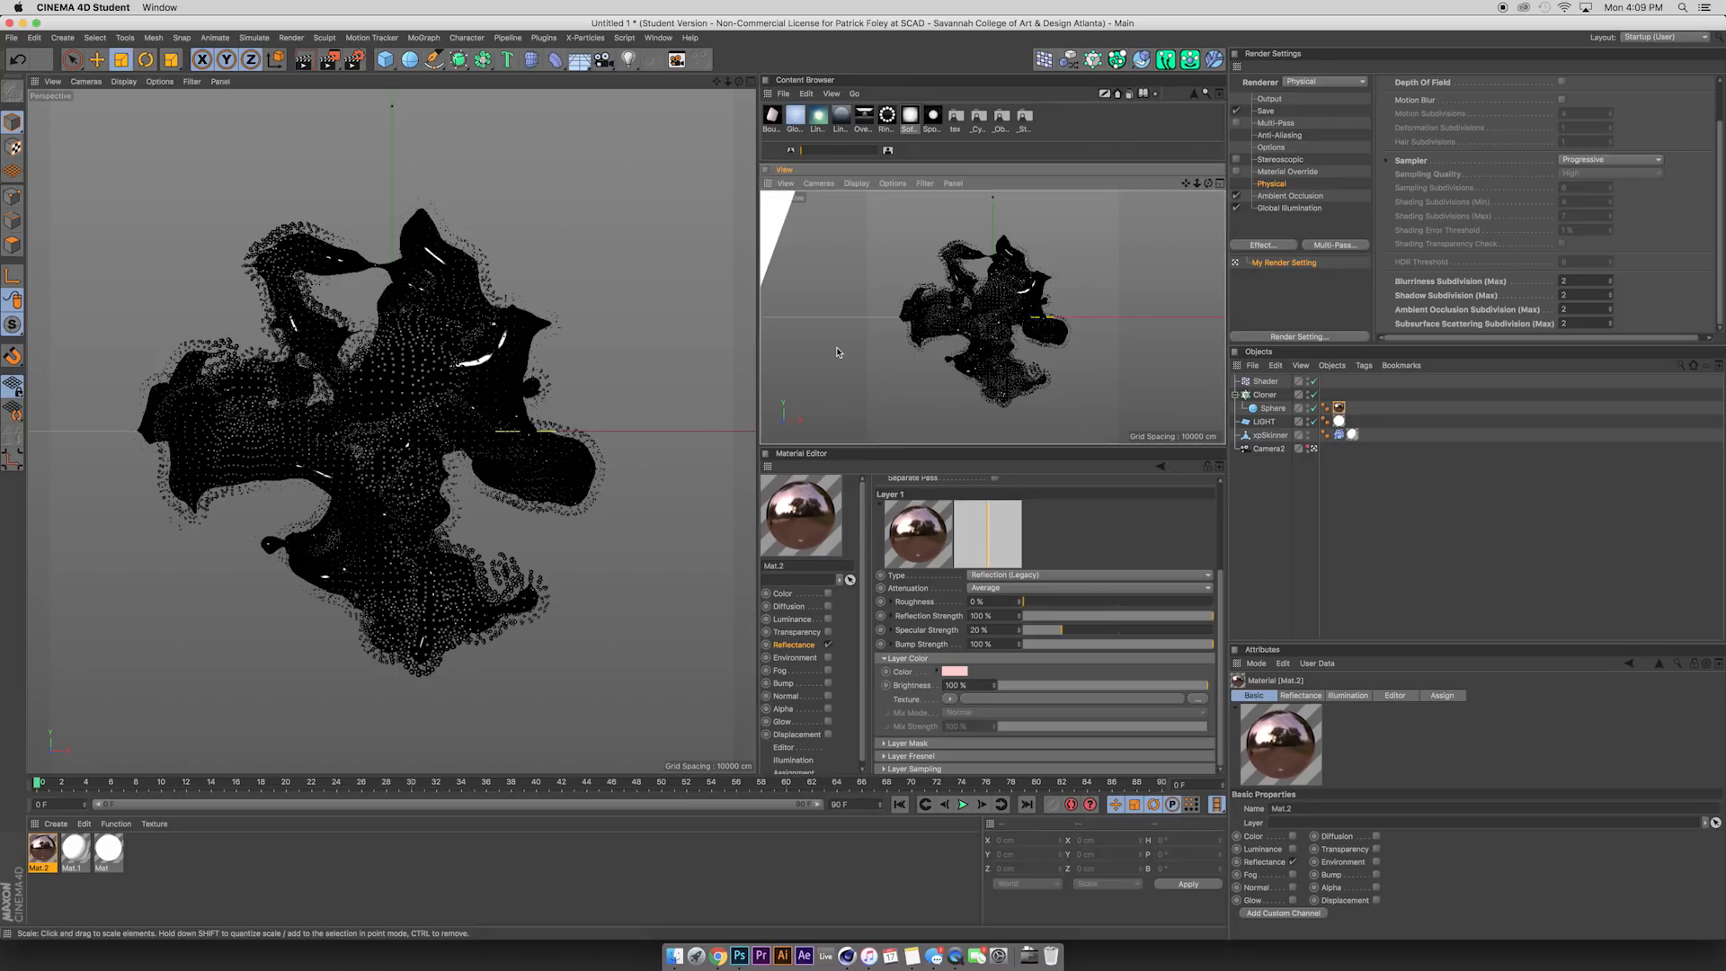
pyautogui.click(556, 399)
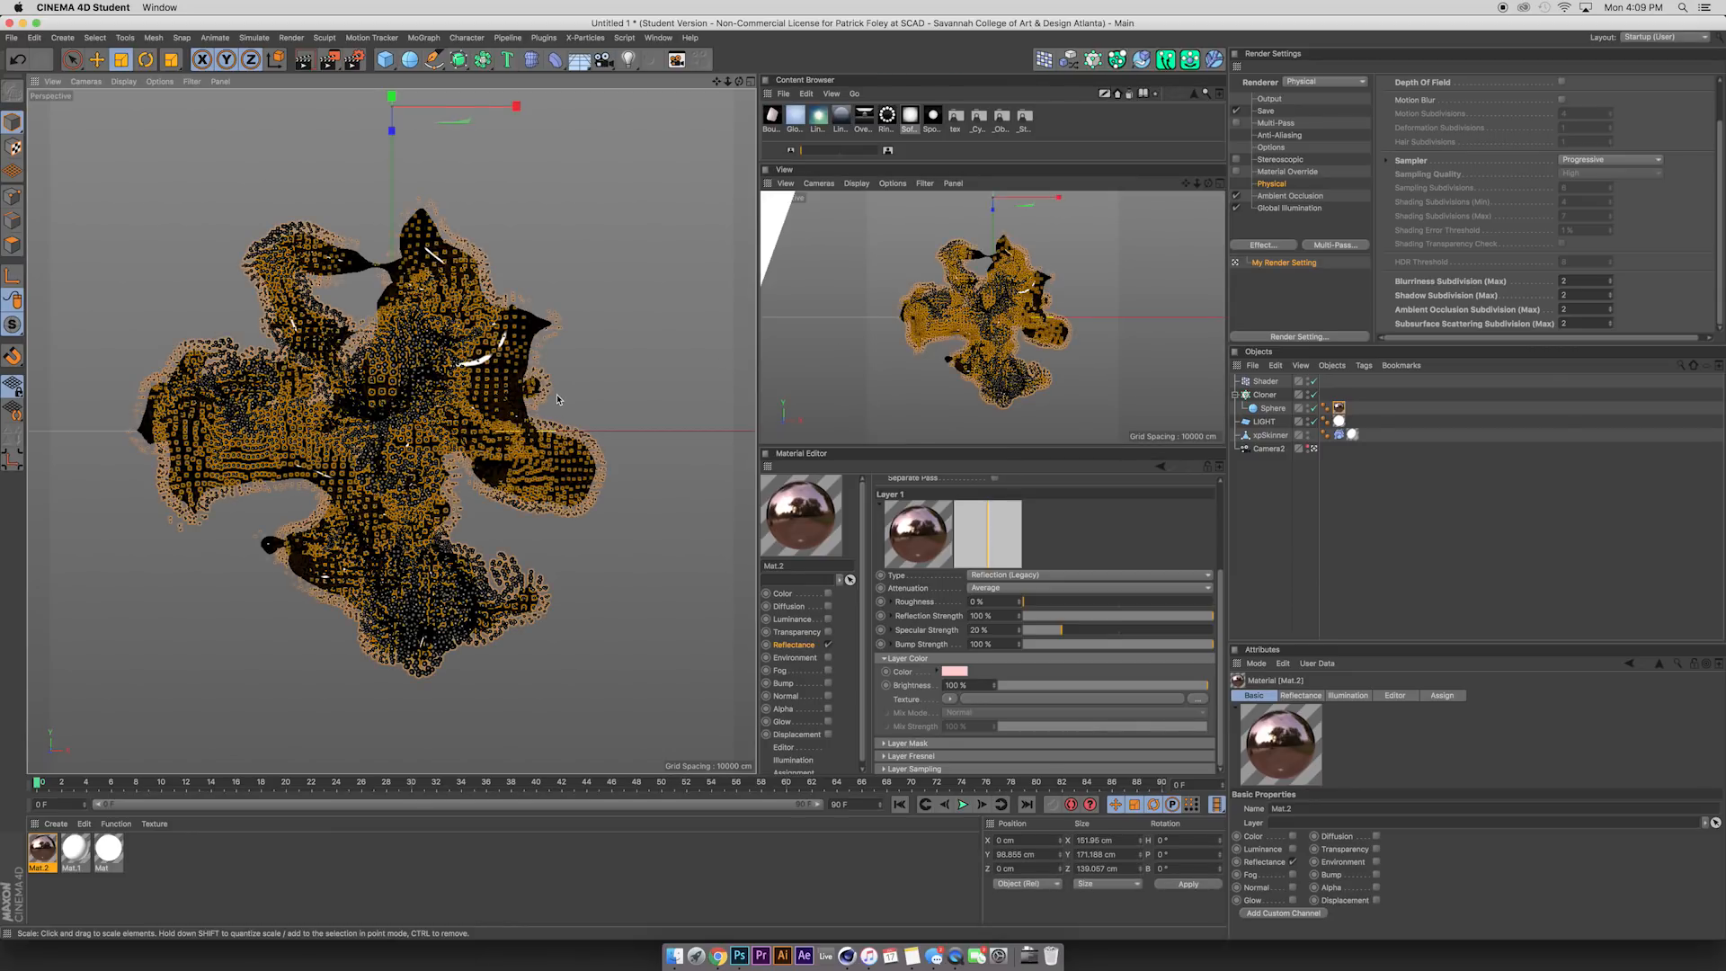
# Enable depth of field in the physical render settings and pick Camera2's focus distance from the centre of the mesh.
pyautogui.click(636, 399)
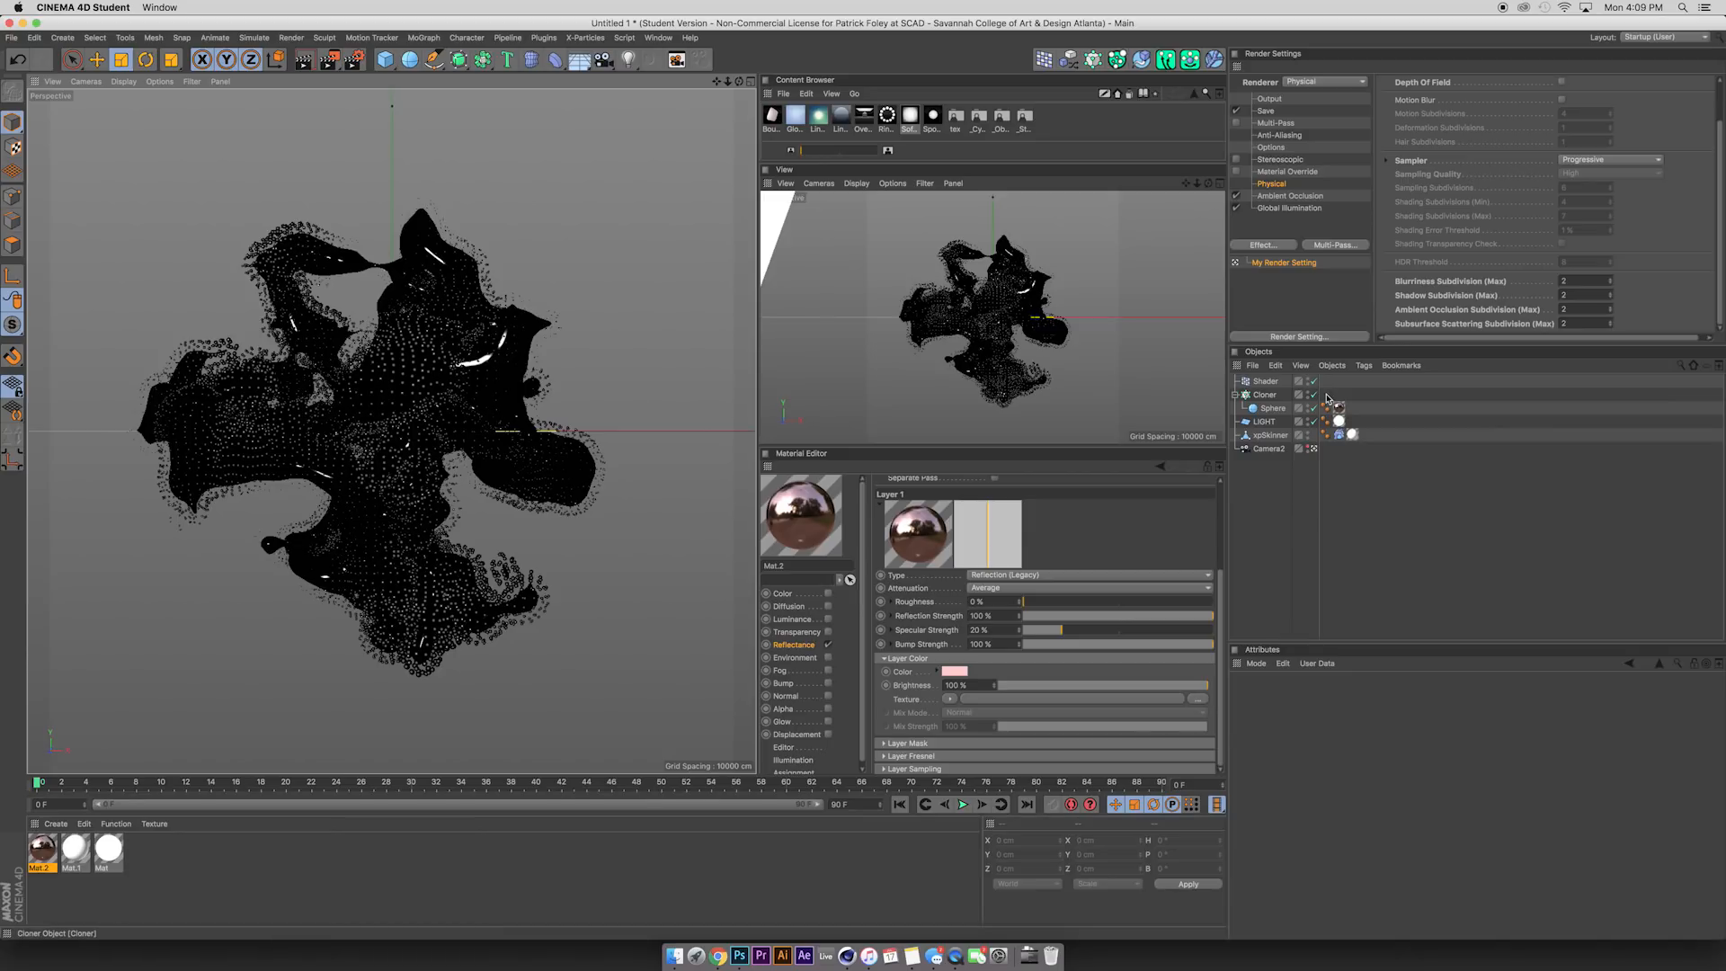
pyautogui.click(1270, 448)
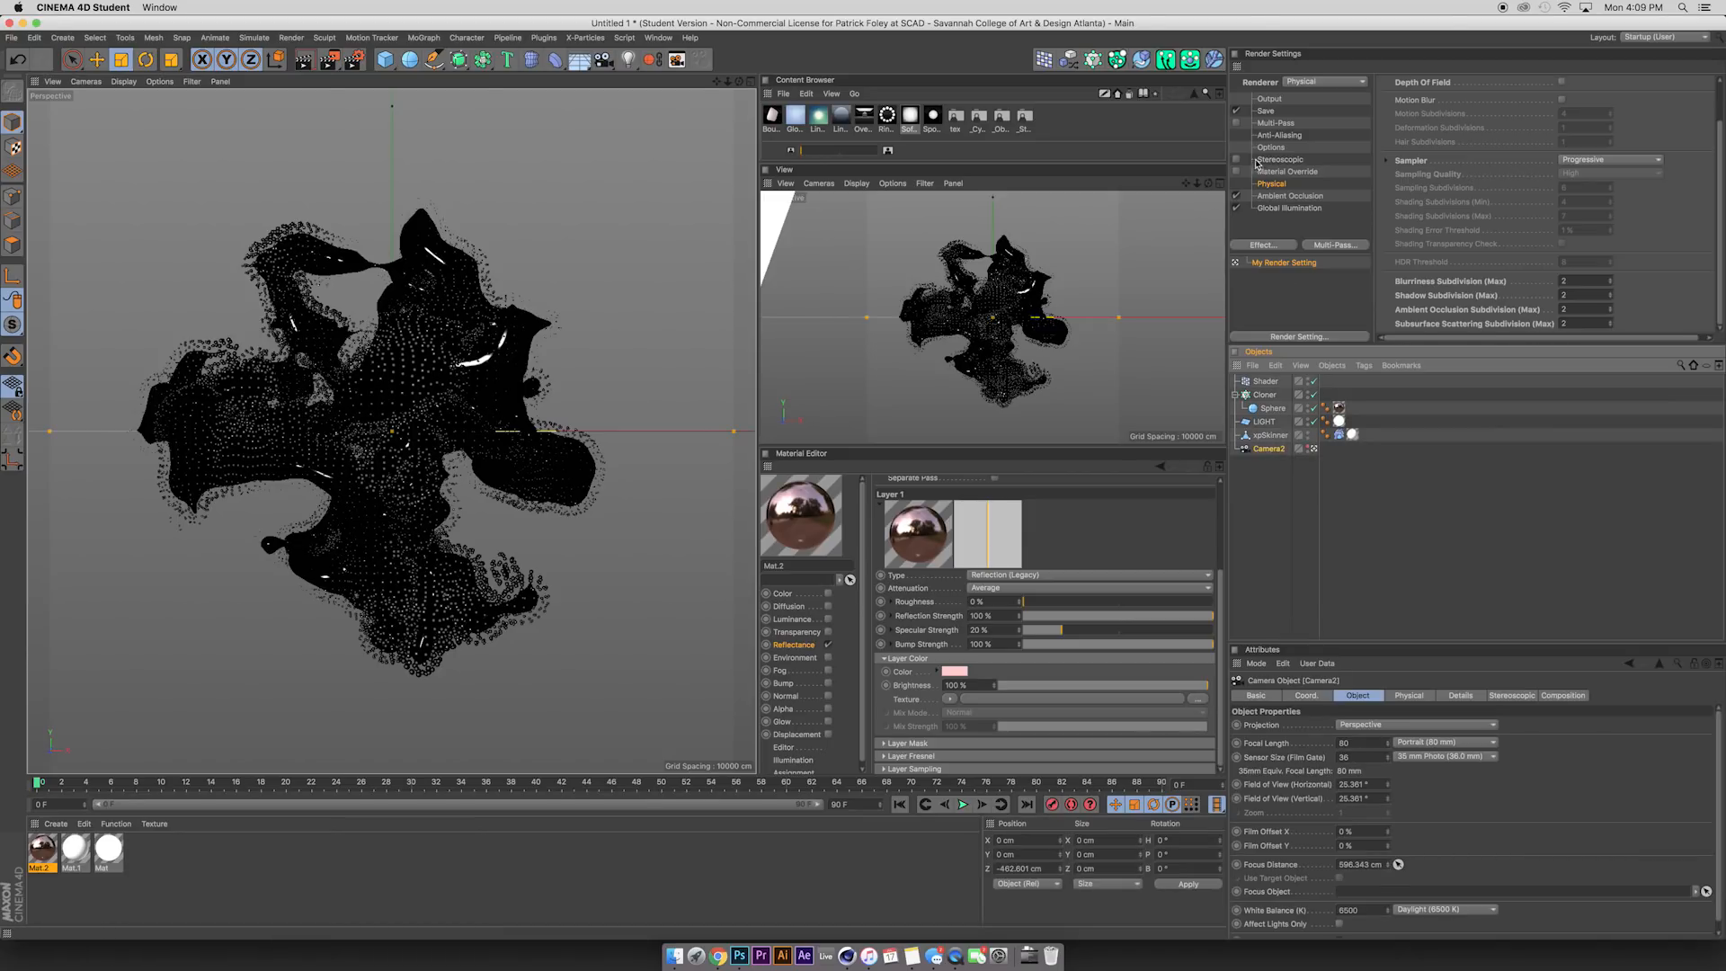
pyautogui.click(1562, 82)
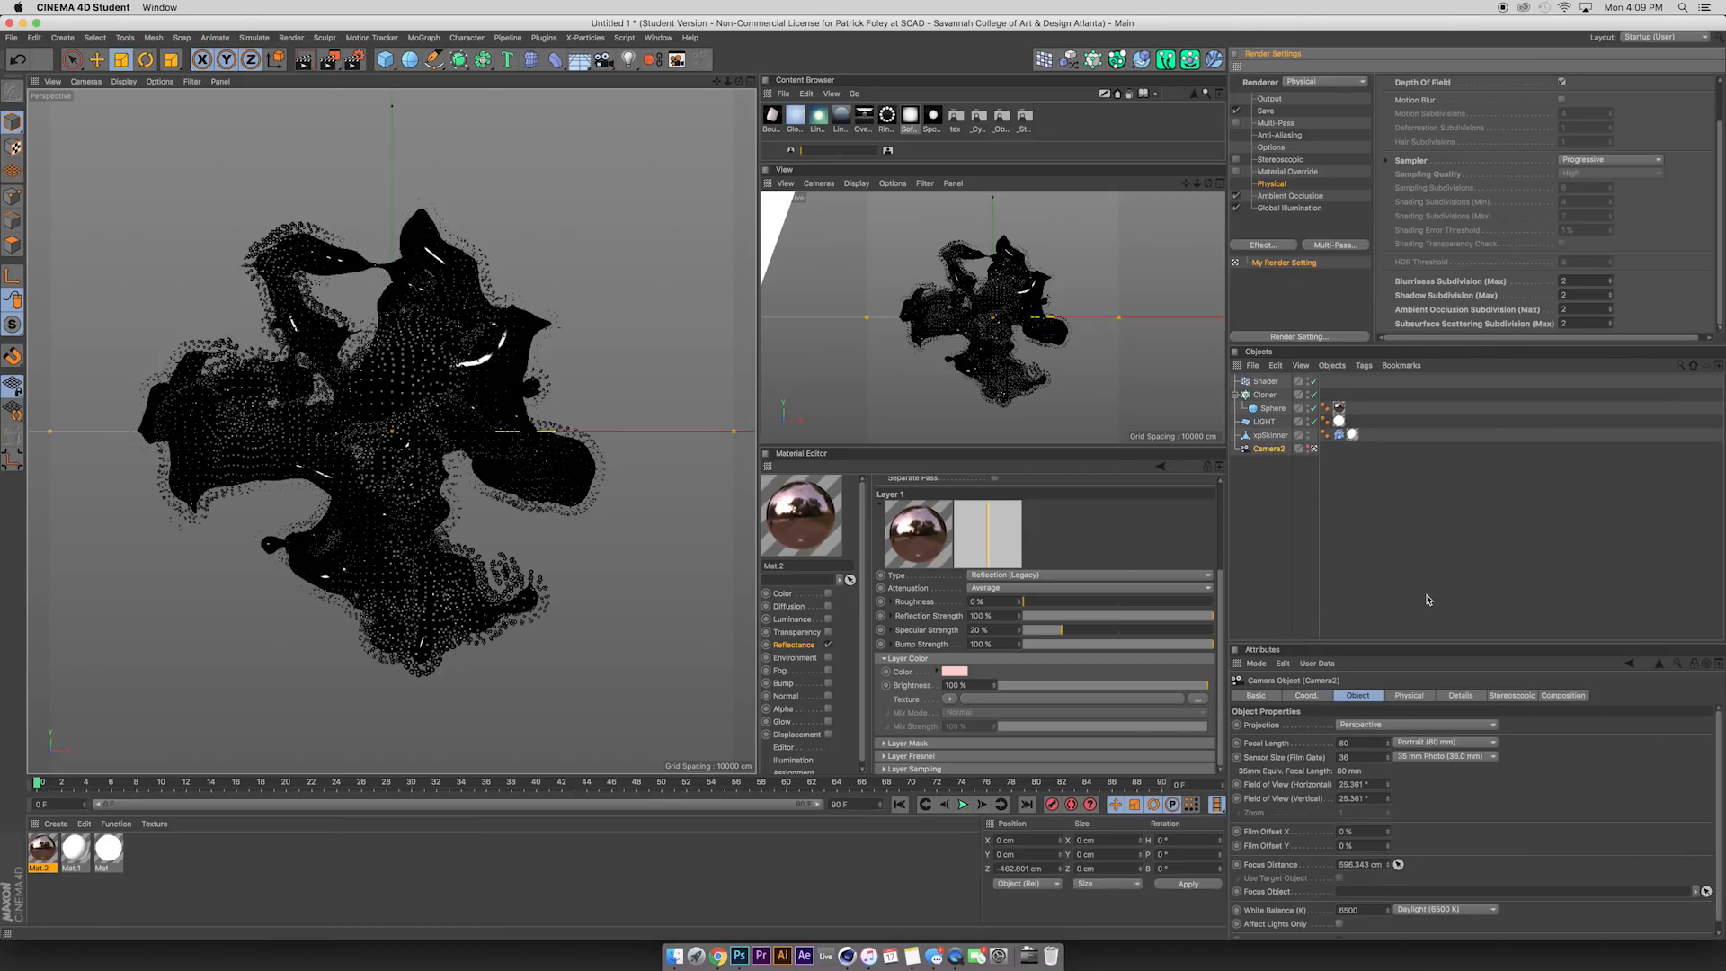
pyautogui.click(1398, 865)
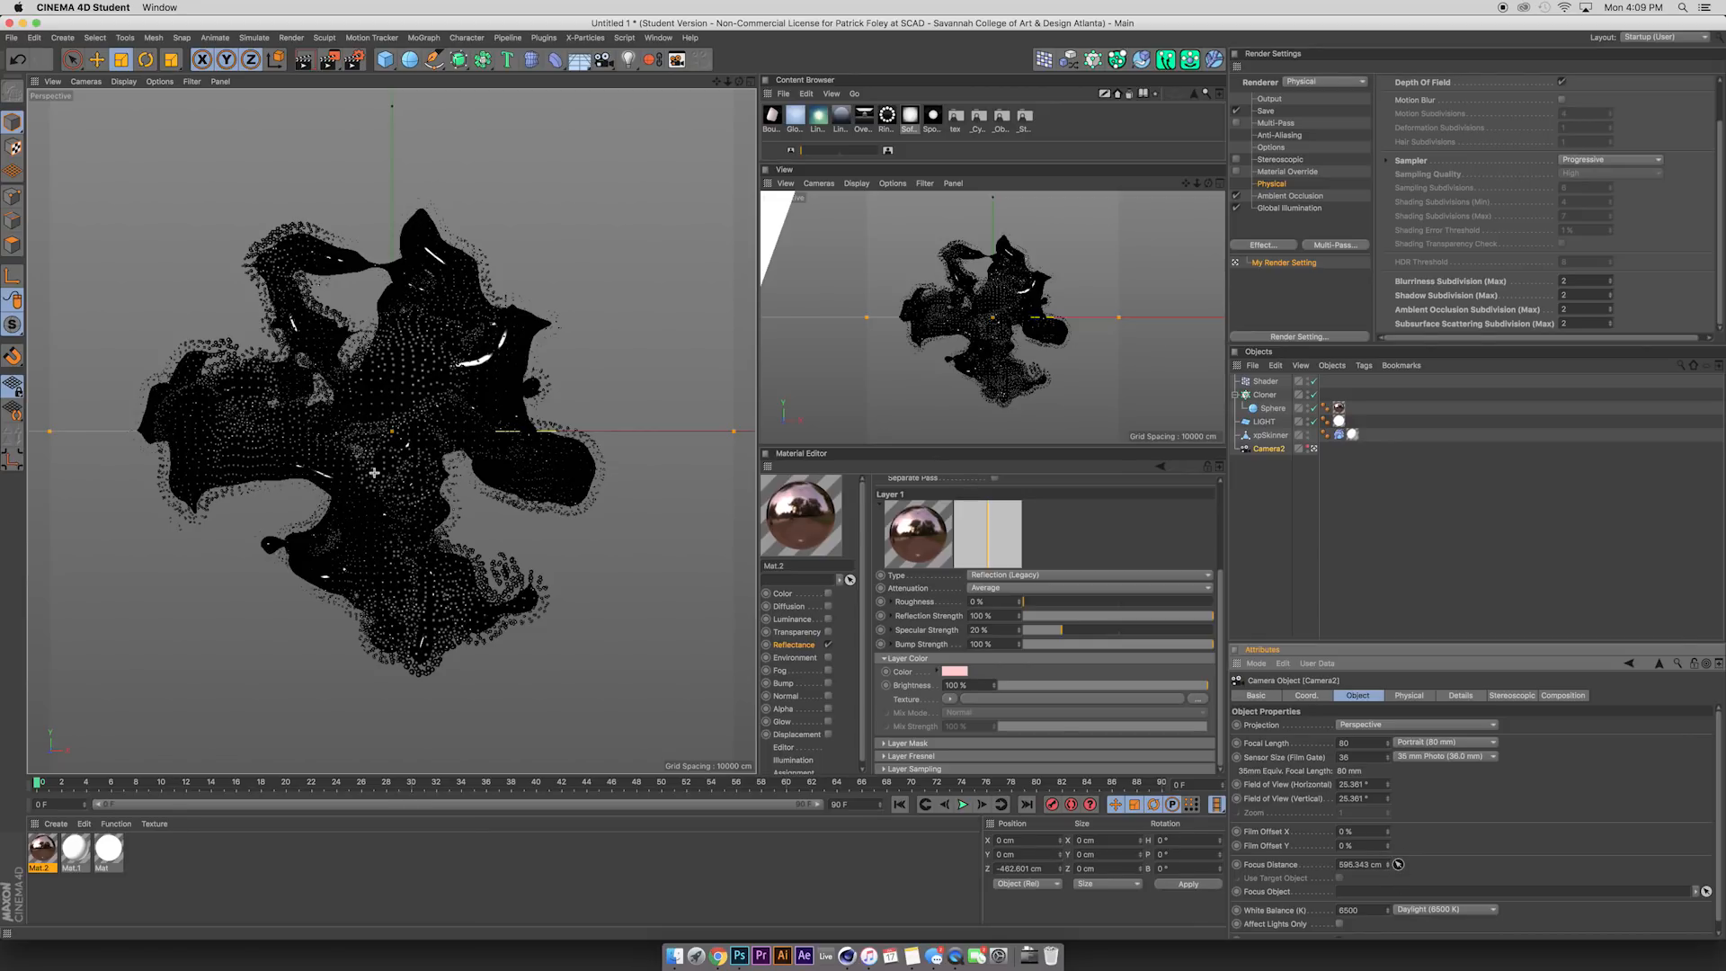
pyautogui.click(429, 406)
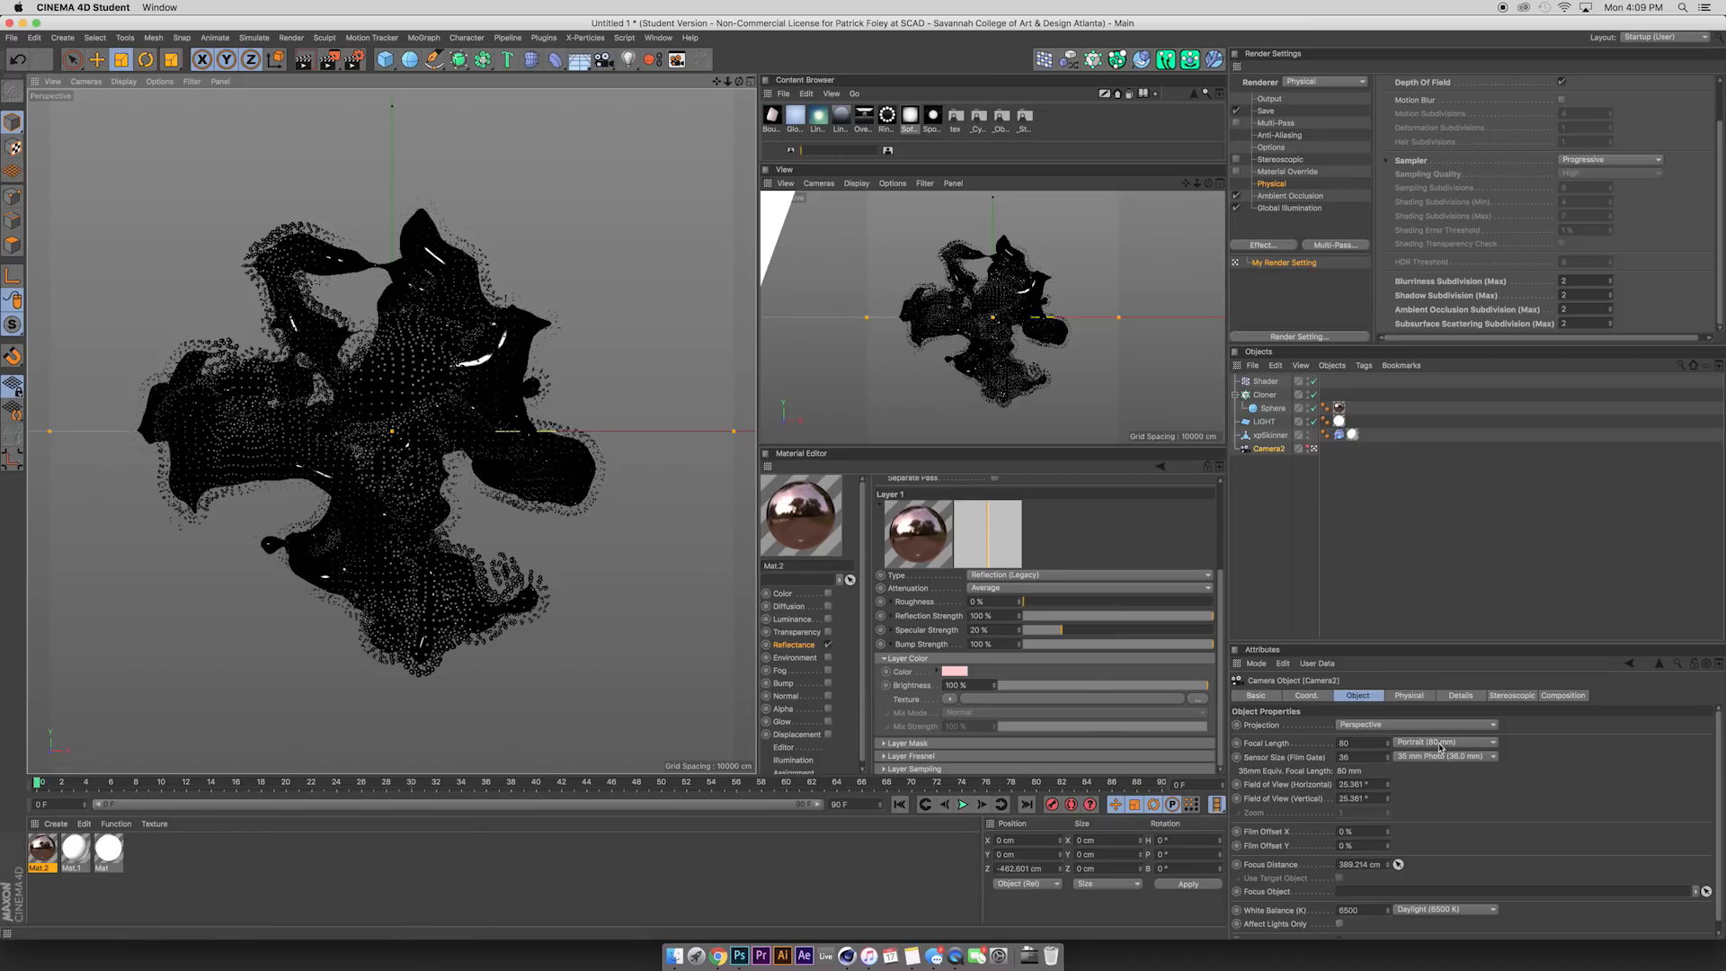
# Preview the depth of field with an interactive render region over the mesh's centre, extend it up to the mesh's top, and turn it off.
pyautogui.hotkey('alt', 'r')
pyautogui.moveTo(441, 403); pyautogui.dragTo(444, 528)
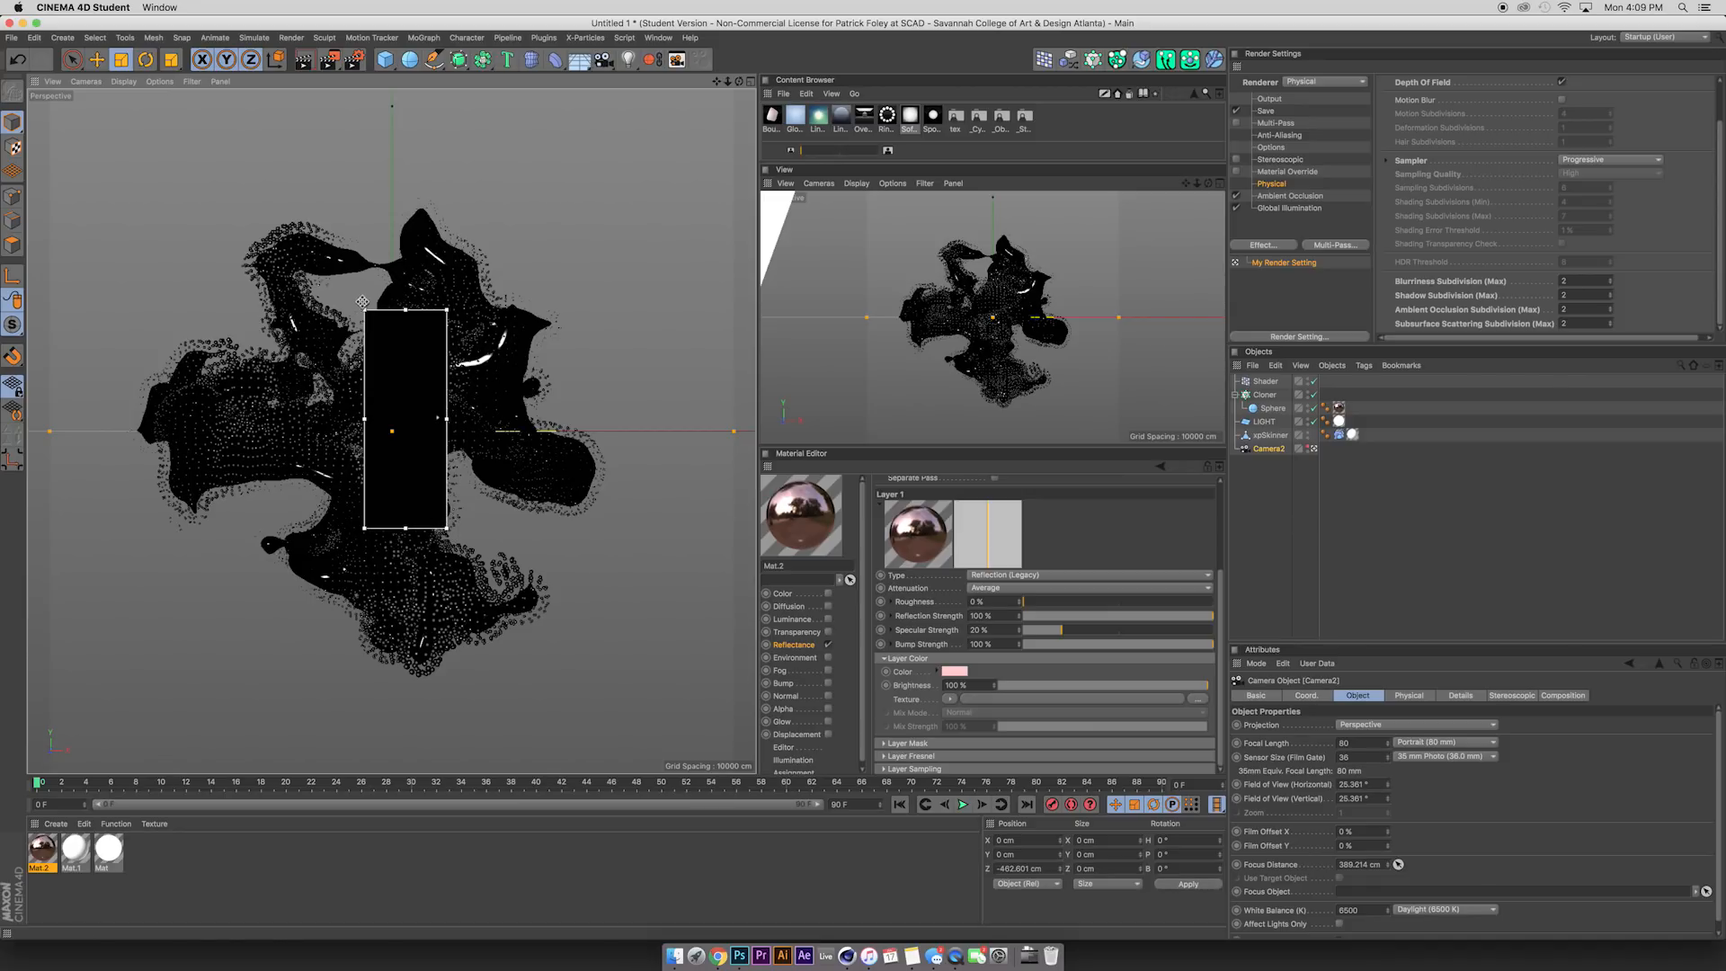
pyautogui.moveTo(364, 310); pyautogui.dragTo(347, 291)
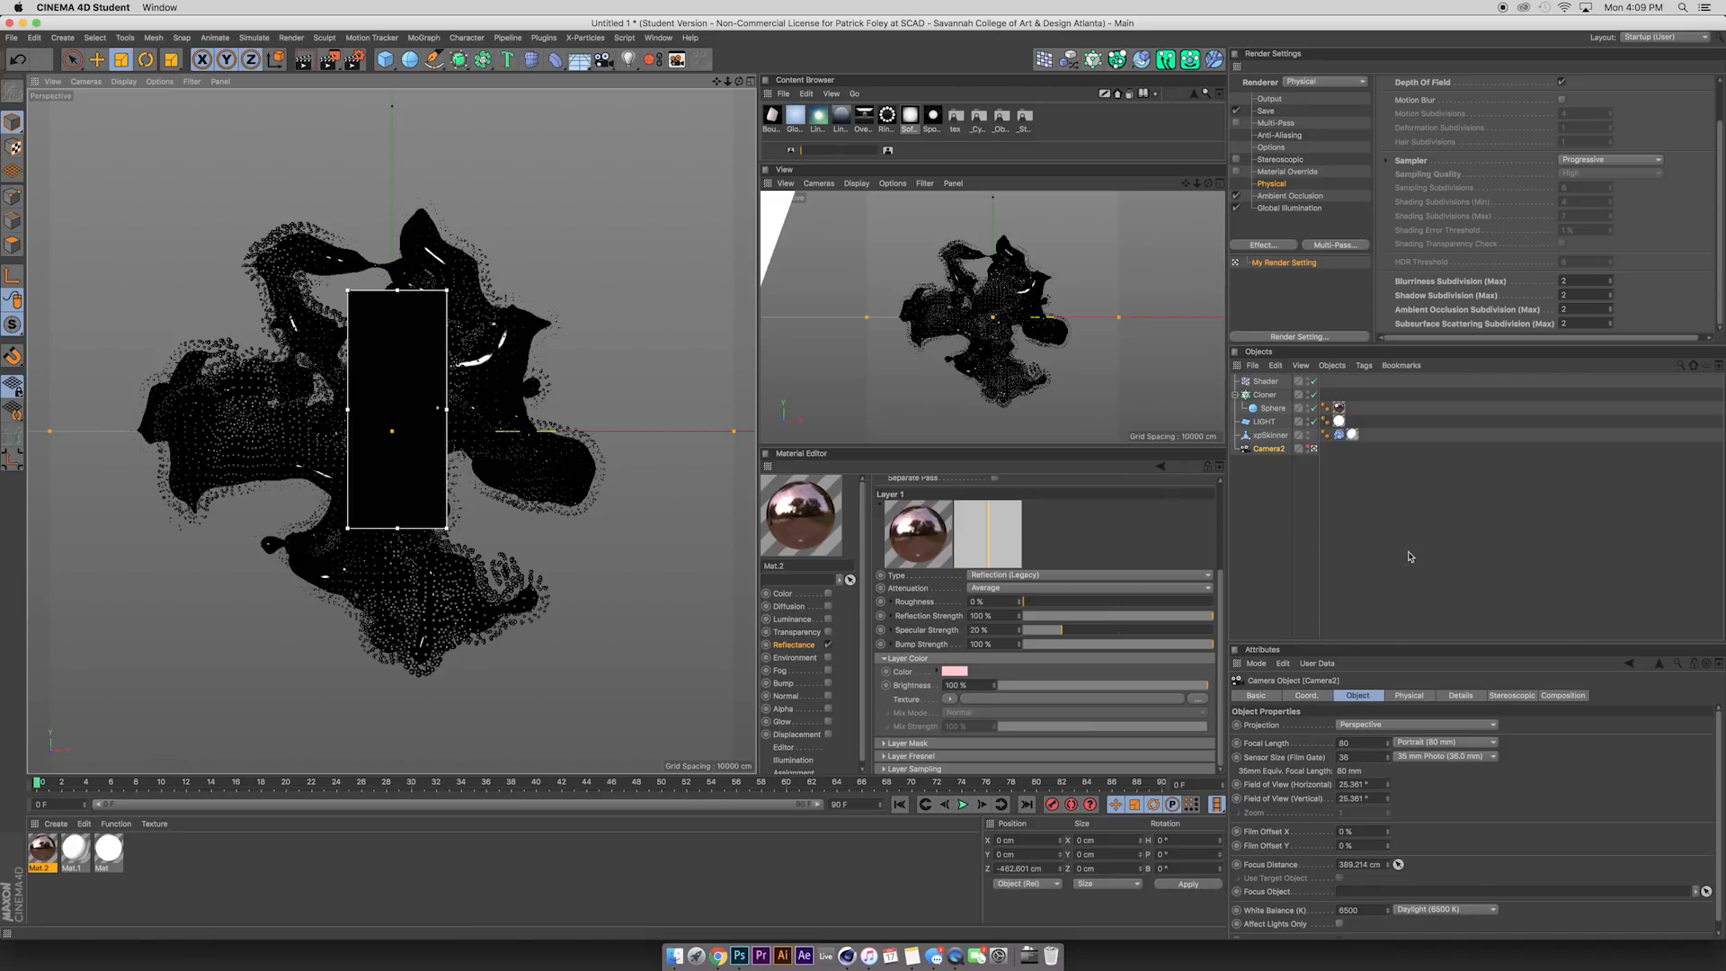
pyautogui.click(1263, 533)
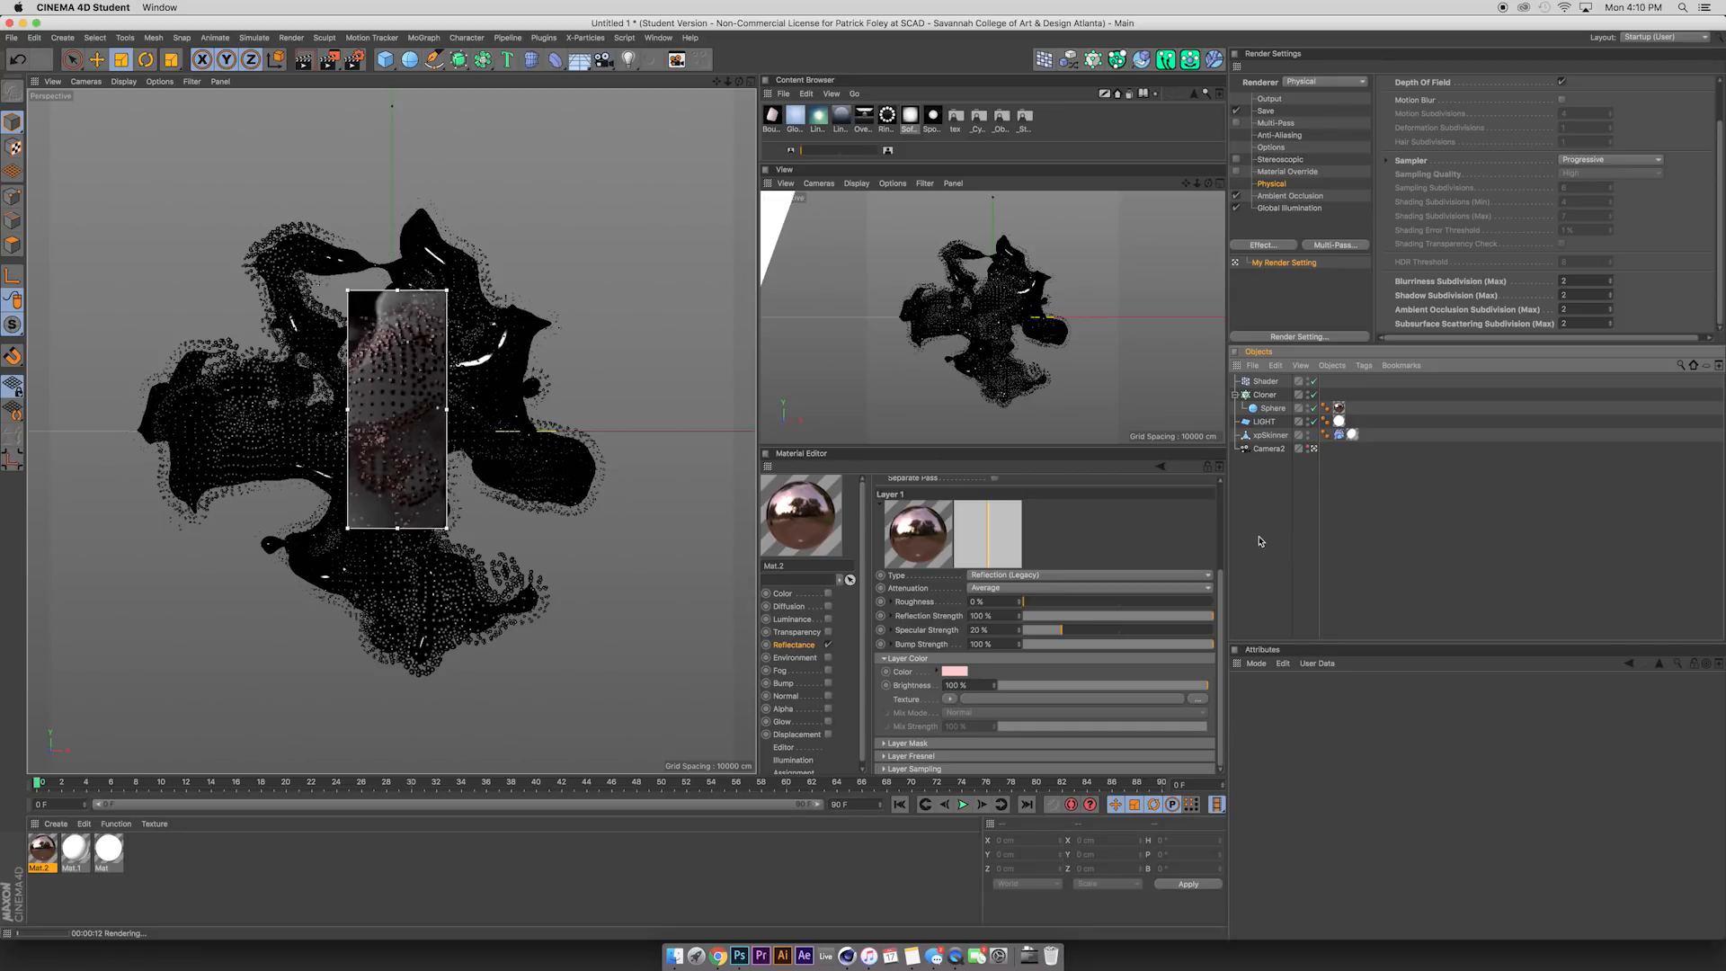
pyautogui.keyDown('alt'); pyautogui.moveTo(410, 253); pyautogui.dragTo(409, 211); pyautogui.keyUp('alt')
pyautogui.click(408, 211)
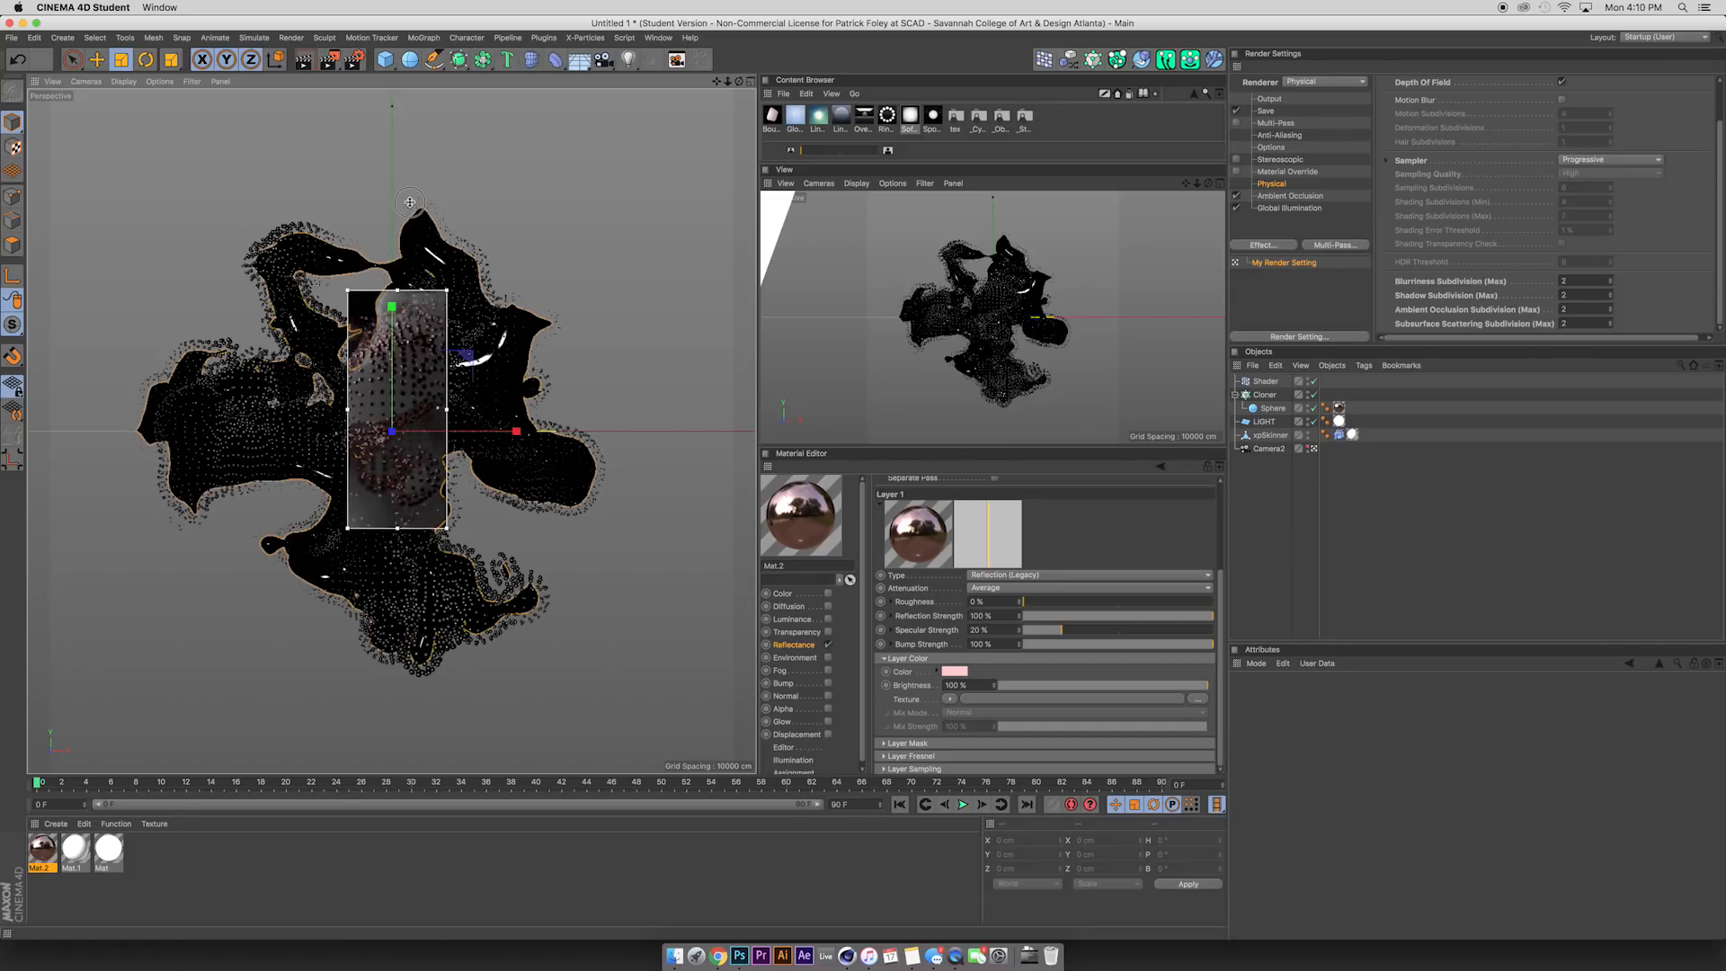
pyautogui.click(1247, 521)
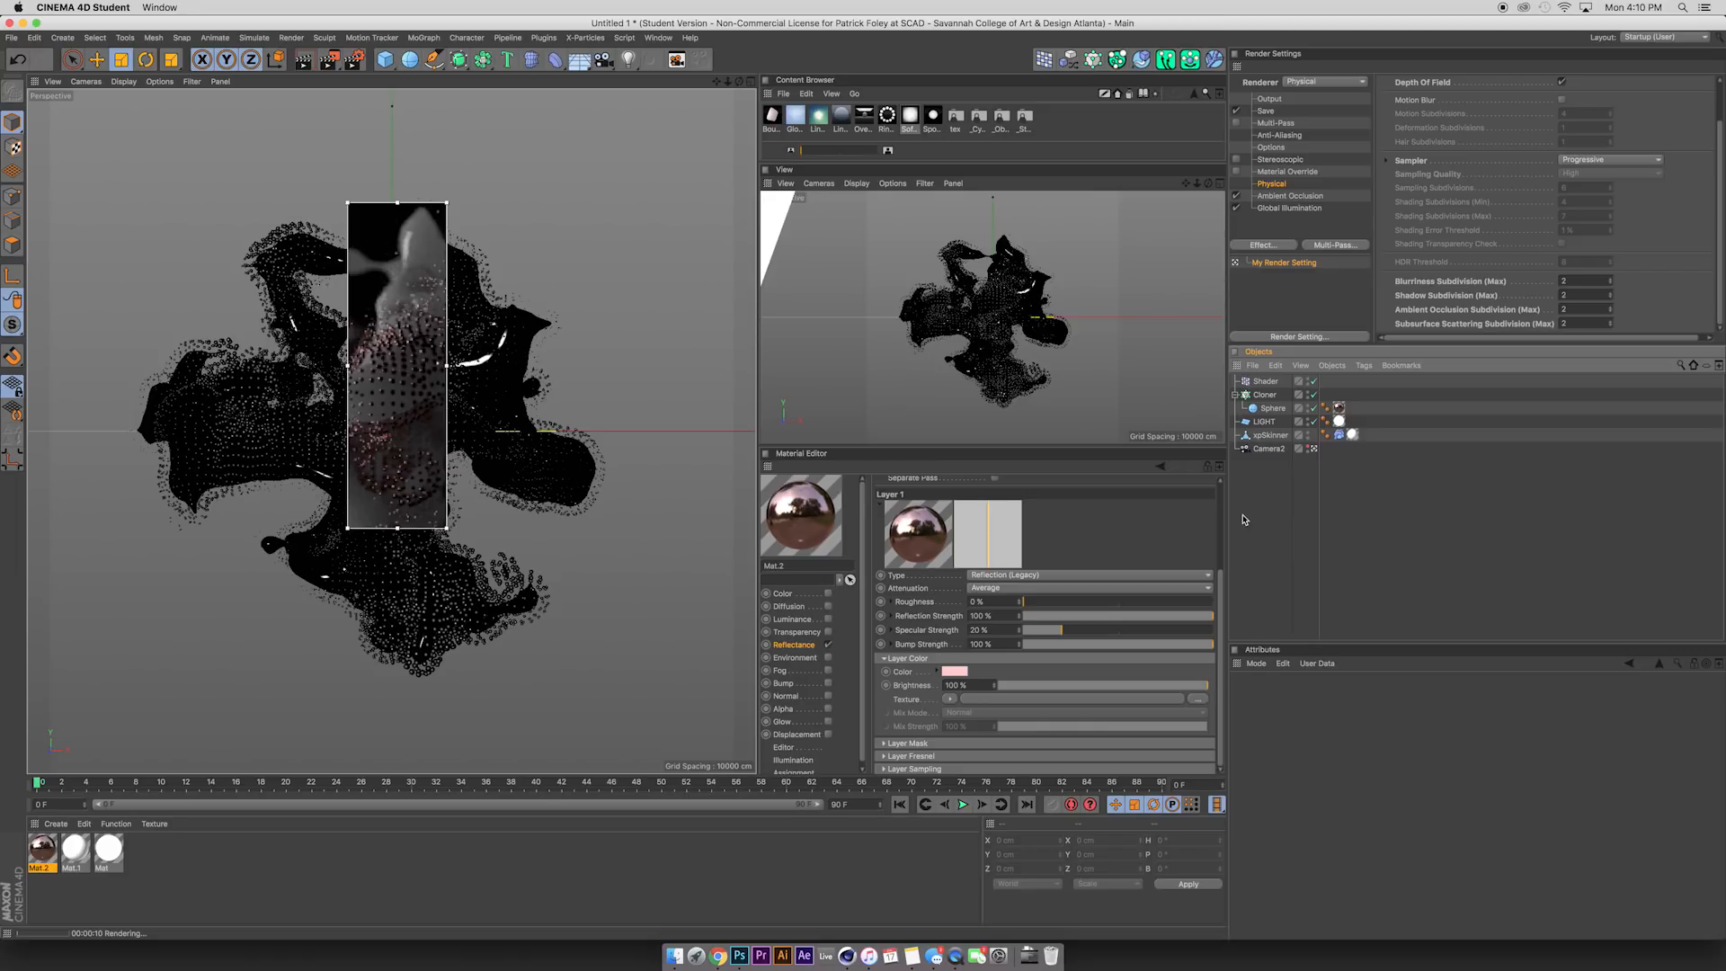
pyautogui.hotkey('alt', 'r')
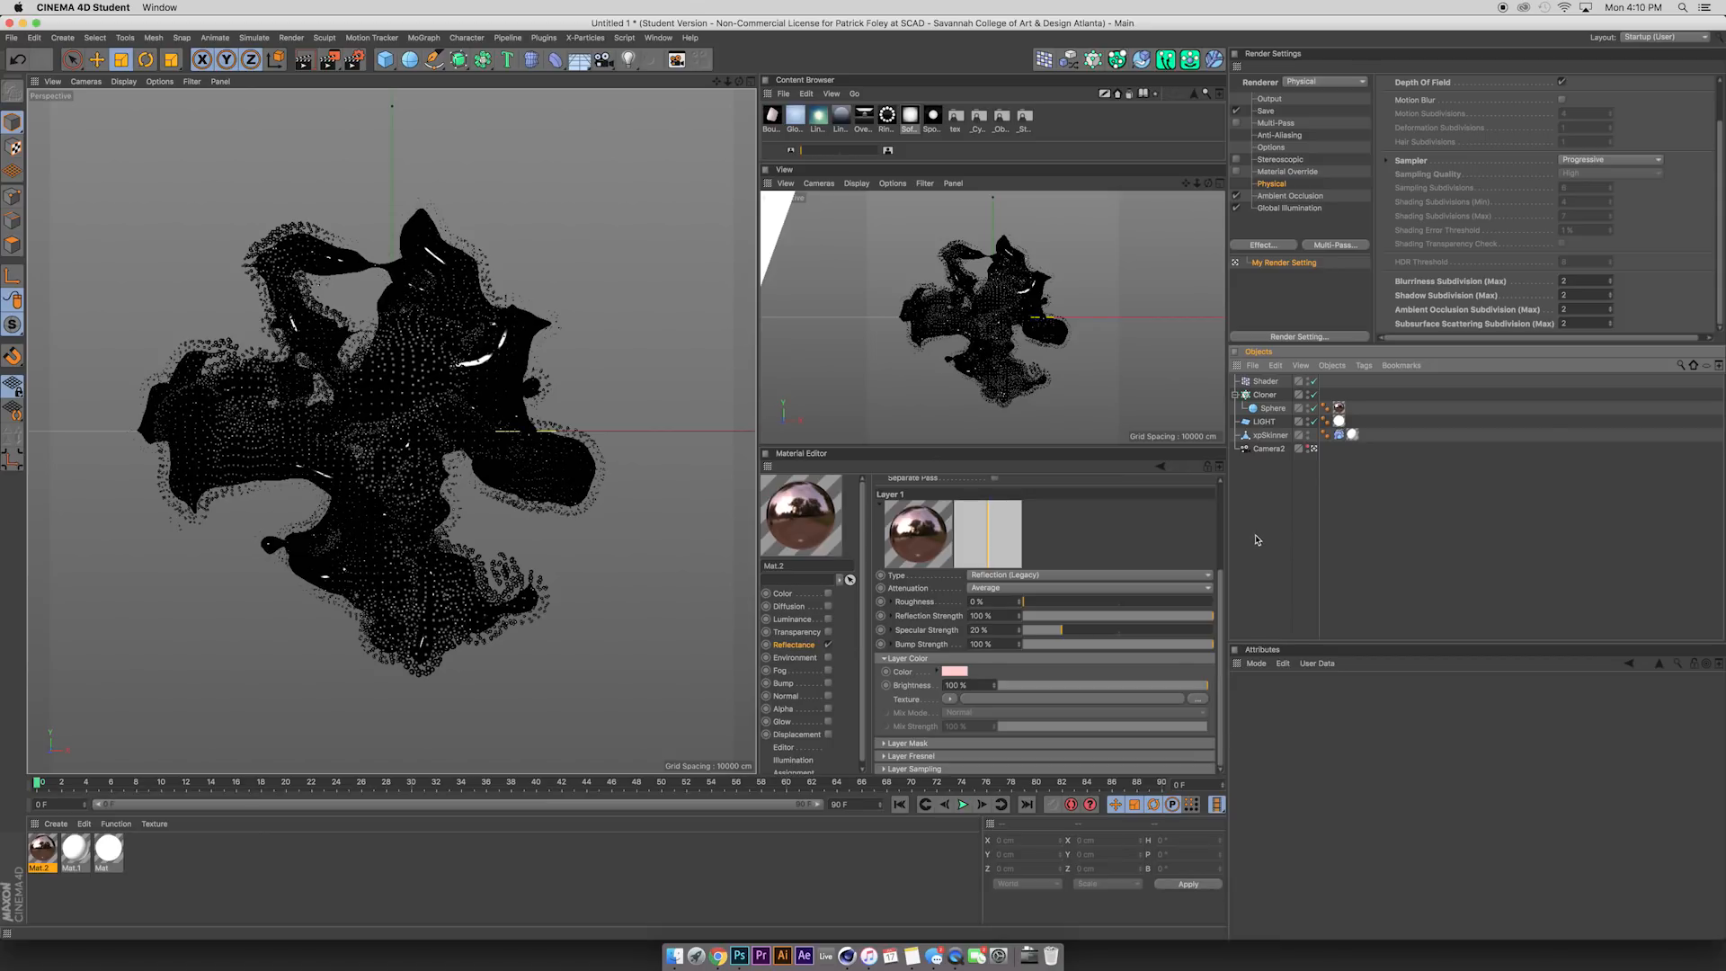
pyautogui.click(955, 955)
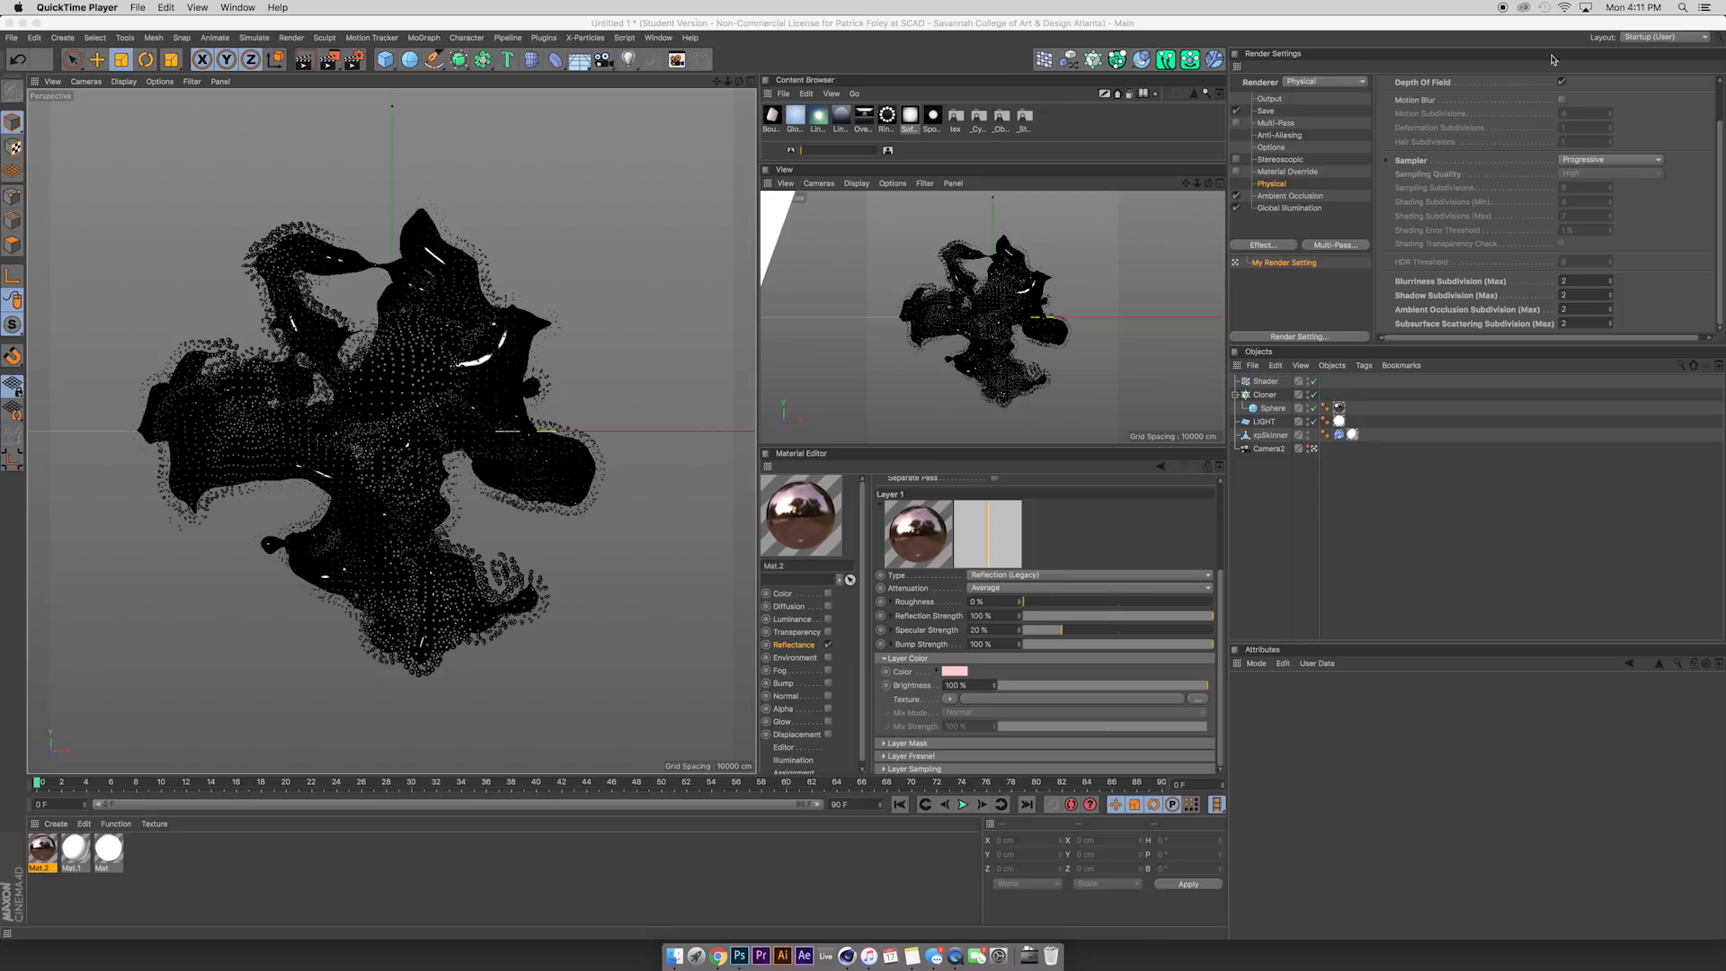
# Set the render output width to 1080 pixels with the ratio locked.
pyautogui.click(1276, 99)
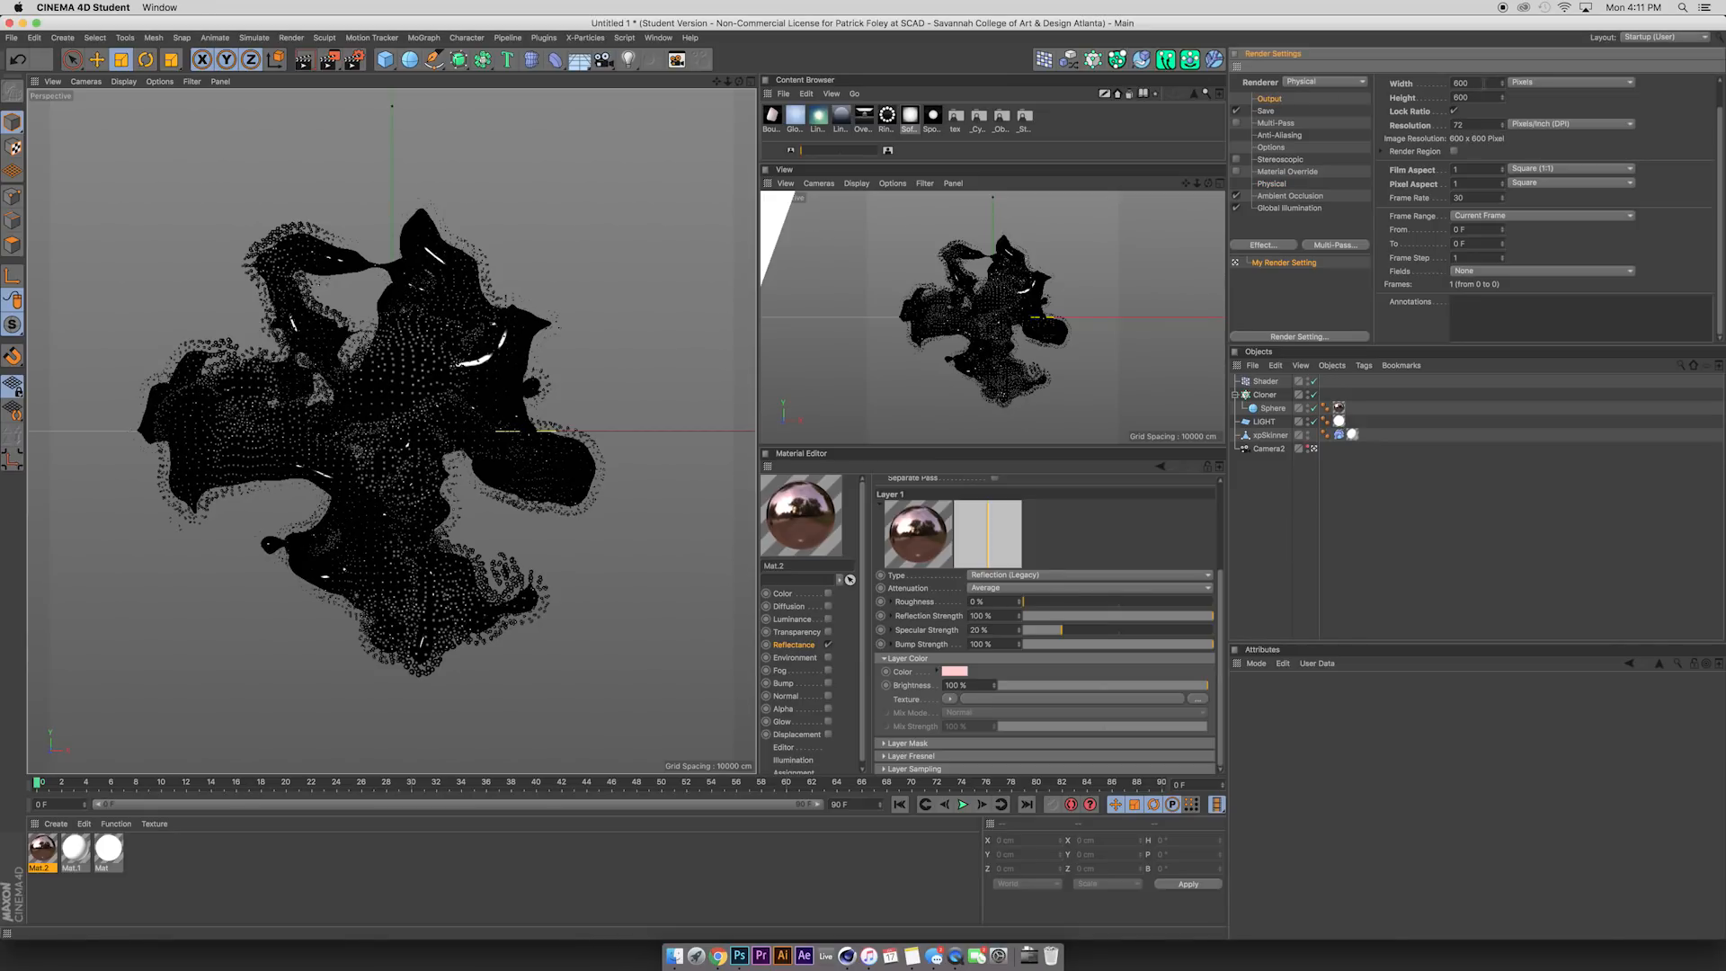
pyautogui.doubleClick(1484, 83)
pyautogui.write('1080')
pyautogui.press('Return')
# Set the physical renderer's sampler to Fixed and its Blurriness, Shadow, Ambient Occlusion and Subsurface Scattering Subdivision (Max) values to 4.
pyautogui.click(1288, 185)
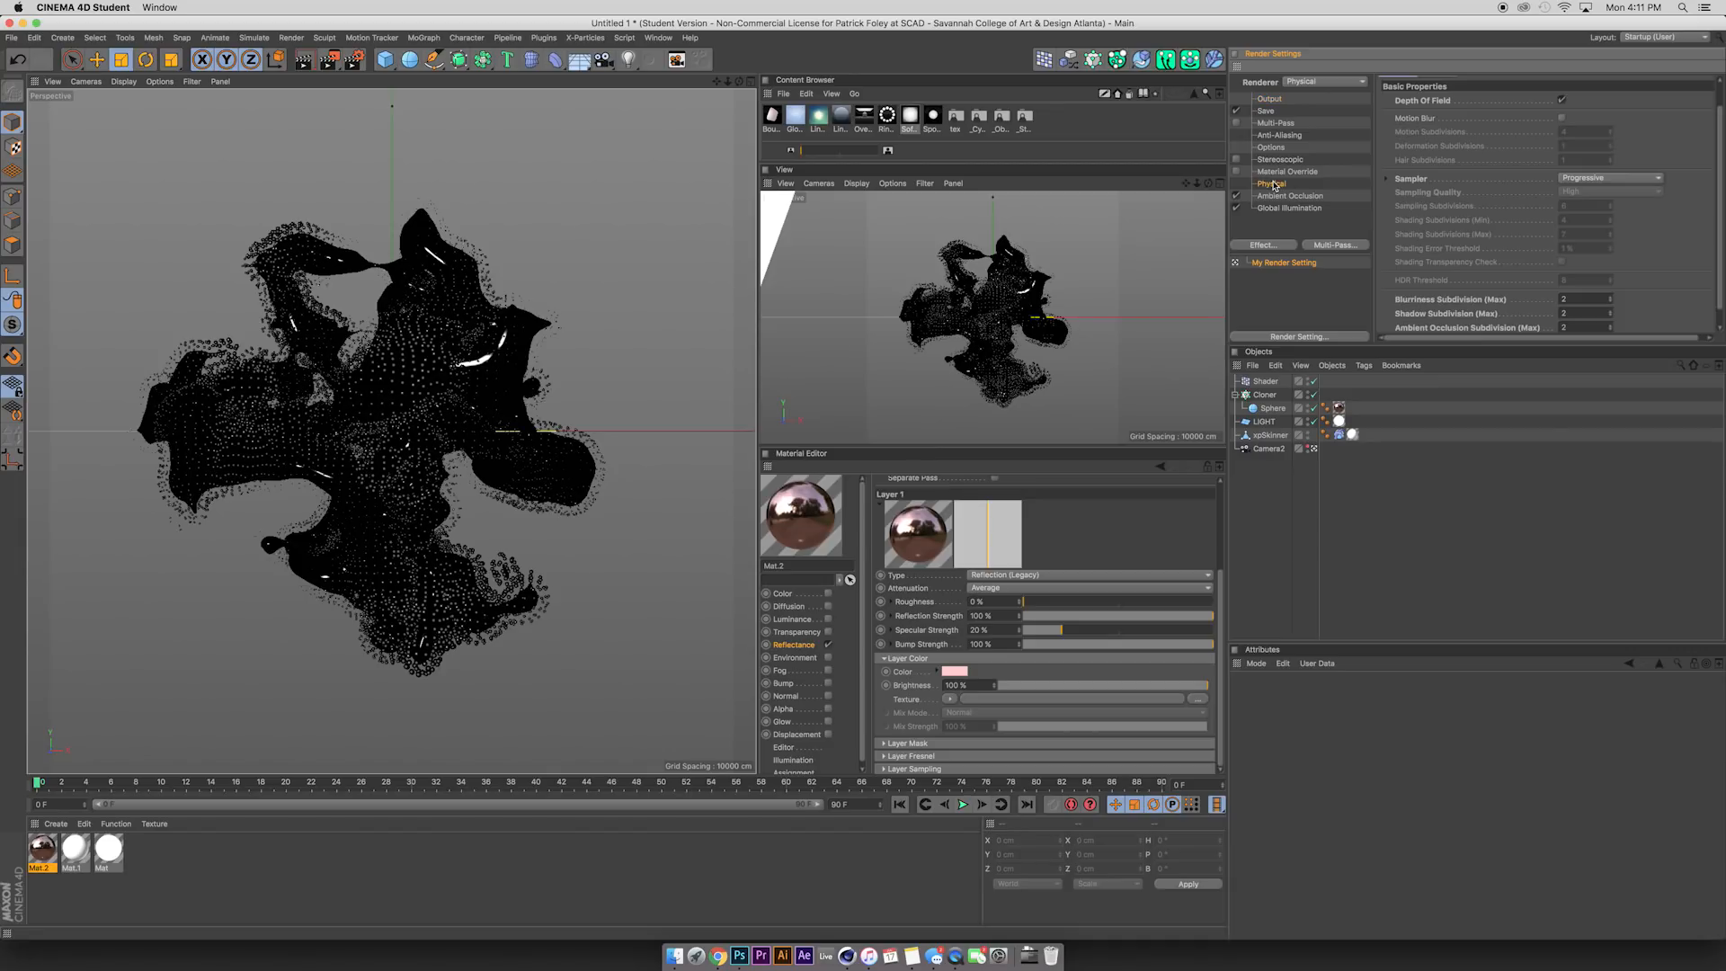
pyautogui.click(1579, 178)
pyautogui.click(1582, 192)
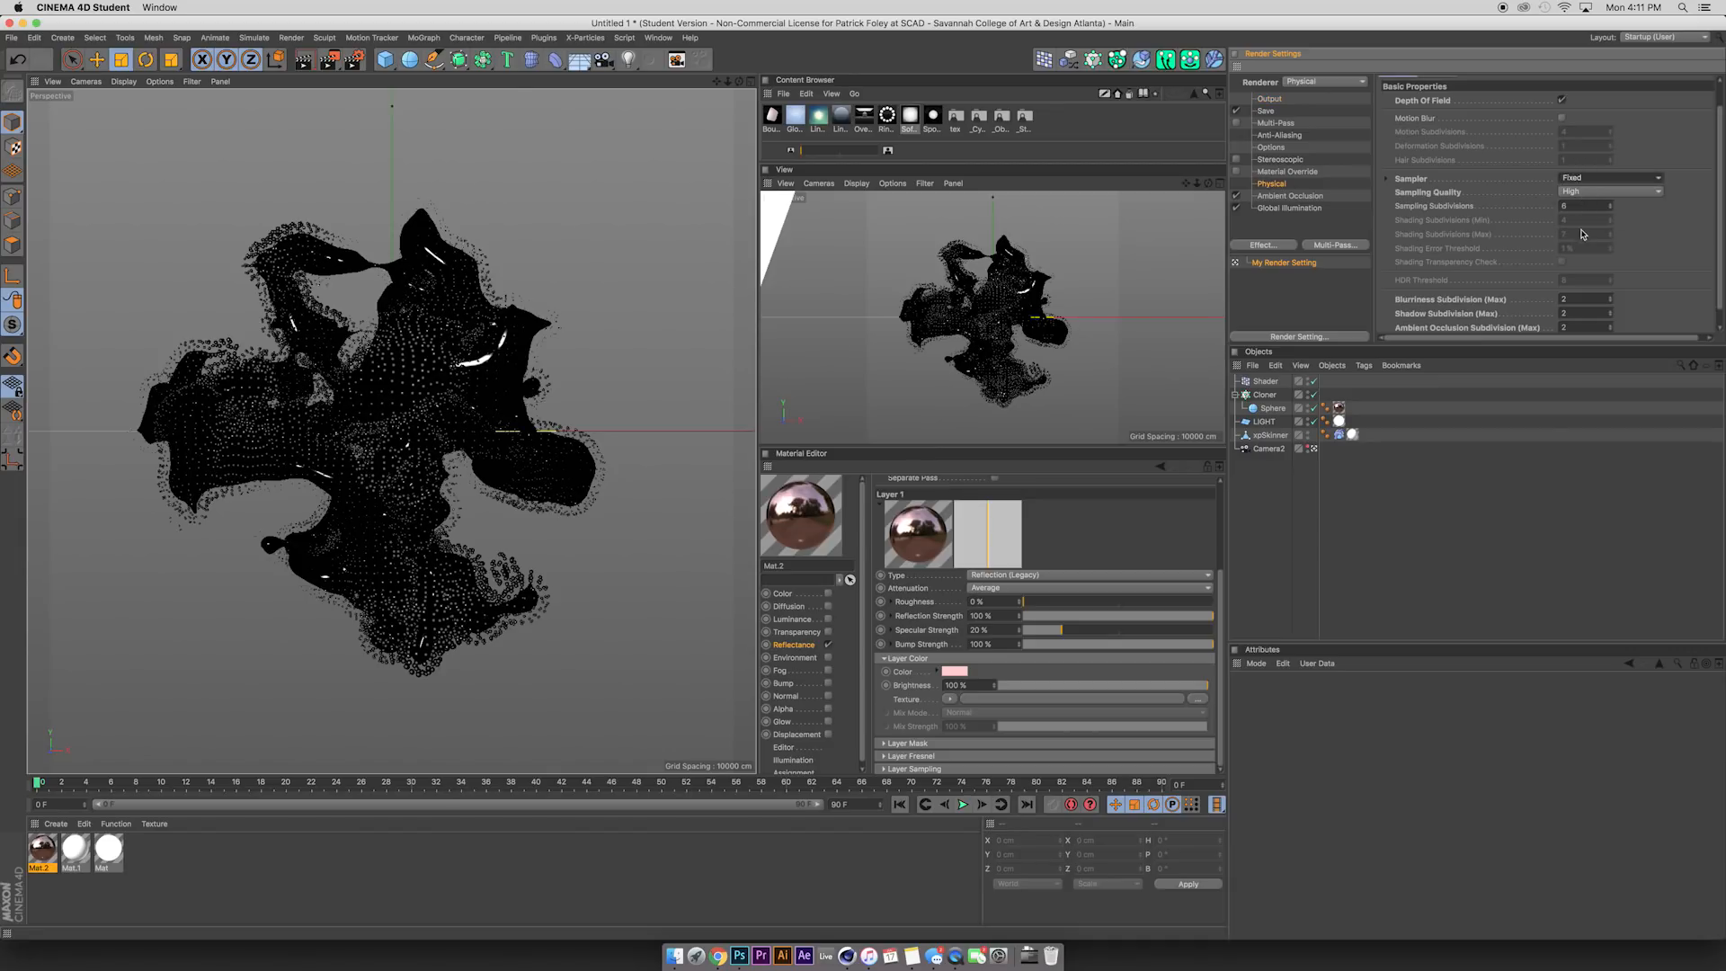
pyautogui.scroll(-1, 1543, 232)
pyautogui.doubleClick(1571, 280)
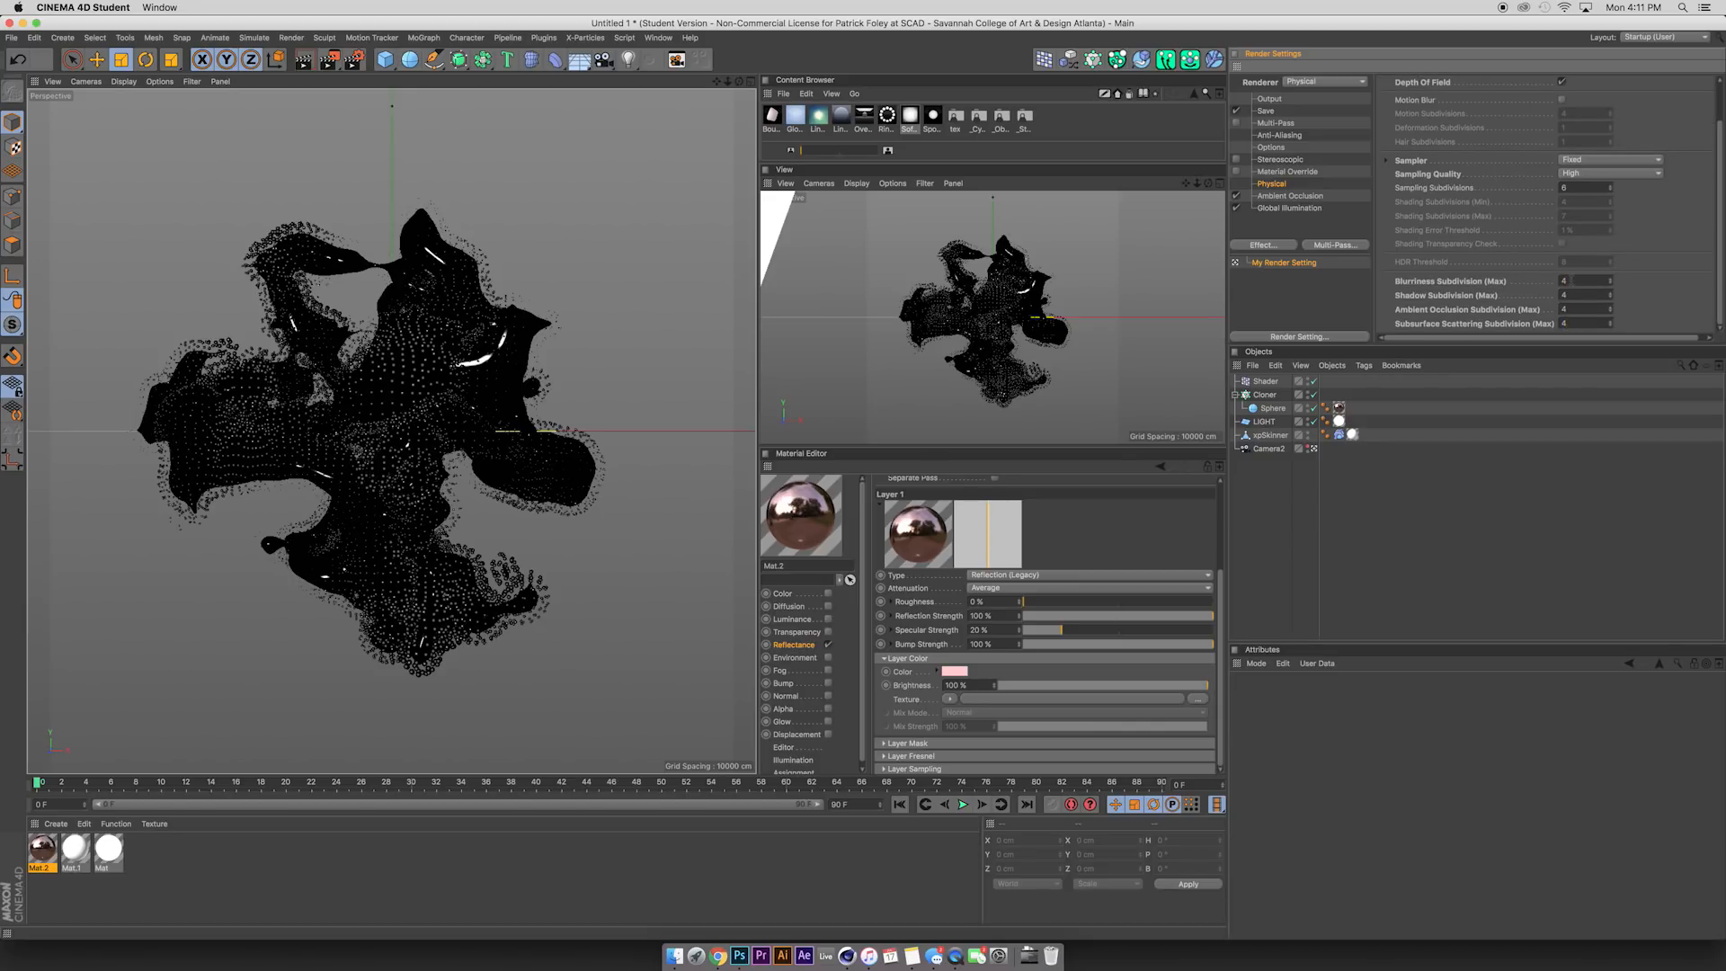
# Set the Global Illumination custom sample count to 15.
pyautogui.click(1286, 210)
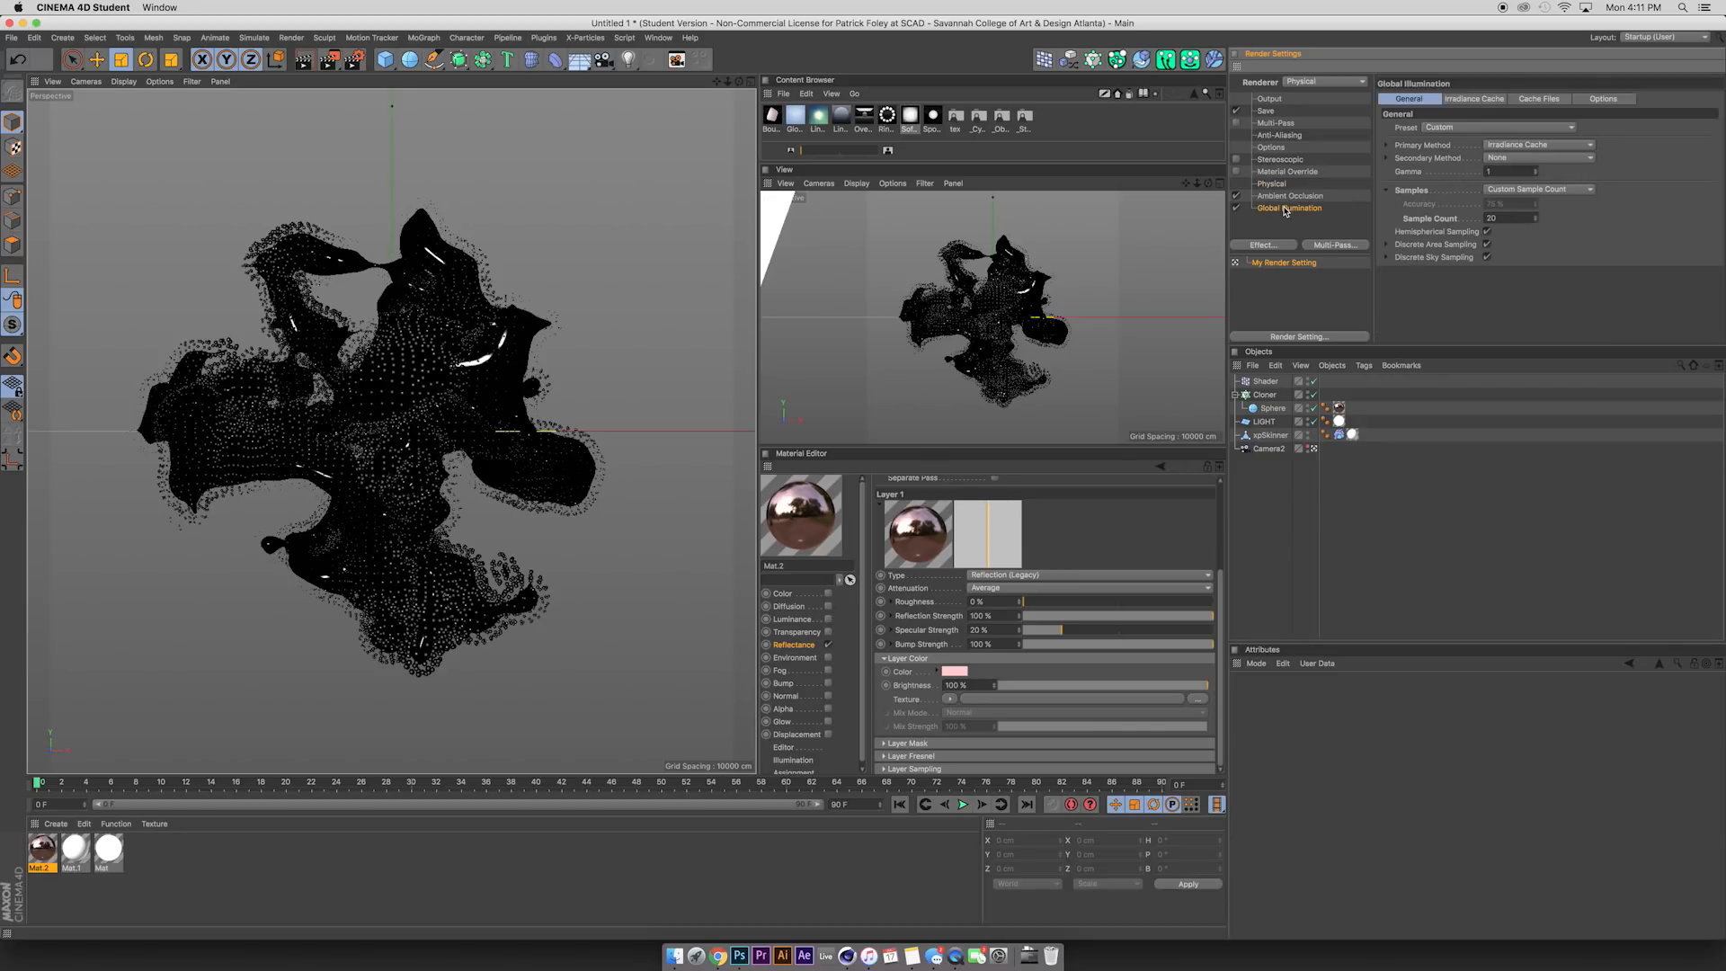
pyautogui.doubleClick(1491, 219)
pyautogui.write('15')
pyautogui.click(1289, 197)
pyautogui.click(1274, 185)
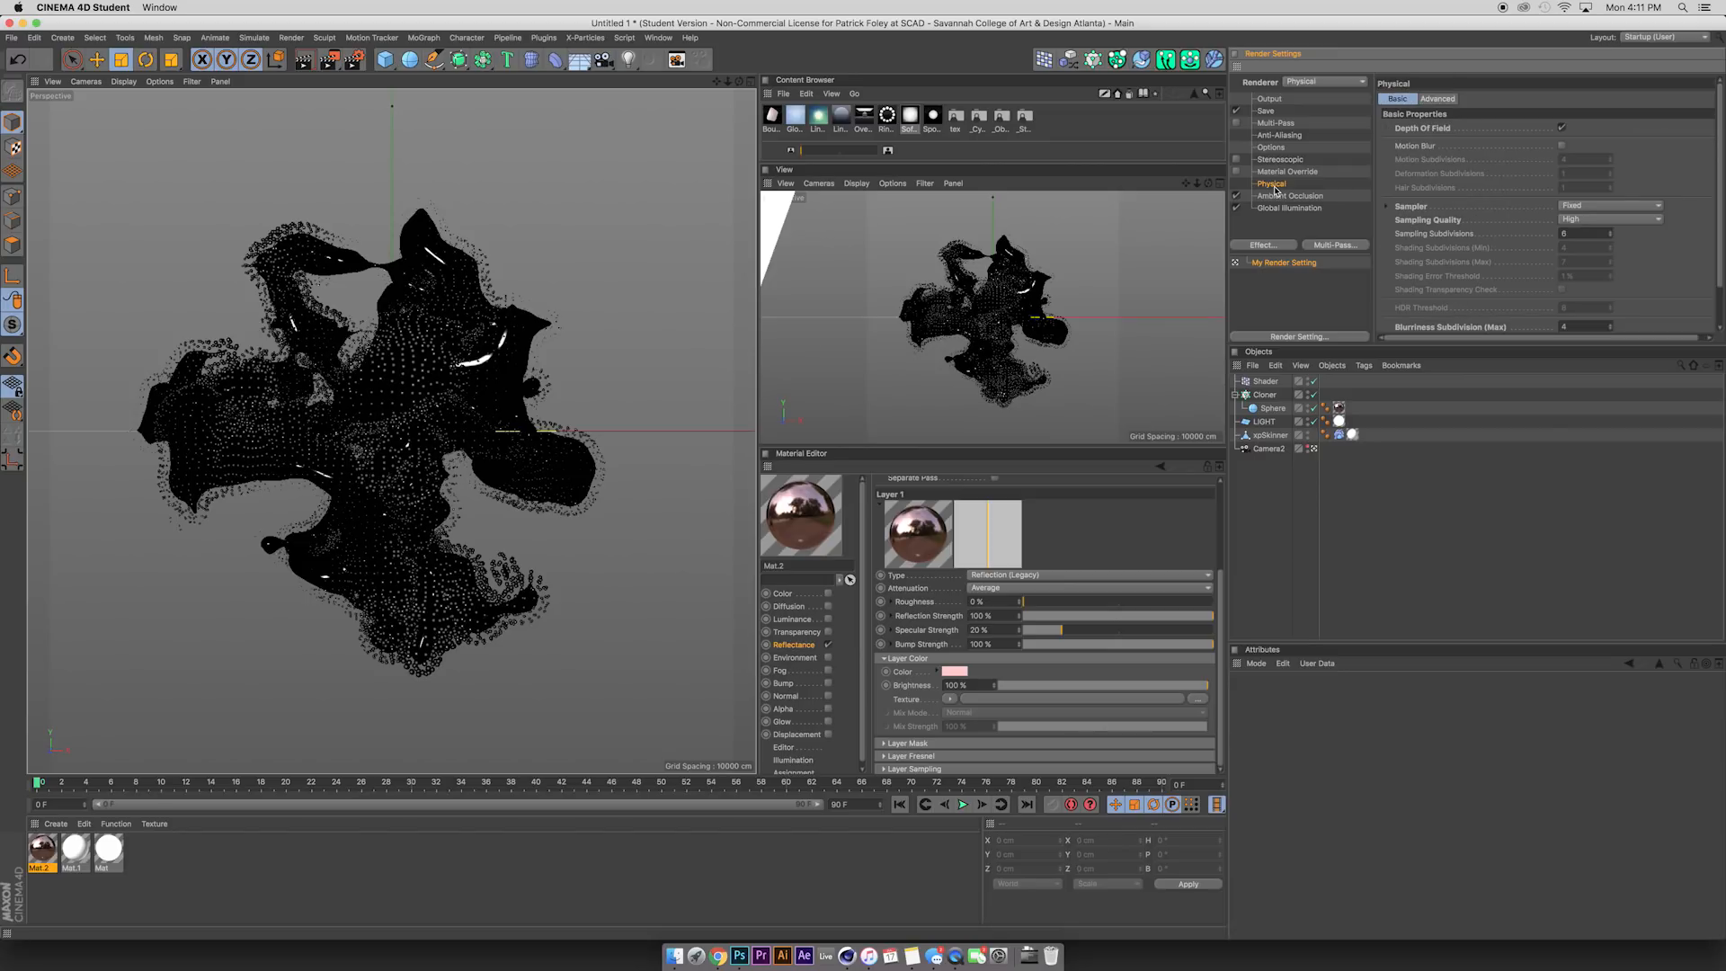
pyautogui.scroll(-3, 1446, 216)
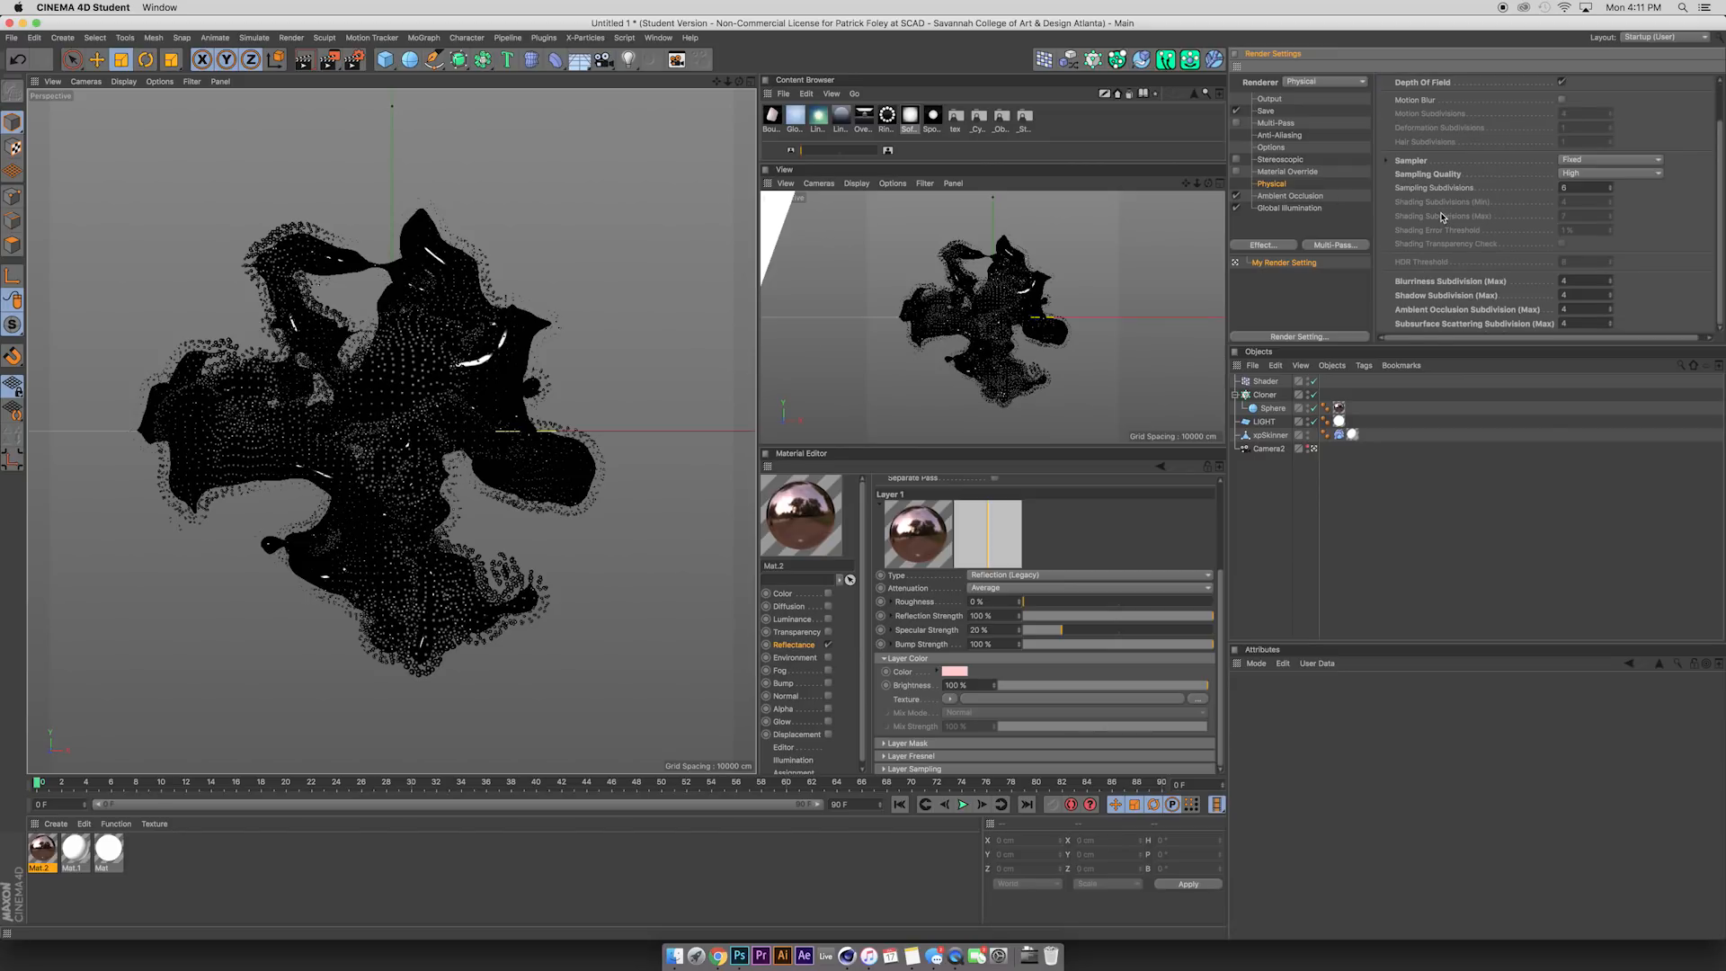
pyautogui.scroll(3, 1437, 218)
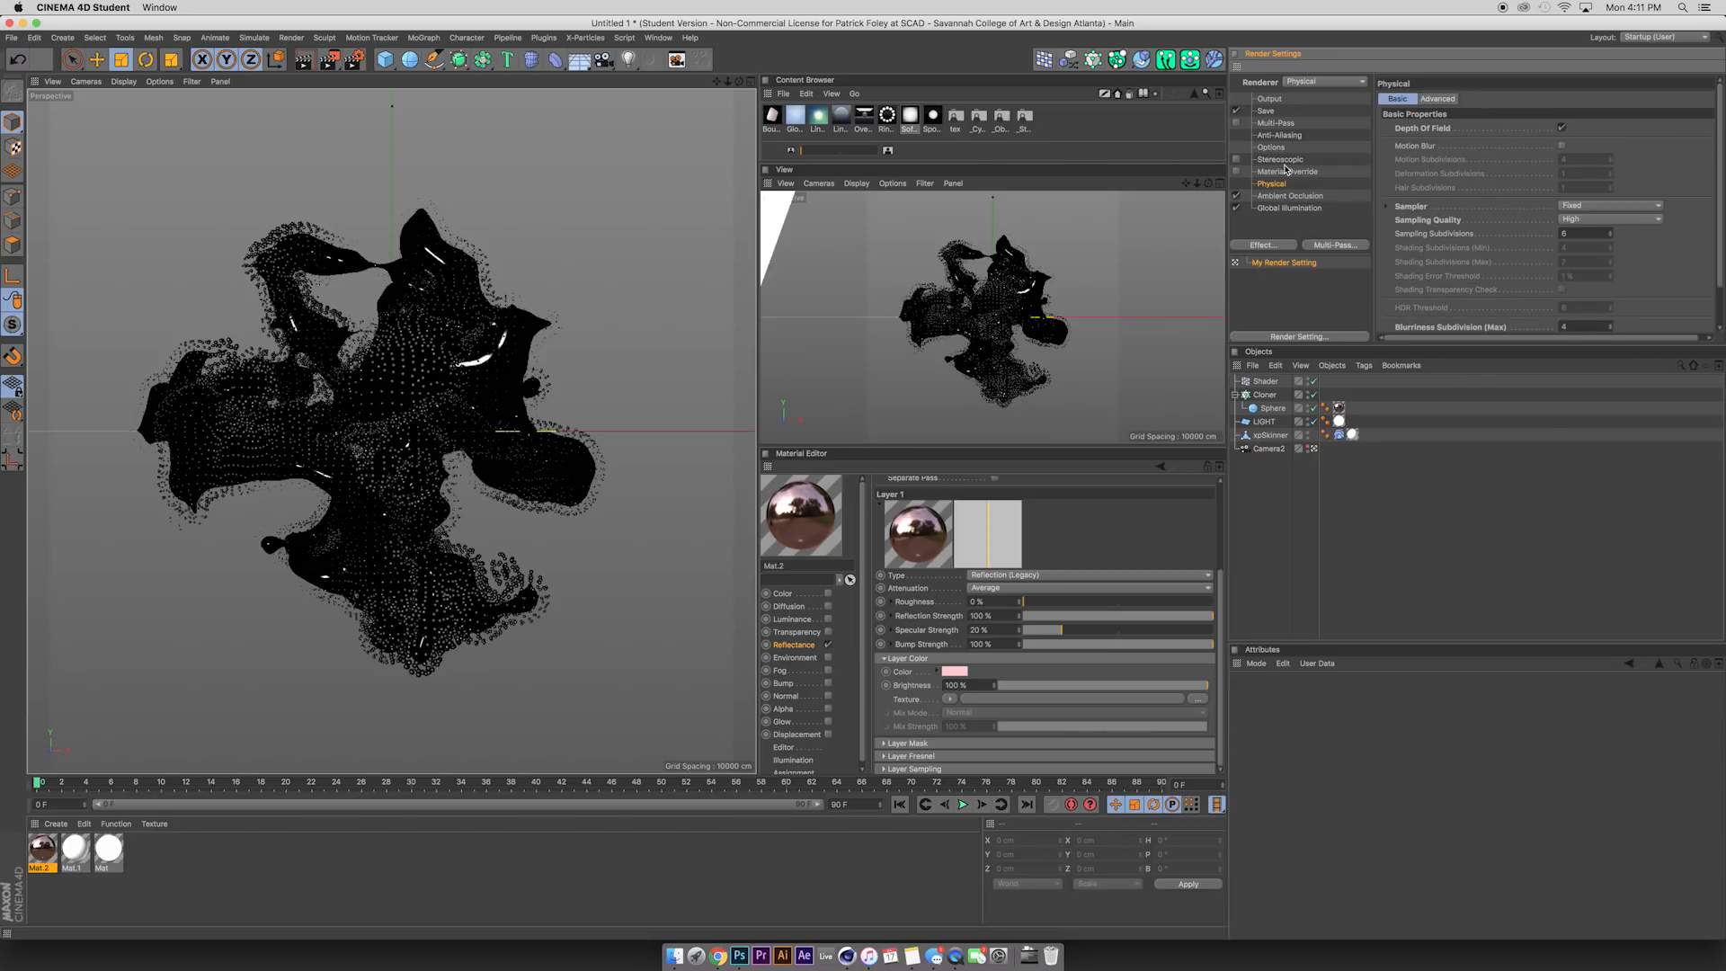